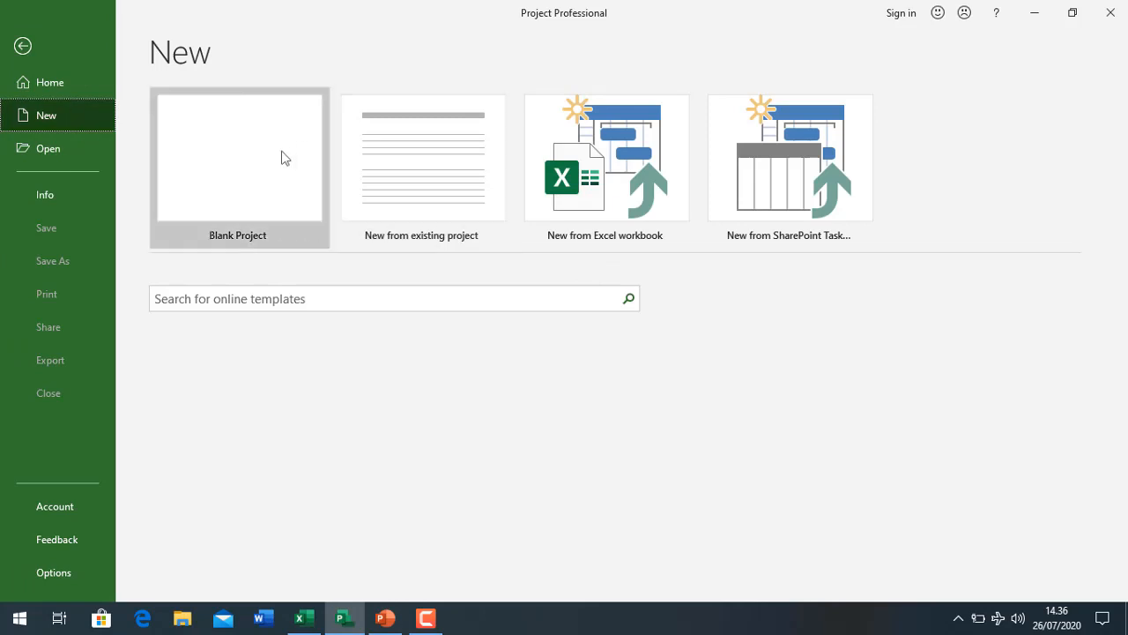
Step: Create a new blank project
click(271, 171)
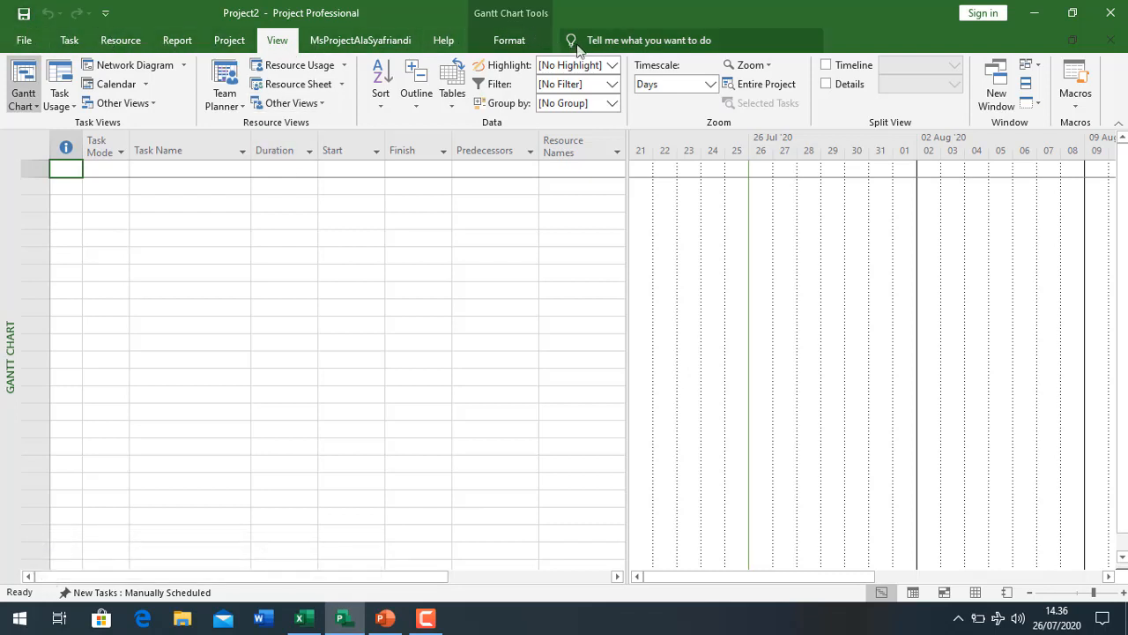
Step: Compare the custom command set with the standard Task, View and Project commands, and look over the Task Name, Duration and Start columns
click(347, 44)
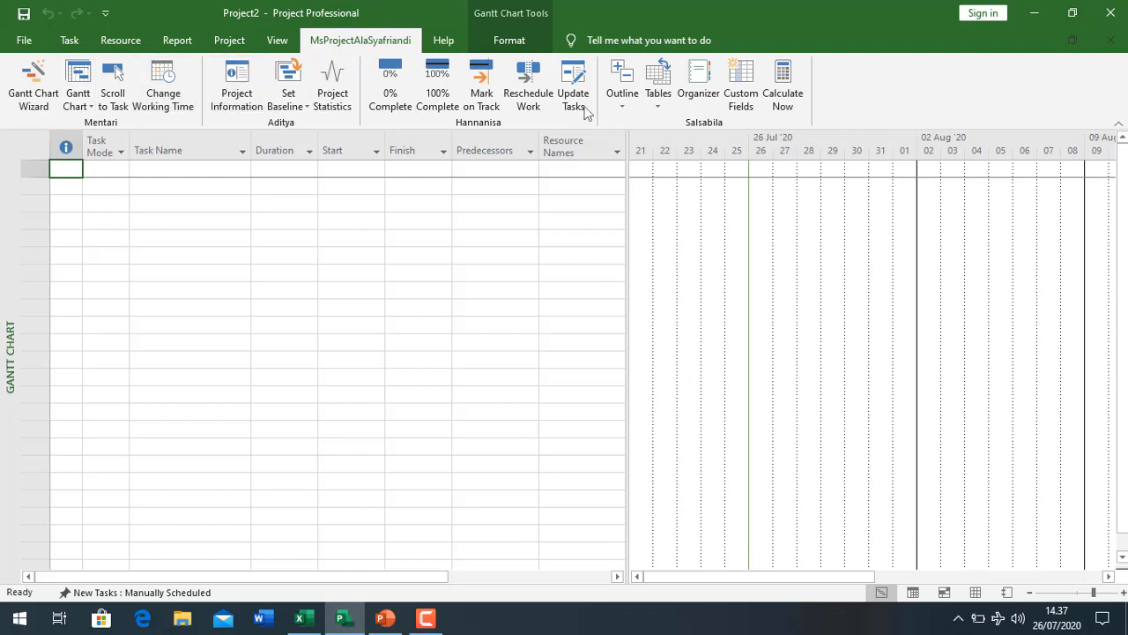
click(71, 41)
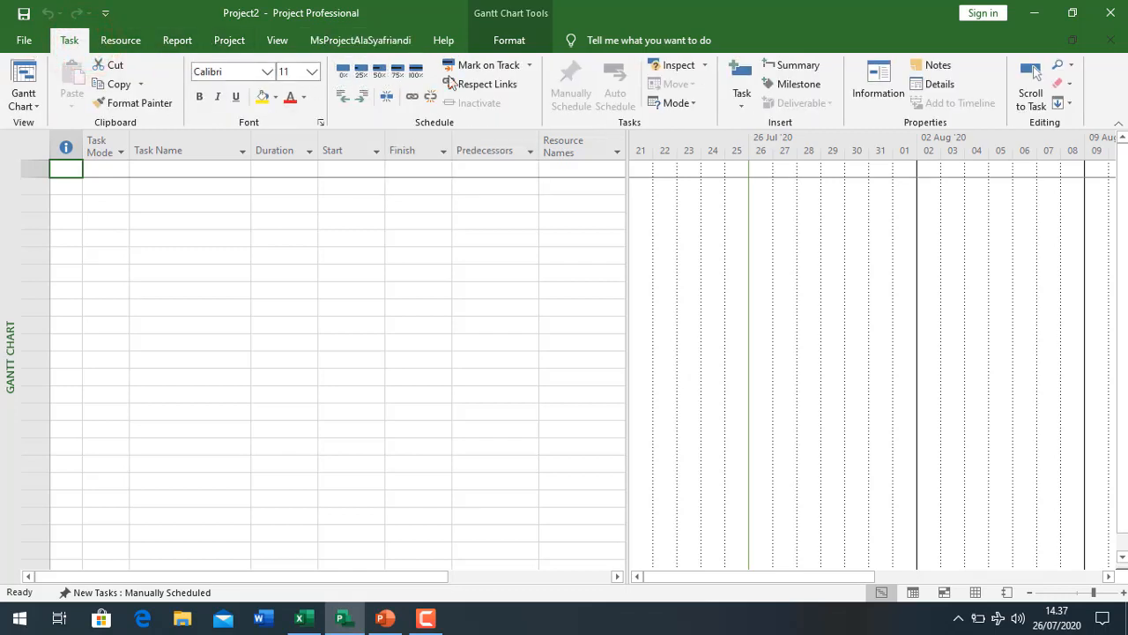
click(329, 42)
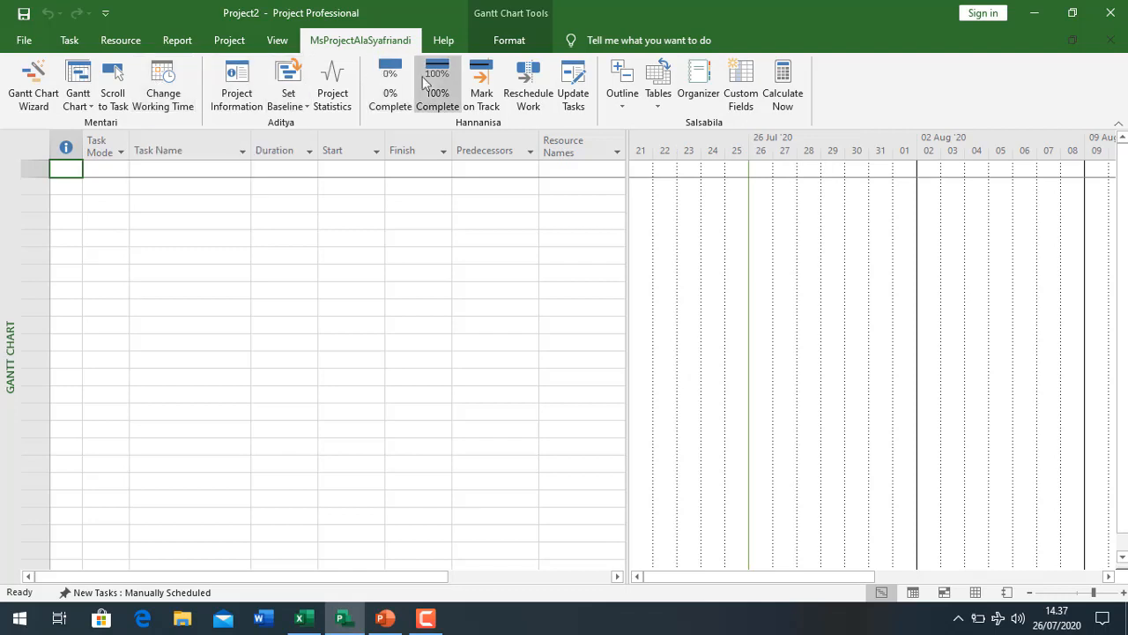
click(74, 40)
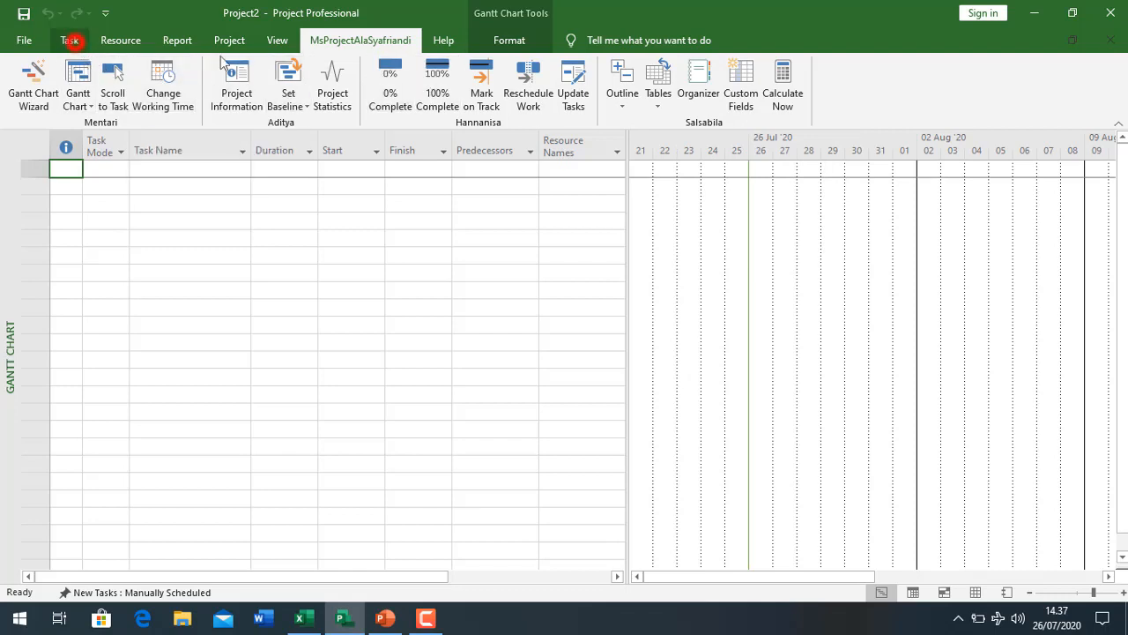
click(277, 41)
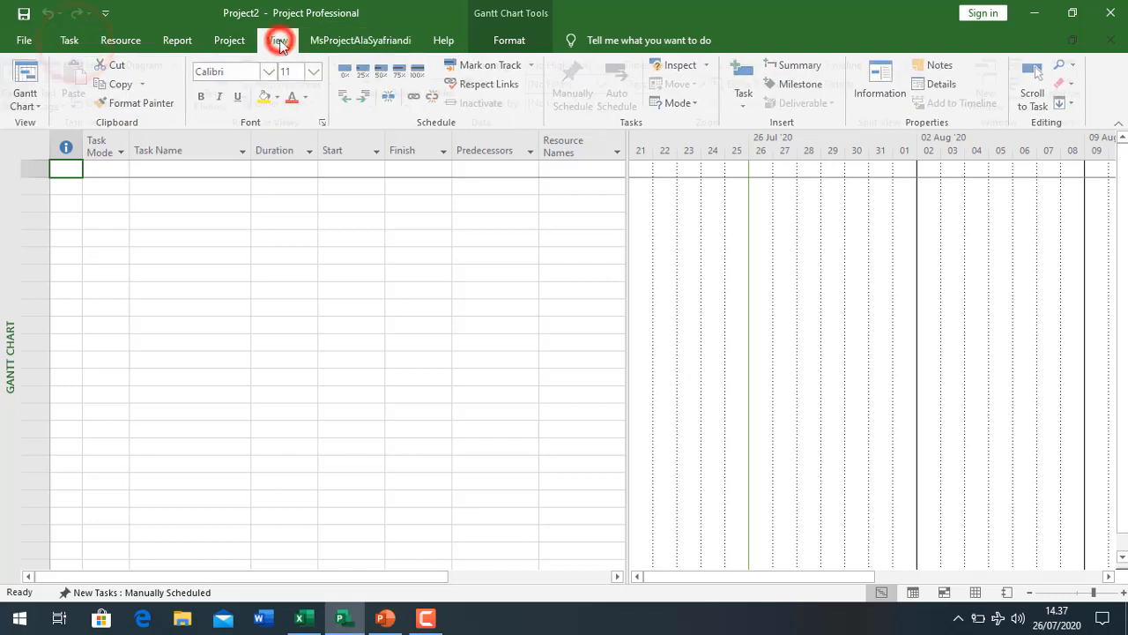
click(375, 42)
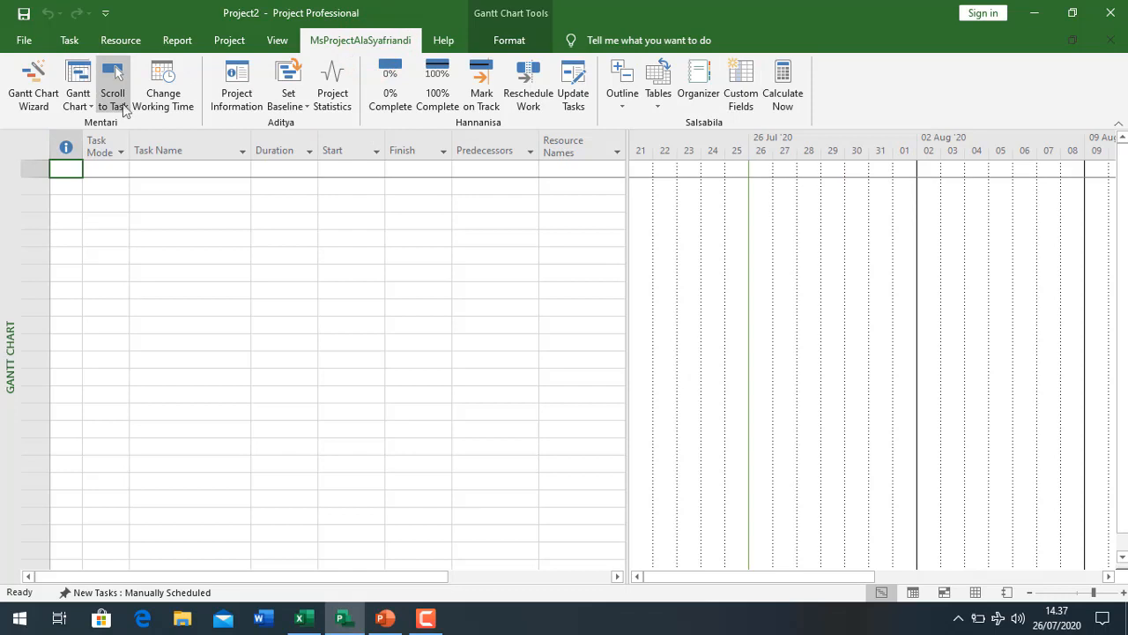
click(69, 42)
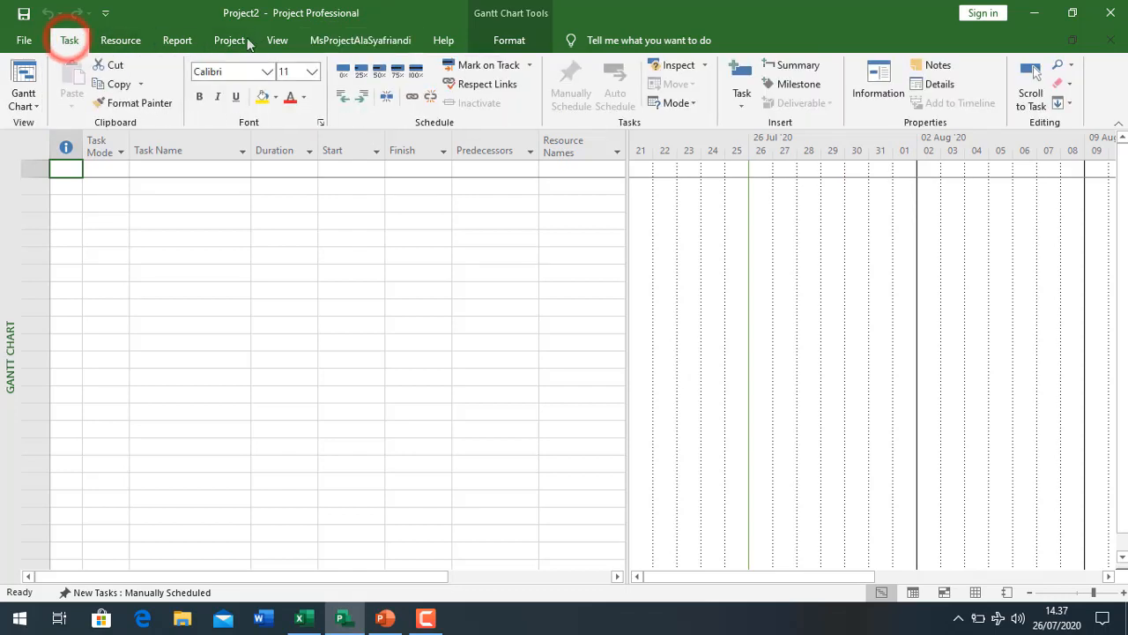
click(218, 41)
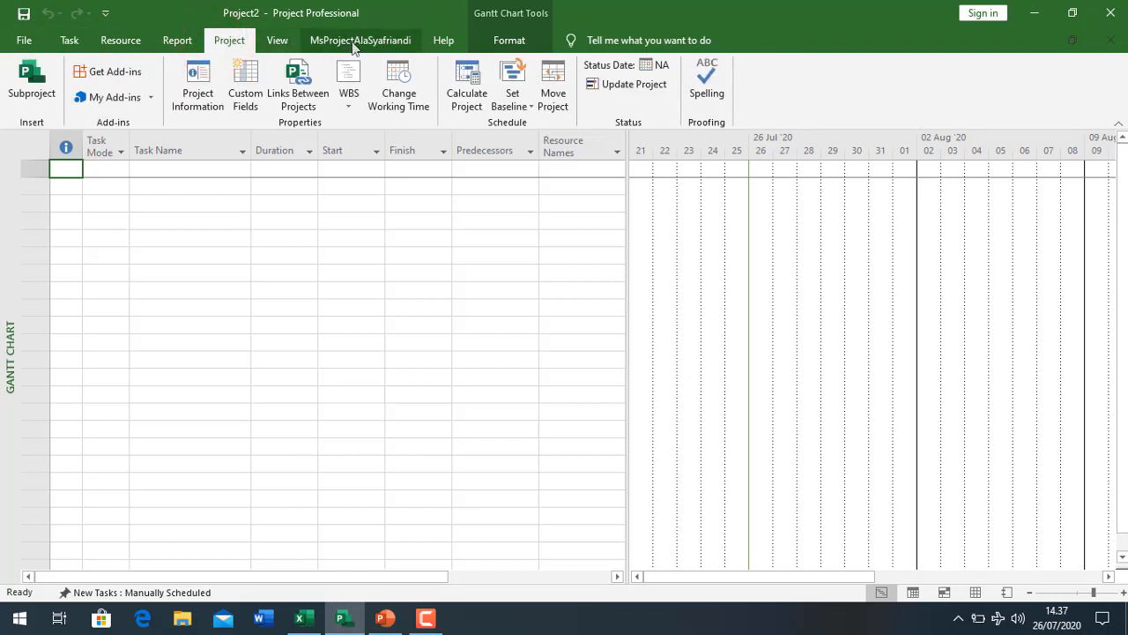
click(352, 41)
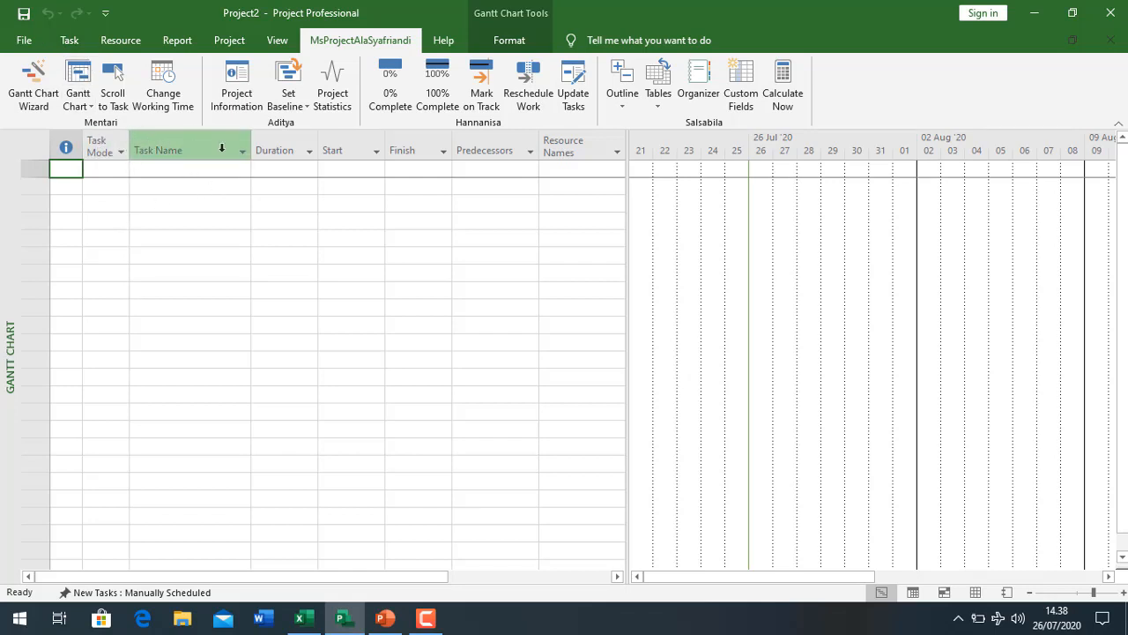
click(180, 147)
click(268, 152)
click(358, 151)
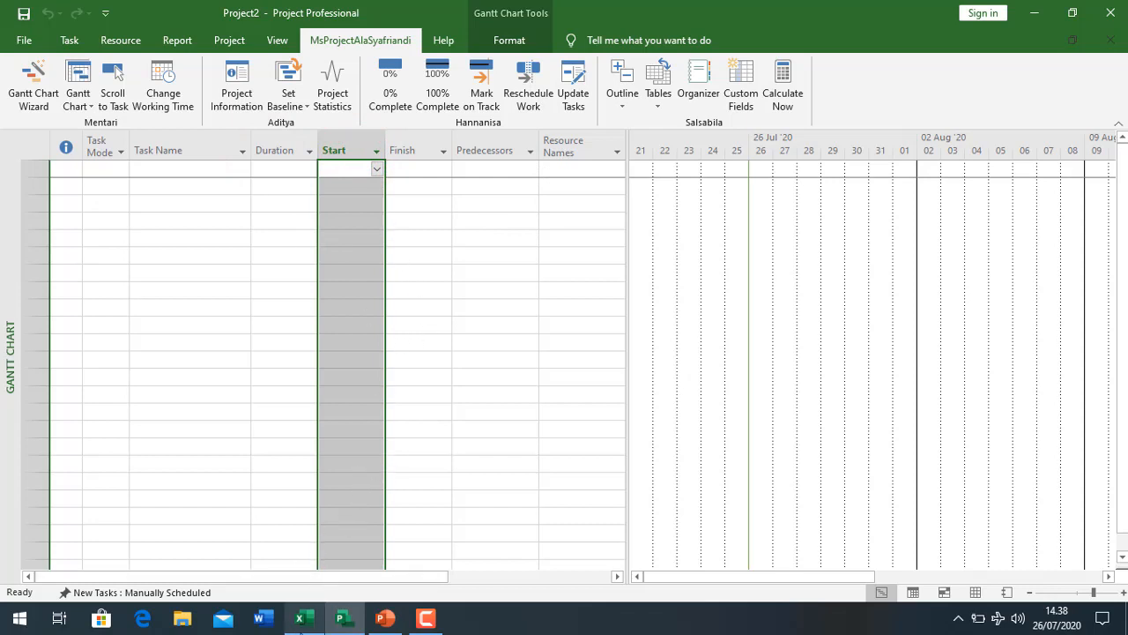
Step: Switch to the Excel workbook RABTAMBAHKURANG2 and review the URAIAN, VOLUME, STN and Hrg Stn data for items A to H on the RAB sheet
click(302, 620)
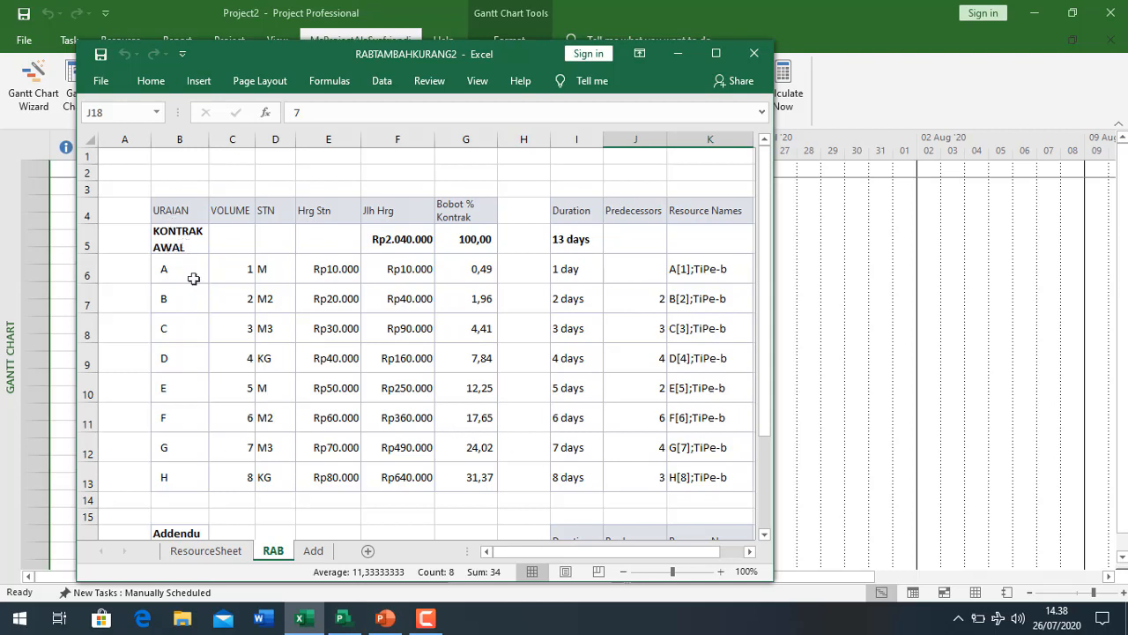
drag(190, 267, 186, 463)
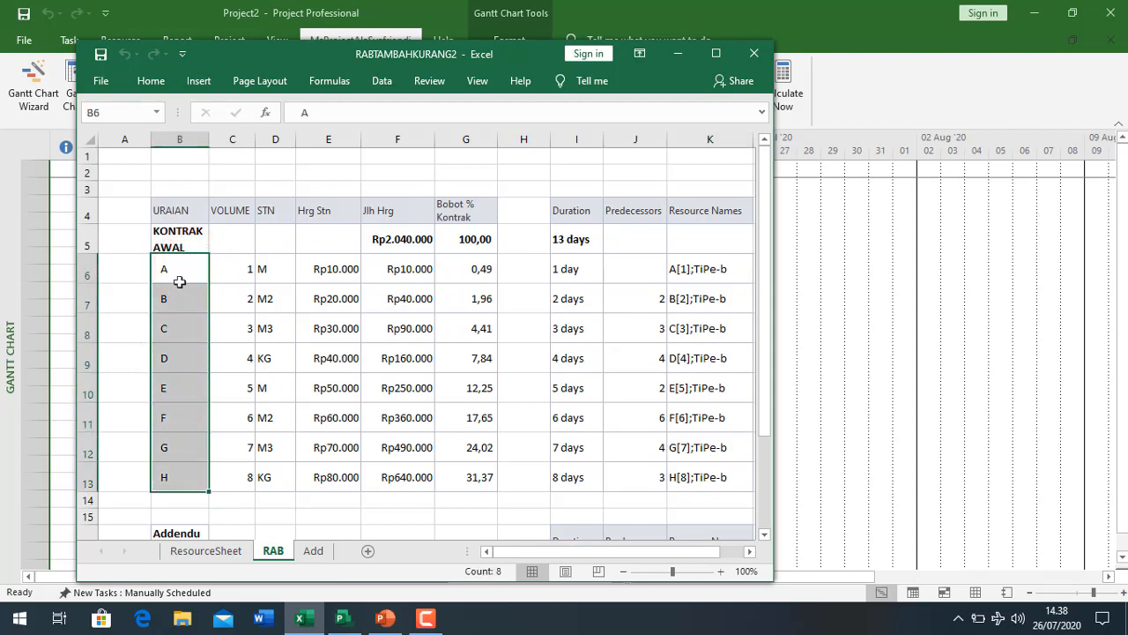
click(242, 268)
click(238, 297)
click(235, 323)
drag(236, 266, 253, 481)
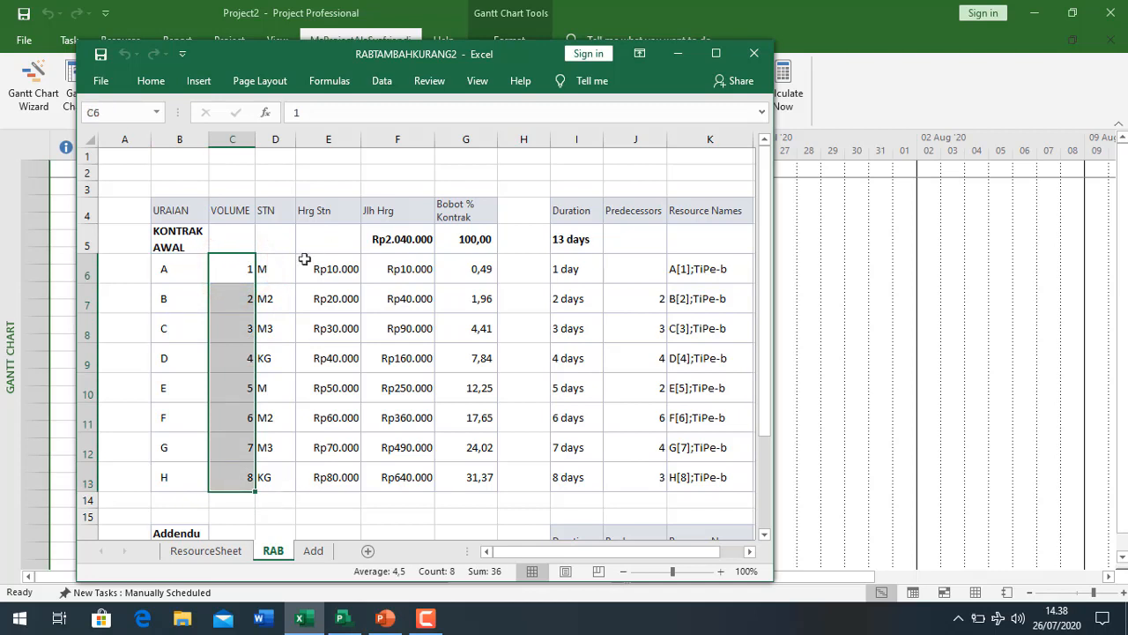
drag(283, 269, 288, 476)
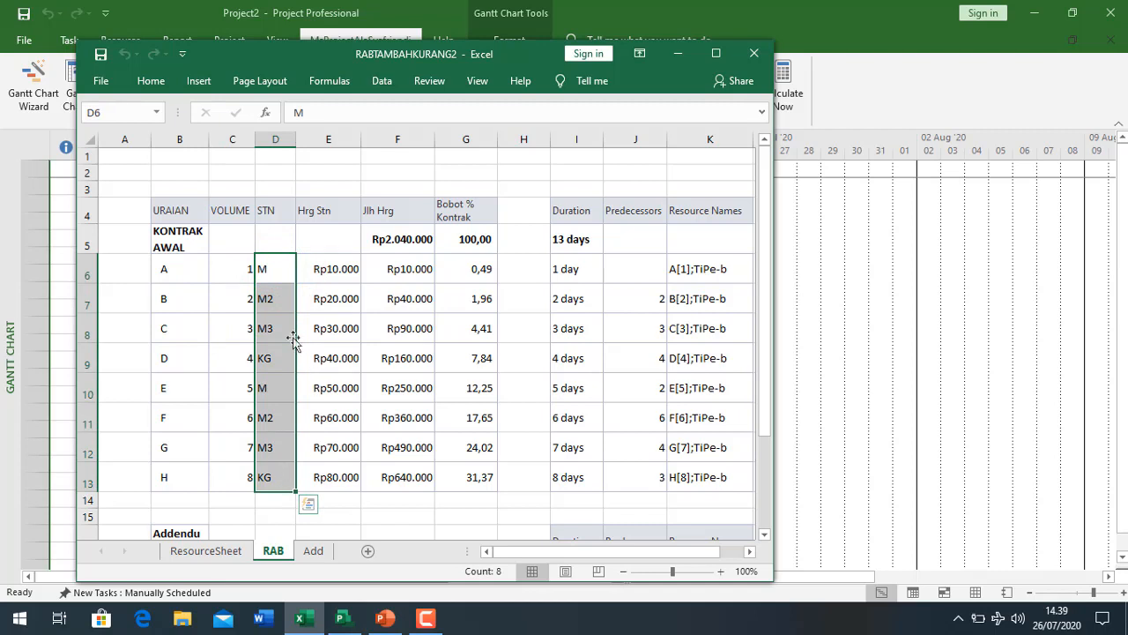
drag(244, 268, 239, 478)
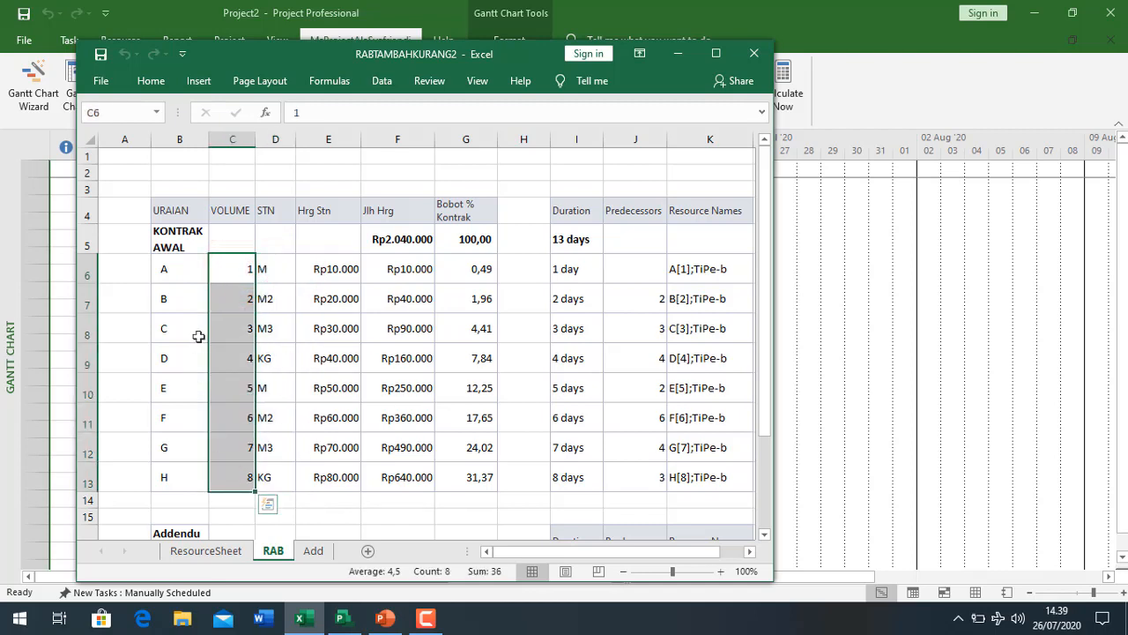
drag(180, 278, 199, 477)
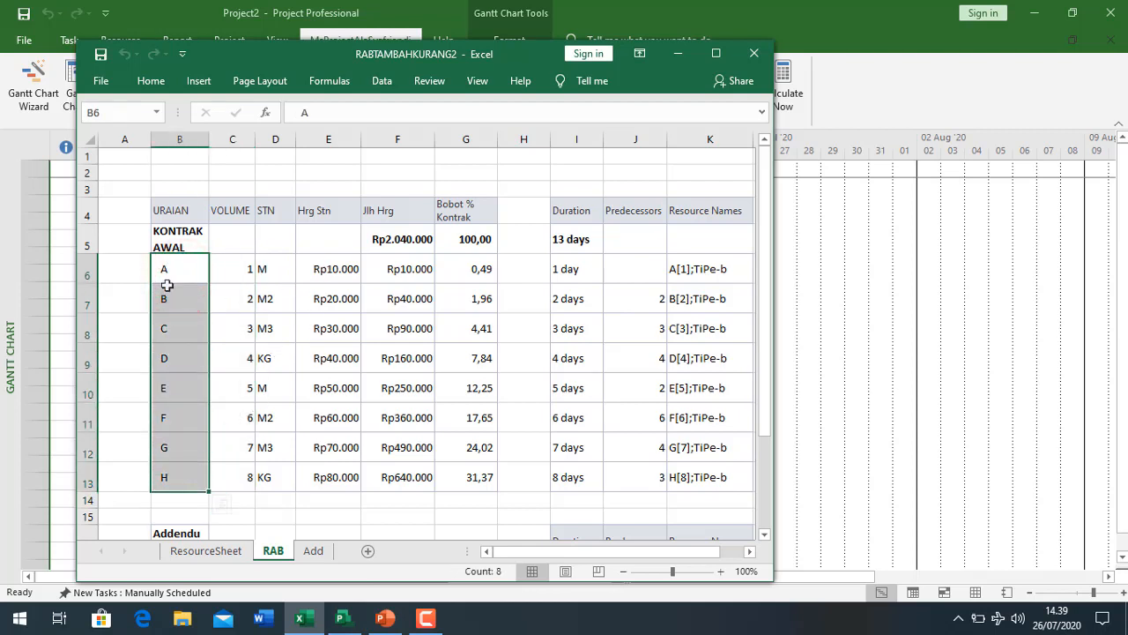
drag(191, 271, 273, 474)
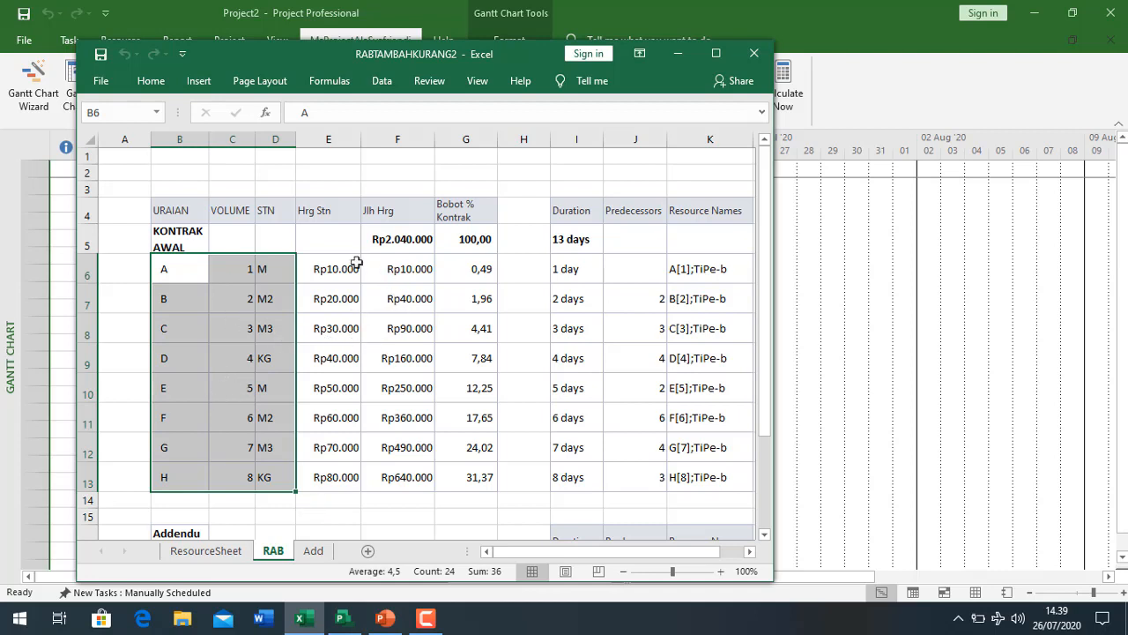
drag(337, 278, 334, 477)
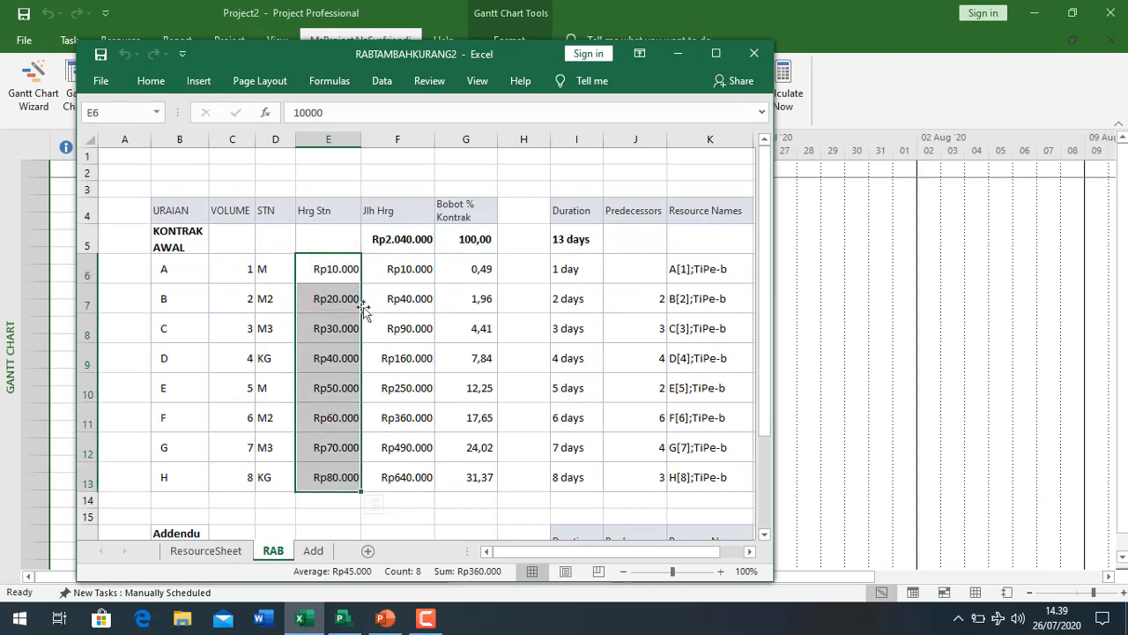
click(339, 476)
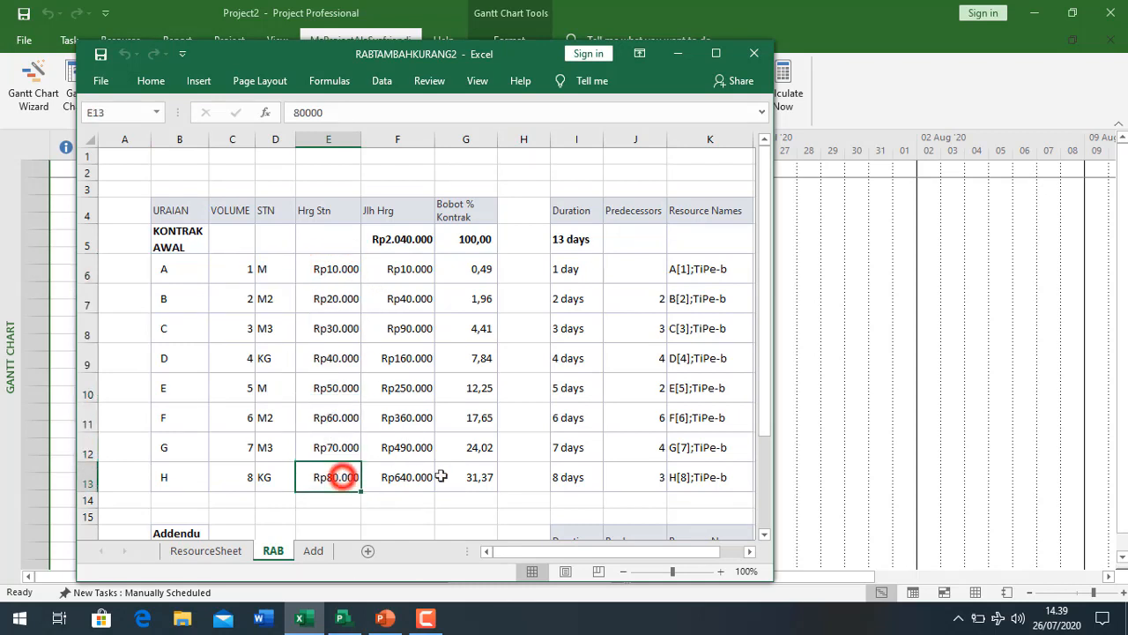
Step: Inspect the Jlh Hrg formula of item A in cell F6 and look over the amounts below it
click(414, 274)
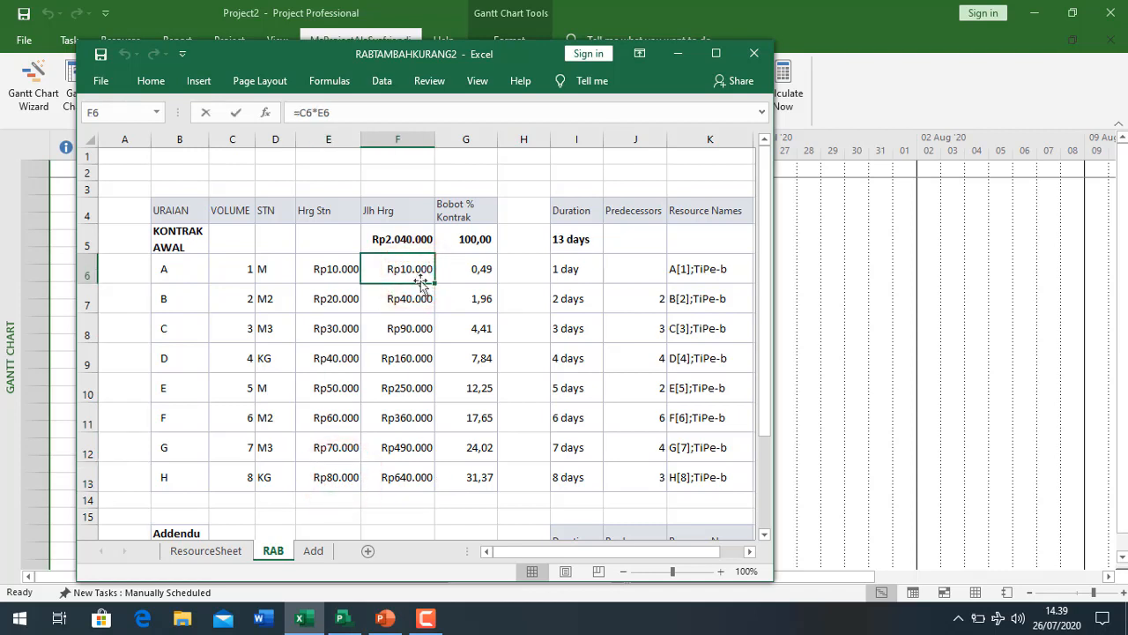
double_click(420, 281)
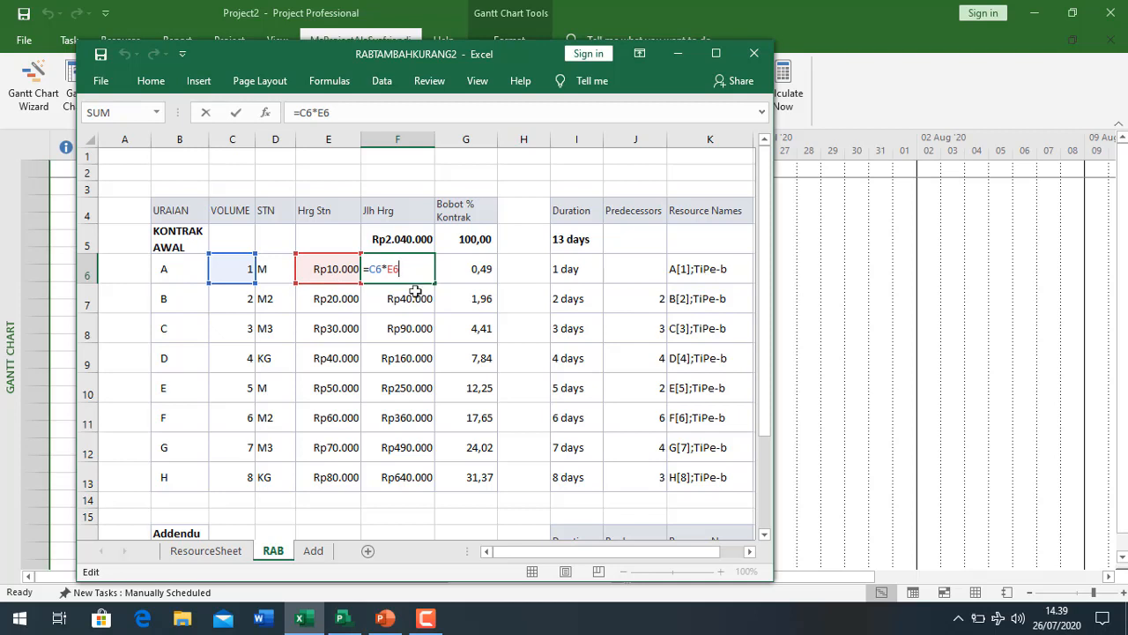
key(Return)
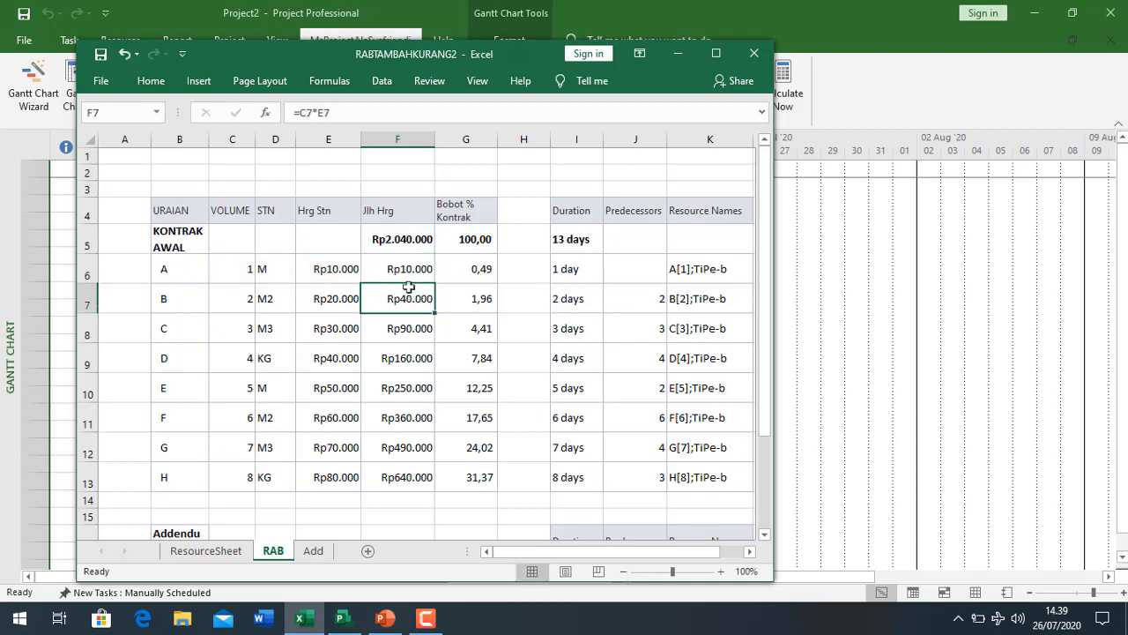
drag(415, 270, 415, 451)
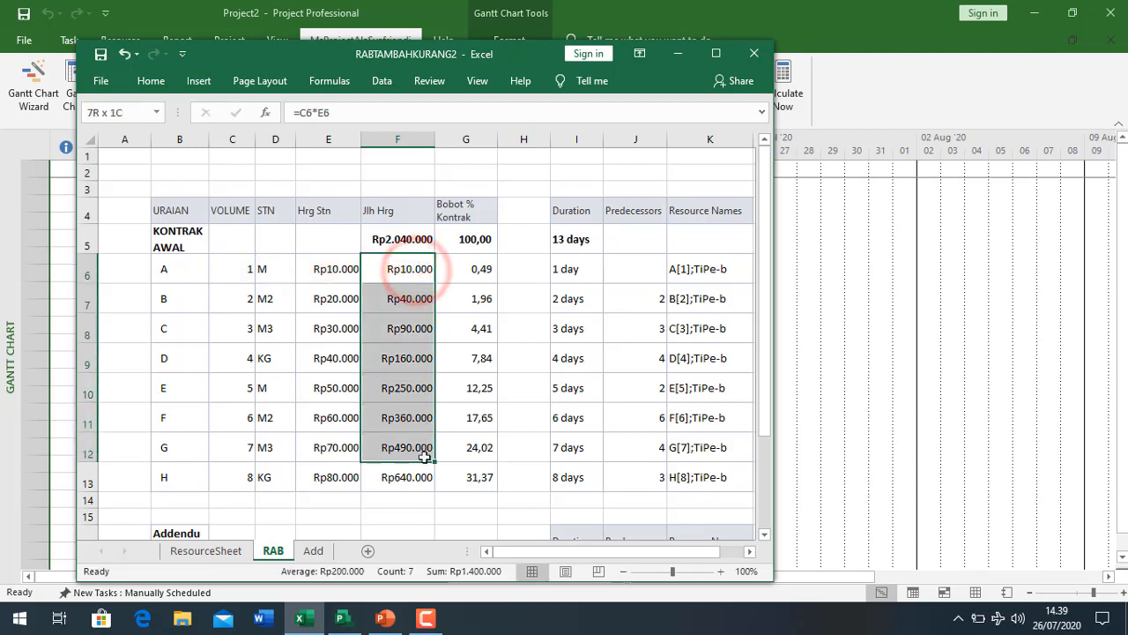
Step: Inspect the Bobot % Kontrak formula in cell G6, review the column with its total, and select the KONTRAK AWAL cell
click(474, 246)
click(476, 269)
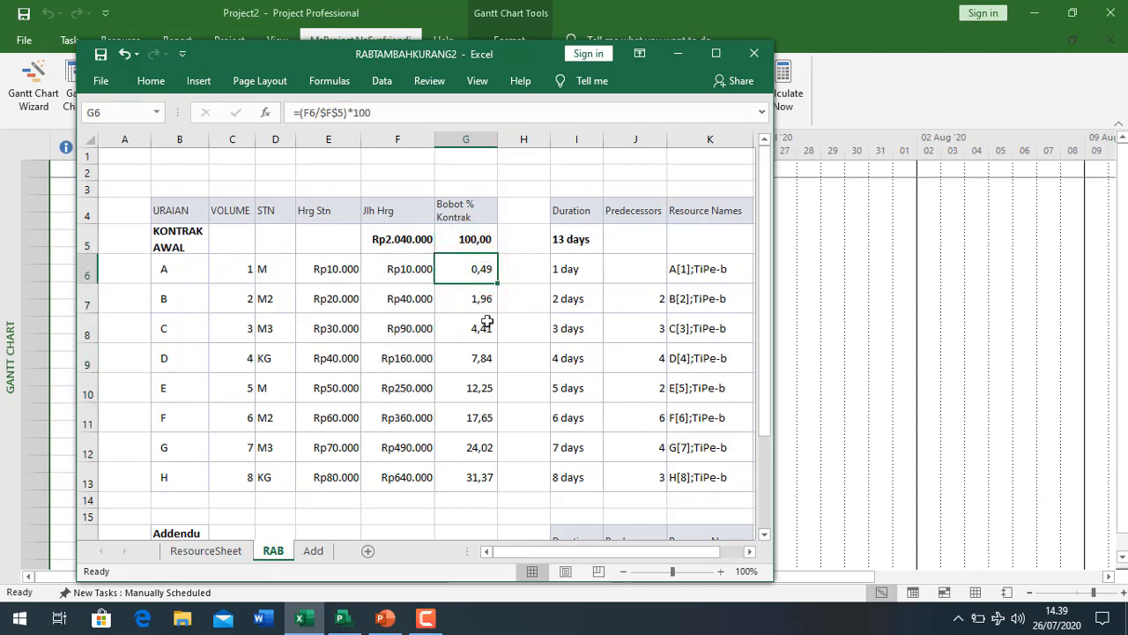
key(F2)
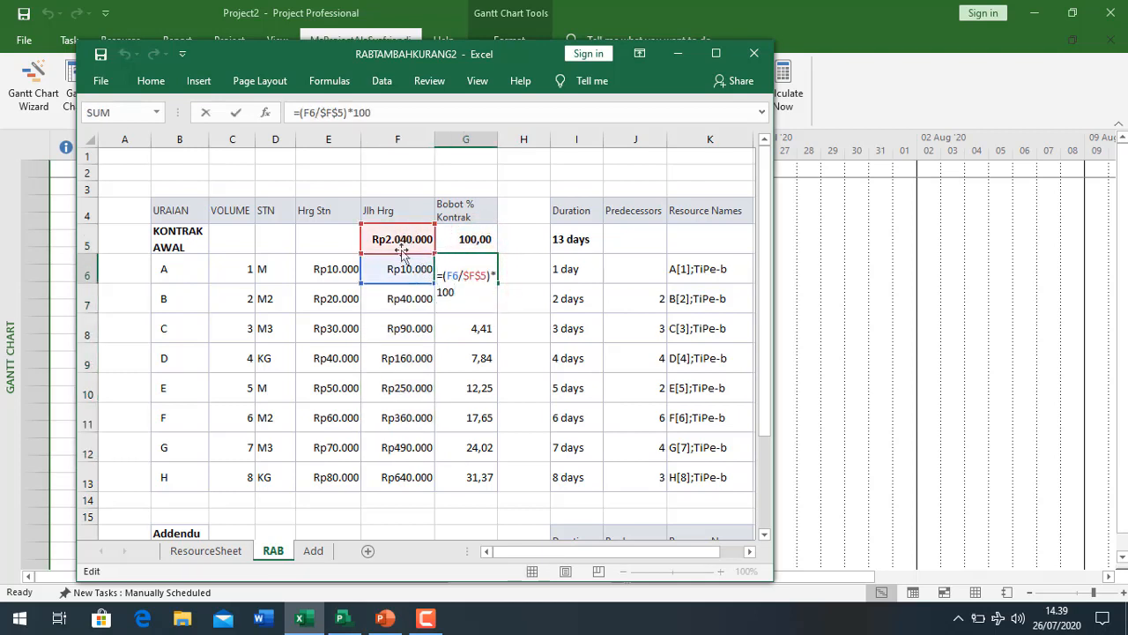
click(474, 314)
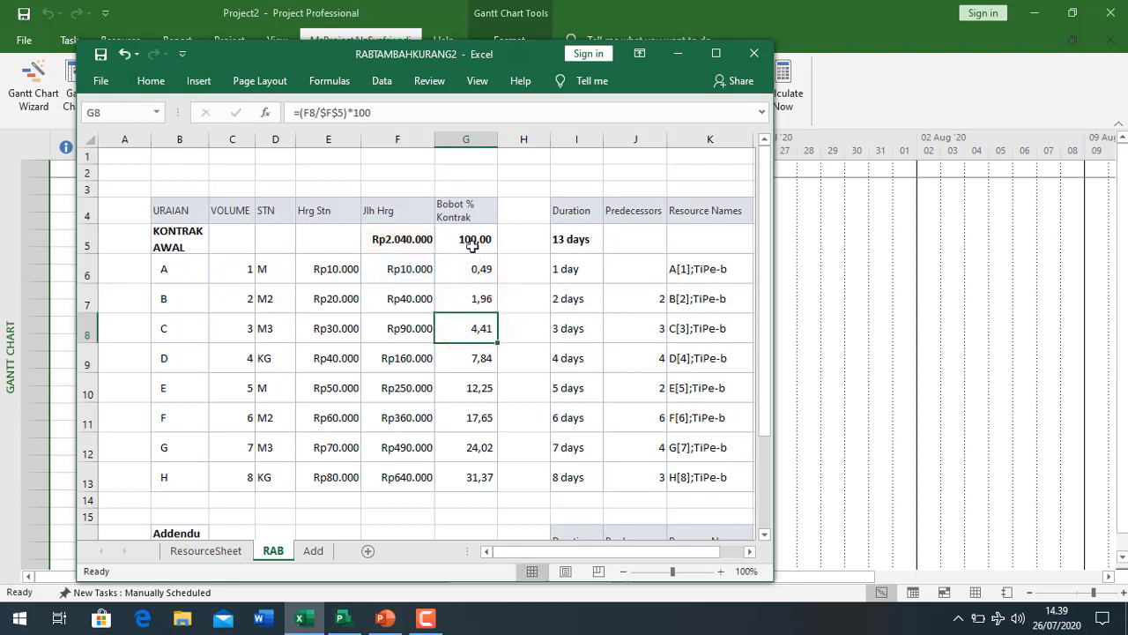
drag(475, 240, 474, 269)
drag(469, 417, 468, 465)
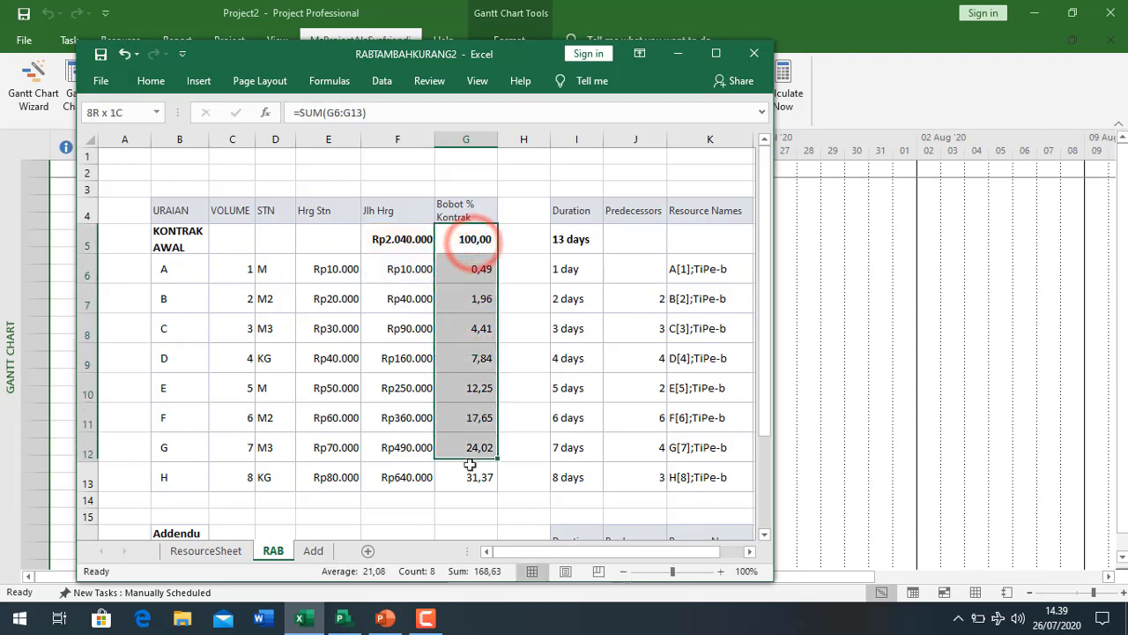
click(396, 357)
click(177, 248)
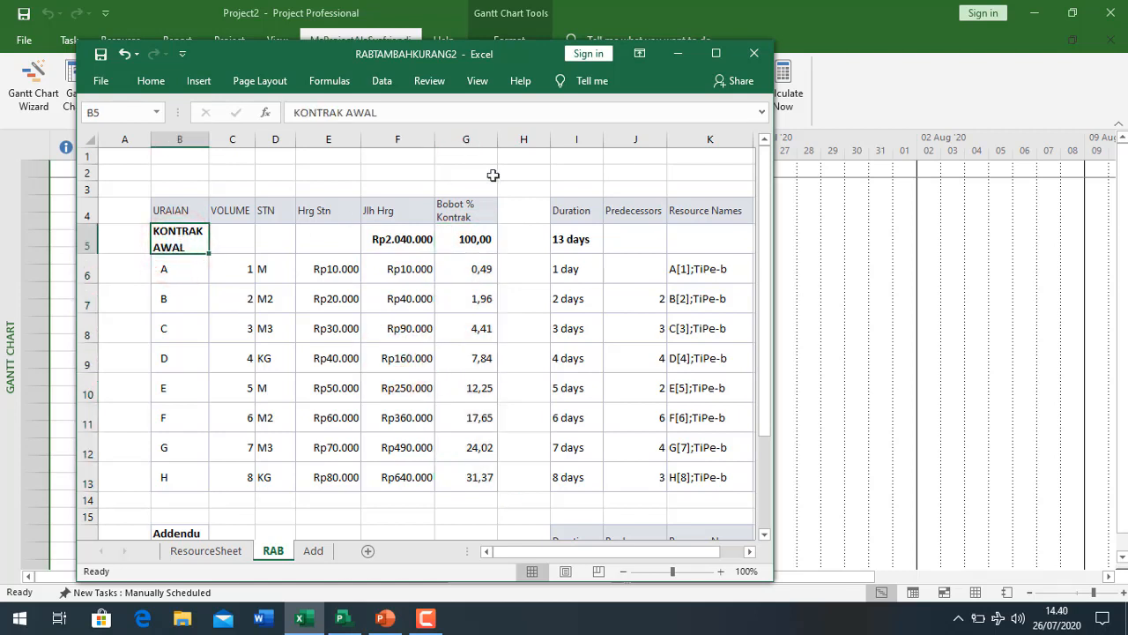
Step: Return to Project, select the first Task Name cell and apply the custom RAB table to the Gantt Chart
click(767, 19)
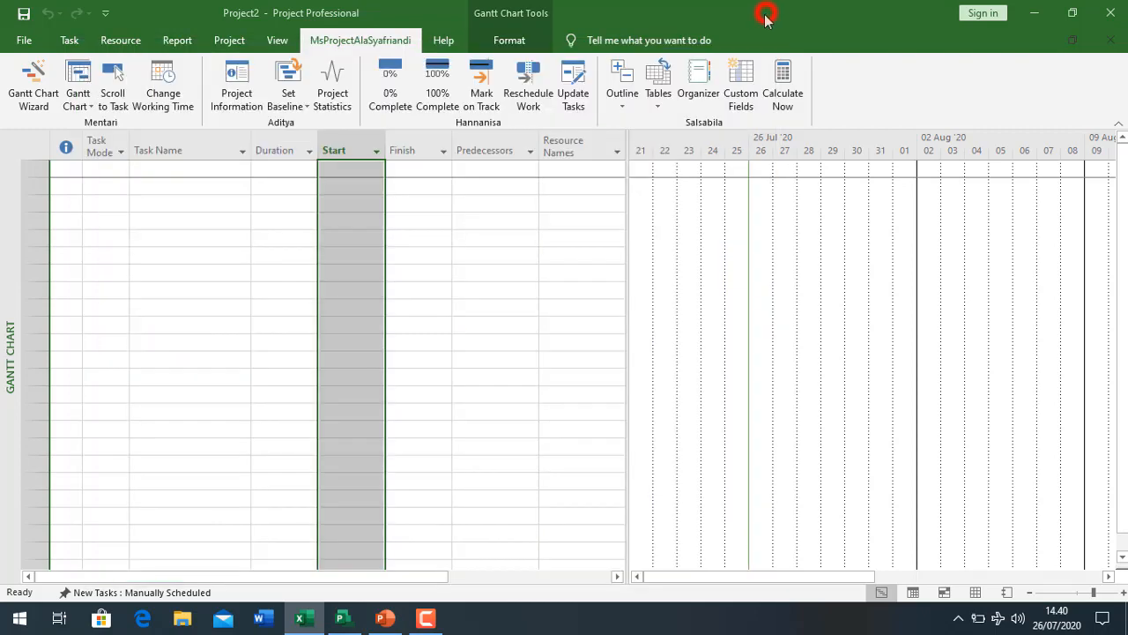
click(193, 171)
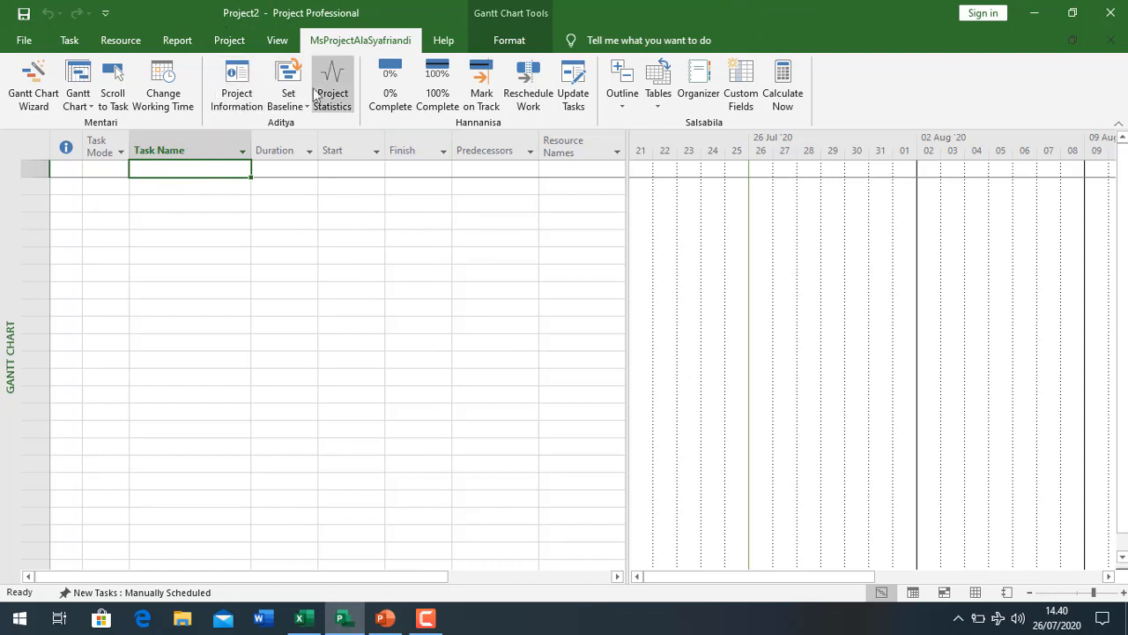
click(278, 40)
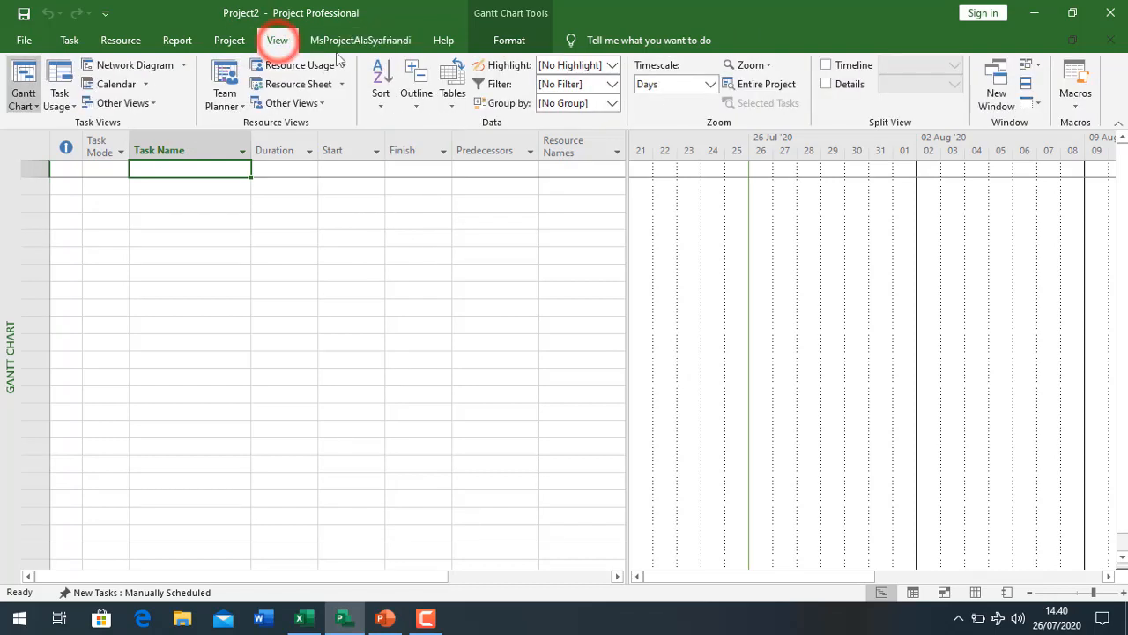
click(455, 101)
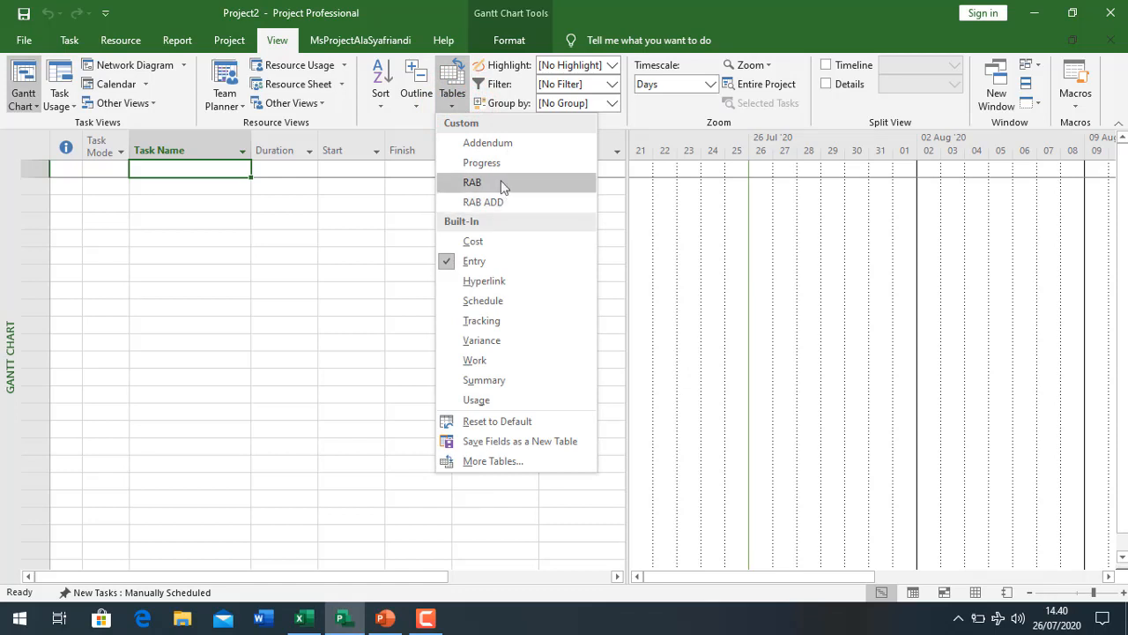
click(472, 182)
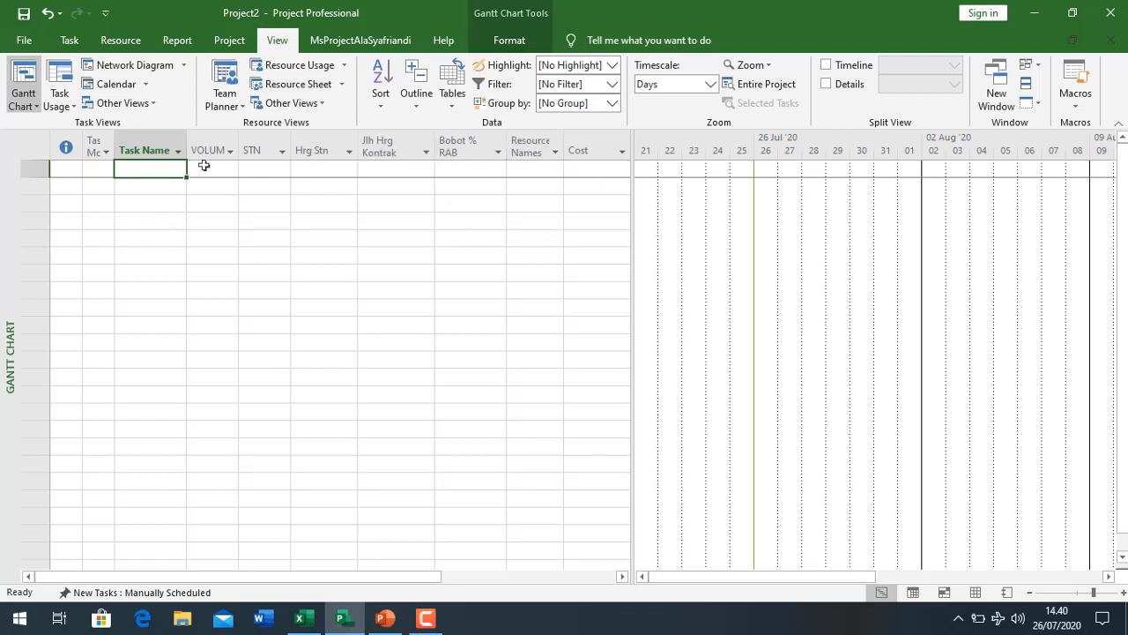
Step: Copy the KONTRAK AWAL block B5:E13 from the Excel RAB sheet and paste it into Project starting at the first Task Name cell
click(300, 618)
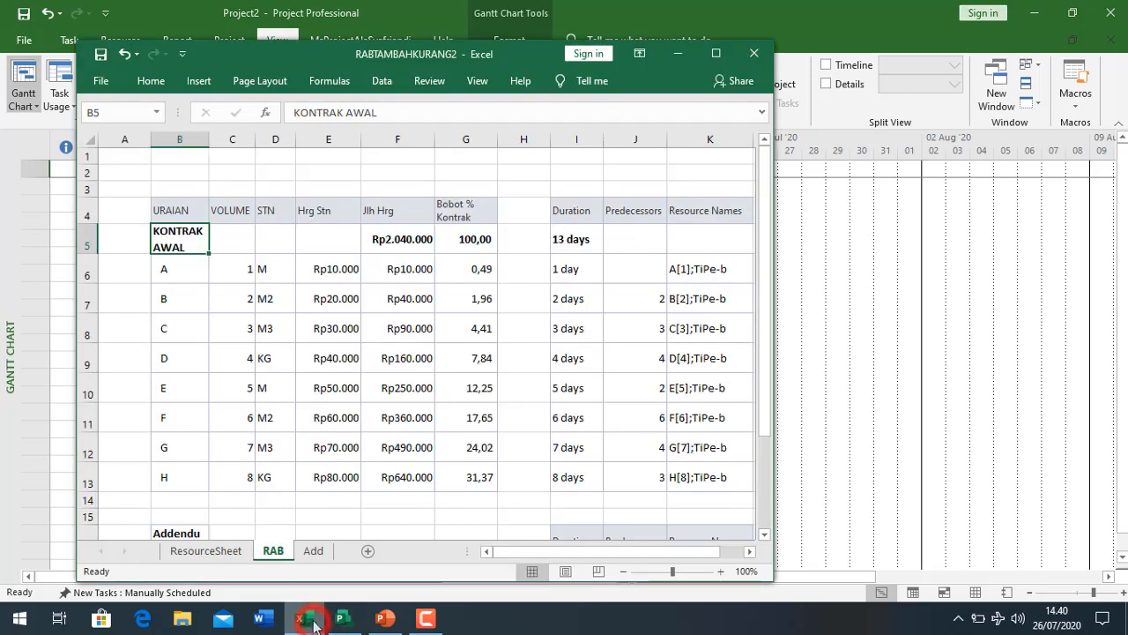
drag(182, 236, 326, 473)
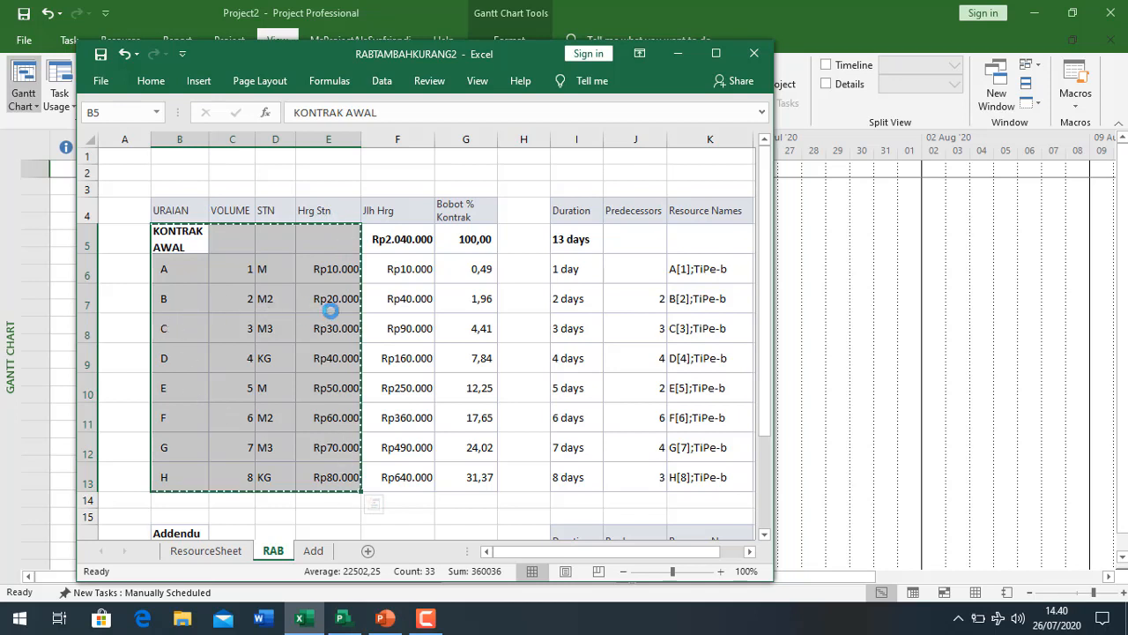
key(ctrl+c)
click(59, 276)
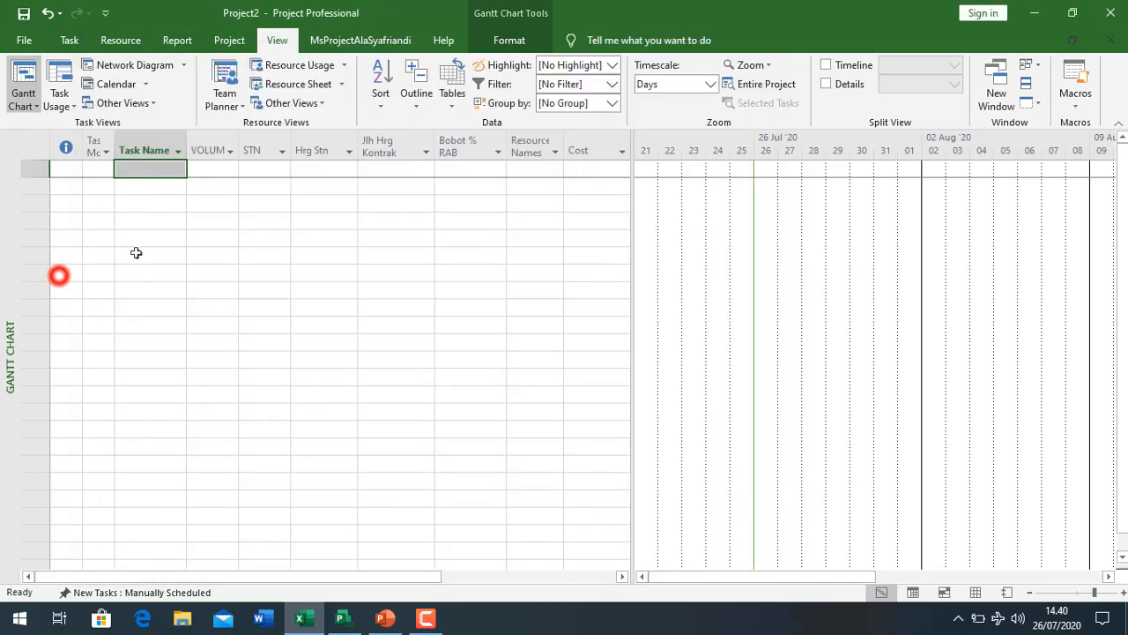
click(167, 172)
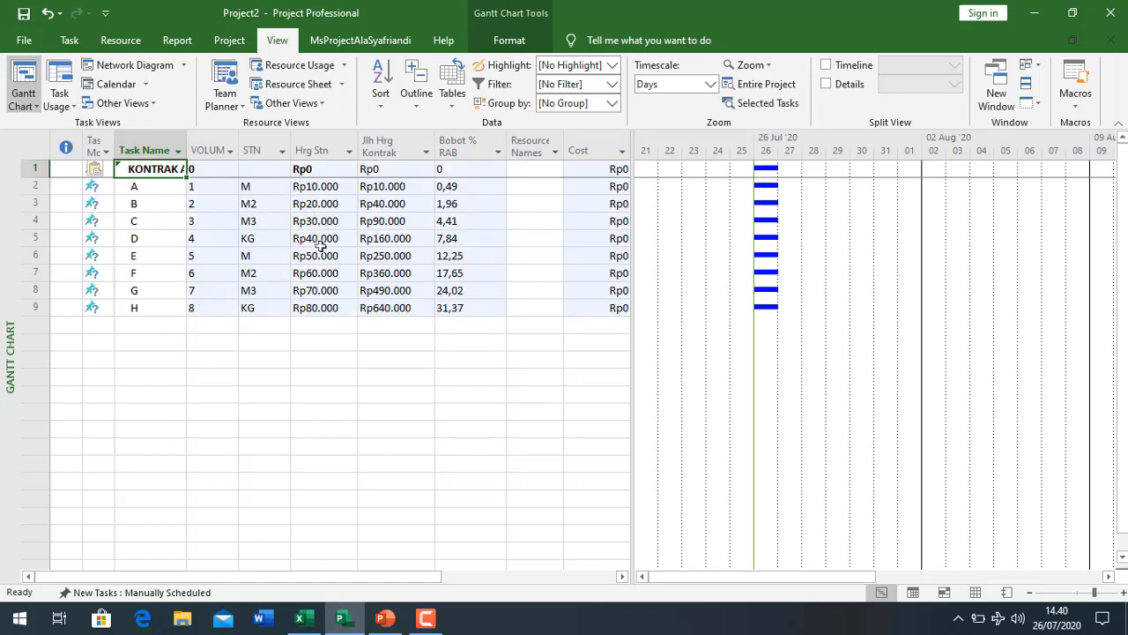
Step: Restore and narrow the Project window, place the Excel workbook beside it, and select the Jlh Hrg total in cell F5
click(299, 617)
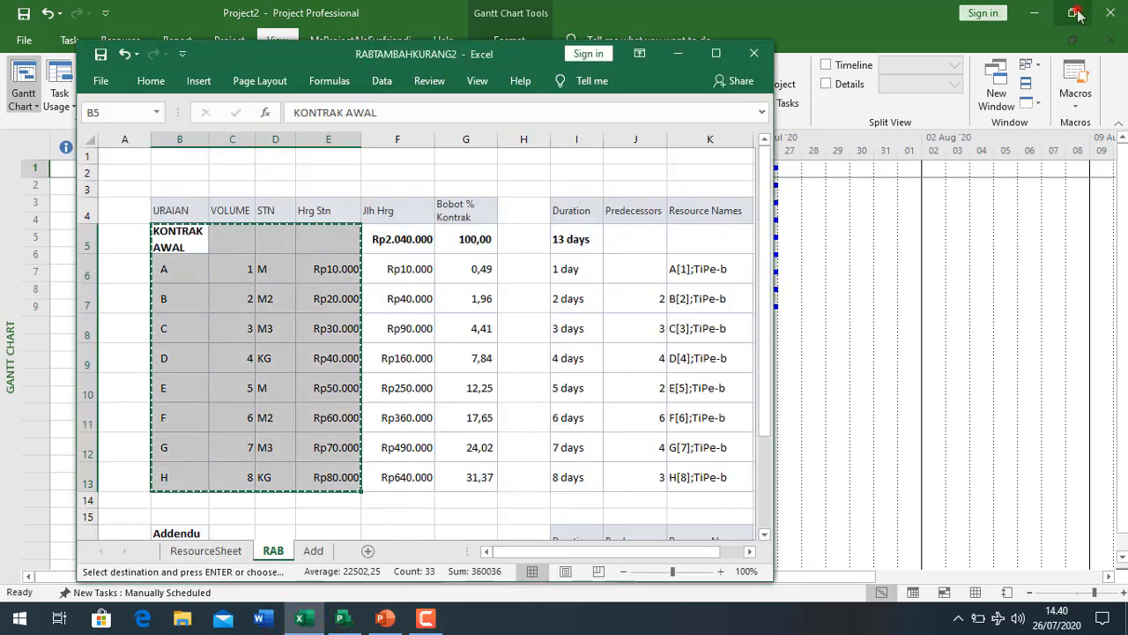
click(1072, 13)
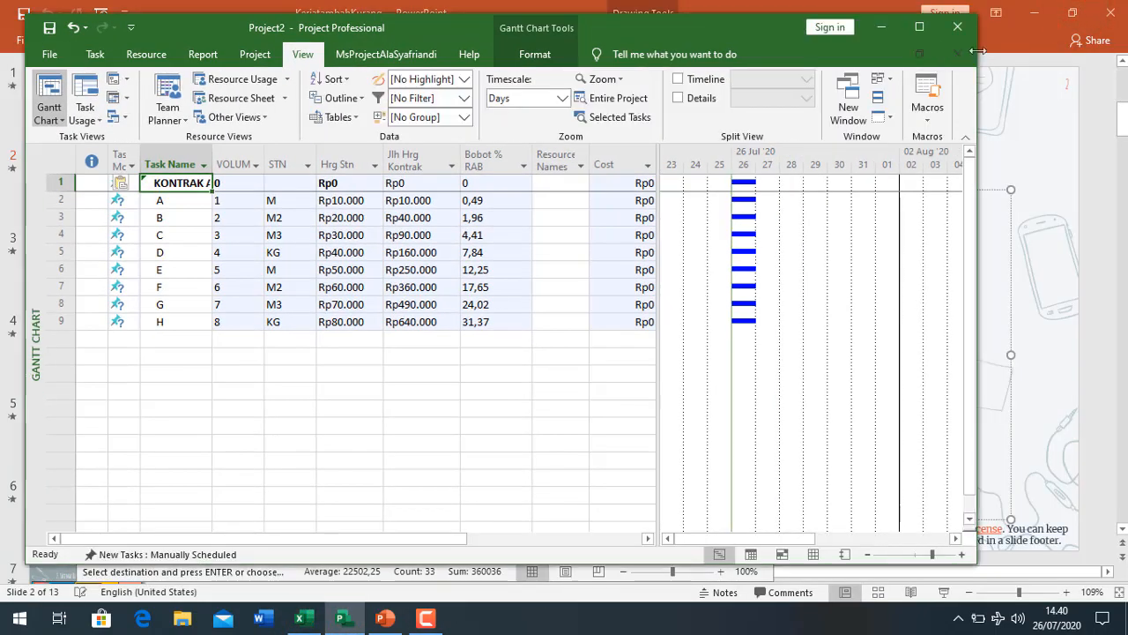
drag(979, 57, 701, 198)
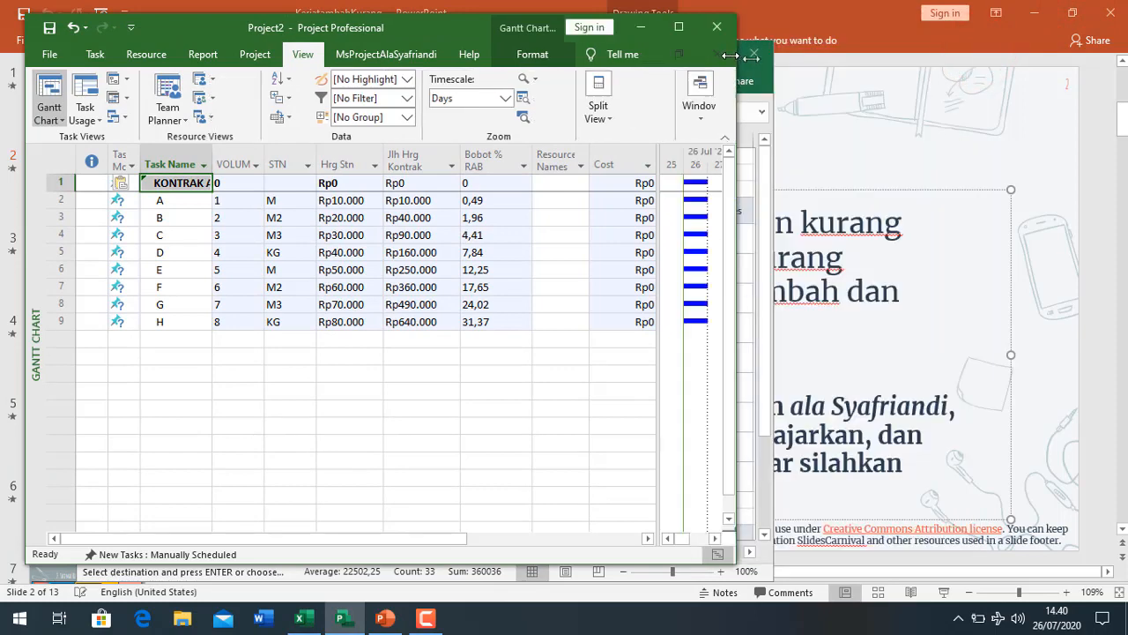
click(771, 82)
drag(520, 56, 902, 31)
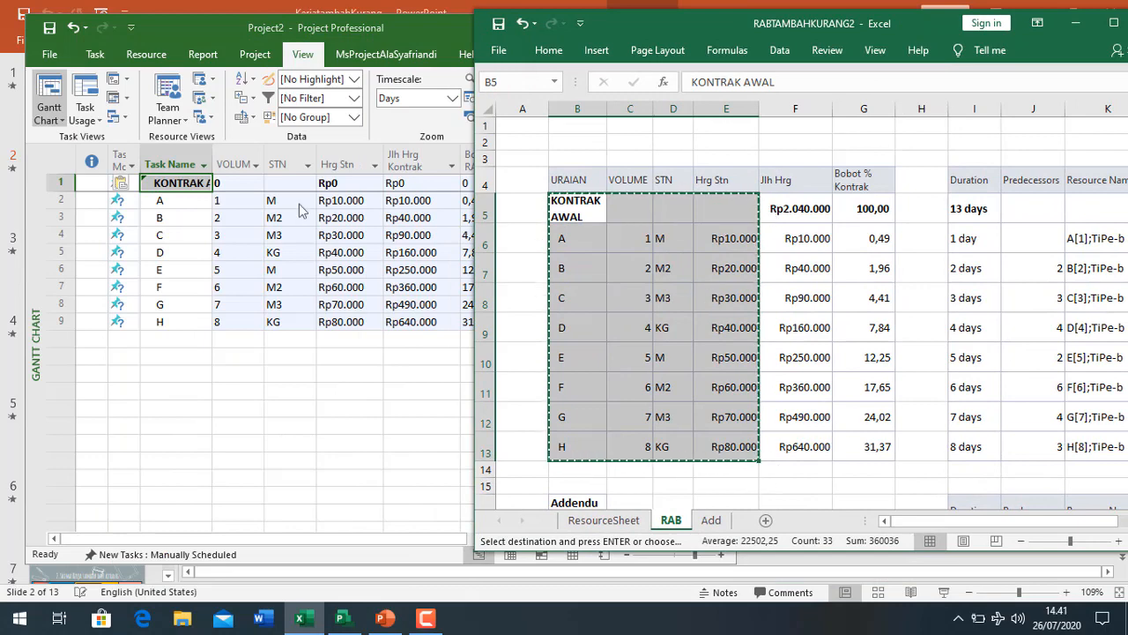
click(815, 220)
Step: In Project, indent tasks A to H to make them subtasks of KONTRAK AWAL
click(180, 200)
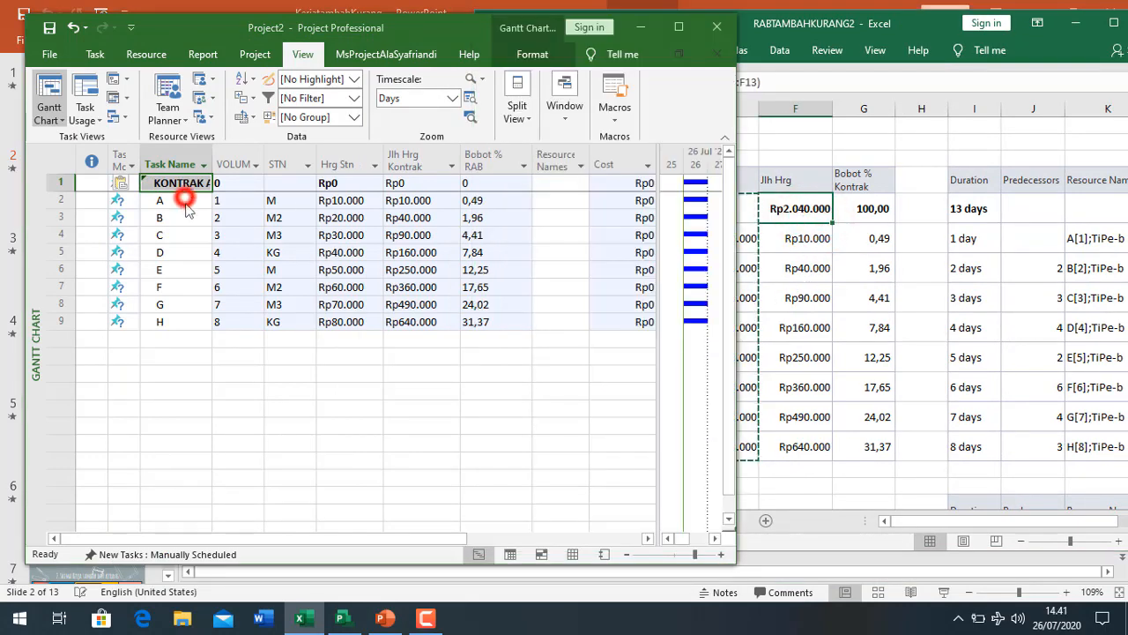
drag(180, 221, 181, 338)
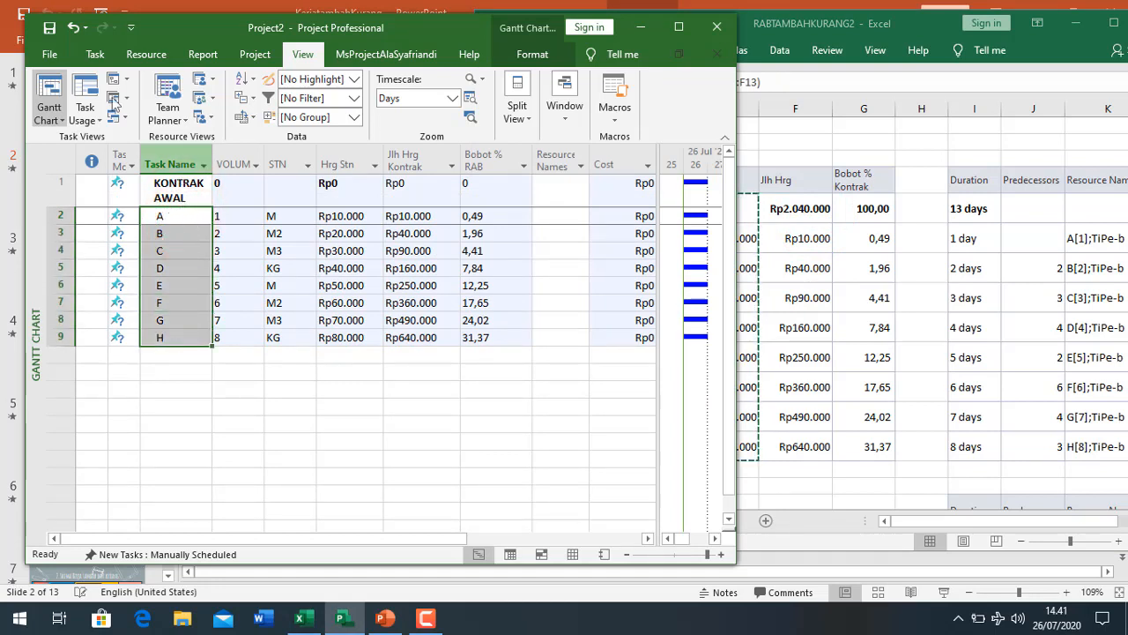
click(94, 54)
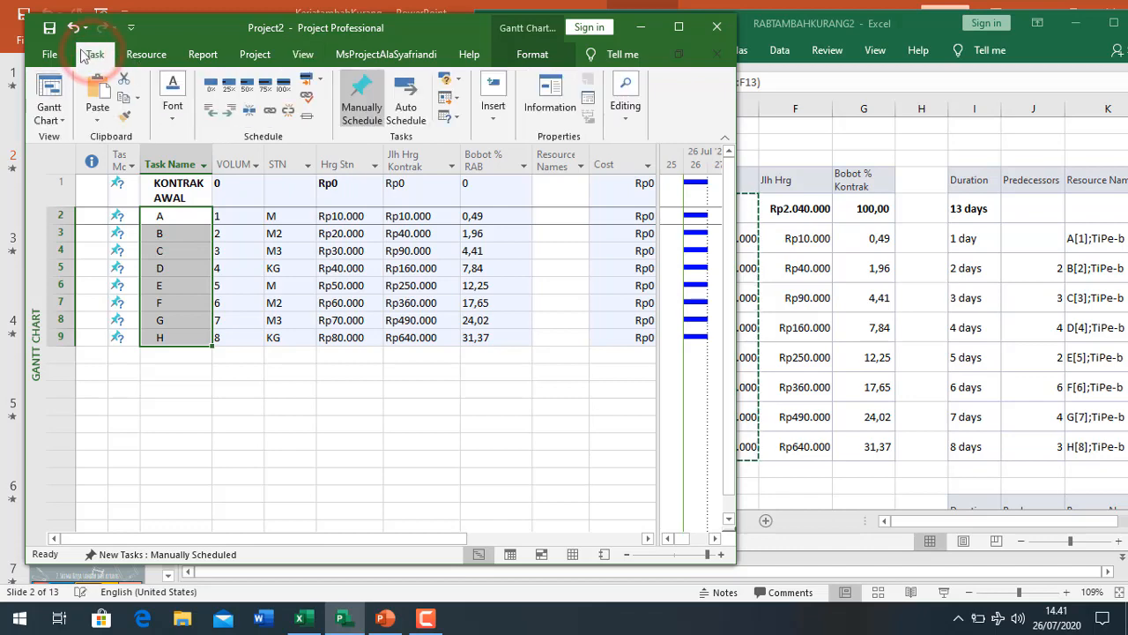
click(228, 112)
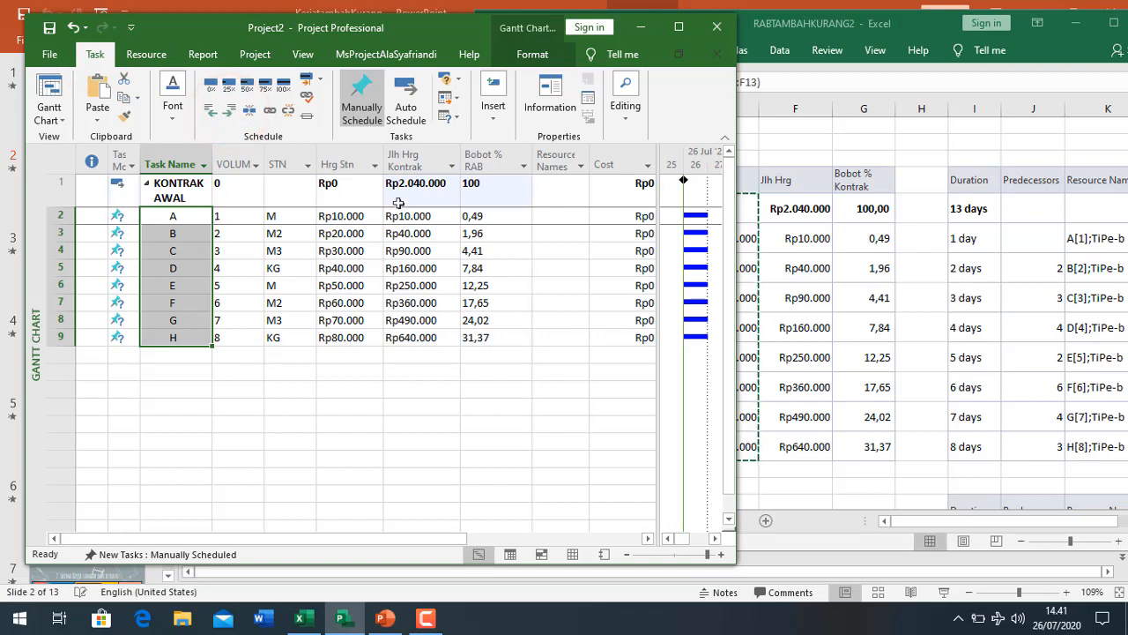
Step: Compare the Jlh Hrg Kontrak total and the Bobot % RAB values with the amounts in the Excel workbook
click(436, 185)
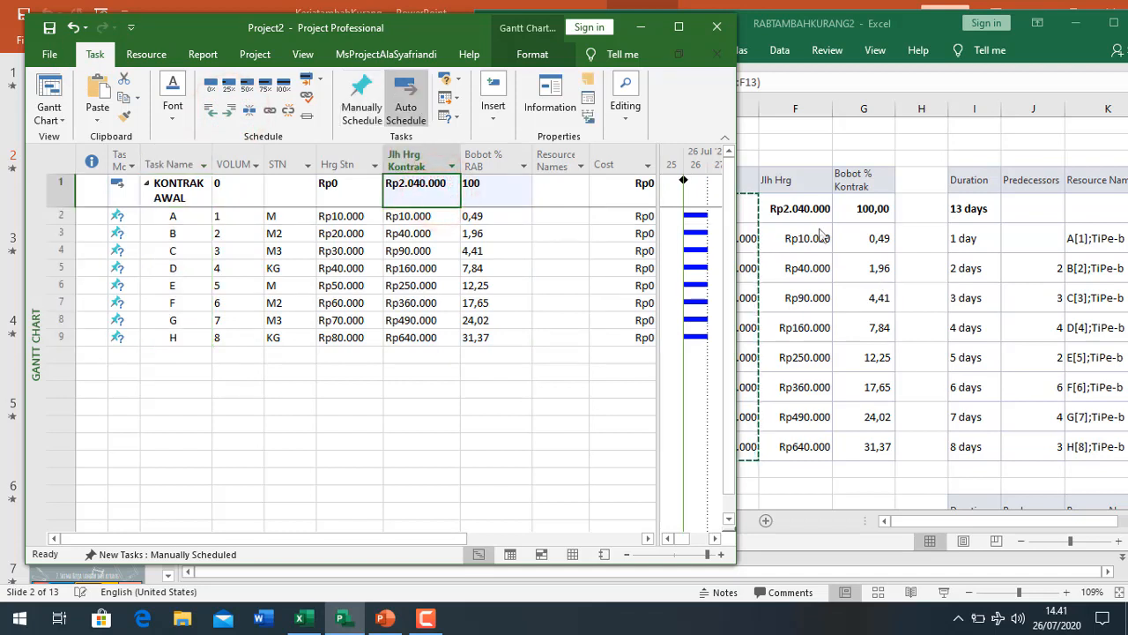
drag(496, 196, 525, 333)
click(547, 303)
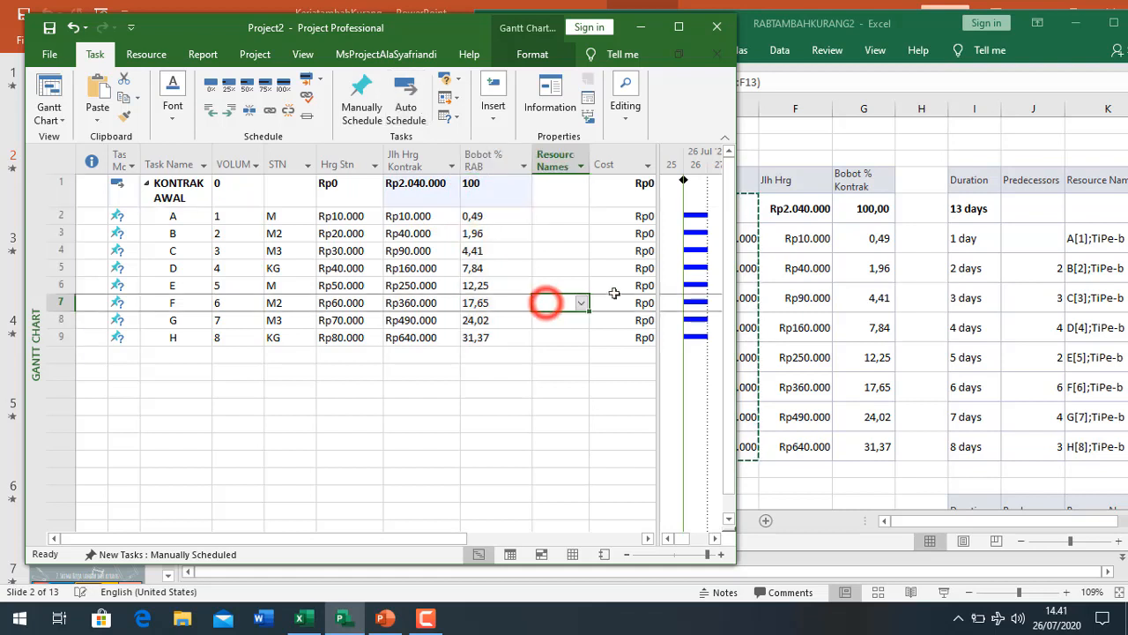
Step: Widen the Project window and its table area enough to show the whole Bobot % Kontrak column
drag(660, 272, 856, 300)
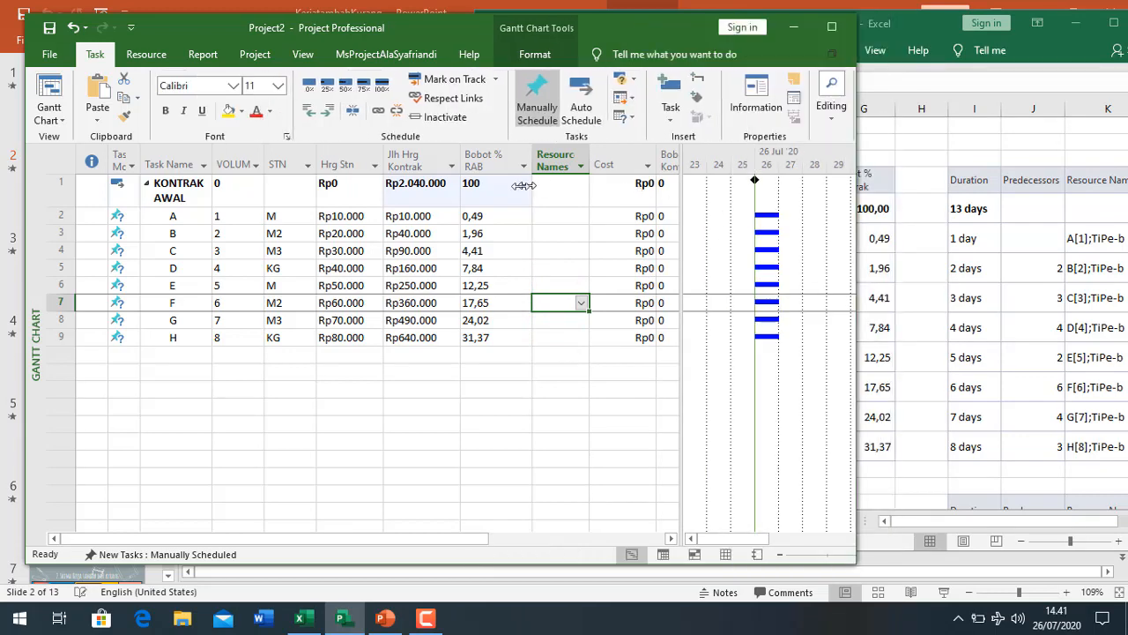
drag(567, 185, 583, 331)
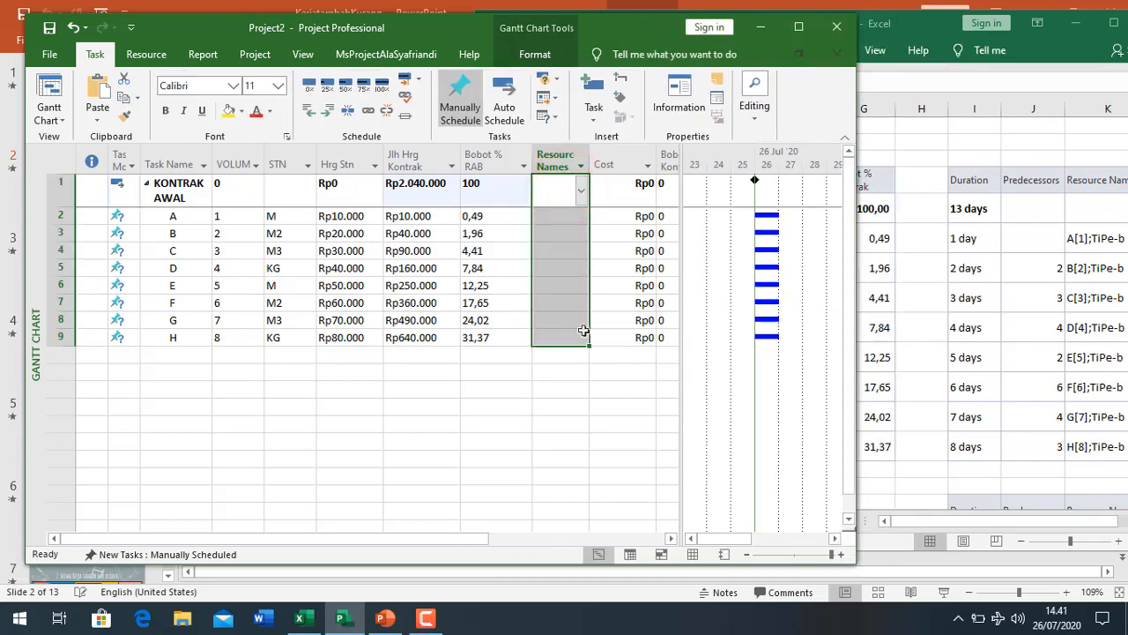
drag(679, 247, 707, 252)
Step: Examine the Resource Names cells of tasks A to H together with the Cost column
drag(560, 222, 572, 333)
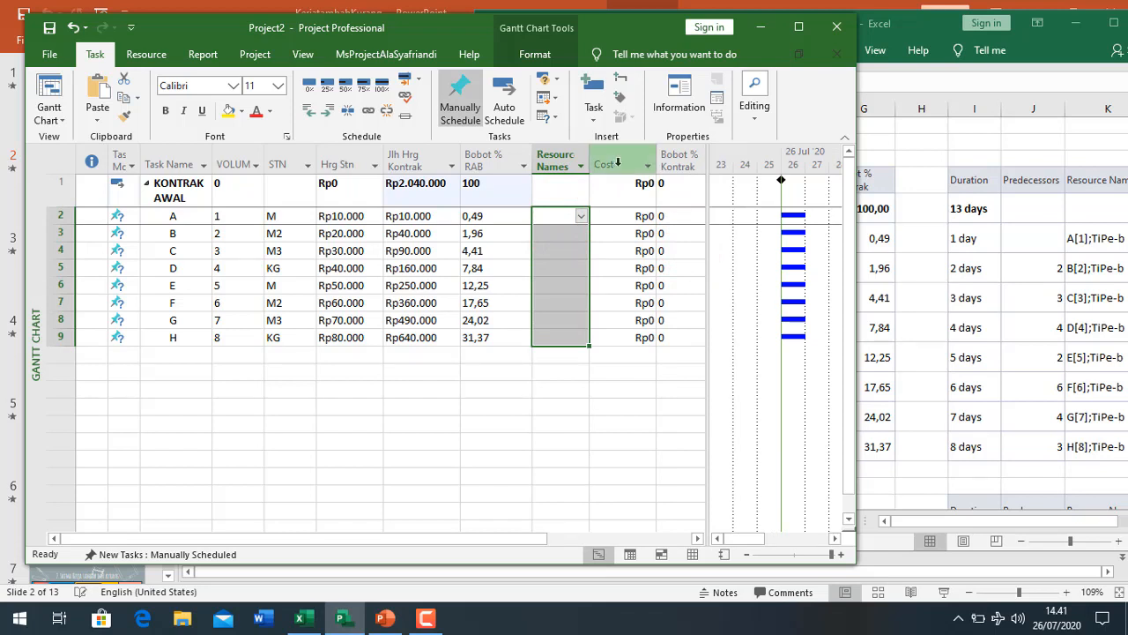
click(618, 163)
click(638, 233)
click(576, 219)
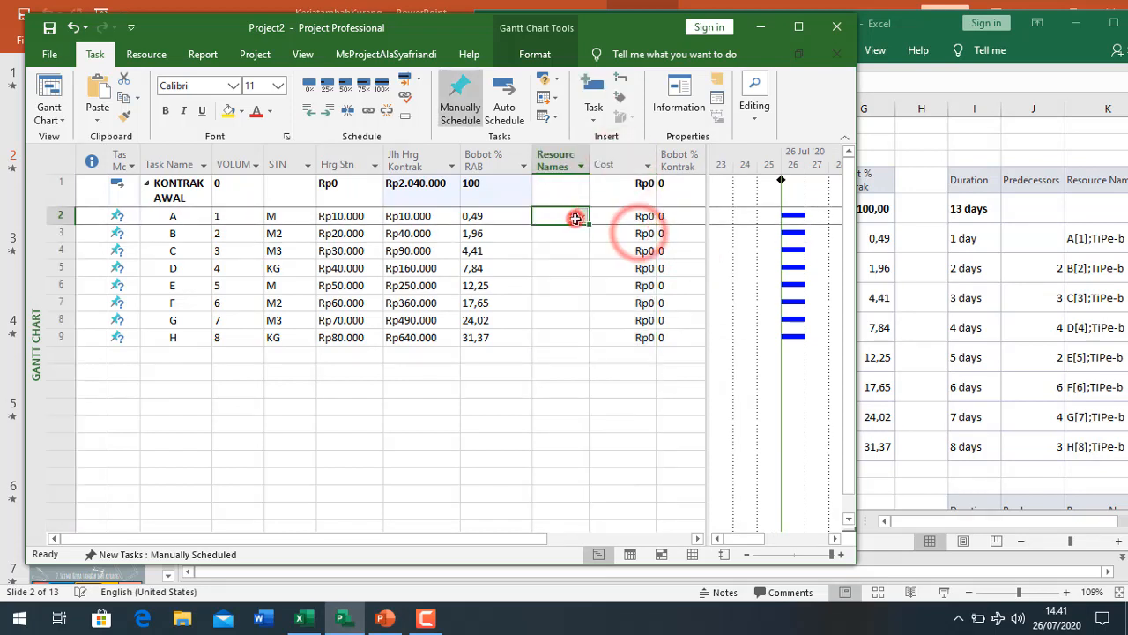
drag(576, 218, 576, 345)
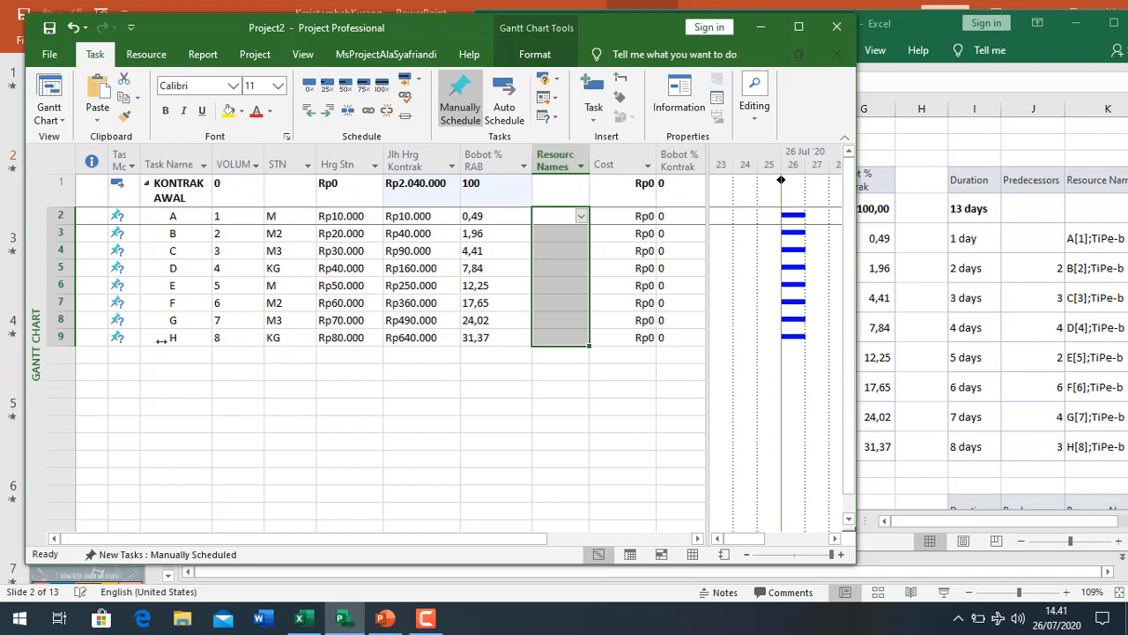
click(35, 357)
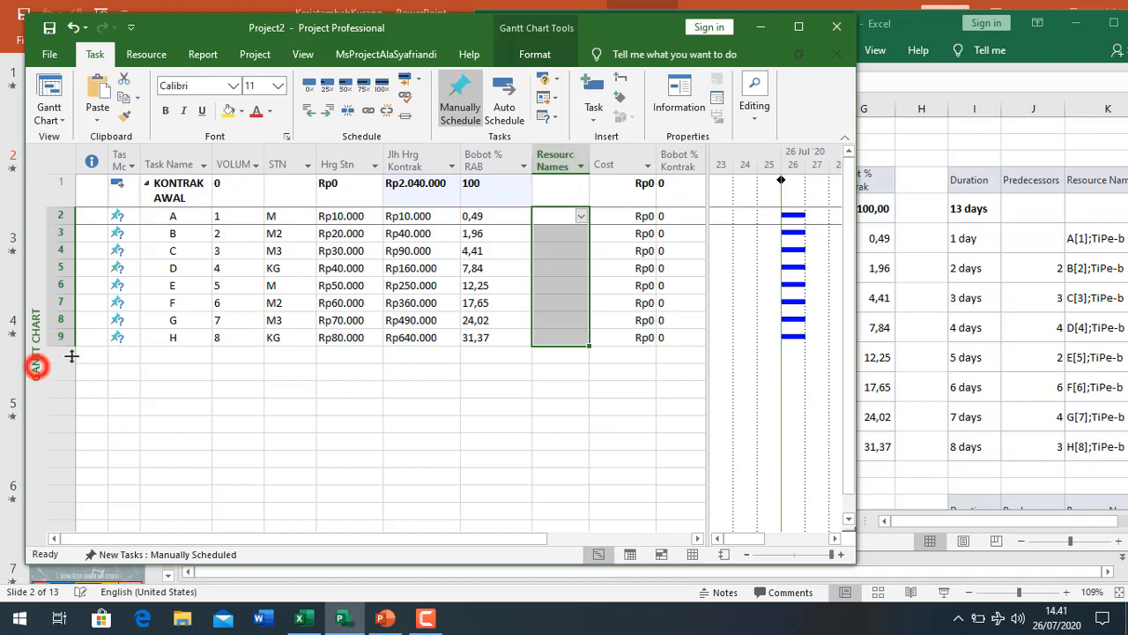
Step: Maximize Project, open a second Gantt Chart window of Project2, and arrange both windows side by side
click(797, 28)
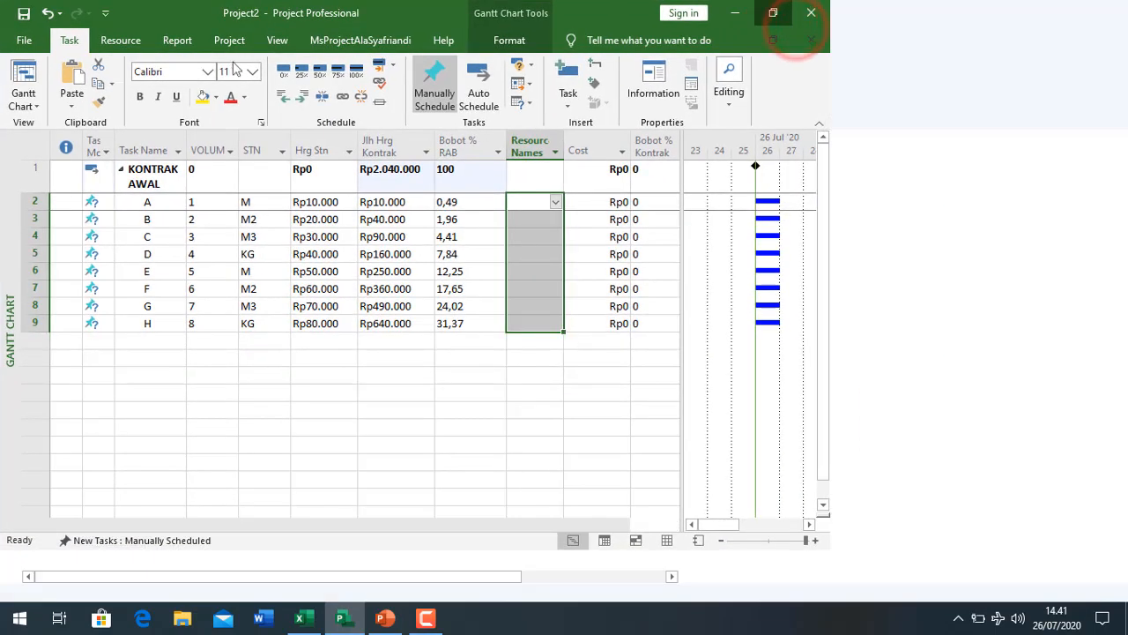
click(277, 41)
click(996, 84)
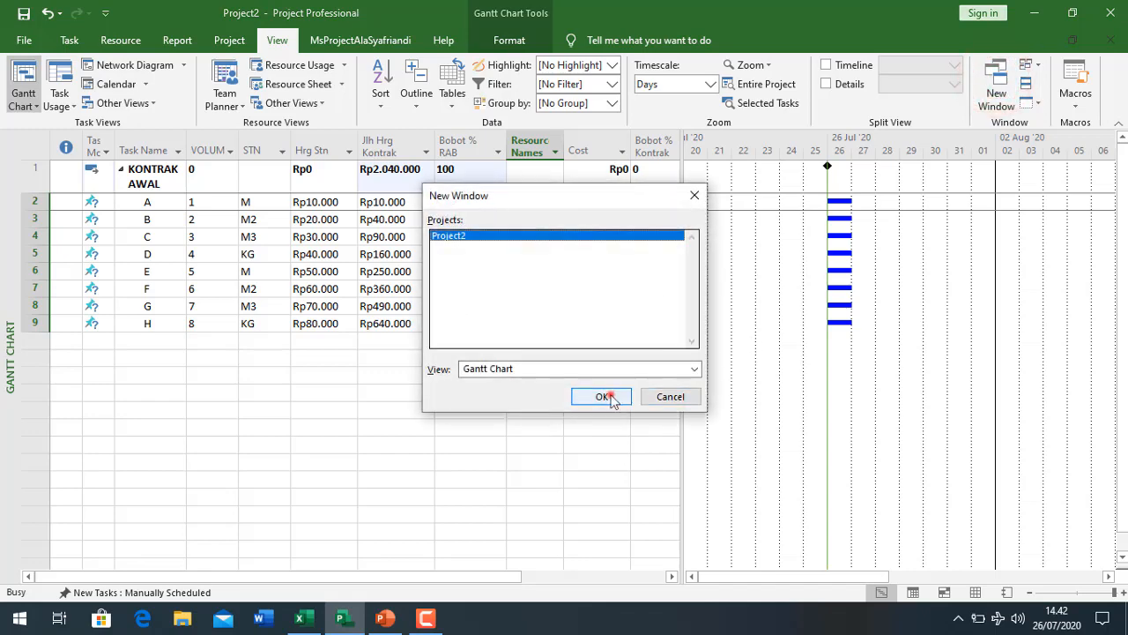
click(602, 397)
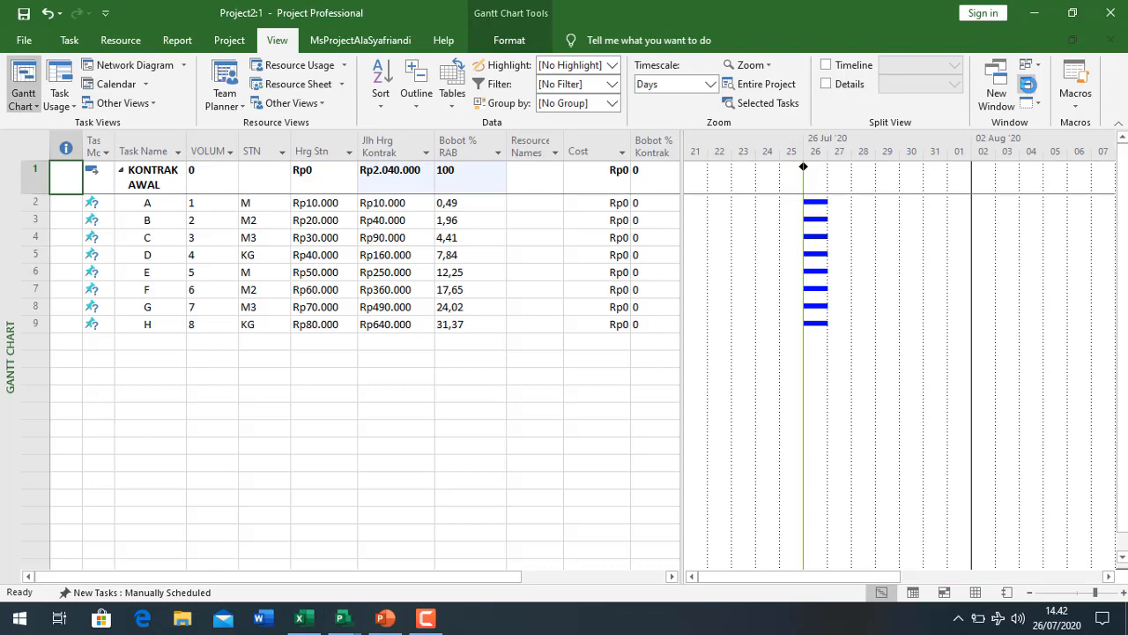
click(1026, 84)
click(195, 282)
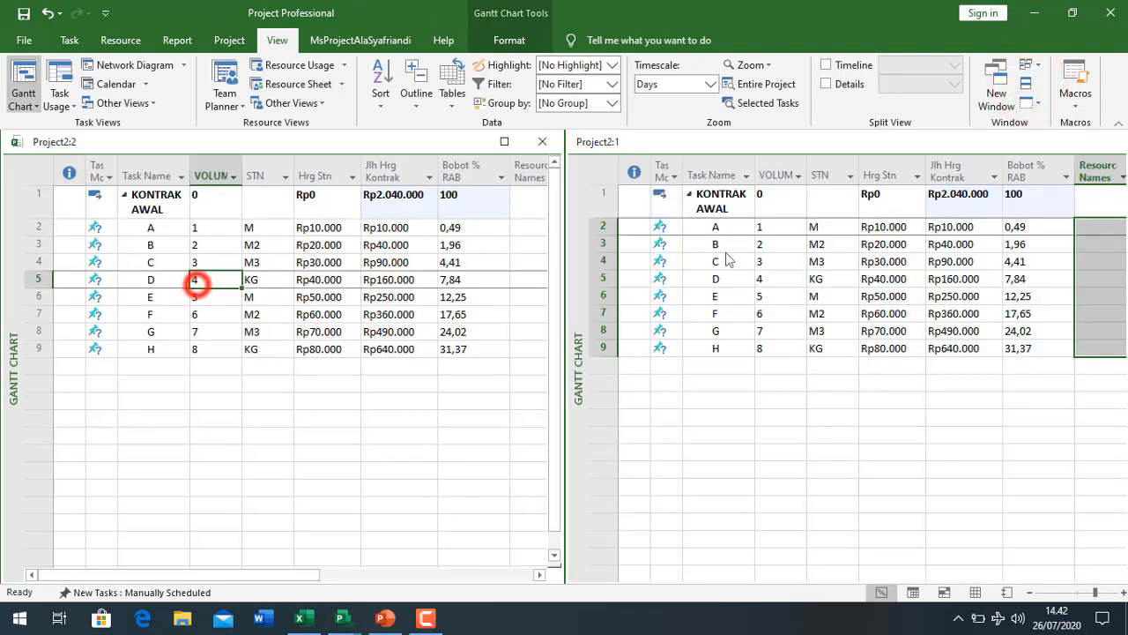
click(776, 298)
Step: Switch the Project2:2 window to the Resource Sheet view and widen it to show all resource columns
click(154, 365)
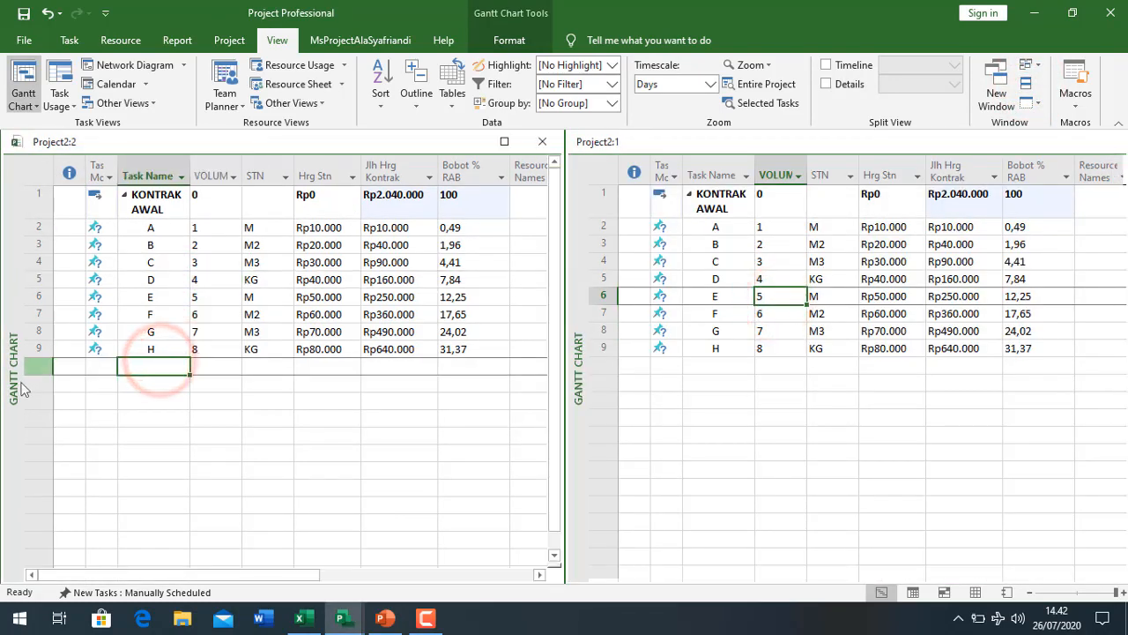
right_click(12, 401)
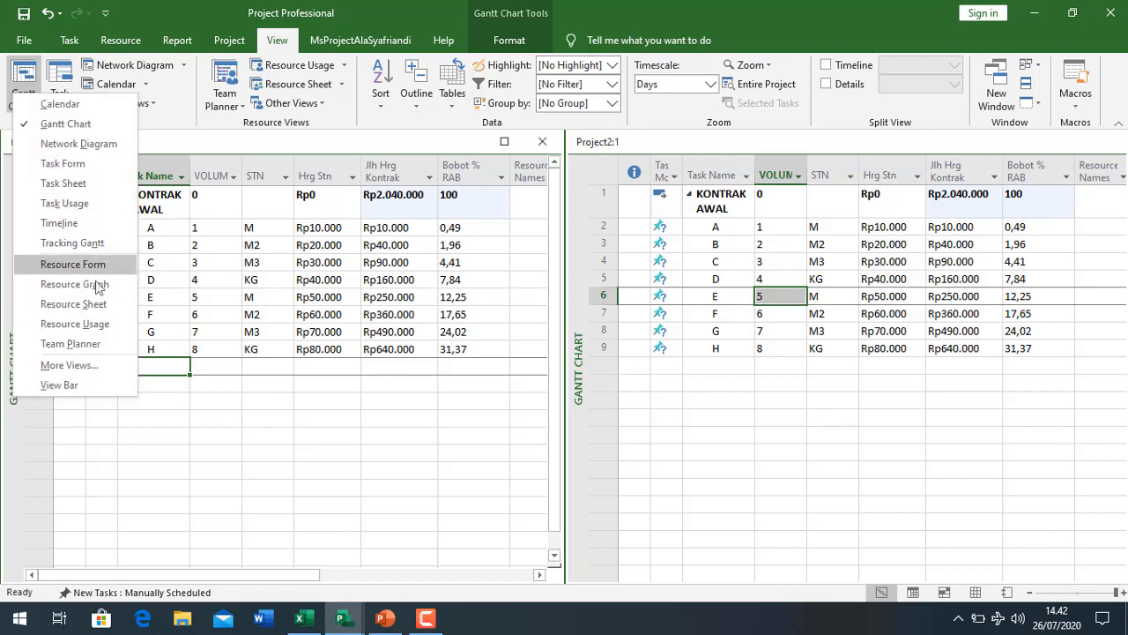
click(104, 305)
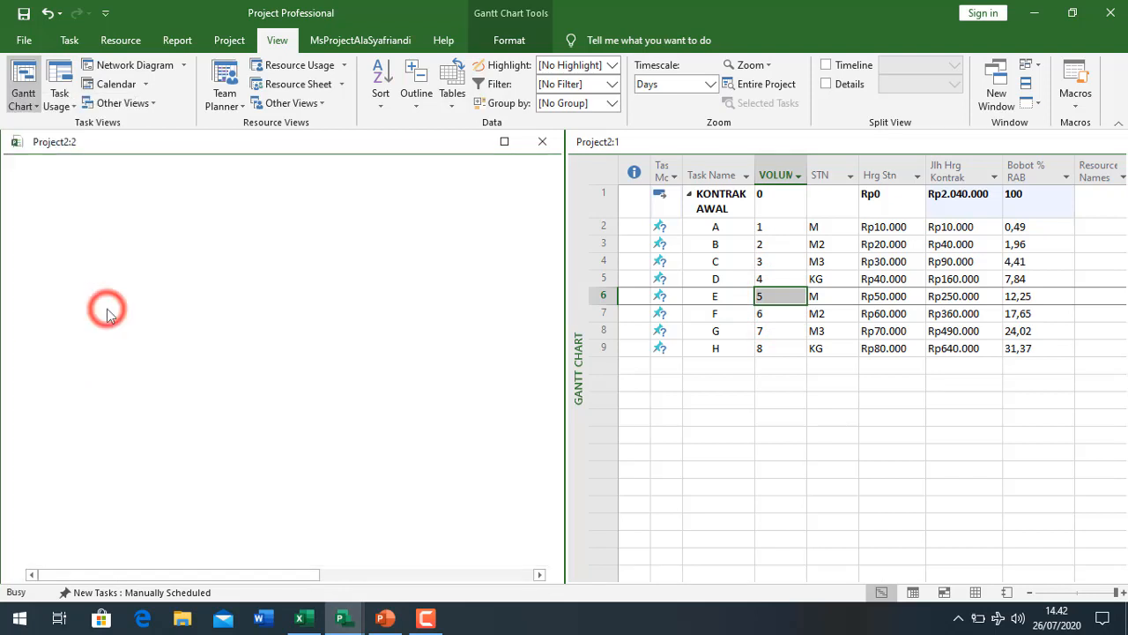
click(489, 309)
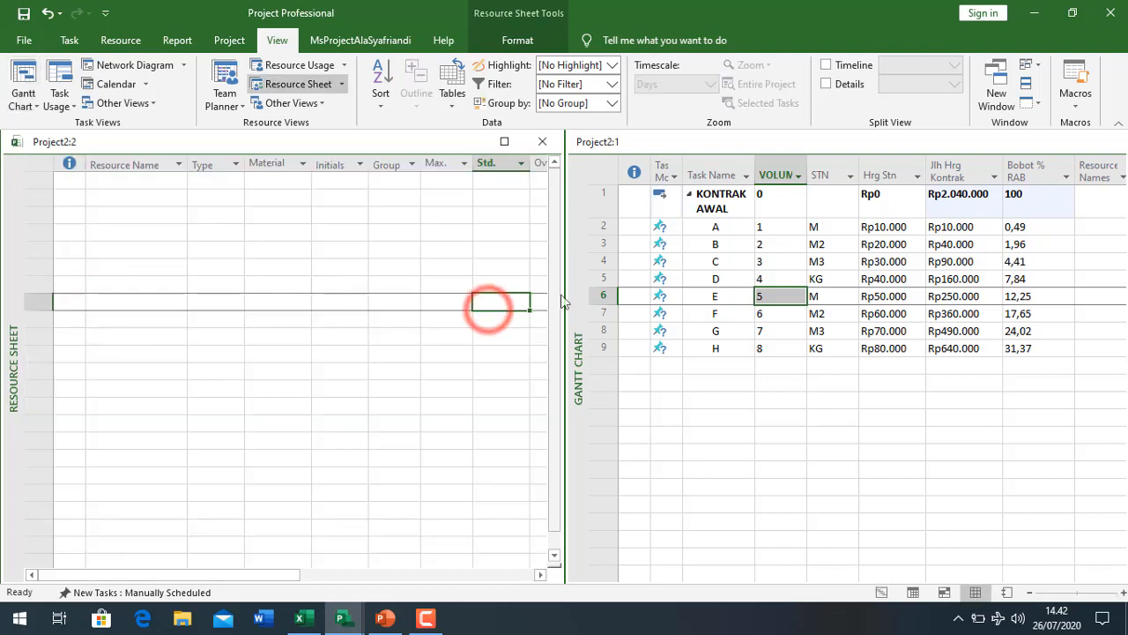
drag(556, 298, 790, 300)
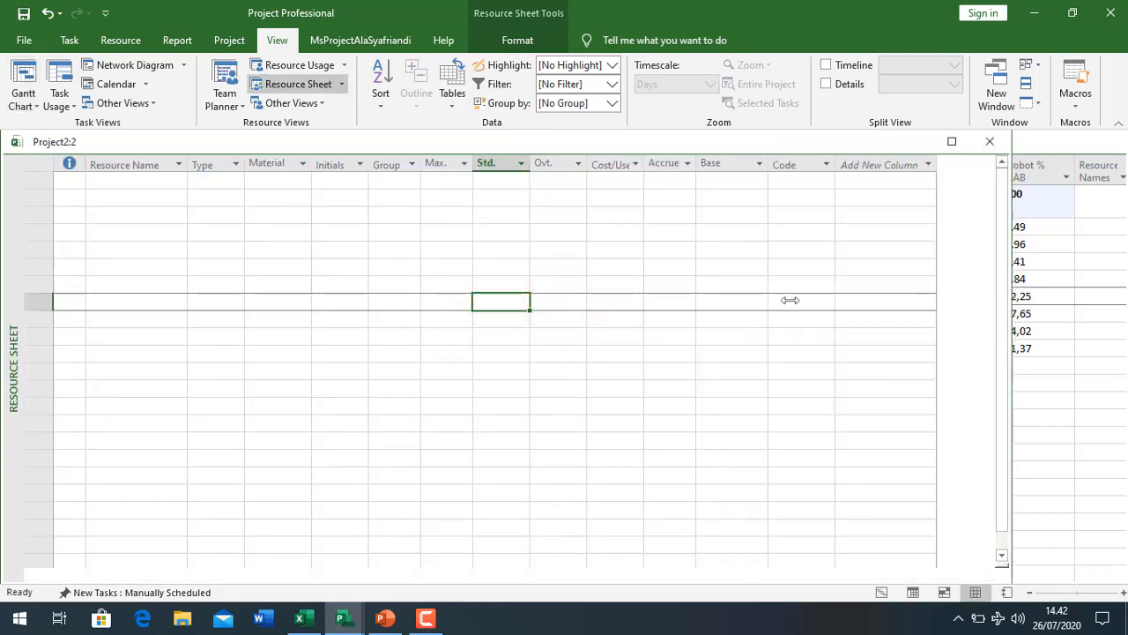
click(37, 111)
click(66, 43)
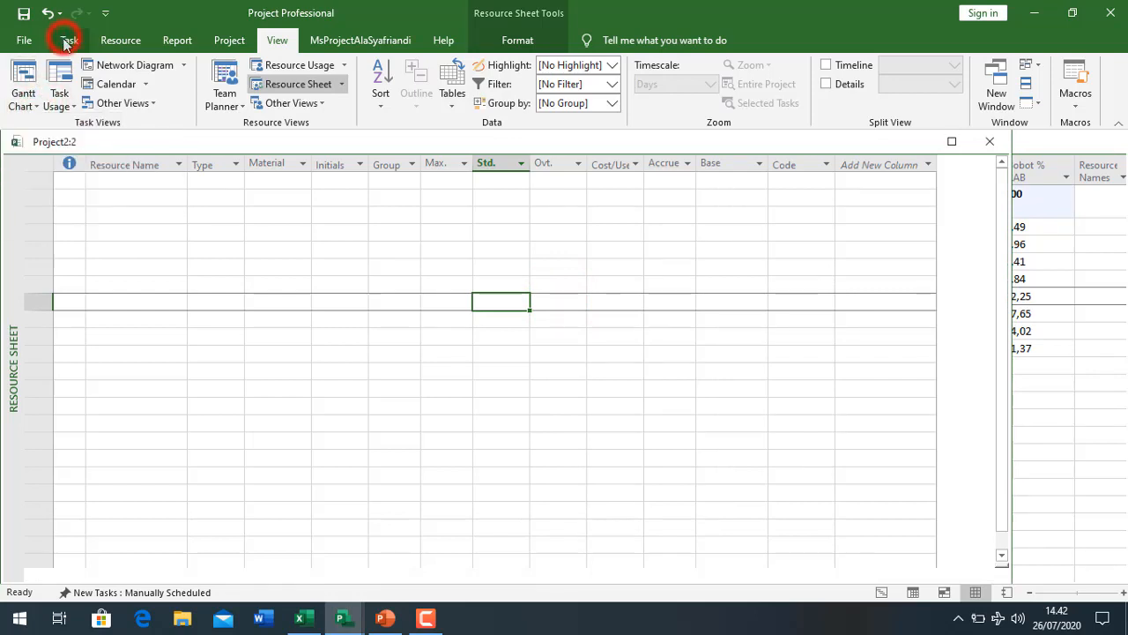
click(25, 104)
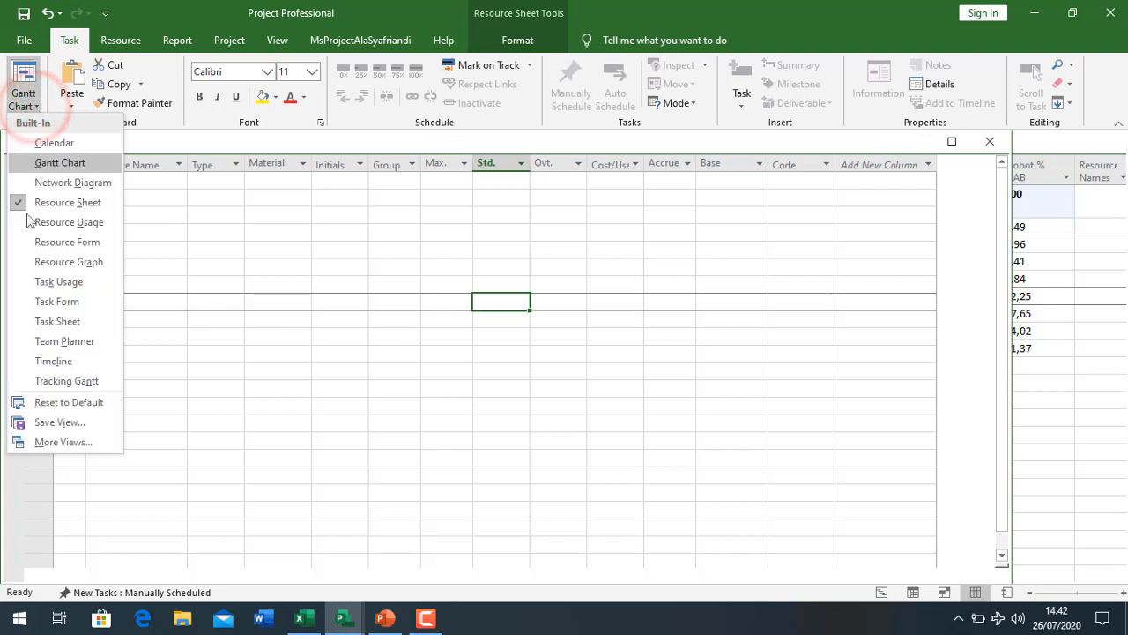
click(243, 333)
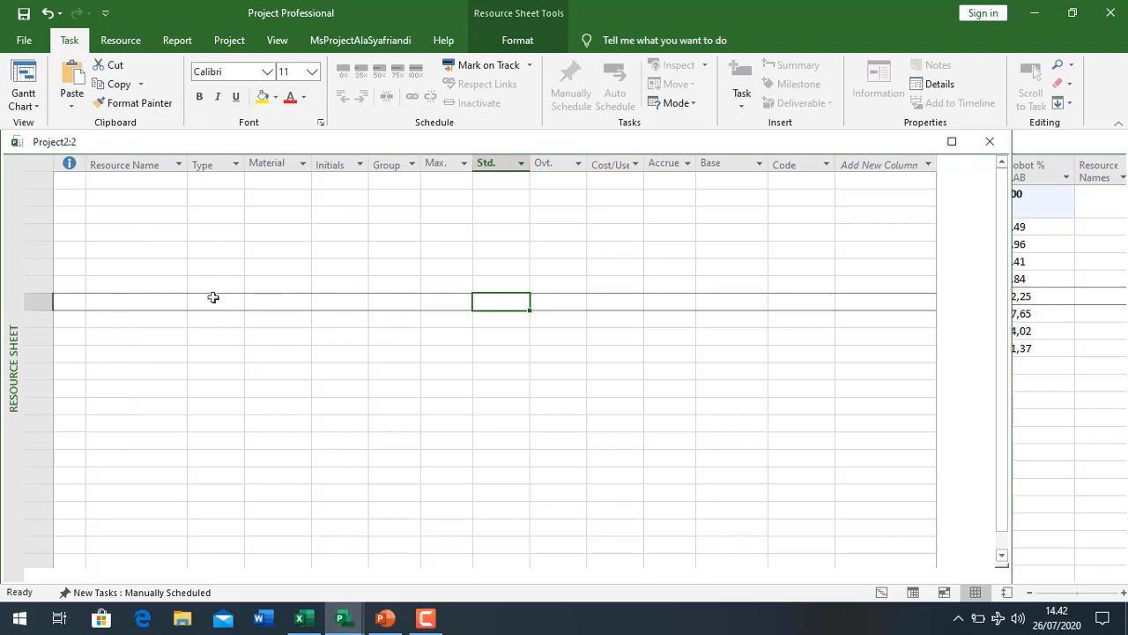
Step: Copy the resource rows B4:H19 from Excel's ResourceSheet worksheet into Project2:2's Resource Sheet, starting at the first Resource Name cell
click(304, 619)
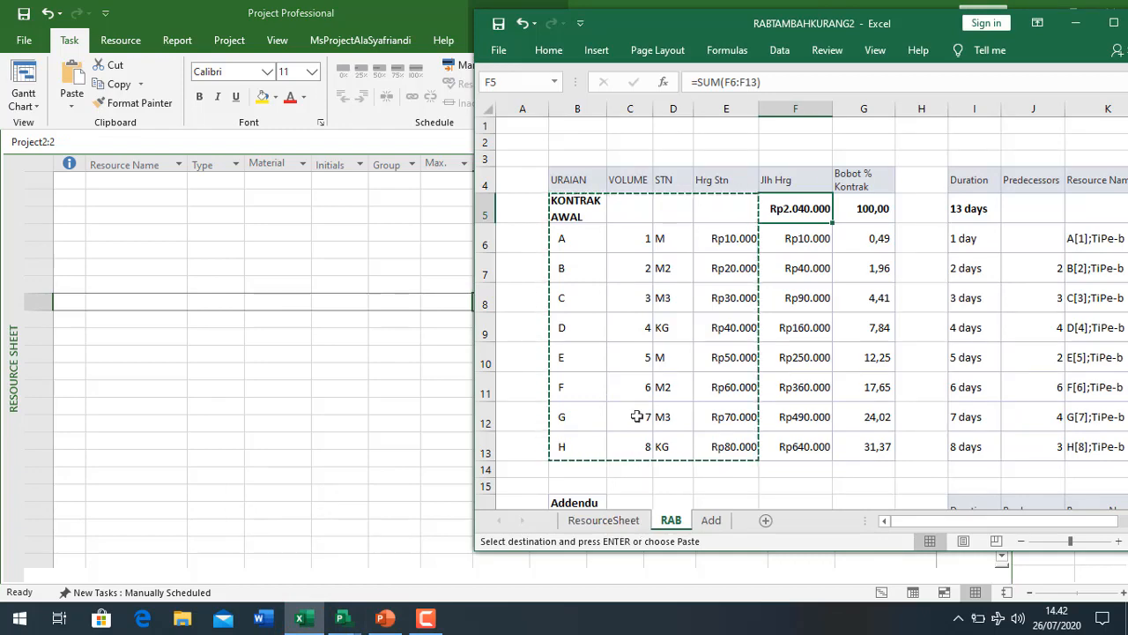
click(620, 521)
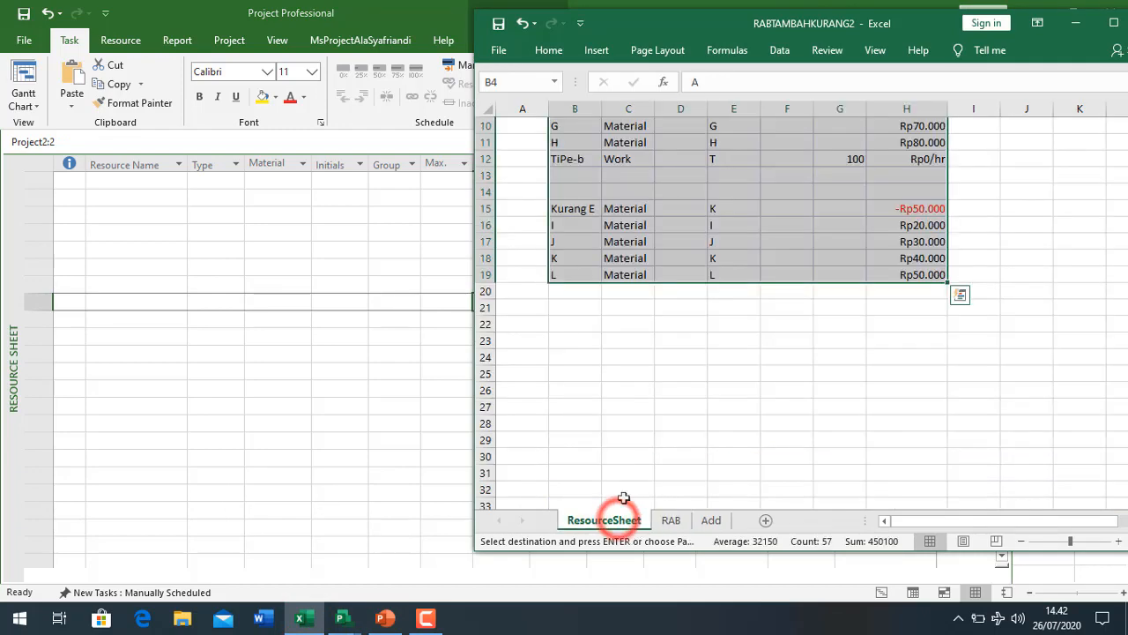
click(667, 436)
scroll(667, 433, up, 3)
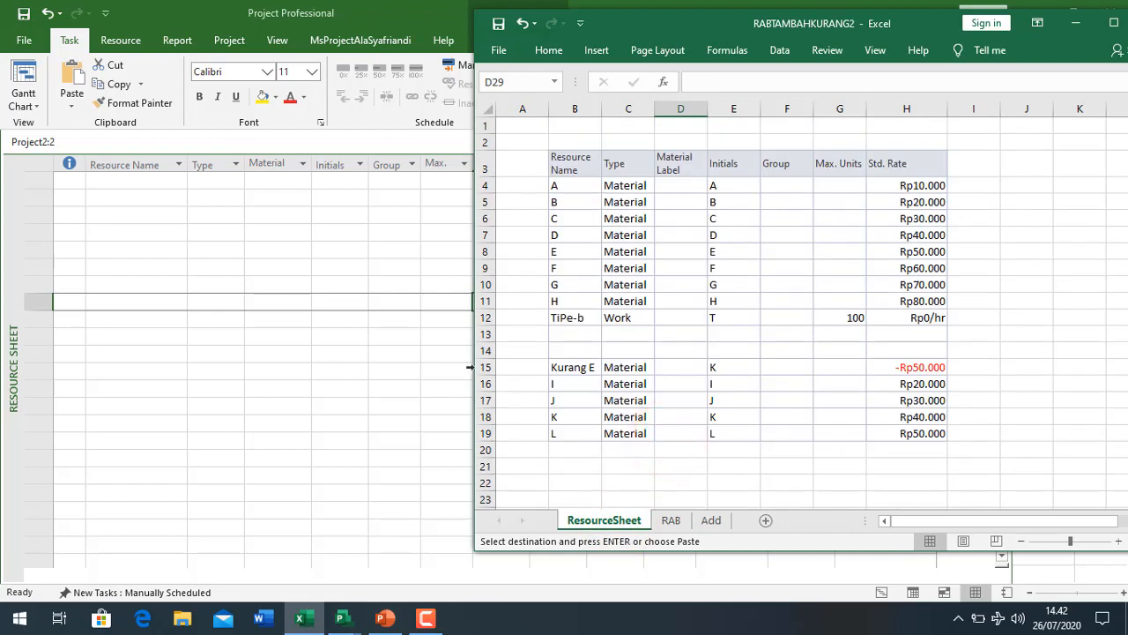
drag(573, 185, 916, 319)
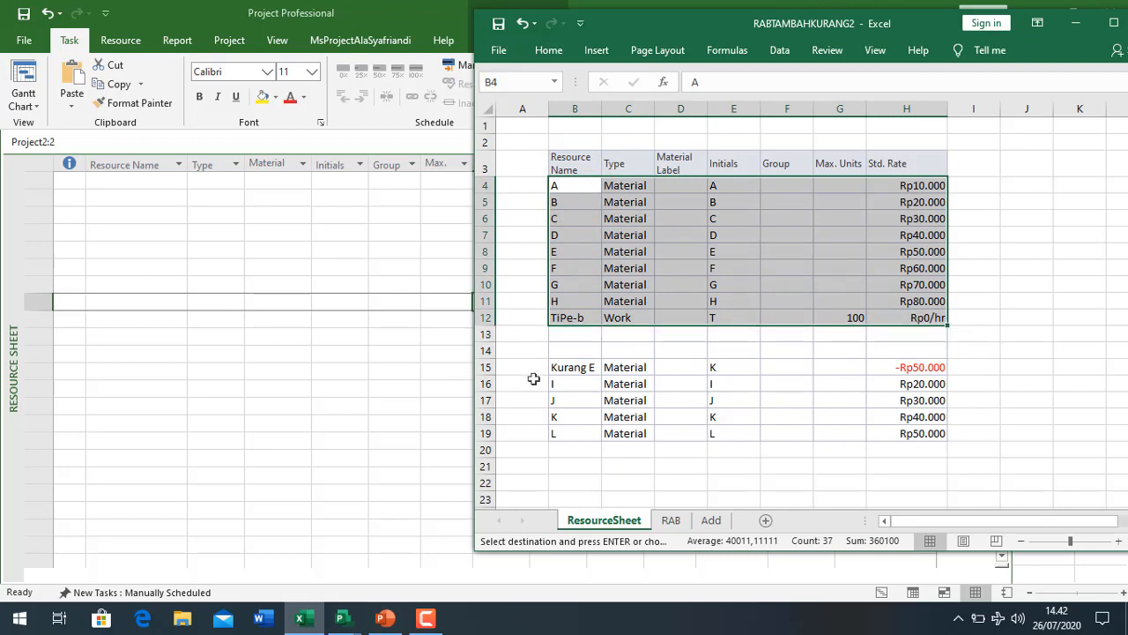
drag(584, 371, 907, 430)
drag(582, 193, 920, 431)
key(ctrl+c)
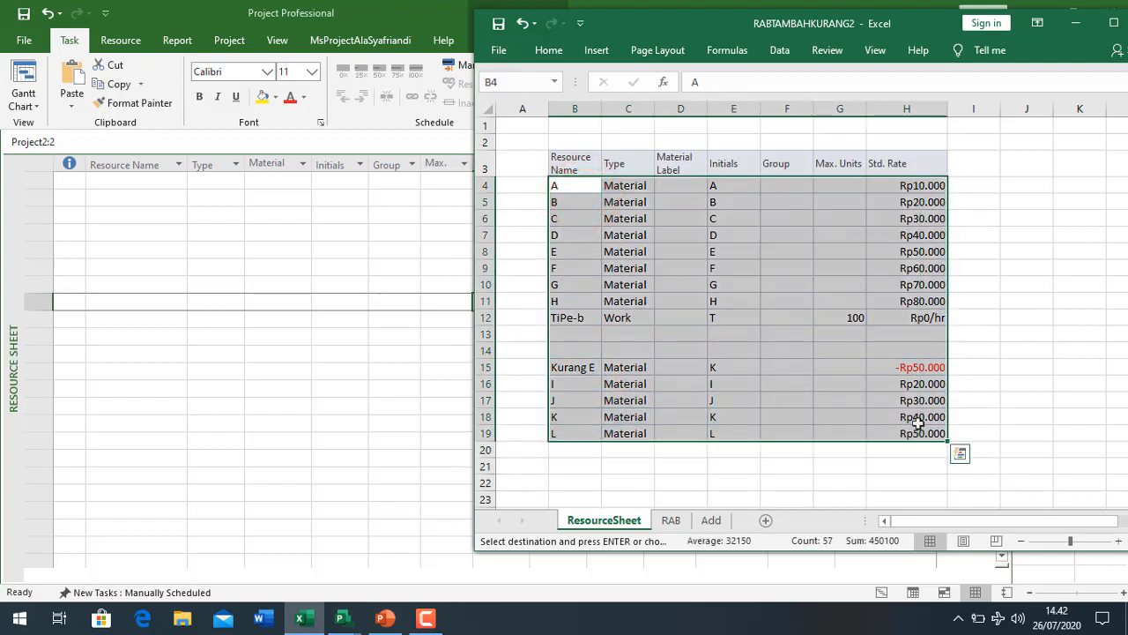
click(164, 185)
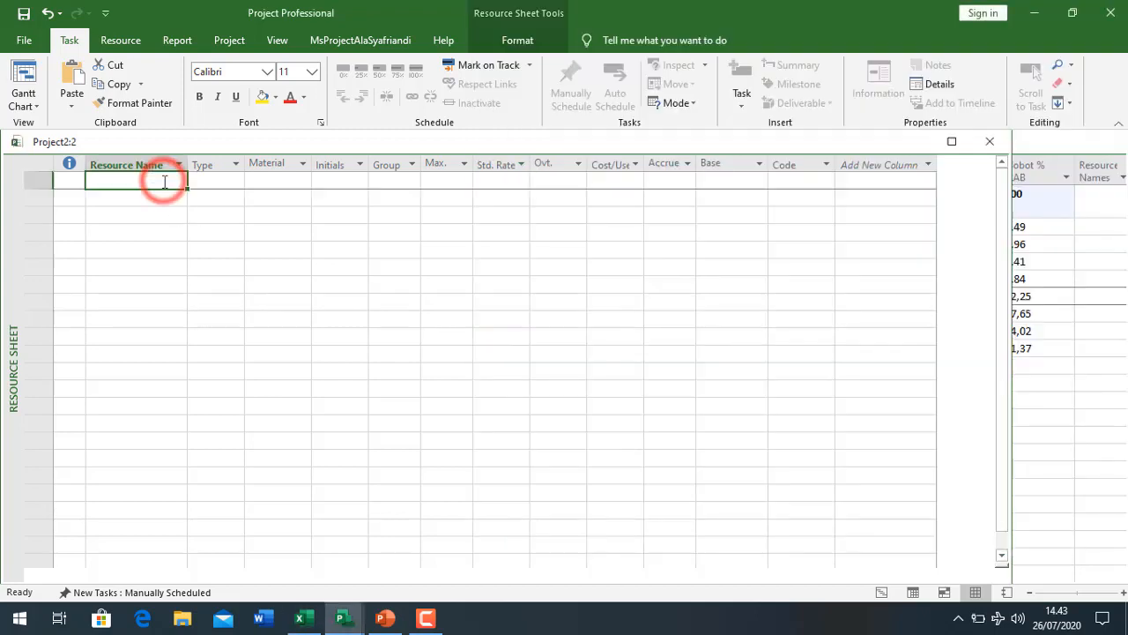
key(ctrl+v)
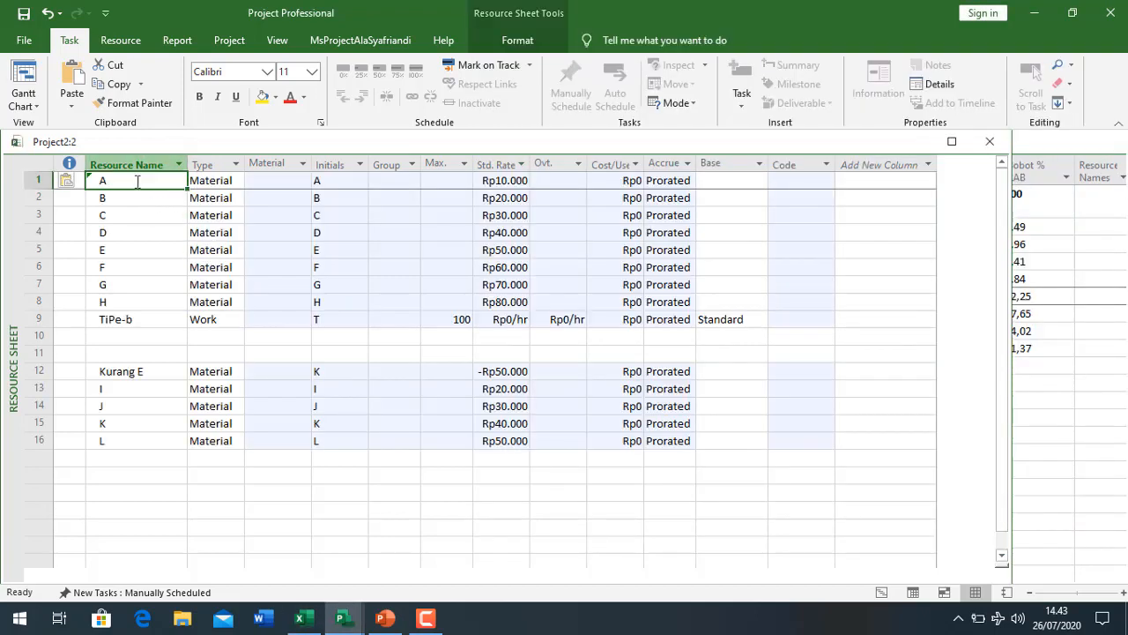
Step: Compare the names and standard rates of resources A to H with the Task Name and Hrg Stn columns in Project2:1
drag(140, 185, 146, 302)
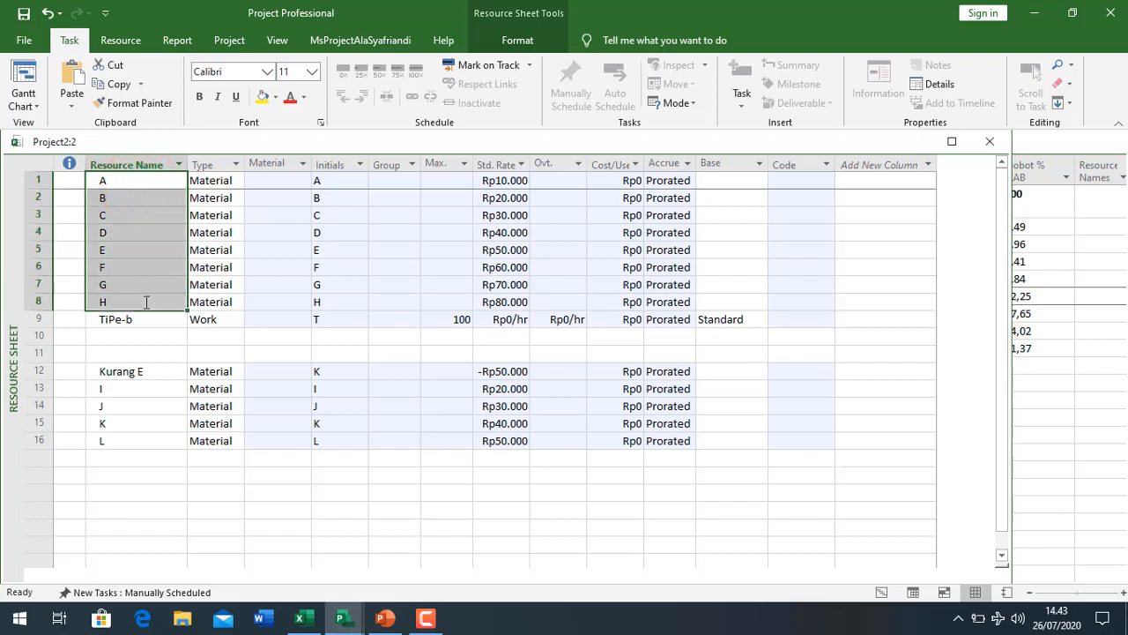
click(1078, 317)
drag(699, 226, 714, 347)
click(511, 181)
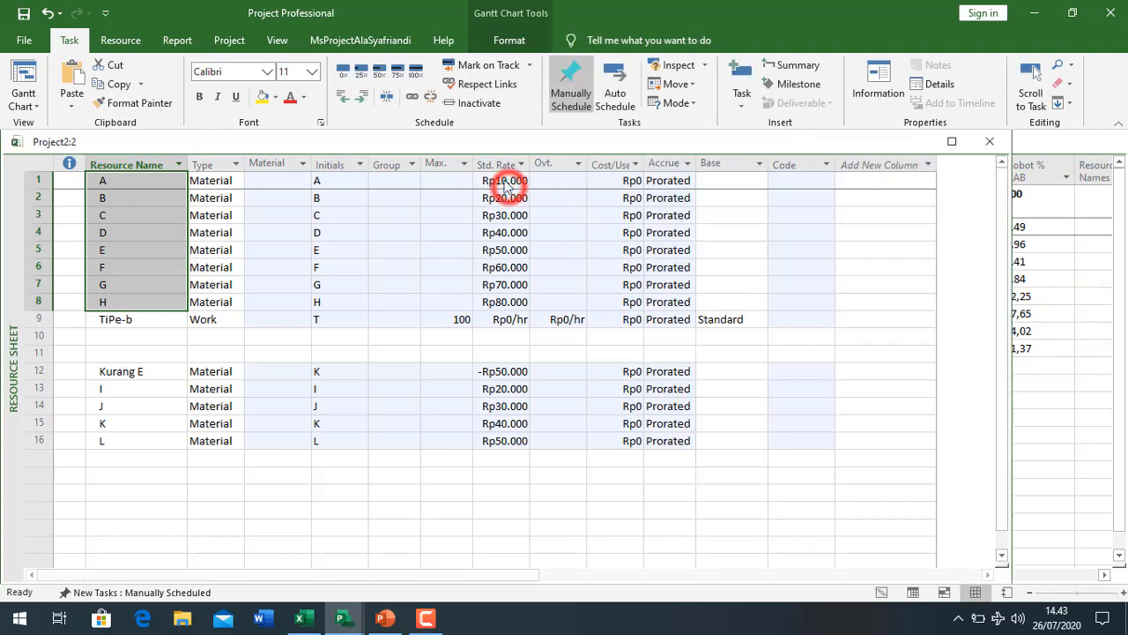
click(1083, 330)
drag(871, 226, 862, 350)
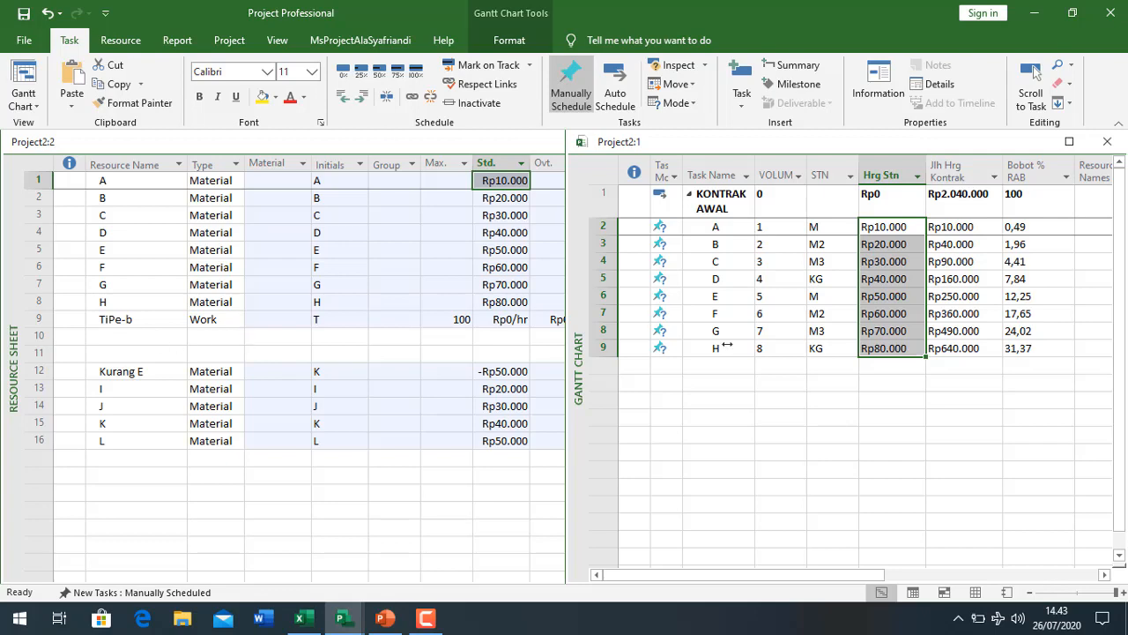
Step: Widen the Project2:1 window to show the Resource Names and Cost columns, and select the Resource Names cells of tasks A to H
click(735, 416)
drag(567, 255, 199, 273)
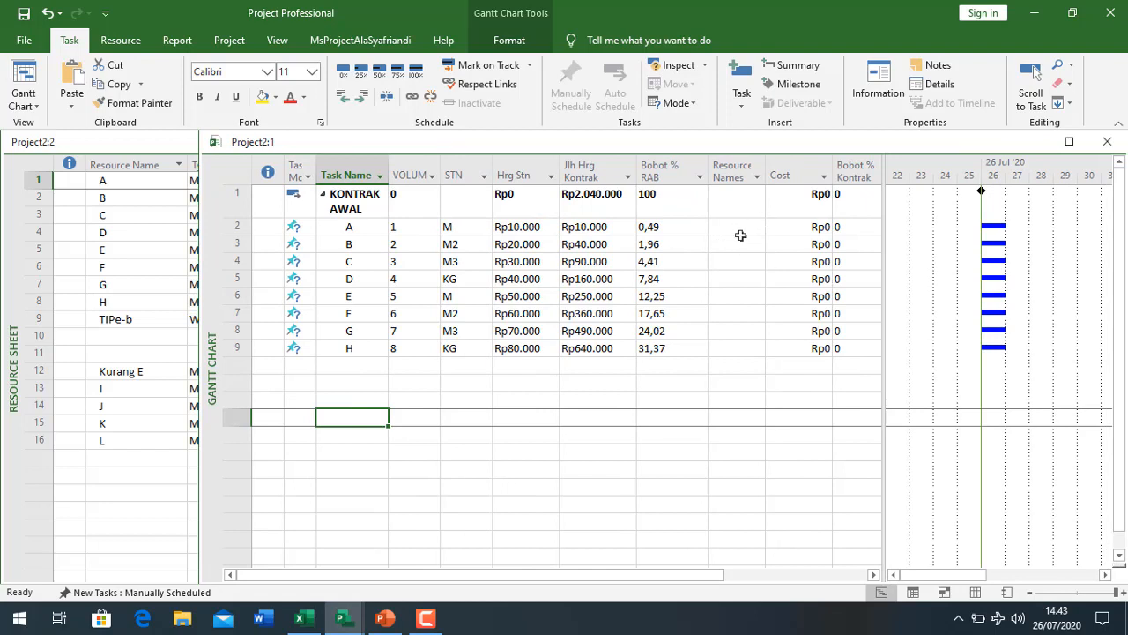
drag(744, 230, 755, 346)
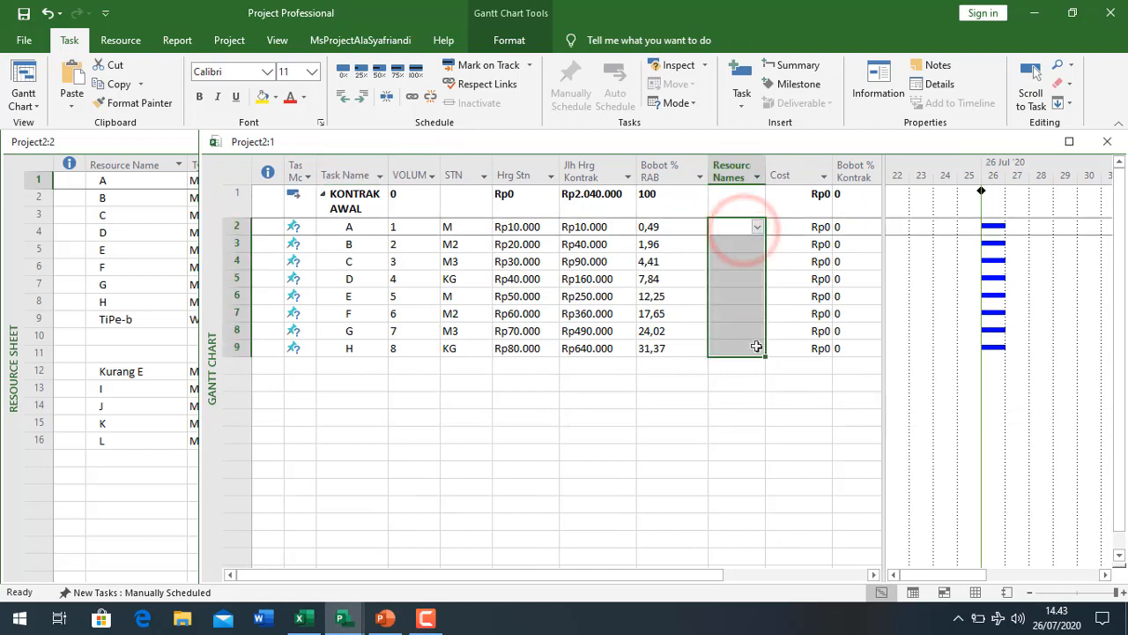
Step: Assign 1 unit of resource A to task A with Assign Resources
click(374, 229)
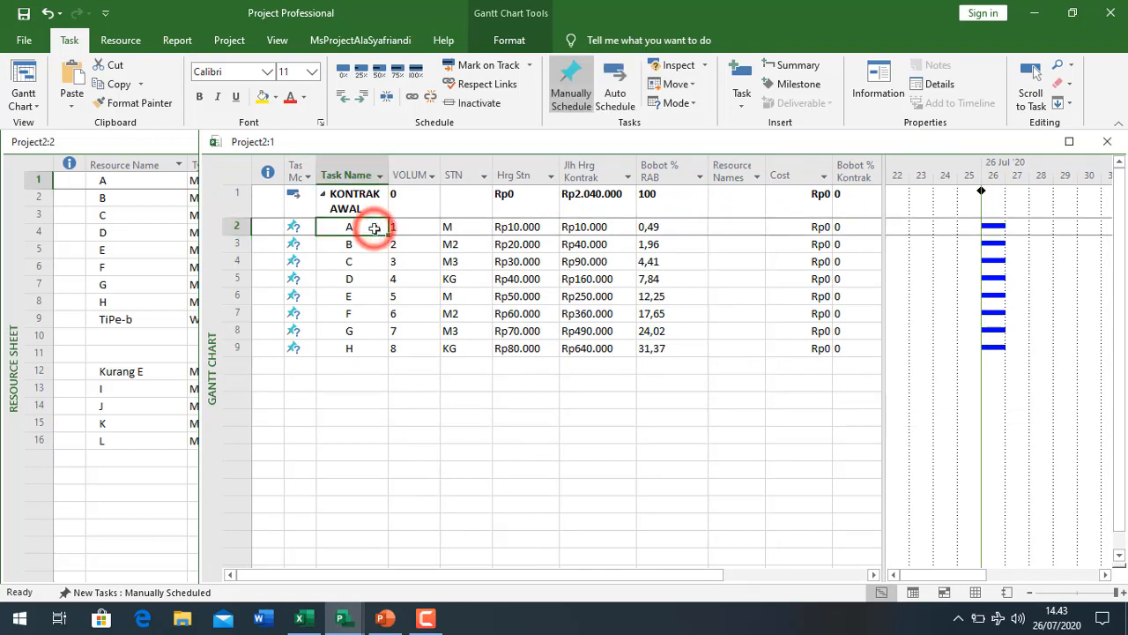
click(113, 41)
click(82, 72)
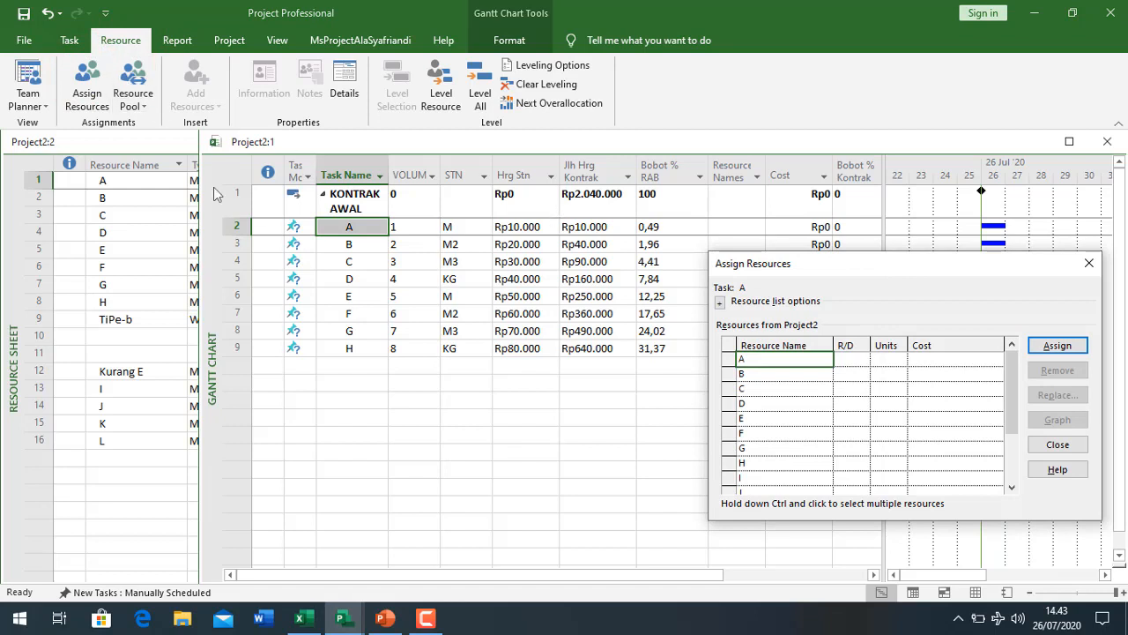
click(893, 360)
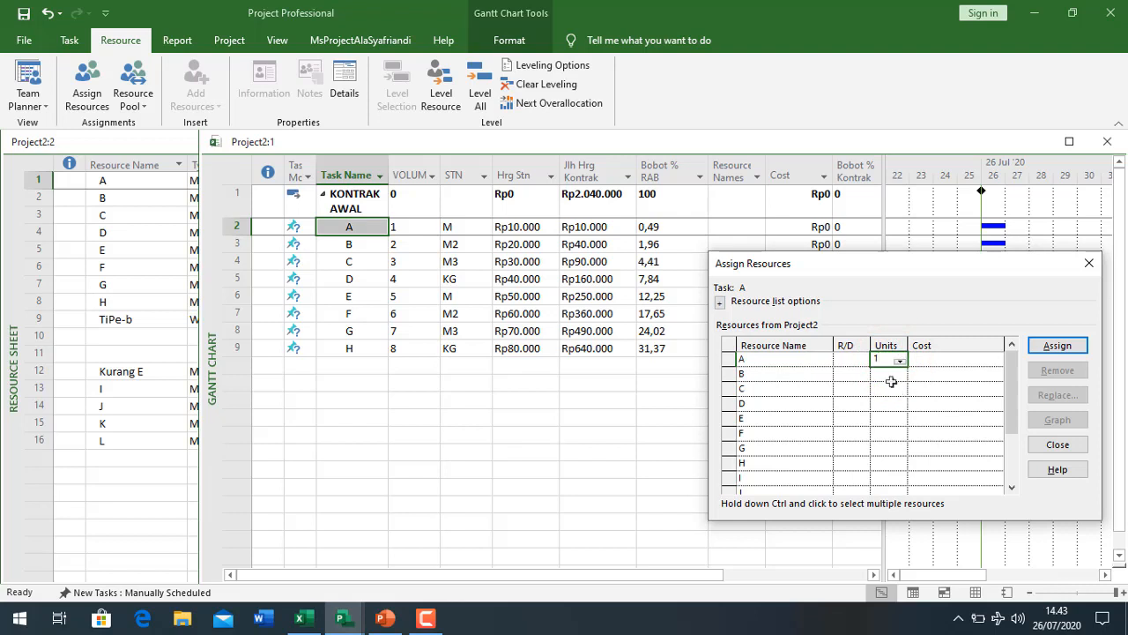
click(894, 374)
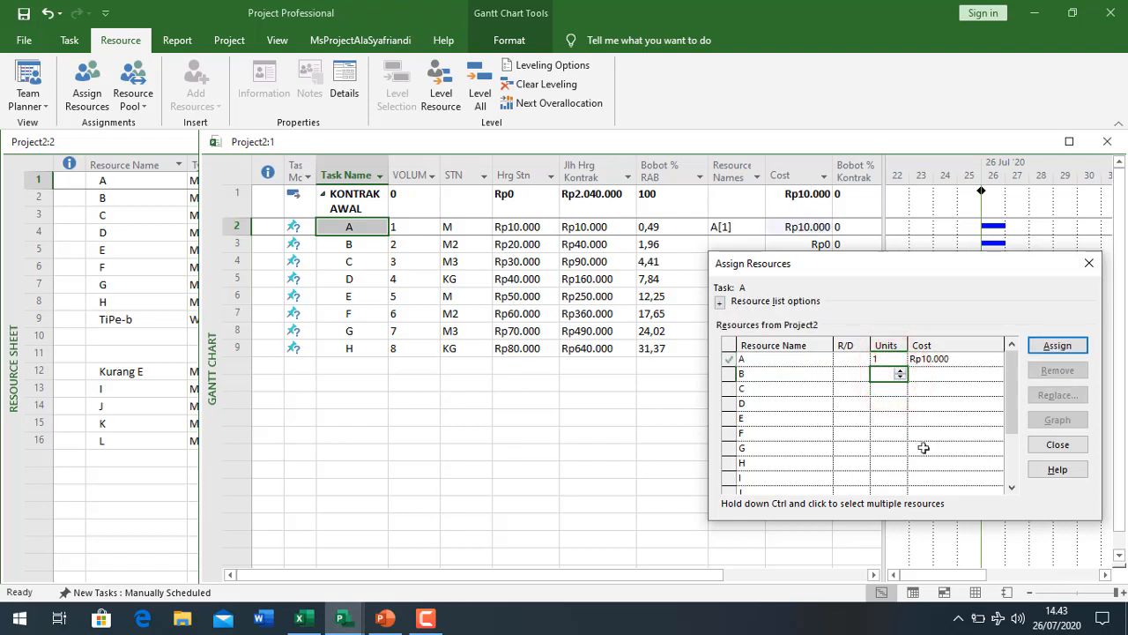
Step: Assign the TiPe-b resource to task A as well, and check the units of both assignments
click(1013, 436)
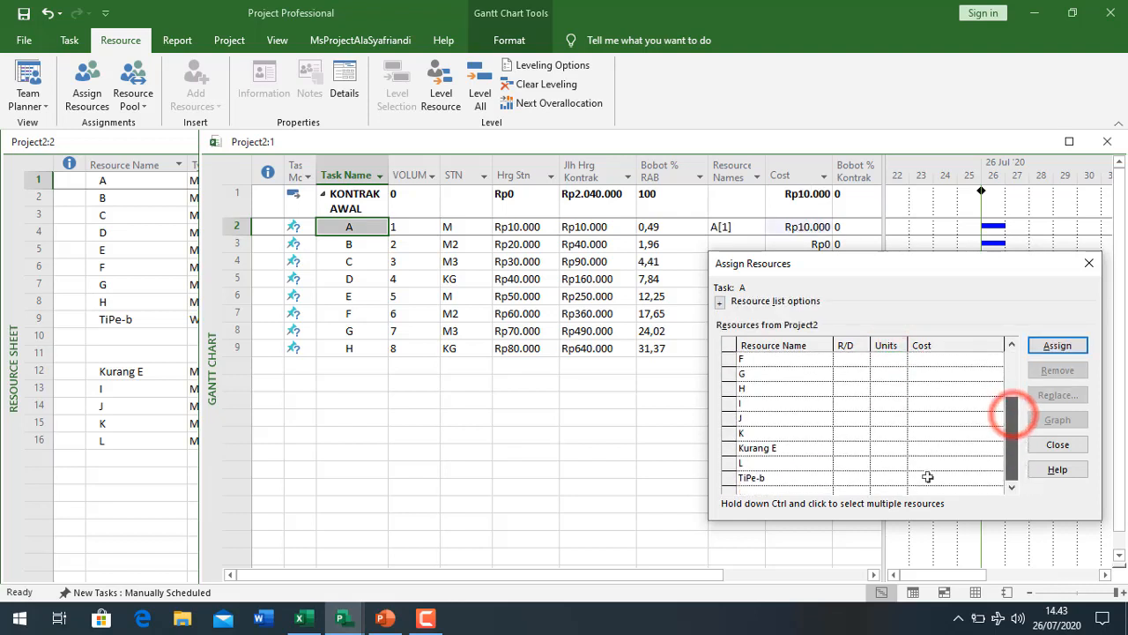
click(884, 477)
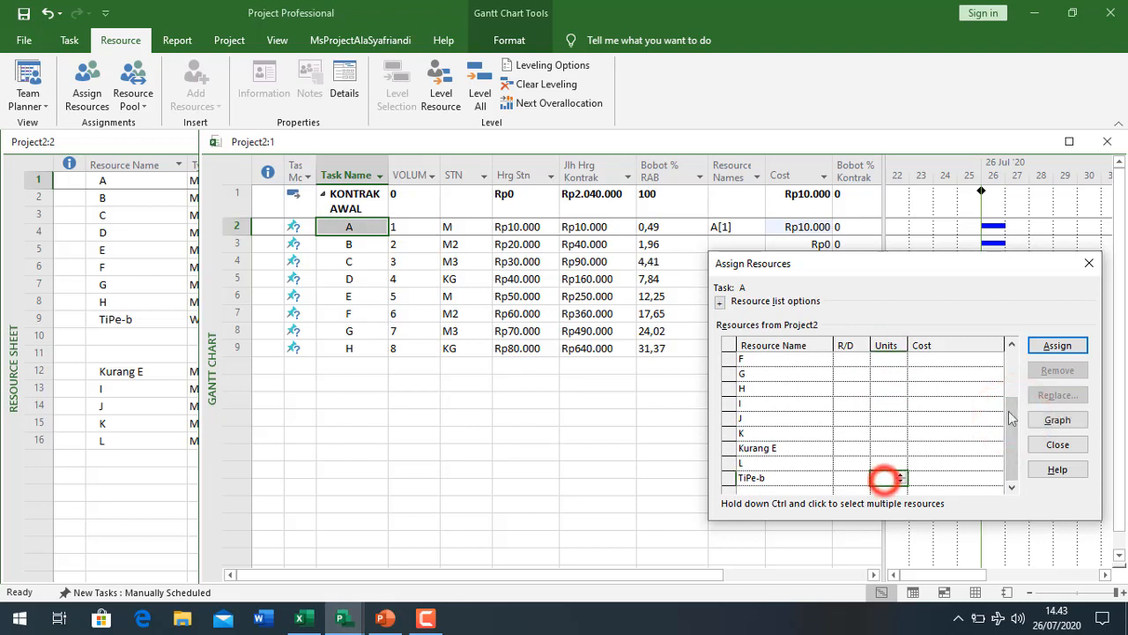
click(1057, 346)
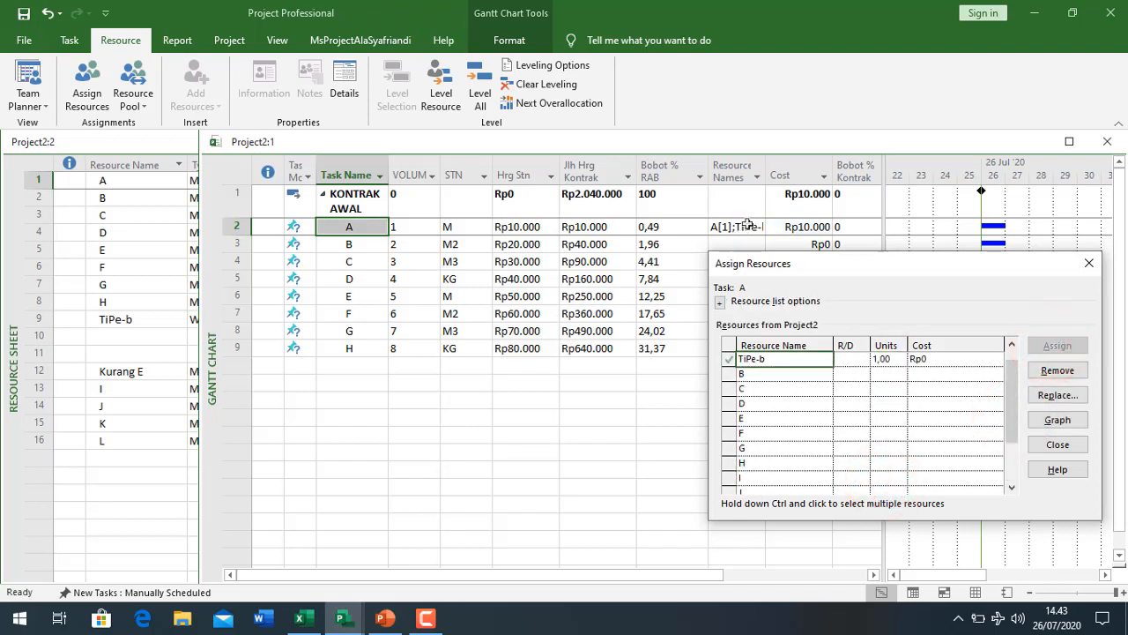
click(1012, 346)
click(885, 358)
click(886, 373)
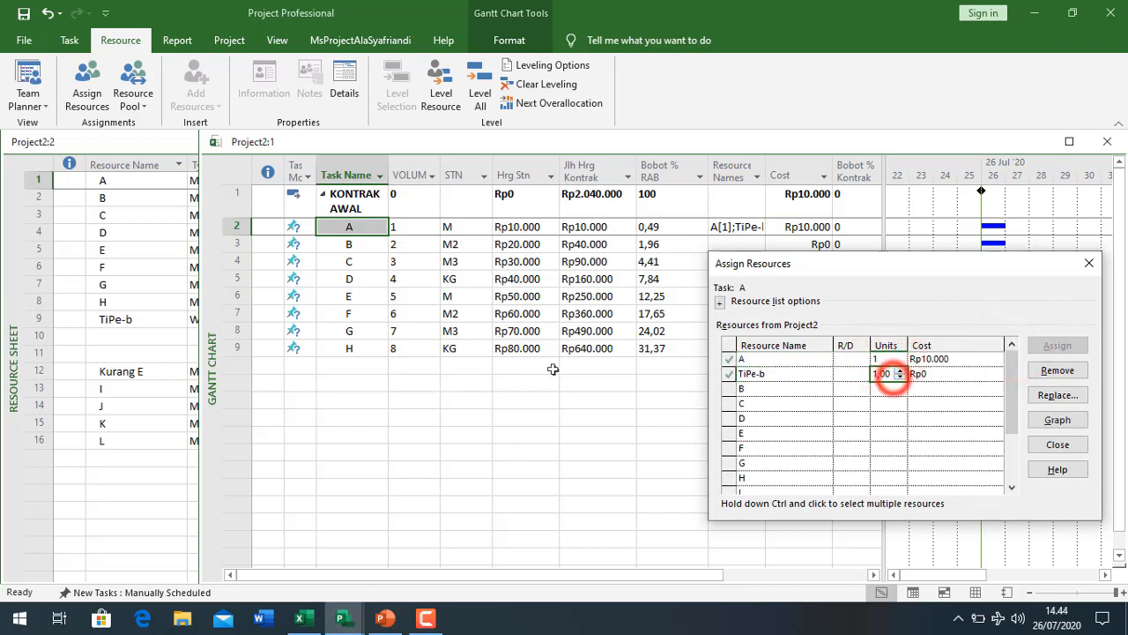
Step: Assign TiPe-b and 2 units of resource B to task B, and close Assign Resources
click(349, 246)
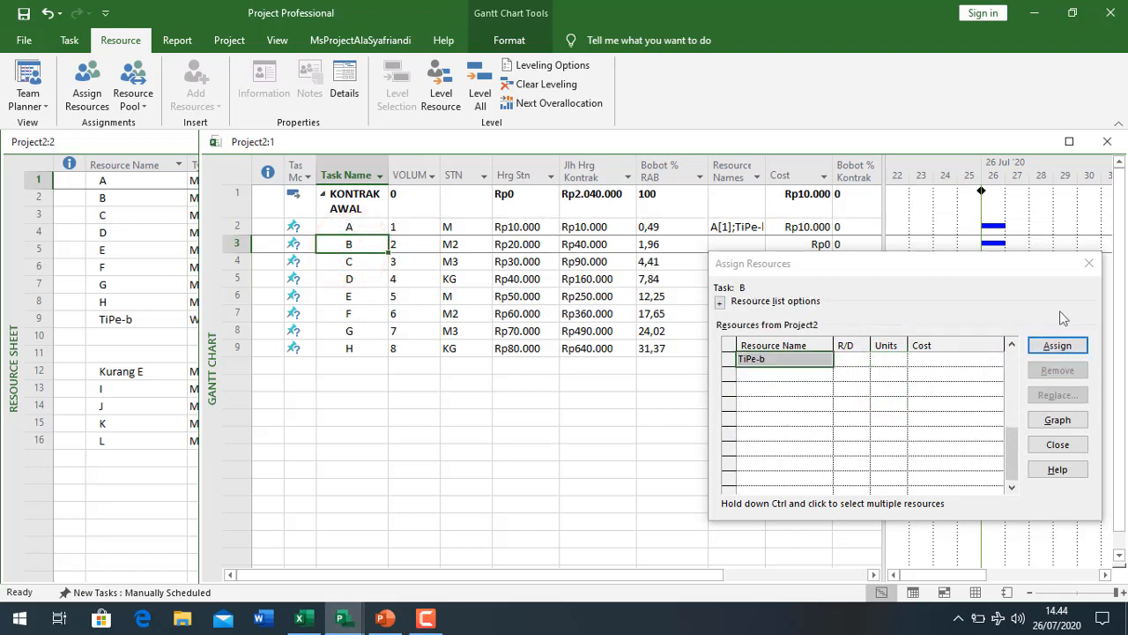
click(1058, 345)
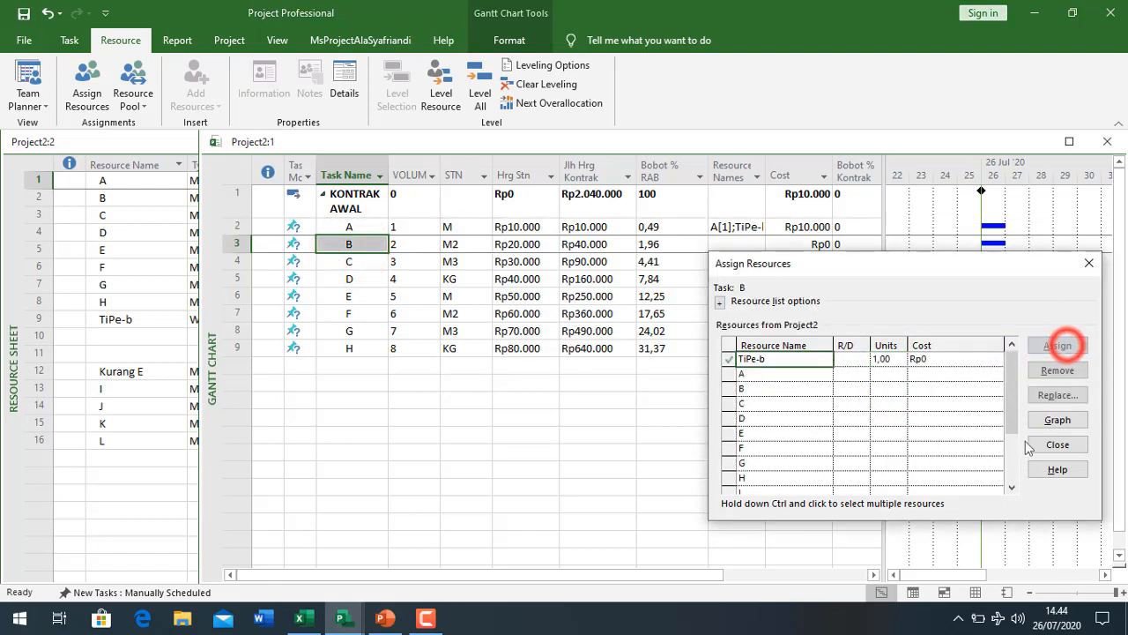
click(900, 392)
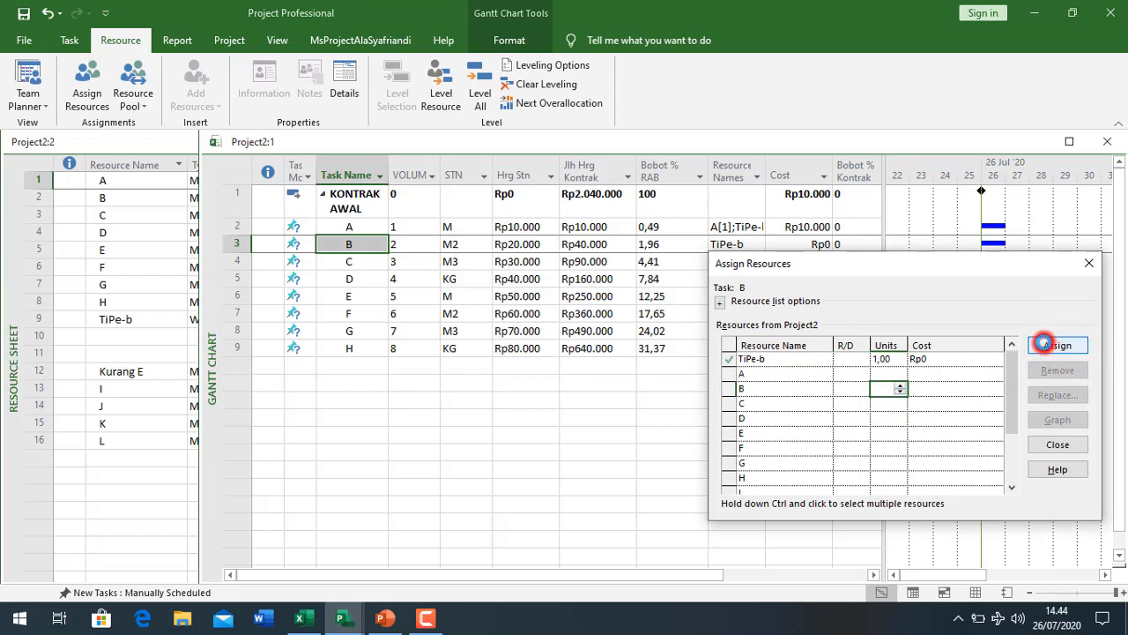
click(1045, 344)
drag(908, 263, 664, 294)
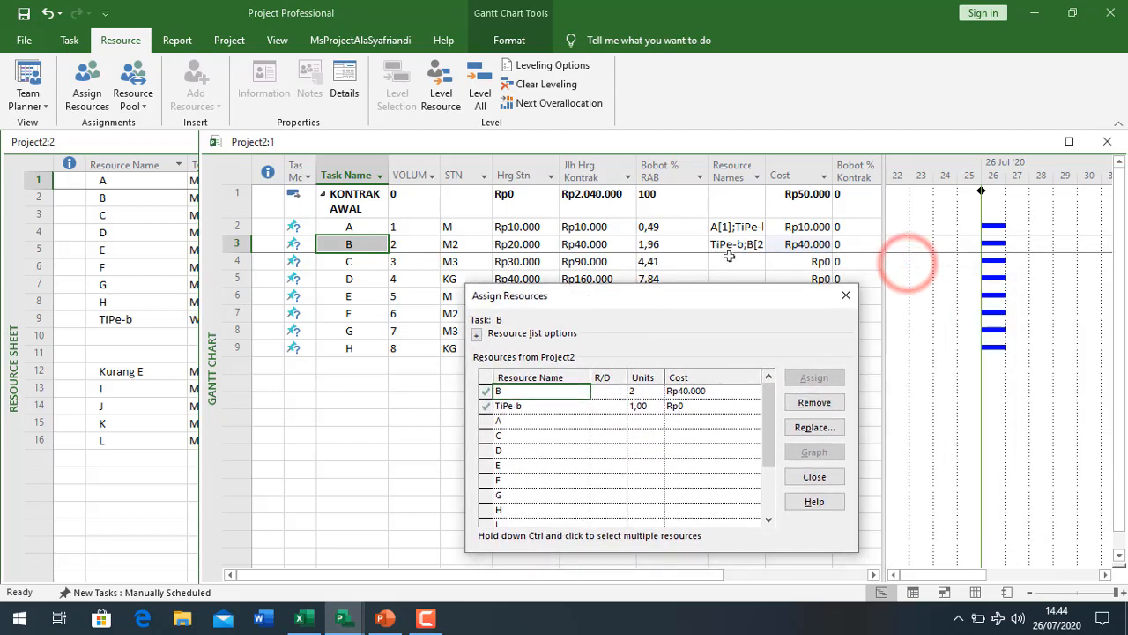
click(819, 477)
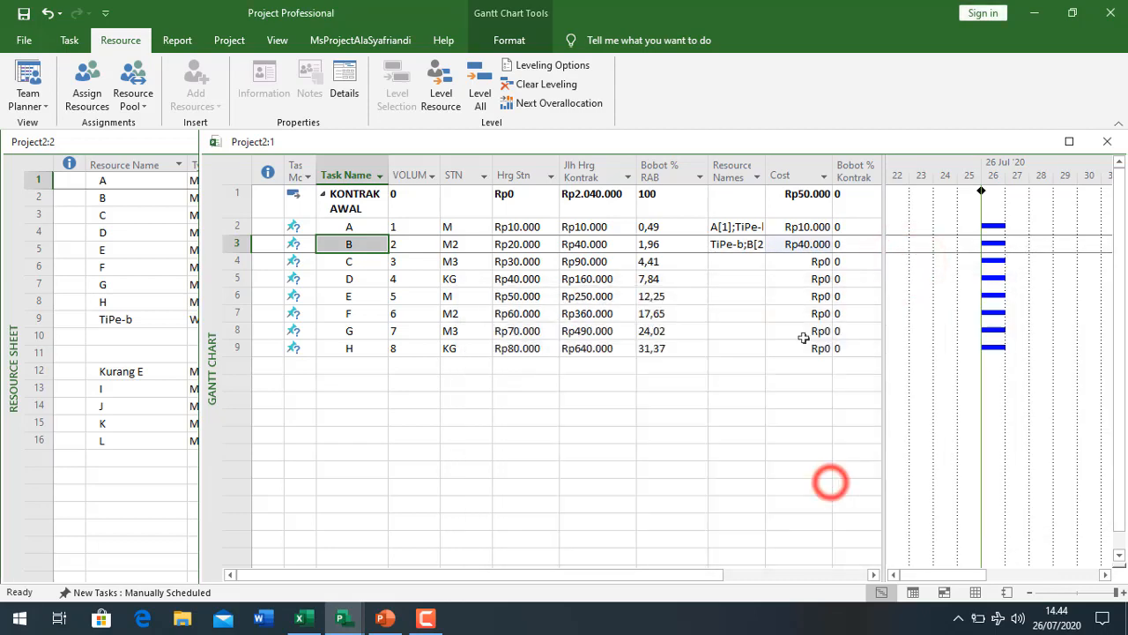
Step: Compare the Resource Names and Cost cells of tasks A and B
click(728, 227)
click(802, 226)
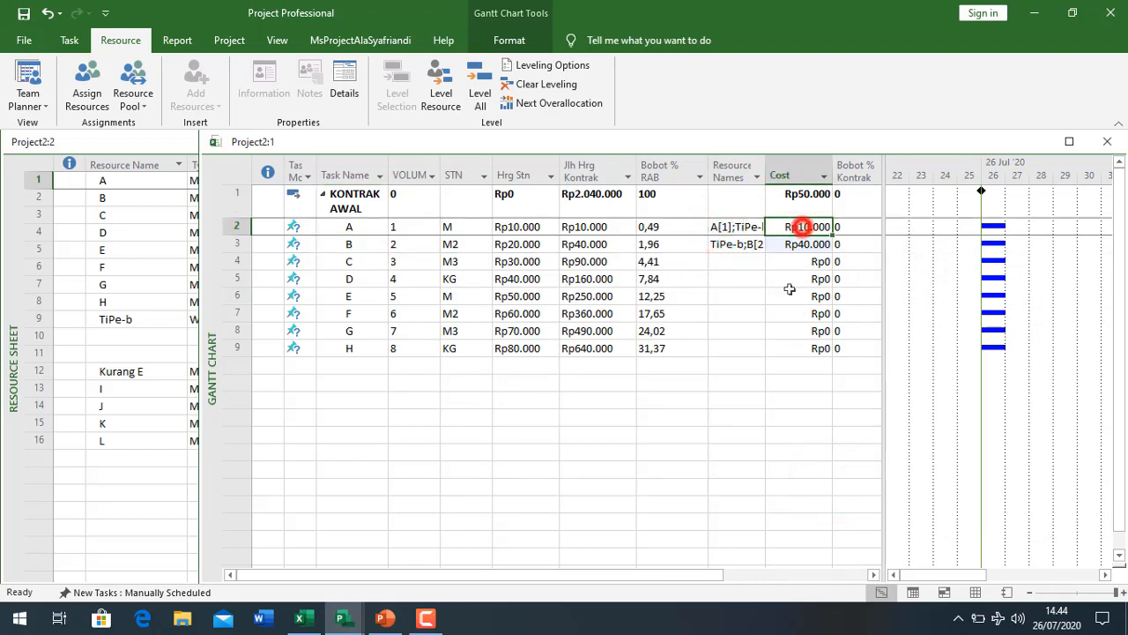
click(728, 244)
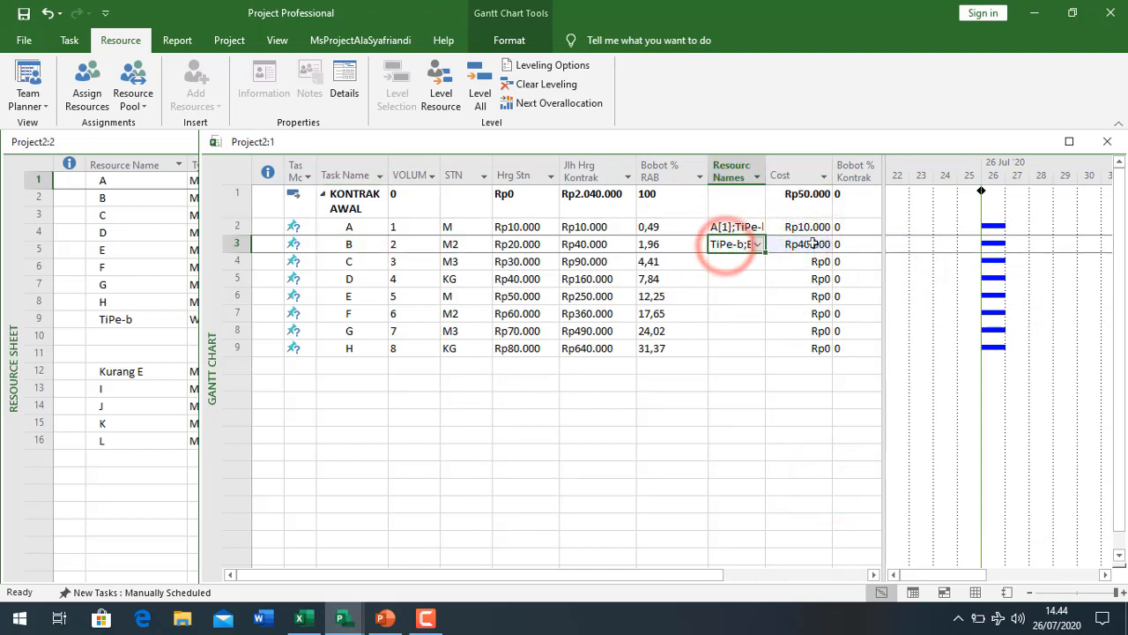
click(732, 226)
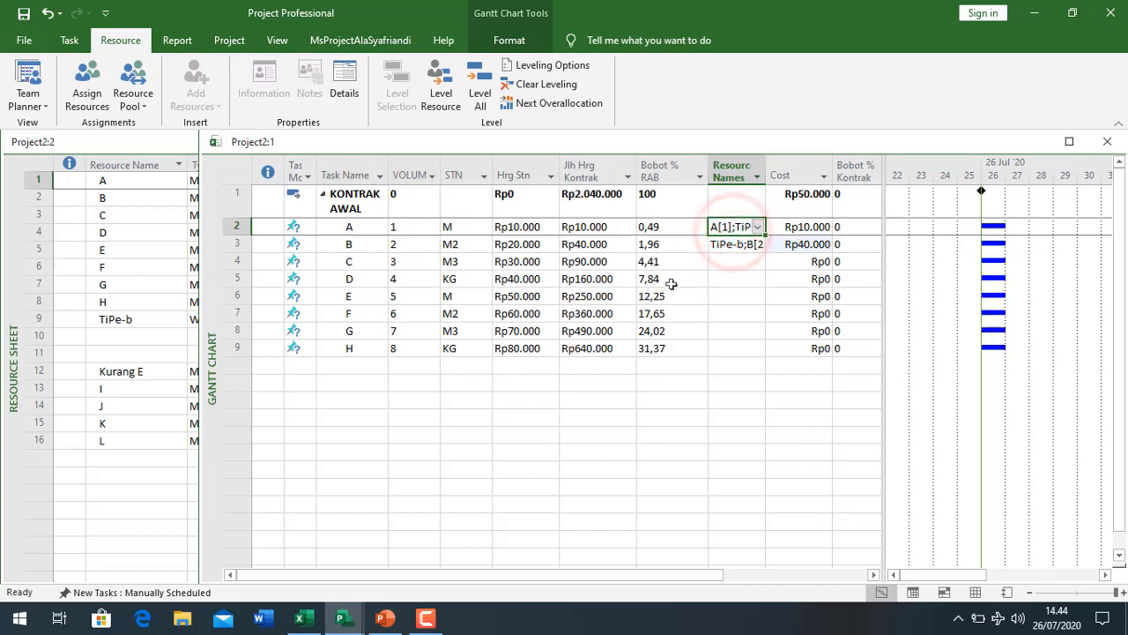
Step: Change the units of resource A to 2 directly in task A's Resource Names cell
double_click(727, 226)
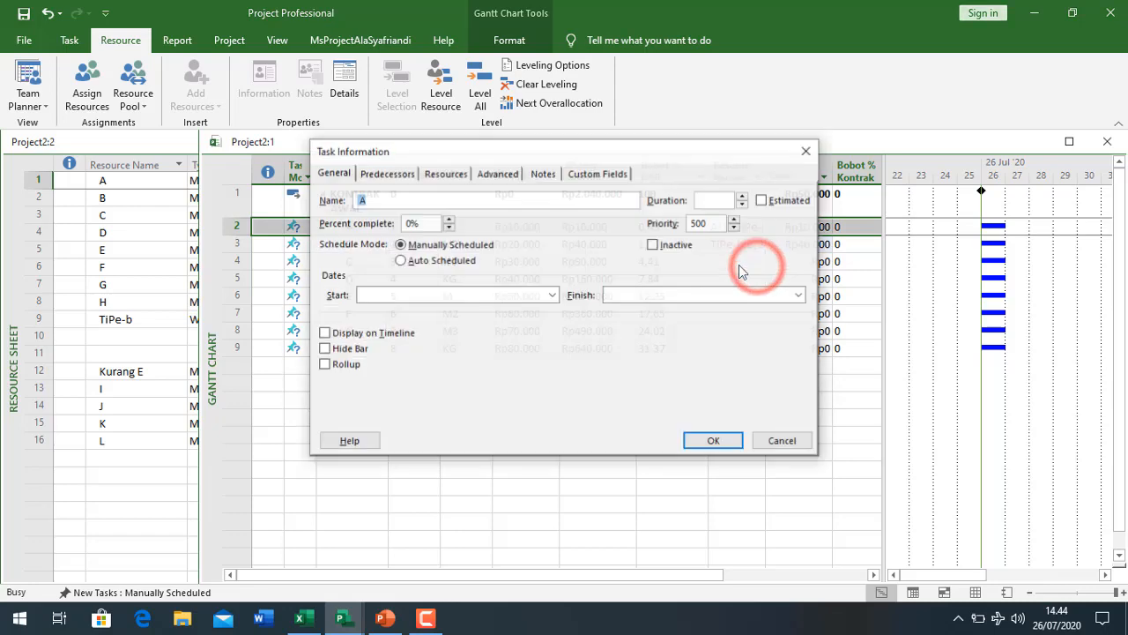
click(810, 154)
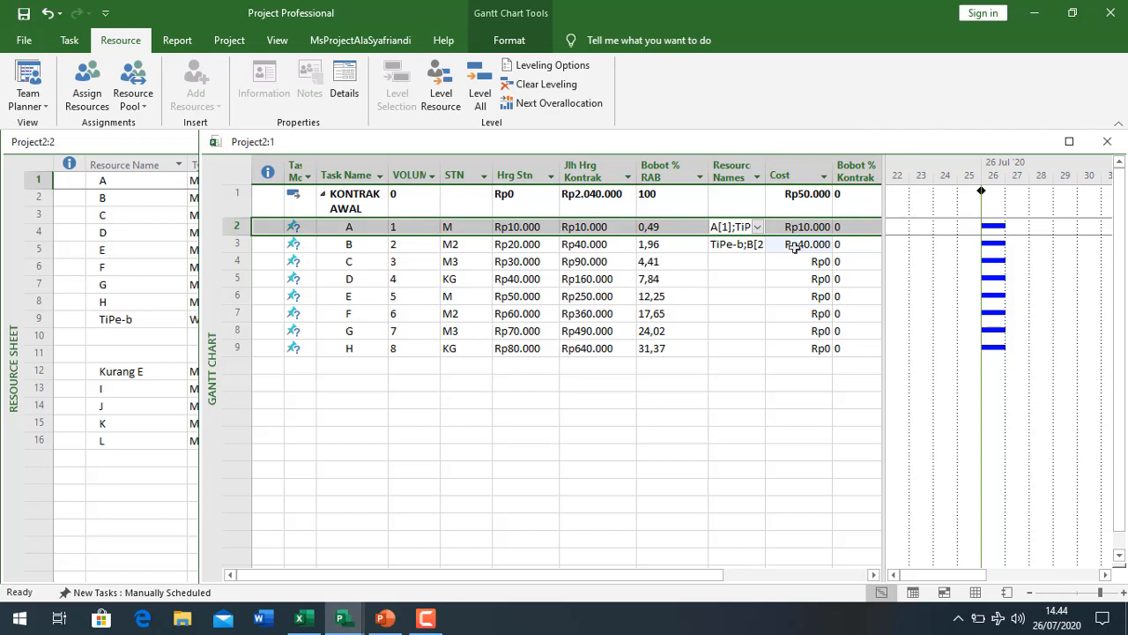
key(F2)
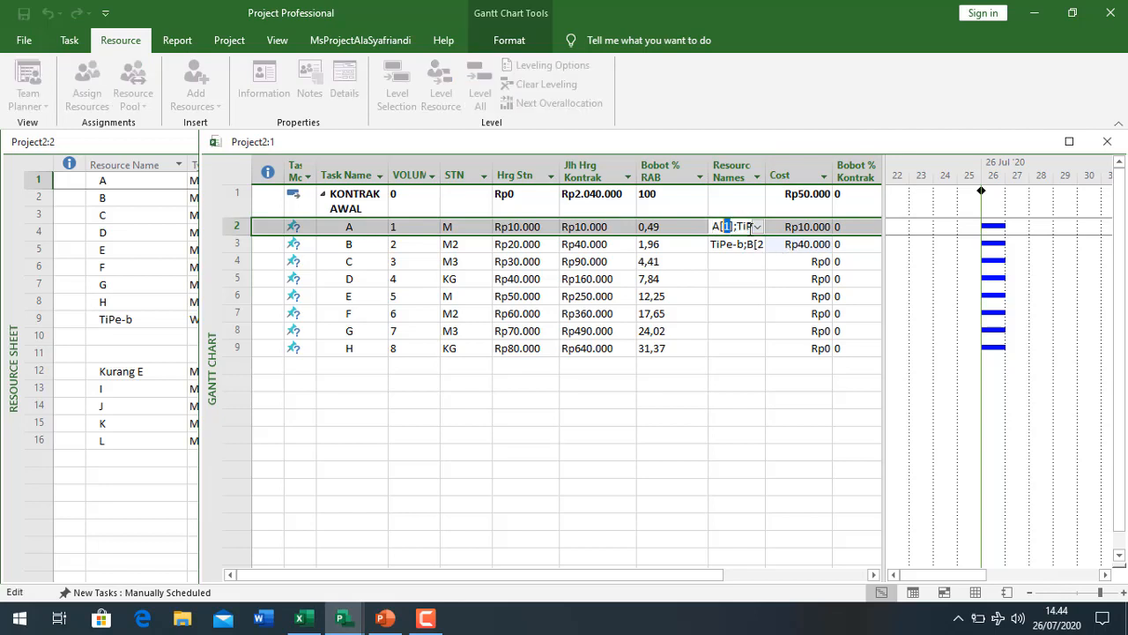
key(Return)
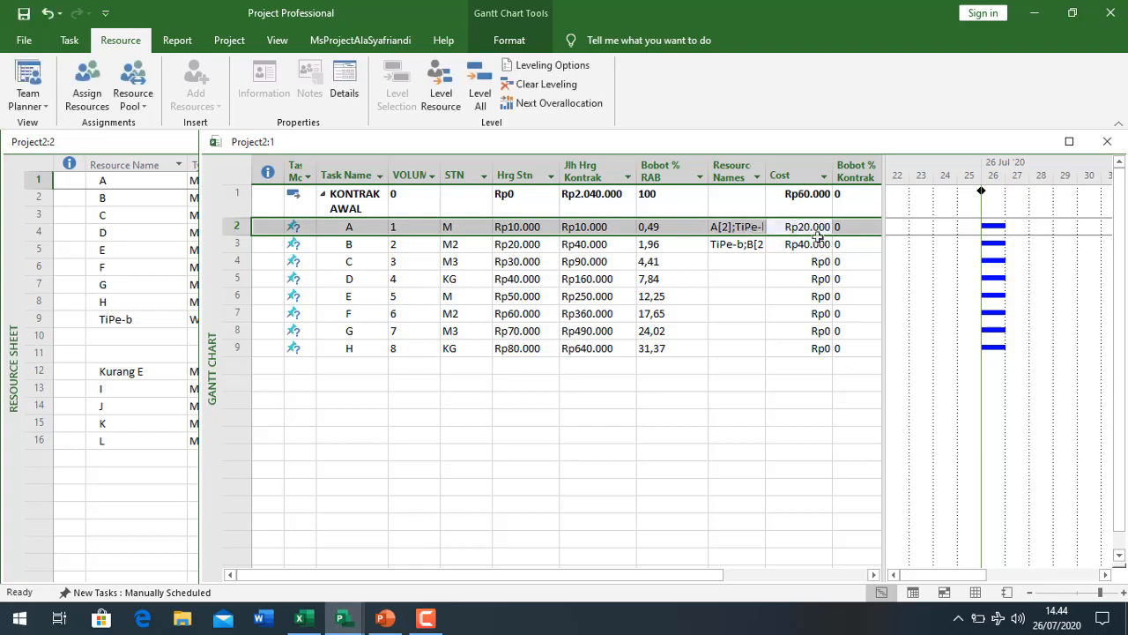
Step: Try to enter non-numeric text in task A's Cost cell, and cancel the entry
key(Left)
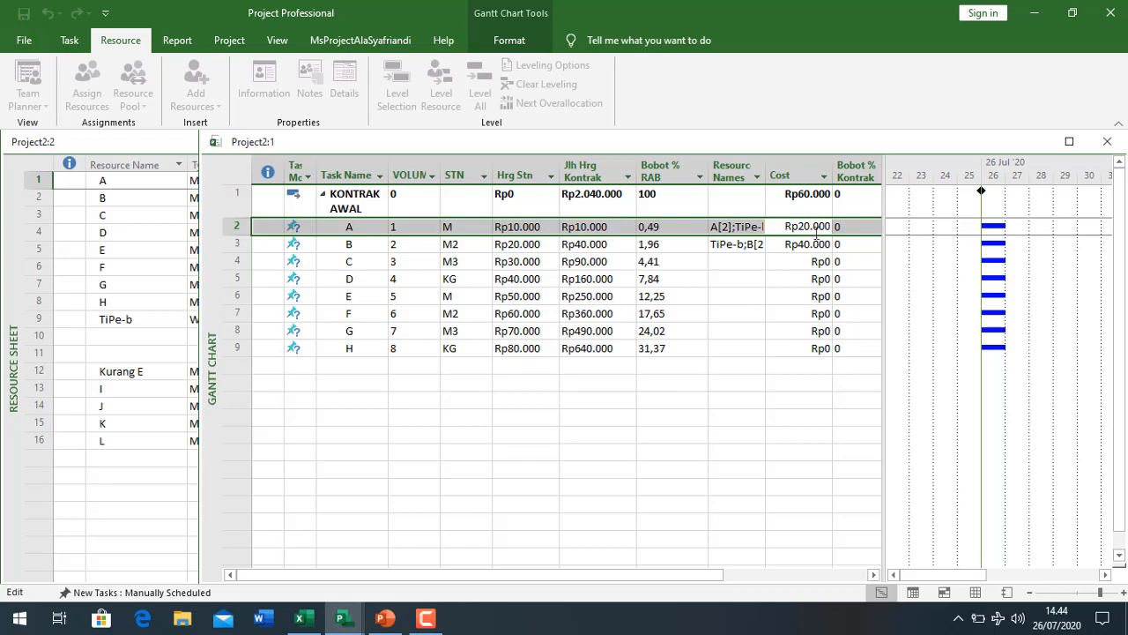
text(khfgdk)
key(Return)
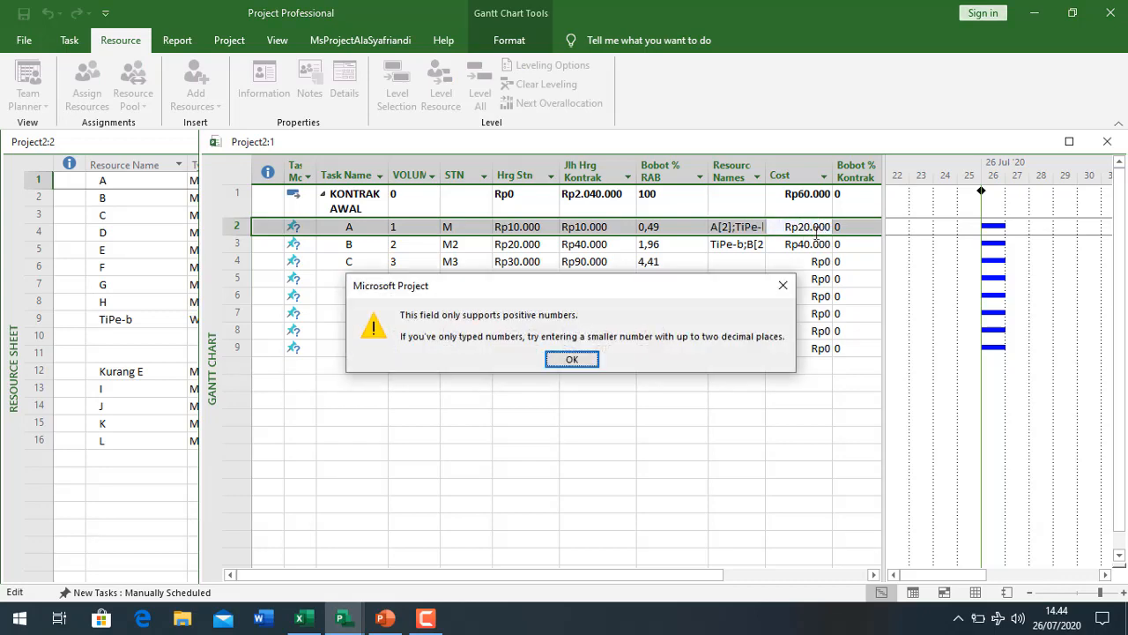
key(Return)
click(745, 269)
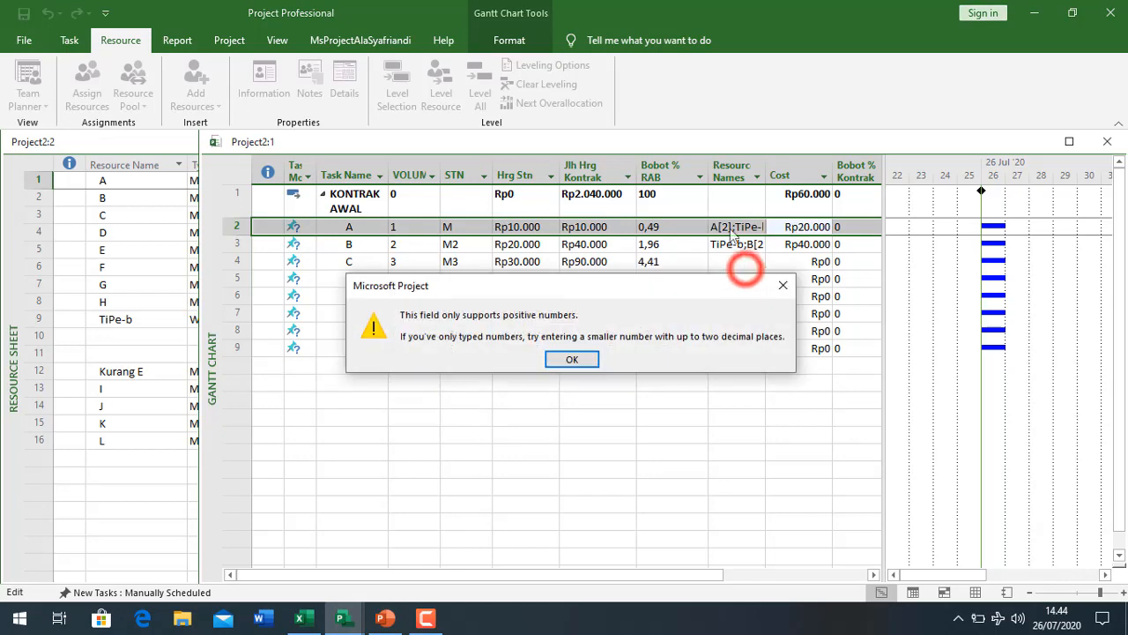
key(Escape)
key(Escape)
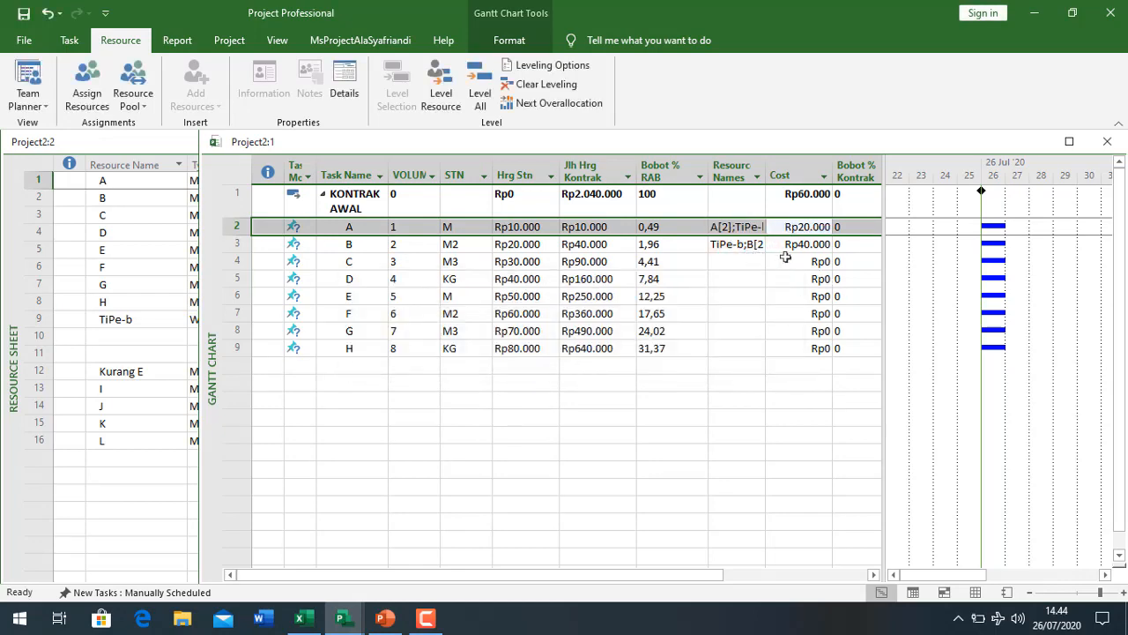
Step: Change the units of resource A back to 1 in task A's Resource Names cell
click(741, 228)
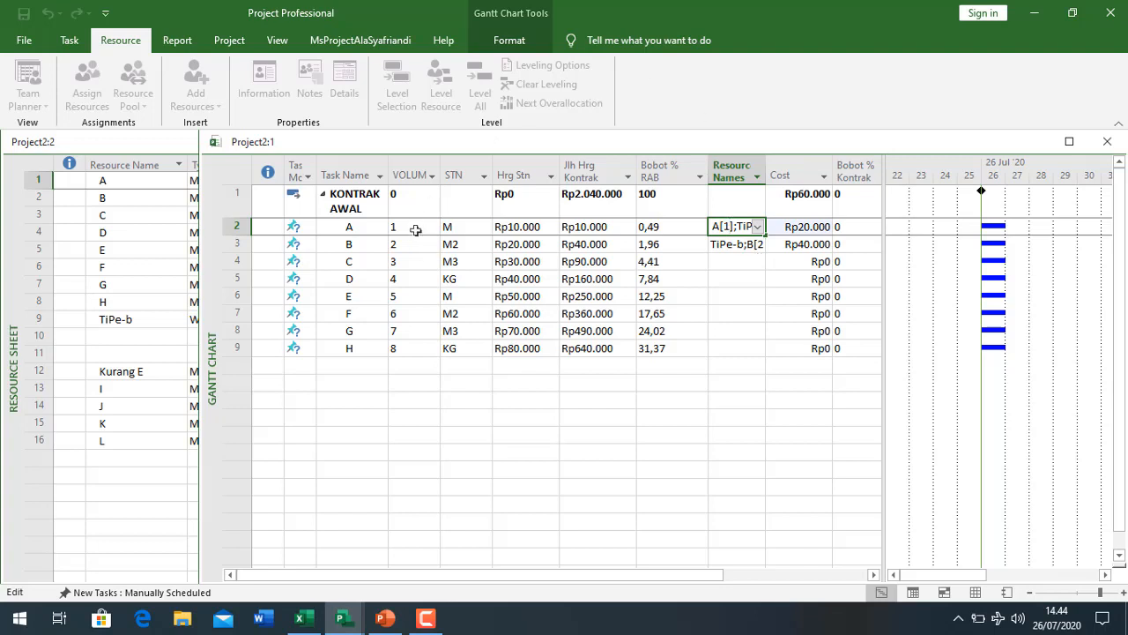
key(Return)
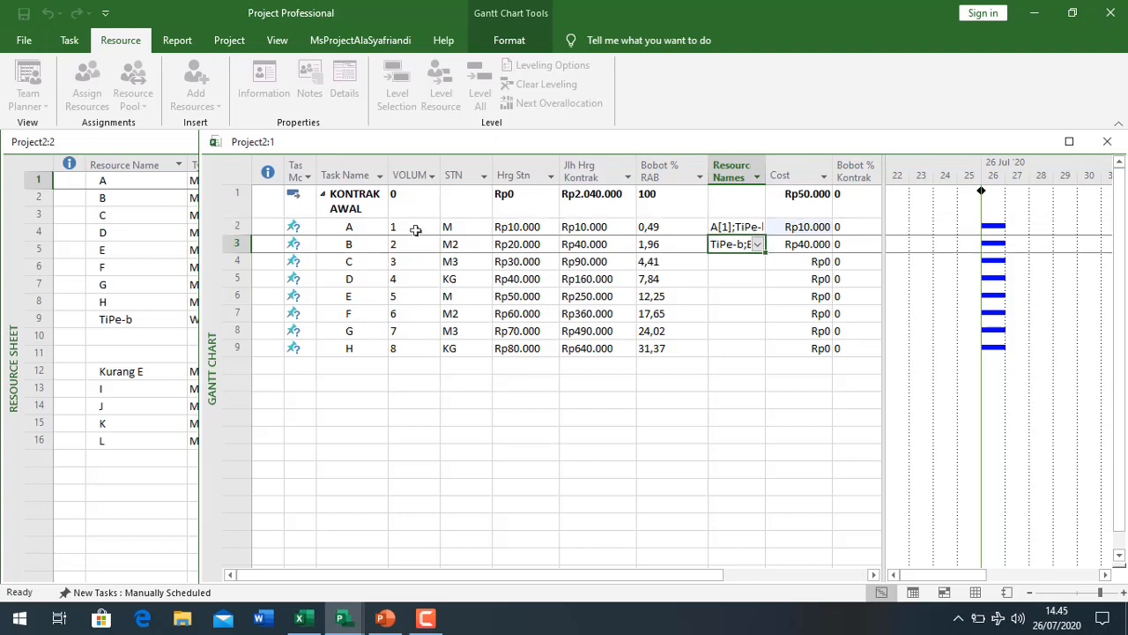
Step: Switch to the RABTAMBAHKURANG2 workbook in Excel and copy the Resource Names of tasks A to H from the RAB sheet
click(300, 623)
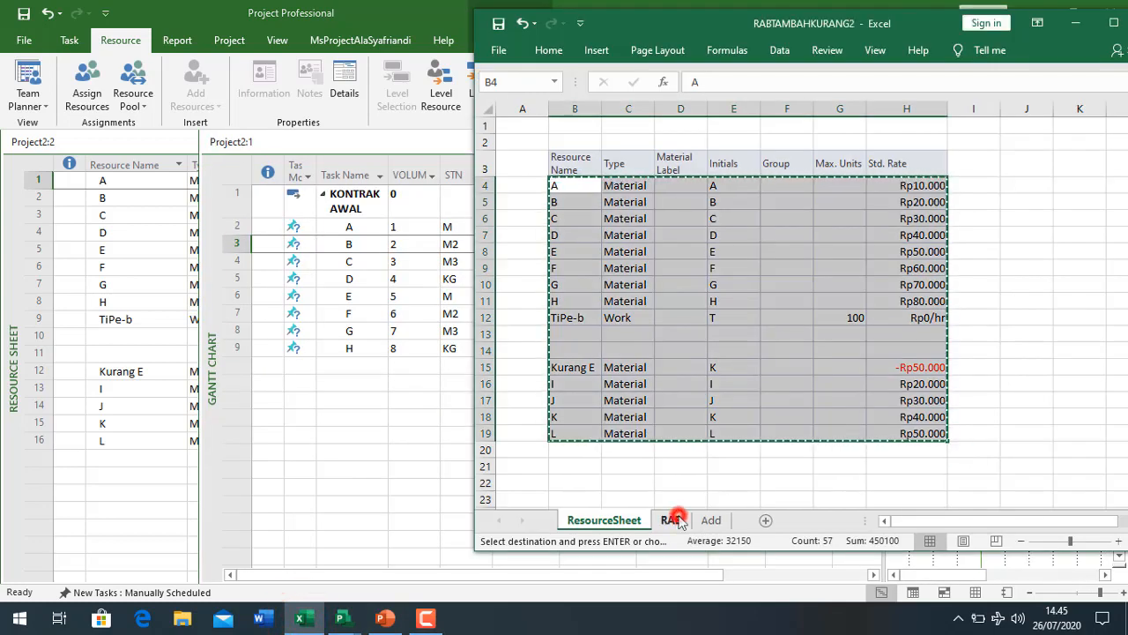
click(672, 520)
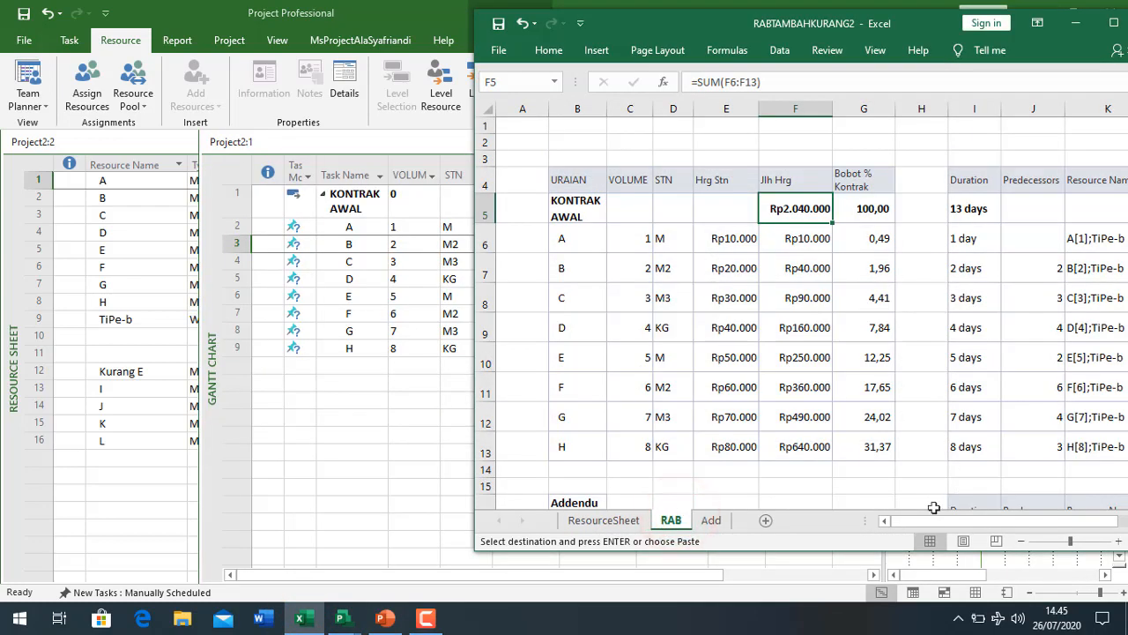
drag(656, 29, 440, 27)
click(904, 235)
drag(904, 236, 896, 438)
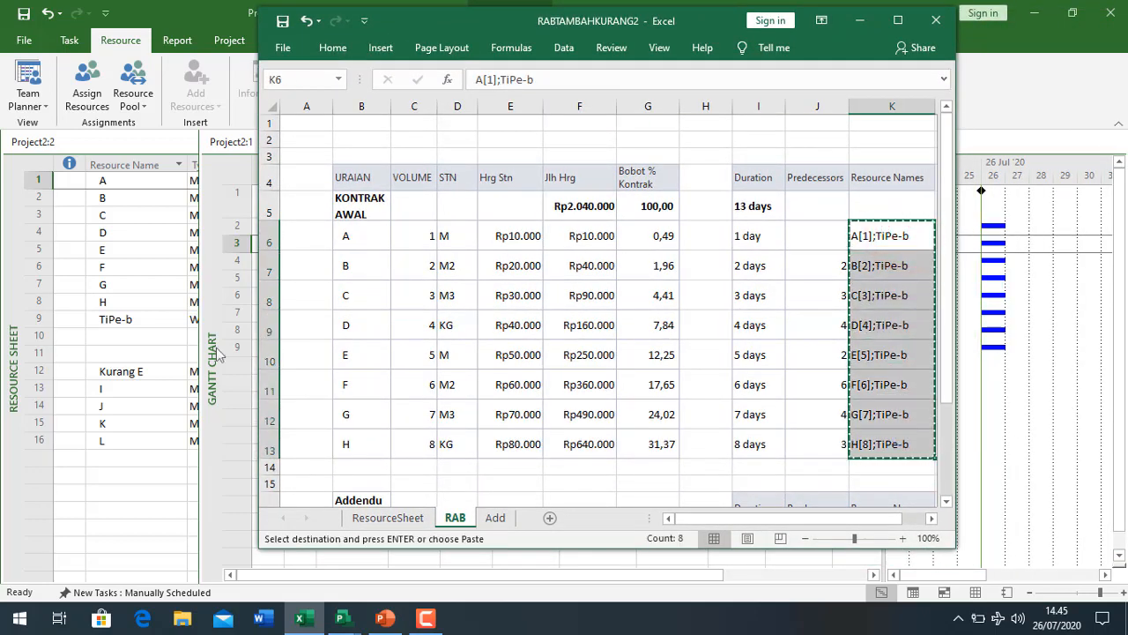
Step: Return to the Gantt Chart in Microsoft Project, paste the resource names from task A downward, and slightly narrow the Bobot % RAB column
click(174, 332)
click(1058, 304)
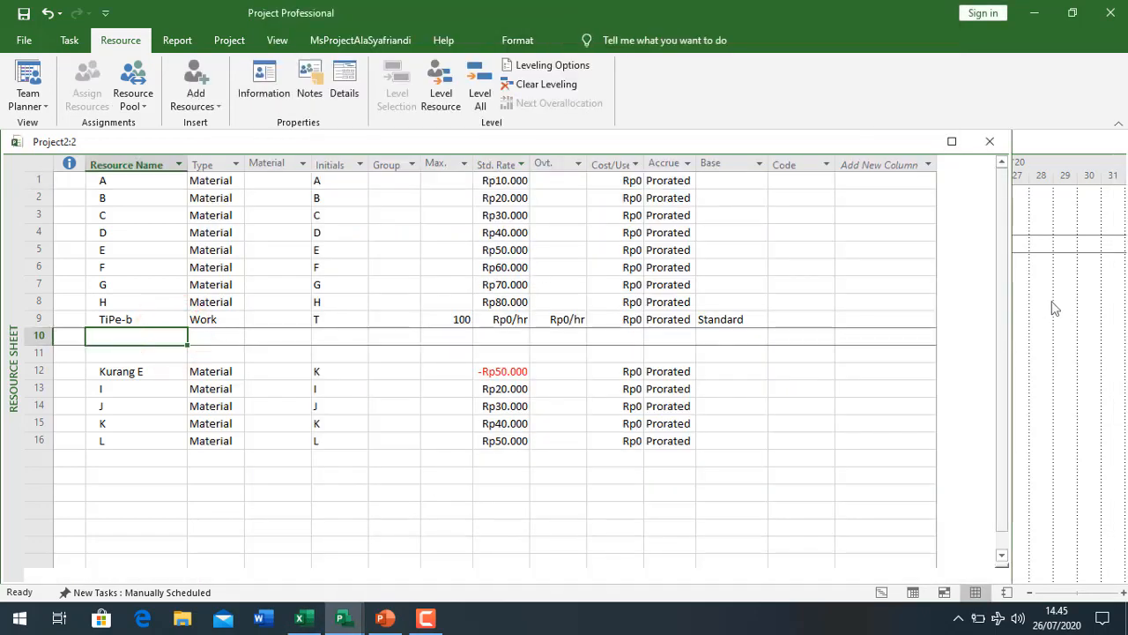
click(739, 226)
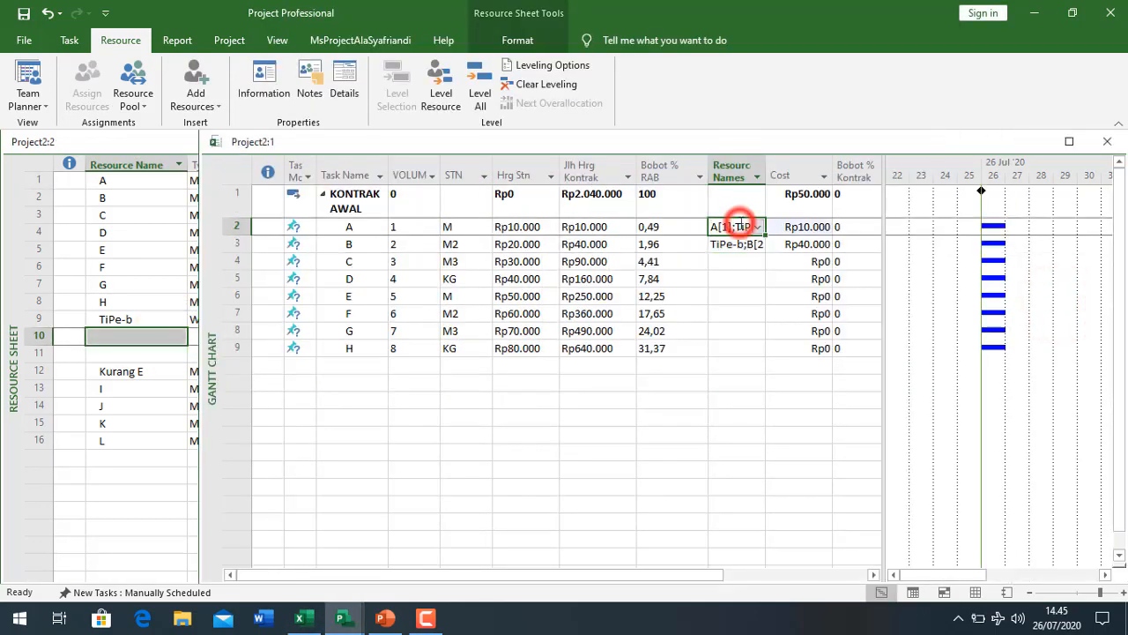
key(ctrl+v)
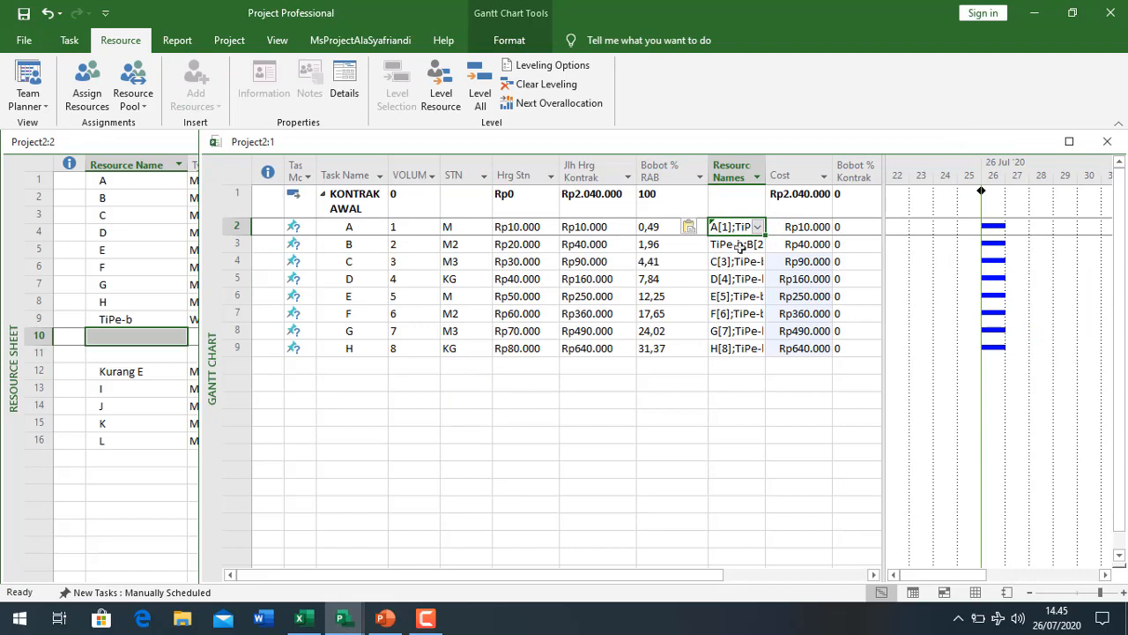
drag(705, 164, 694, 167)
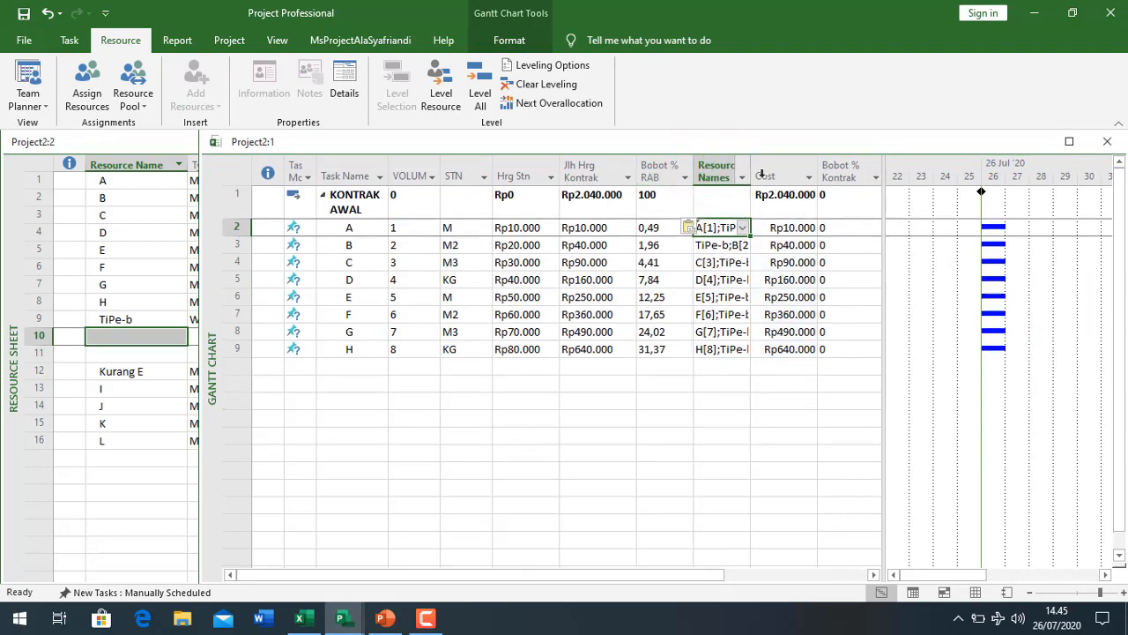
Step: Compare the Cost column with the Jlh Hrg Kontrak column for the summary task and tasks A to H
drag(791, 232, 813, 346)
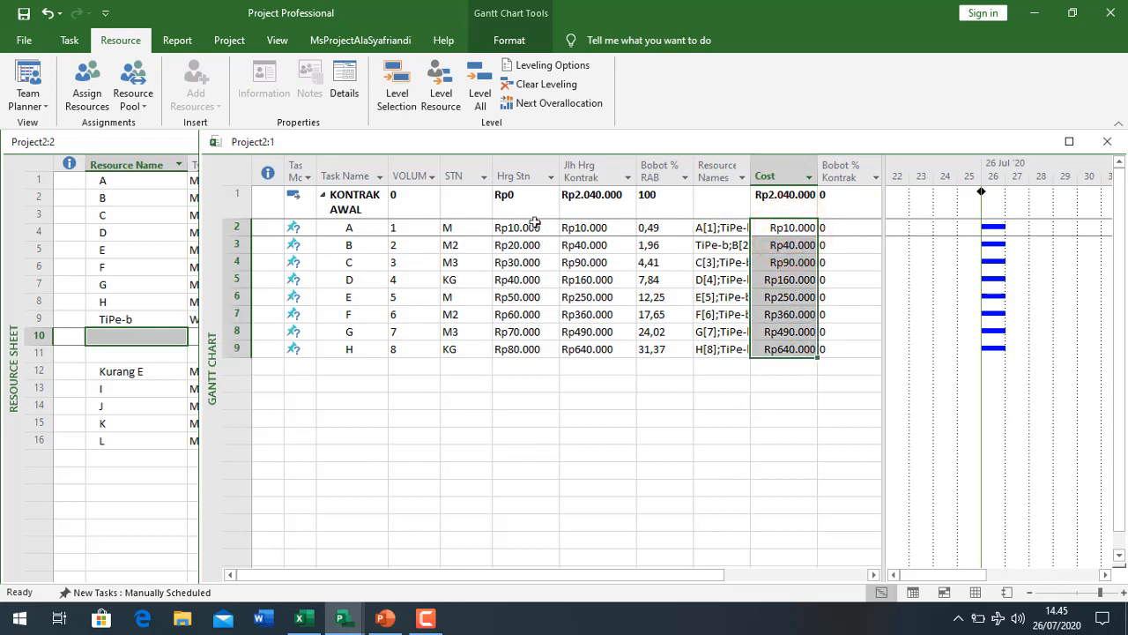
drag(583, 198, 606, 344)
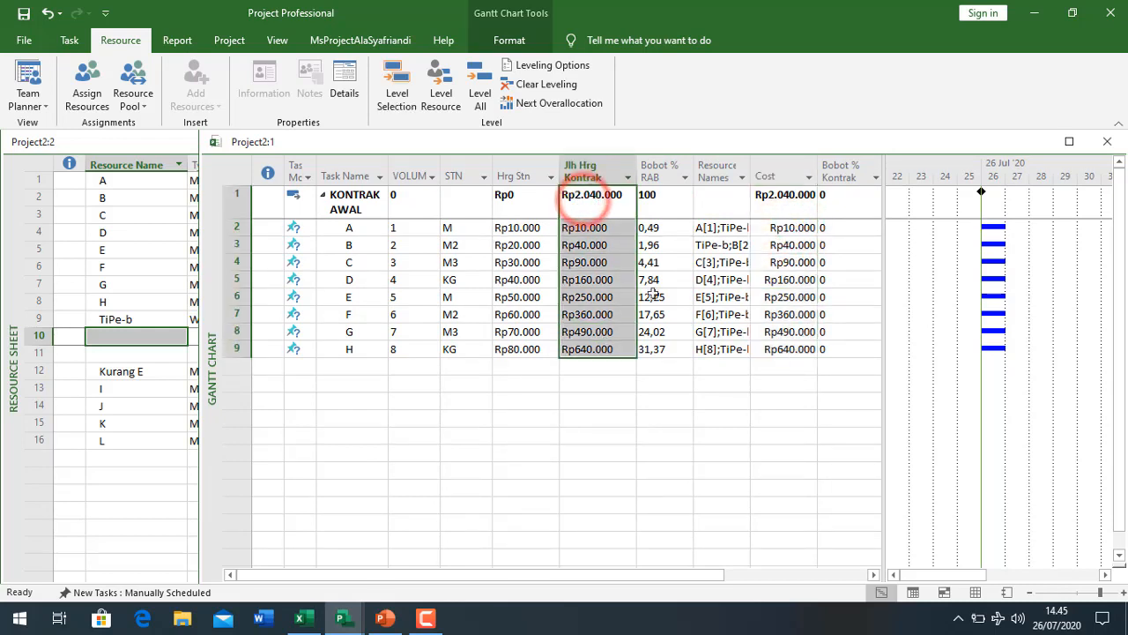
drag(790, 196, 789, 352)
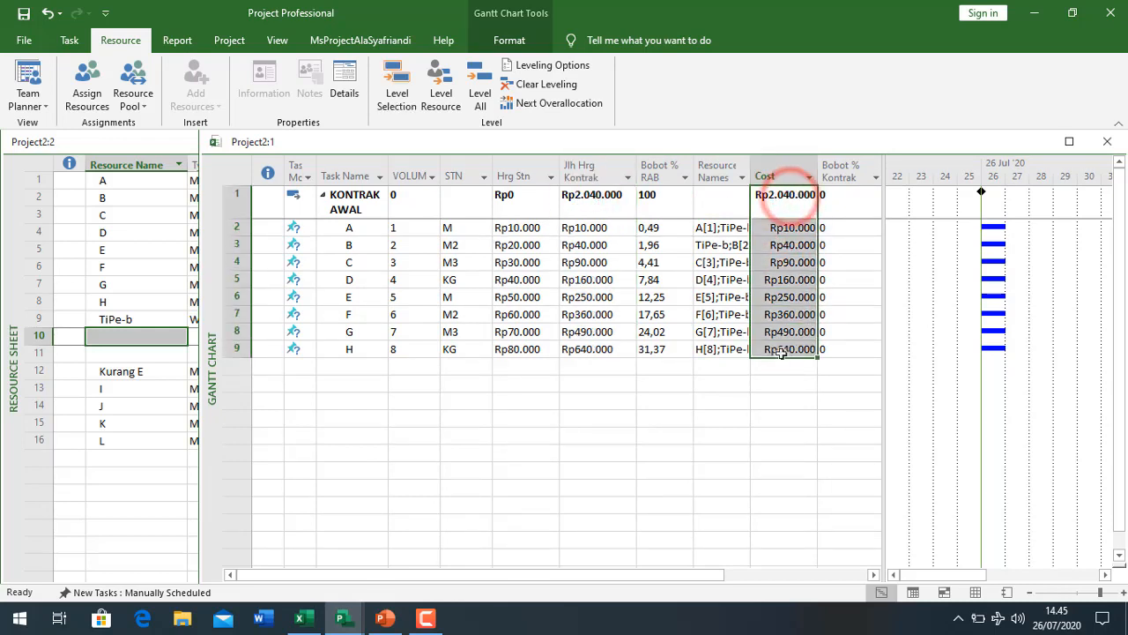
click(547, 294)
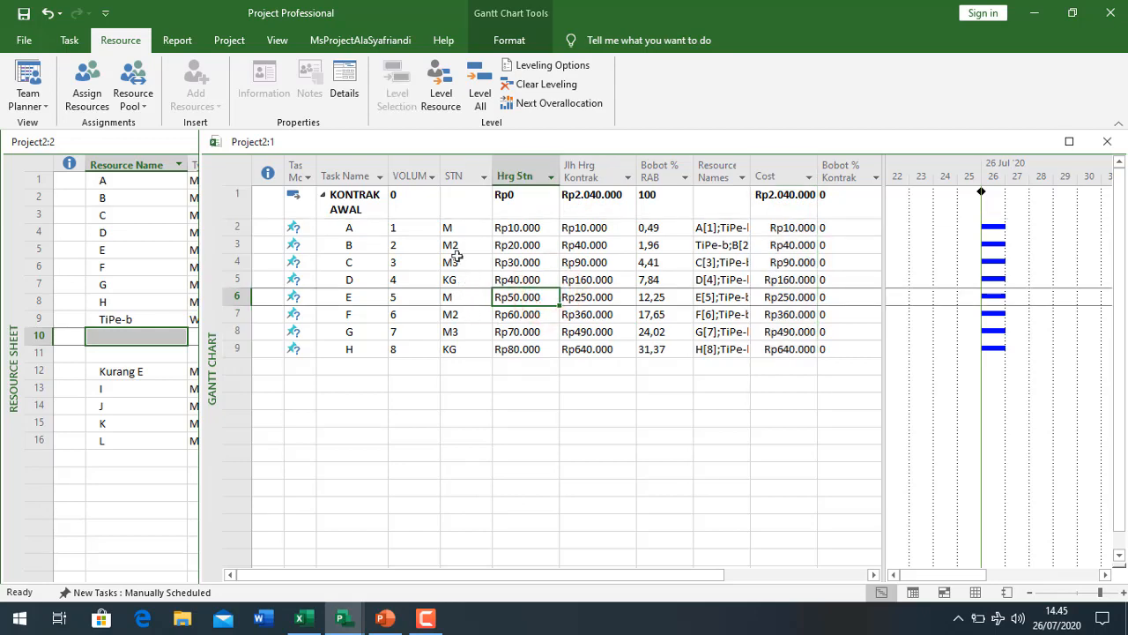
Step: Switch the Gantt Chart to the Entry table and adjust its layout to show Resource Names, with a narrower Task Name column
double_click(882, 216)
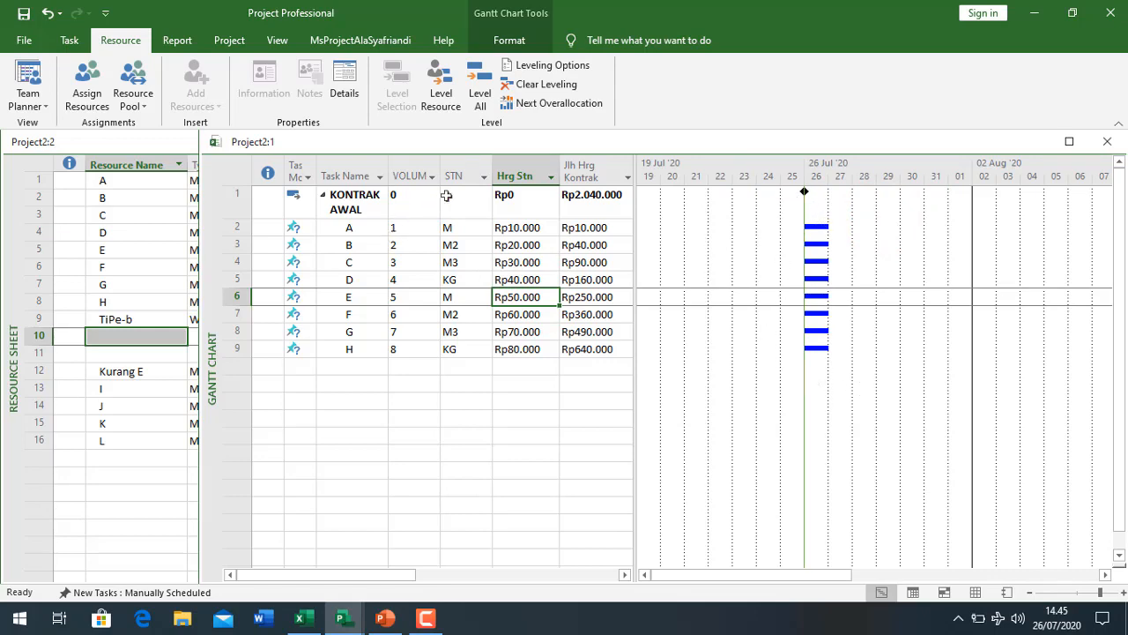
click(291, 44)
click(452, 95)
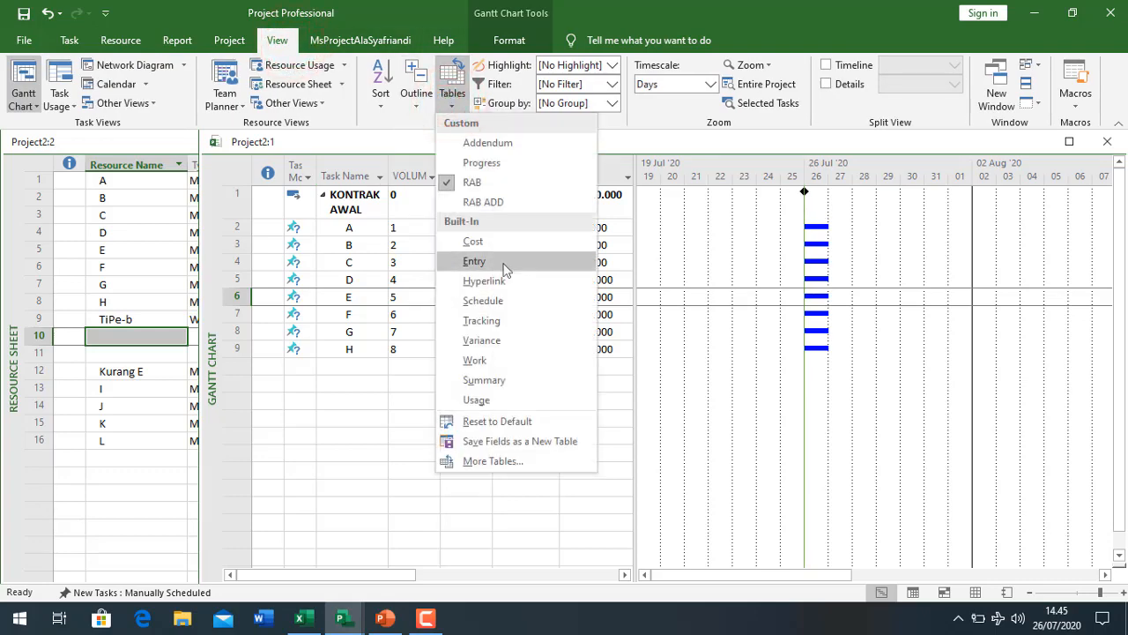
click(504, 264)
drag(621, 247, 792, 247)
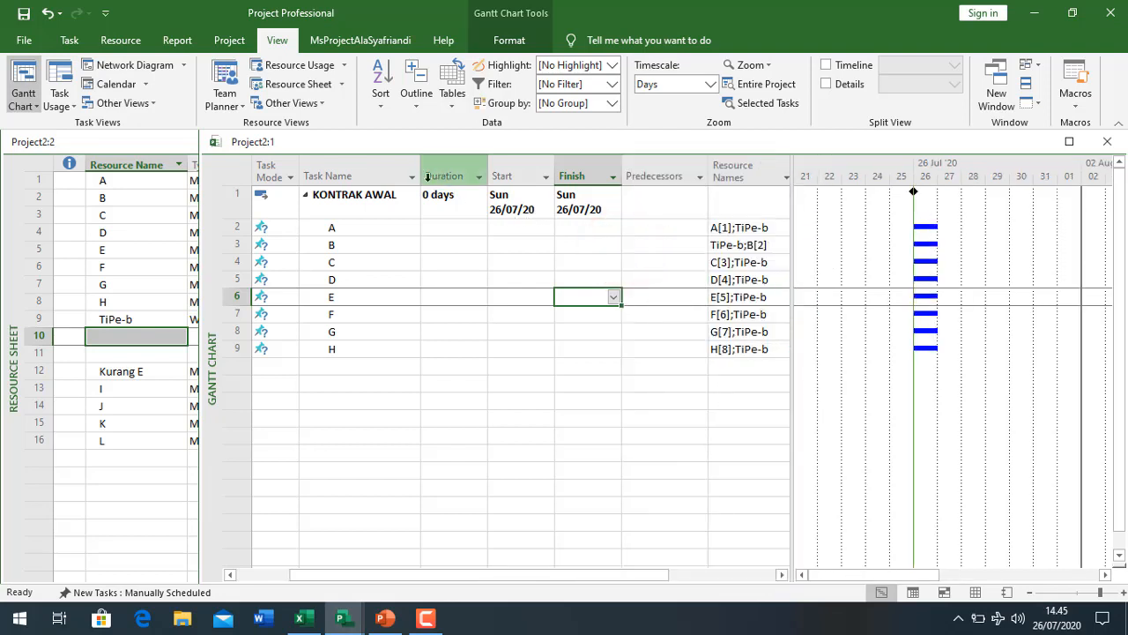
drag(420, 176, 378, 223)
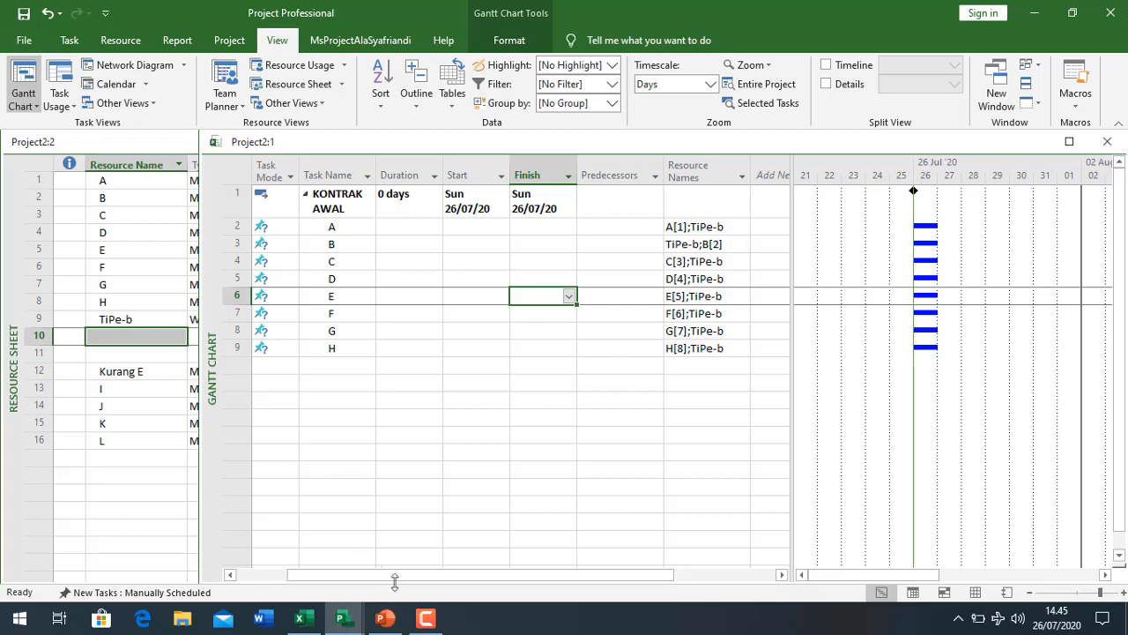
Step: Switch to the Excel workbook and copy the durations of tasks A to H, 1 day to 8 days, from the RAB sheet
click(304, 620)
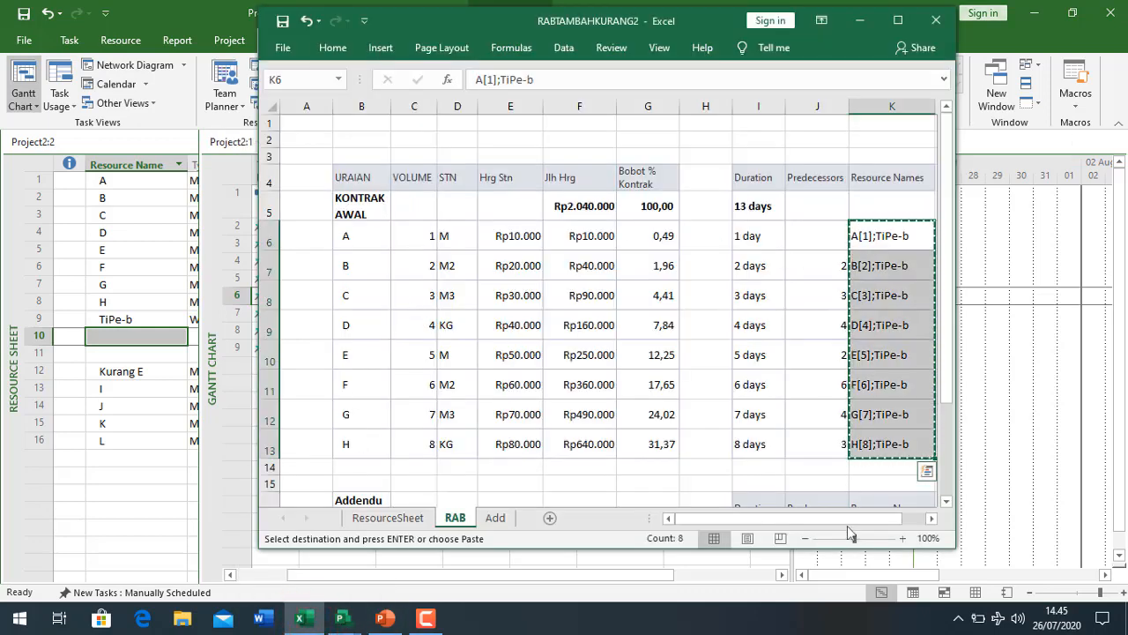
drag(736, 521, 821, 528)
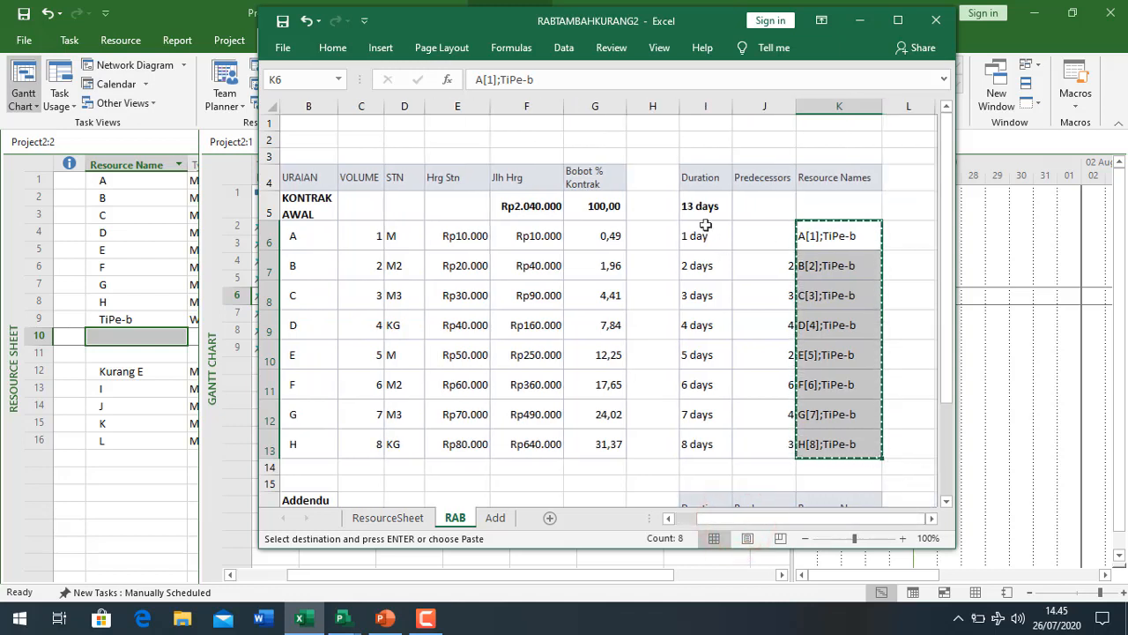
drag(706, 229, 706, 438)
key(ctrl+c)
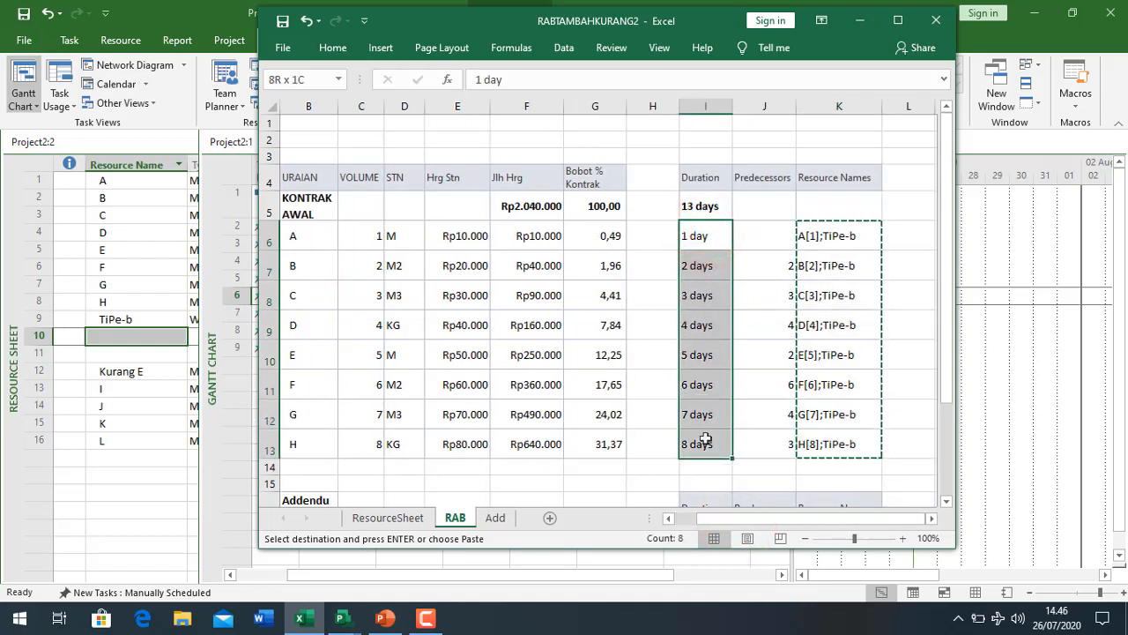
Step: Paste the copied durations into the Duration column of tasks A to H in Microsoft Project
click(242, 397)
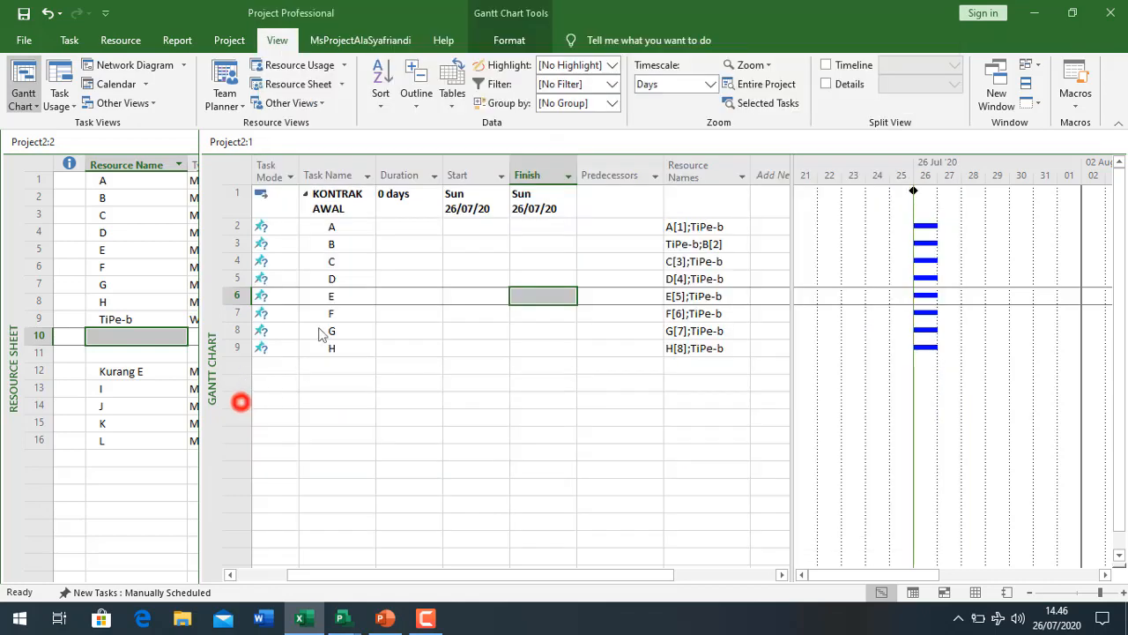
click(398, 226)
key(ctrl+v)
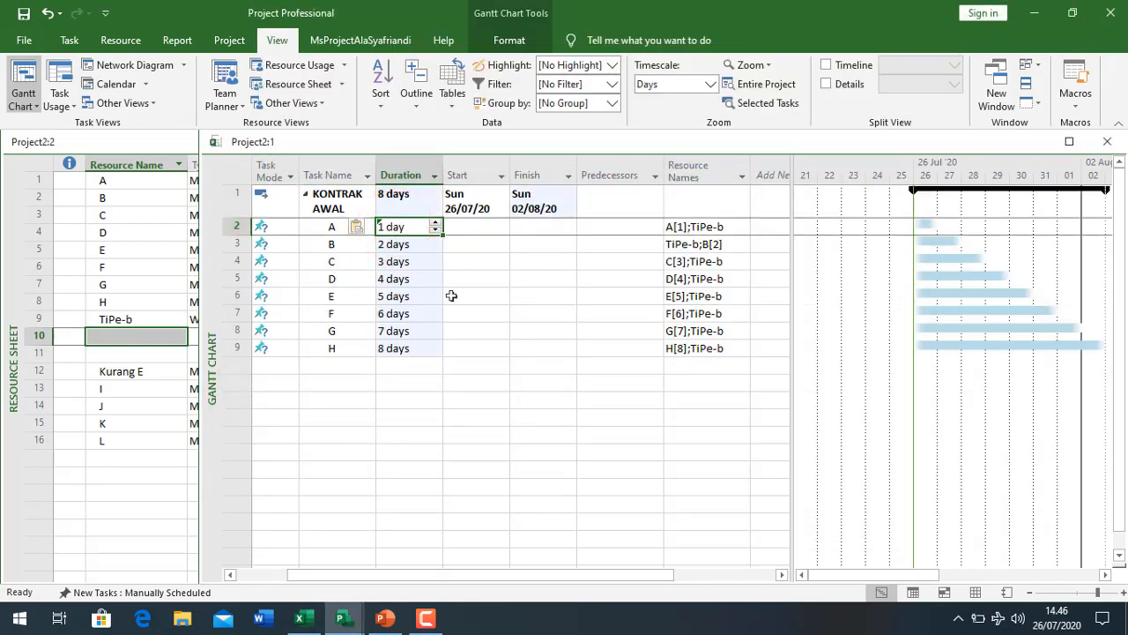
click(420, 349)
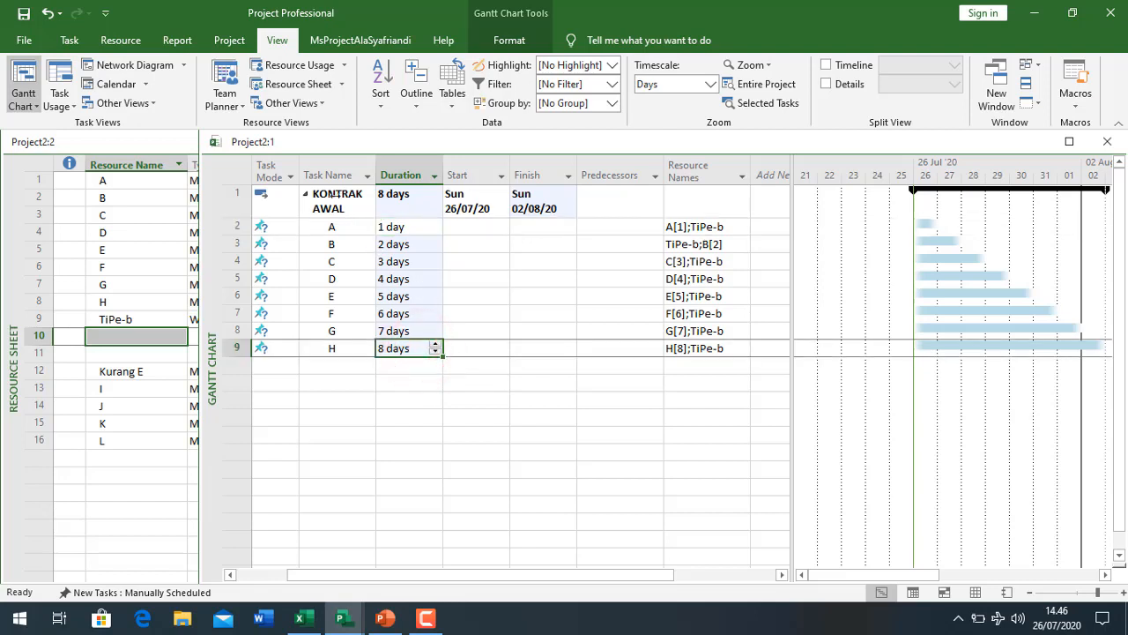
Step: Set all tasks in the Task Name column to Auto Schedule
click(329, 175)
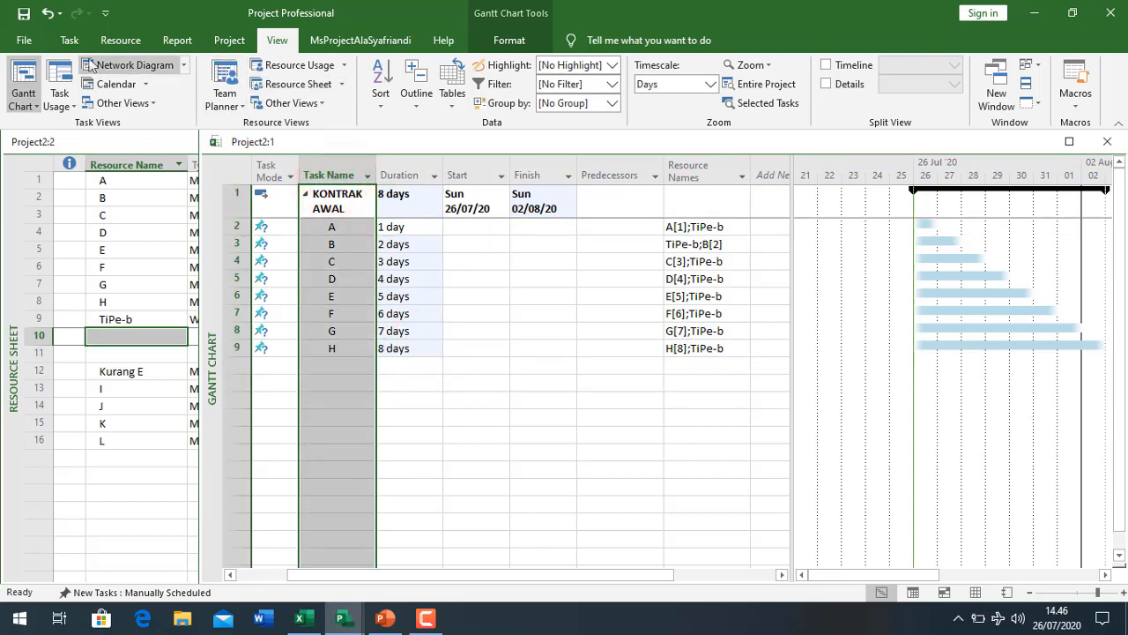
click(69, 40)
click(615, 91)
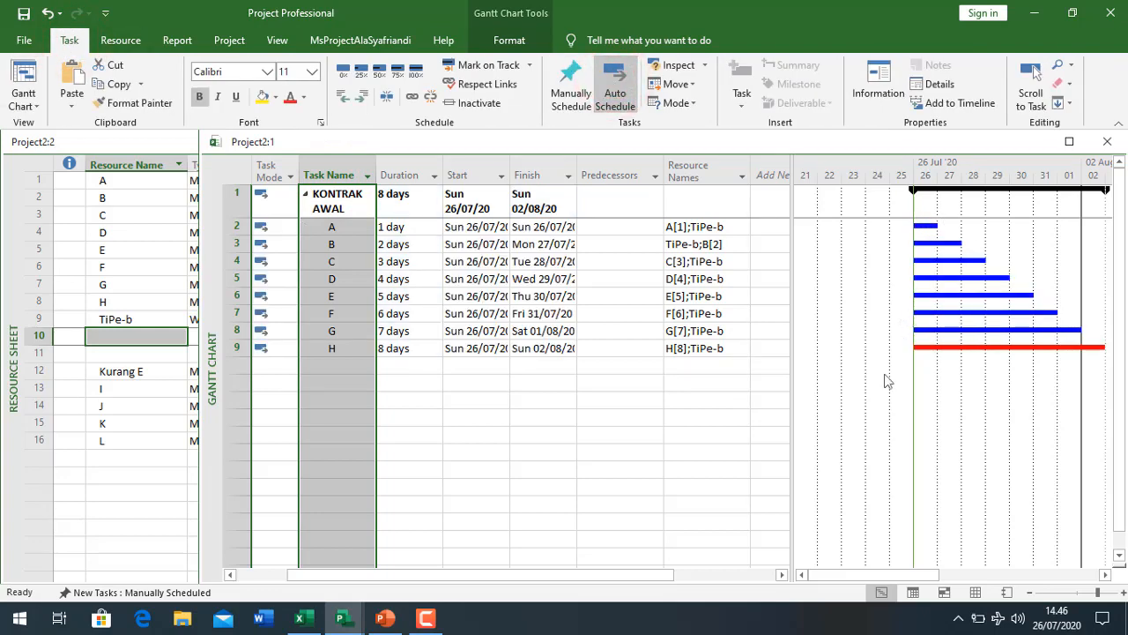
Step: Link tasks A to H in sequence and view the resulting chain in the Gantt timeline
drag(608, 227, 609, 351)
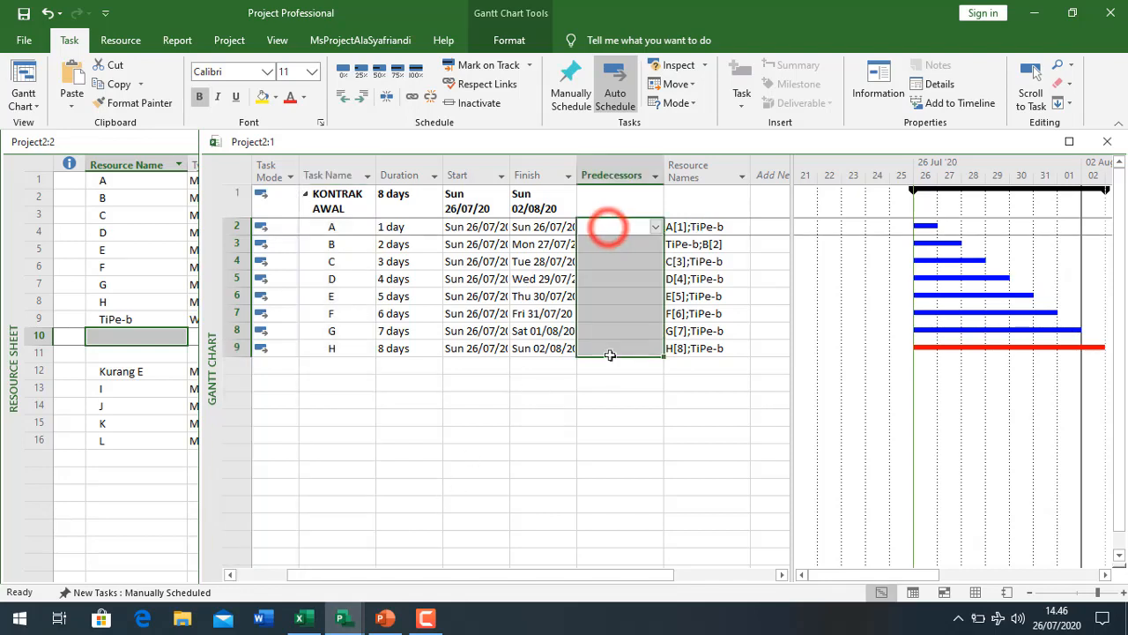
click(412, 98)
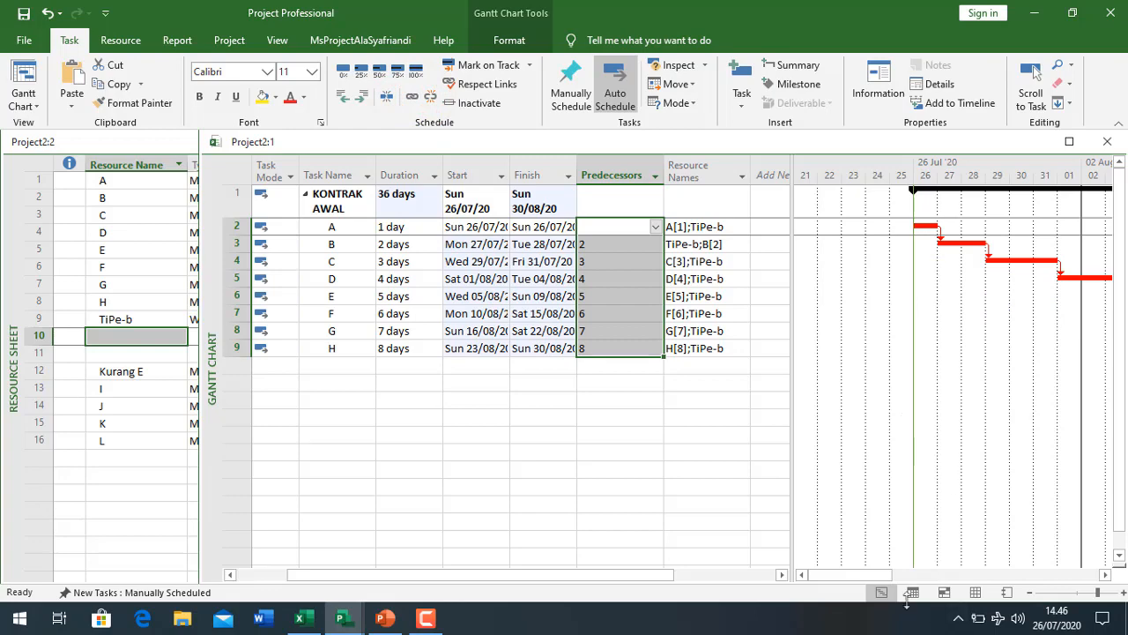
drag(871, 575, 891, 575)
Step: Set the predecessor of task E to 2 and the predecessor of task G to 3
click(598, 290)
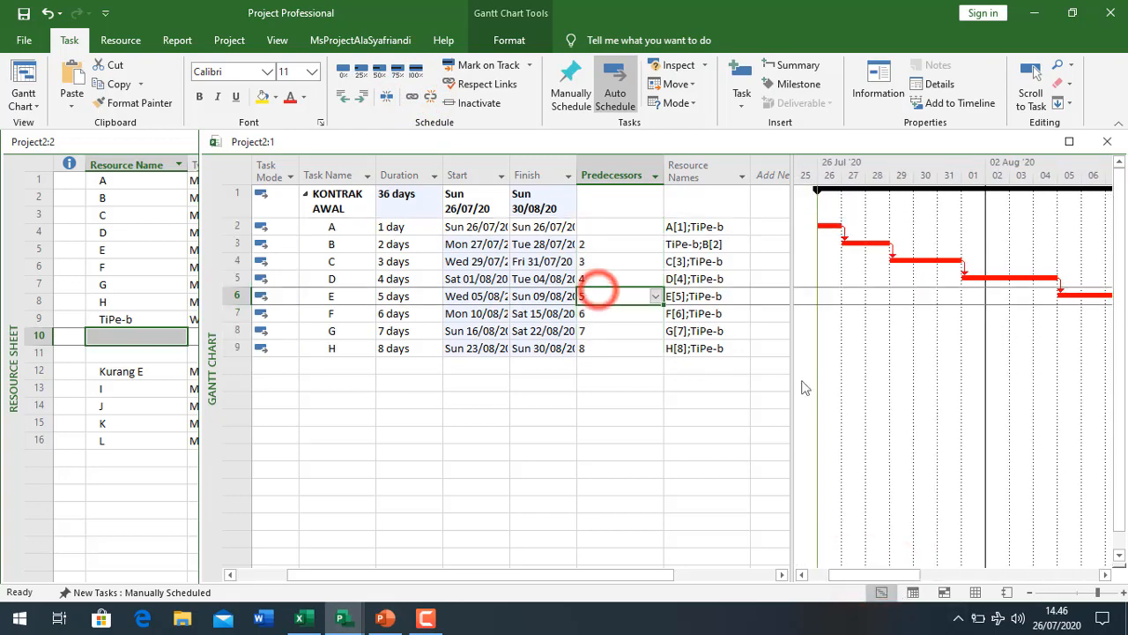
key(Return)
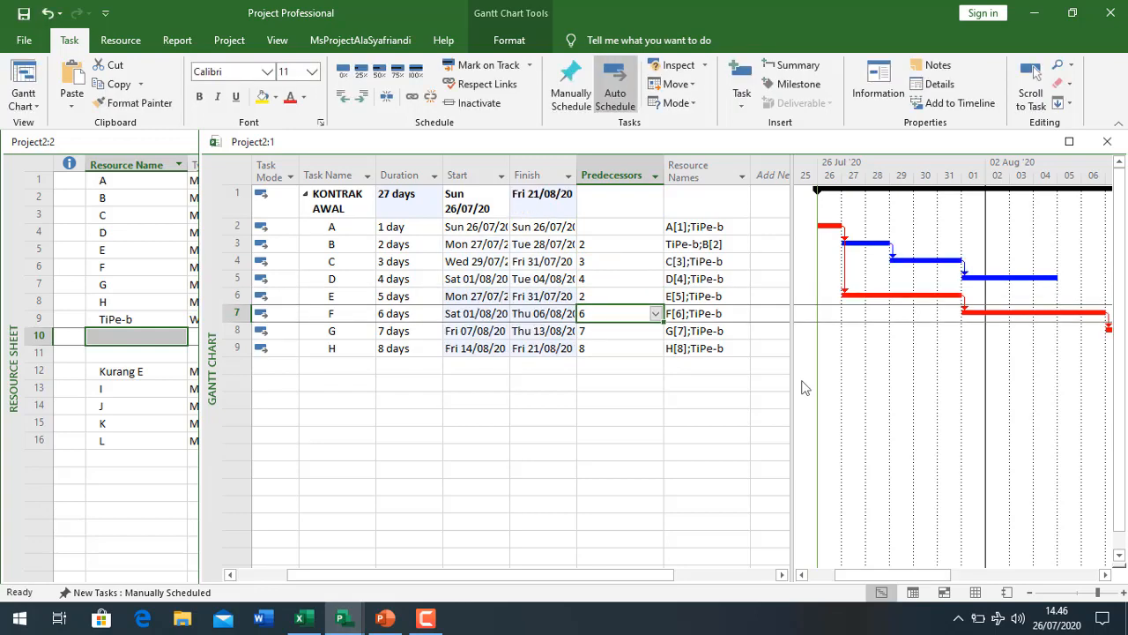
key(Return)
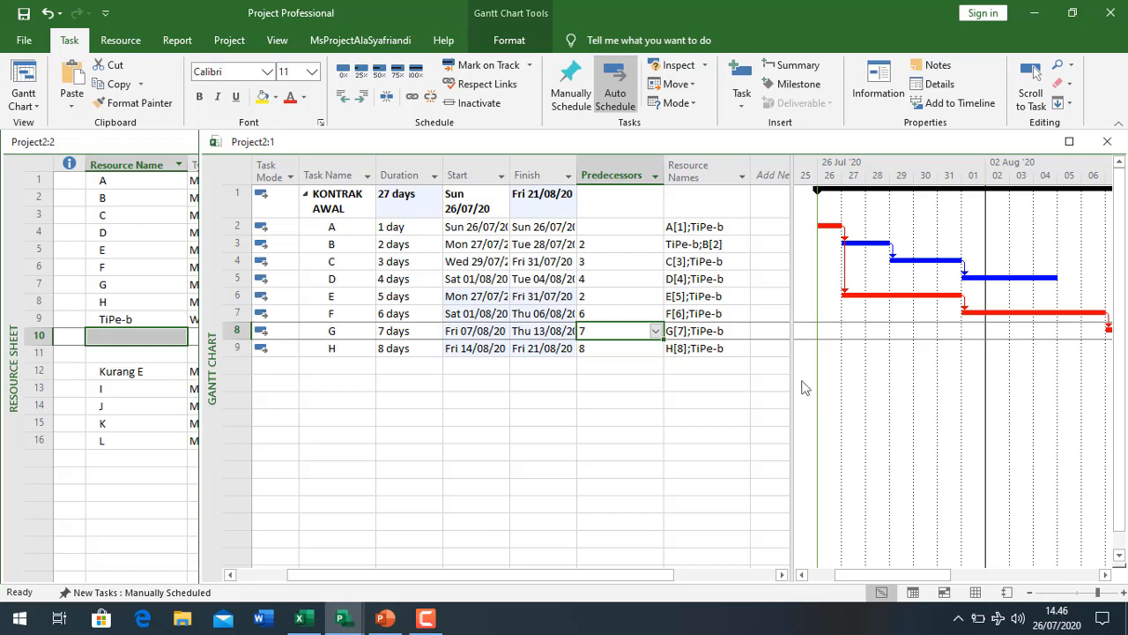
text(3)
key(Return)
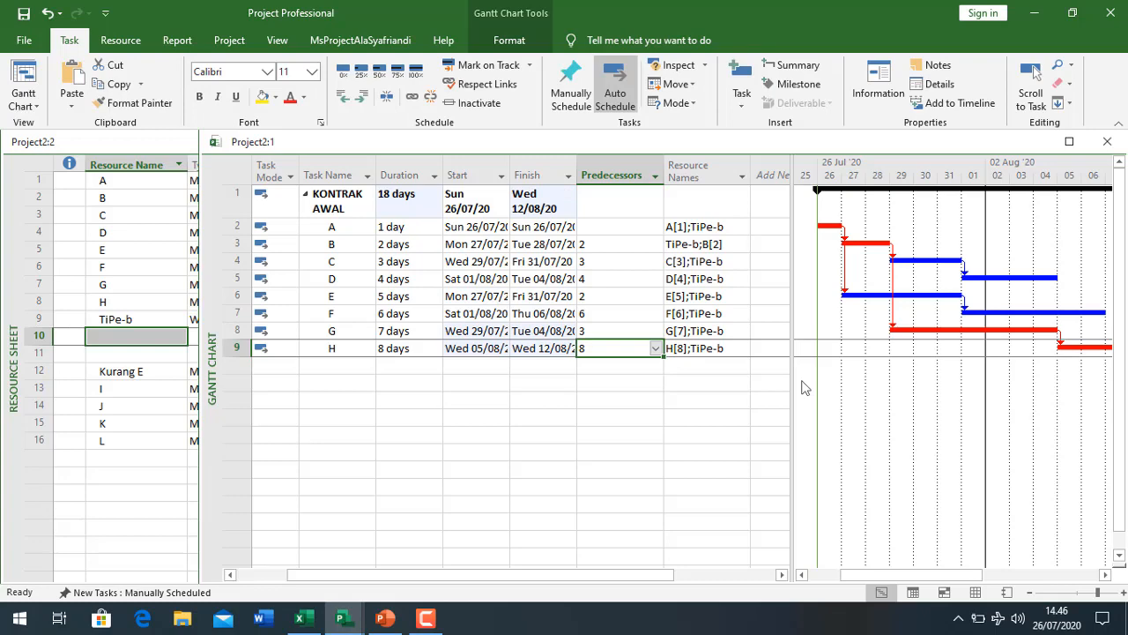
Step: Copy the Predecessors values of A to H from the Excel RAB sheet into the Predecessors column of tasks A to H in Microsoft Project
mouse_move(881, 575)
mouse_down()
mouse_move(906, 582)
mouse_move(890, 584)
mouse_up()
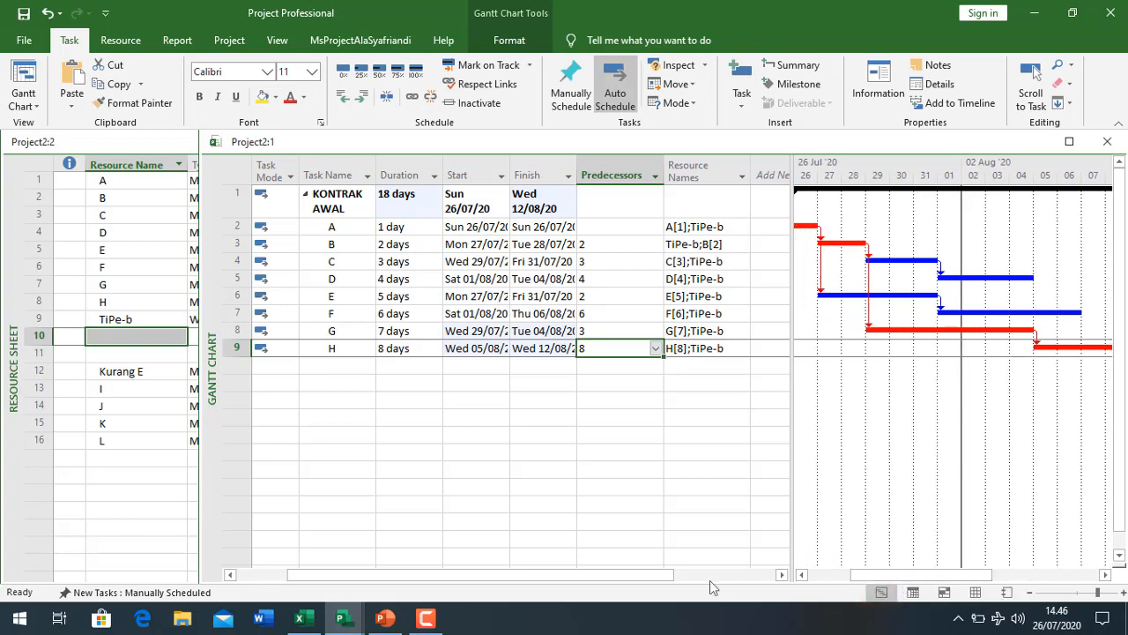
click(300, 618)
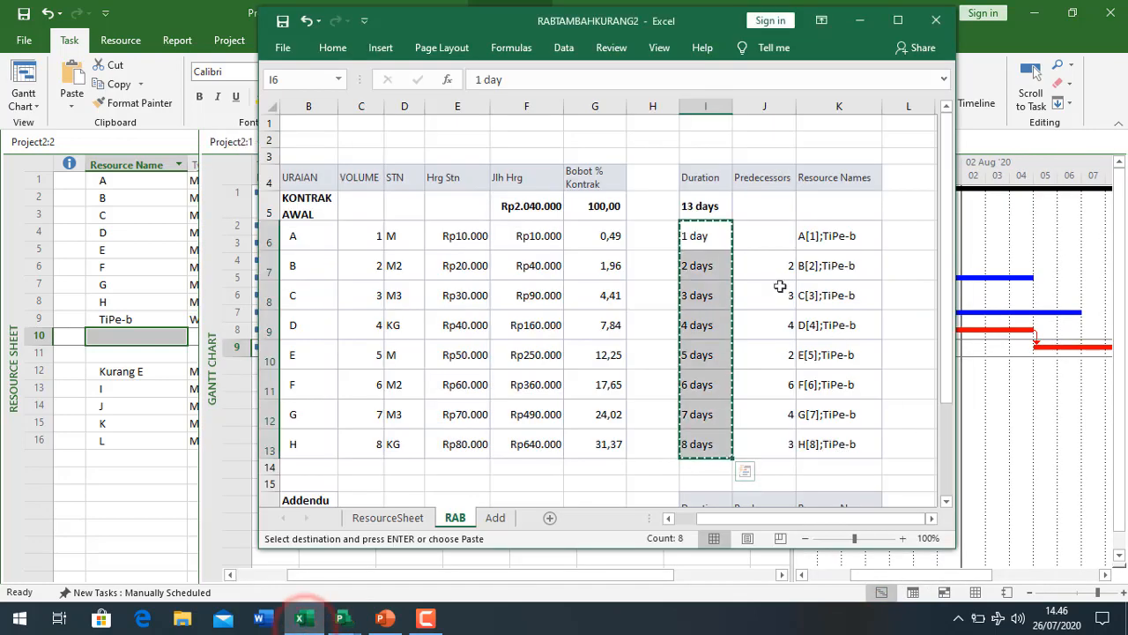
drag(785, 432, 784, 450)
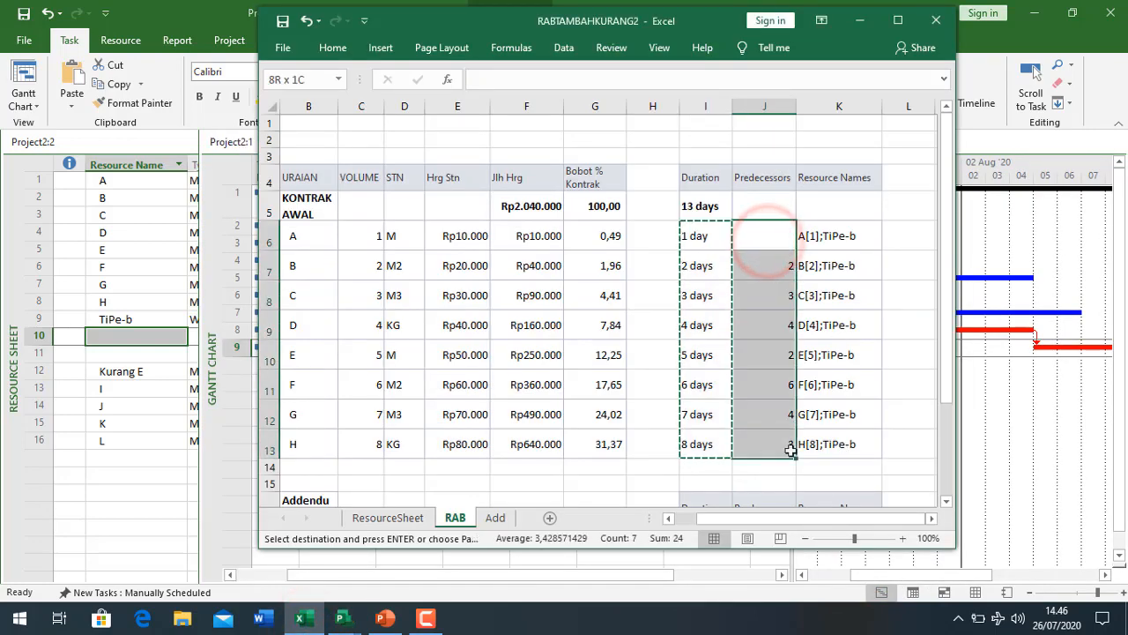
key(ctrl+c)
click(222, 424)
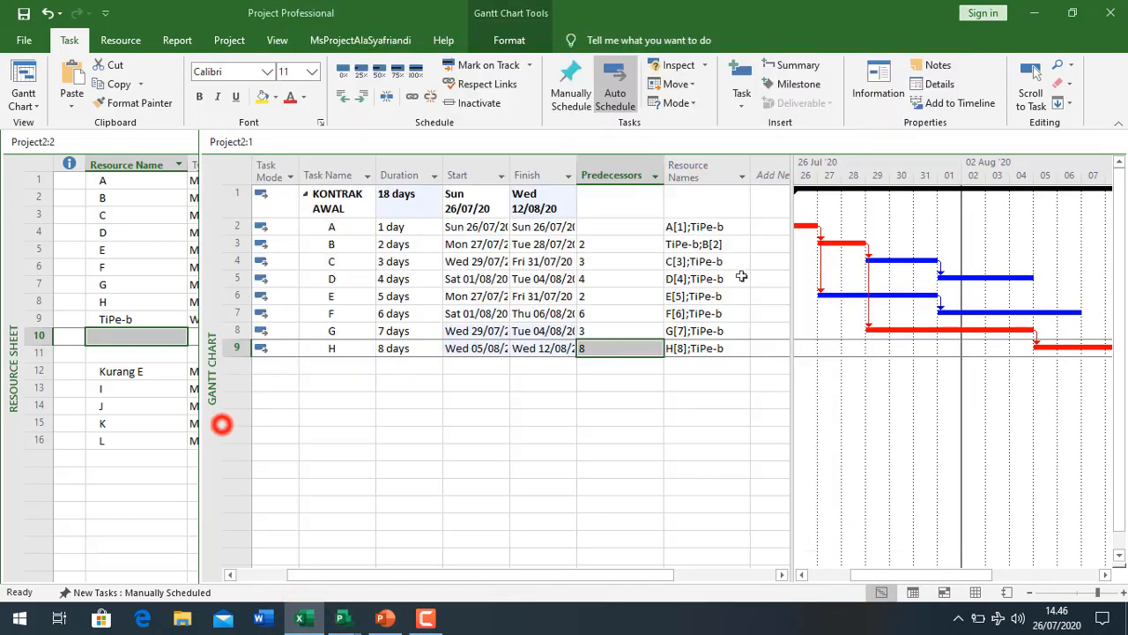
click(629, 227)
key(ctrl+v)
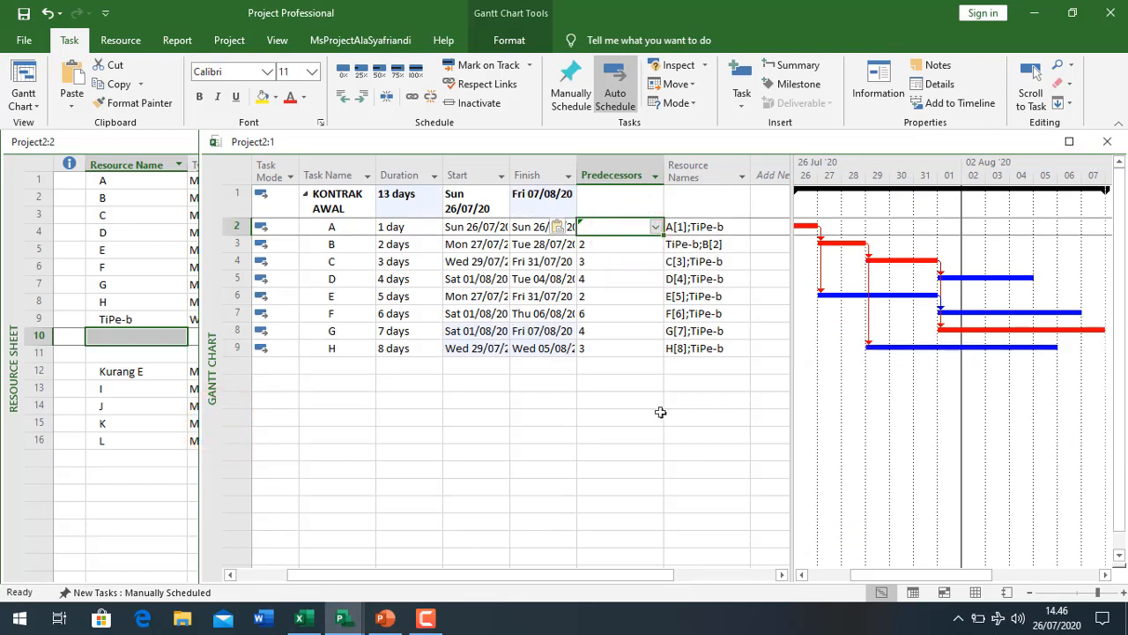
Step: Narrow the Predecessors column and shrink the task table to give the Gantt timeline more room
drag(663, 167, 638, 209)
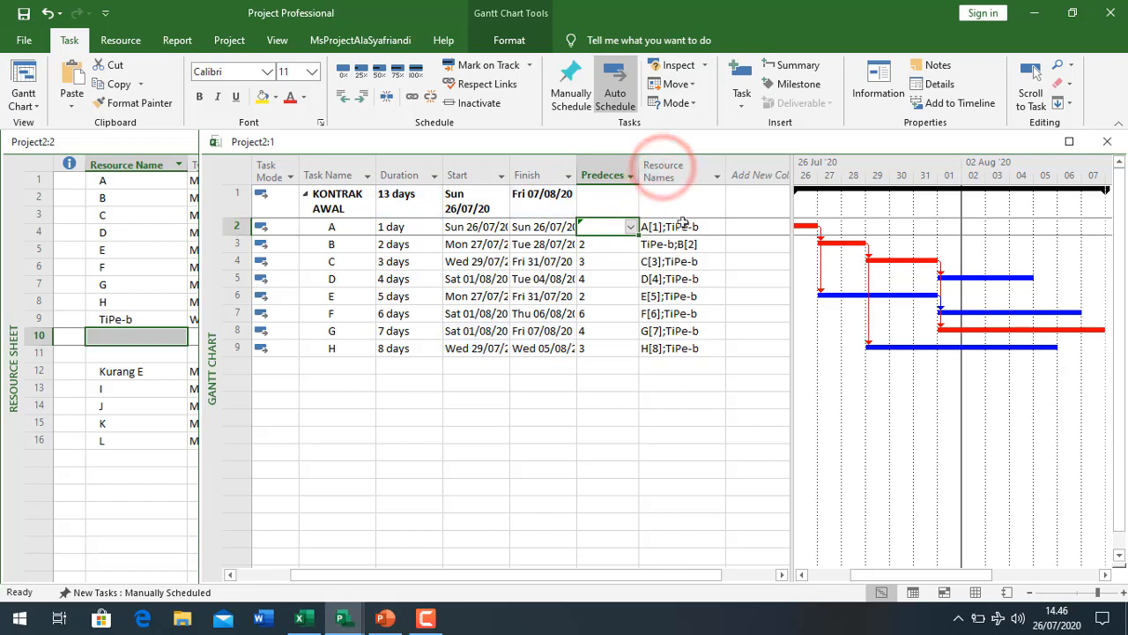
click(469, 245)
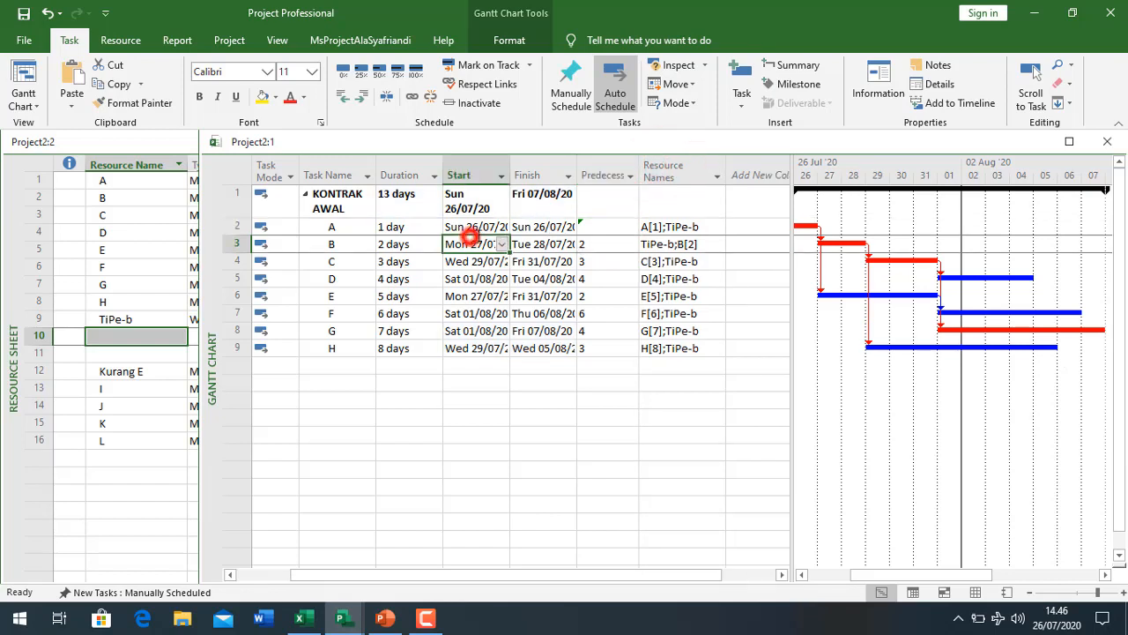
drag(790, 244, 737, 312)
drag(842, 577, 796, 595)
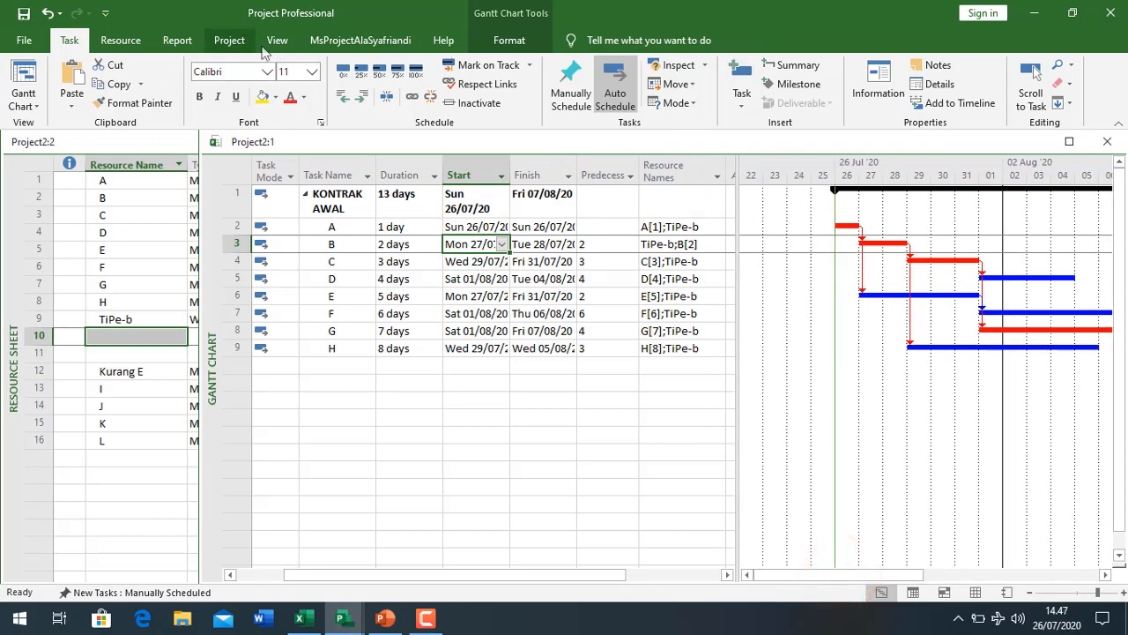
Step: Set the project start date to Sat 01/08/2020 in the project information
click(230, 40)
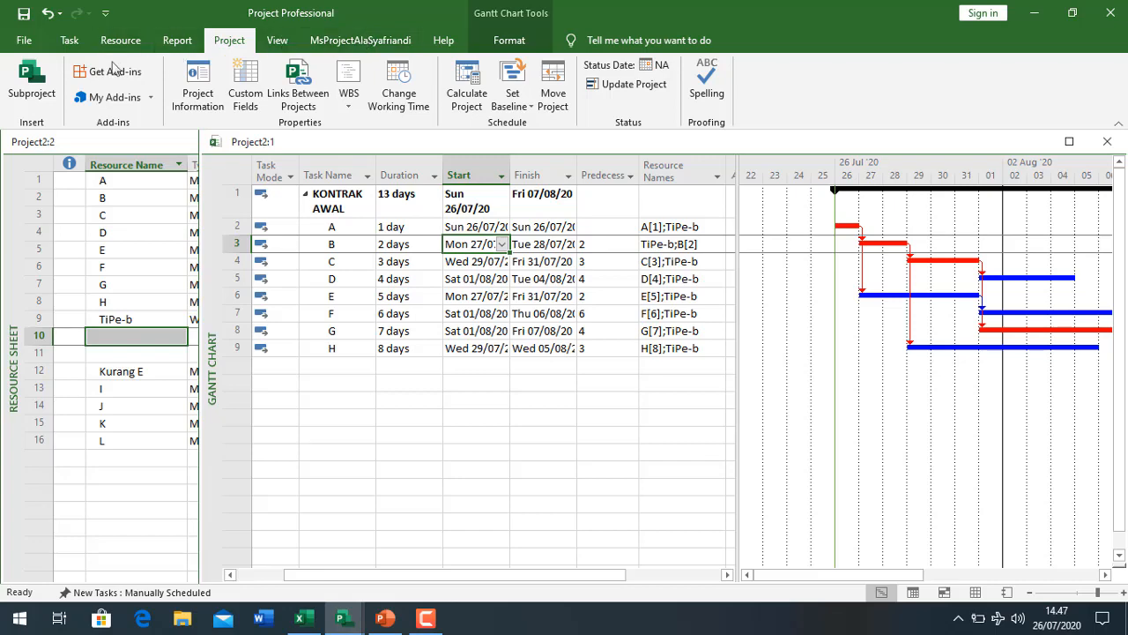
click(336, 41)
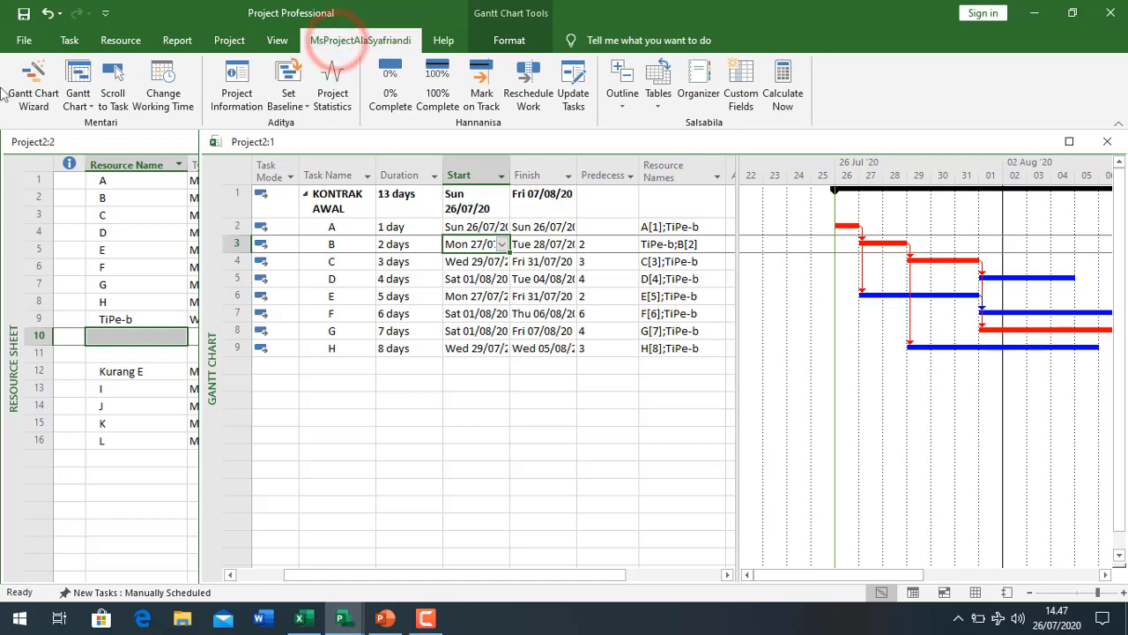
click(229, 40)
click(199, 99)
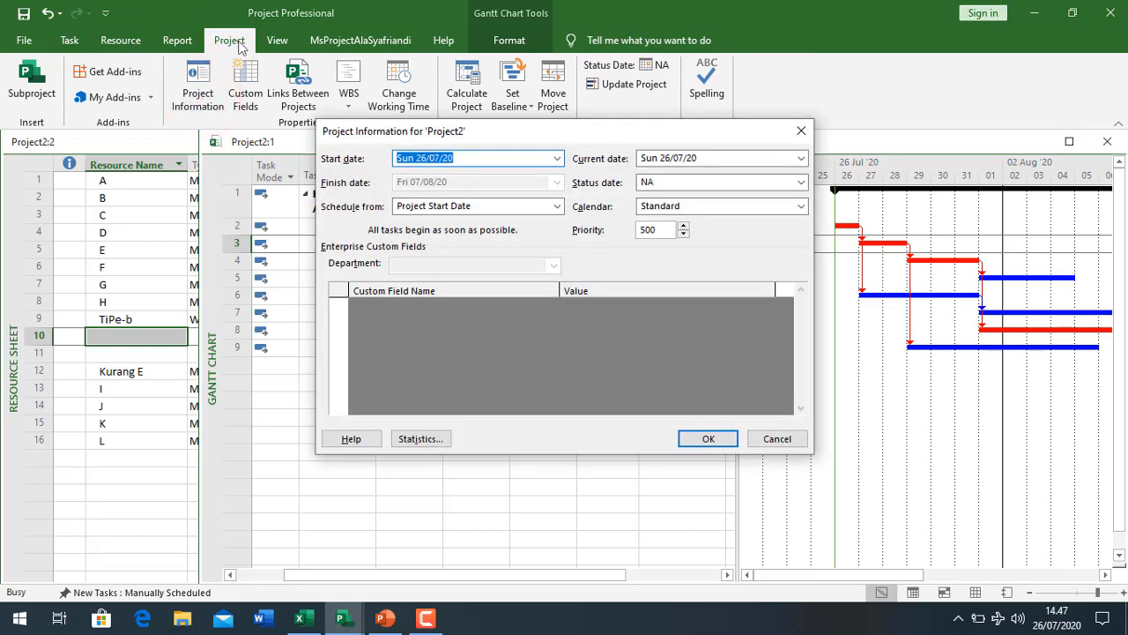
click(557, 158)
click(555, 177)
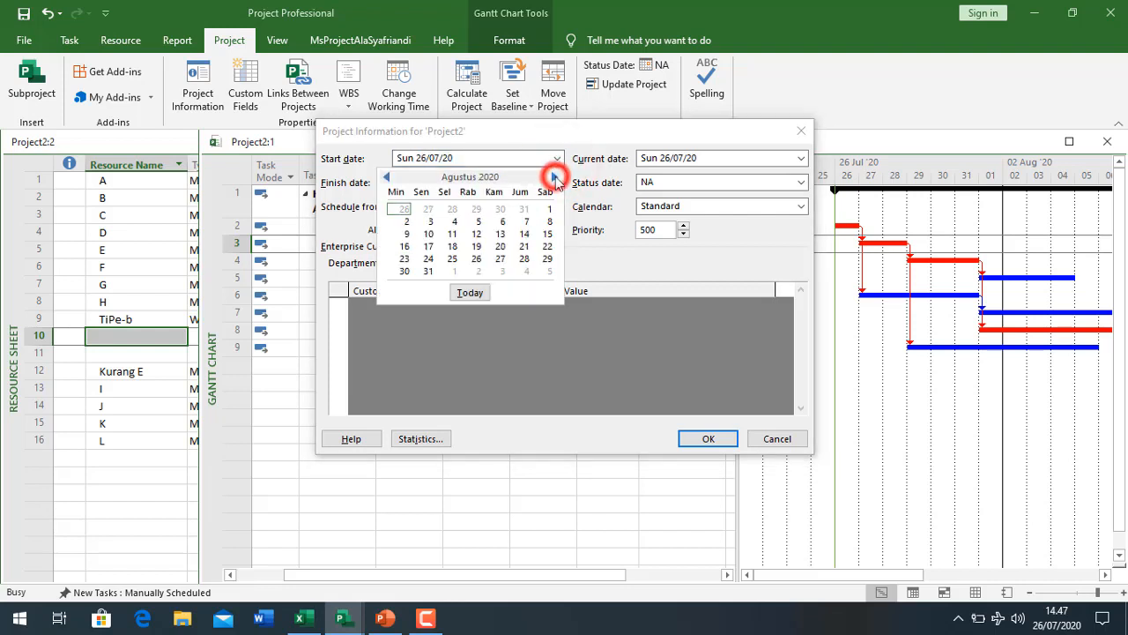
click(549, 209)
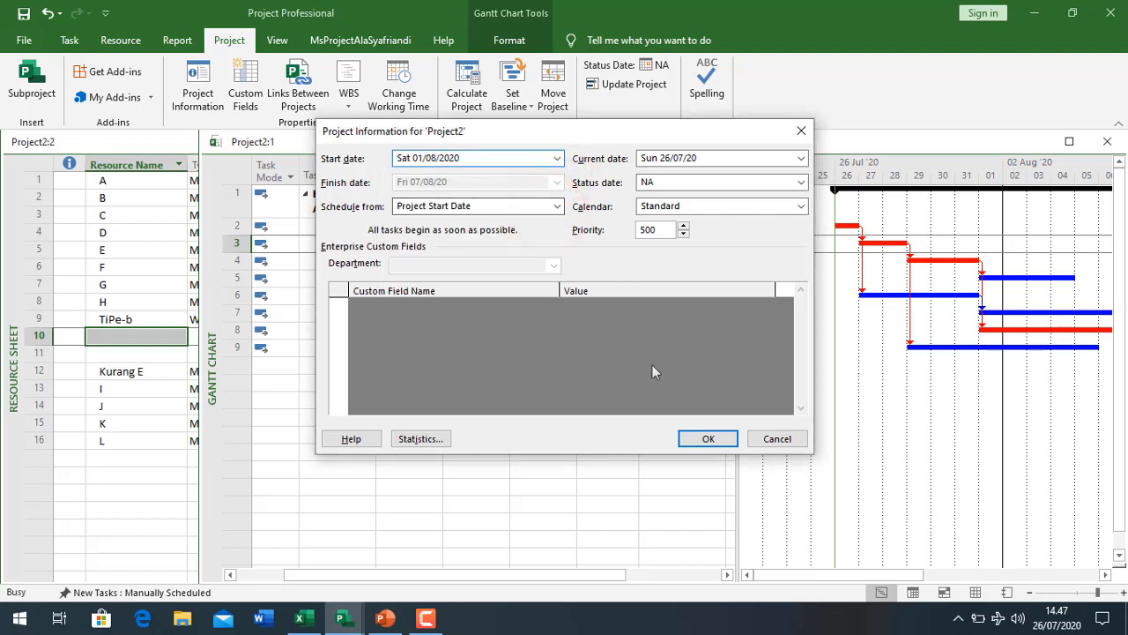
click(706, 439)
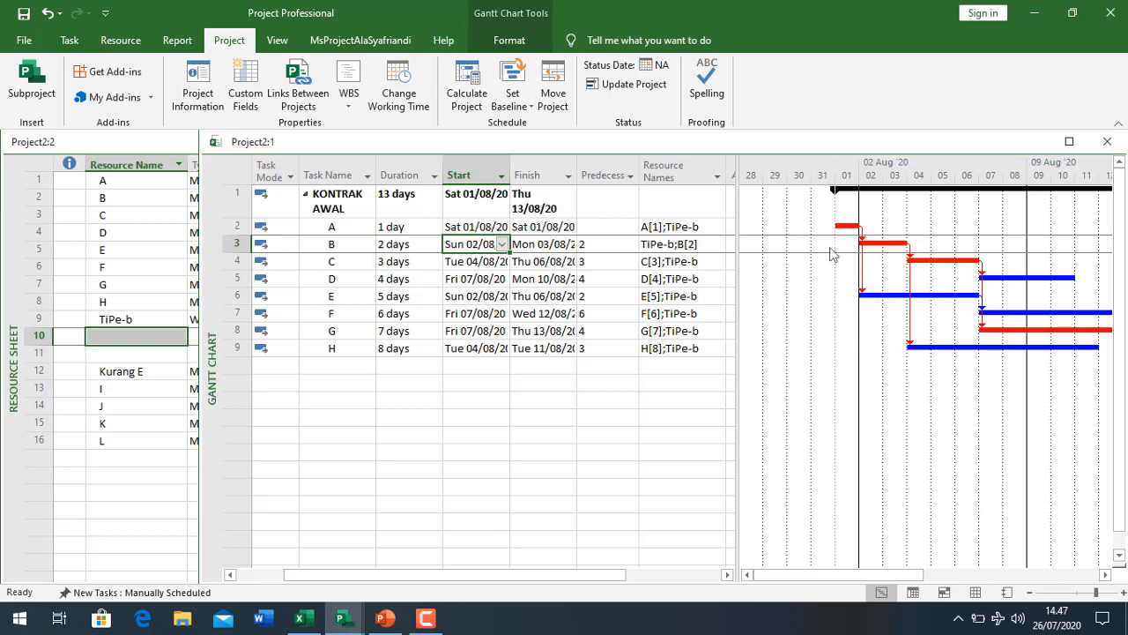
Step: Narrow the Duration and Task Name columns and adjust the table-chart divider to show Resource Names beside the full Gantt timeline
click(1106, 575)
click(1106, 575)
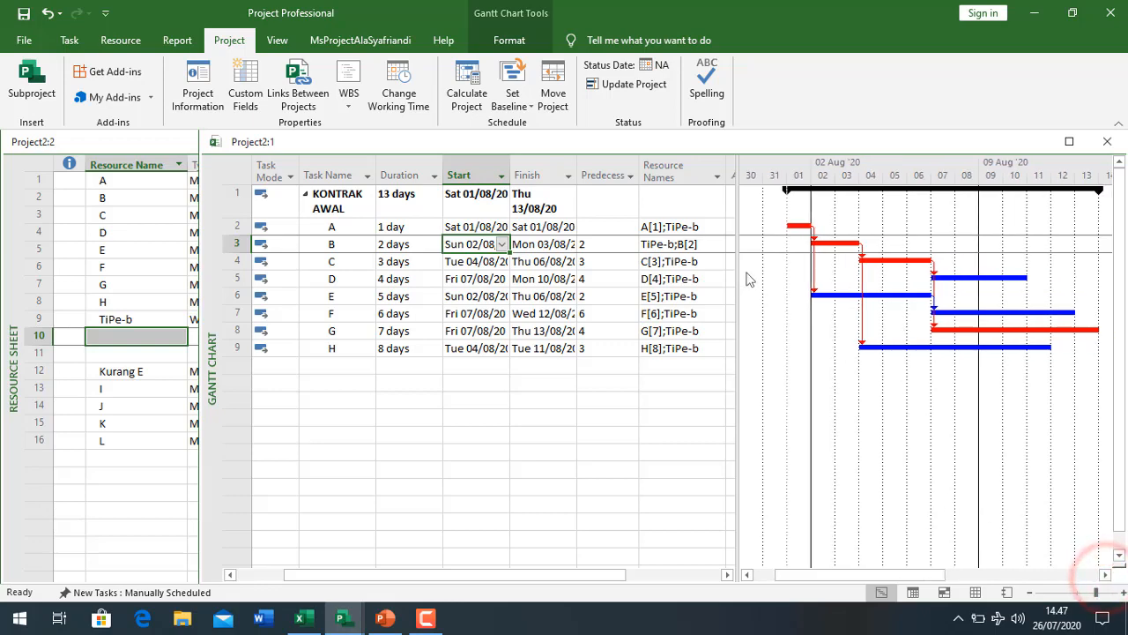
drag(740, 270, 586, 270)
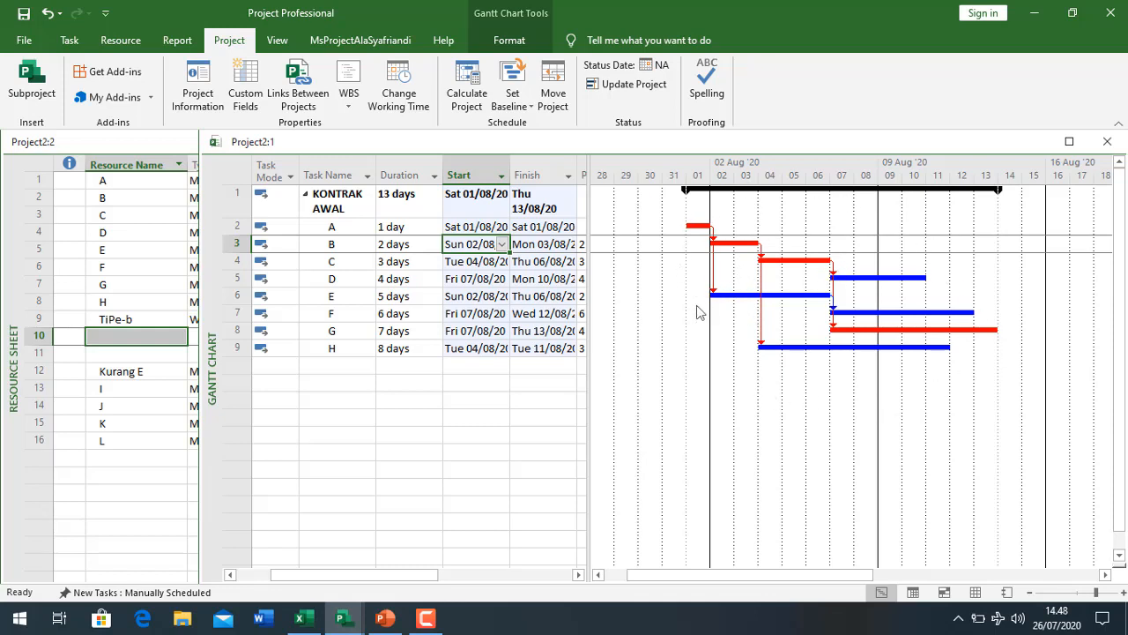
drag(442, 173, 428, 253)
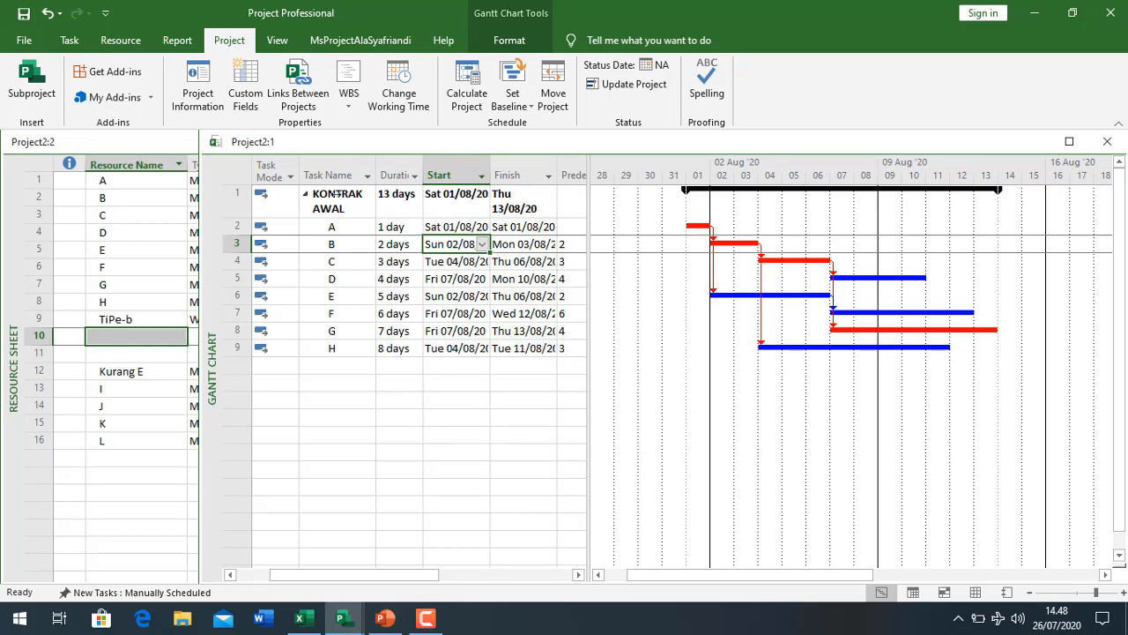
drag(374, 168, 365, 168)
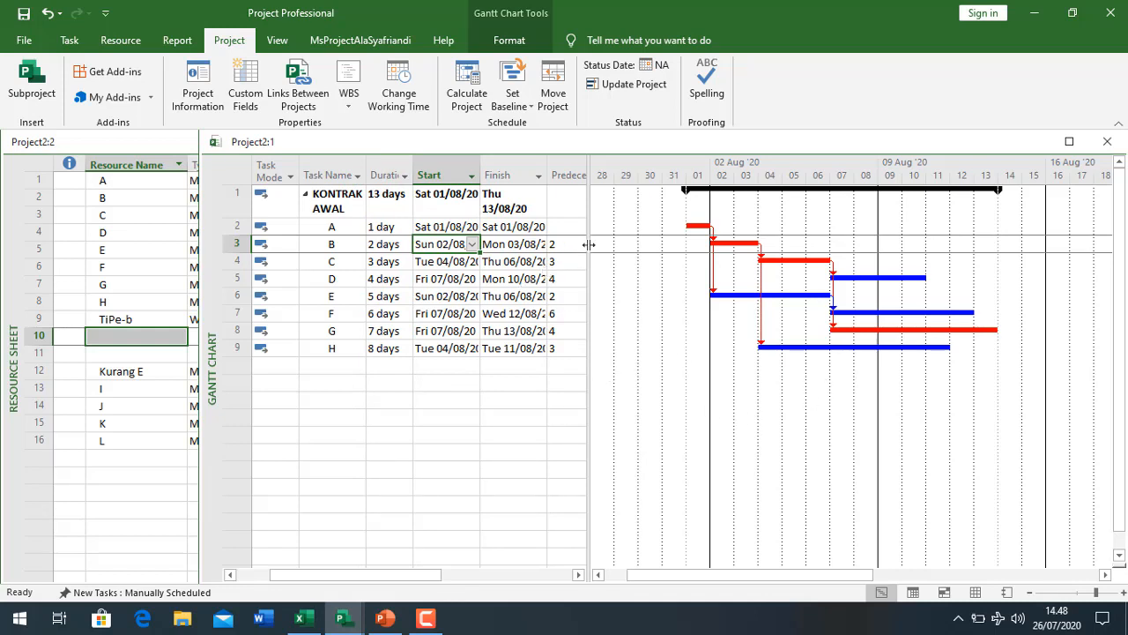
drag(587, 248, 675, 318)
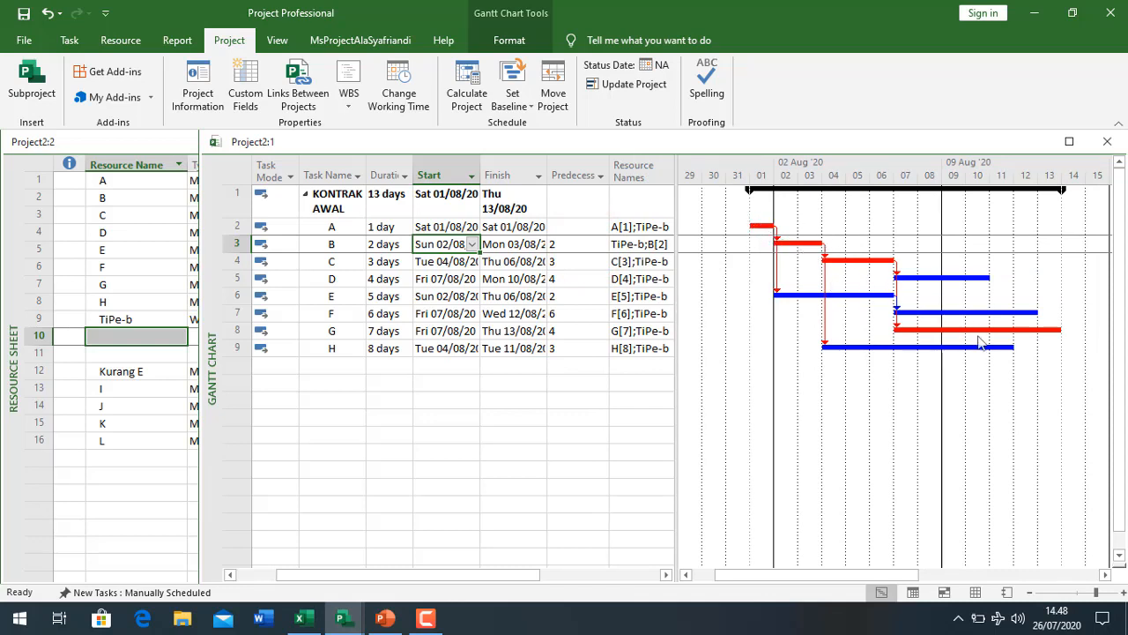
Step: Apply the Cost table to the Gantt Chart and narrow its Task Name column, with the Total Cost and Baseline columns in view
click(279, 40)
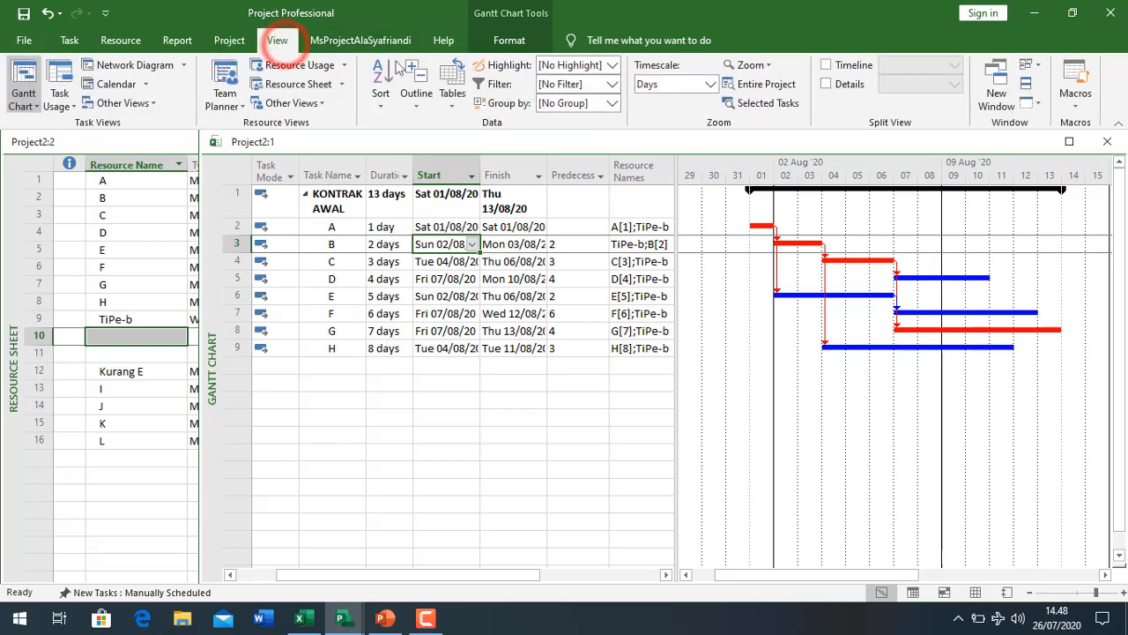
click(451, 97)
click(500, 244)
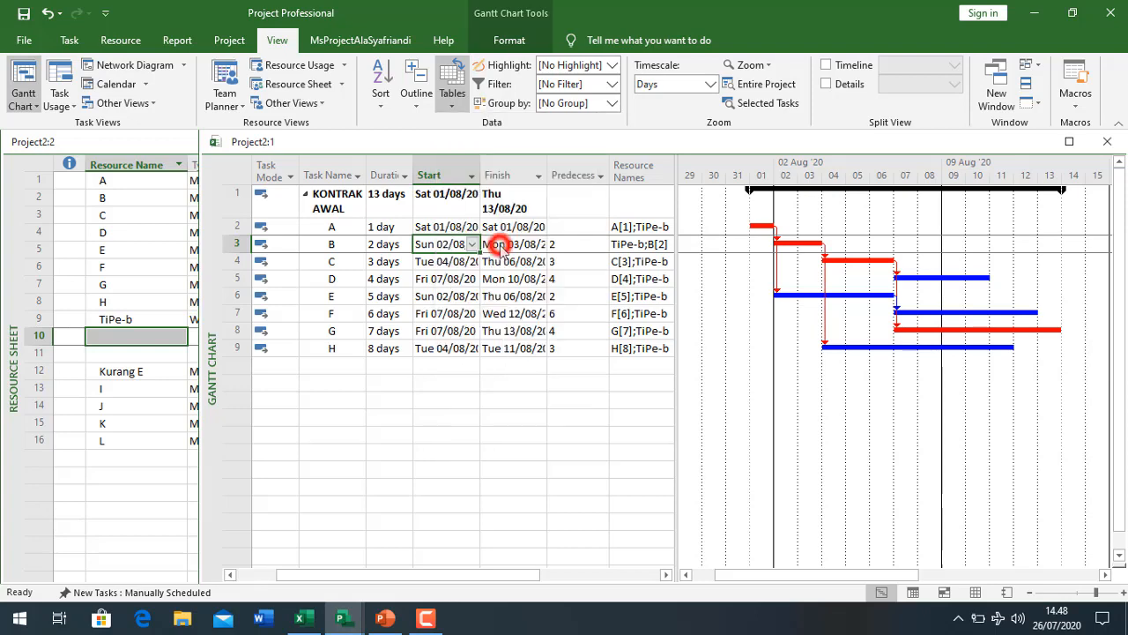
drag(491, 198, 499, 351)
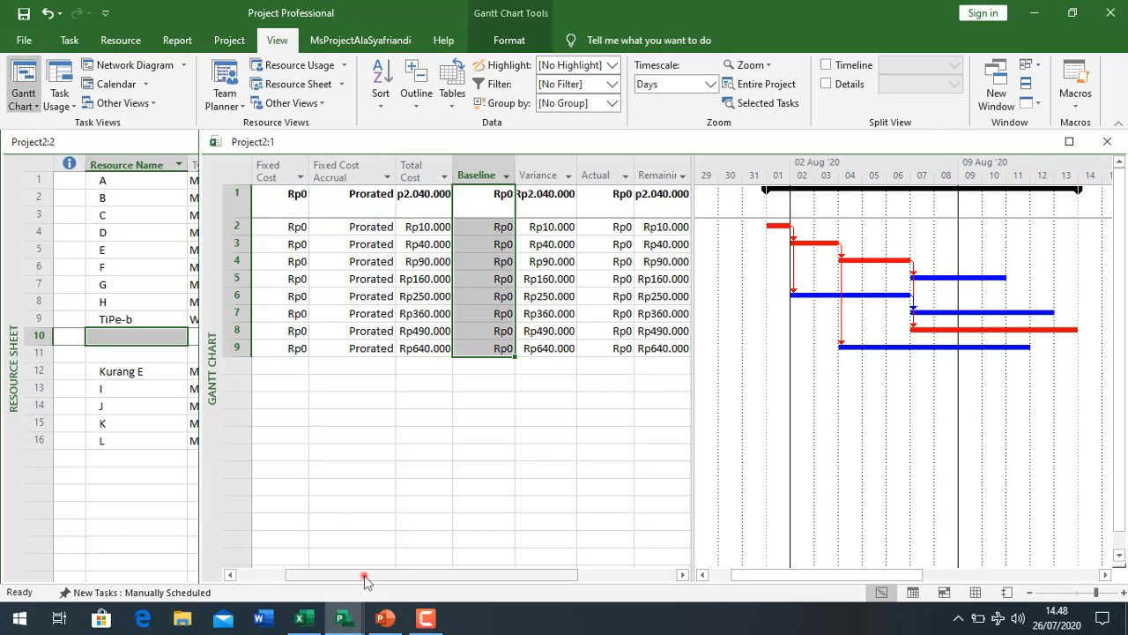
drag(363, 574, 310, 576)
drag(370, 169, 329, 229)
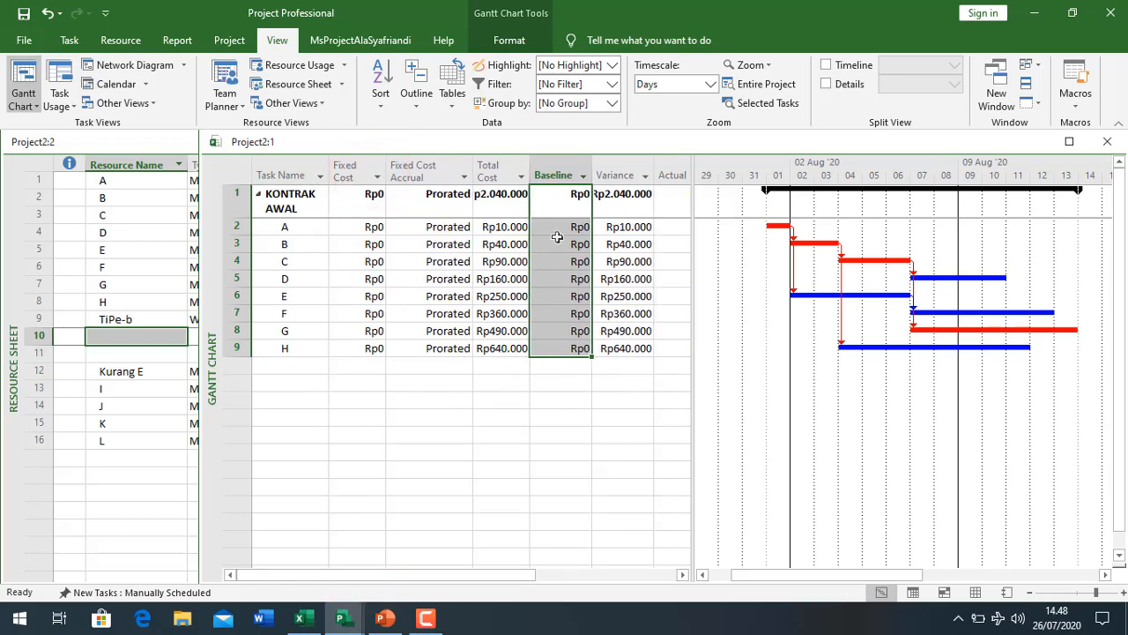
Step: Set the baseline for the entire project using the default Baseline option
click(558, 228)
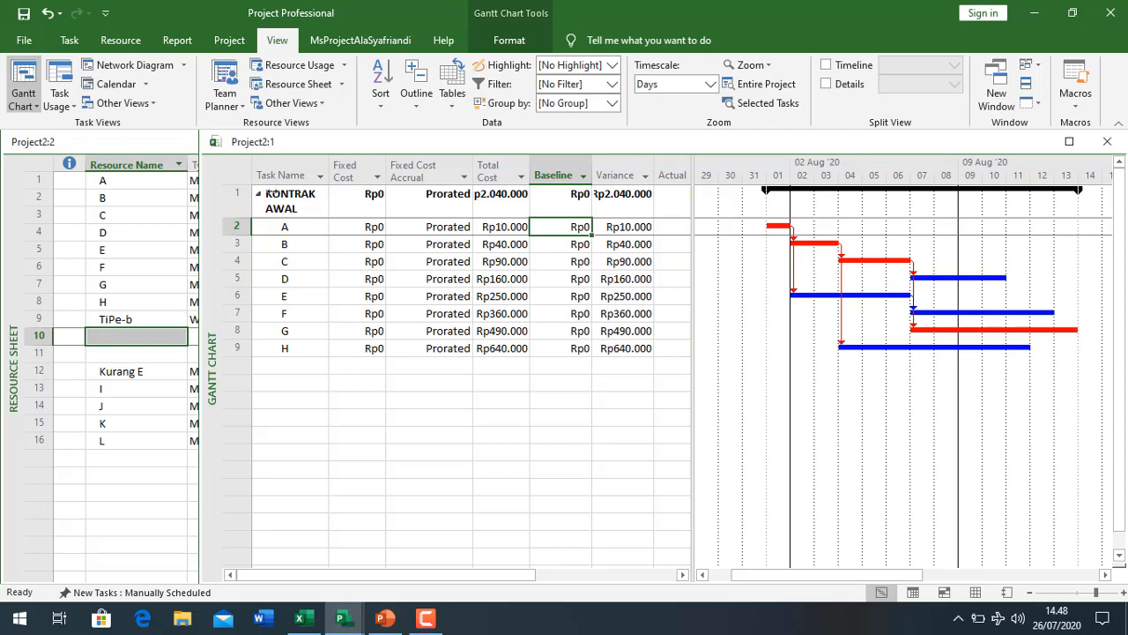
click(229, 41)
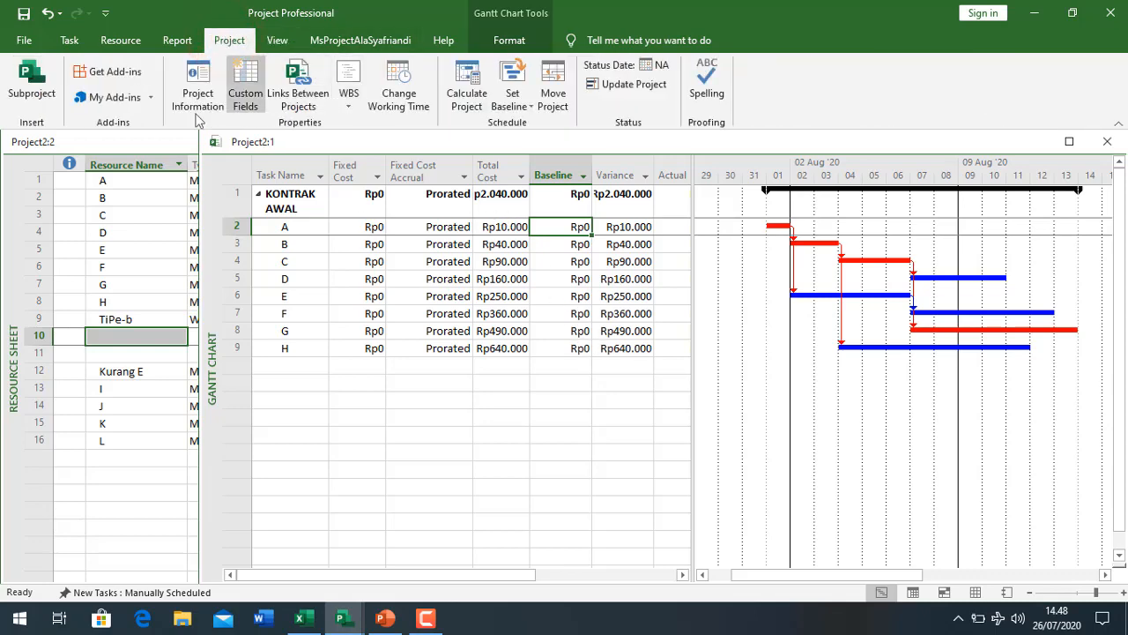
click(513, 99)
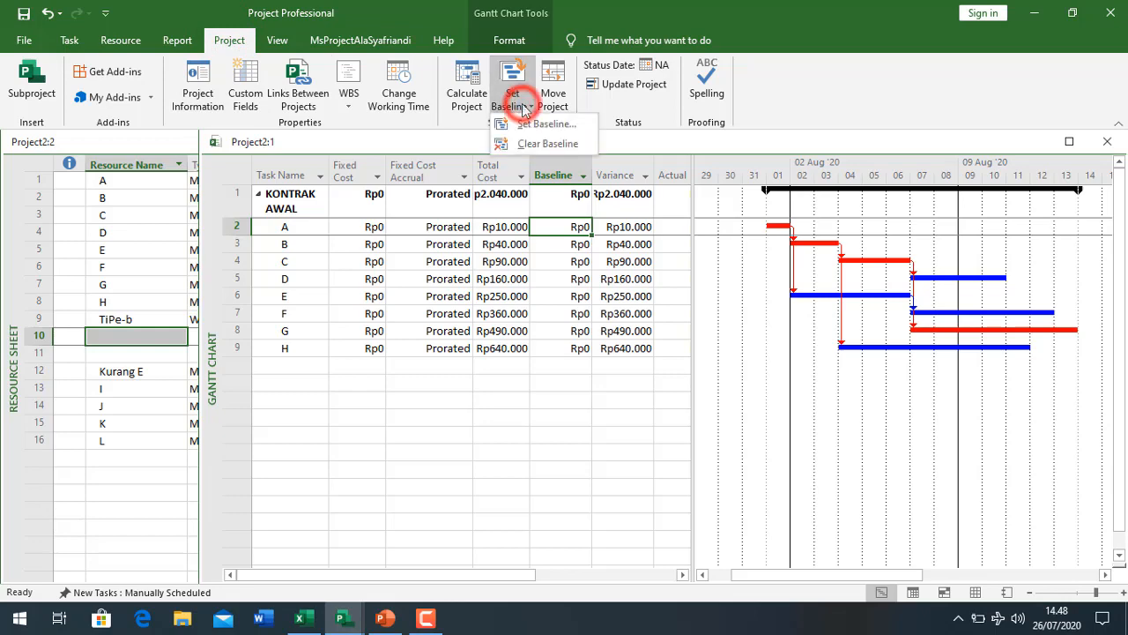
click(539, 124)
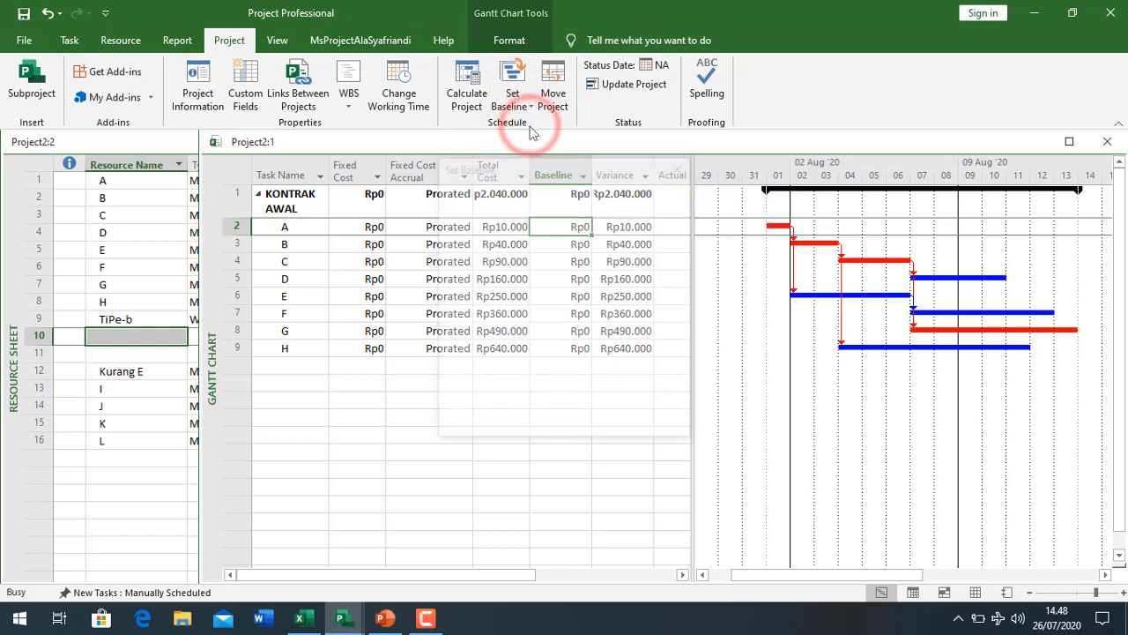
drag(537, 171, 344, 229)
click(486, 273)
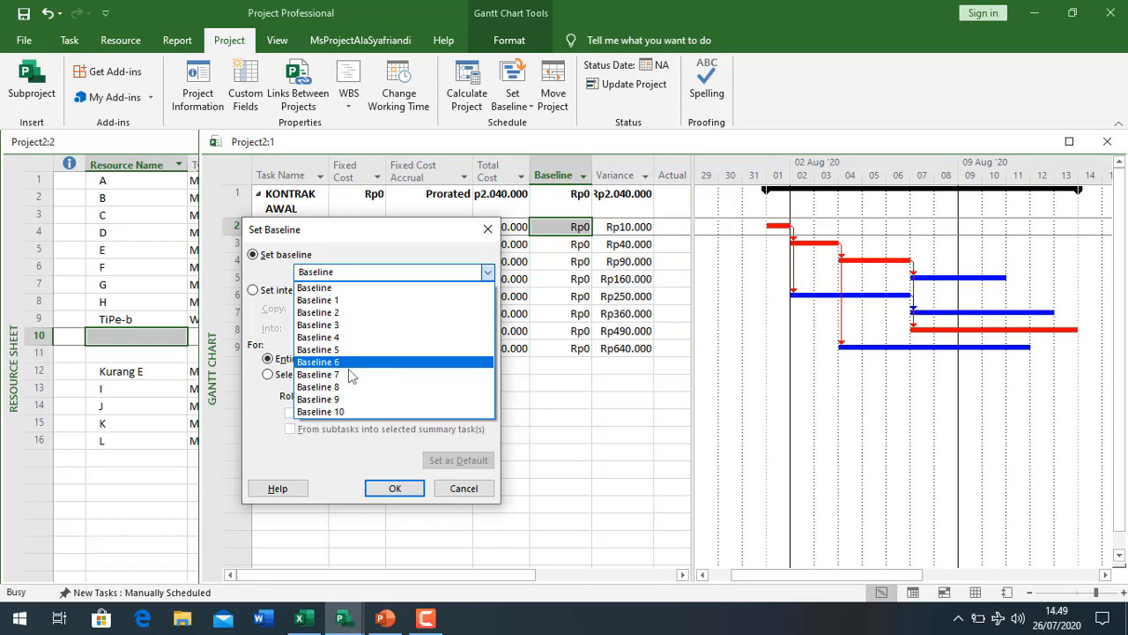
click(343, 288)
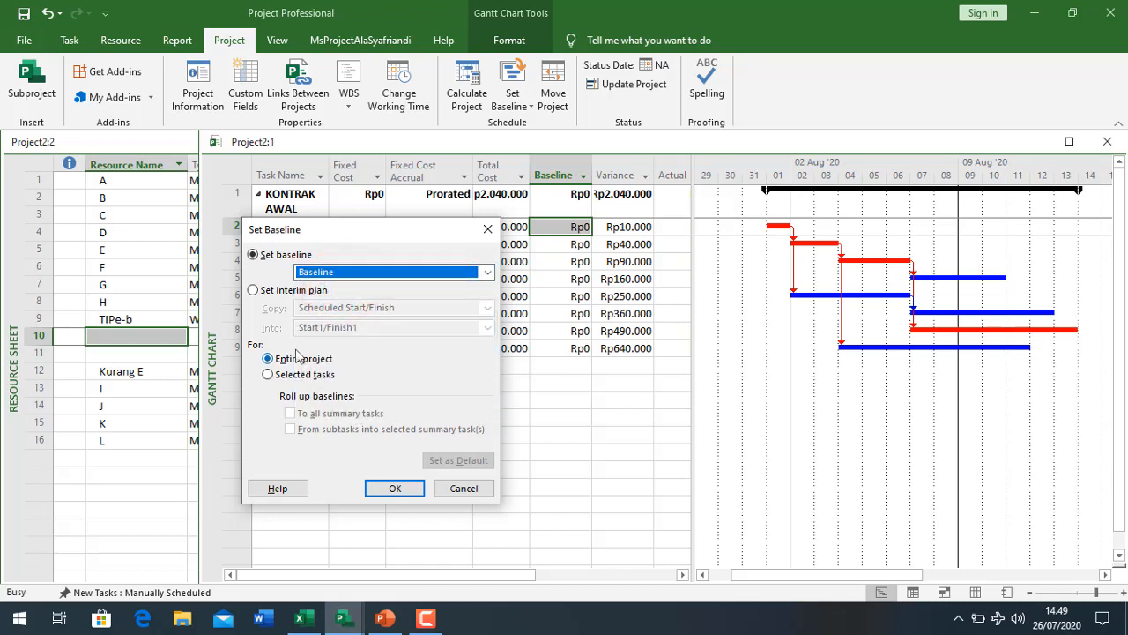
click(395, 489)
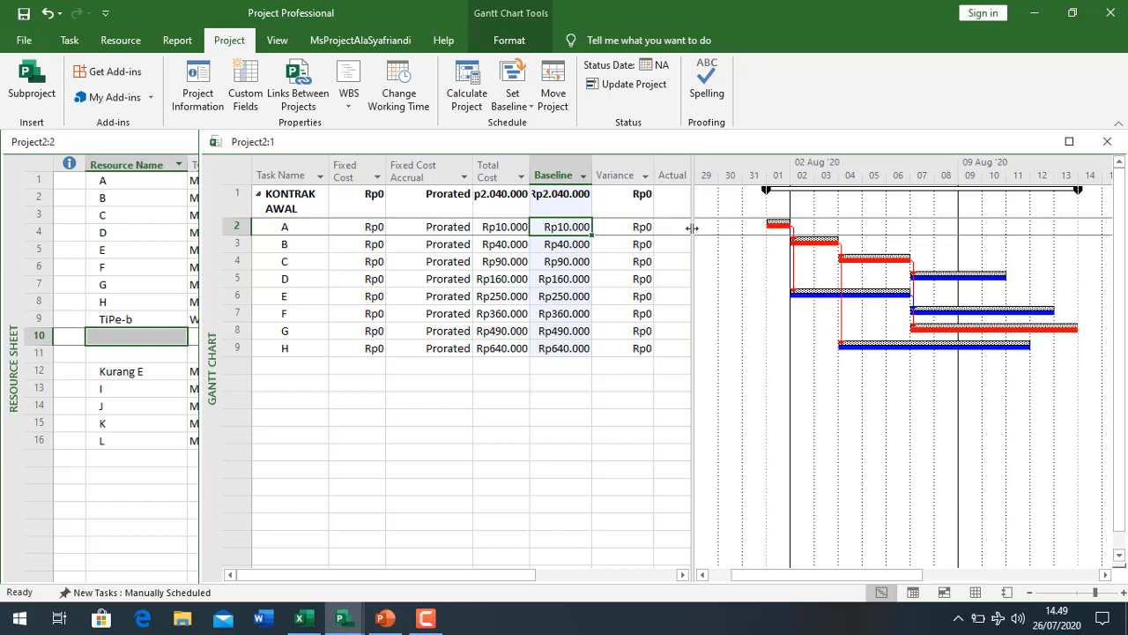
mouse_move(692, 228)
mouse_down()
mouse_move(670, 229)
mouse_move(685, 231)
mouse_up()
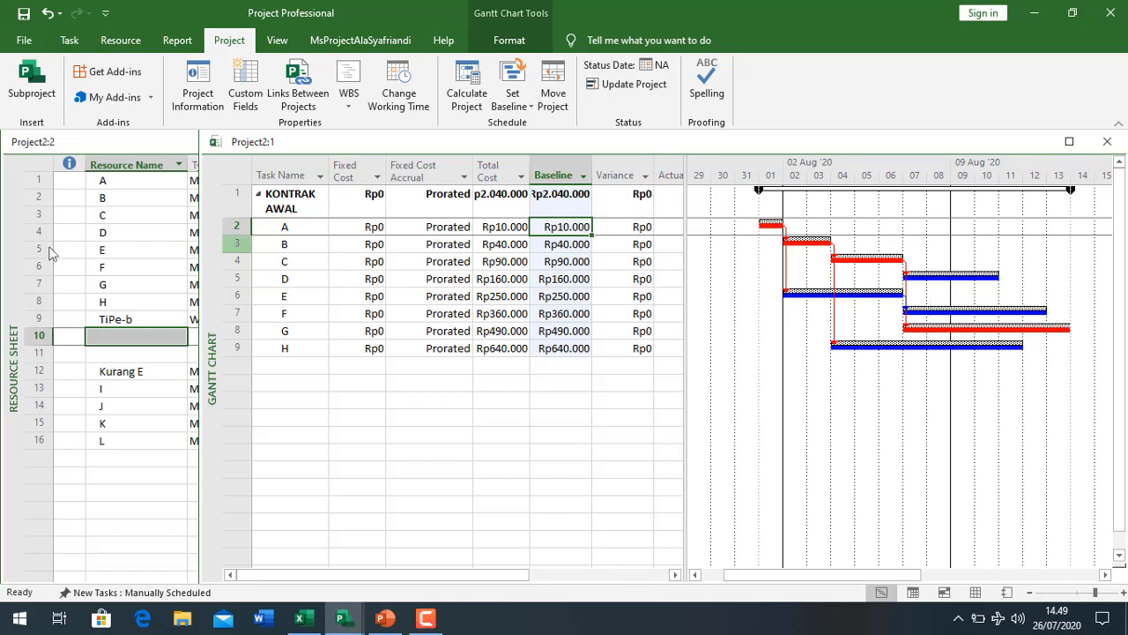
Step: Open the custom Laporan Progress report in the Resource Sheet window, zoomed out to show its tables and charts
click(147, 247)
click(142, 235)
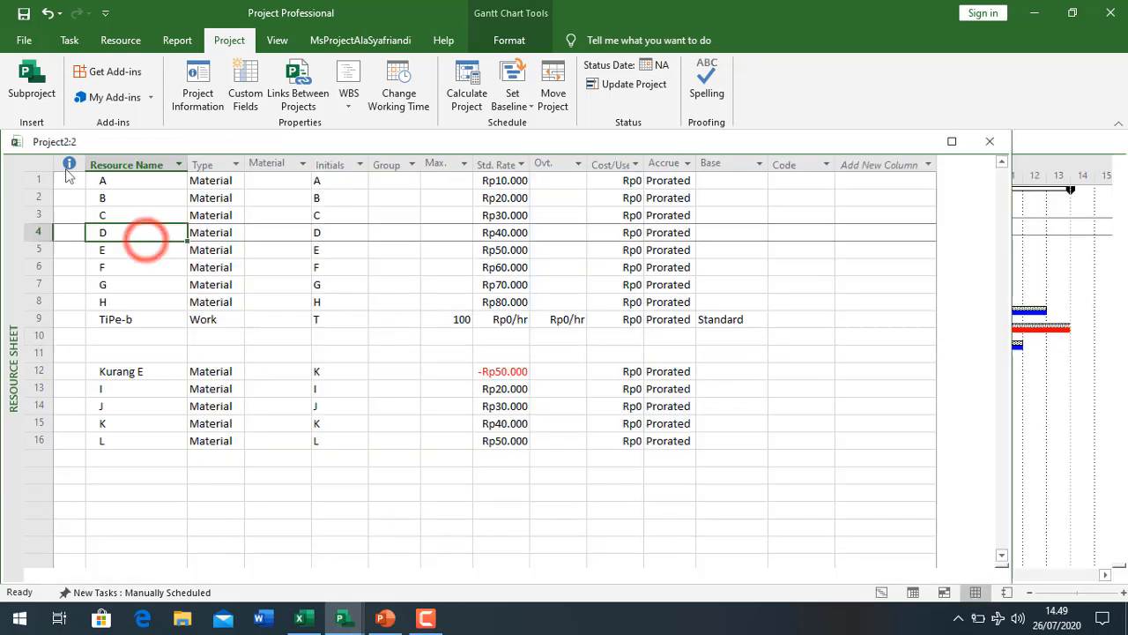
click(177, 42)
click(354, 106)
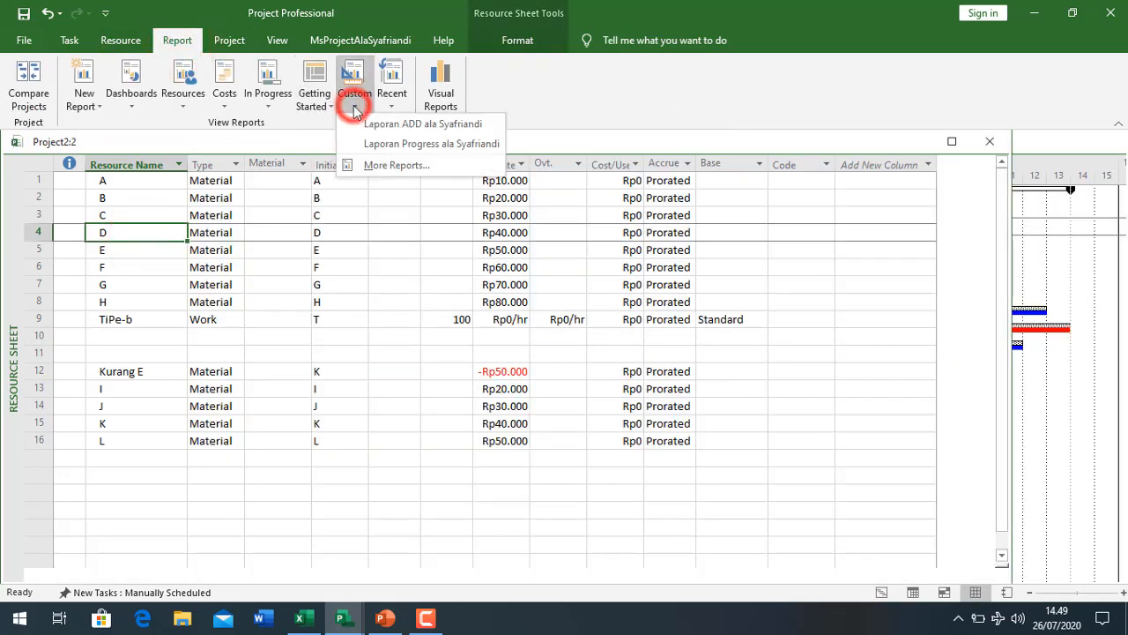
click(392, 146)
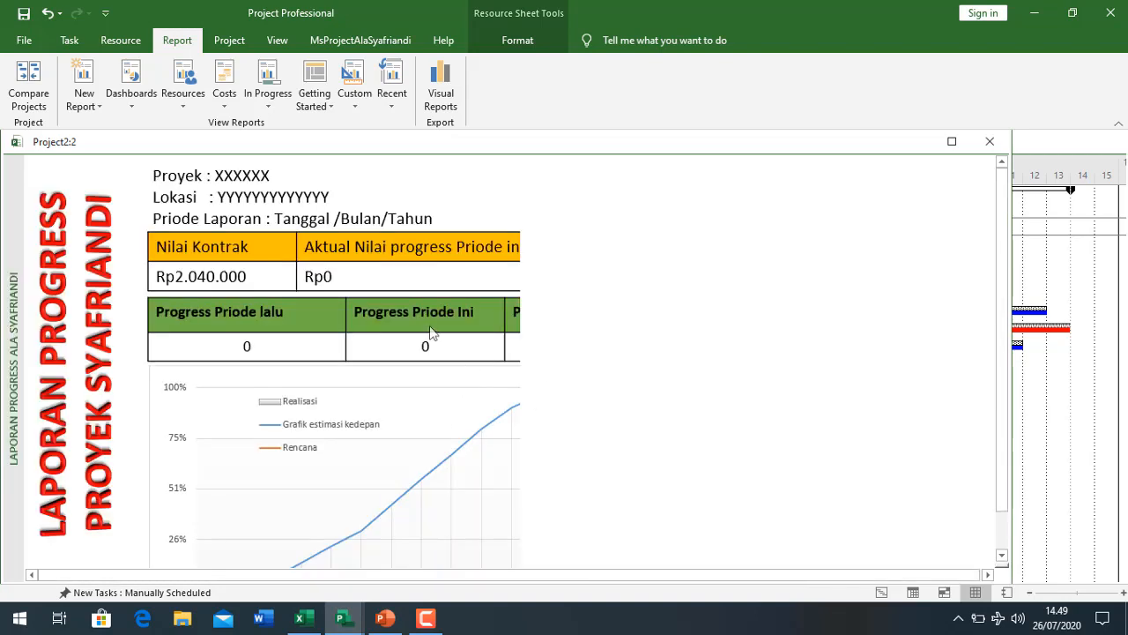
click(1031, 594)
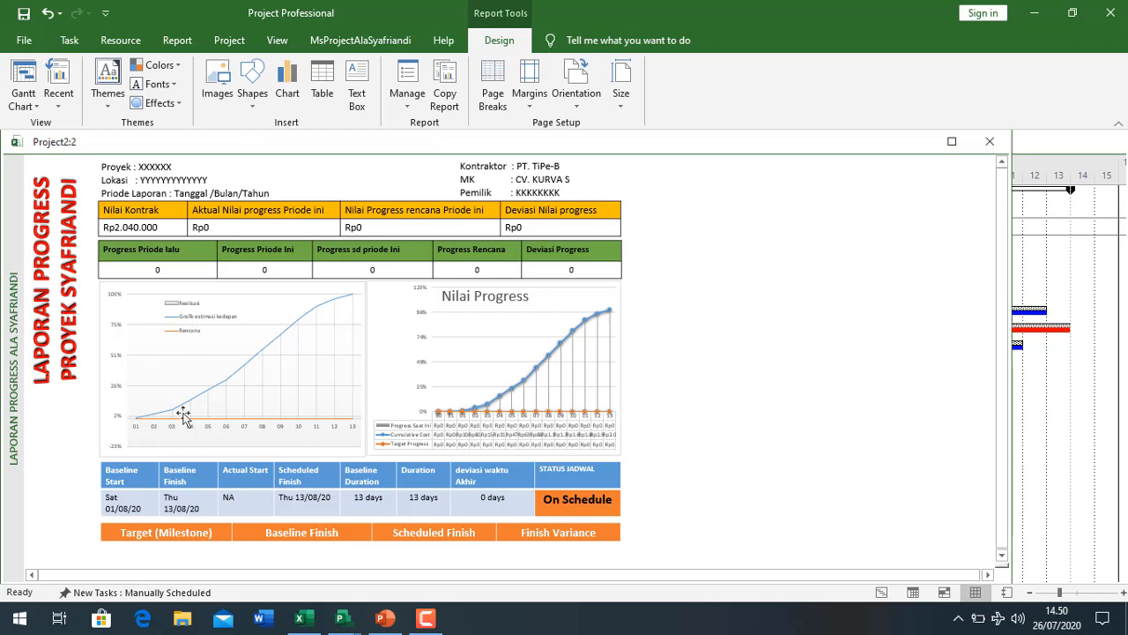
Step: Enlarge the progress report and examine its progress tables and S-curve charts
click(1075, 593)
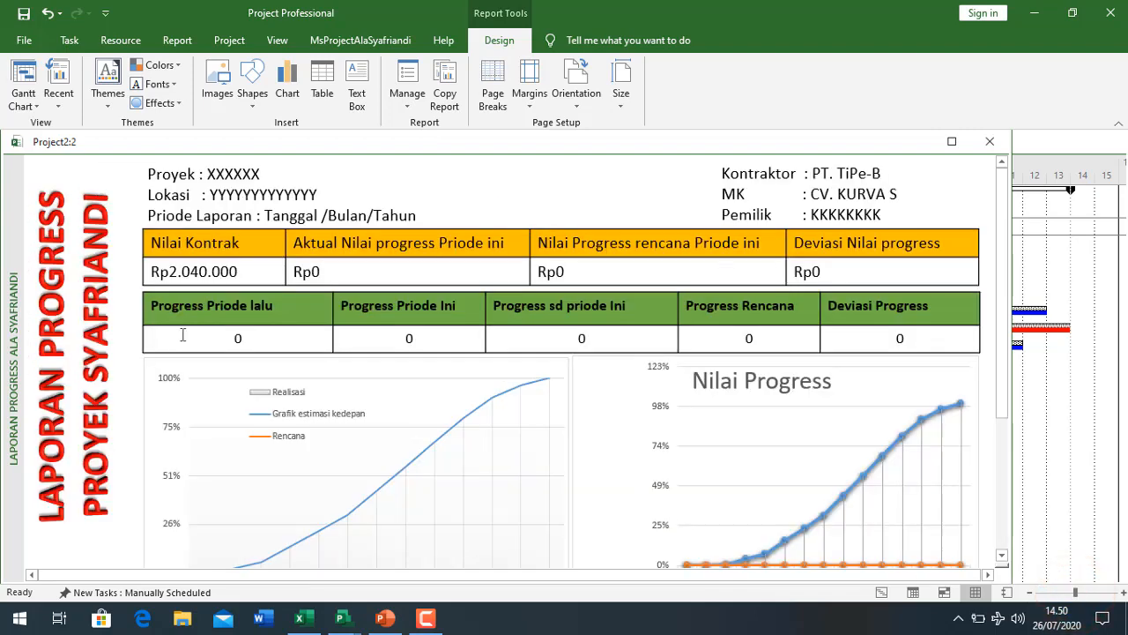
scroll(121, 468, down, 2)
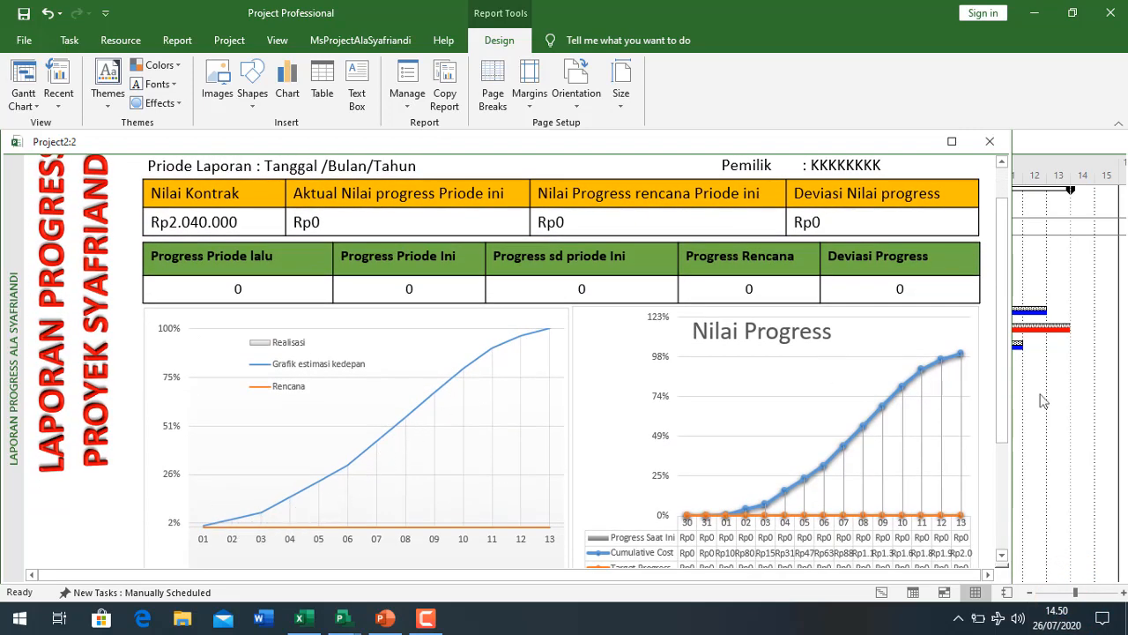
click(1087, 455)
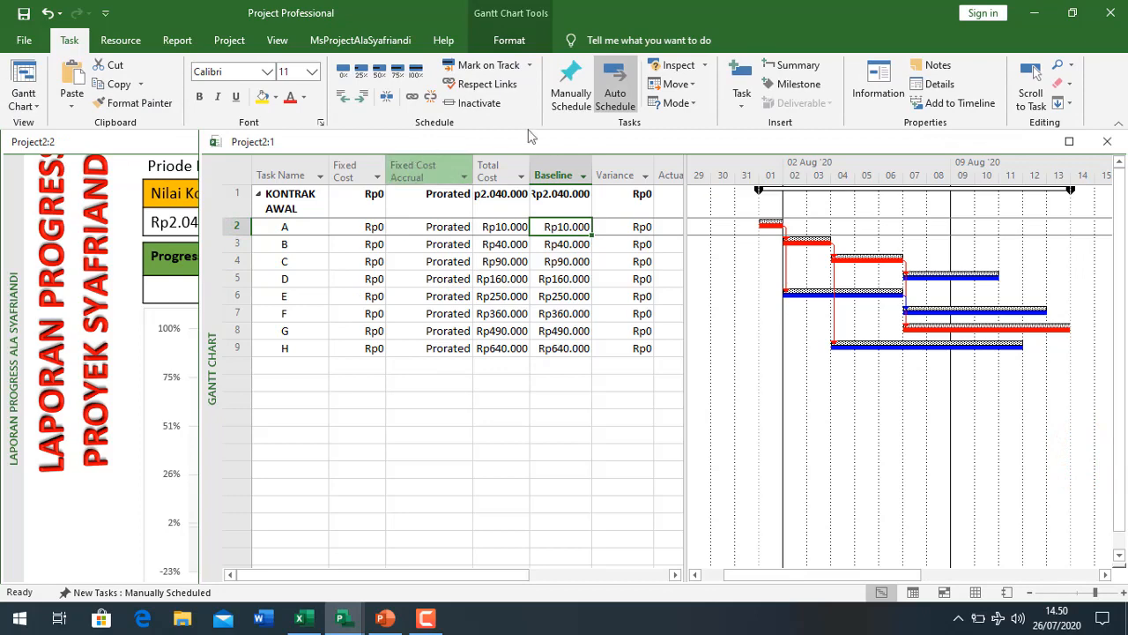
Step: Apply the Entry table to the Gantt Chart and resize its window so the report's S-curve shows beside it
click(279, 41)
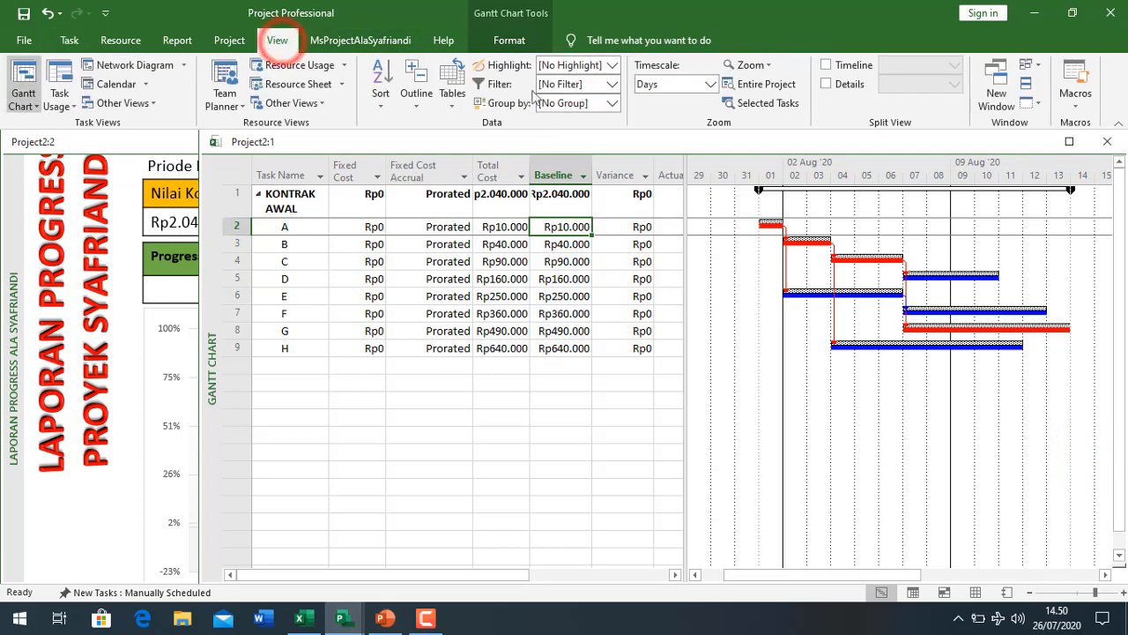
click(453, 101)
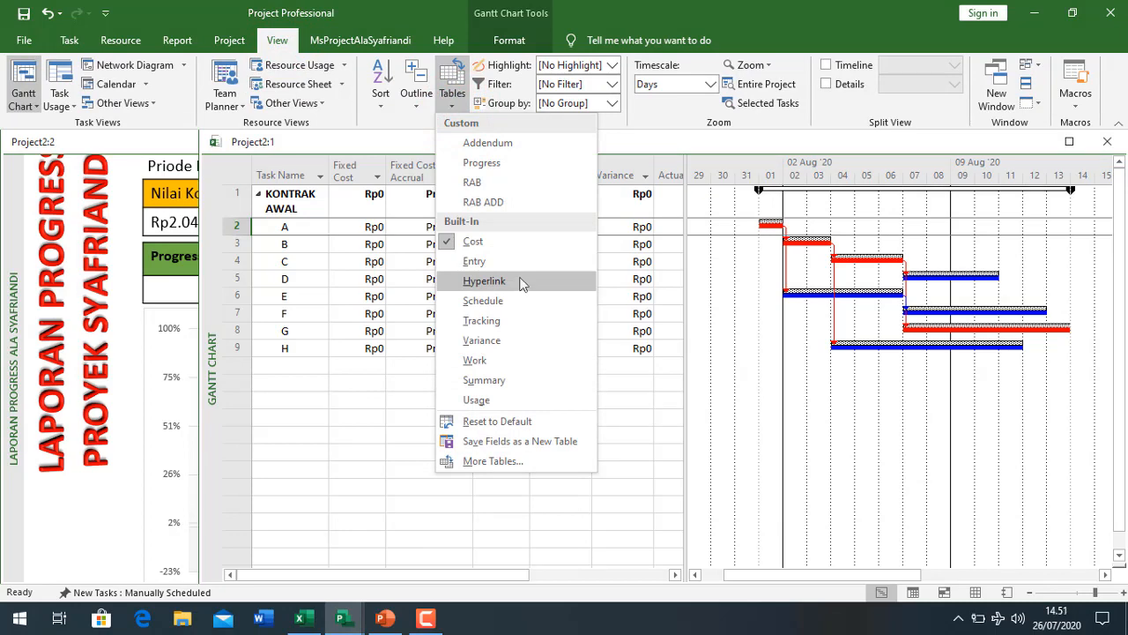
click(508, 258)
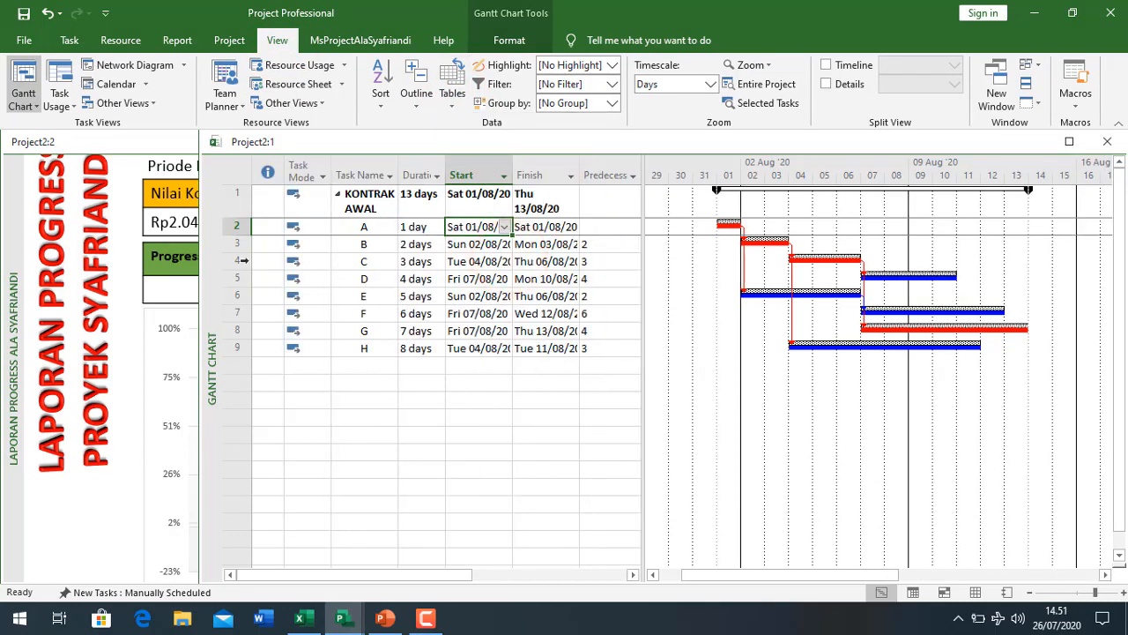
drag(201, 266, 429, 264)
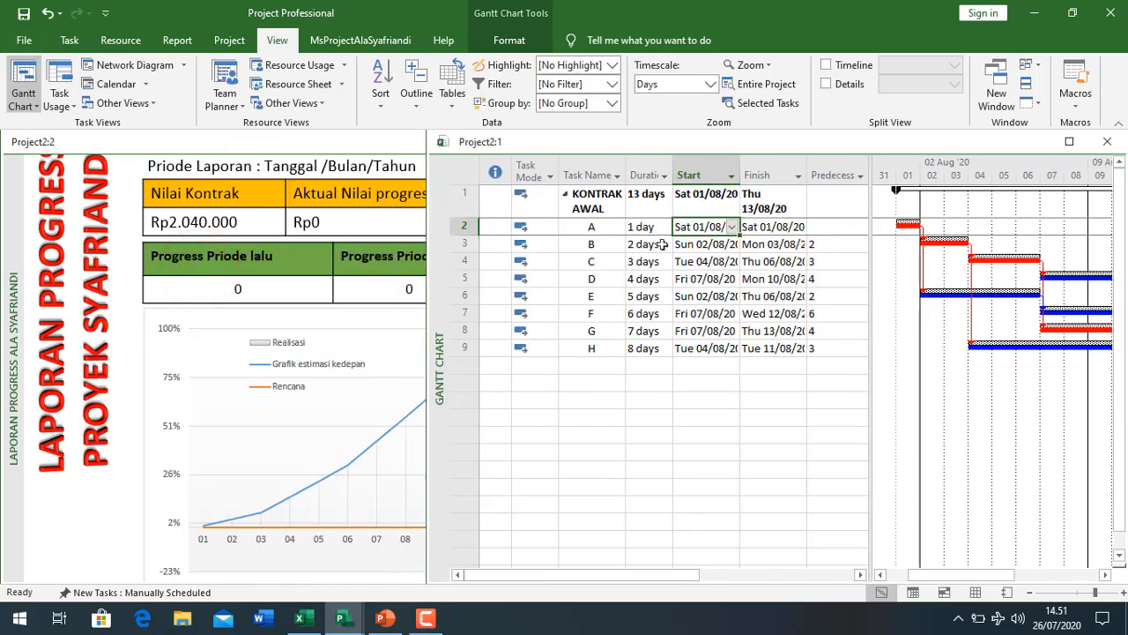
Step: Set task A's duration to 7 days
click(642, 227)
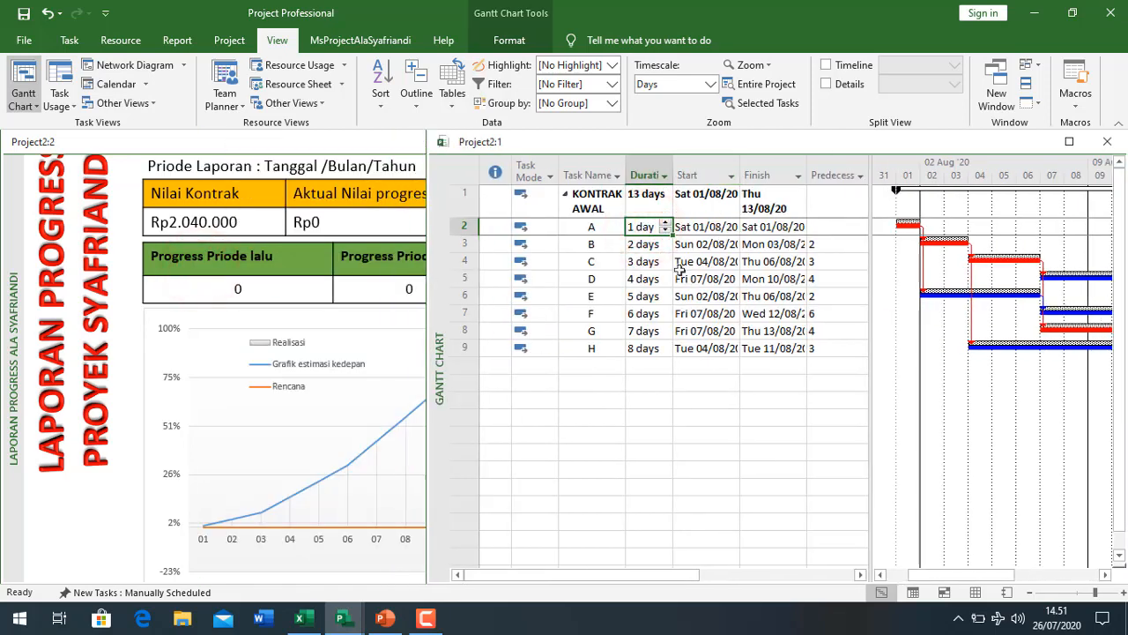
text(7)
key(Return)
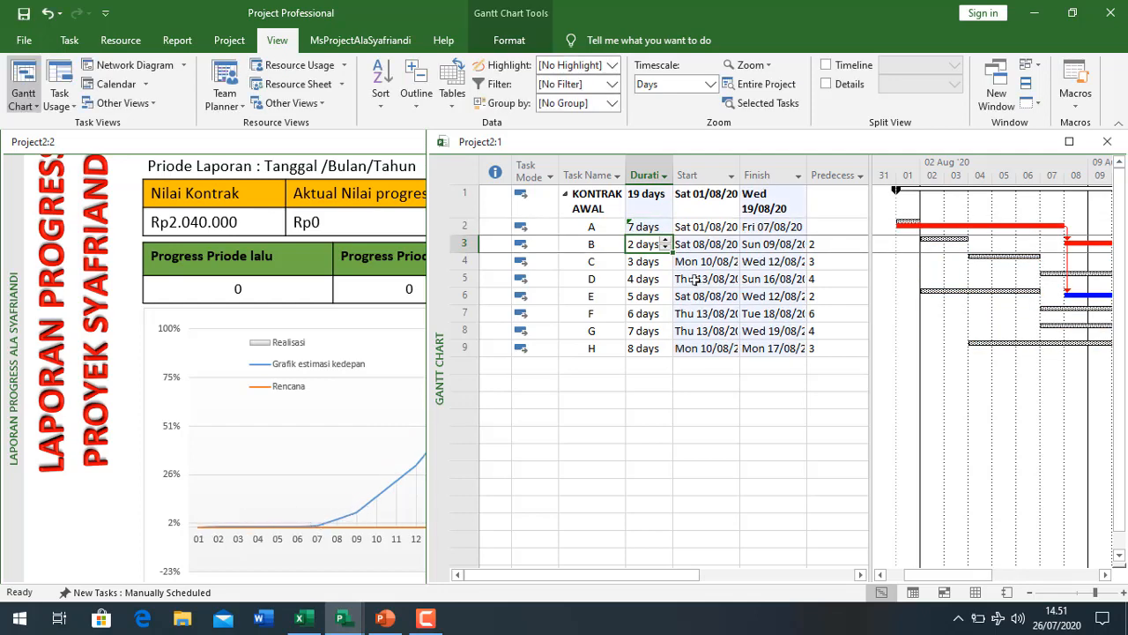
Step: Set task A's duration back to 1 day
click(646, 227)
text(1)
click(647, 263)
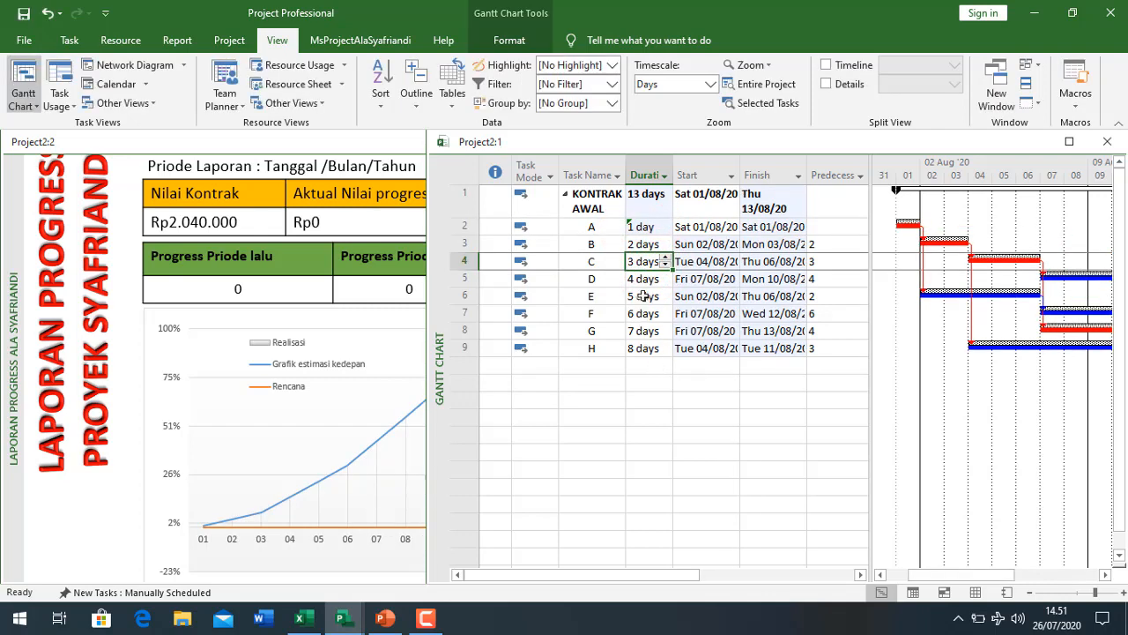
click(645, 280)
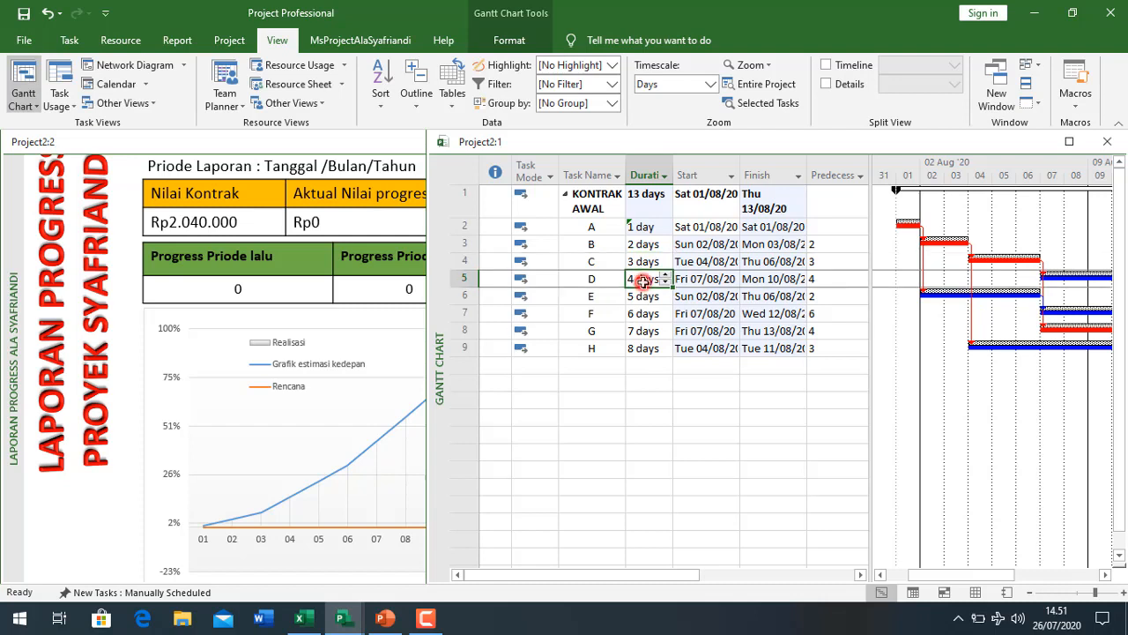
Step: Set task H's duration to 1 day and uncover the report's full S-curve beside the Gantt Chart
click(652, 349)
text(1)
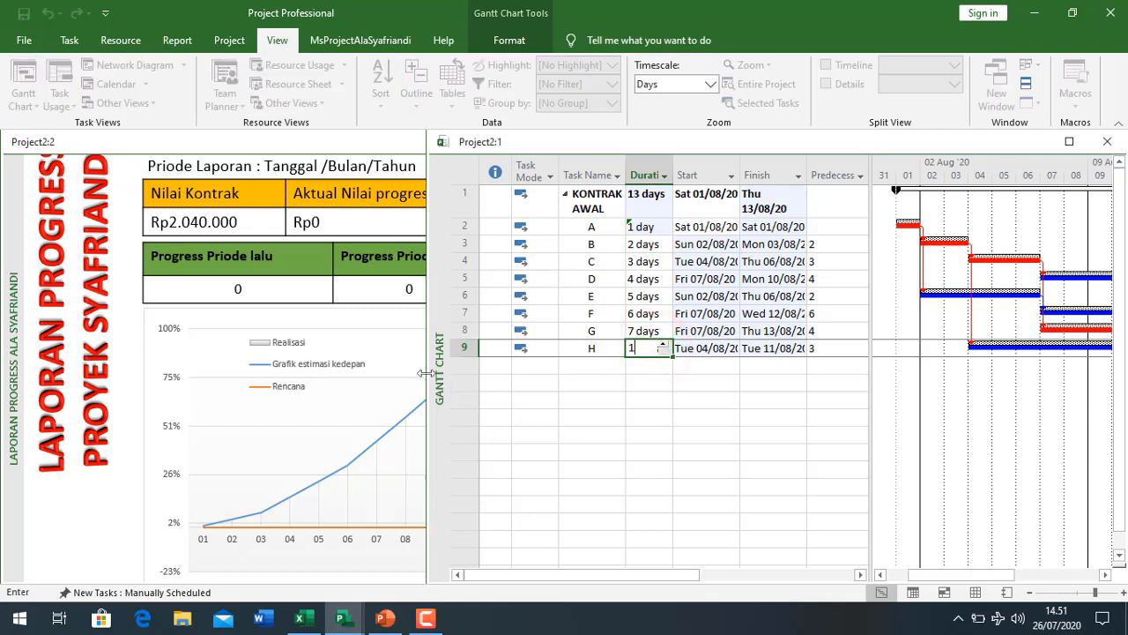
drag(425, 373, 591, 379)
key(Return)
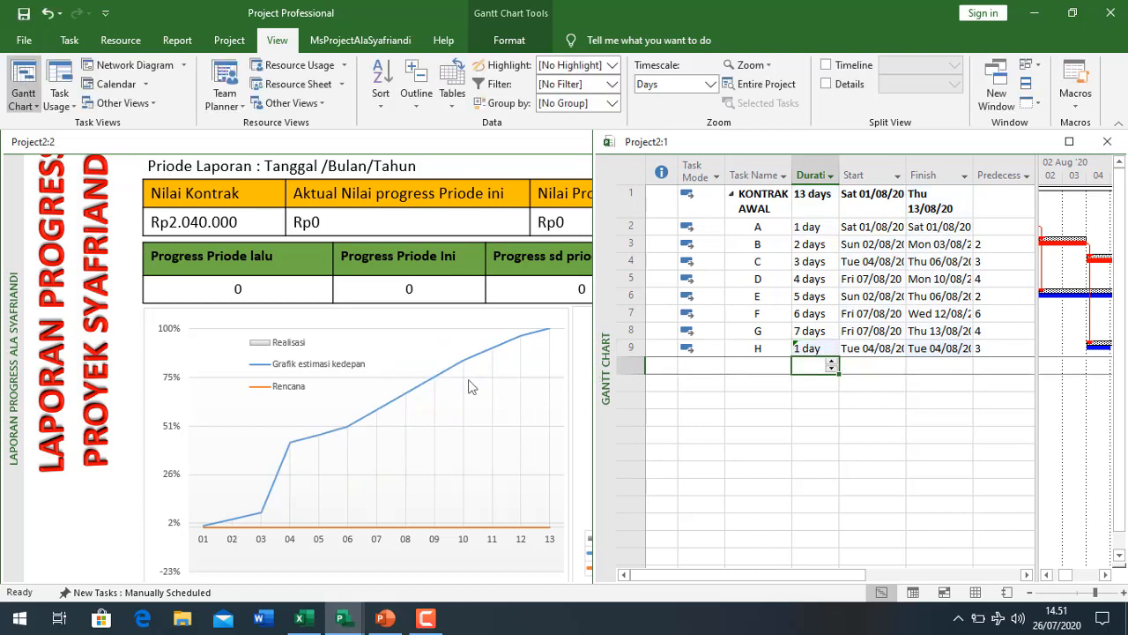
Step: Set task H's duration back to 8 days and compare the charts in the progress report
click(821, 348)
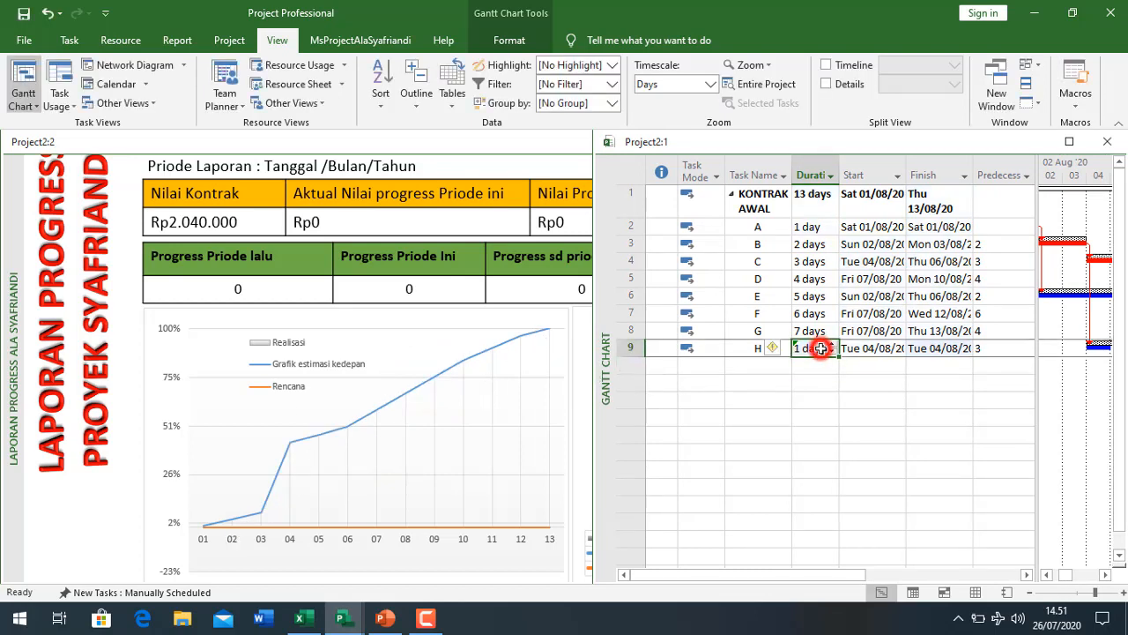
text(8)
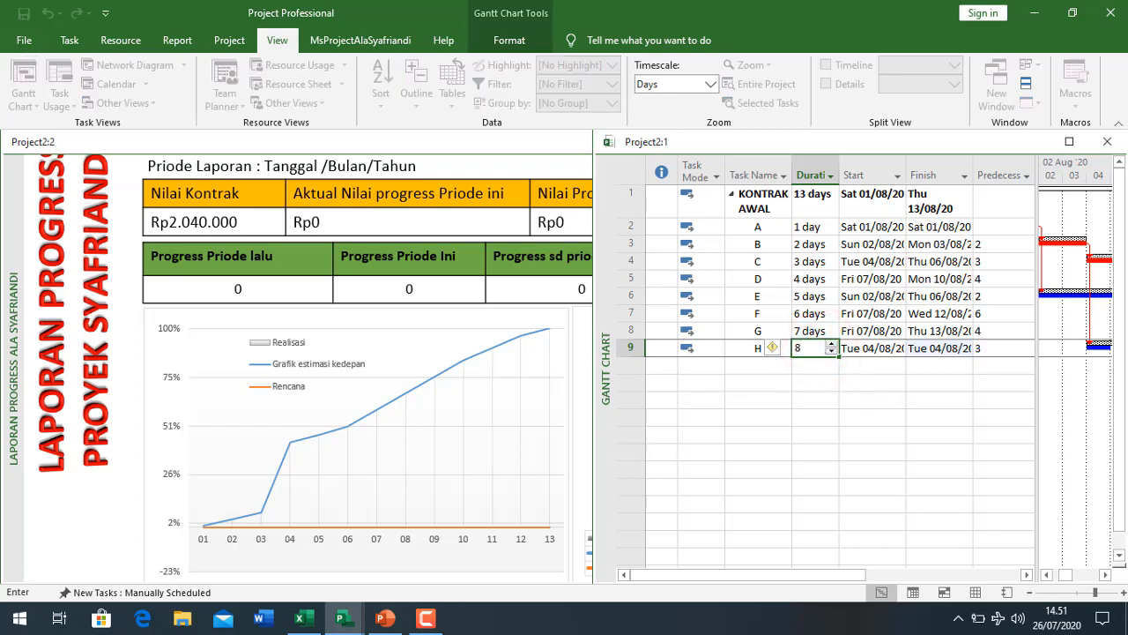
click(95, 541)
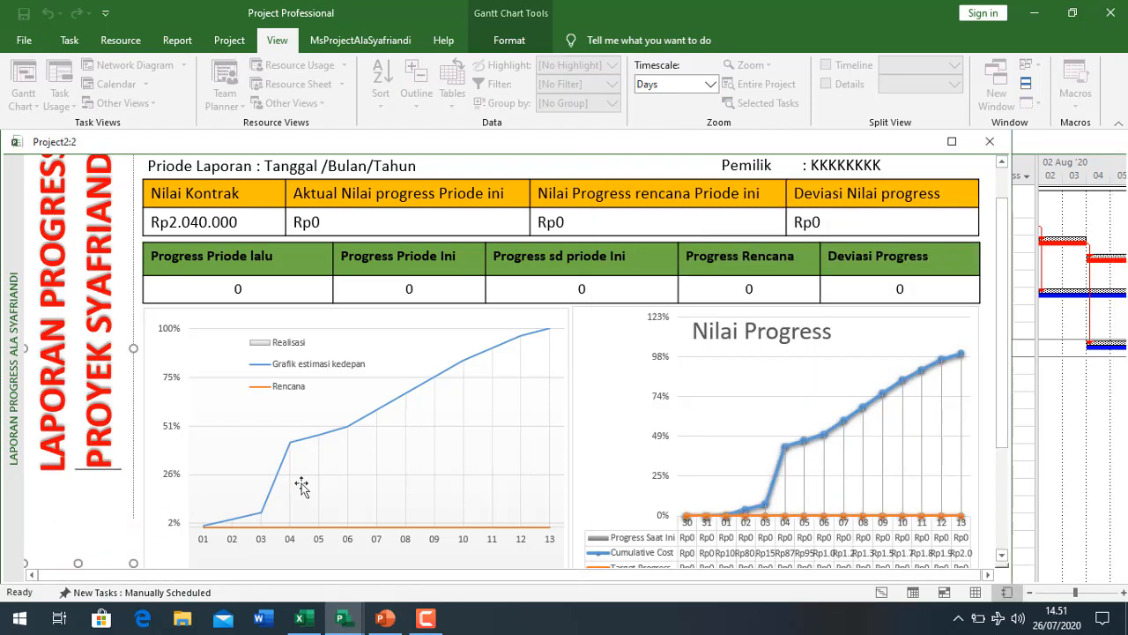
click(1026, 410)
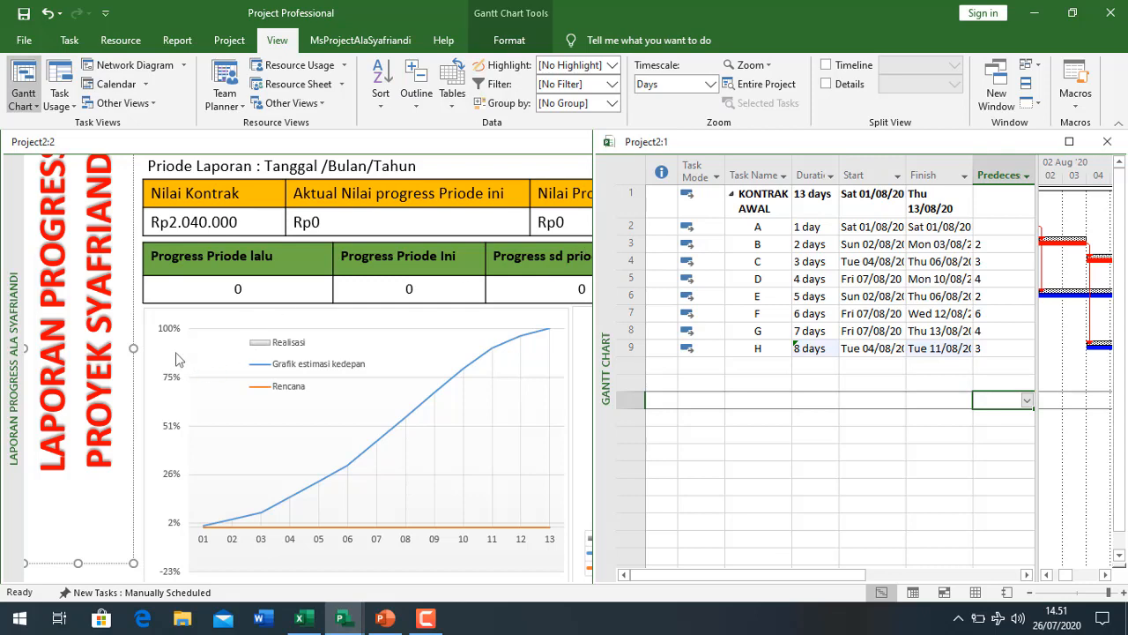
Step: Check the report's charts again, then widen the Gantt Chart window to show its whole task table and timeline
scroll(174, 365, down, 3)
scroll(80, 563, up, 1)
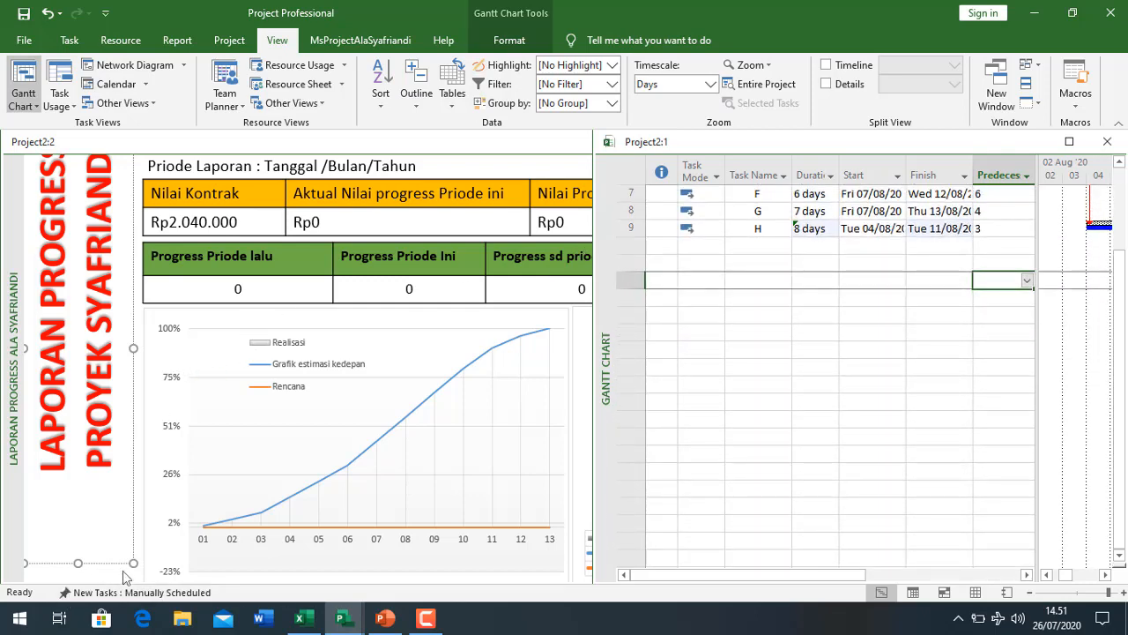
click(349, 424)
scroll(476, 428, down, 1)
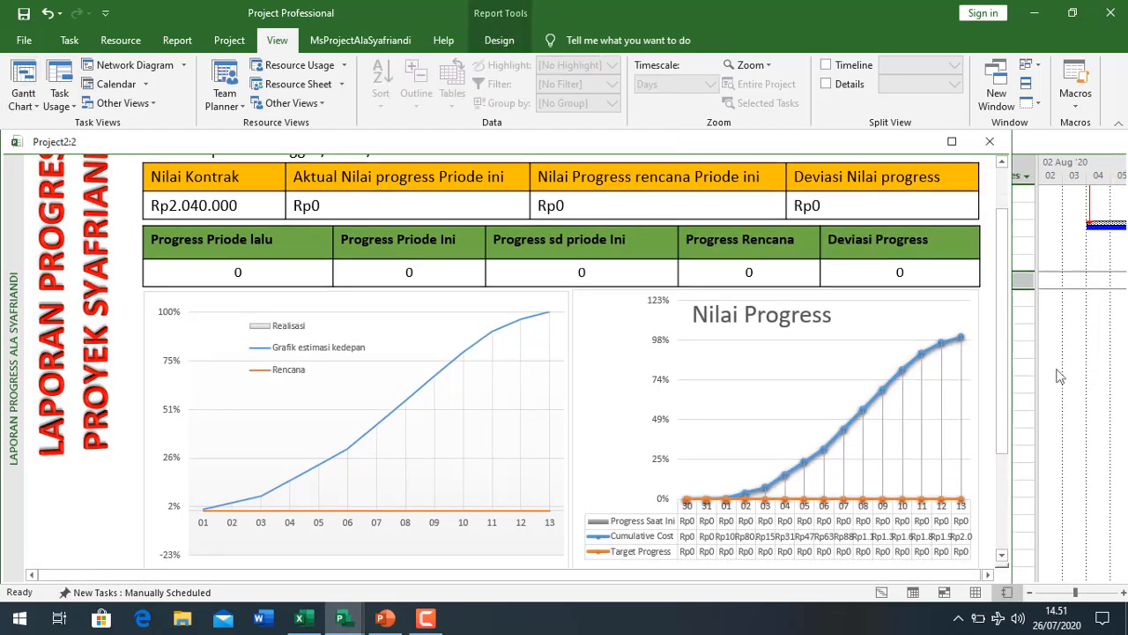
click(1031, 383)
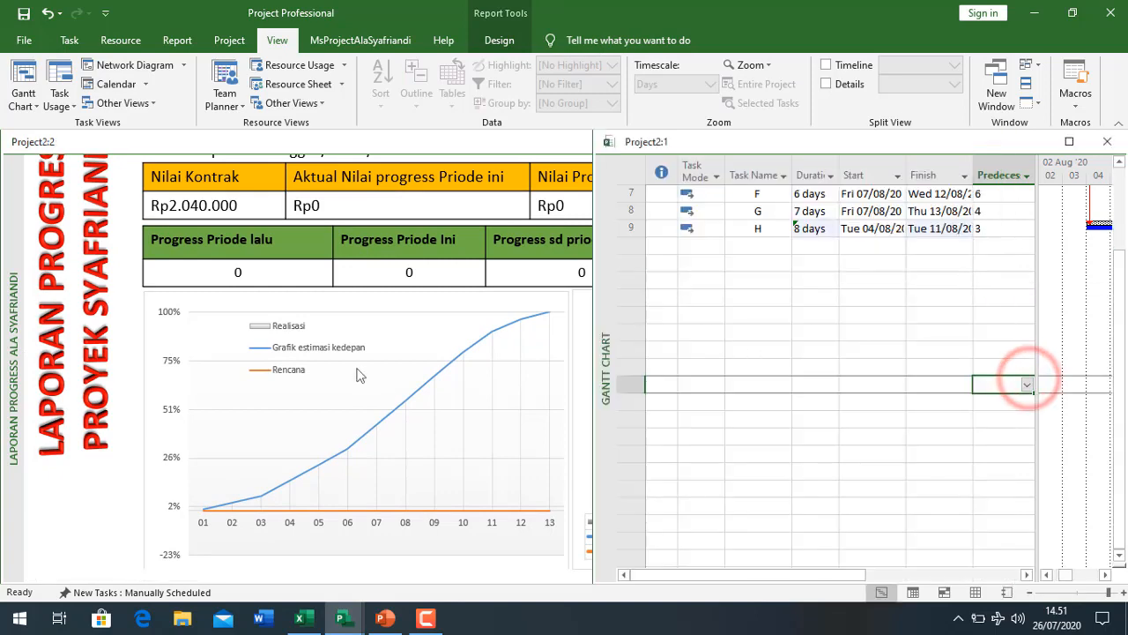
drag(599, 295, 231, 370)
scroll(365, 334, up, 2)
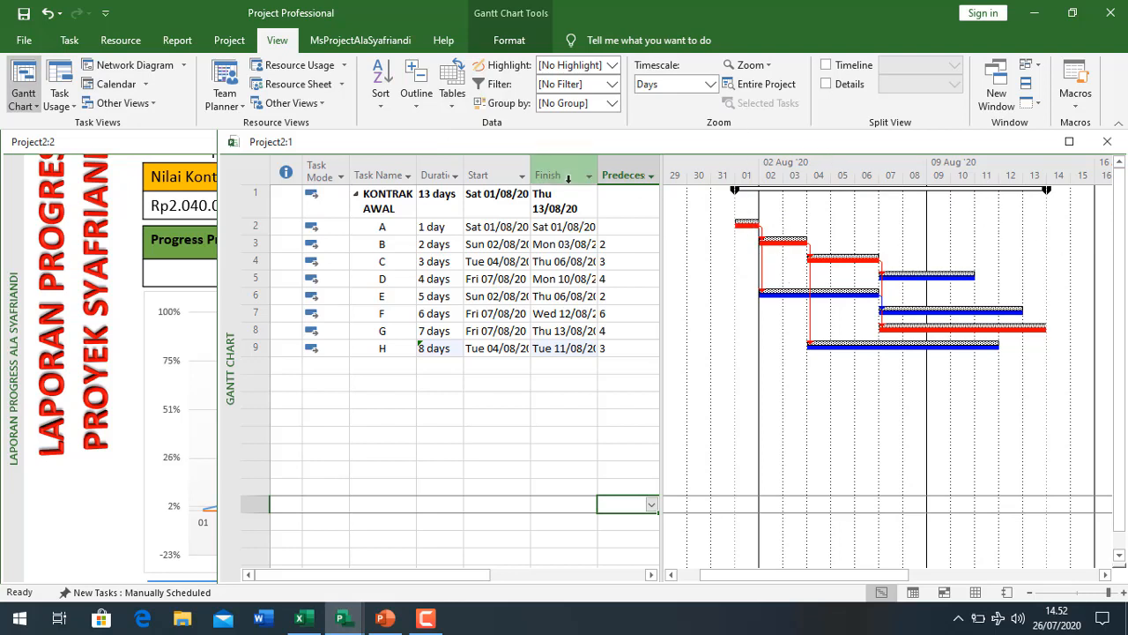
Step: Set the project's status date to Tue 04/08/2020 in the project information
drag(441, 224, 438, 348)
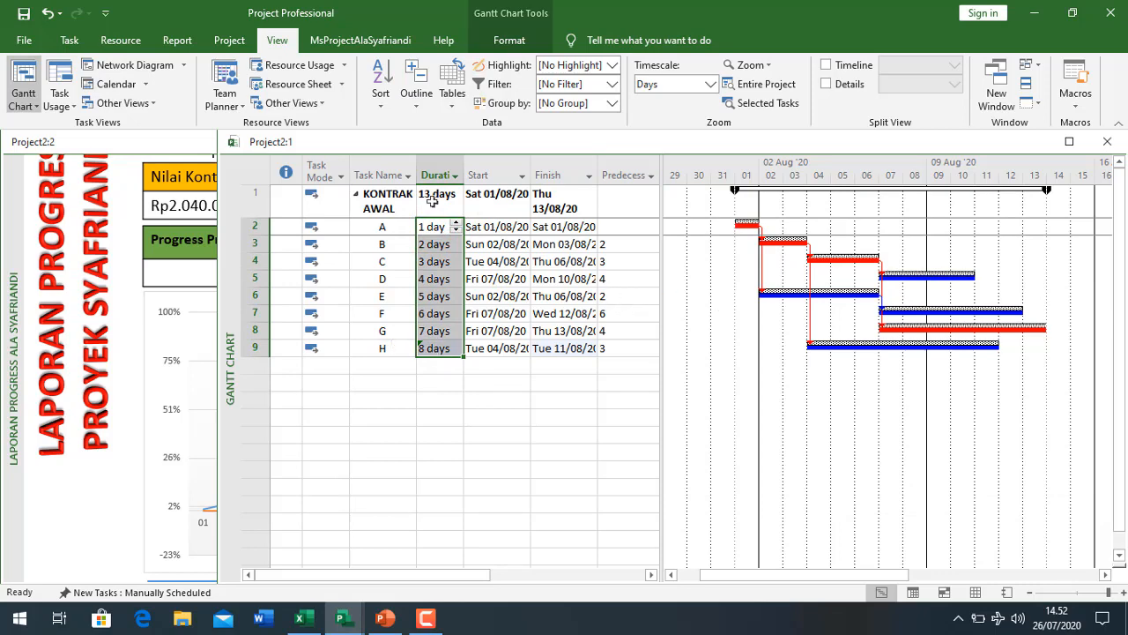
click(236, 42)
click(211, 90)
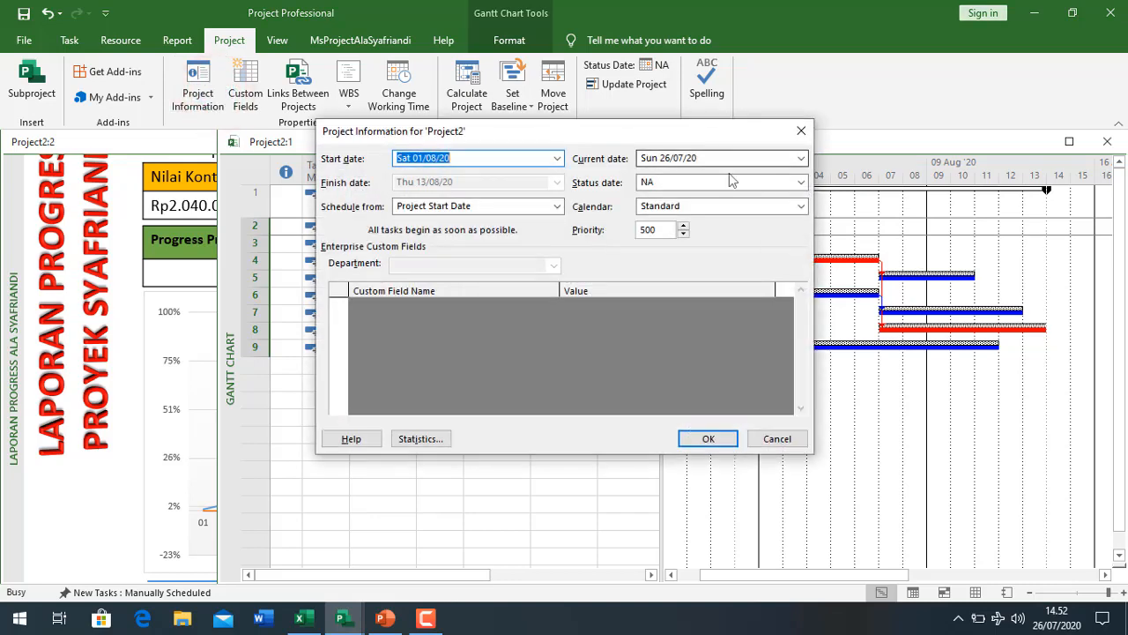
click(801, 182)
click(797, 201)
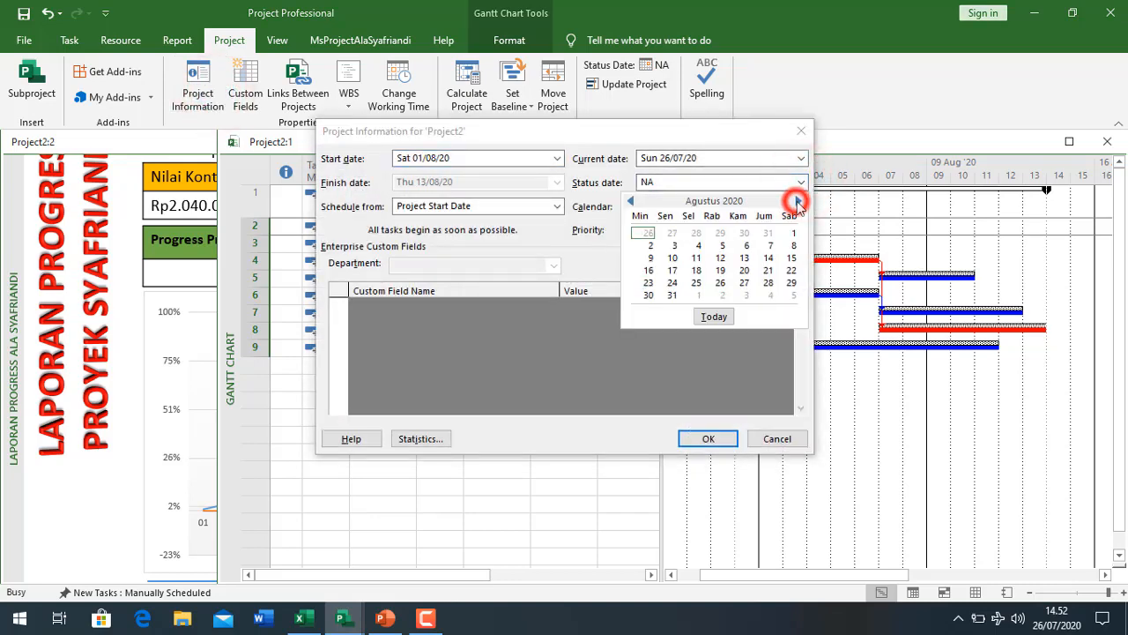
click(698, 246)
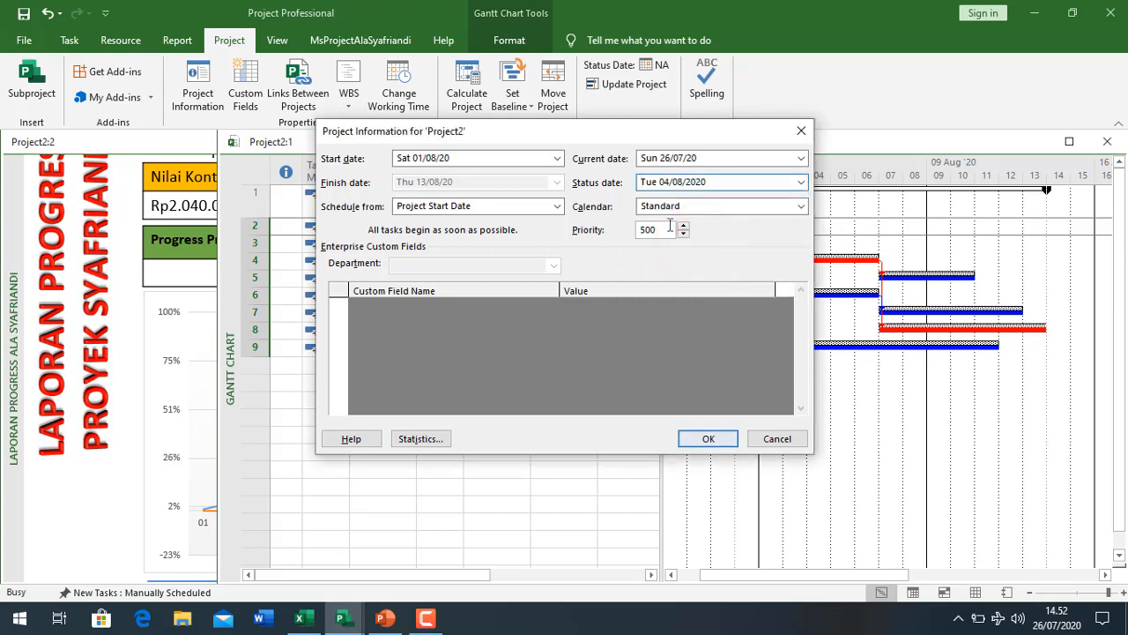
click(708, 438)
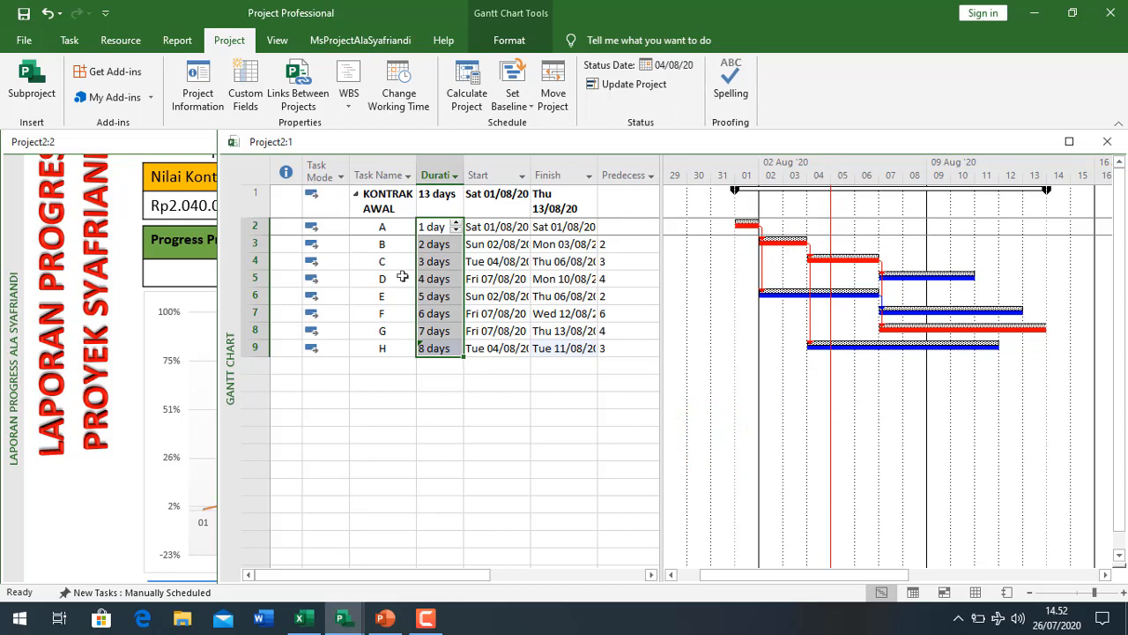
Step: Apply the Tracking table to the Gantt Chart and narrow its Task Name column
click(369, 230)
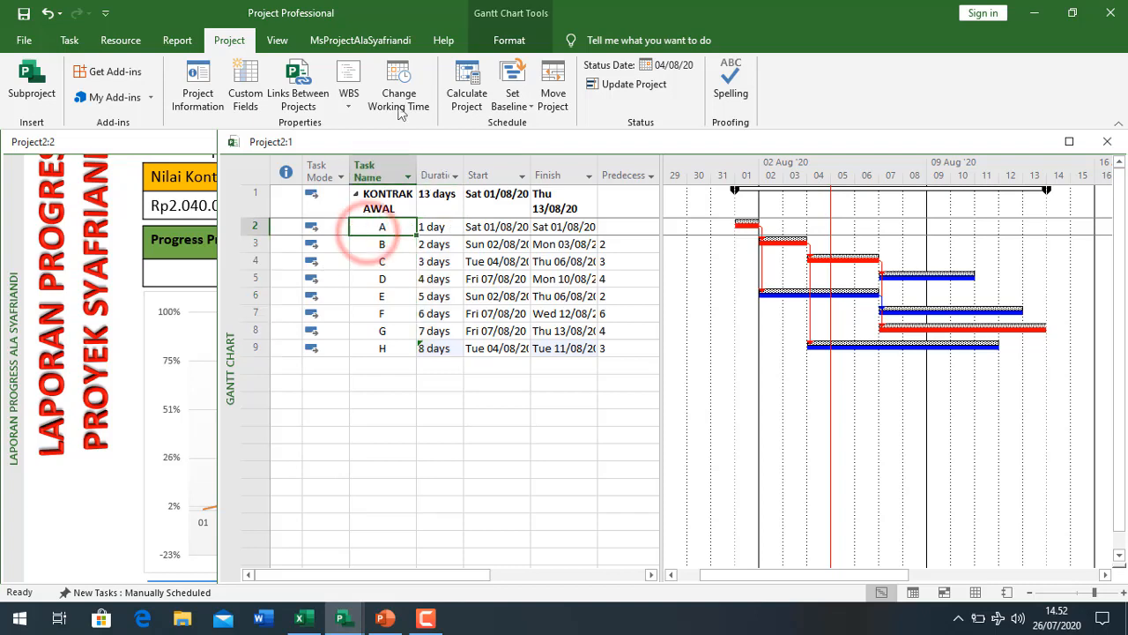
click(291, 44)
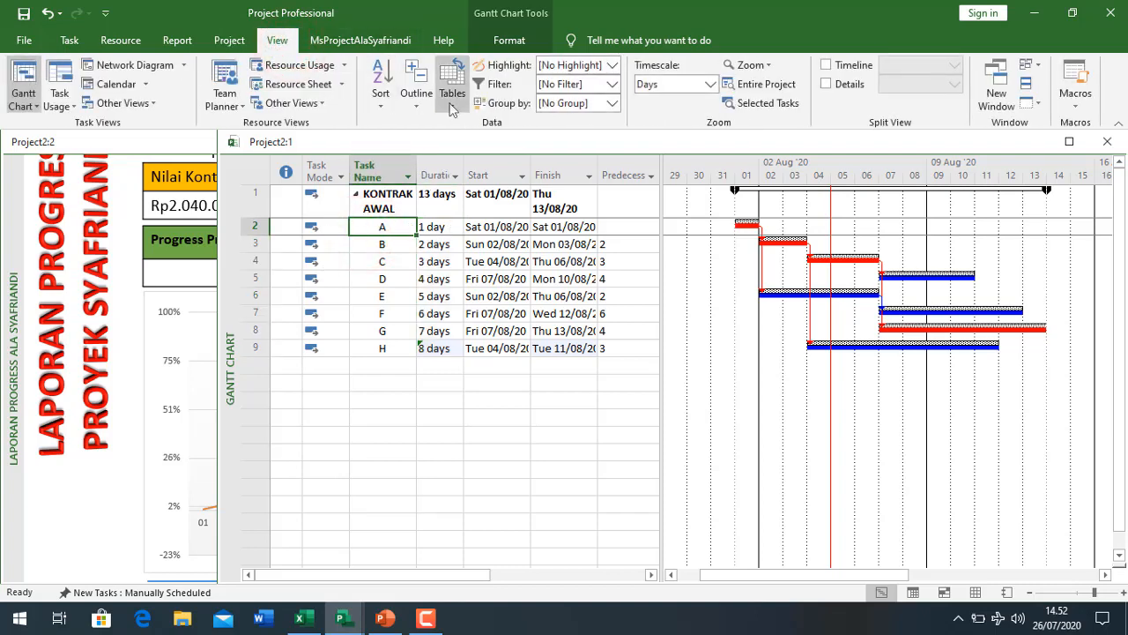
click(452, 104)
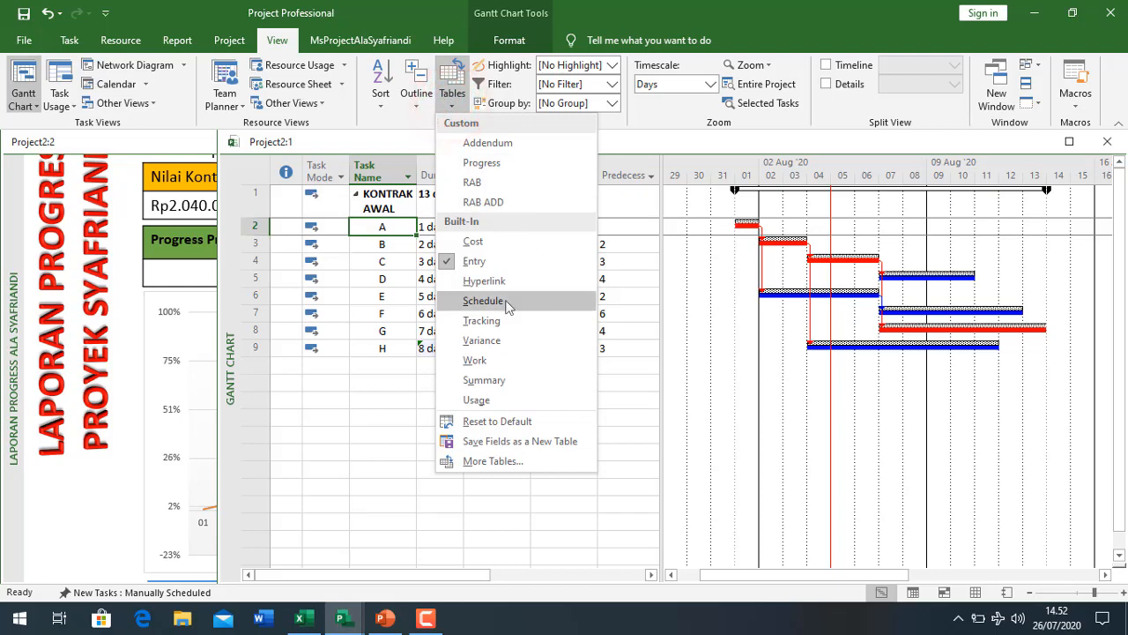
click(498, 324)
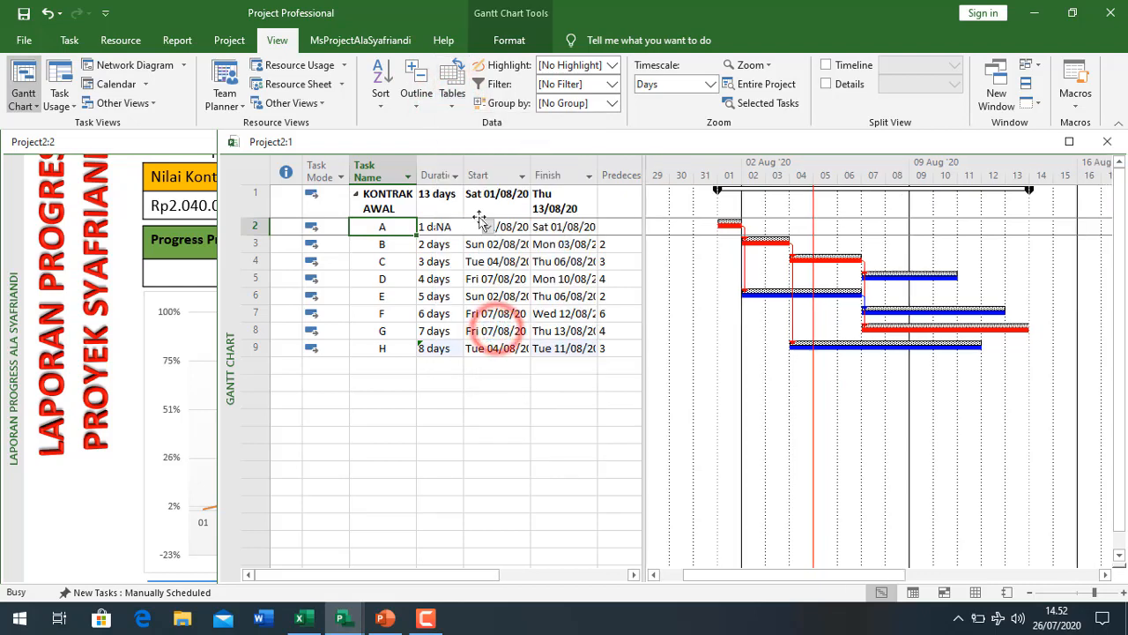
drag(372, 164, 342, 163)
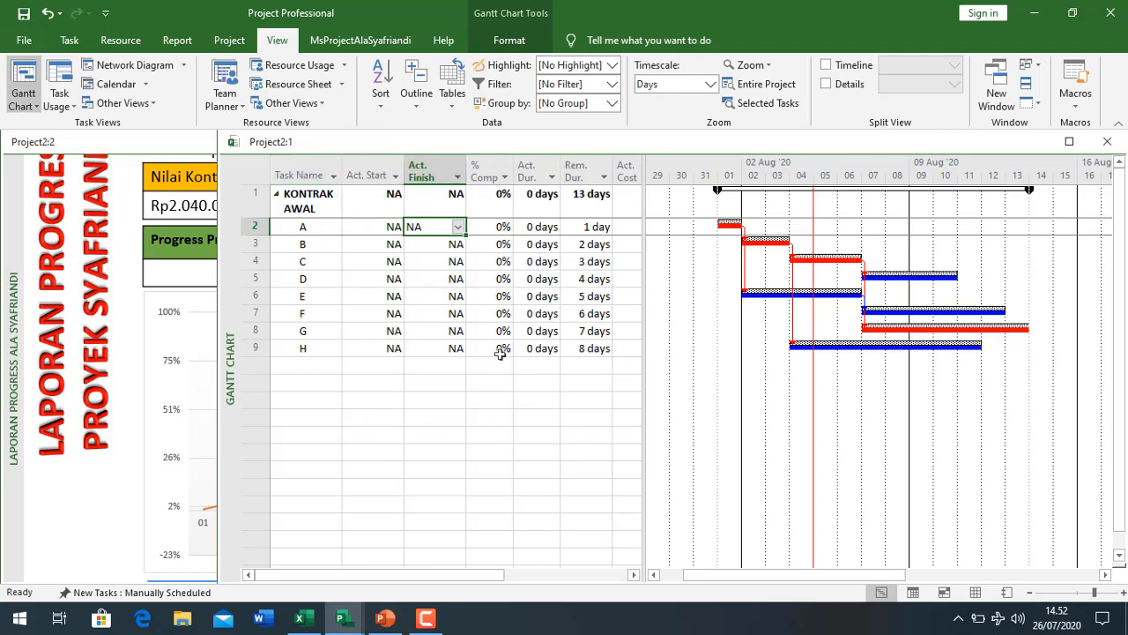
Step: Set task A's actual start to Sun 02/08/20
click(310, 228)
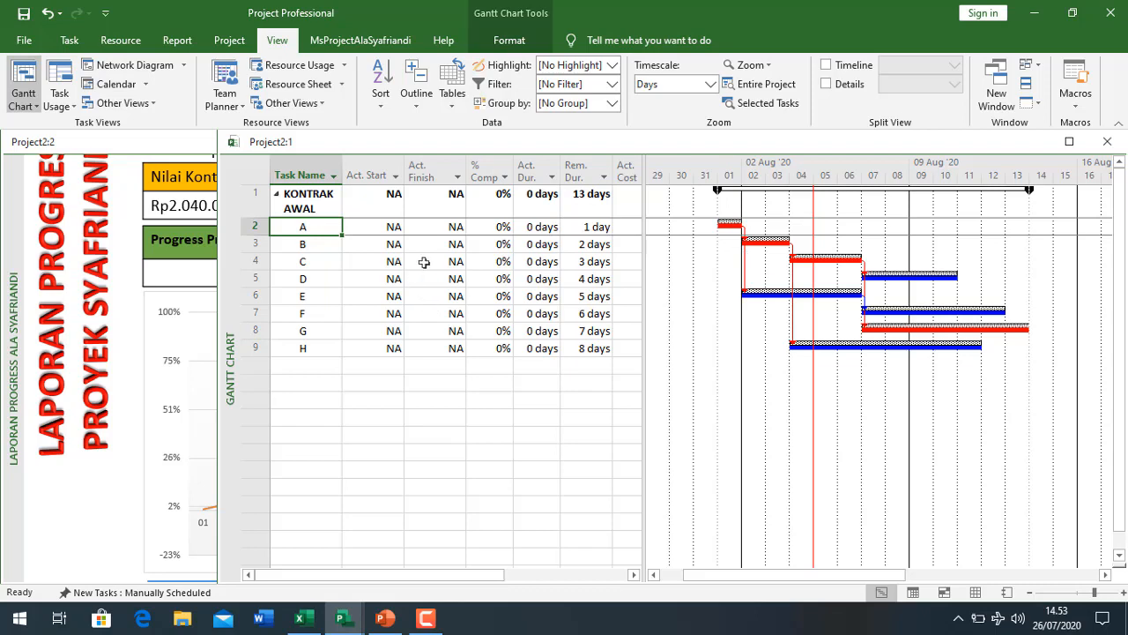
click(390, 228)
click(396, 227)
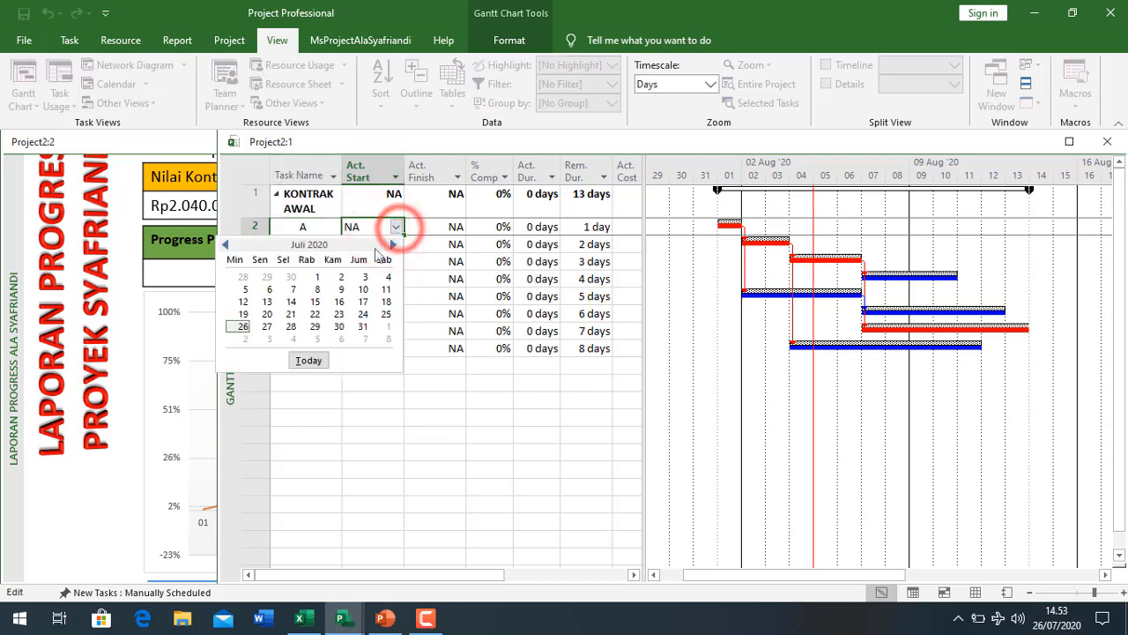
click(393, 244)
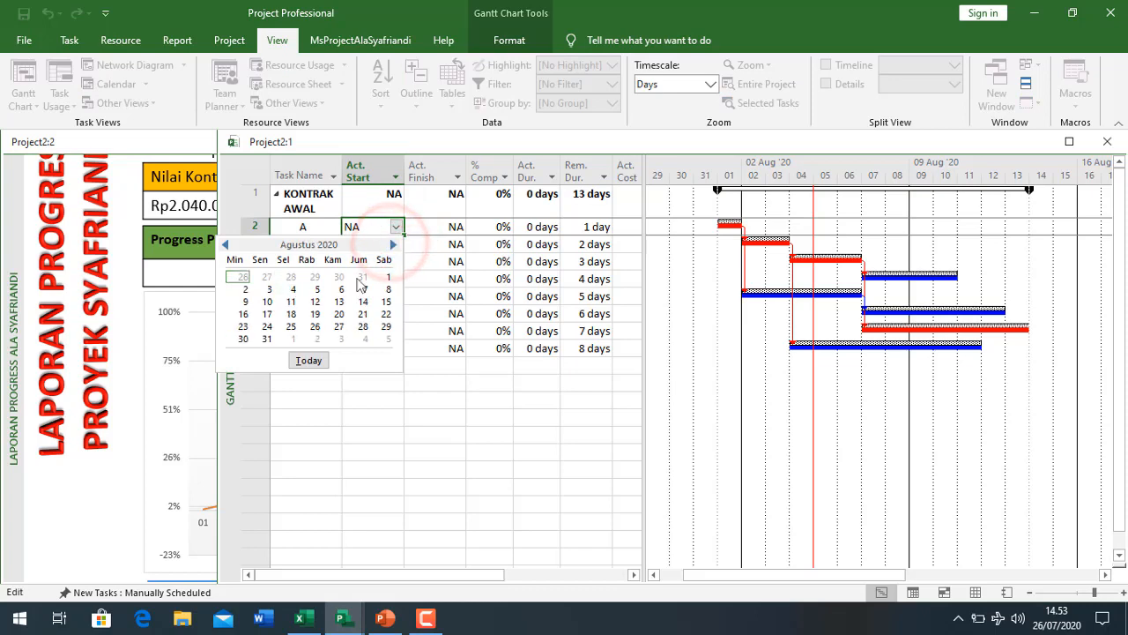
click(245, 289)
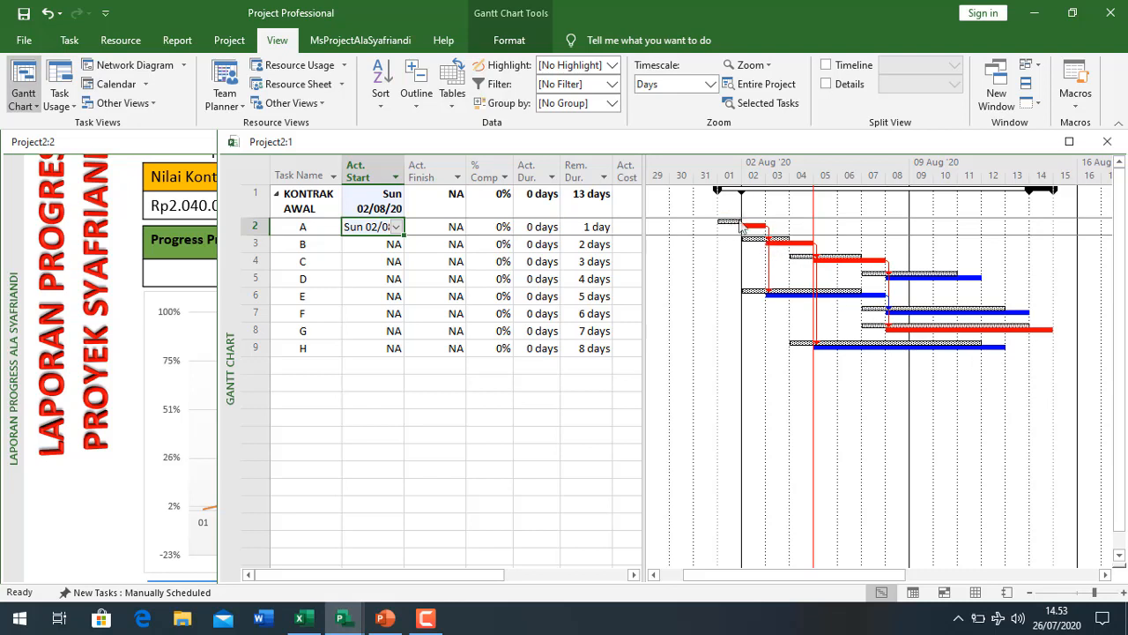
Step: Set task A's actual duration to 1 day and check its percent complete
click(536, 226)
click(551, 223)
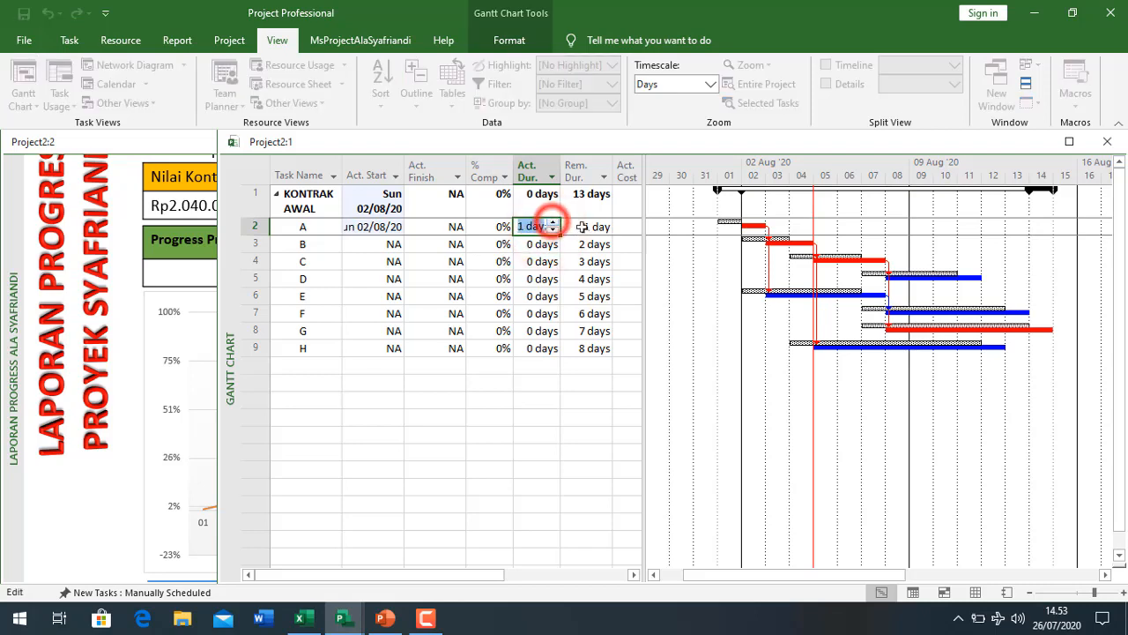
click(582, 227)
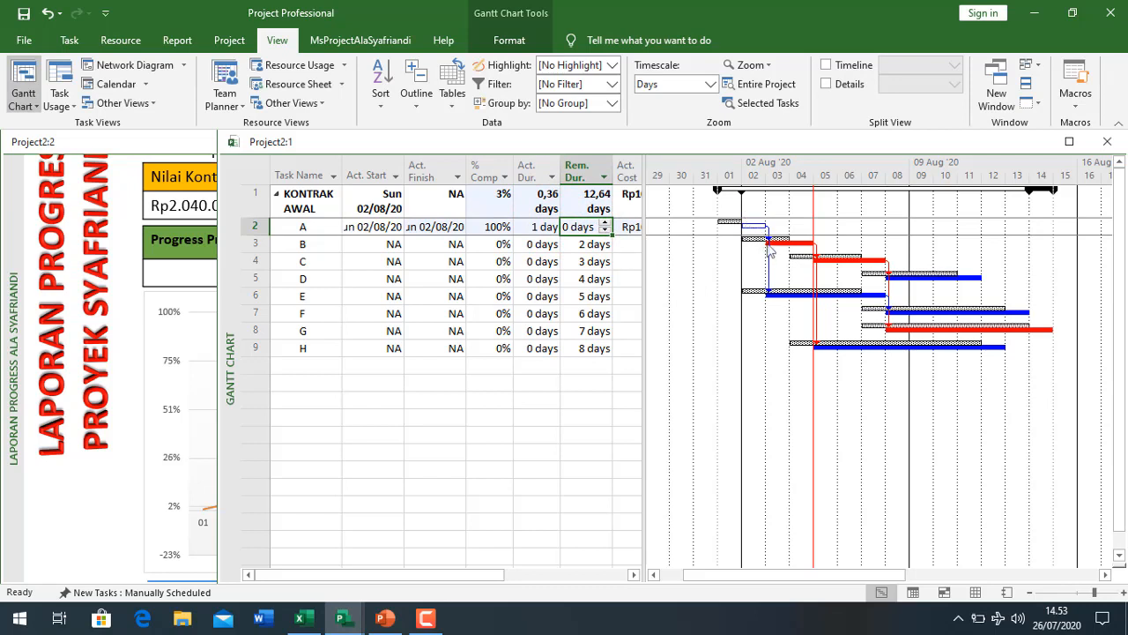
click(491, 227)
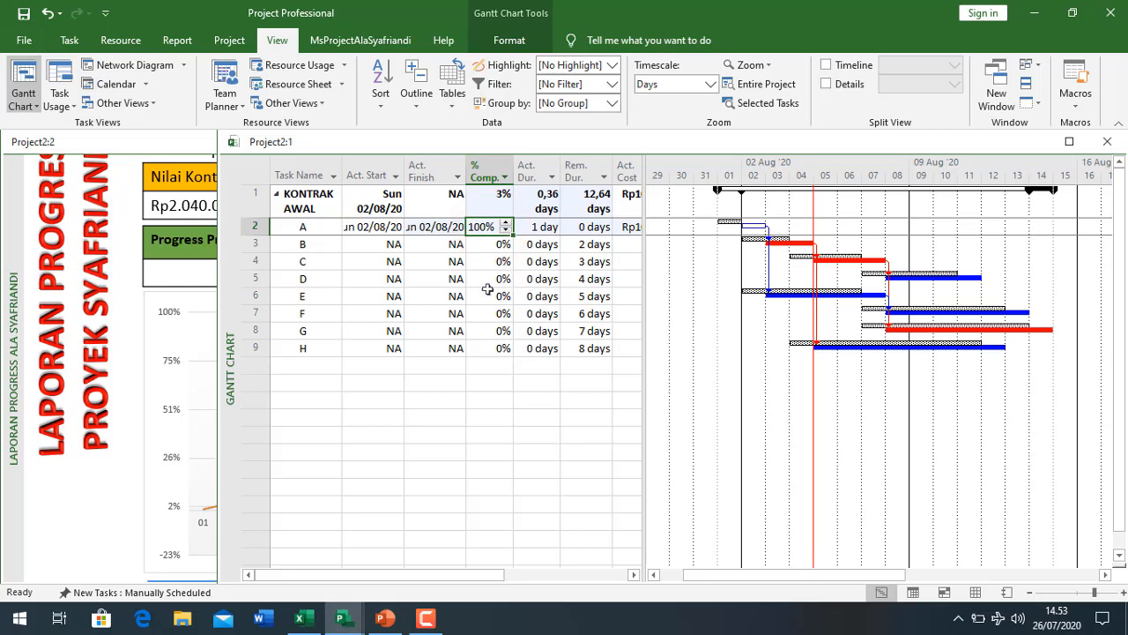
Step: Set task B's actual duration to 2 days
click(302, 245)
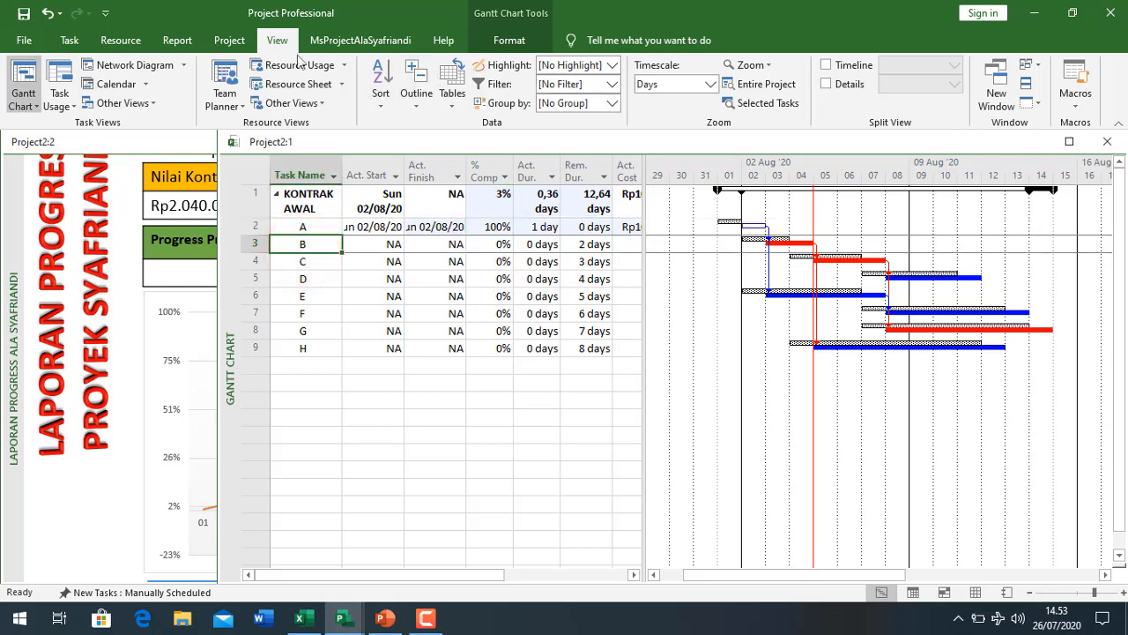
click(547, 244)
click(552, 239)
click(553, 239)
click(575, 243)
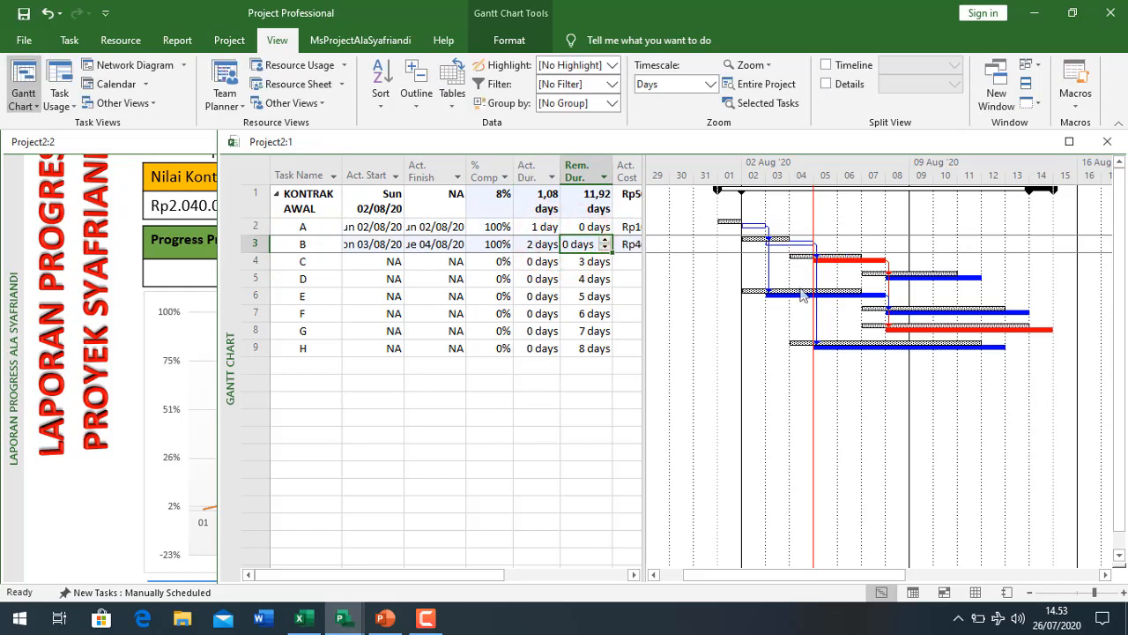
Step: Set task E's actual start to Tue 04/08/20 and its actual duration to 1 day
click(315, 260)
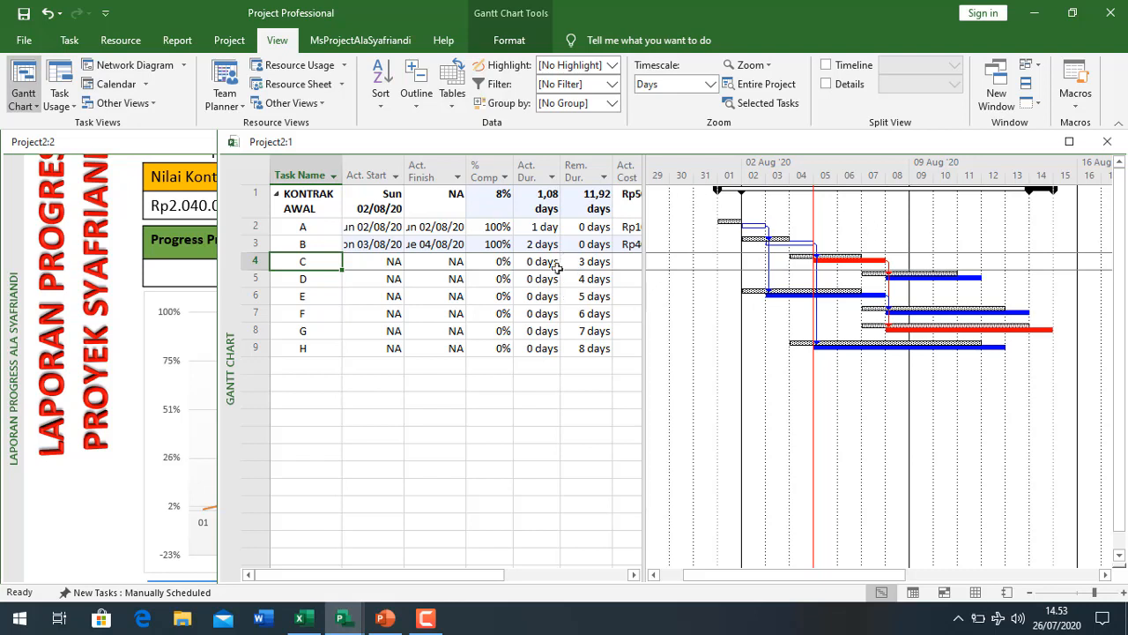
click(315, 295)
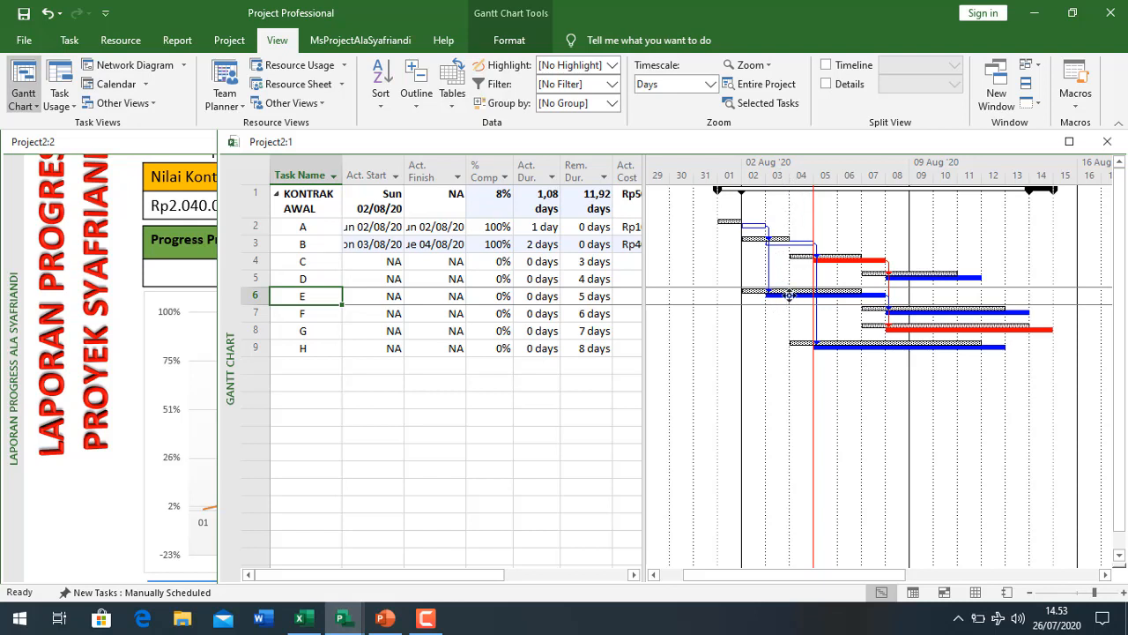
click(377, 297)
click(394, 297)
click(393, 314)
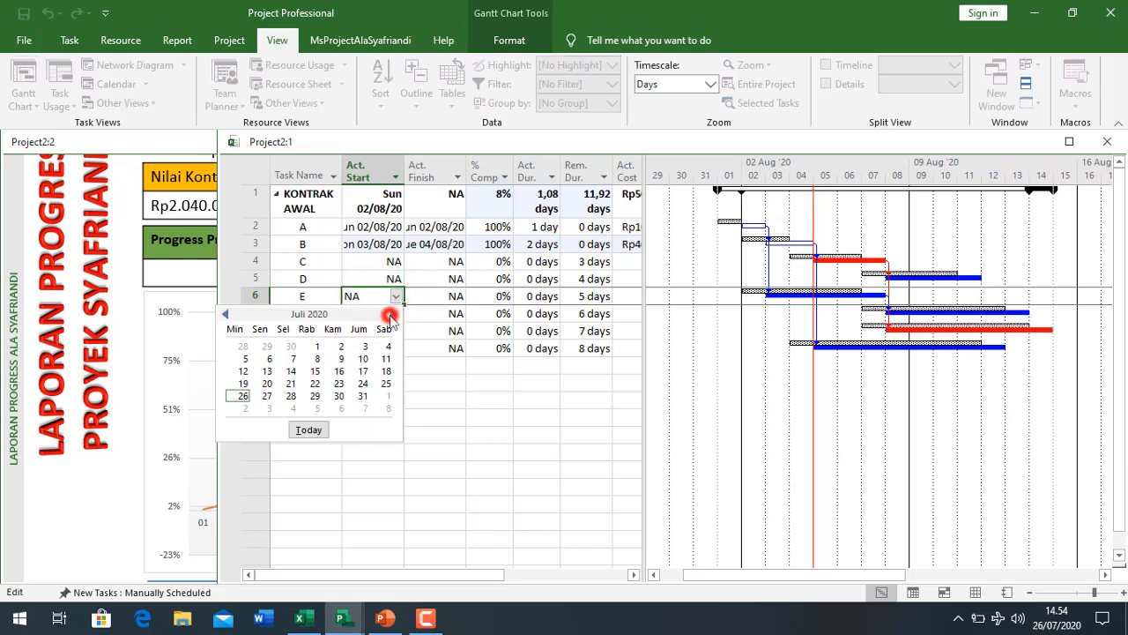
click(293, 359)
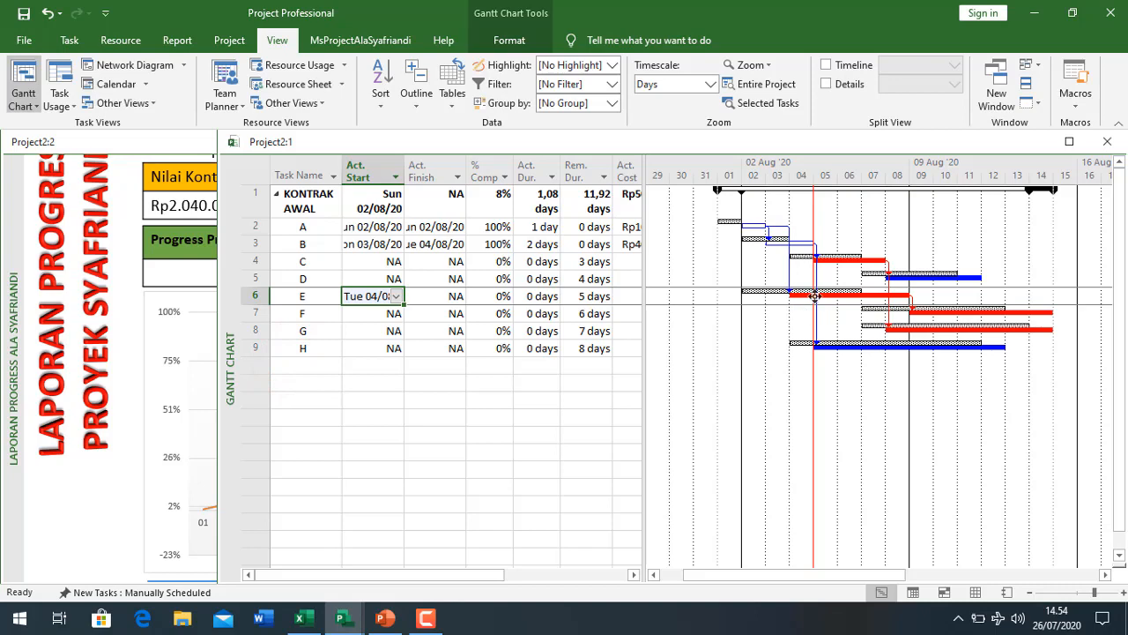
click(532, 296)
click(553, 292)
click(589, 296)
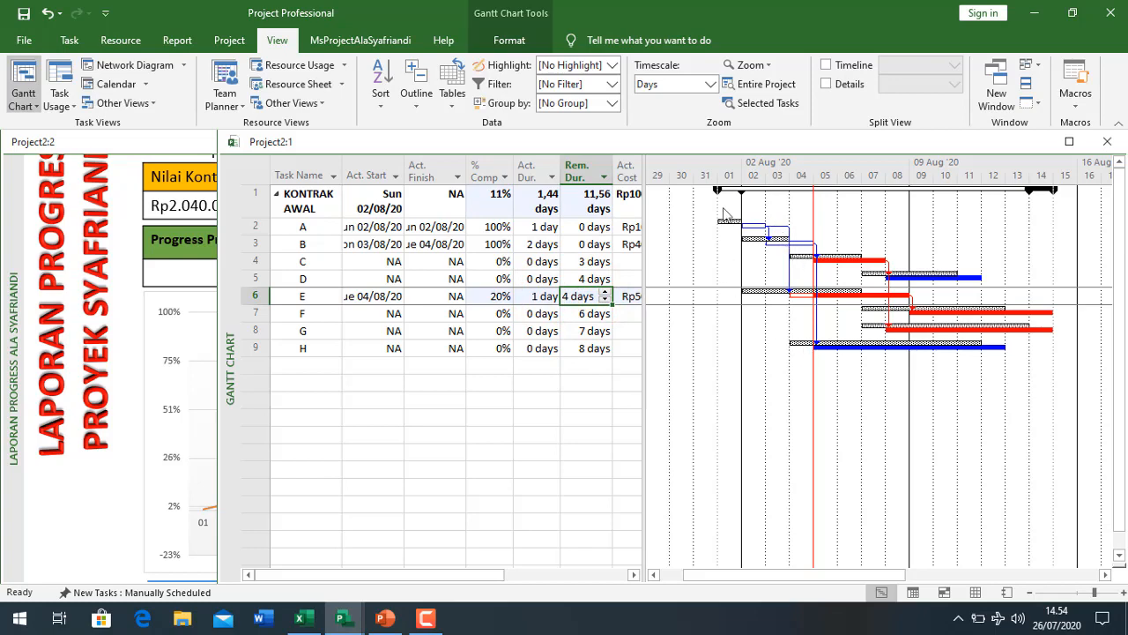
Step: Replace the report in the Project2:2 window with the Gantt Chart and widen its table area to show all tracking columns
click(131, 355)
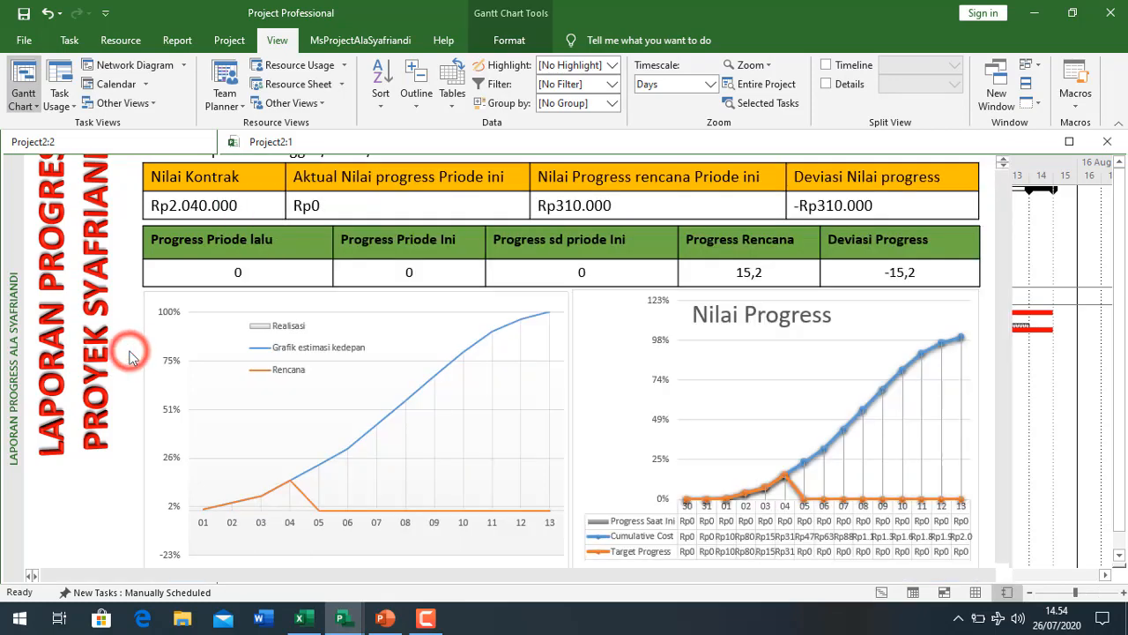
click(24, 78)
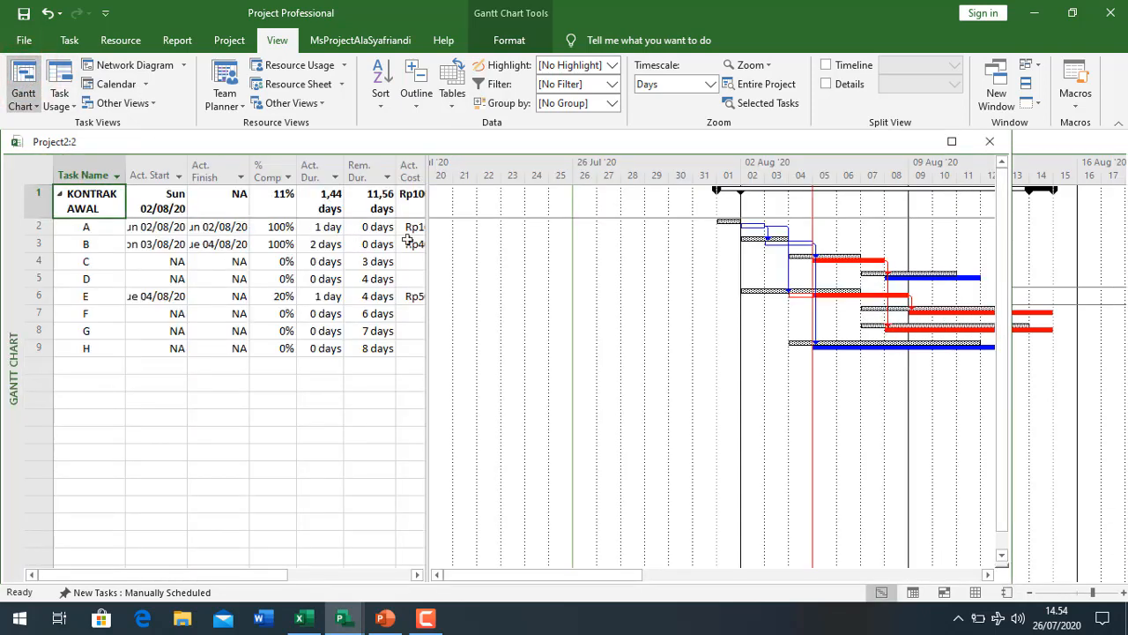
drag(426, 231, 617, 272)
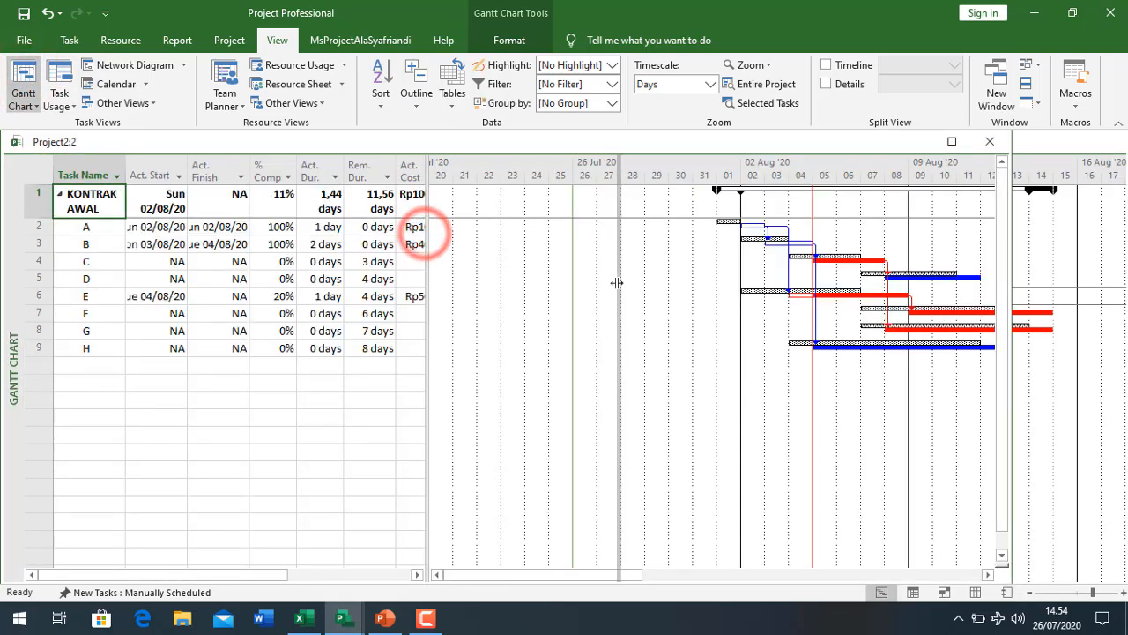
click(1051, 261)
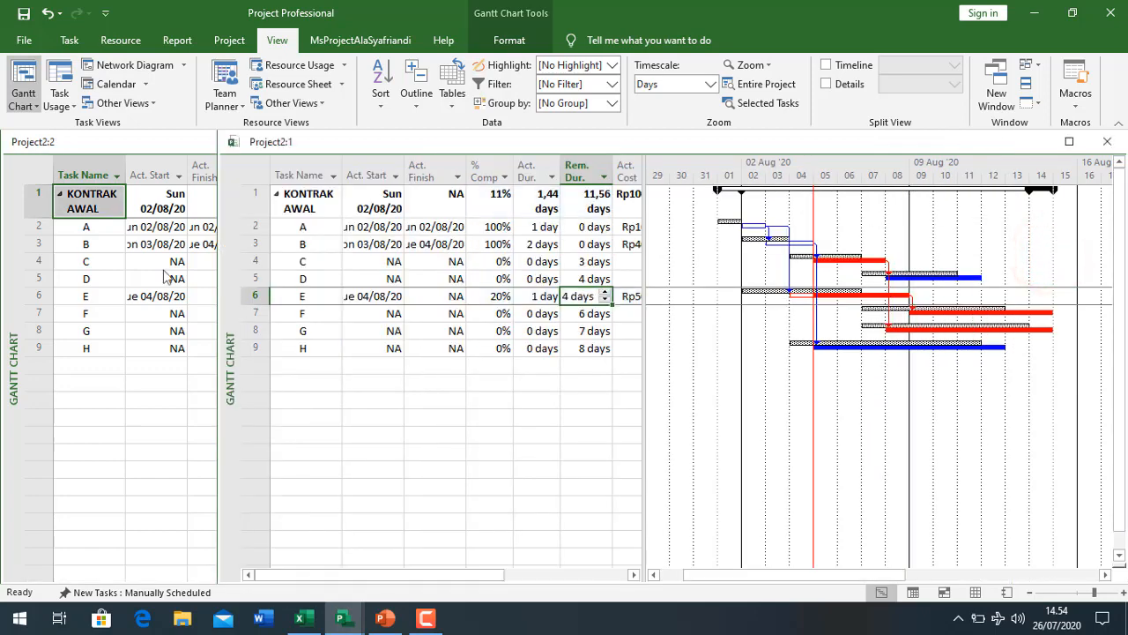
click(162, 263)
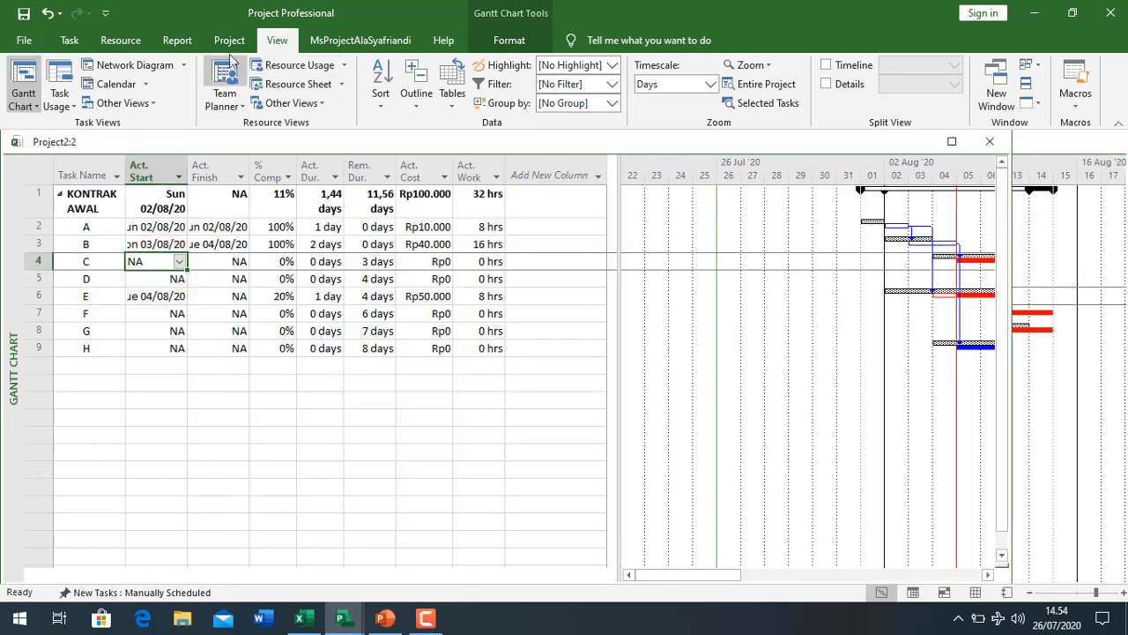
Step: Apply the custom Progress table to the Project2:2 Gantt Chart and resize the windows to show both tables side by side
click(451, 97)
click(483, 162)
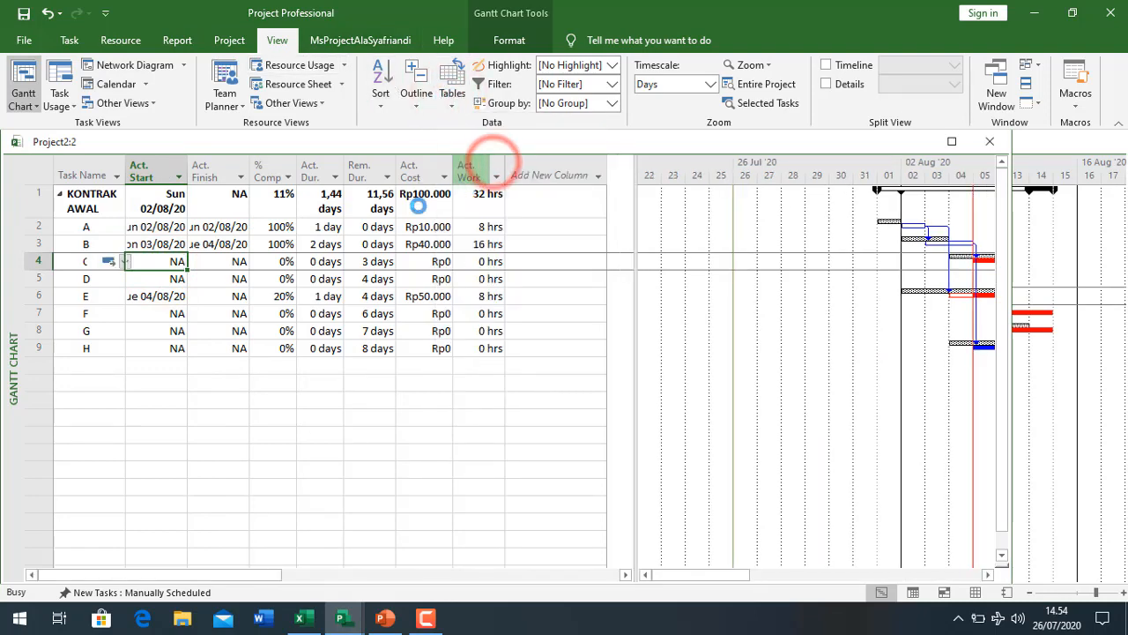
mouse_move(1011, 255)
mouse_down()
mouse_move(783, 282)
mouse_move(728, 312)
mouse_up()
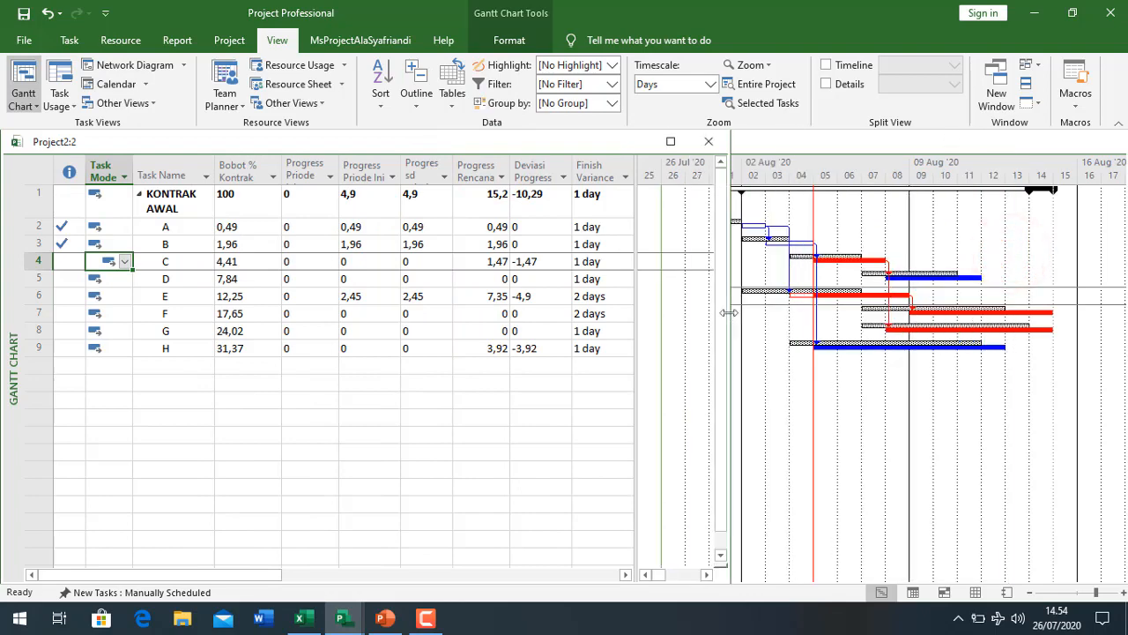
click(823, 289)
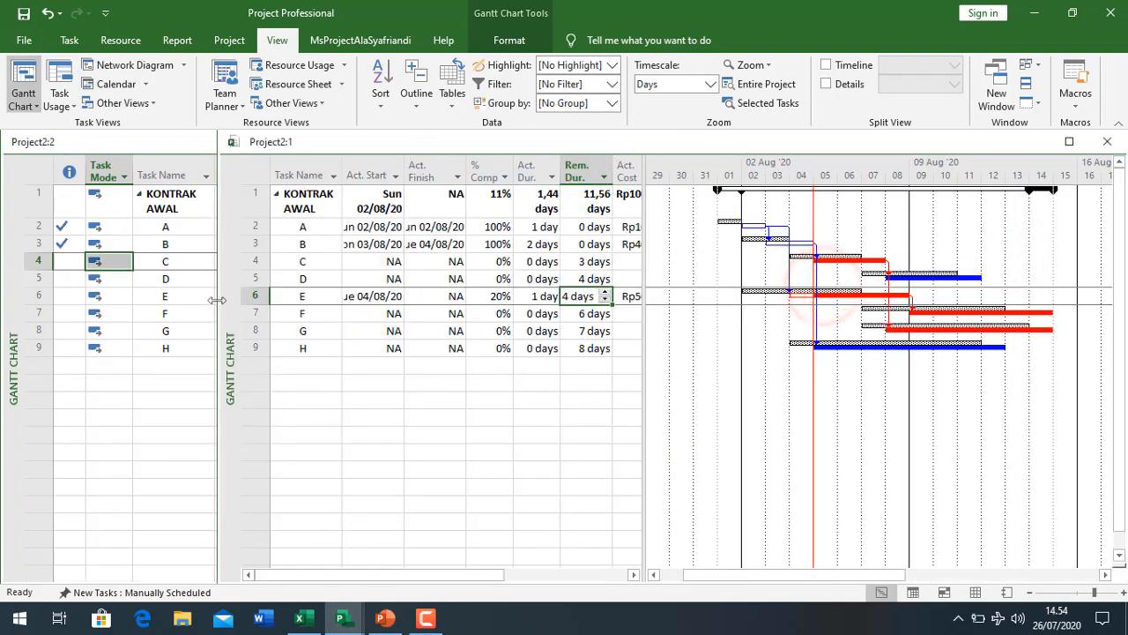
drag(216, 300, 480, 297)
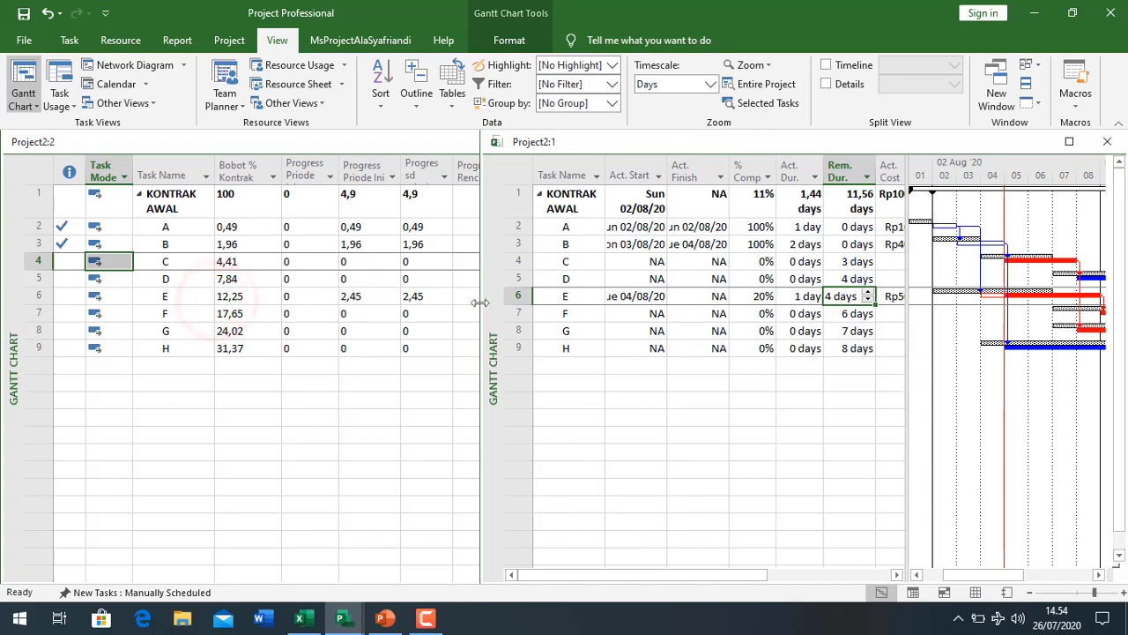
Step: Narrow the Task Name and Bobot % Kontrak columns of the Progress table
click(370, 212)
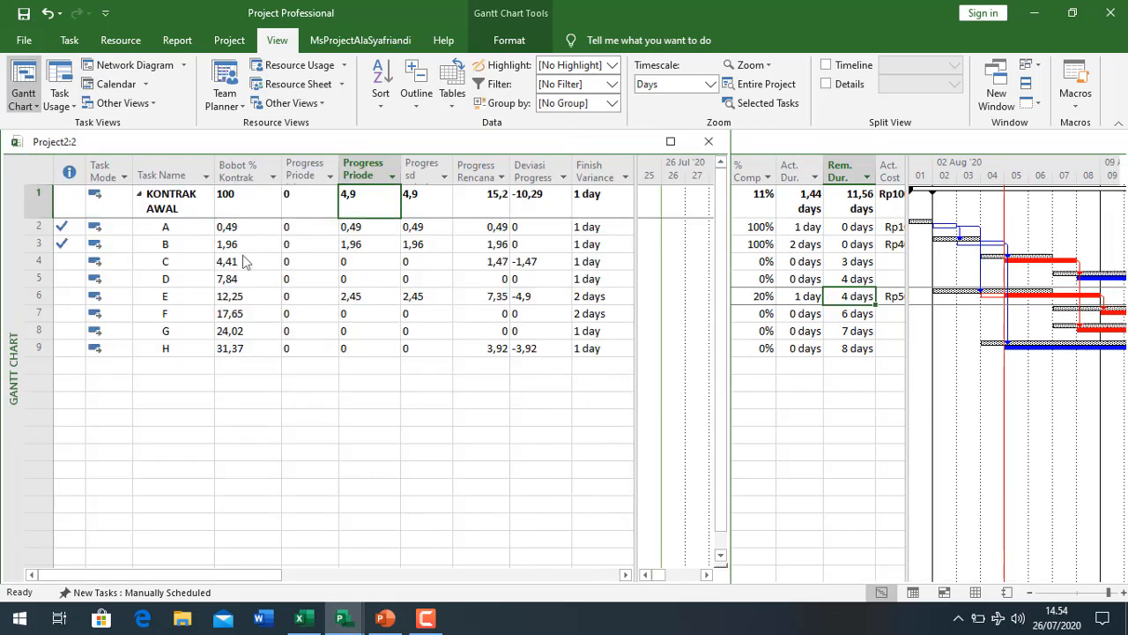
mouse_move(213, 171)
mouse_down()
mouse_move(194, 181)
mouse_move(233, 177)
mouse_up()
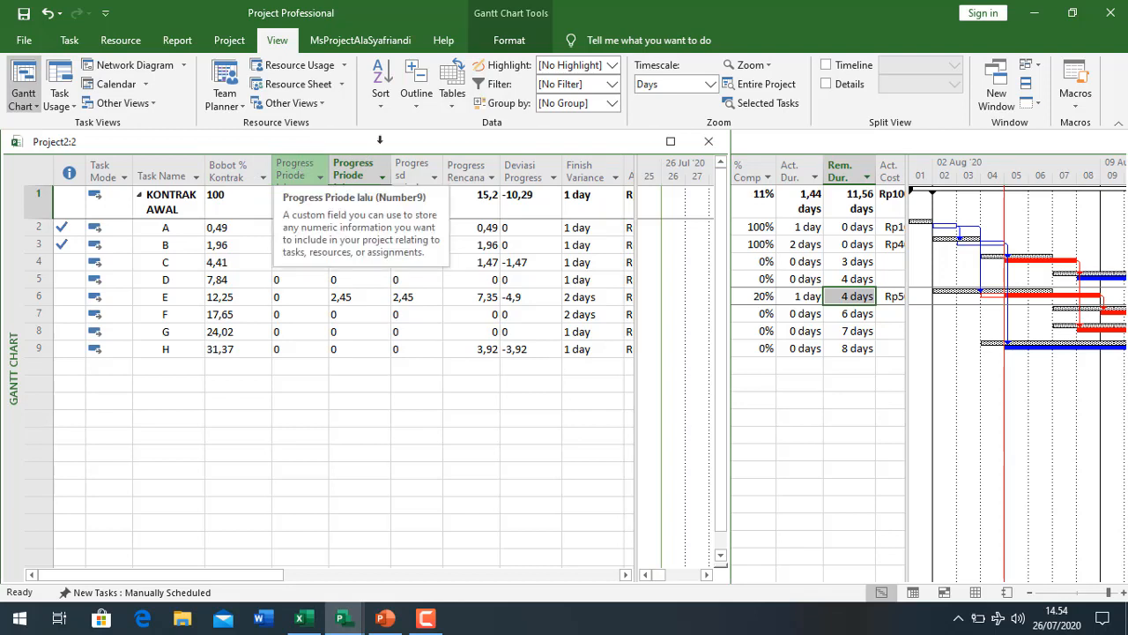
click(453, 96)
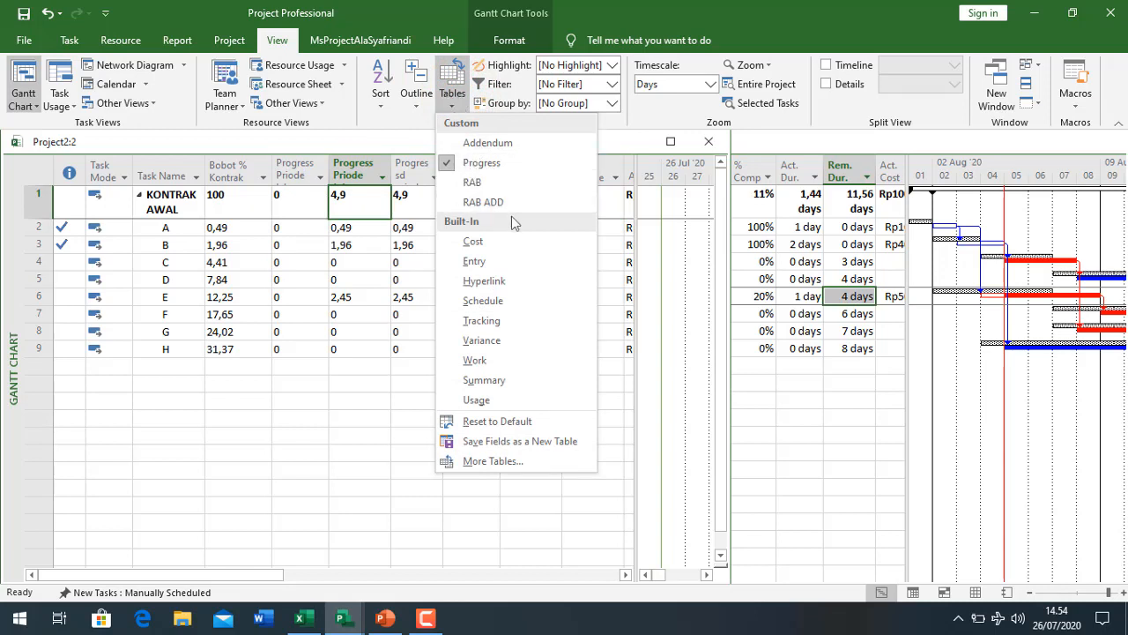
click(303, 204)
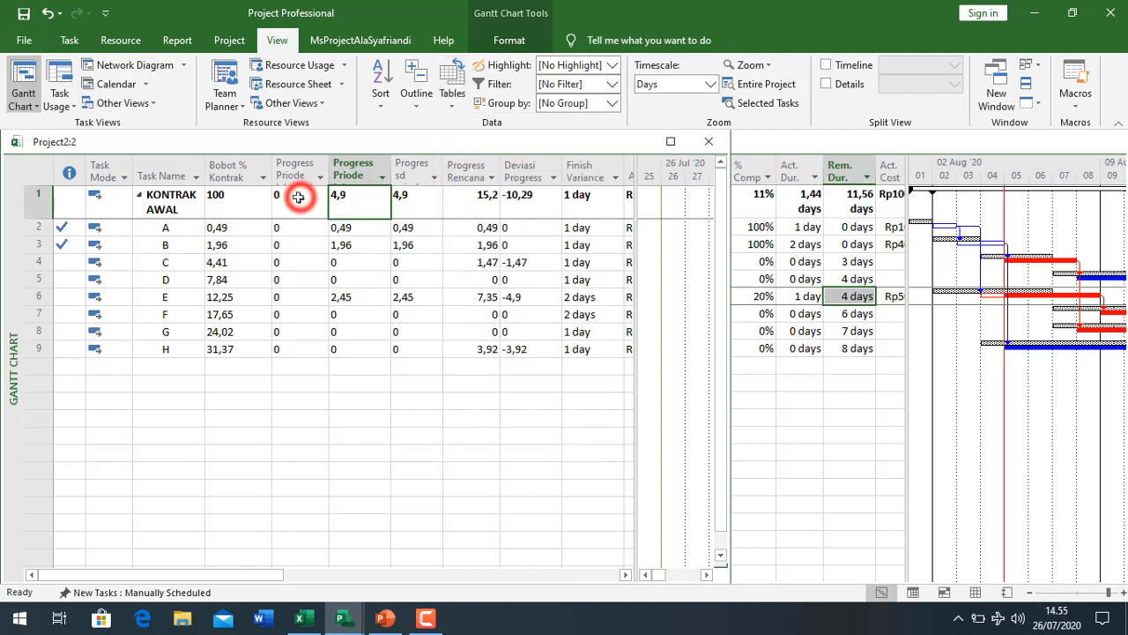
drag(274, 174, 268, 200)
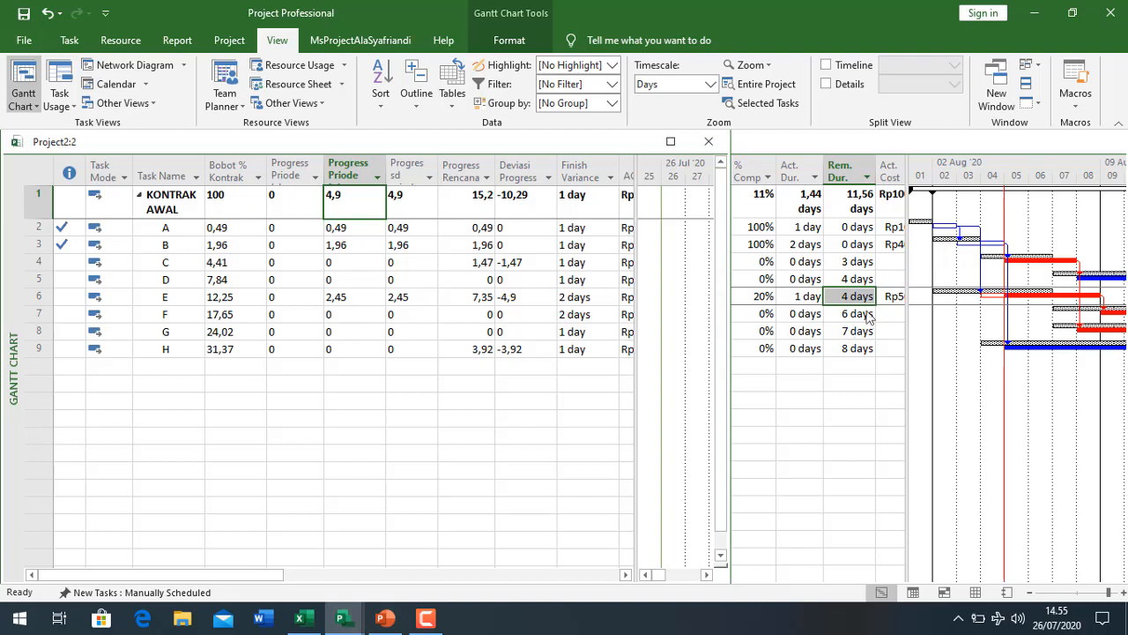
Step: Examine the planned, cumulative, current-period and deviation progress columns, comparing task E's progress with its actual duration in the Tracking table
click(484, 212)
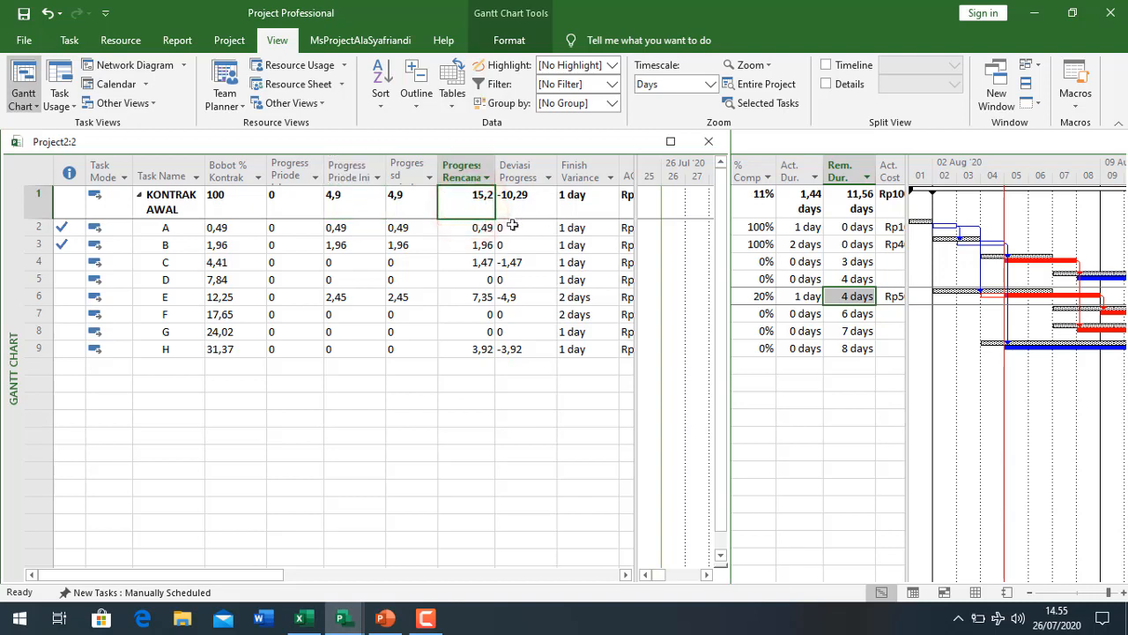
drag(407, 201, 415, 351)
drag(530, 212, 532, 349)
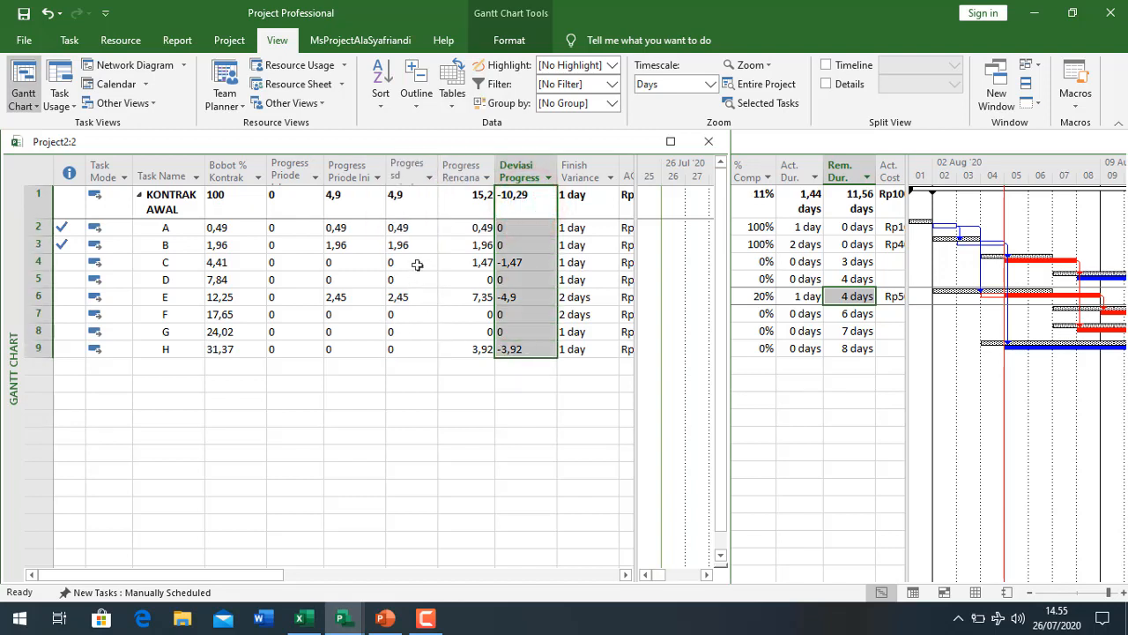
drag(338, 229, 352, 353)
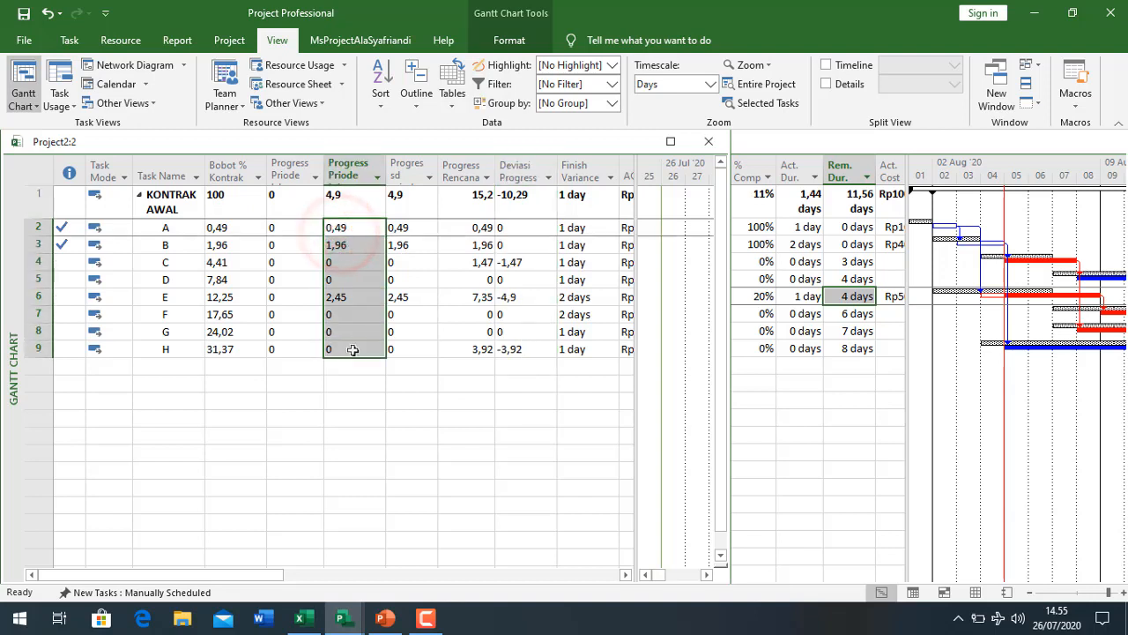
click(176, 297)
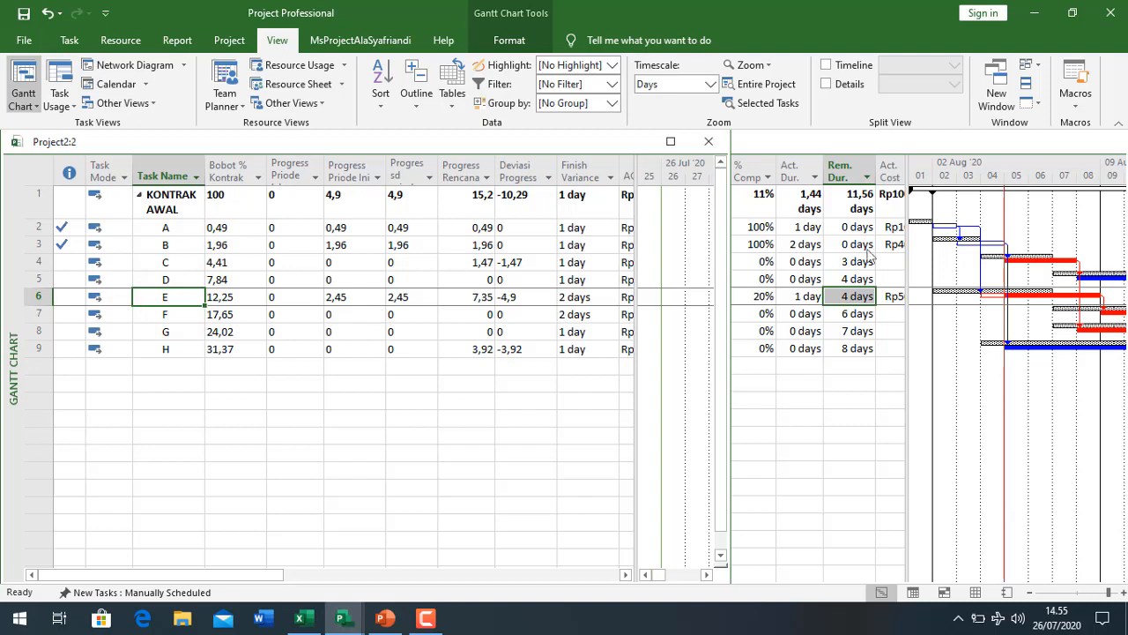
click(364, 298)
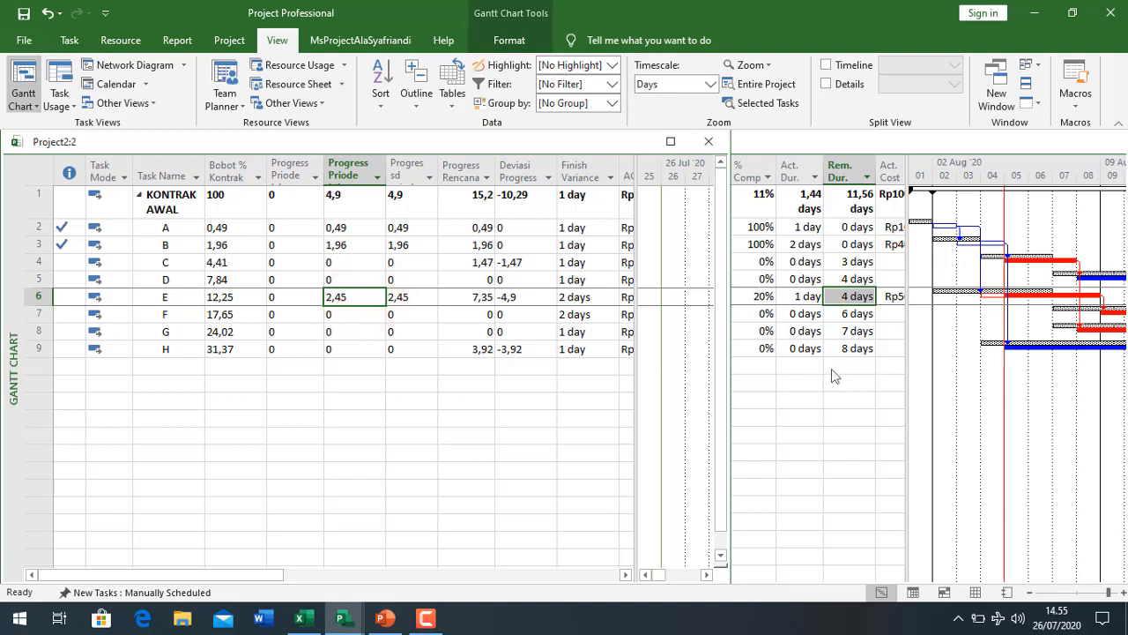
click(809, 300)
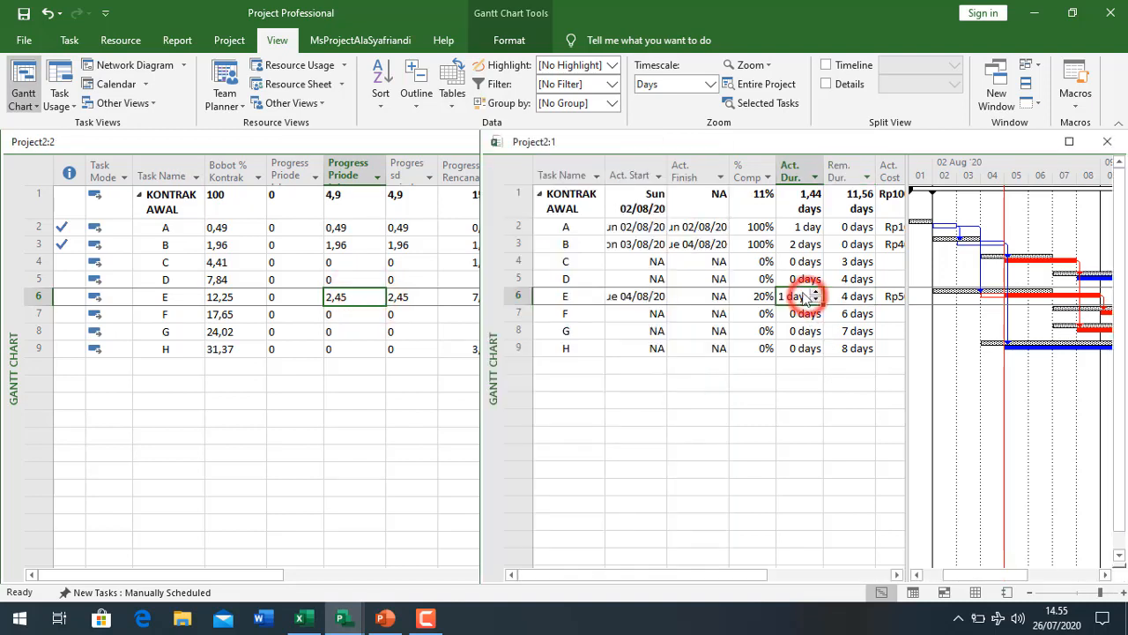
click(811, 347)
click(804, 296)
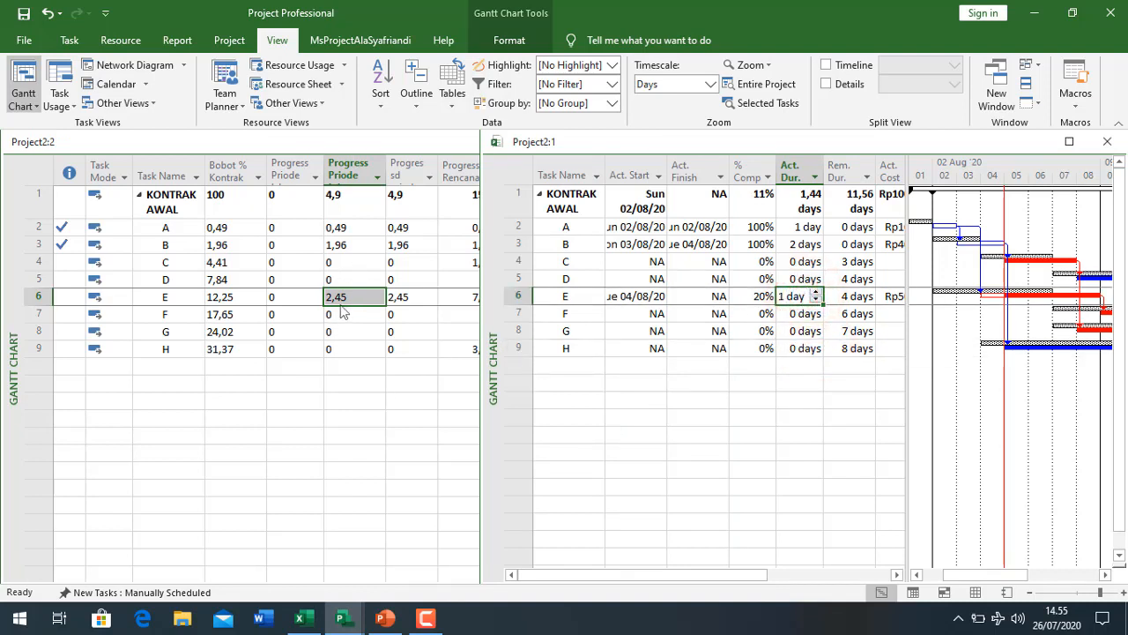
Step: Widen the Project2:1 window and split it to show the Task Form beneath the Gantt Chart
drag(481, 331, 164, 375)
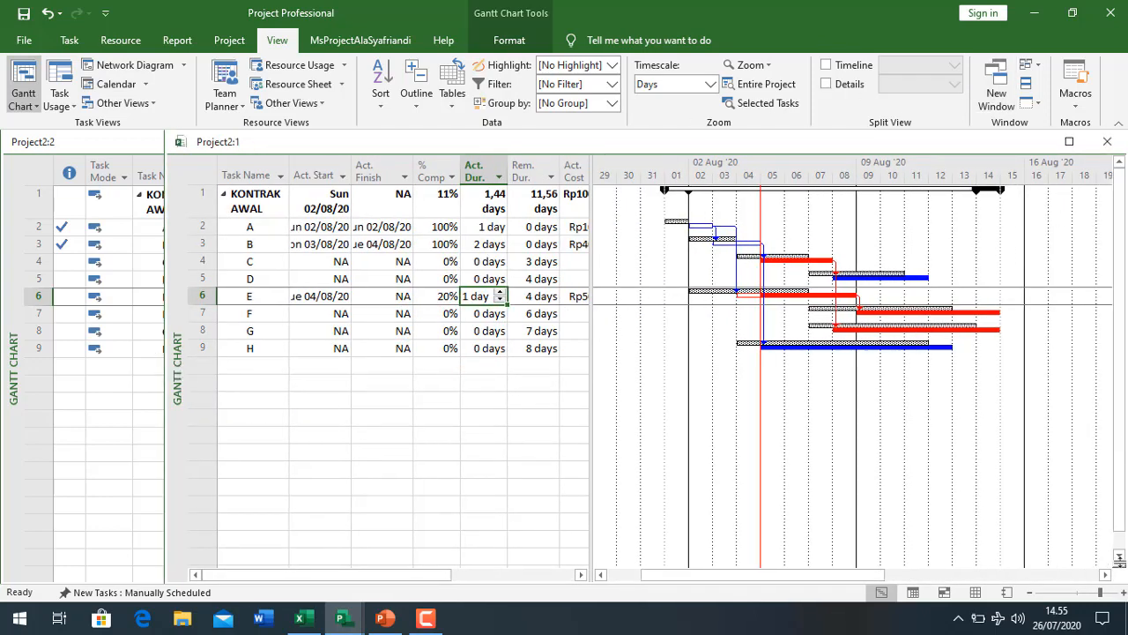
drag(1115, 565, 1086, 342)
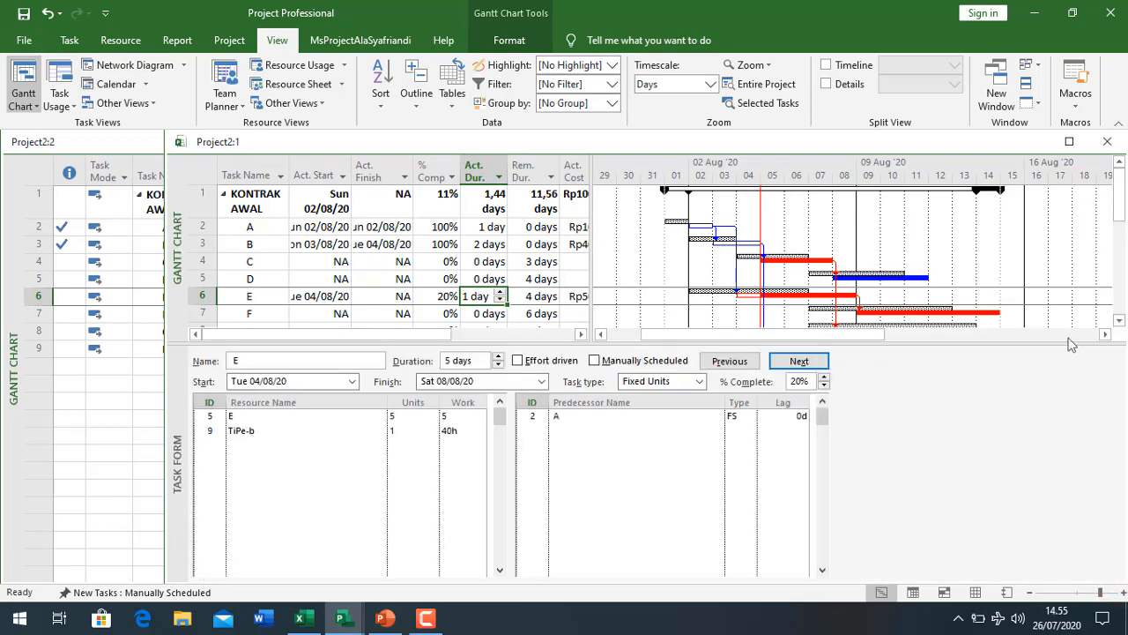
click(1120, 322)
click(1120, 322)
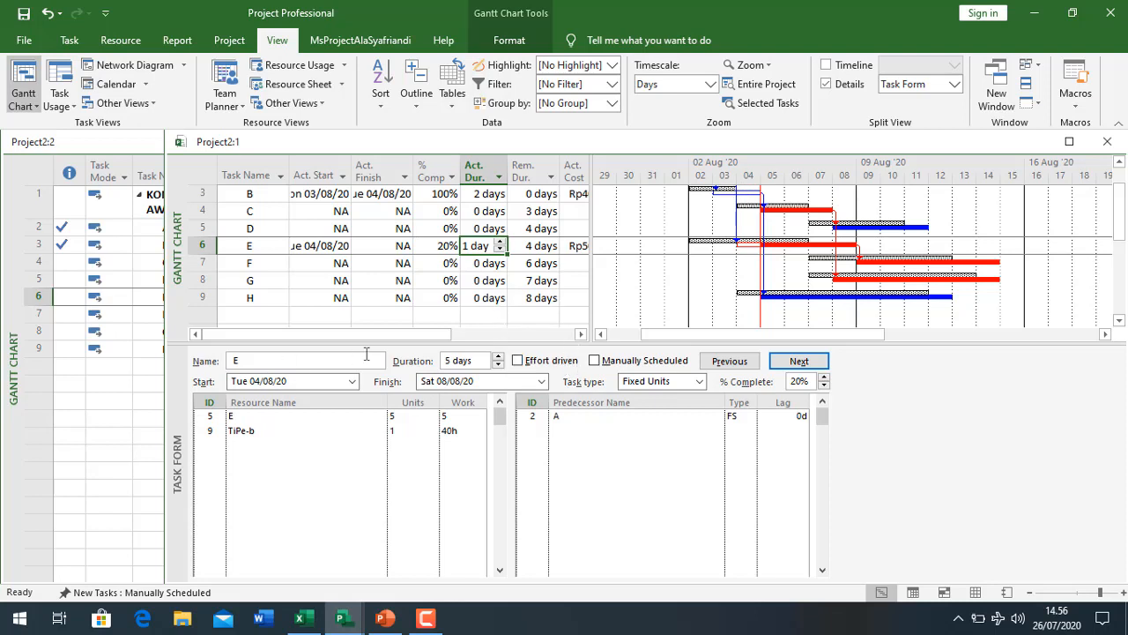
Step: Replace the Task Form beneath the Gantt Chart with the Task Usage view, showing task E's daily work from 4 August
right_click(182, 490)
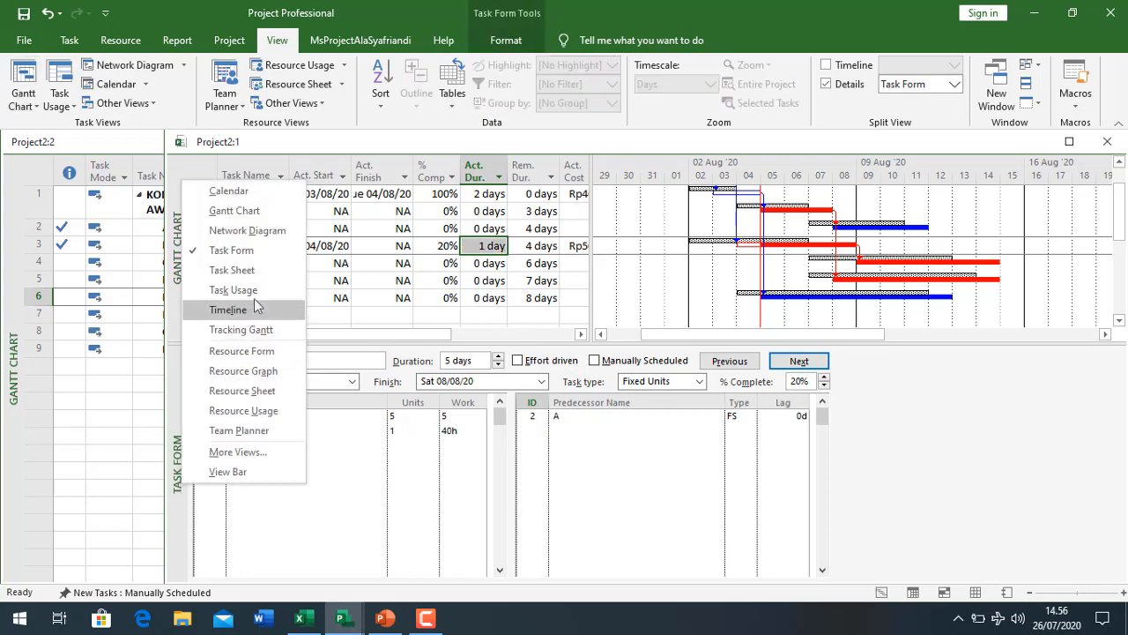
click(233, 290)
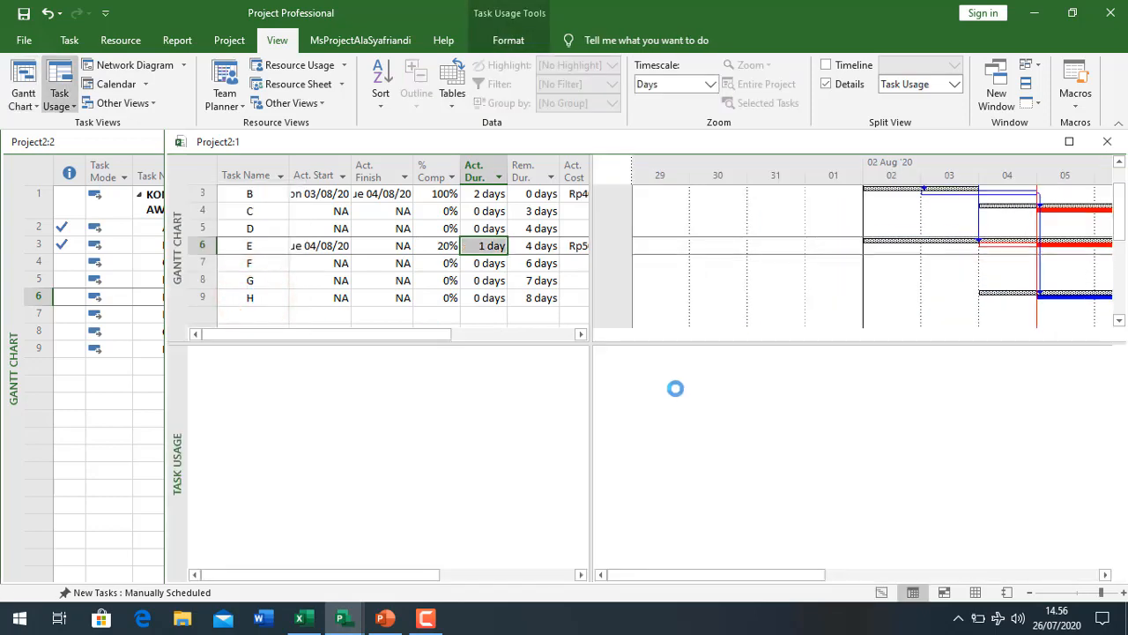
drag(753, 573, 836, 577)
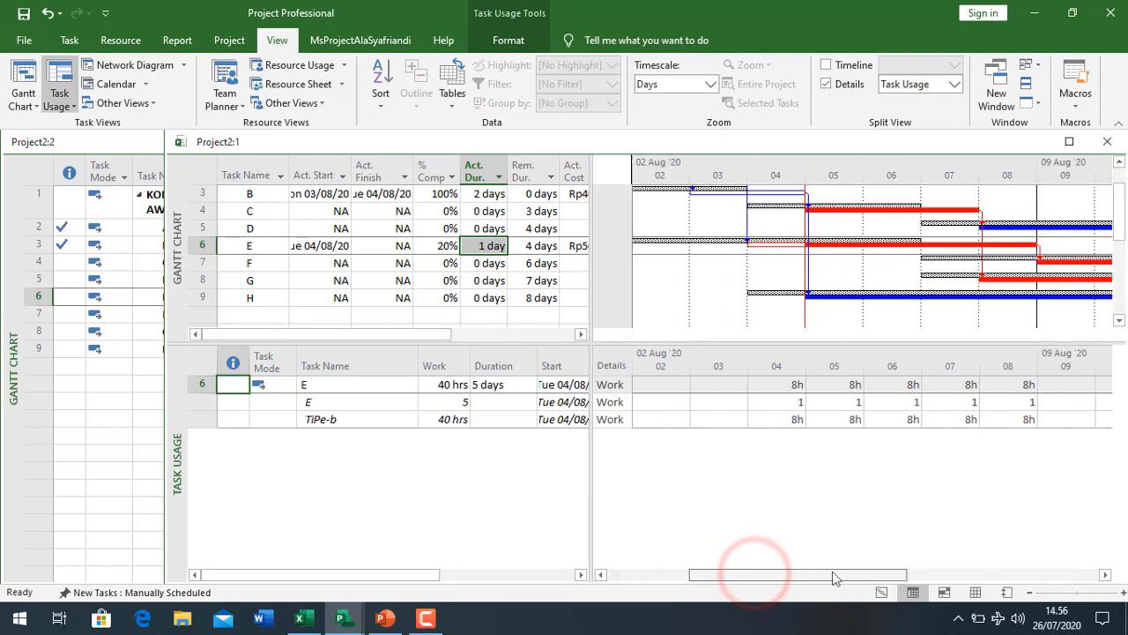
click(796, 422)
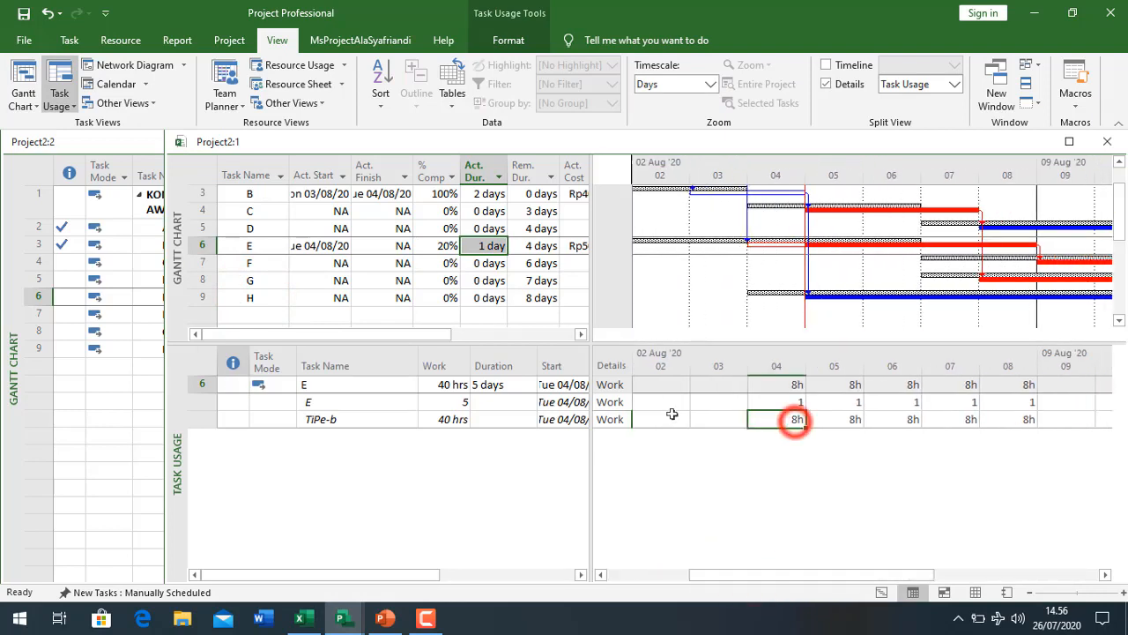
Step: Set the project's scheduling options so that work is entered in days
click(31, 44)
click(69, 570)
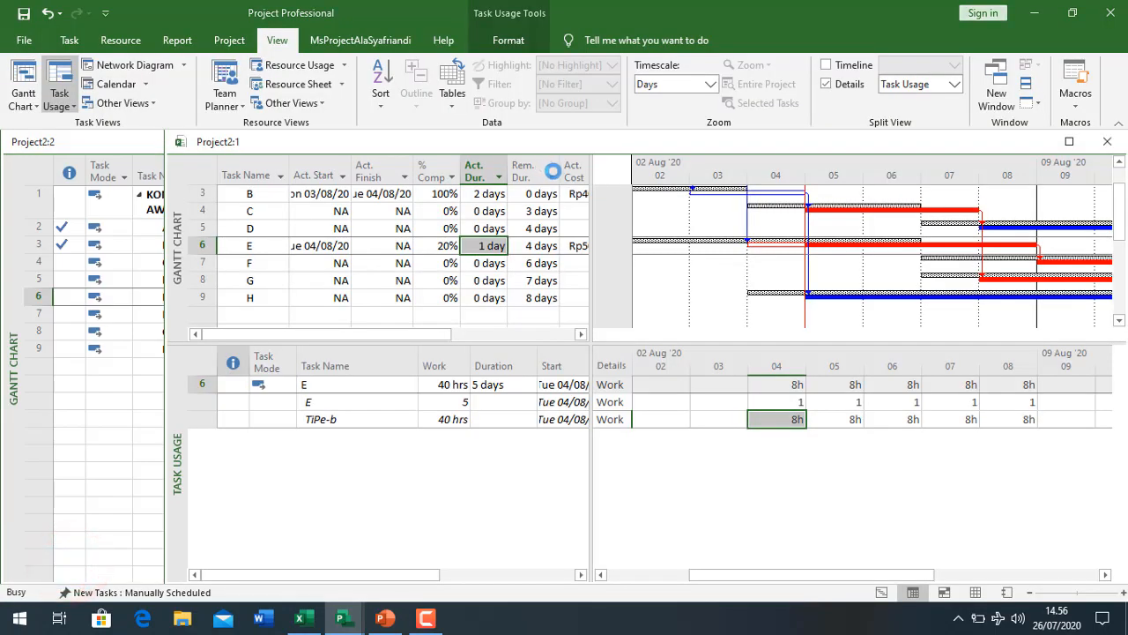
click(308, 104)
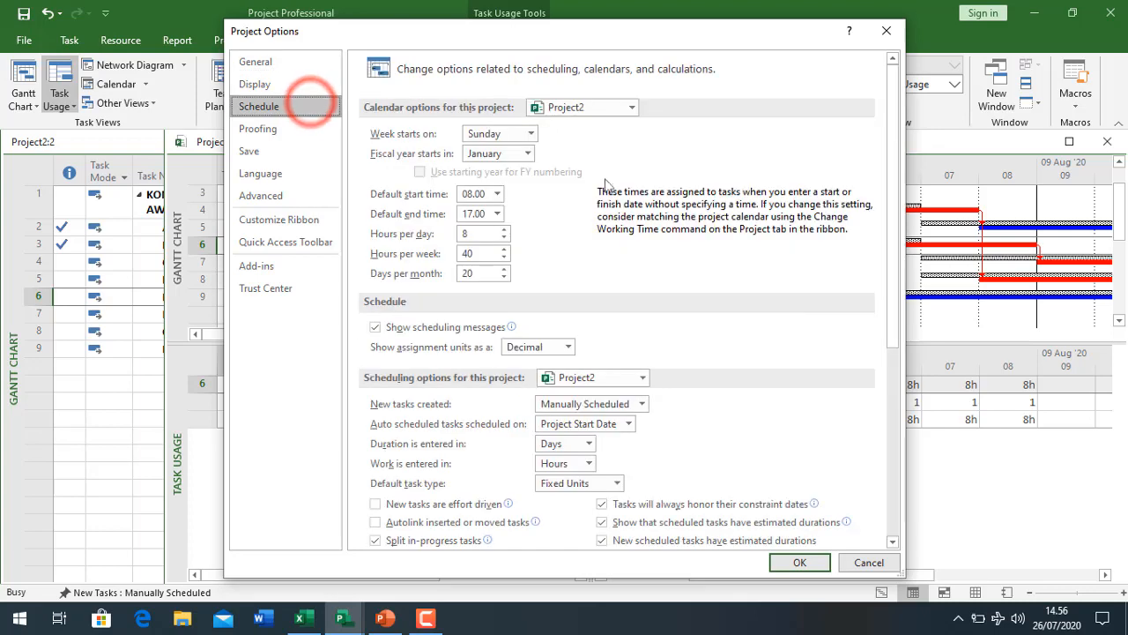
click(586, 463)
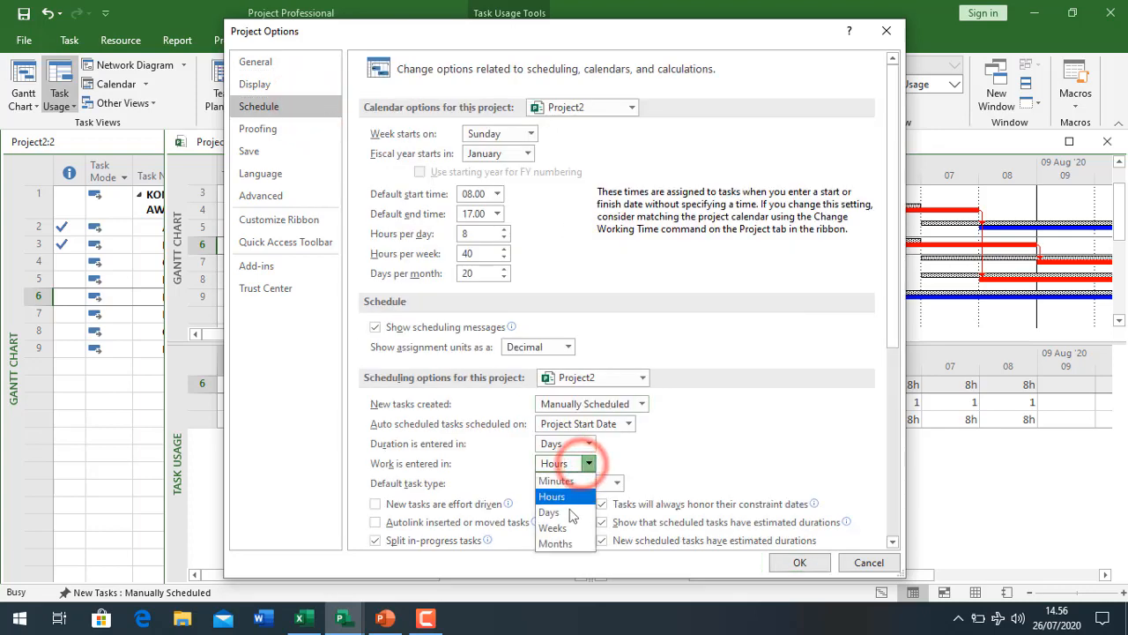
click(570, 512)
click(799, 563)
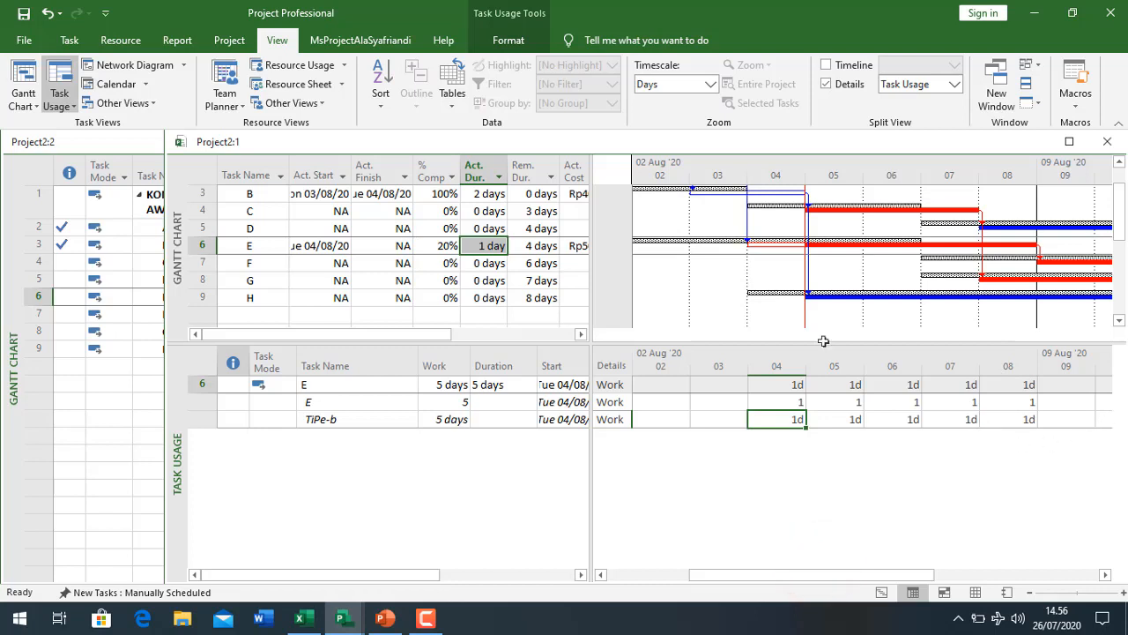
Step: Add the Actual Work field to the usage details and widen the Details column to fit its labels
right_click(618, 419)
click(677, 245)
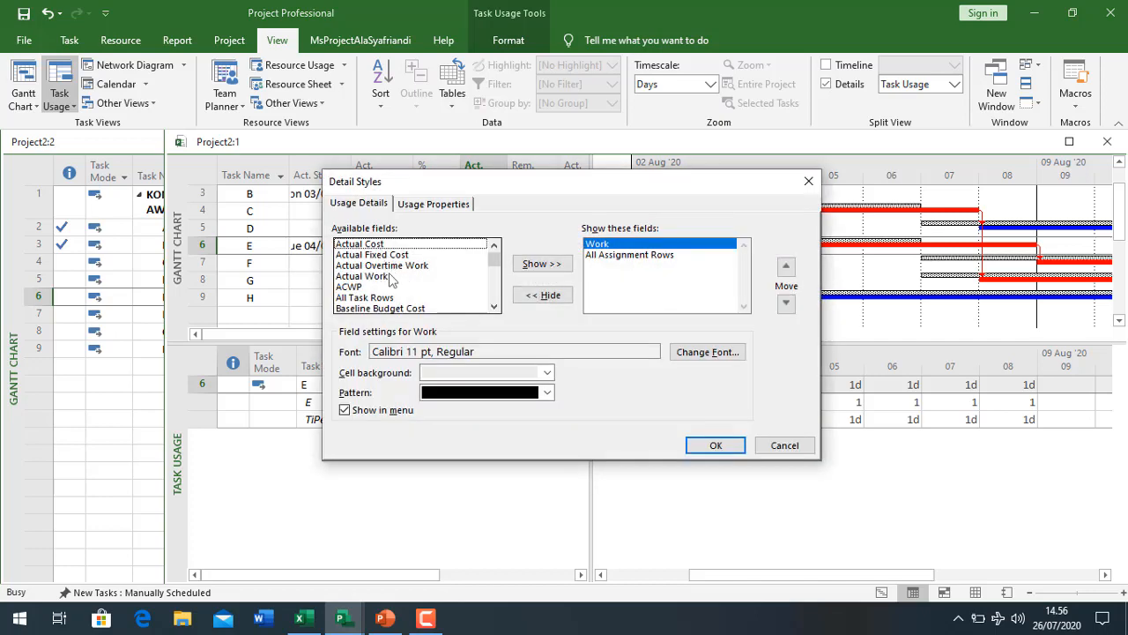
click(391, 278)
click(539, 264)
click(716, 446)
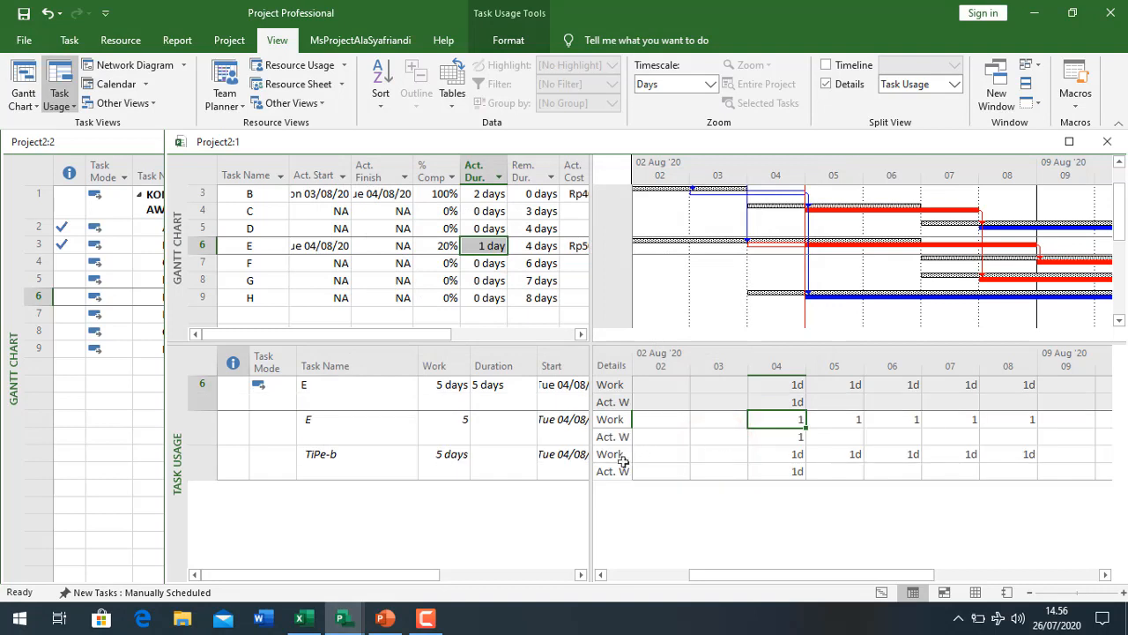
click(606, 456)
drag(634, 366, 659, 365)
click(621, 437)
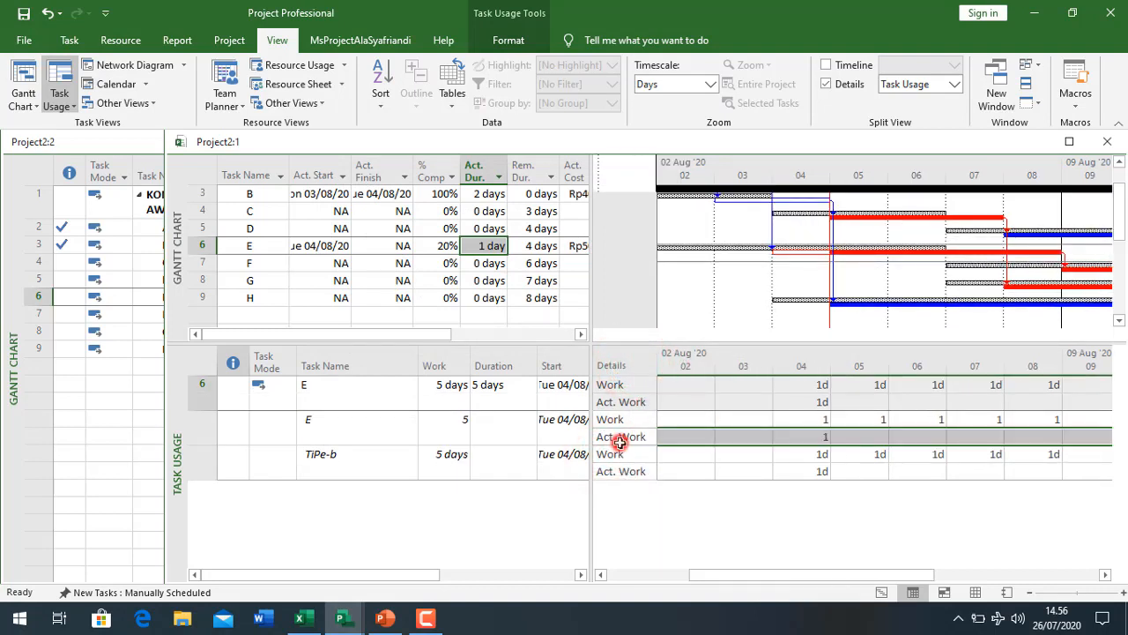
drag(654, 360, 650, 359)
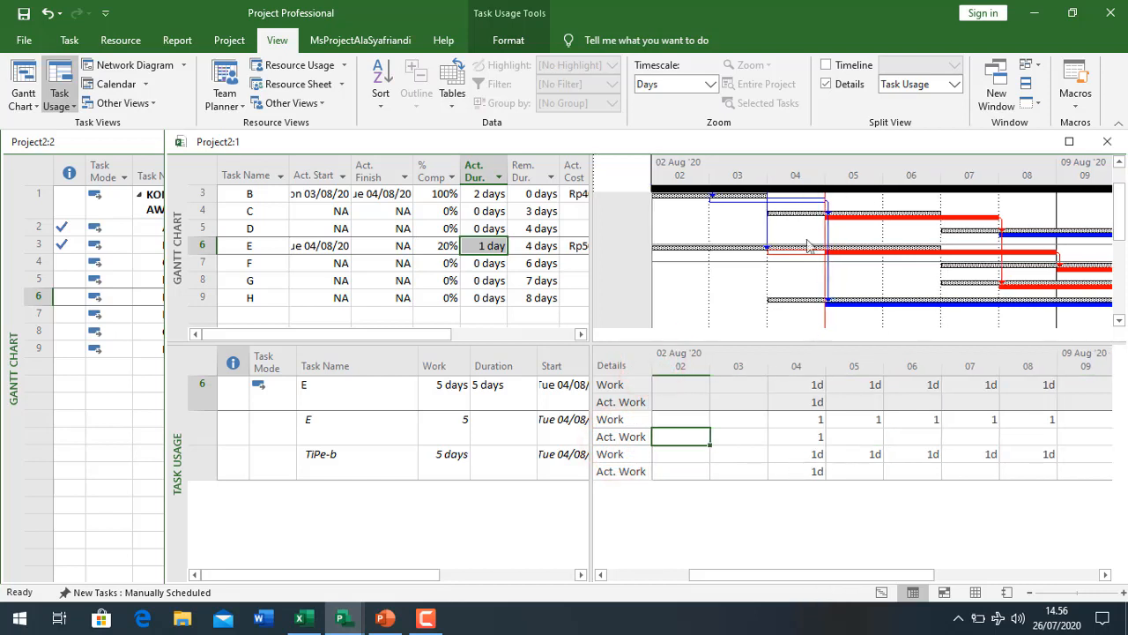
Step: Examine the planned and actual work of task E's material and TiPe-b assignments on 4 August
click(820, 438)
text(1)
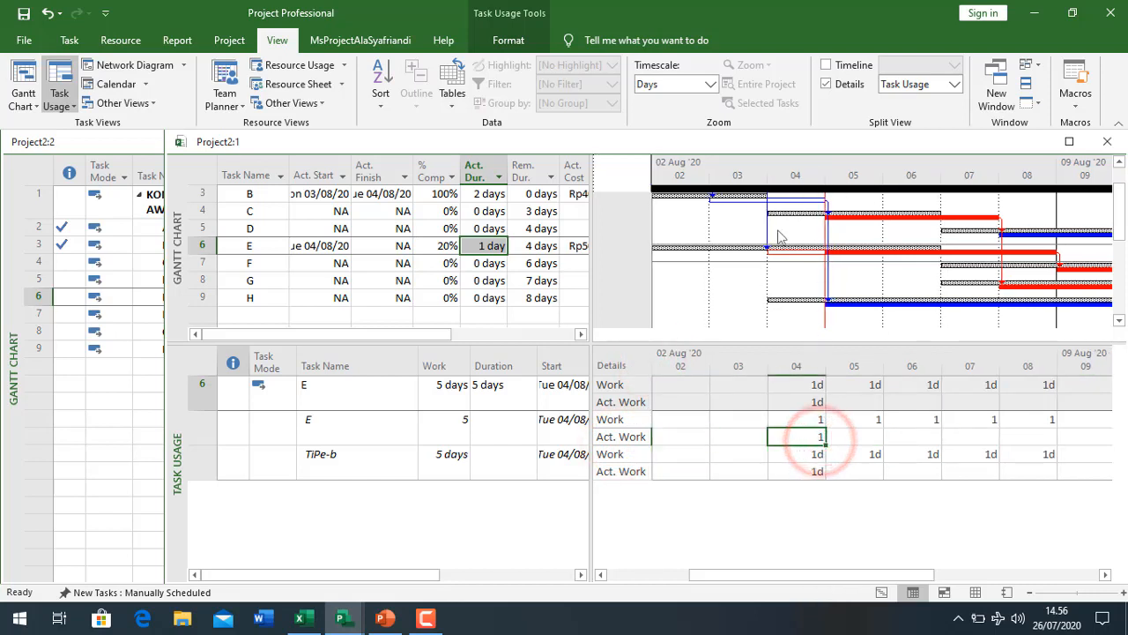
click(817, 472)
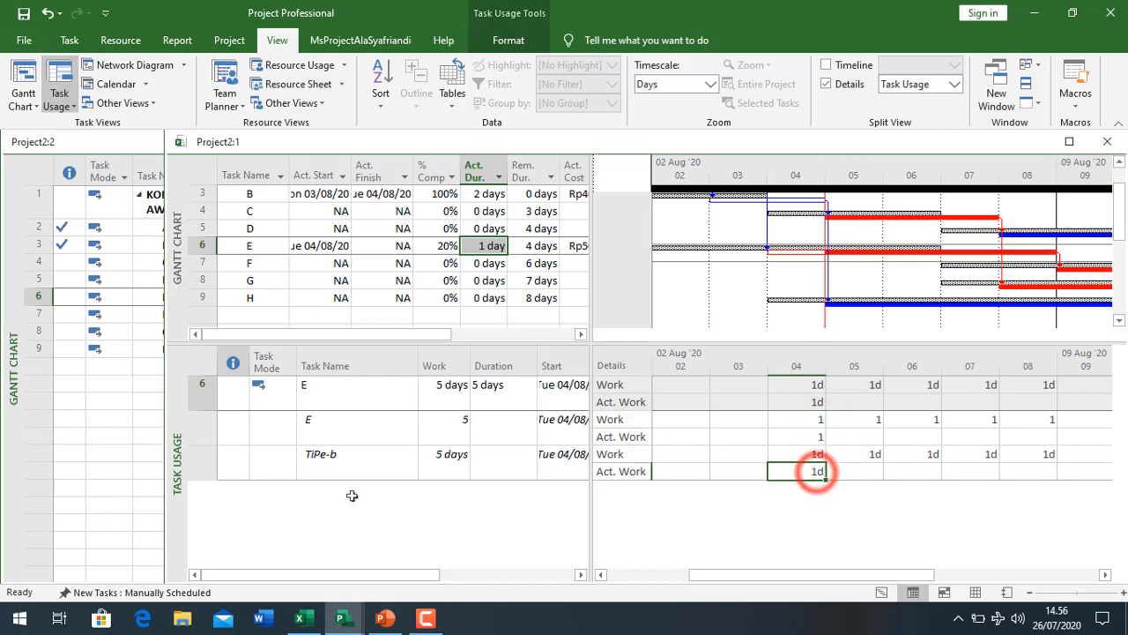
click(352, 473)
click(812, 456)
click(393, 425)
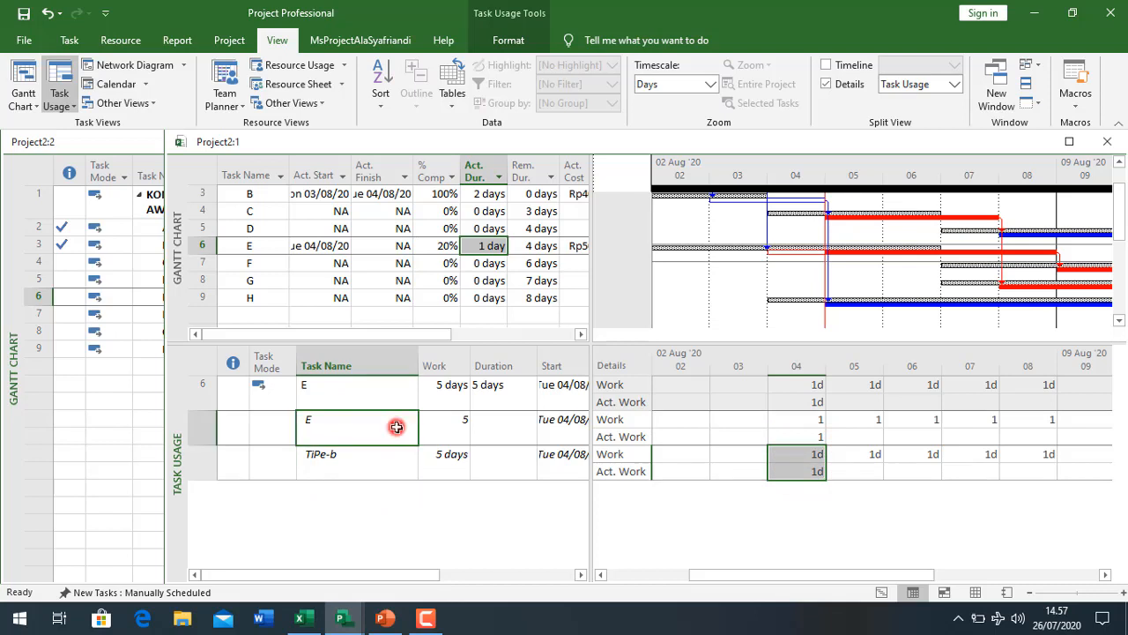
Step: Apply the Work table to the Task Usage pane and narrow its Task Name column
drag(418, 363, 371, 414)
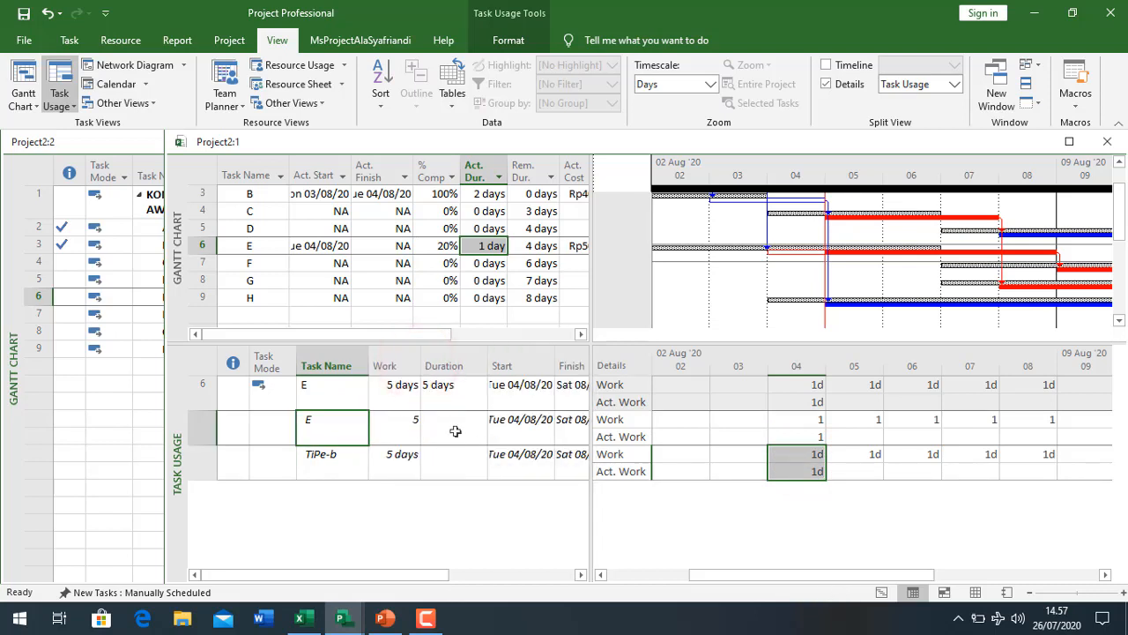
click(455, 431)
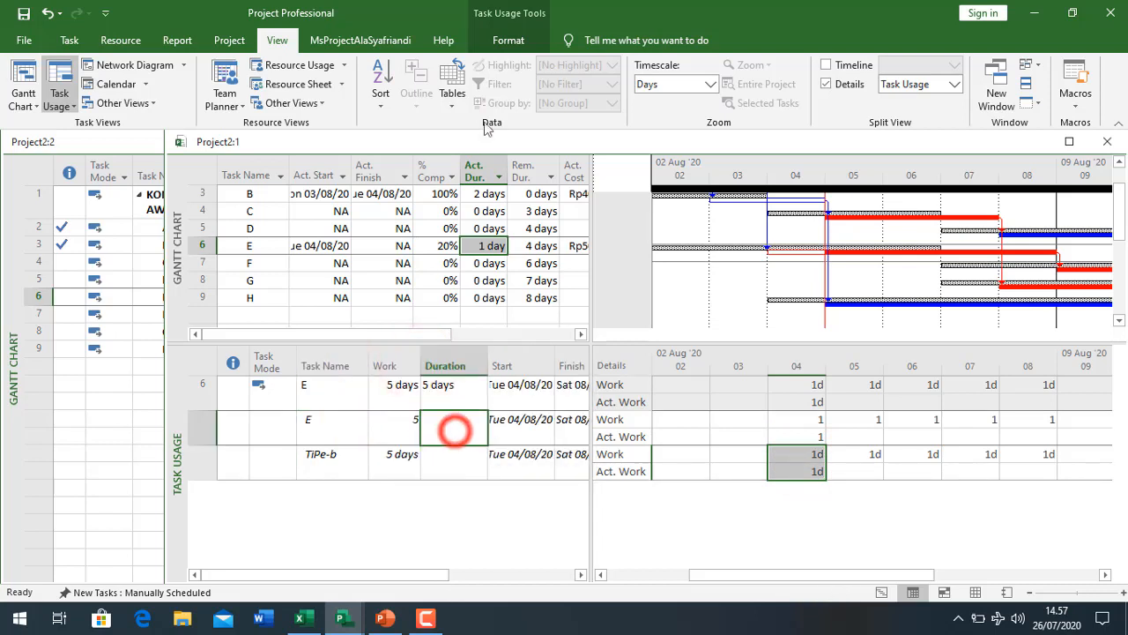
click(453, 93)
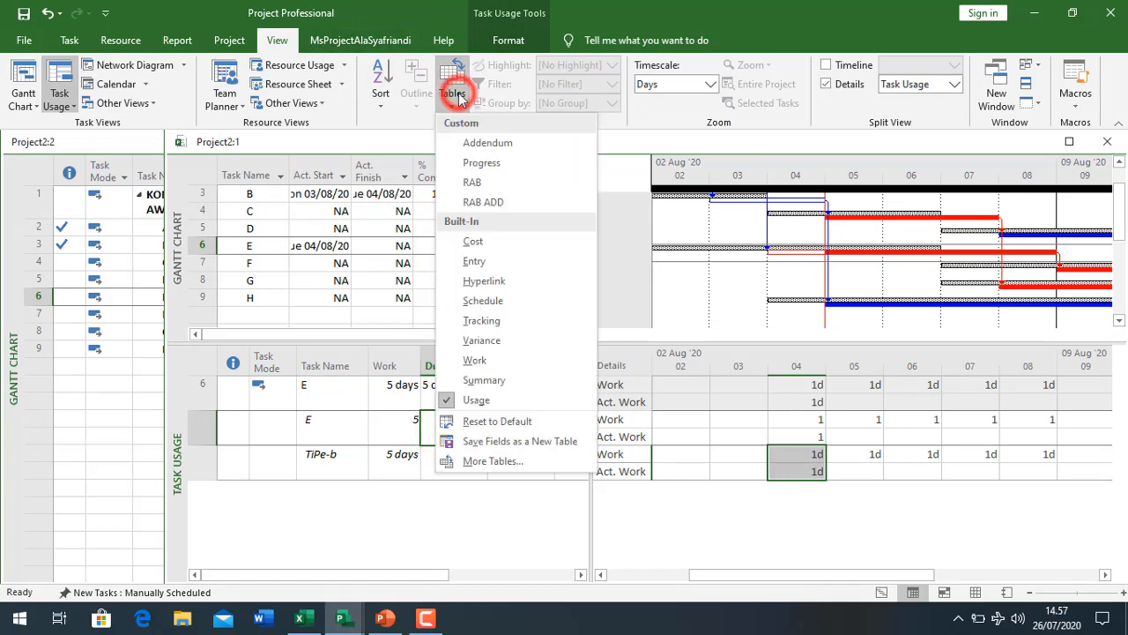
click(478, 358)
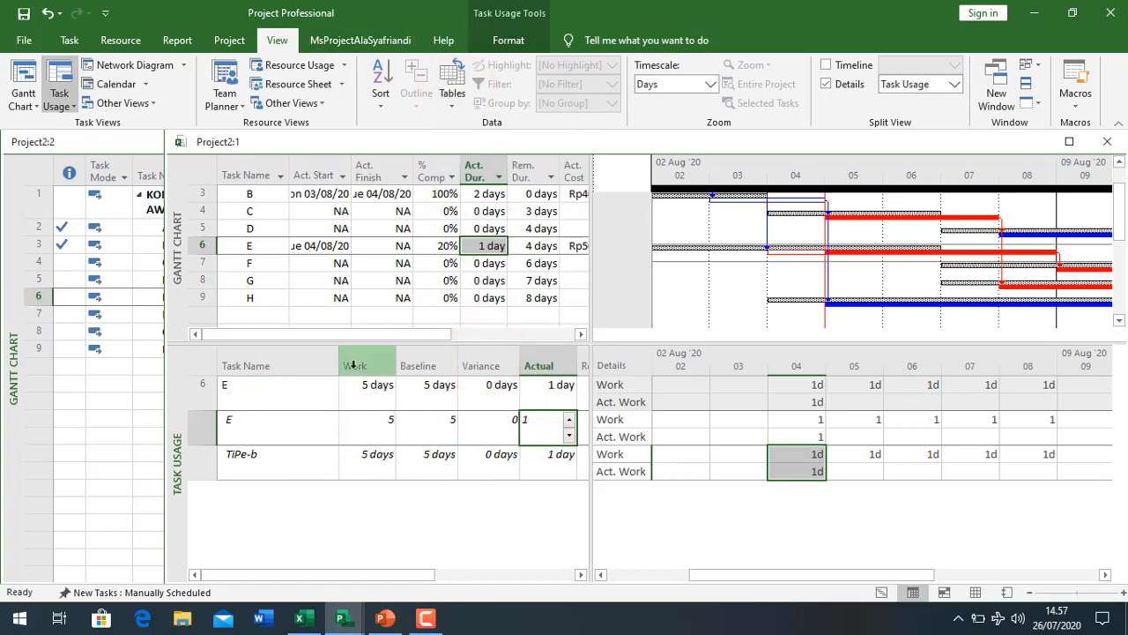
drag(338, 364, 290, 397)
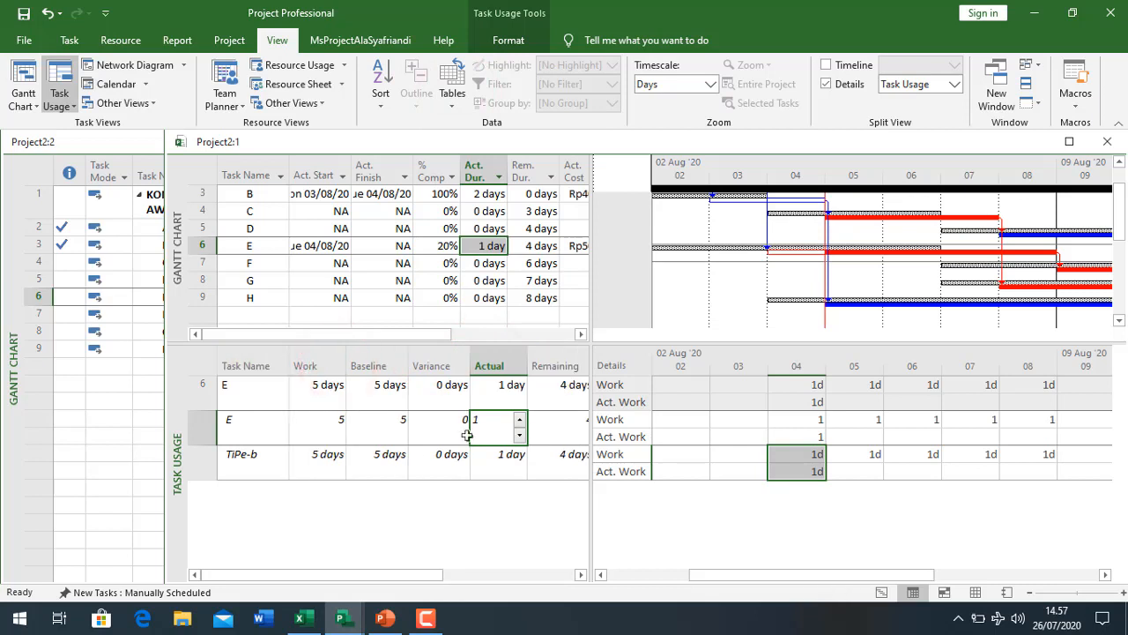
click(383, 428)
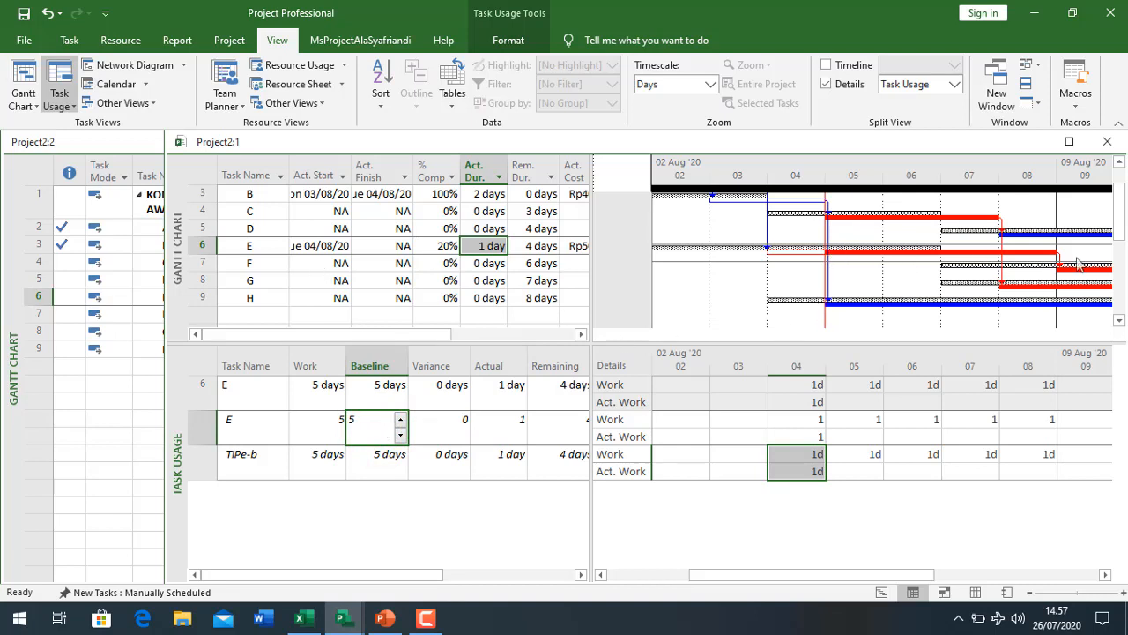
drag(816, 421, 1039, 417)
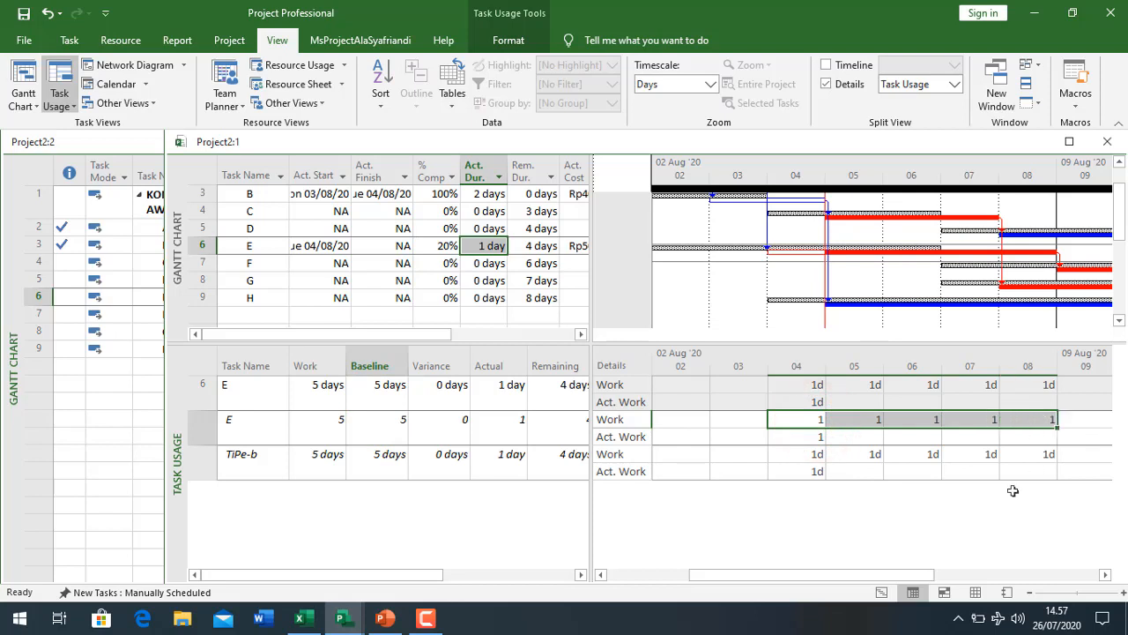
click(820, 439)
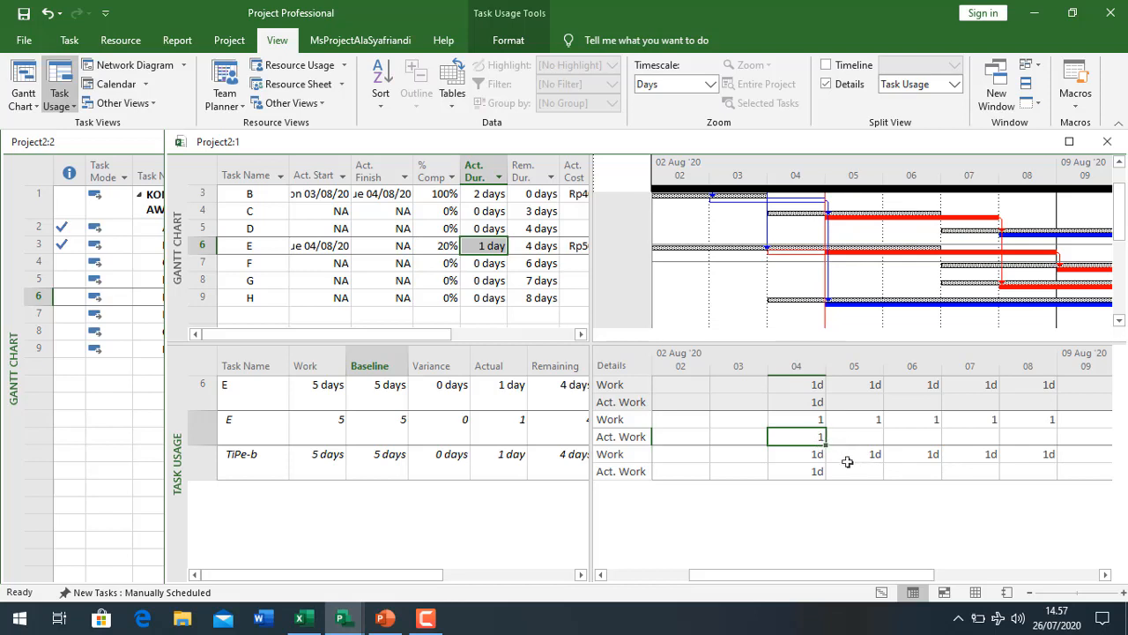
text(,5)
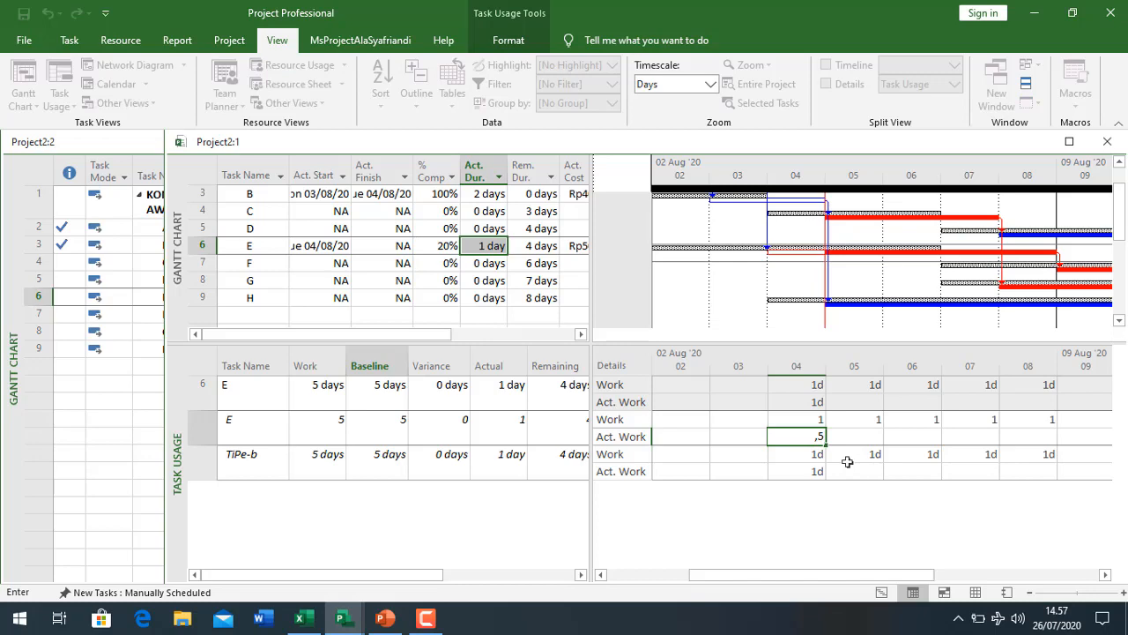
key(Escape)
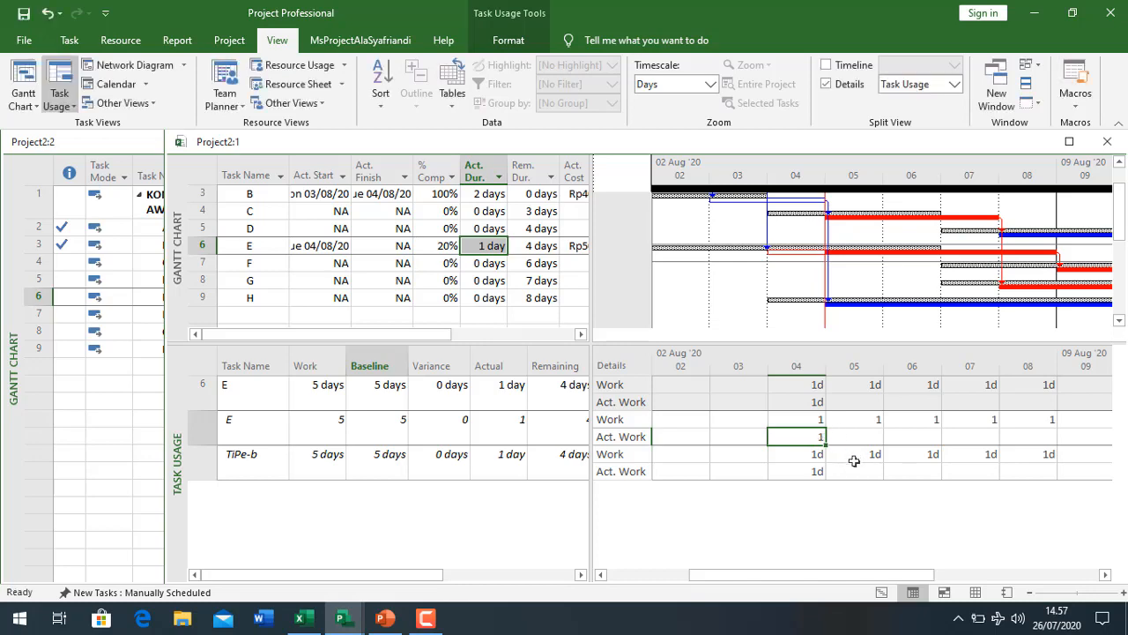
Step: Check the current-period progress of task E and the KONTRAK AWAL summary in the Project2:2 window
click(110, 373)
click(356, 299)
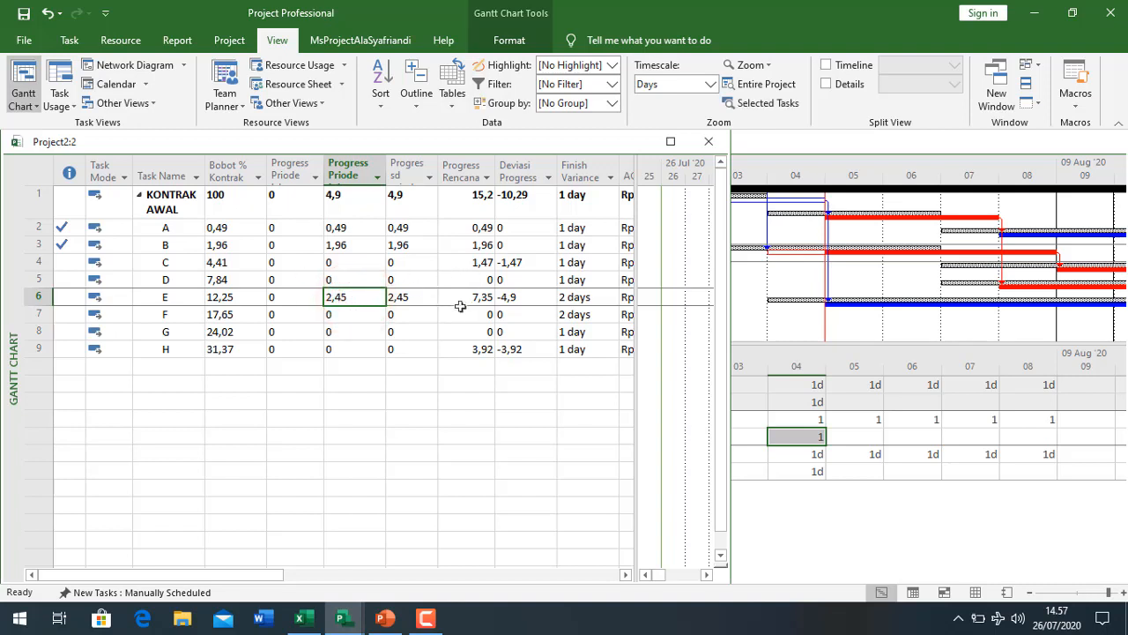
click(360, 207)
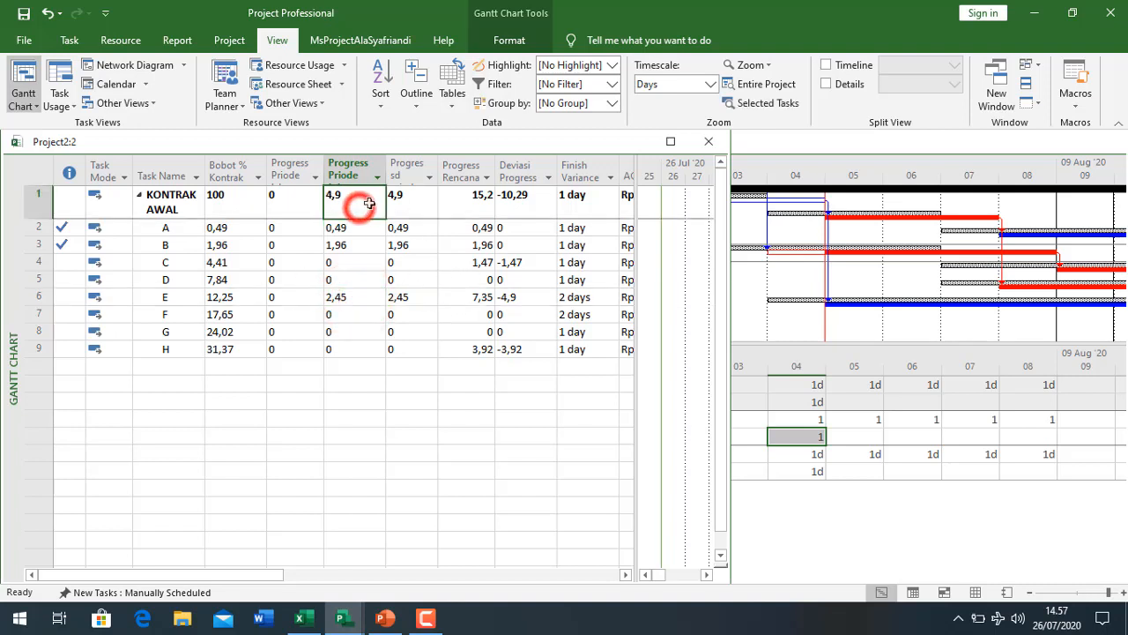
Step: Set the actual work of task E's material assignment on 4 August to 0,5 in the Project2:1 window
click(868, 473)
click(804, 453)
click(803, 435)
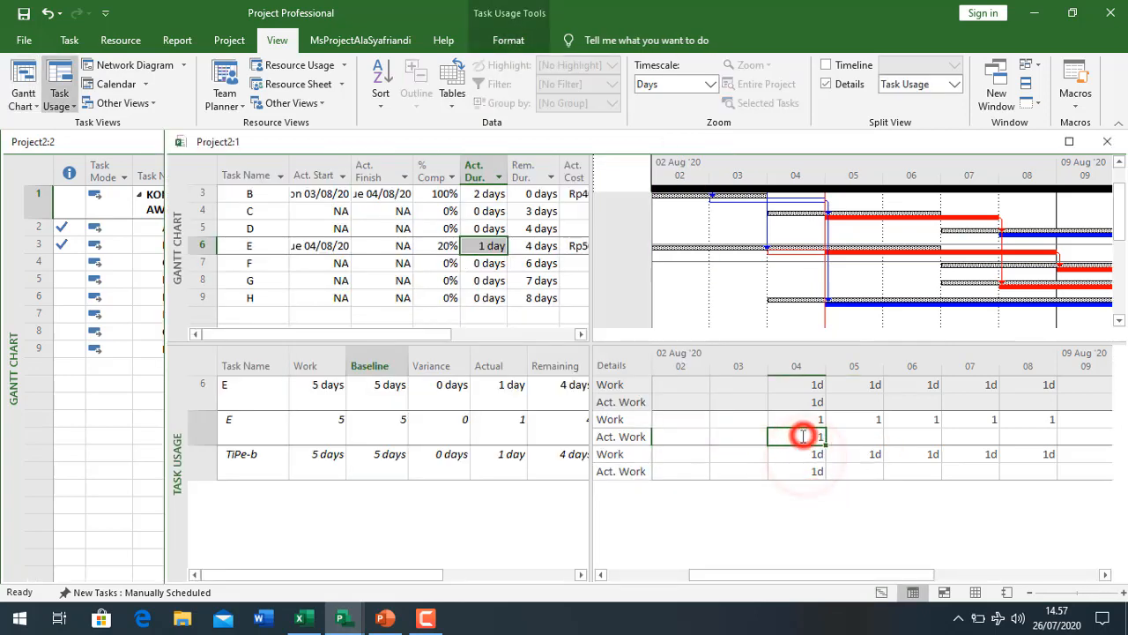
text(,)
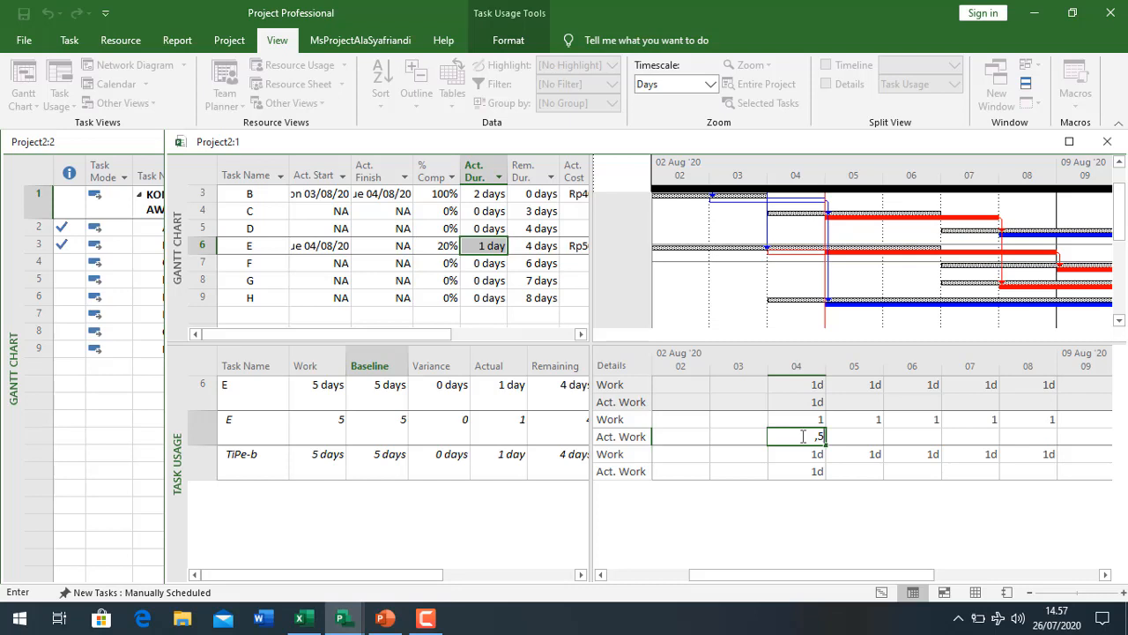
text(5)
key(Return)
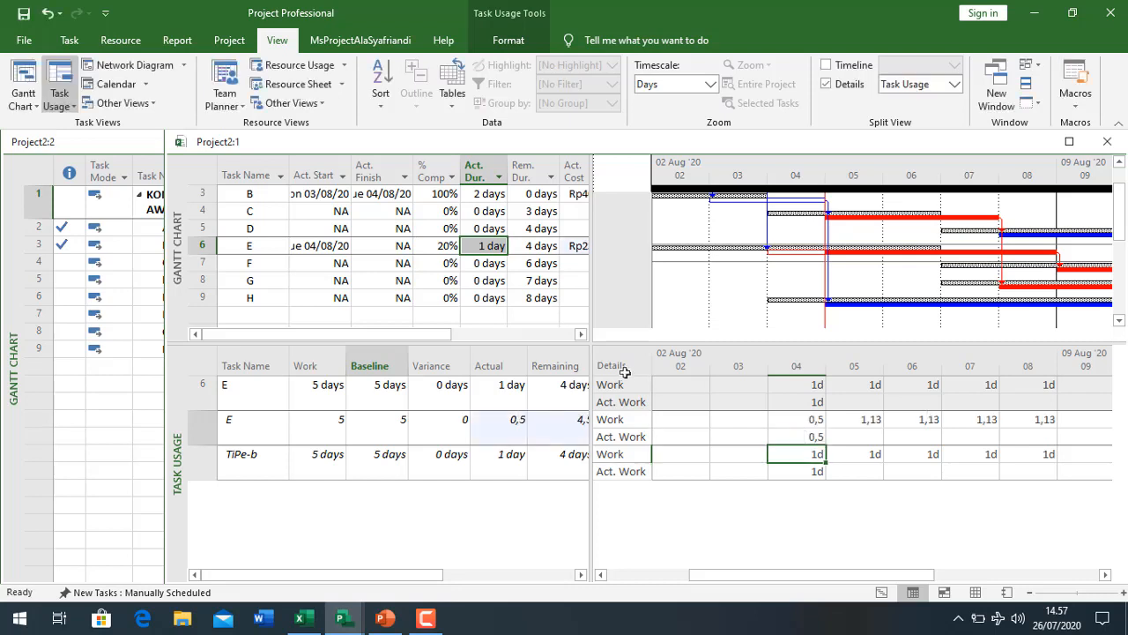
Step: Widen the table area to show the % W. Comp. column and compare actual and remaining work for task E and its assignments
double_click(588, 415)
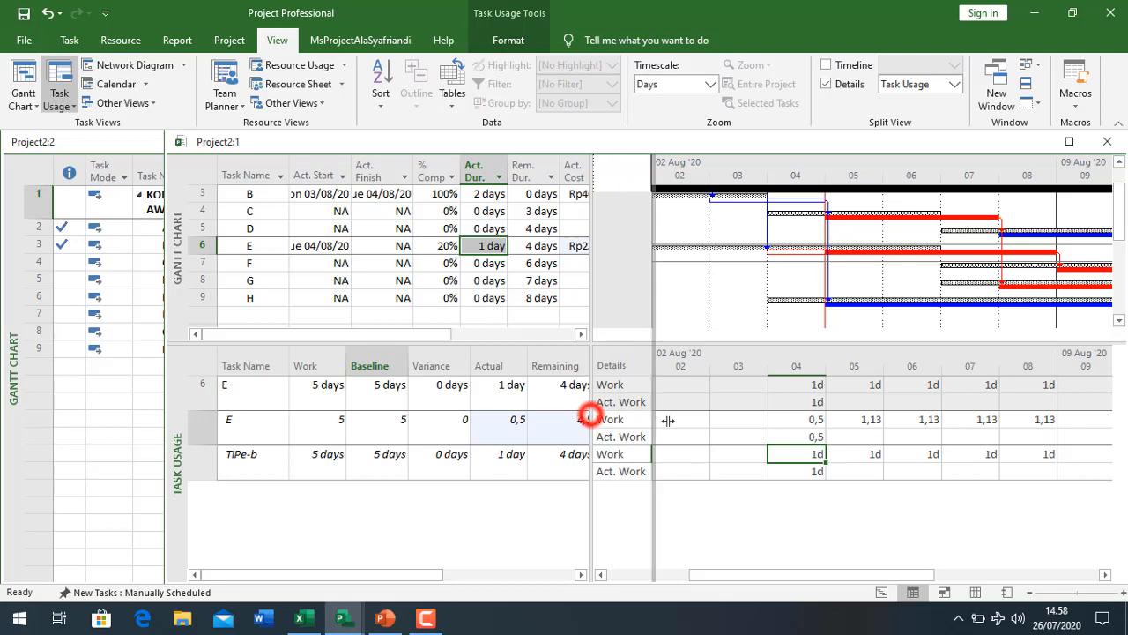
click(500, 434)
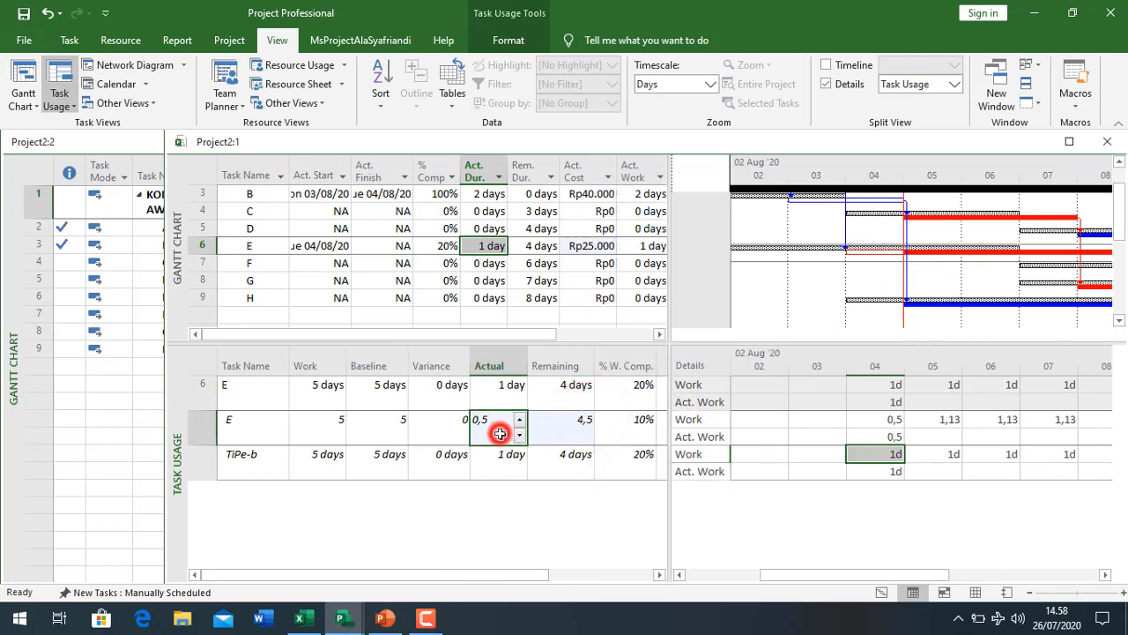
click(511, 483)
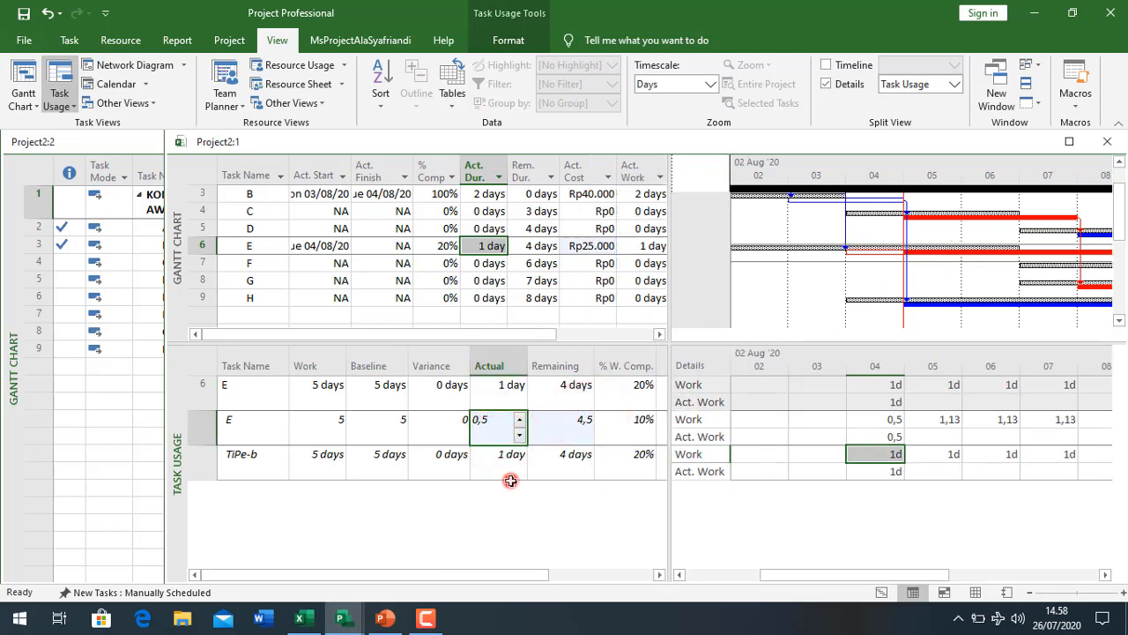
click(566, 423)
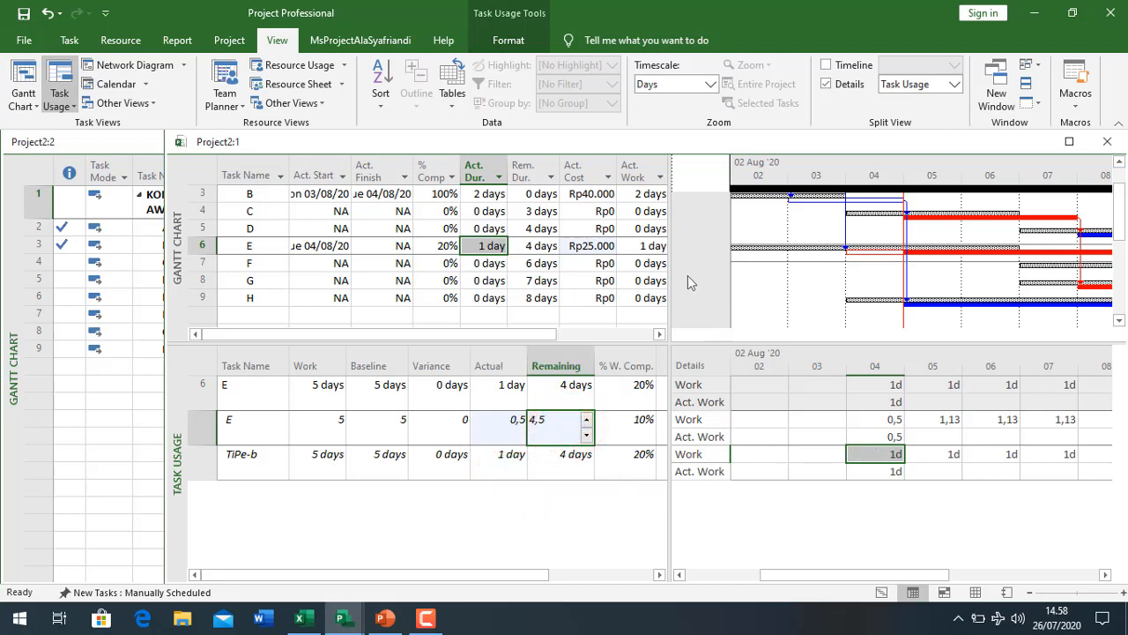
click(240, 399)
click(571, 389)
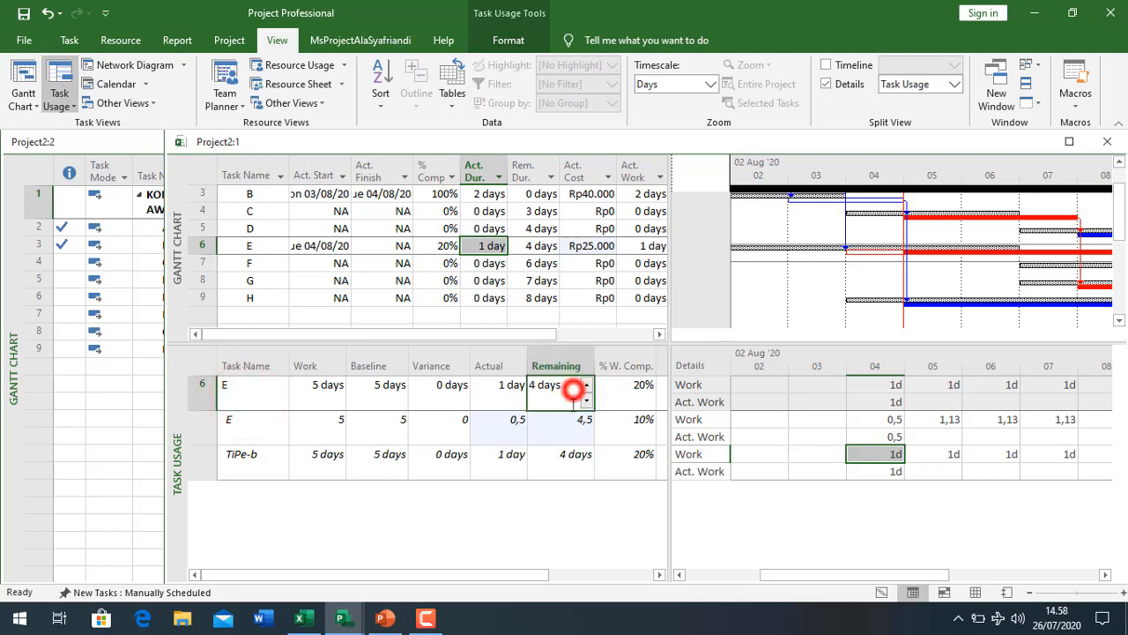
Step: Examine task E's actual and remaining work and its material assignment's daily work from 5 to 8 August against the baseline
click(491, 390)
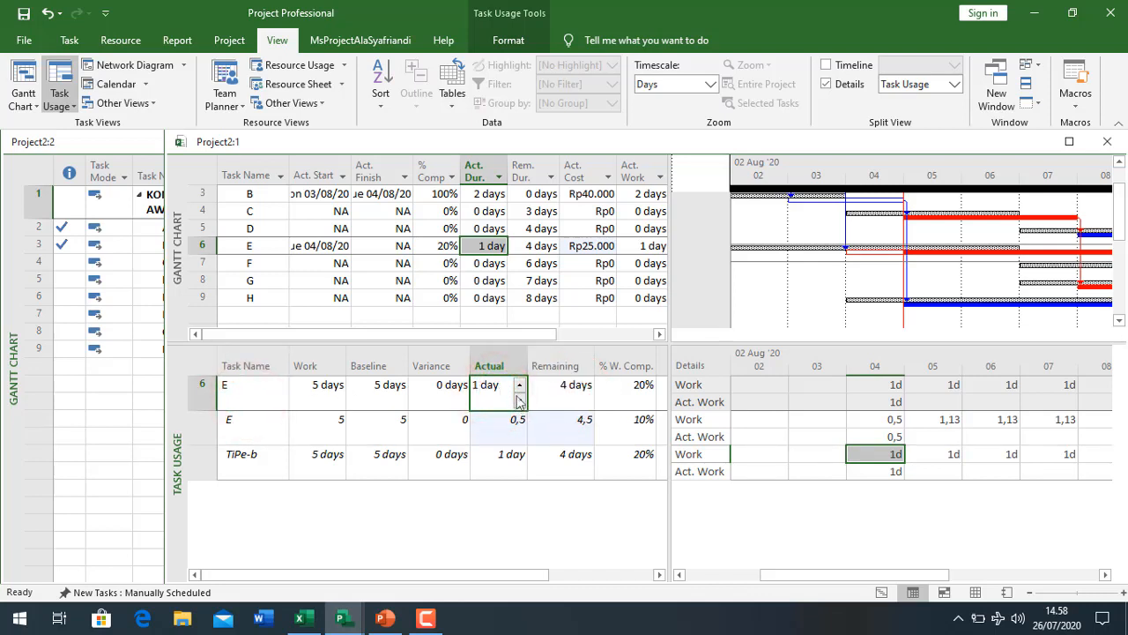
click(579, 397)
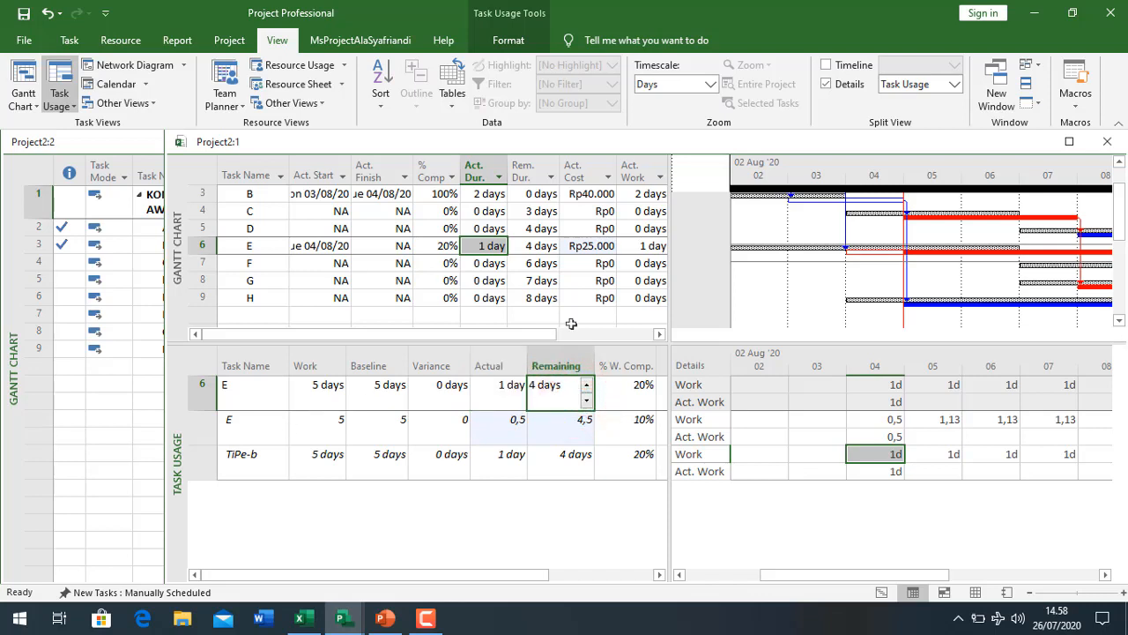
drag(669, 287, 430, 287)
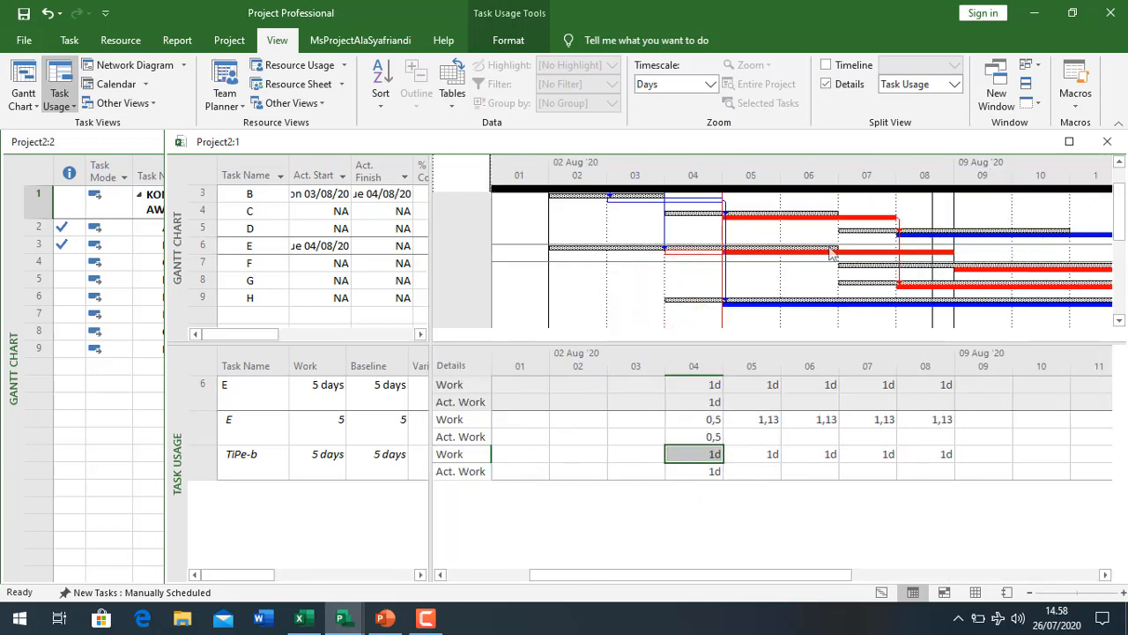
drag(760, 420, 948, 423)
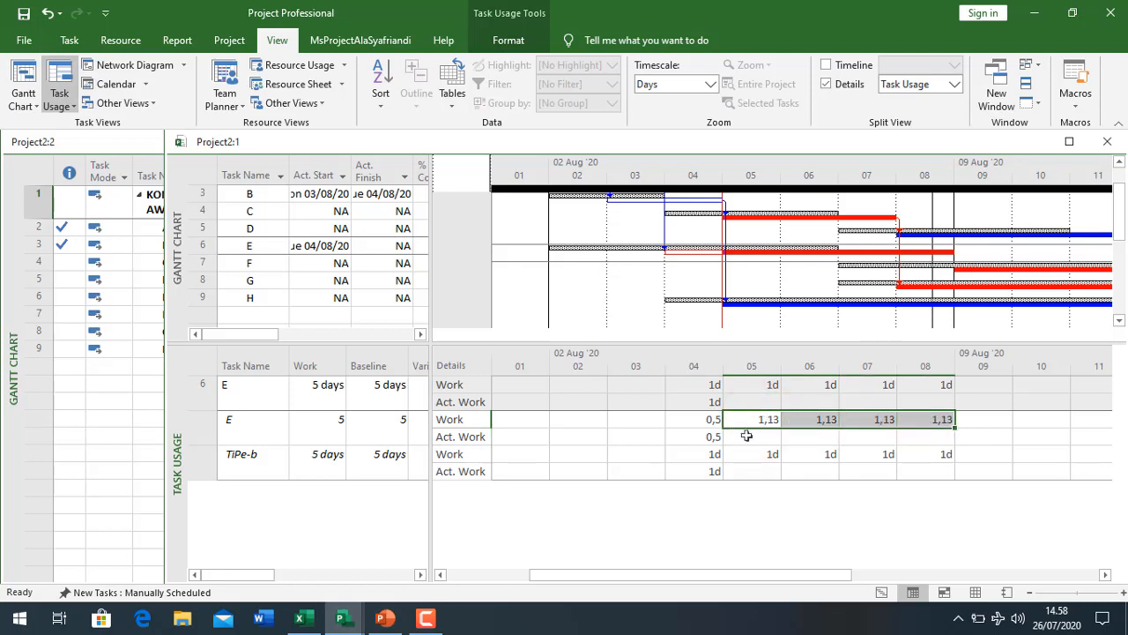
click(377, 435)
click(377, 432)
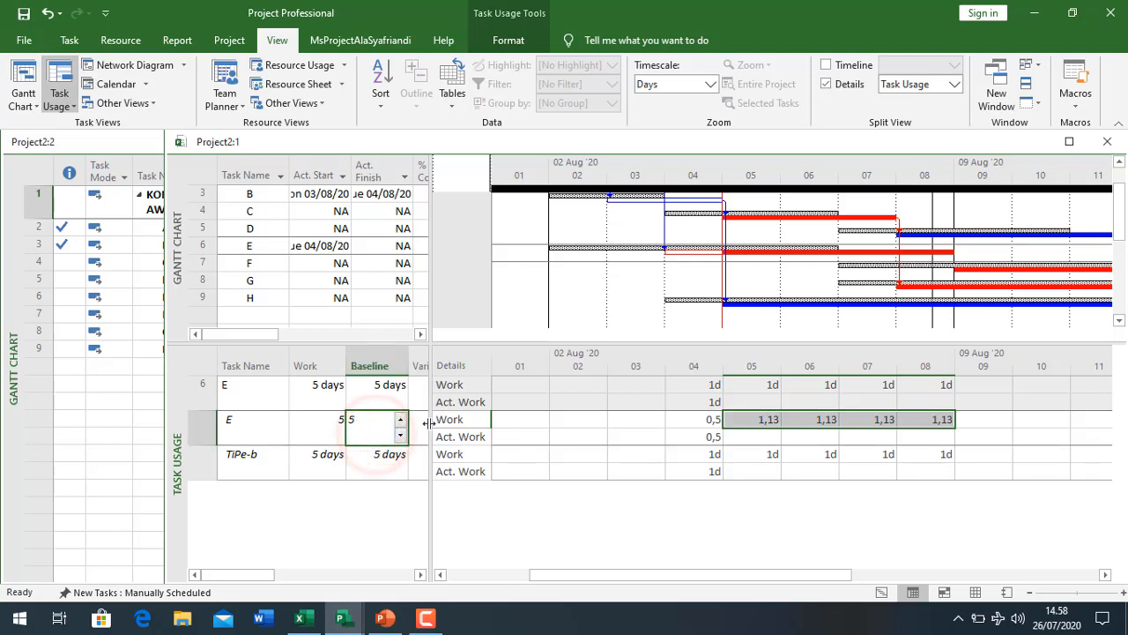
click(708, 437)
Step: Review the current-period and cumulative progress columns for all tasks in the Project2:2 window
click(133, 393)
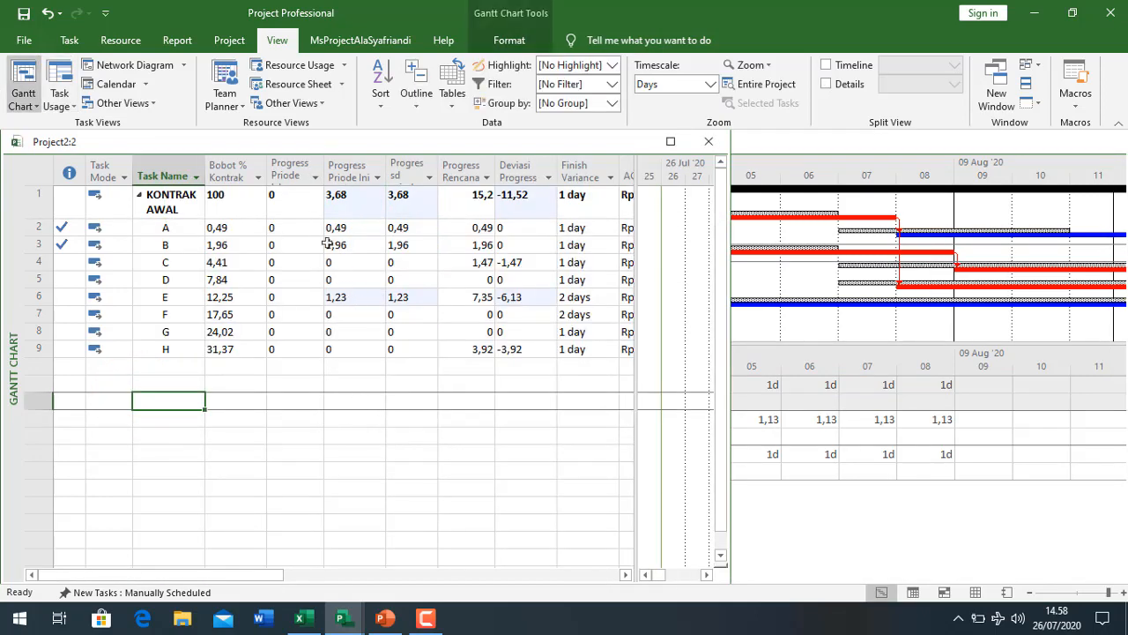
drag(363, 205, 368, 366)
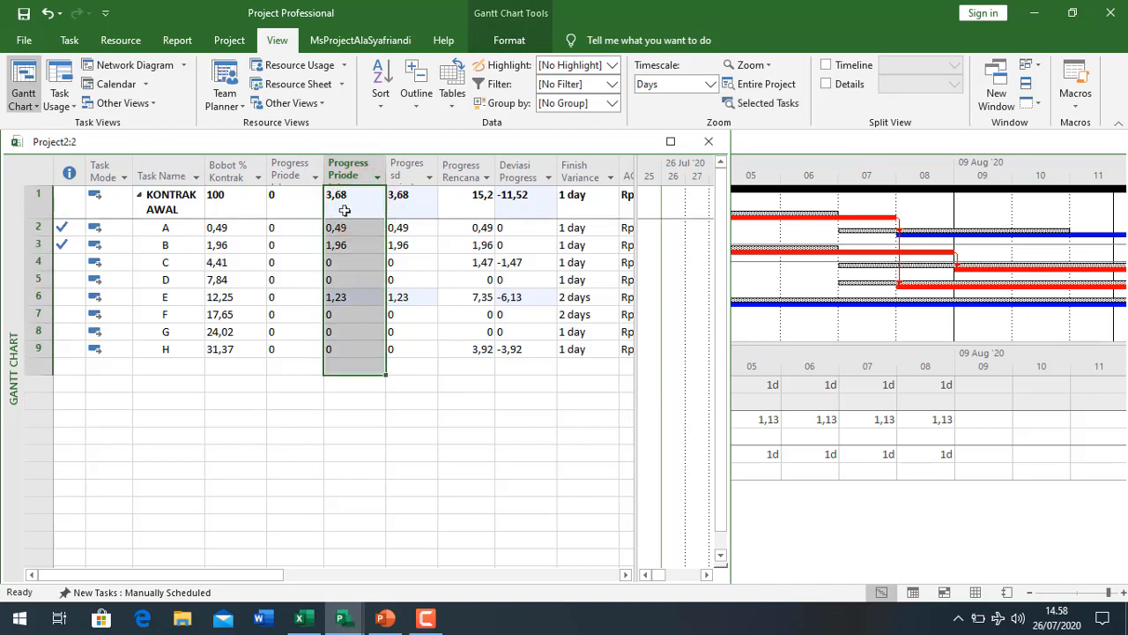
click(418, 209)
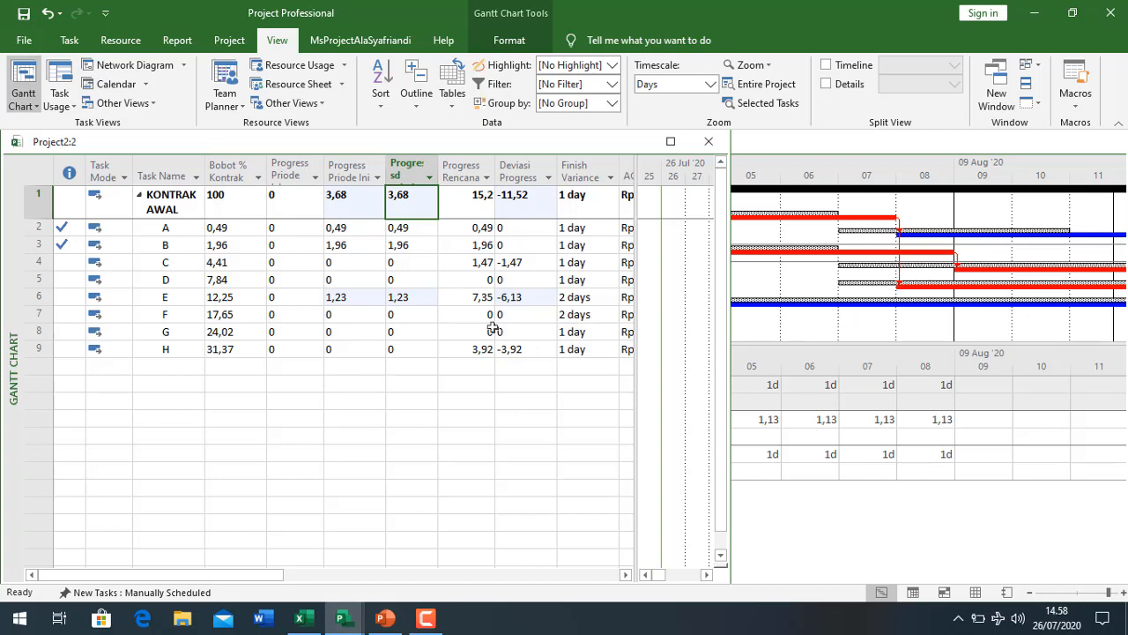
Step: Remove the Task Usage pane from the Project2:1 window and display the custom LAPORAN PROGRESS report there, zoomed out two levels
click(805, 328)
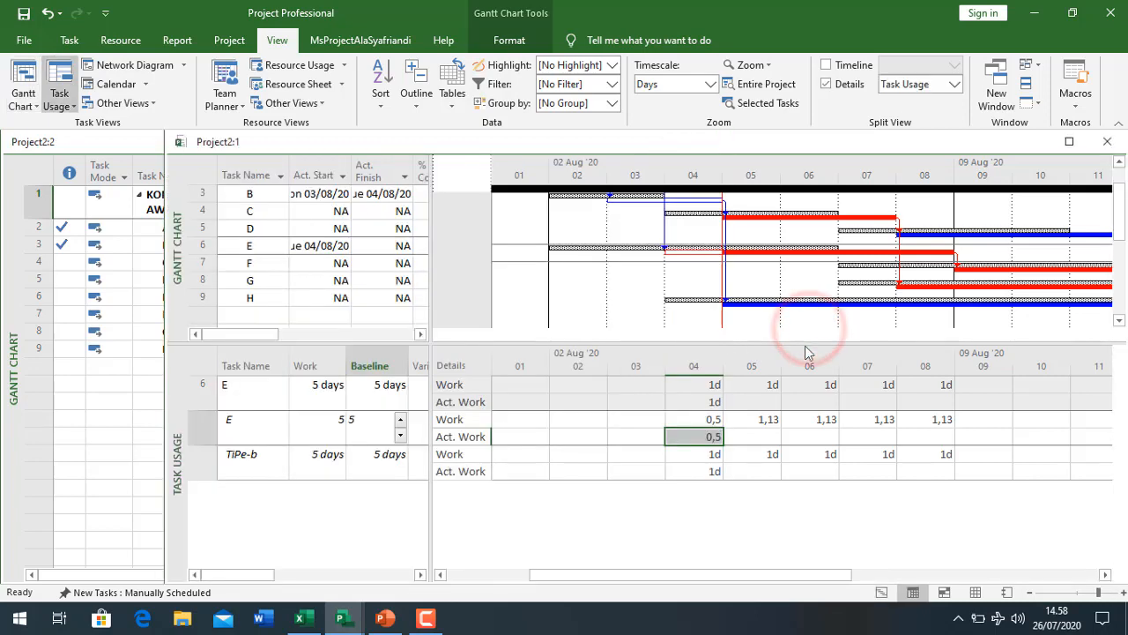
drag(805, 342, 807, 581)
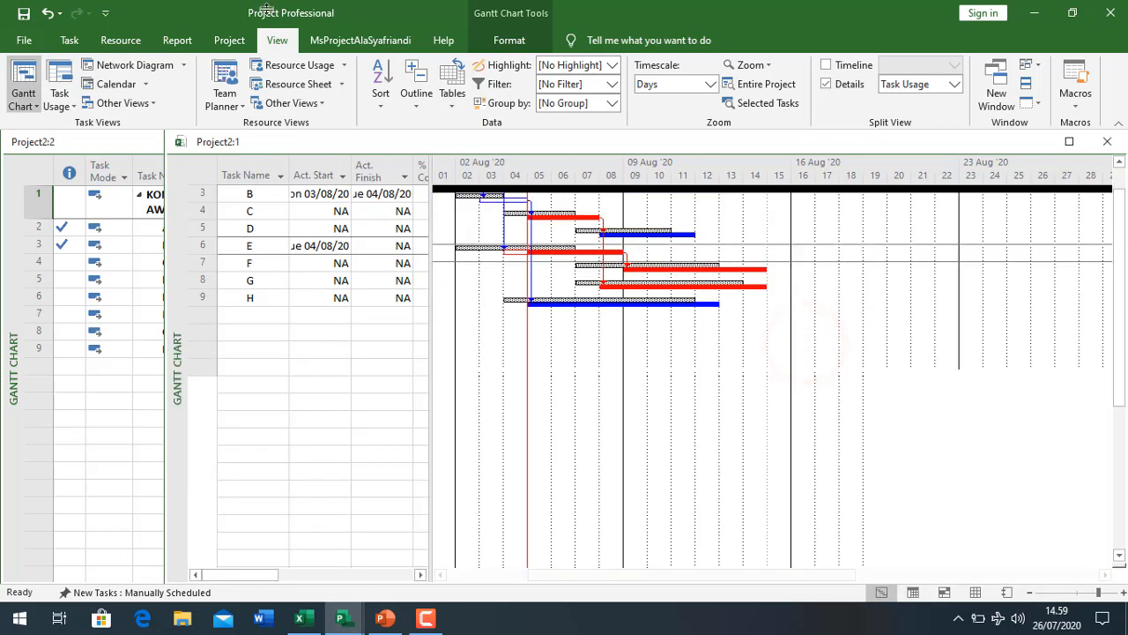
click(179, 40)
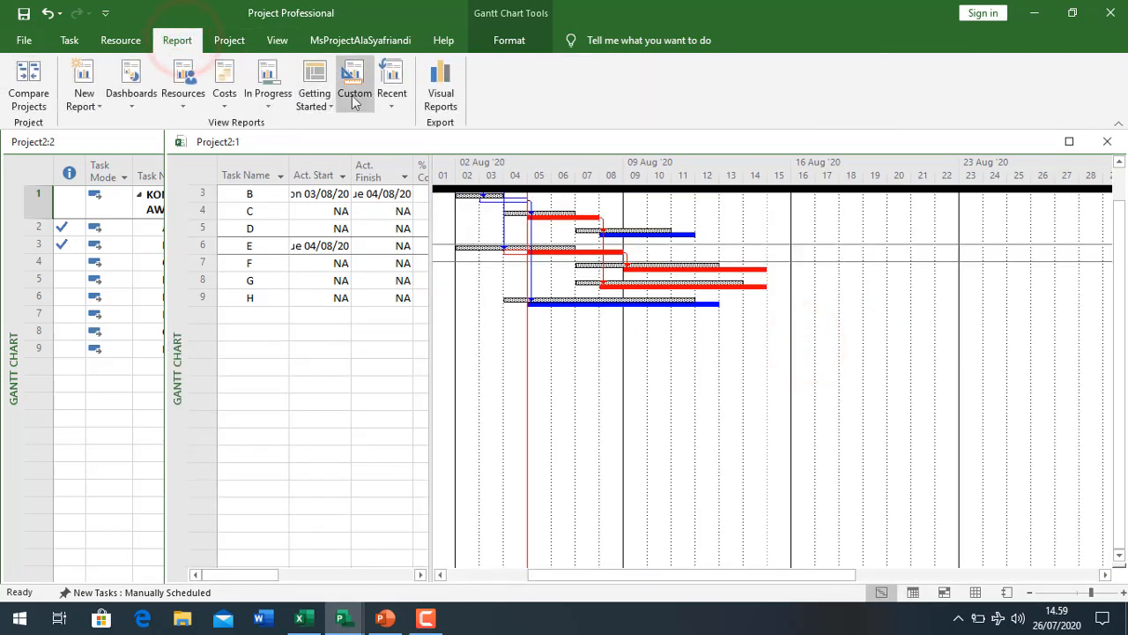
click(352, 95)
click(375, 143)
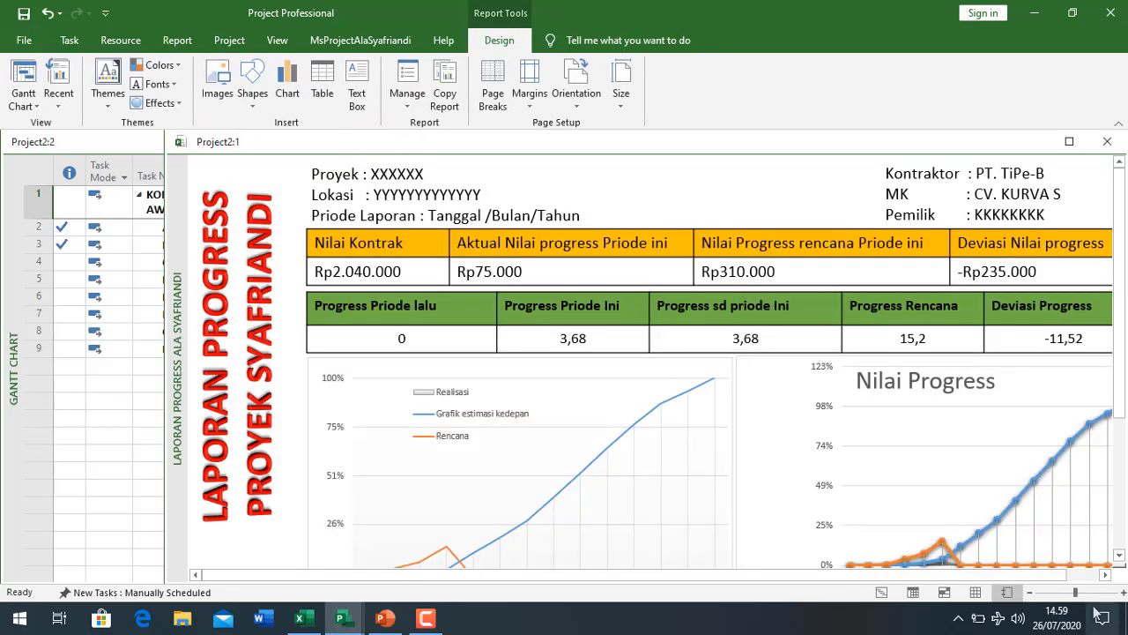
click(1031, 593)
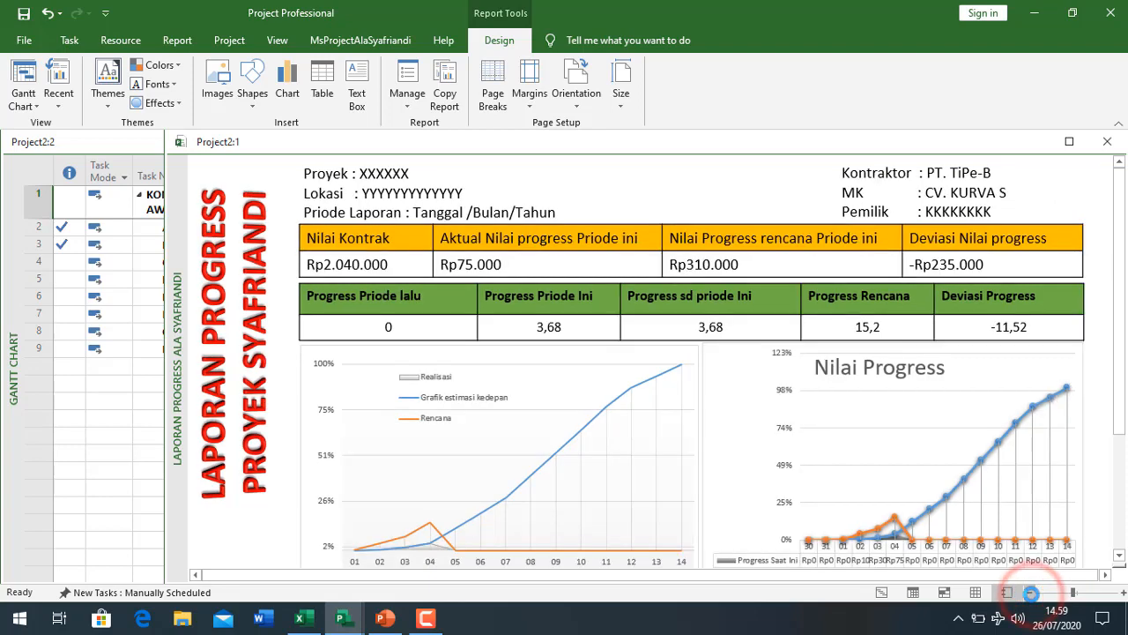
click(1031, 593)
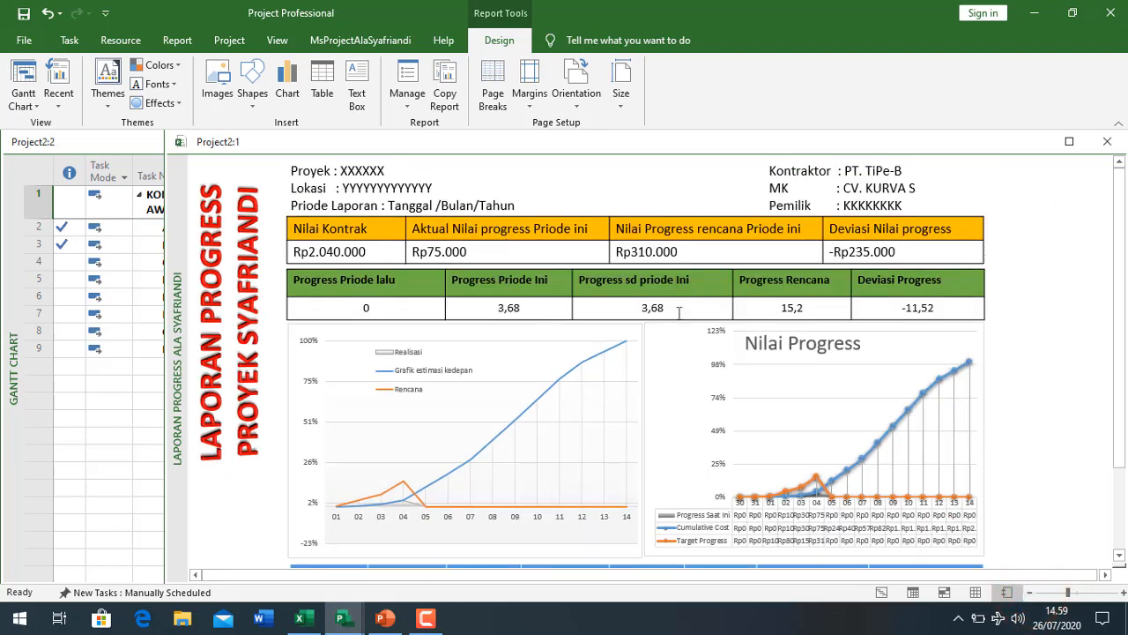
Step: Compare the KONTRAK AWAL summary's ACWP in the Project2:2 window with the report's actual and planned progress values for this period
click(119, 297)
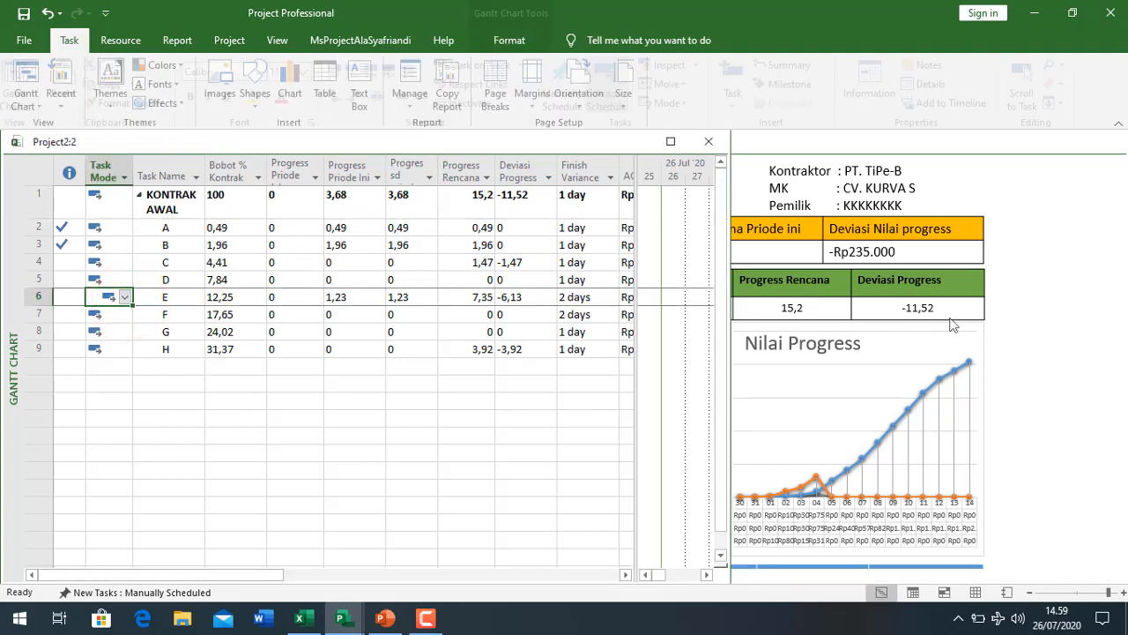
click(626, 574)
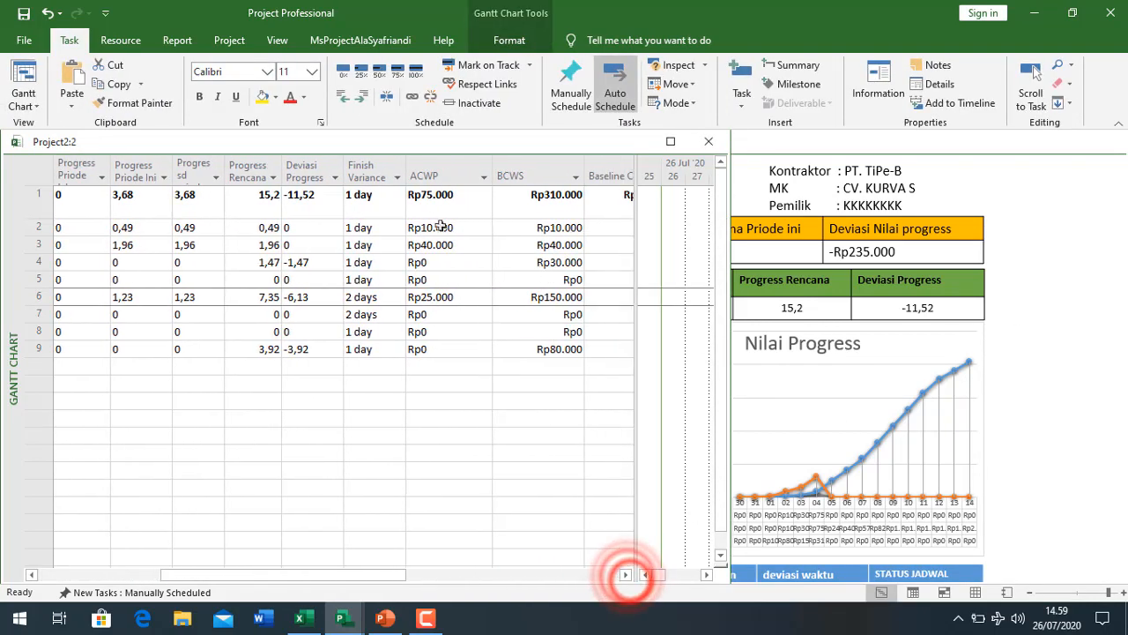
click(442, 212)
click(1022, 285)
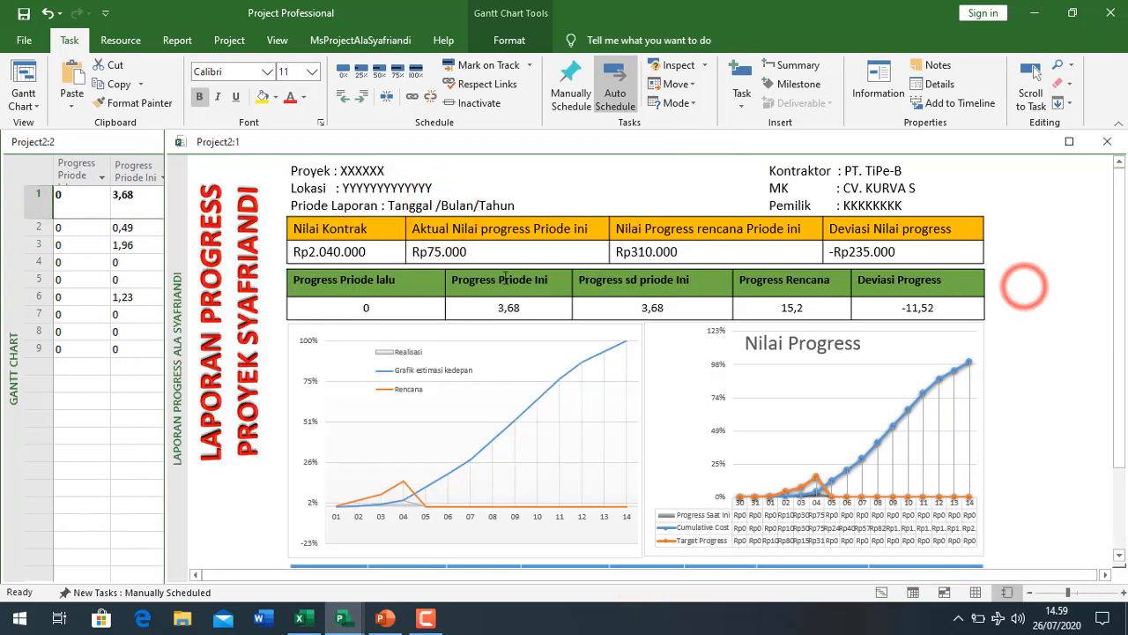
click(485, 252)
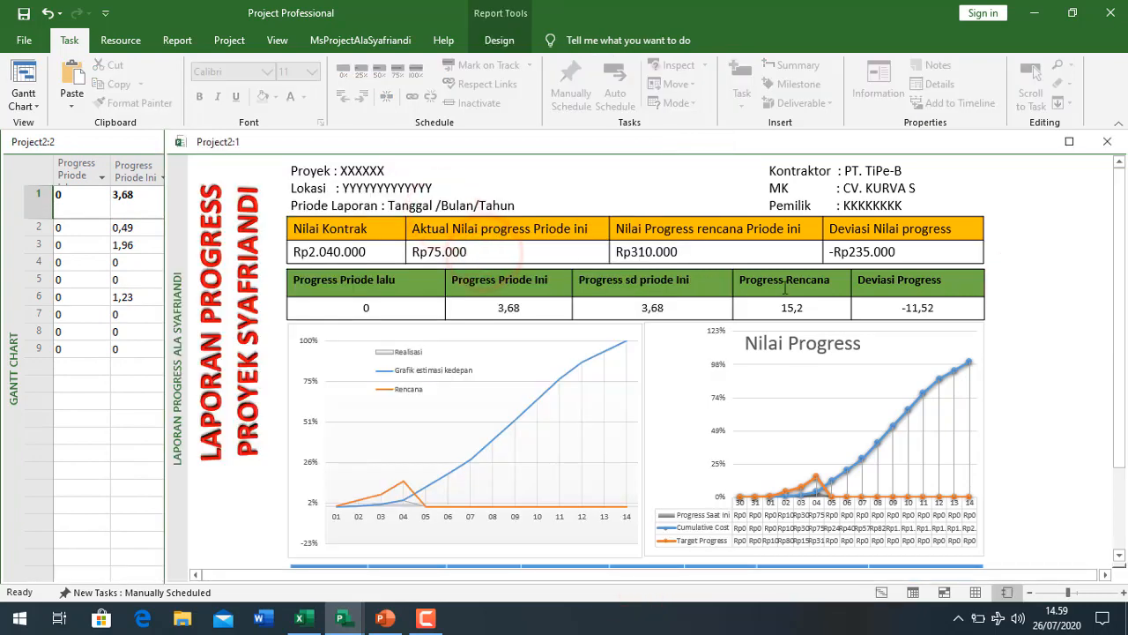
click(664, 255)
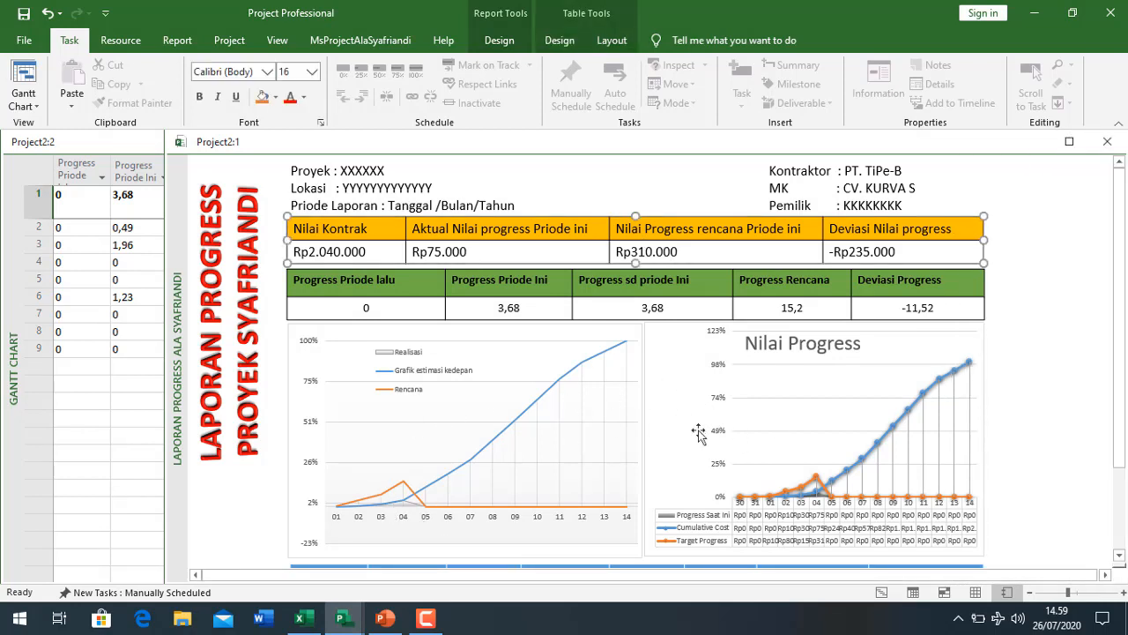
Step: Filter the Nilai Progress chart to show only the date categories 02, 03, 04, 05 and 06
click(978, 367)
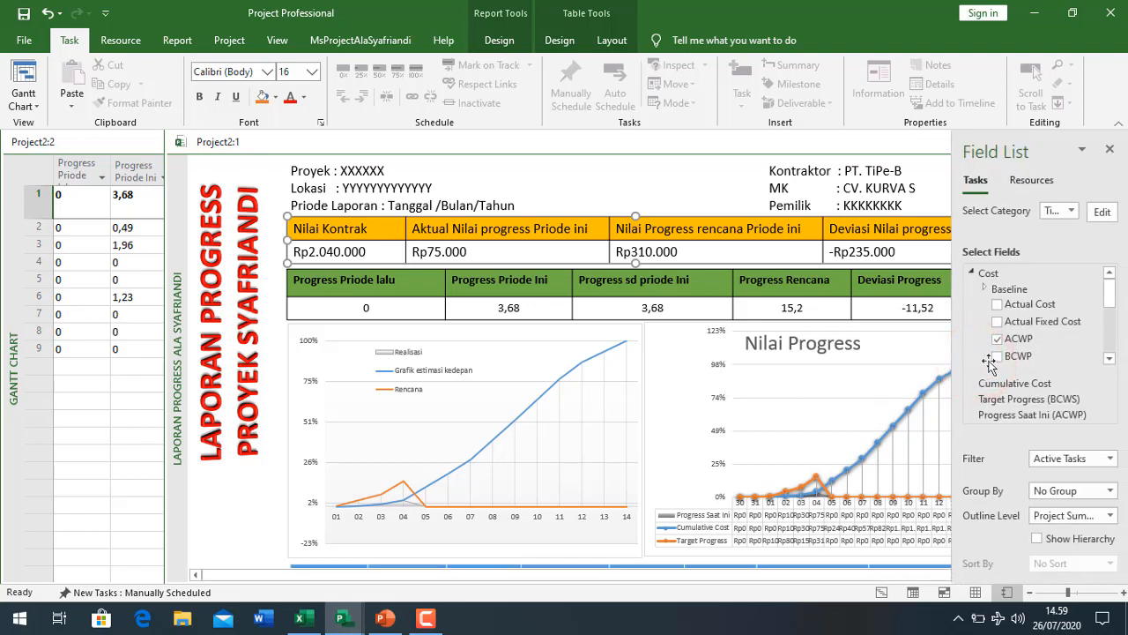
click(1006, 396)
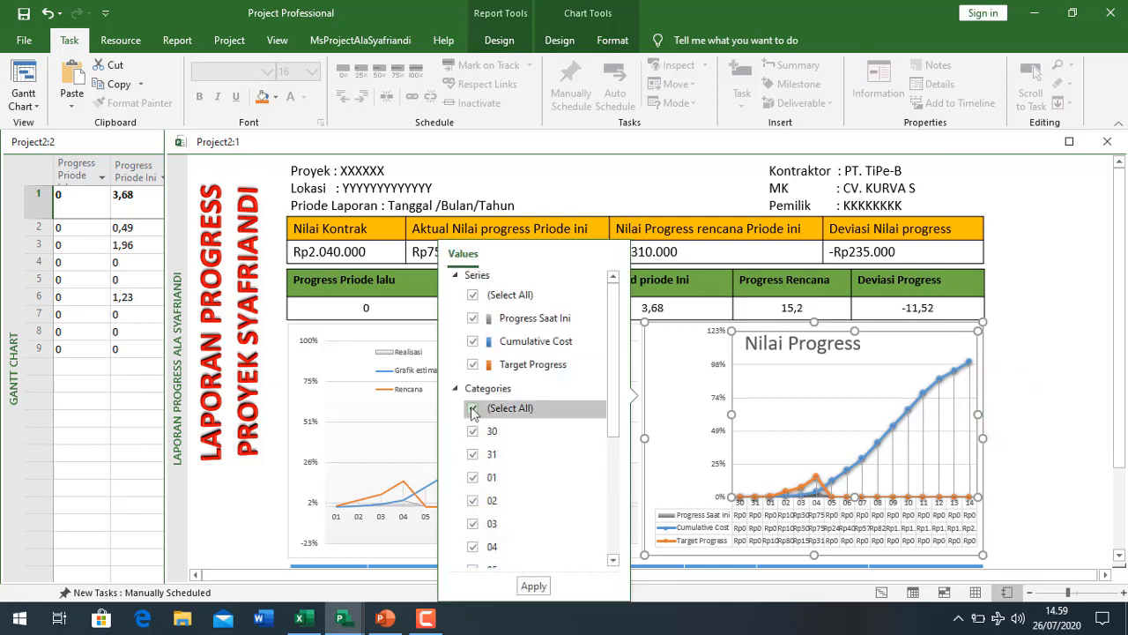
click(471, 408)
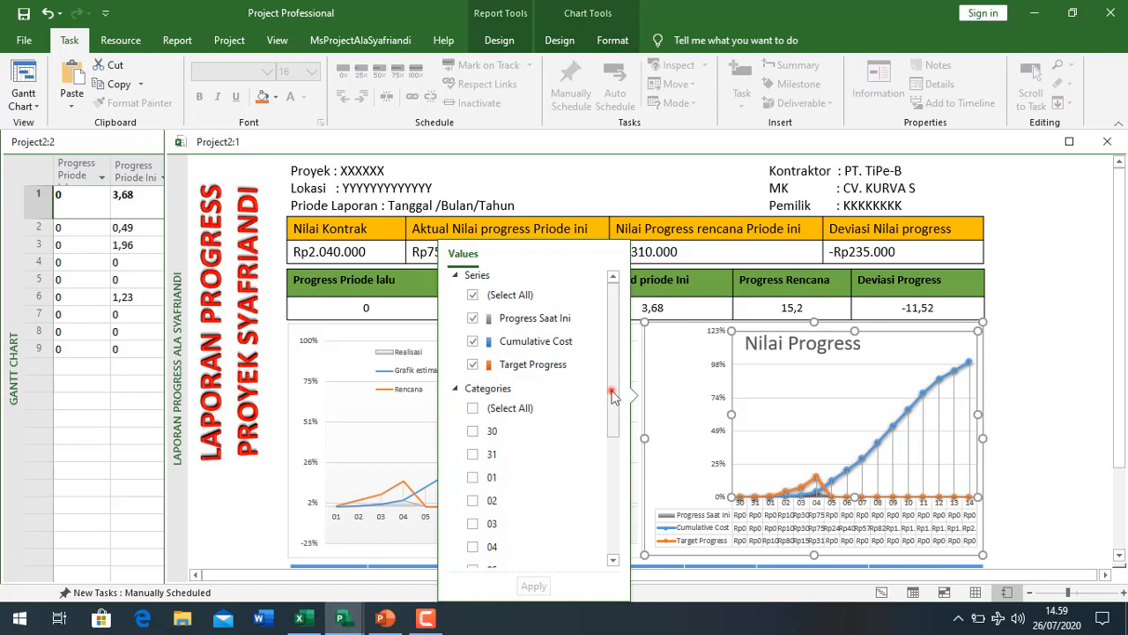
drag(612, 401, 612, 455)
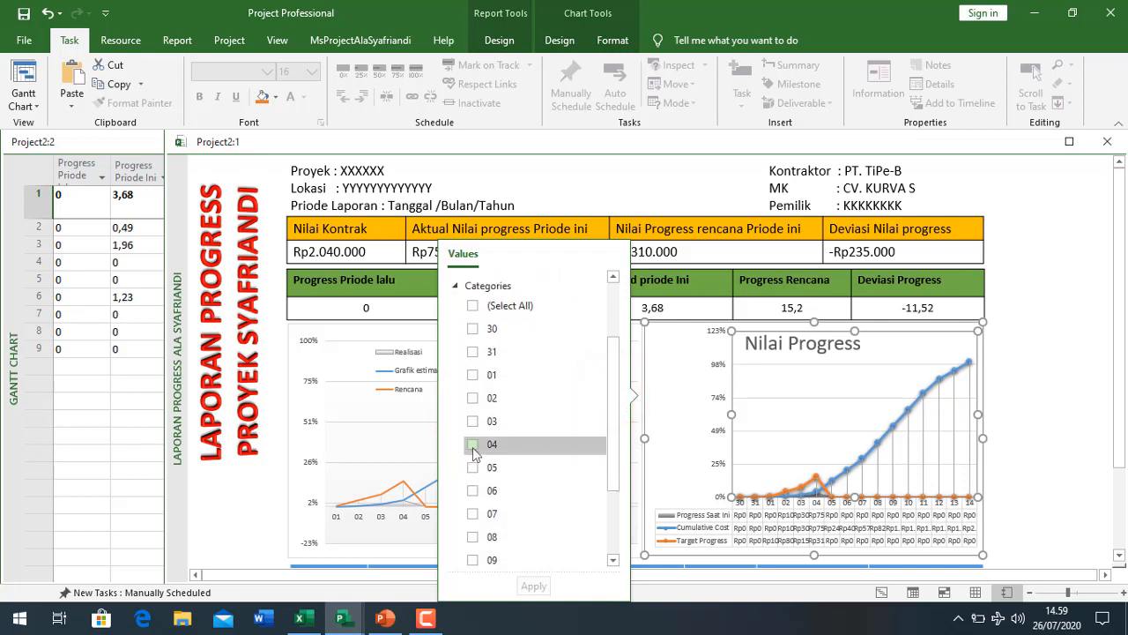
click(473, 446)
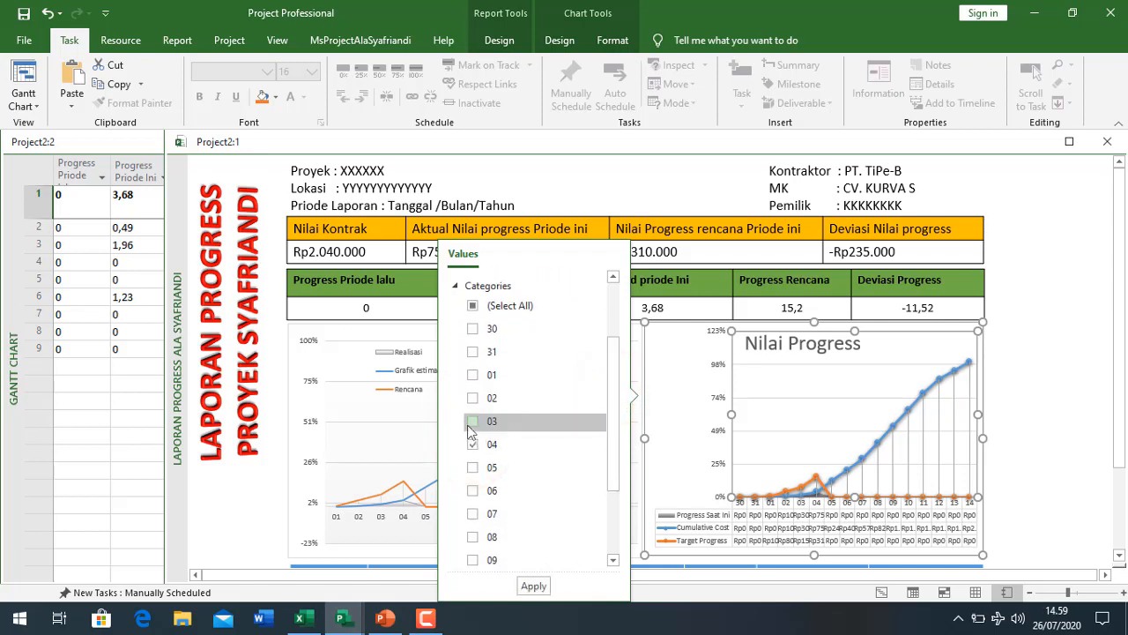
click(469, 419)
click(467, 400)
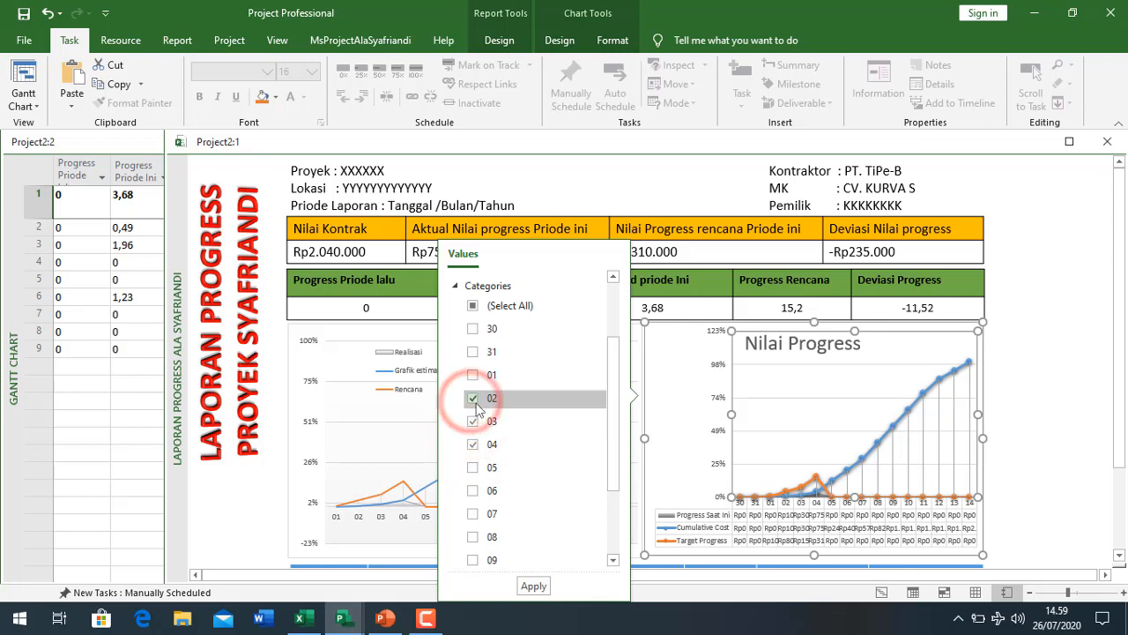
click(473, 467)
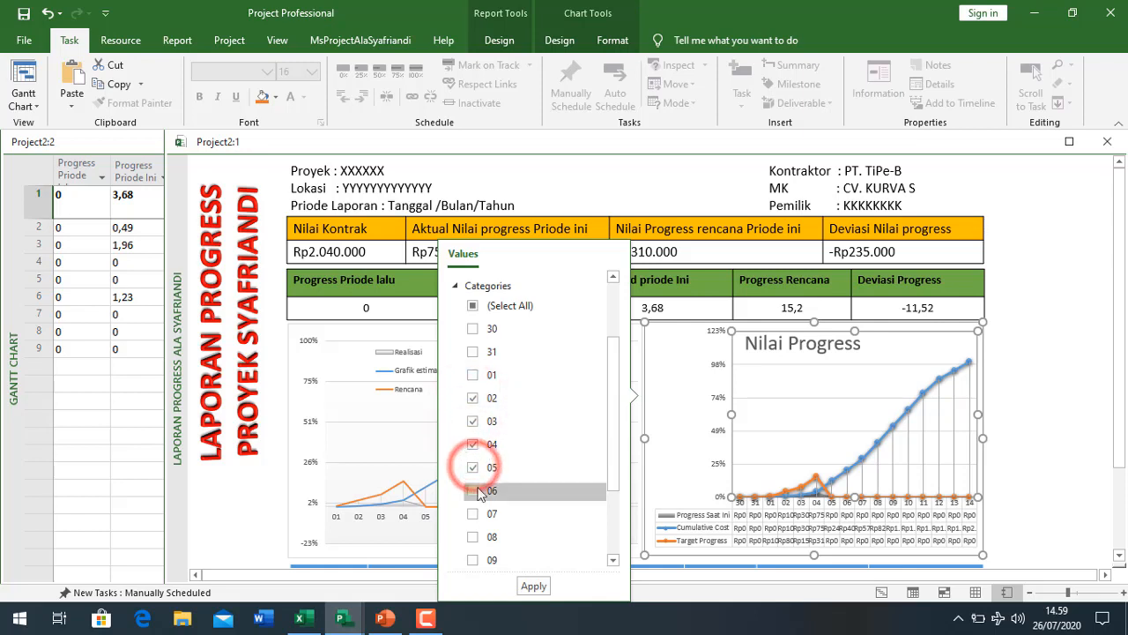
click(476, 490)
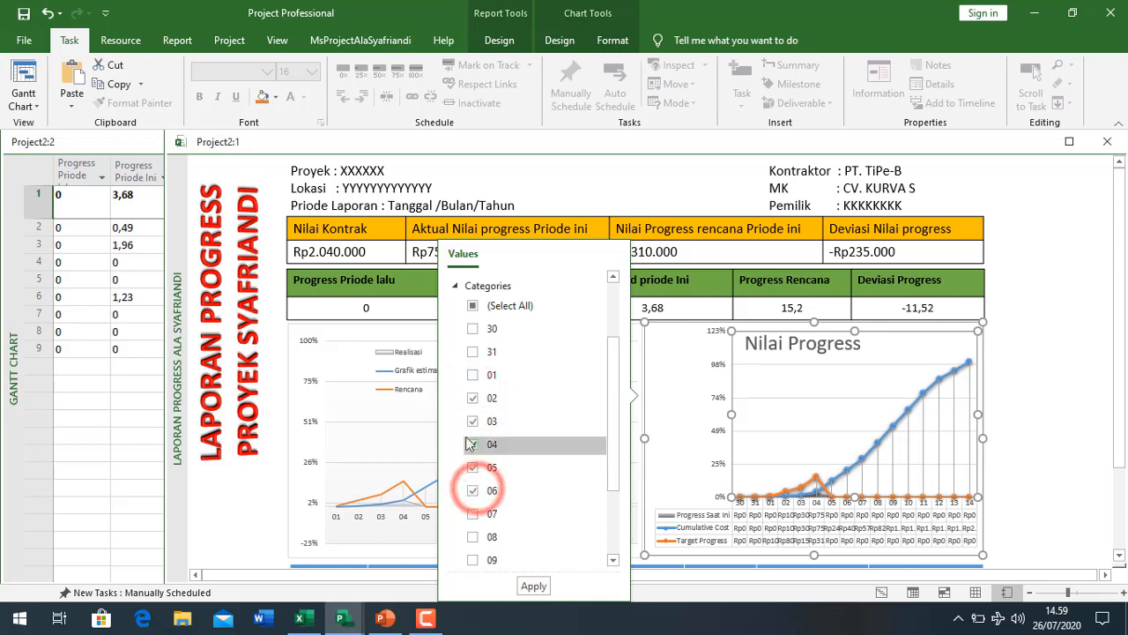
click(535, 586)
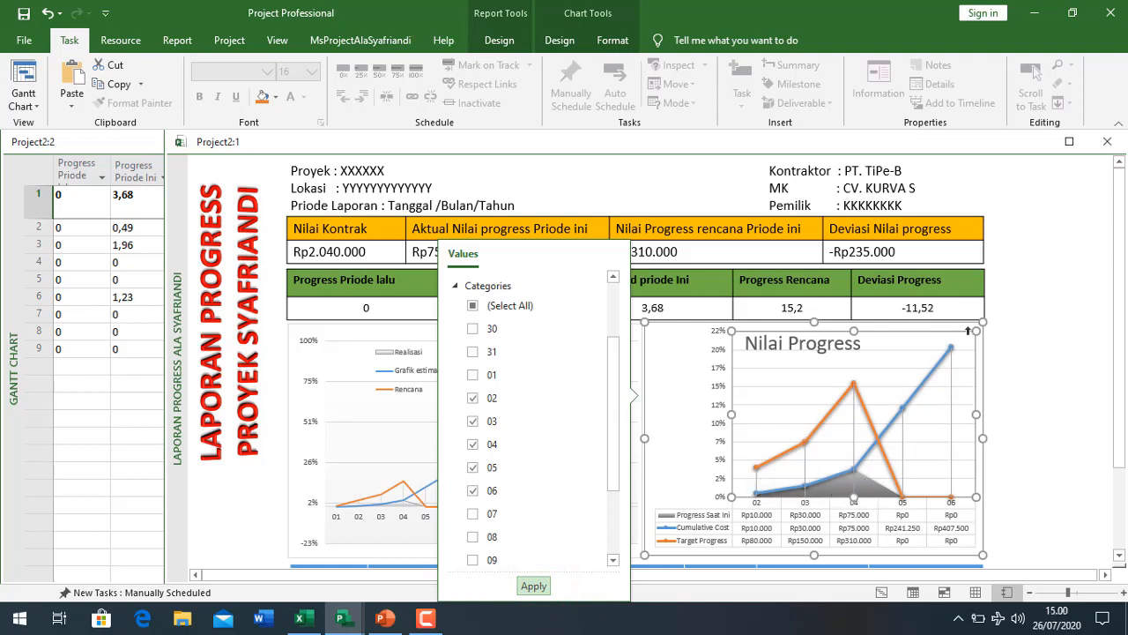
Step: Try to dismiss the filter list left open over the report by deselecting and reselecting the Nilai Progress chart
click(1034, 365)
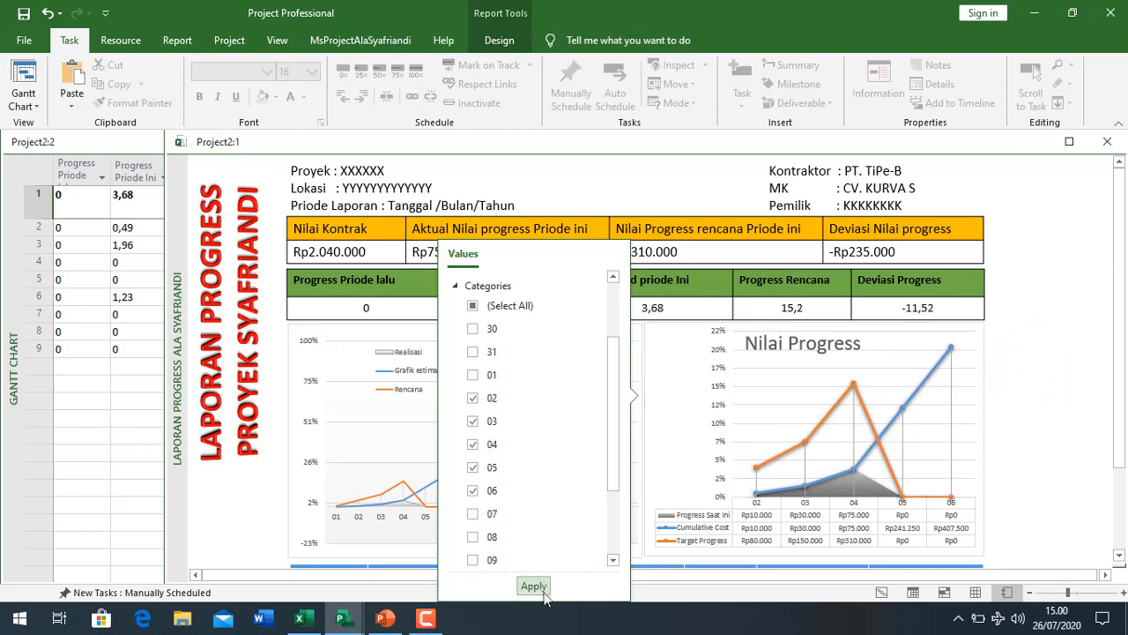
click(85, 382)
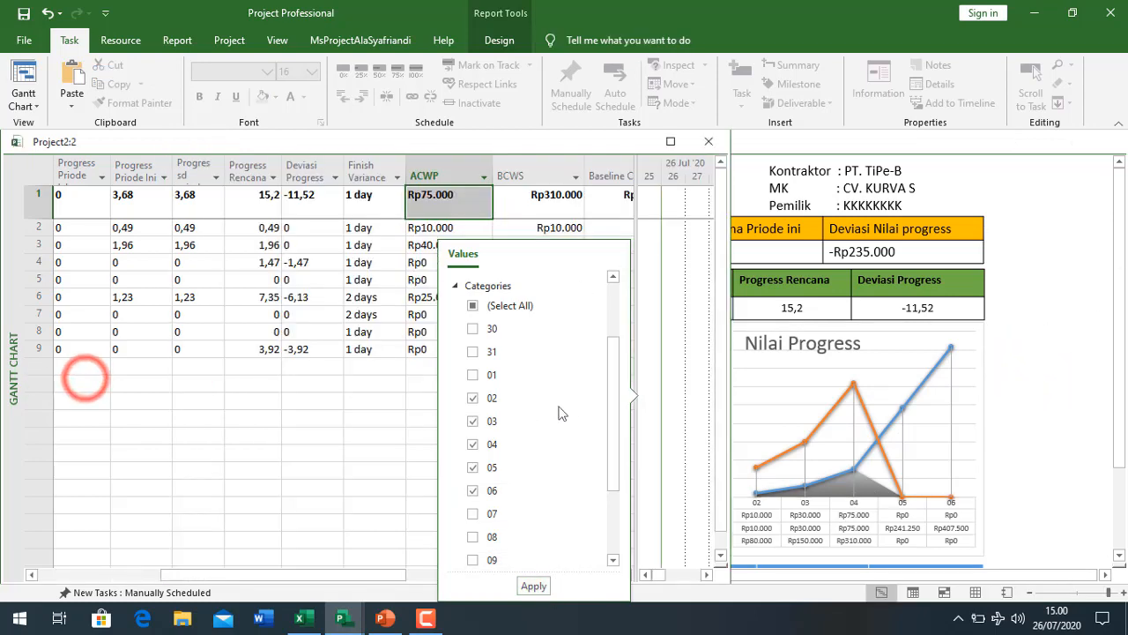
click(1072, 338)
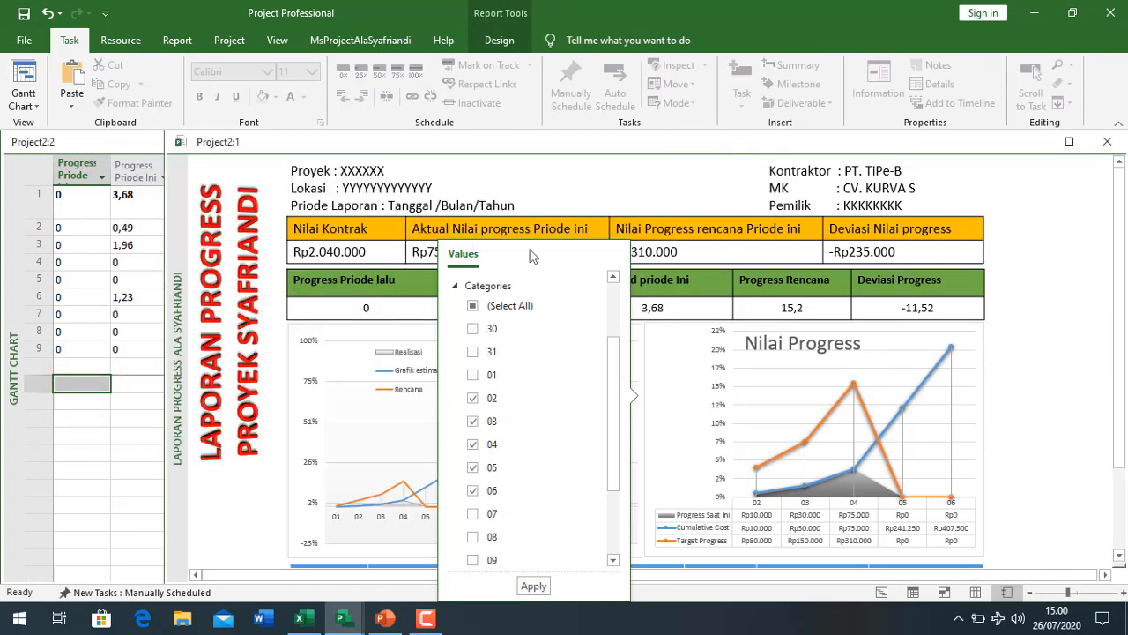
click(468, 257)
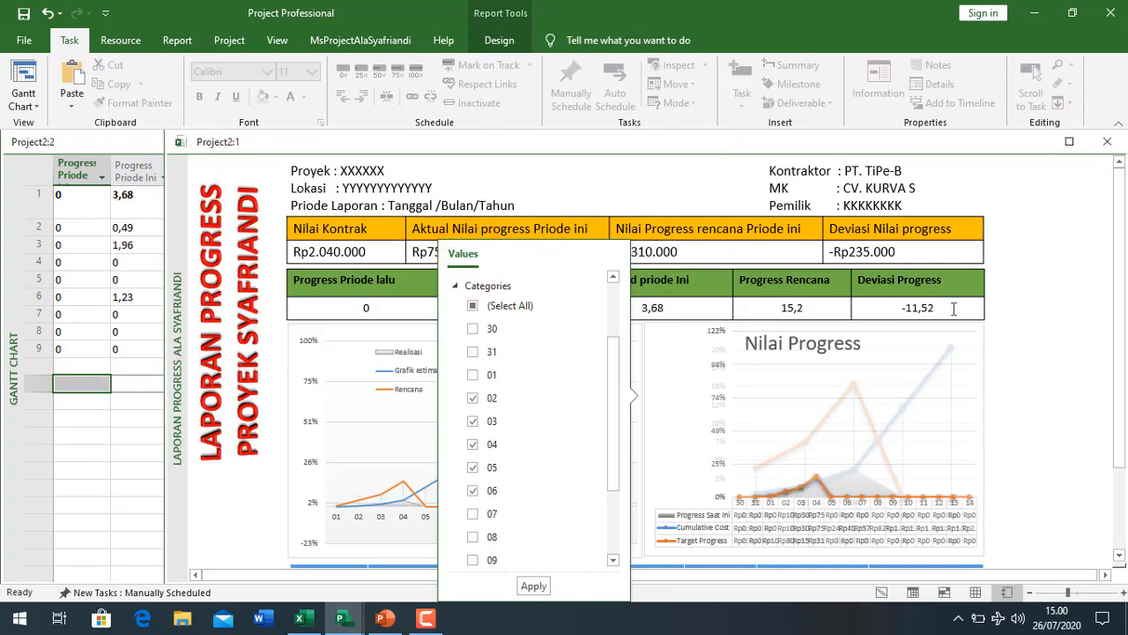
click(978, 348)
click(1008, 399)
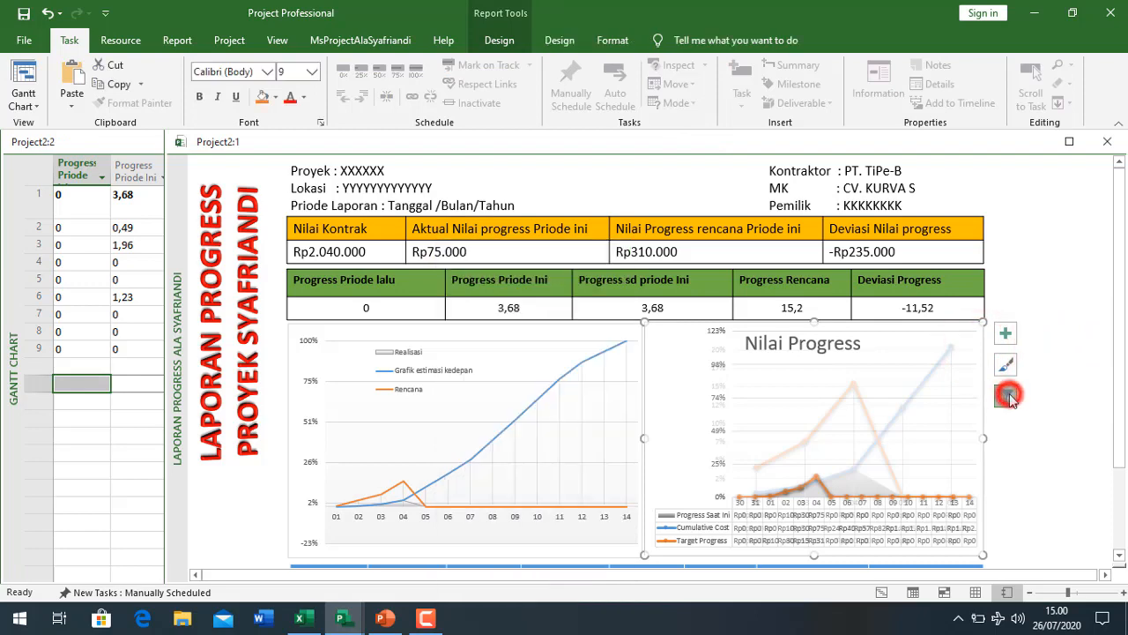
click(1008, 398)
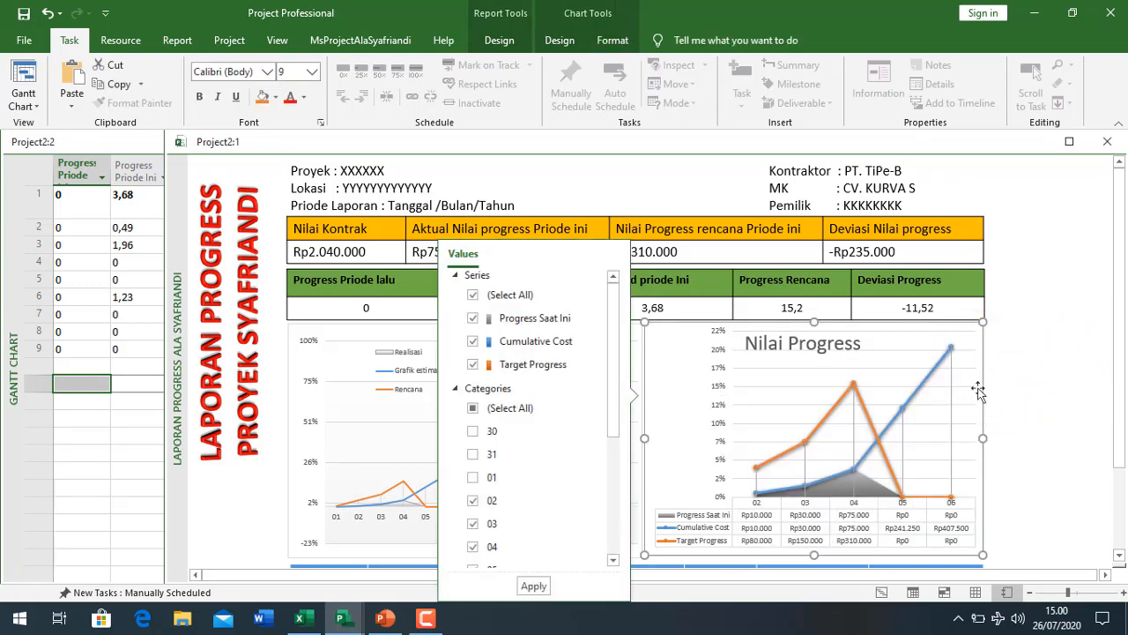
click(979, 388)
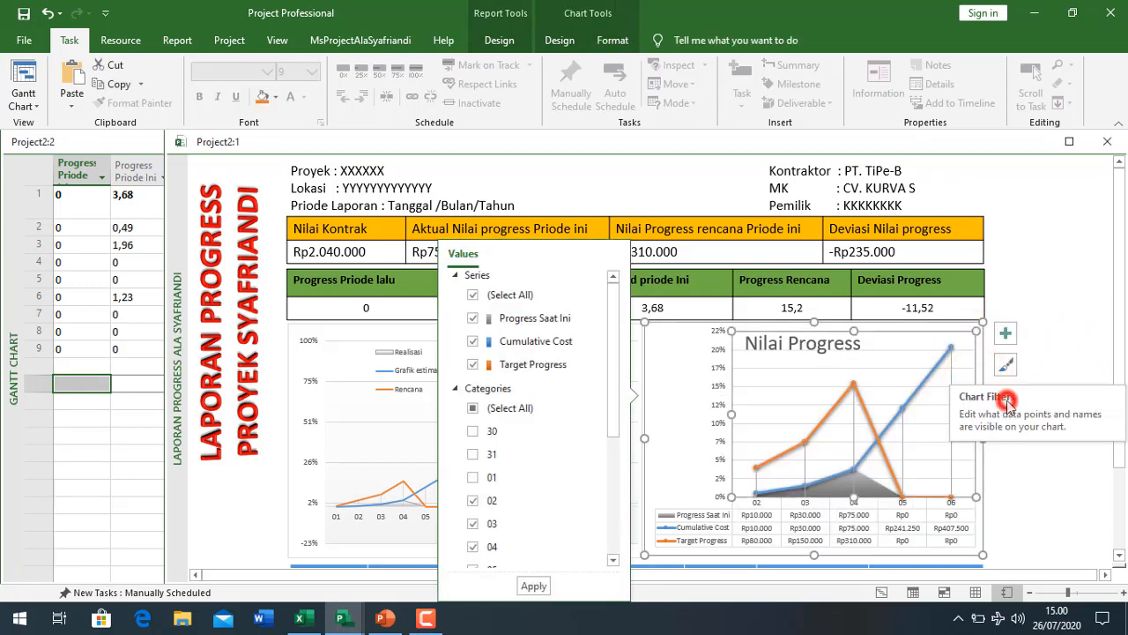
click(1006, 398)
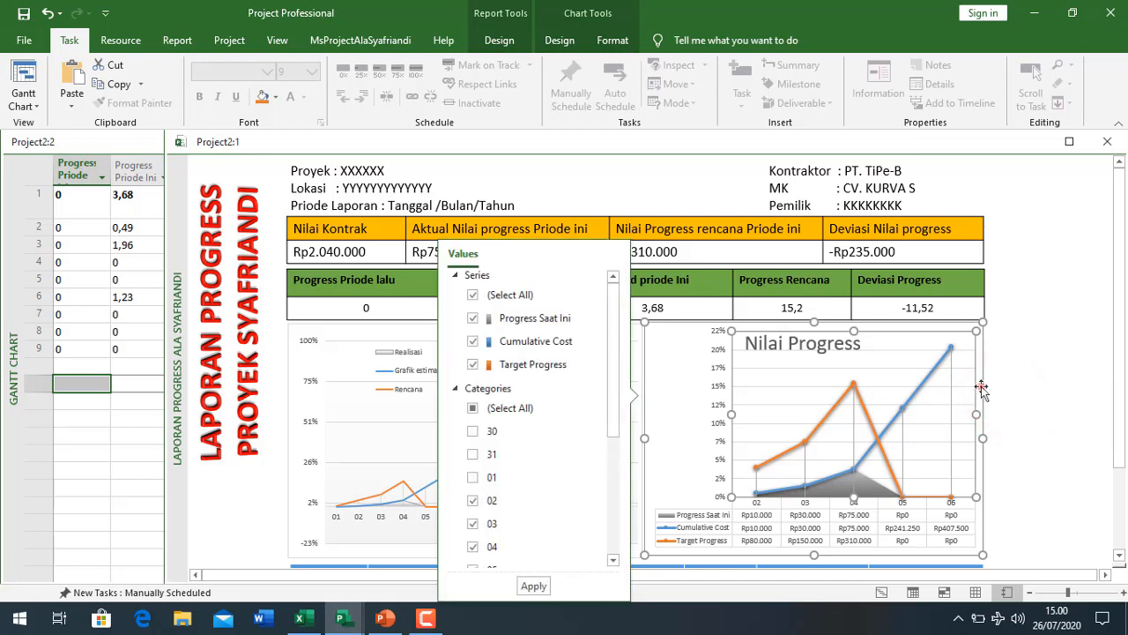
Step: Add data labels to all series of the Nilai Progress chart and show the further data label options
click(984, 388)
click(1006, 334)
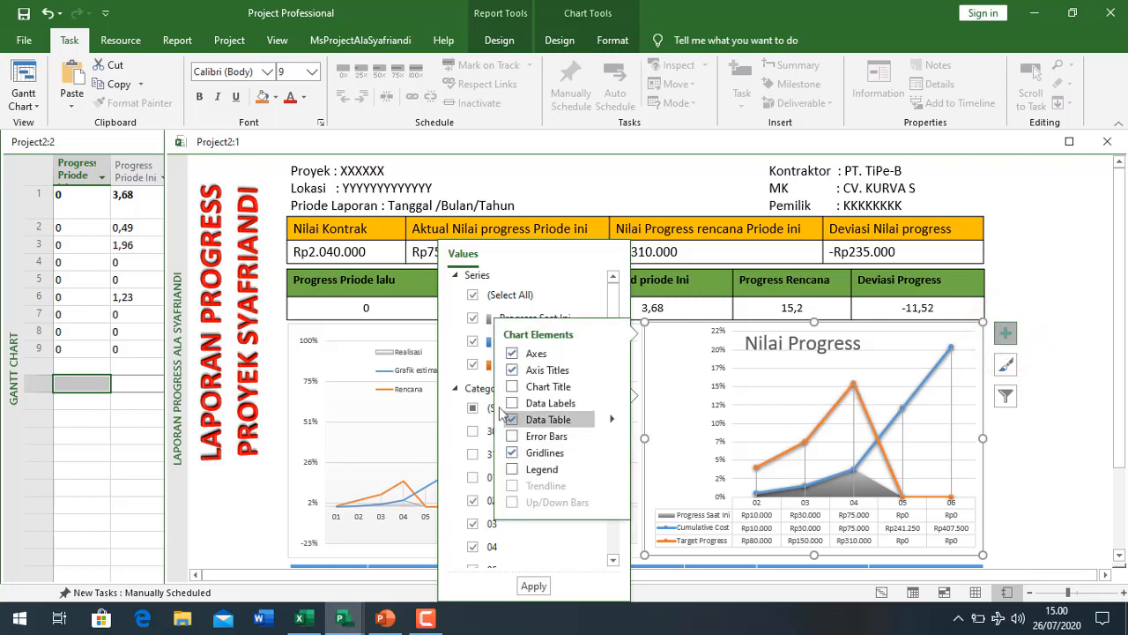
click(513, 405)
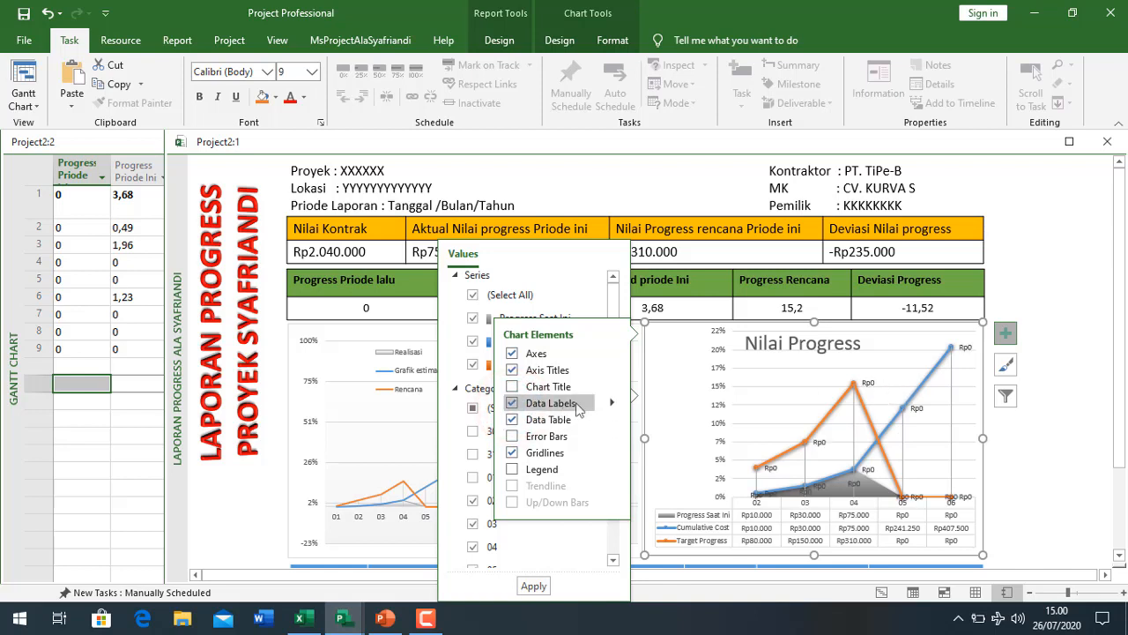
click(612, 403)
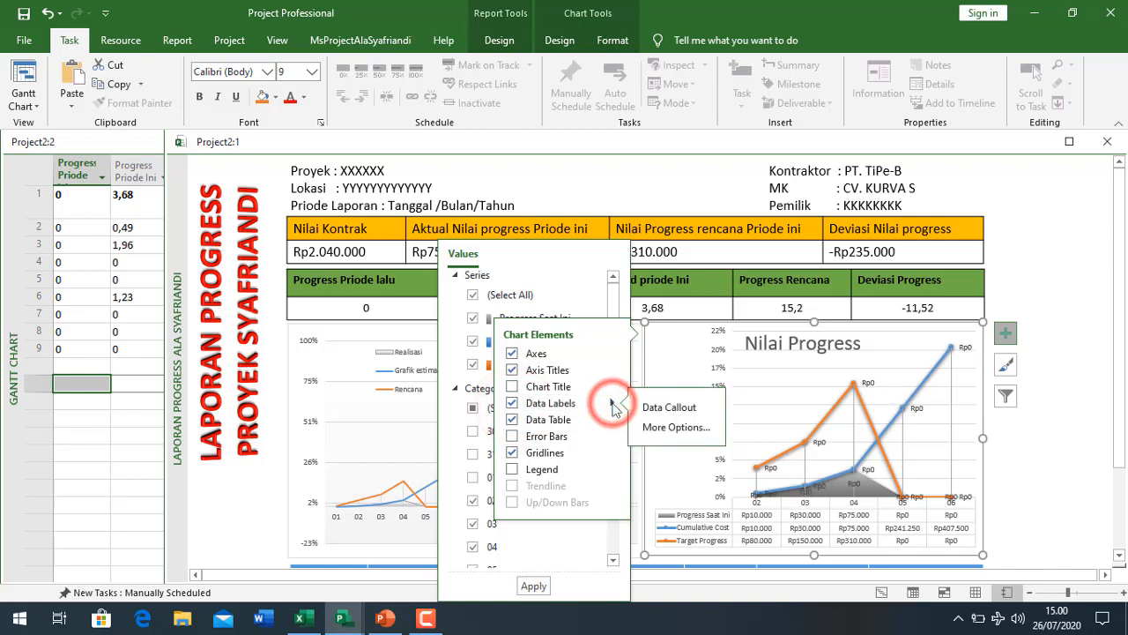
Step: Format the Target Progress data labels in the Nilai Progress chart as Percentage with 4 decimal places
click(867, 385)
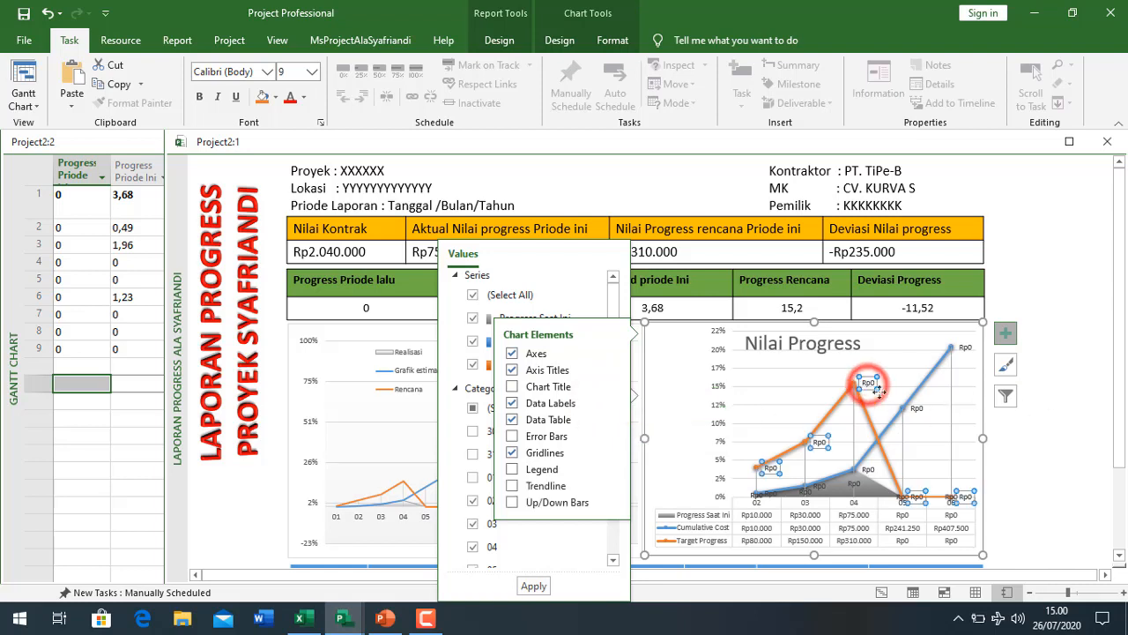
right_click(869, 385)
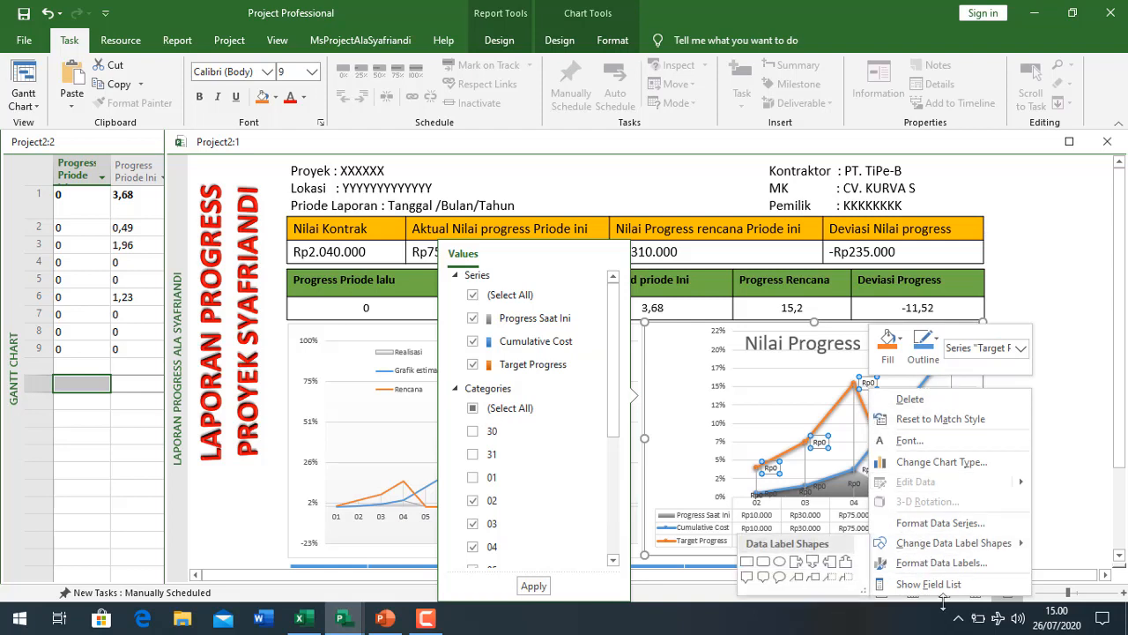
click(927, 564)
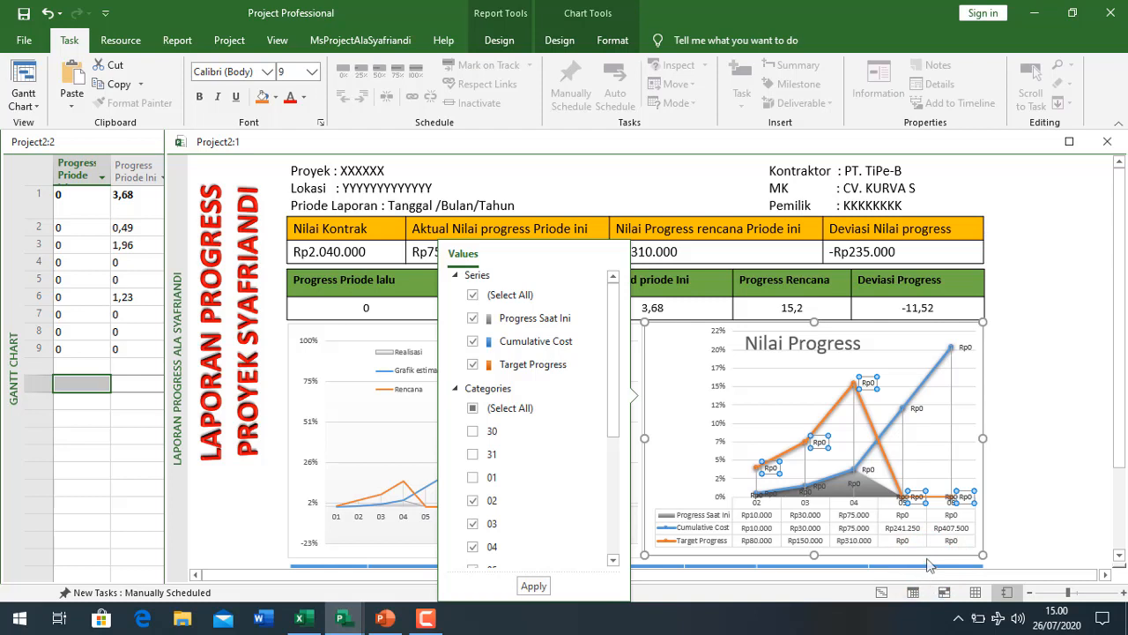
drag(1111, 427, 1111, 442)
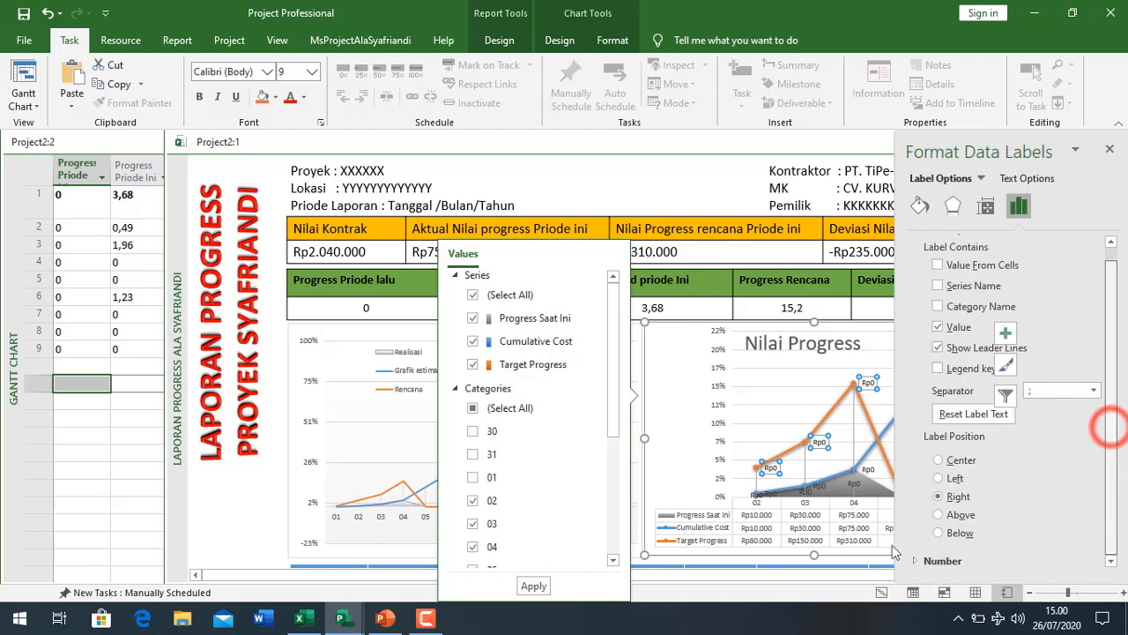
click(917, 560)
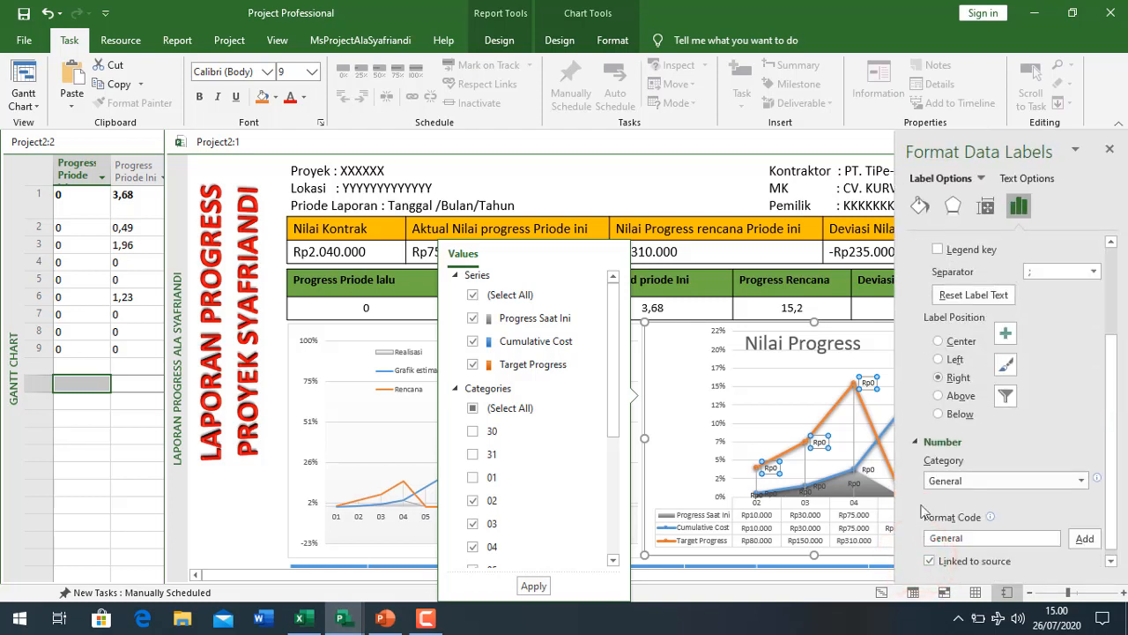
click(961, 481)
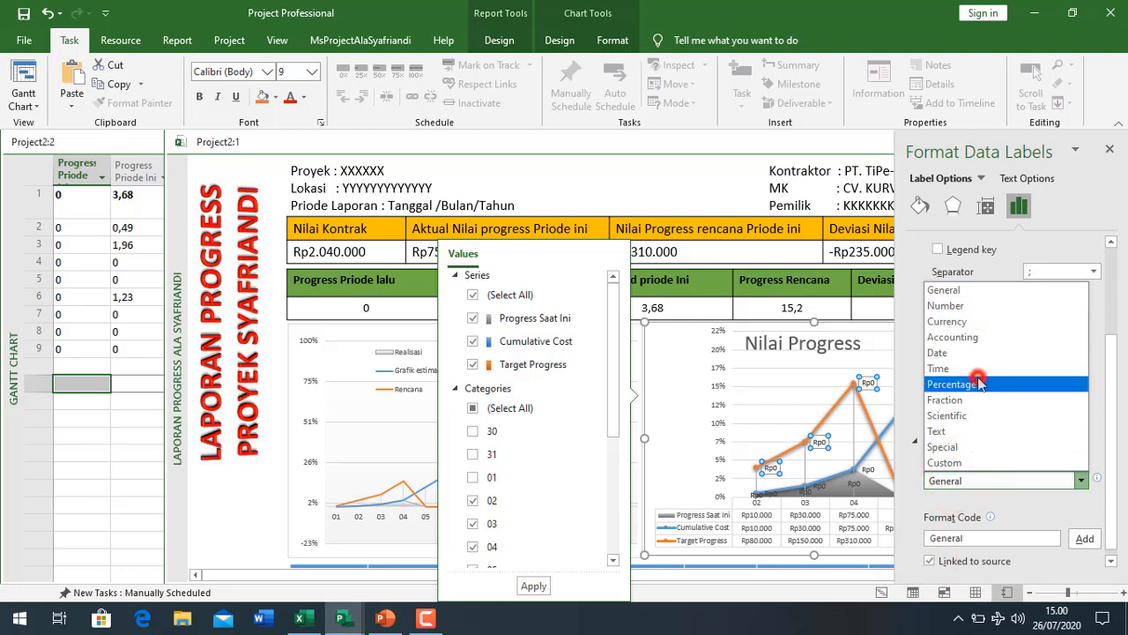
click(979, 382)
click(1032, 503)
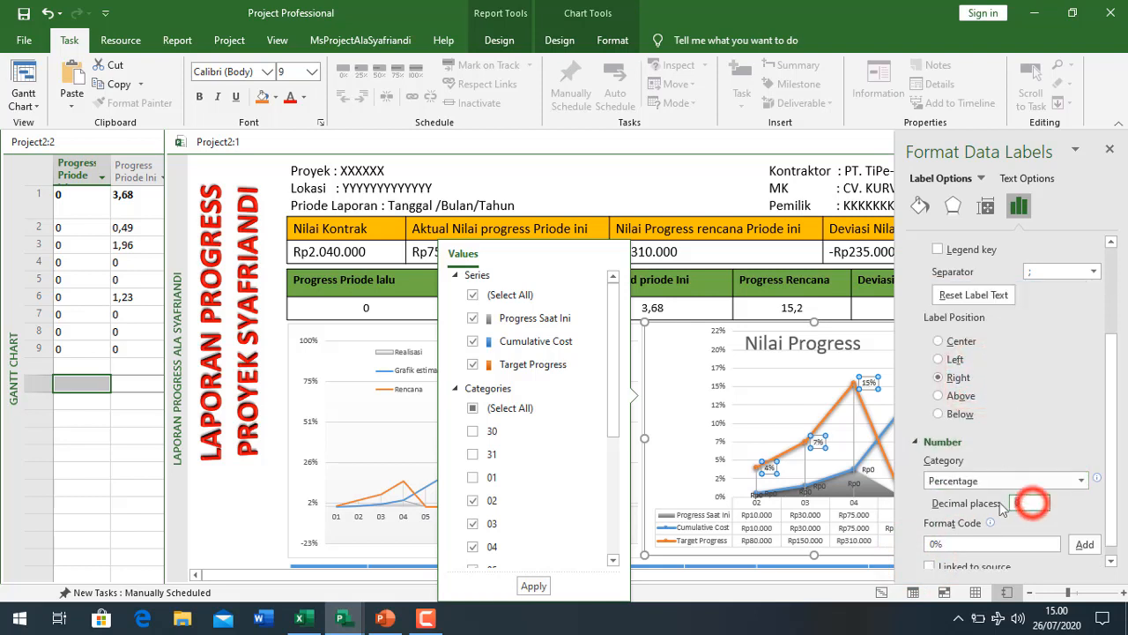
text(4)
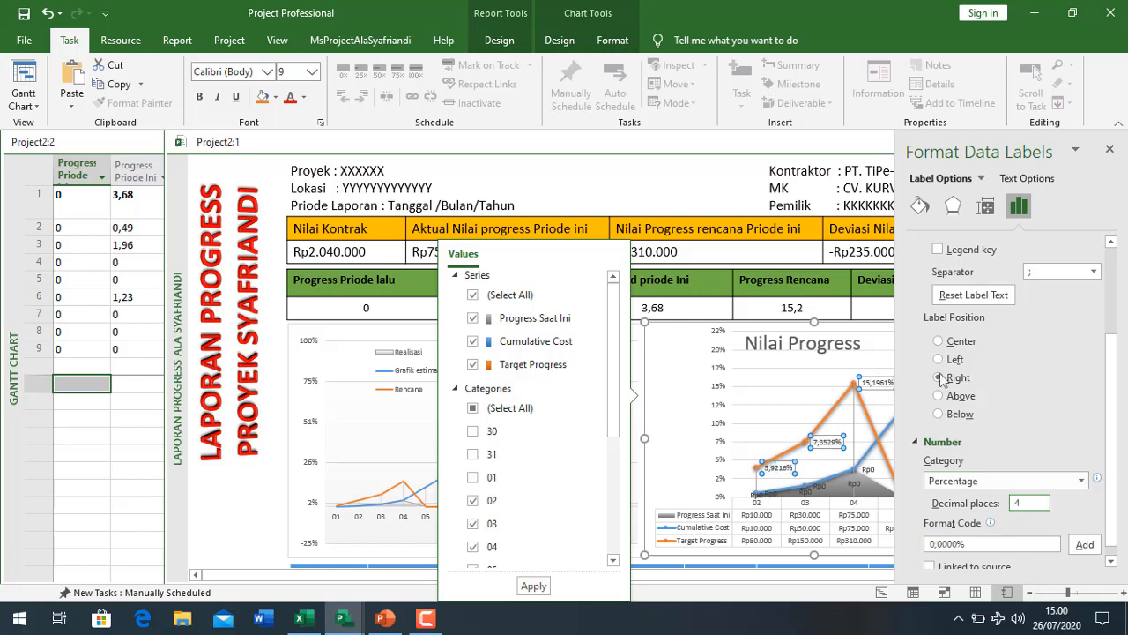
Step: Format the Cumulative Cost data labels in the Nilai Progress chart as Percentage with 4 decimal places
click(869, 472)
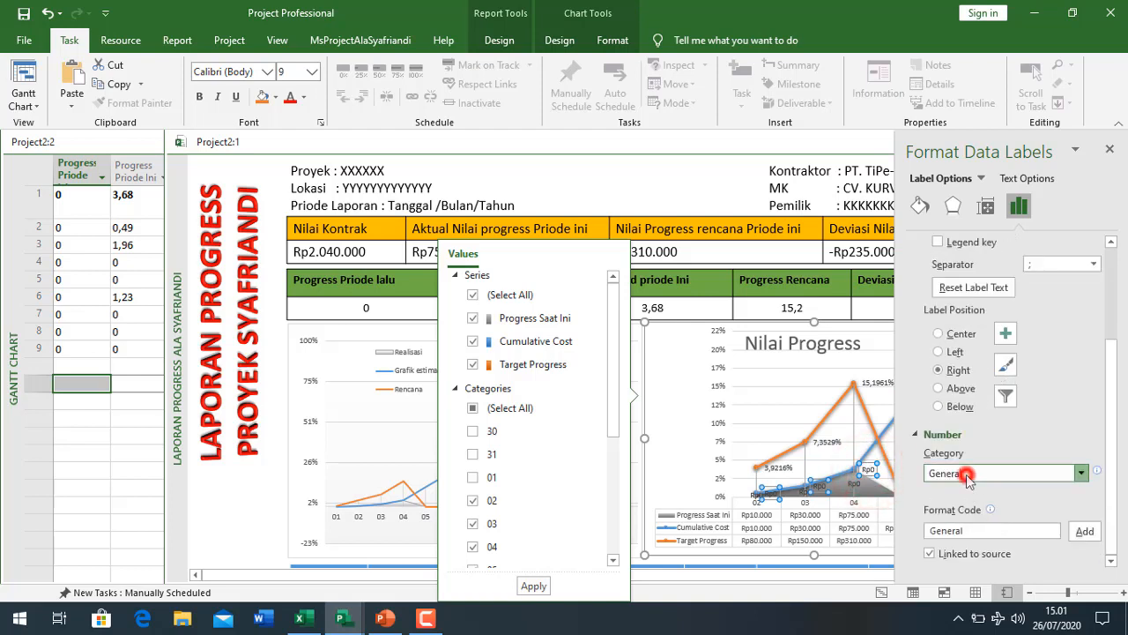
click(969, 473)
click(977, 376)
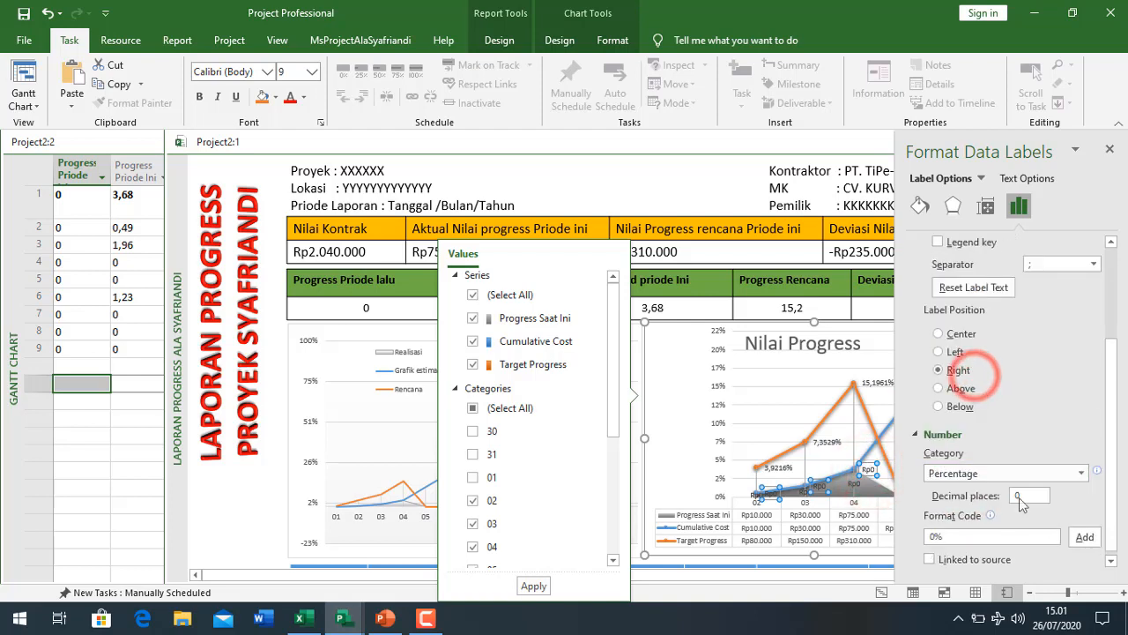
click(1014, 497)
text(4)
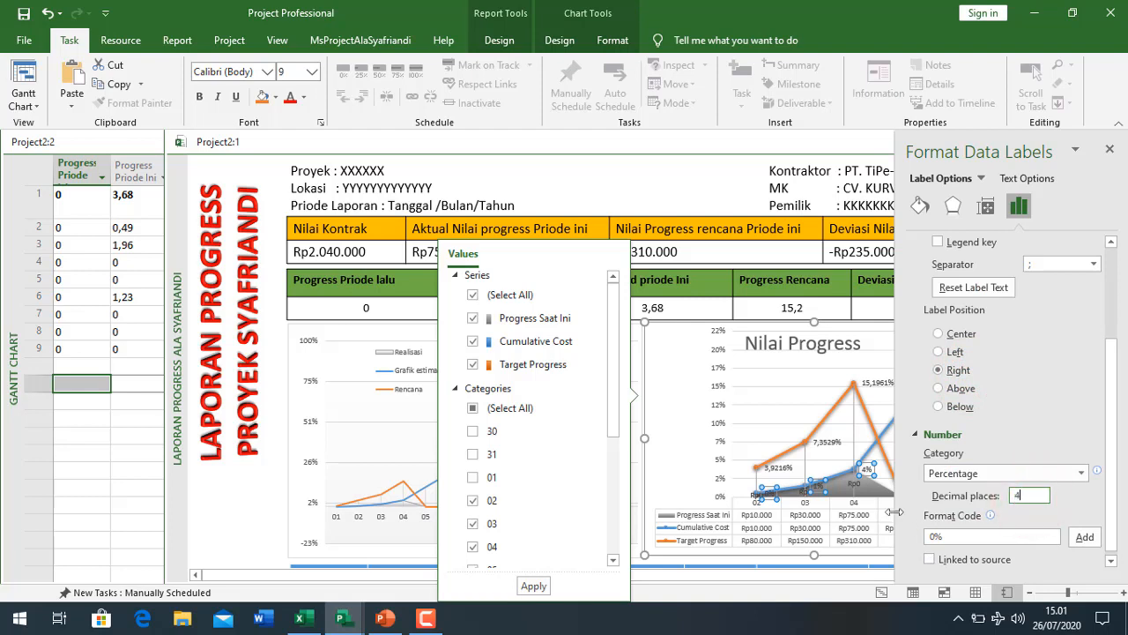
Step: Delete the data labels of the Progress Saat Ini area series and close the label formatting settings
click(854, 487)
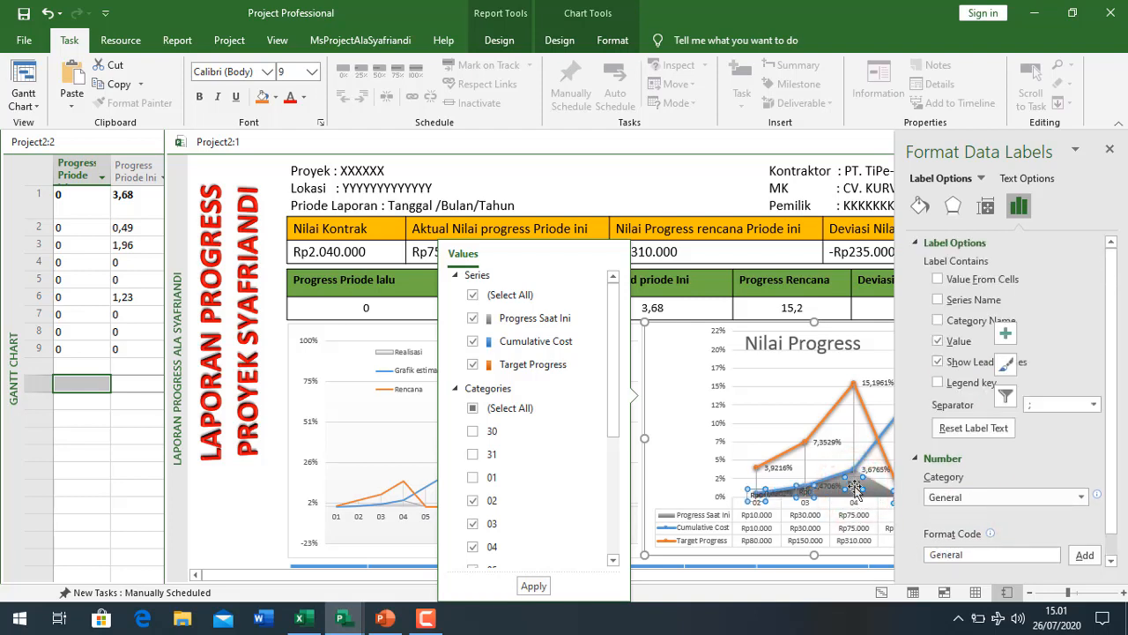
key(Delete)
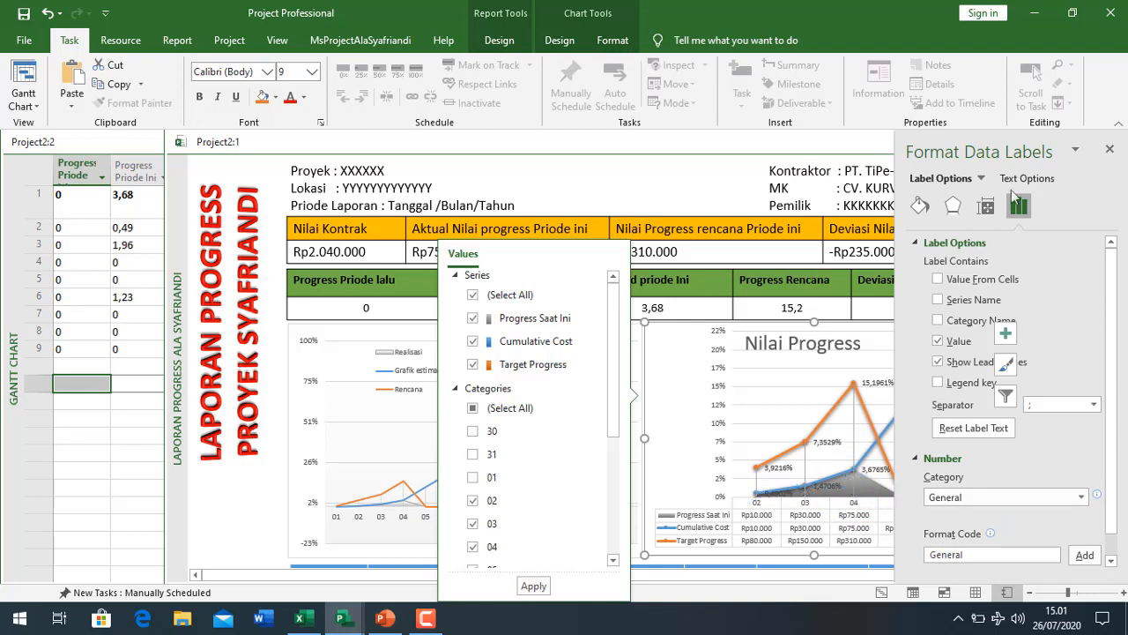
click(1111, 150)
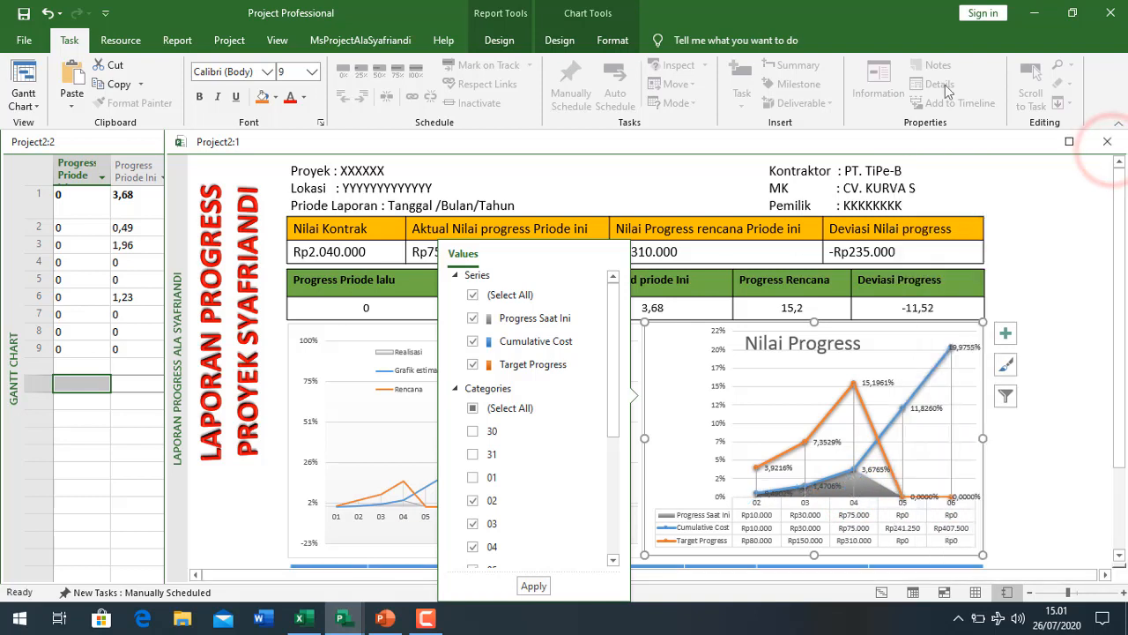
Step: Minimize and restore the Project2:1 report window until the leftover chart filter list is cleared from the report
click(1034, 12)
click(1034, 12)
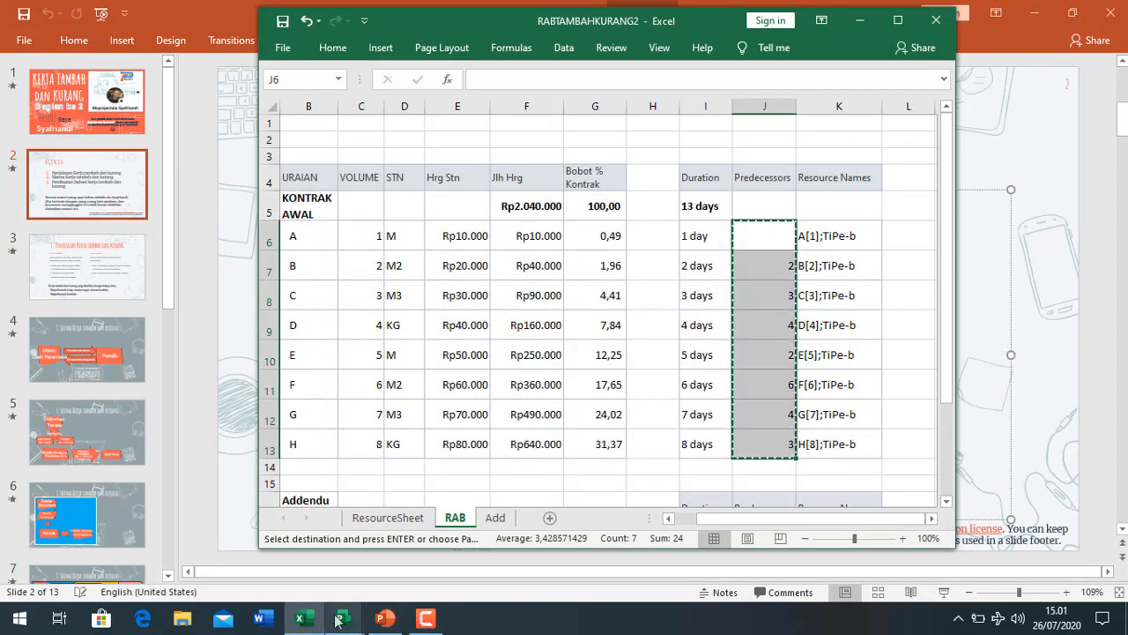
mouse_move(342, 617)
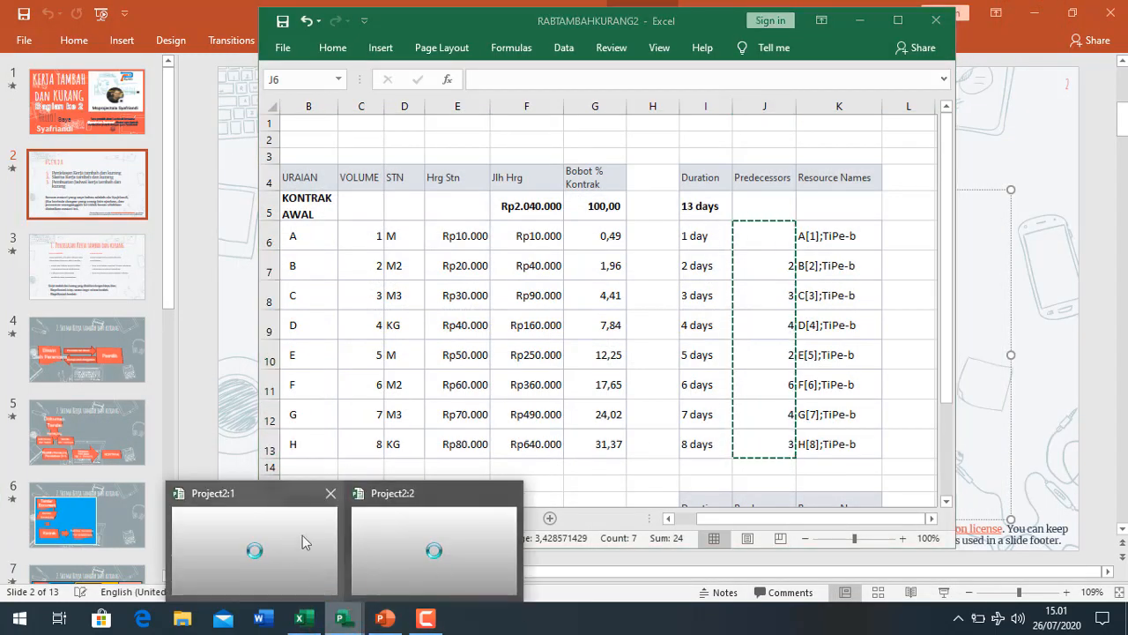
mouse_move(300, 539)
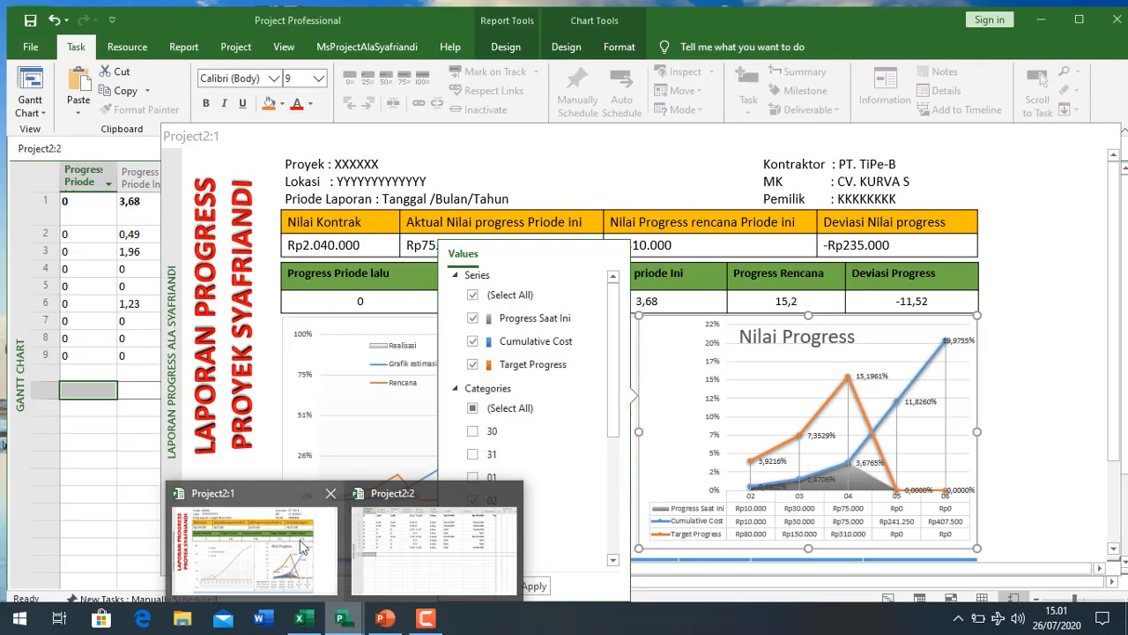
click(299, 547)
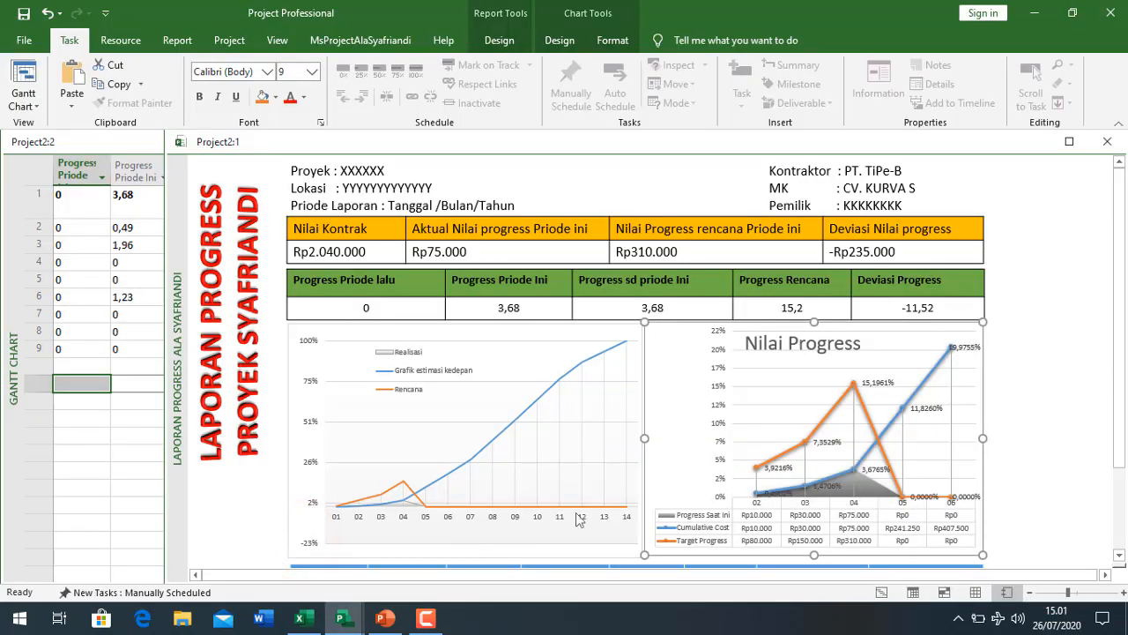
click(1060, 464)
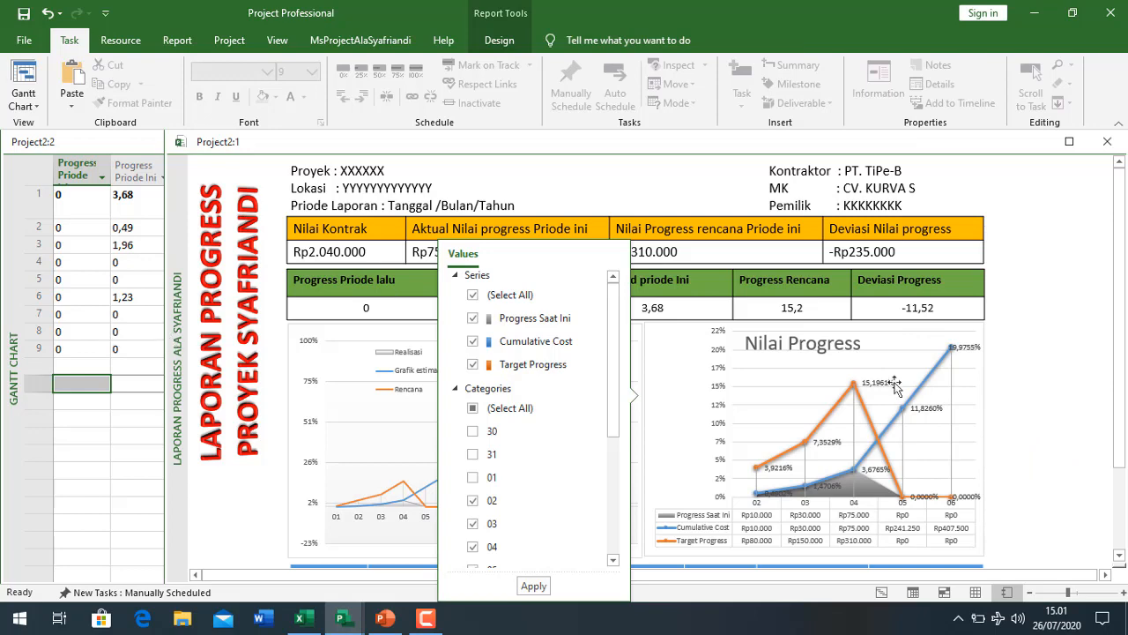
click(1033, 13)
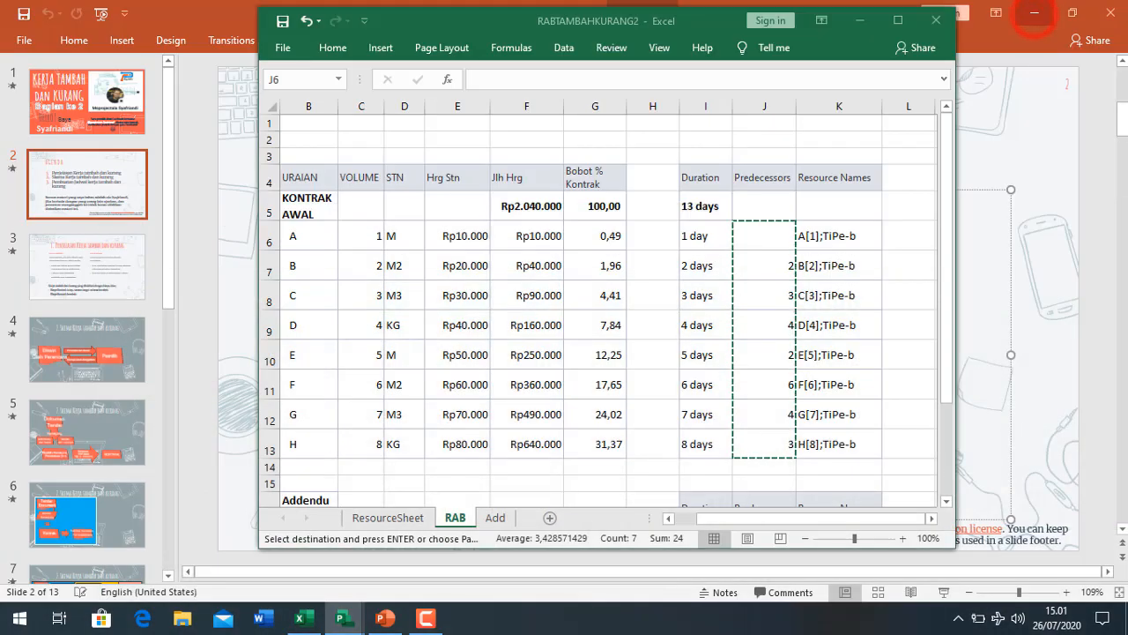
click(341, 619)
mouse_move(324, 566)
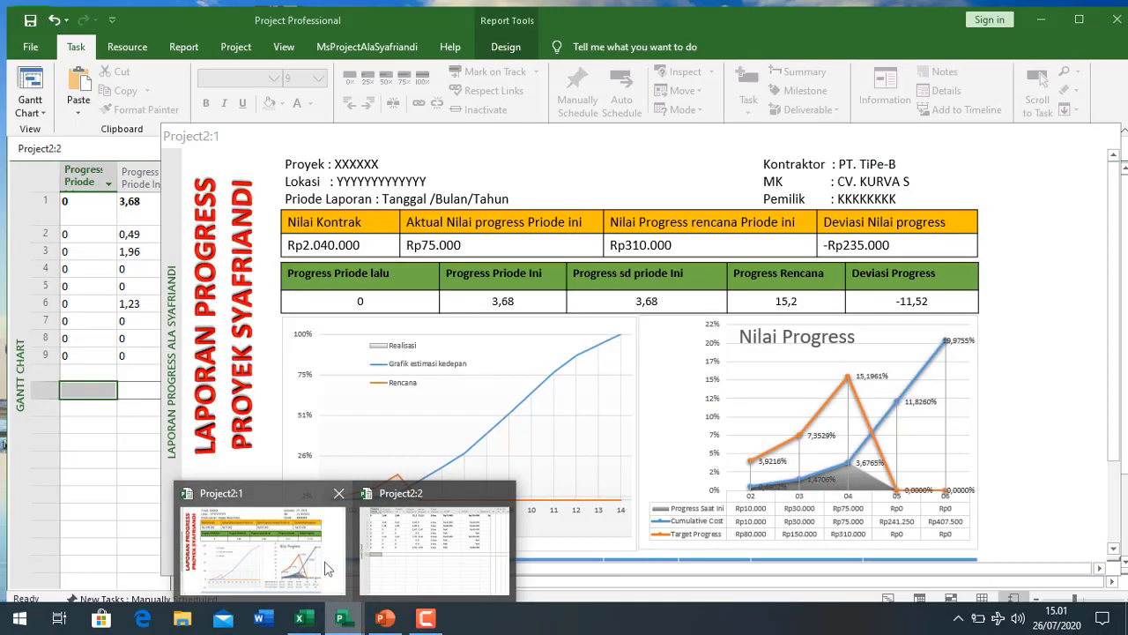
click(331, 553)
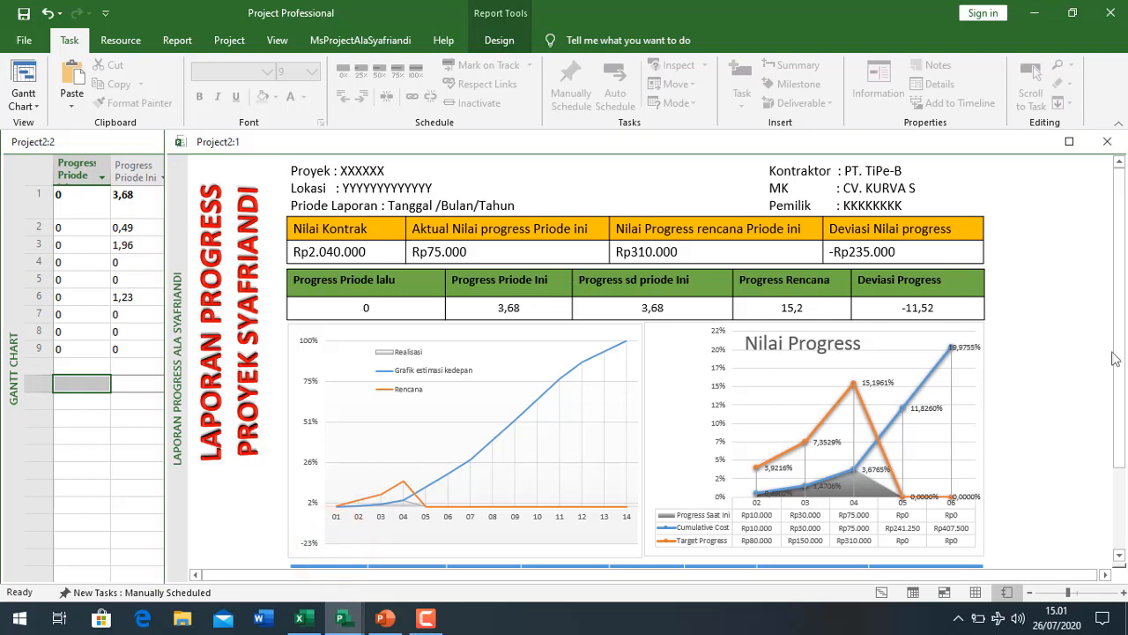
Step: Review the baseline, scheduled dates, final time deviation and schedule status table below the report's charts, and return to the report header
drag(1120, 345, 1123, 428)
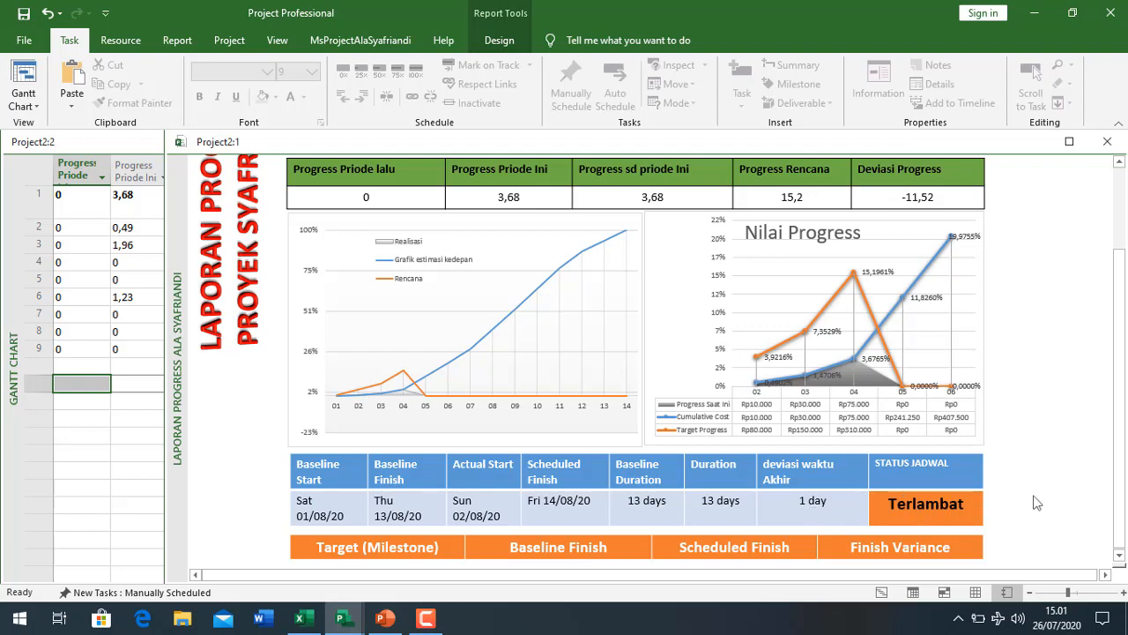
scroll(1032, 496, up, 3)
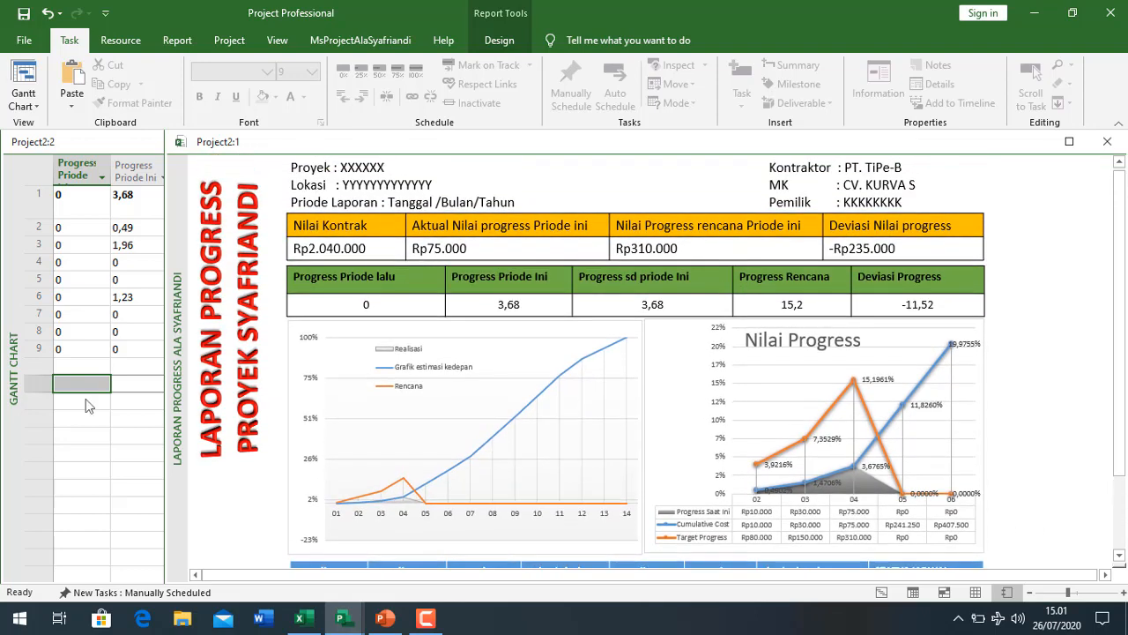
Step: Bring the Project2:2 Gantt Chart window forward, widen it, and adjust the table/chart split to show the progress columns and August bars
click(117, 351)
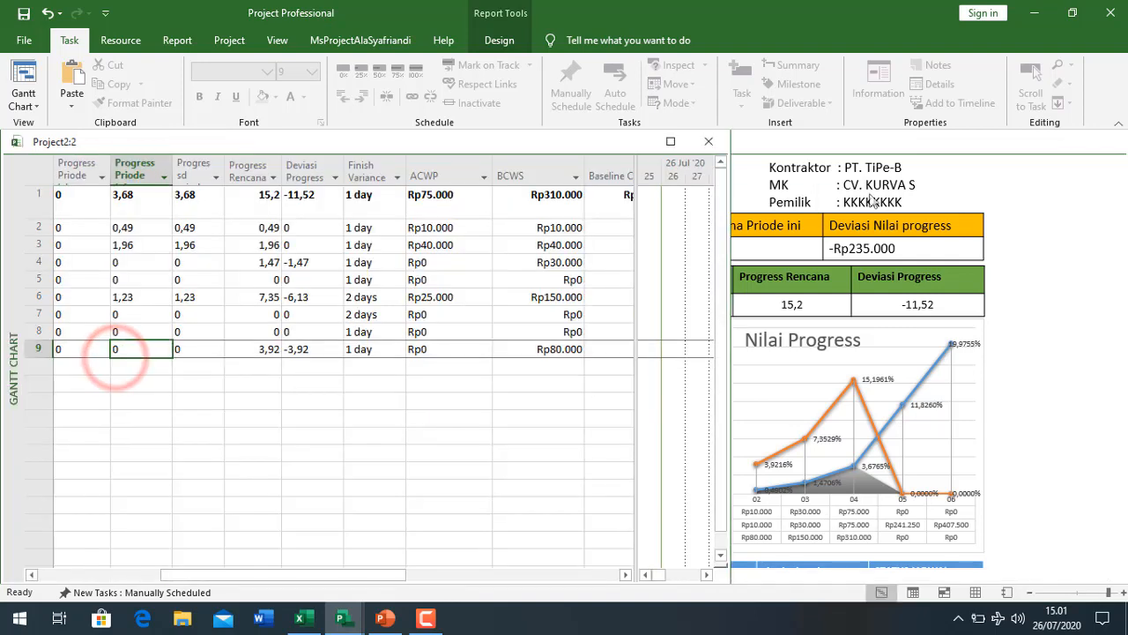
double_click(730, 184)
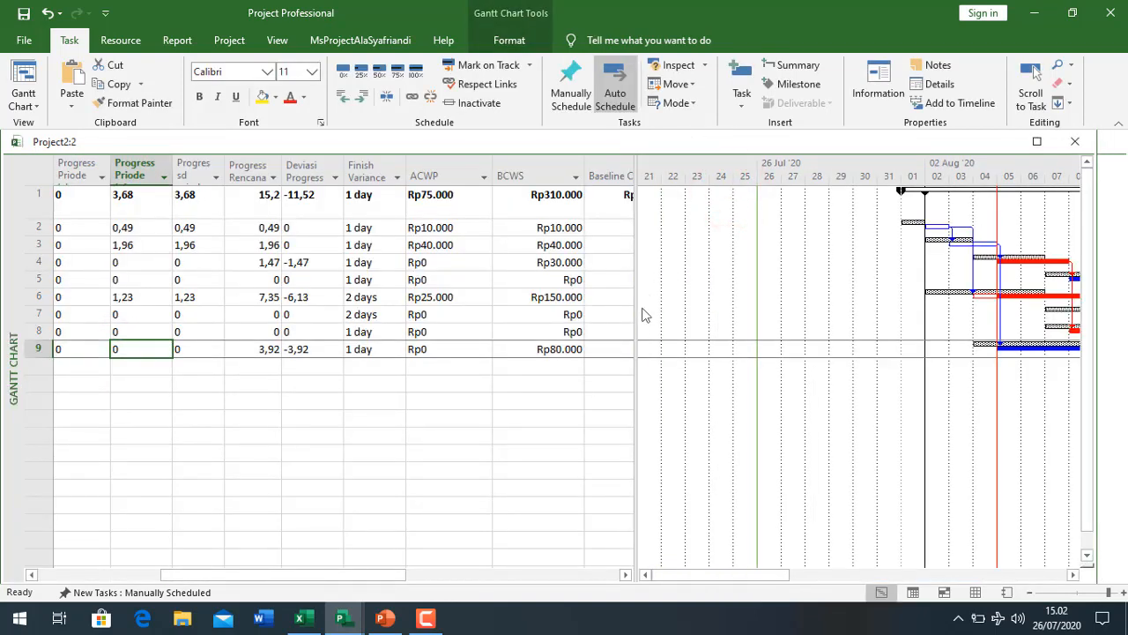
drag(638, 317, 487, 317)
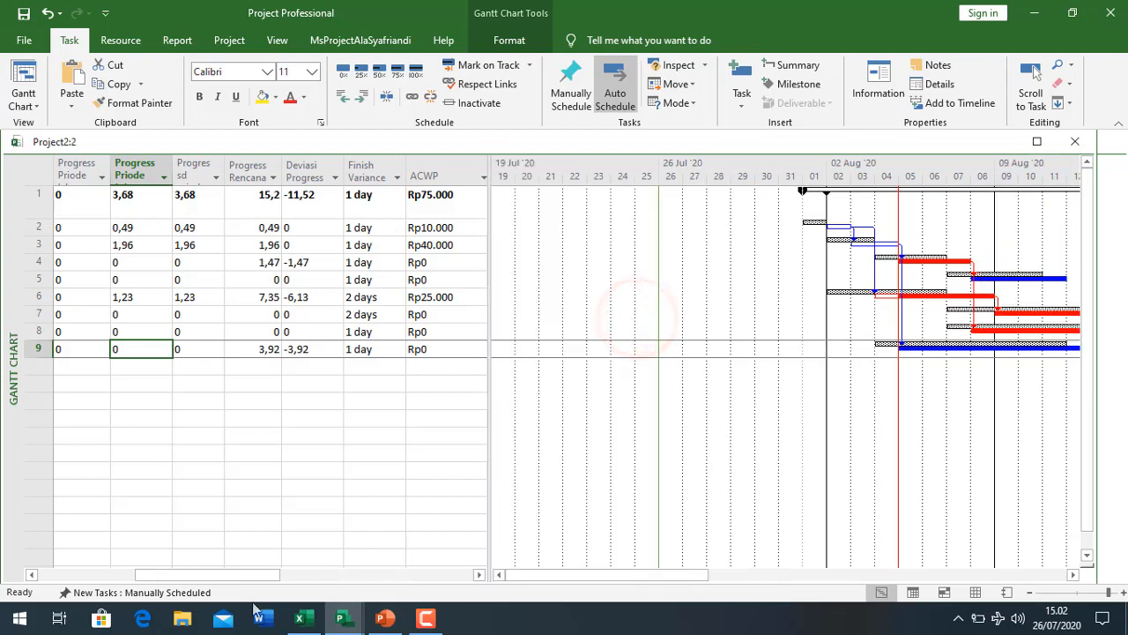
drag(246, 577, 150, 578)
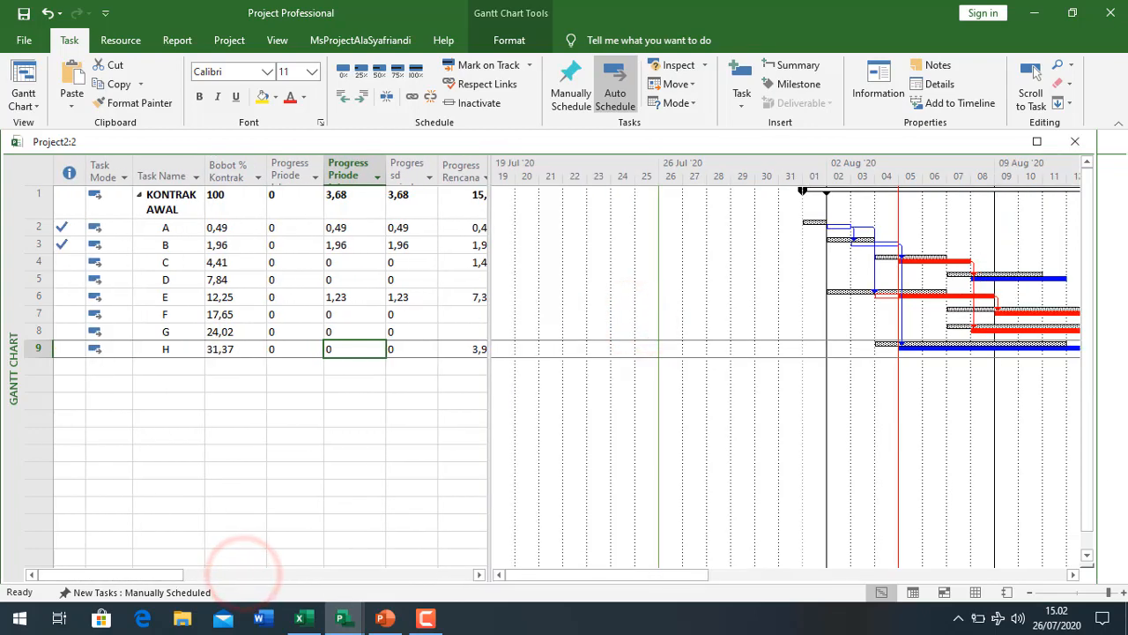
click(1075, 575)
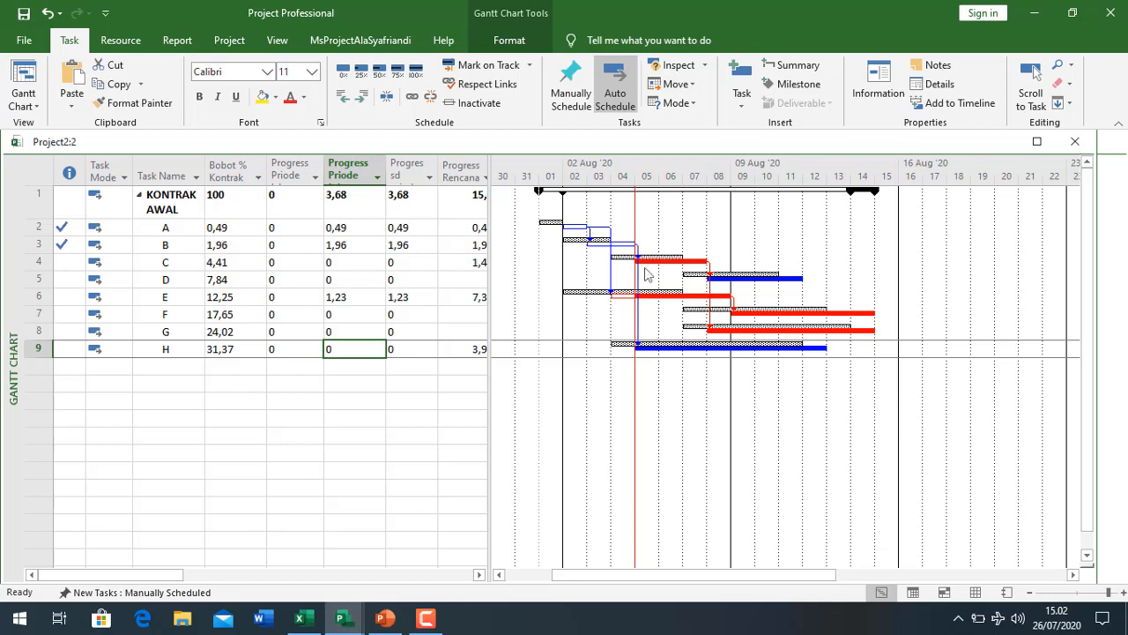
drag(494, 231, 597, 231)
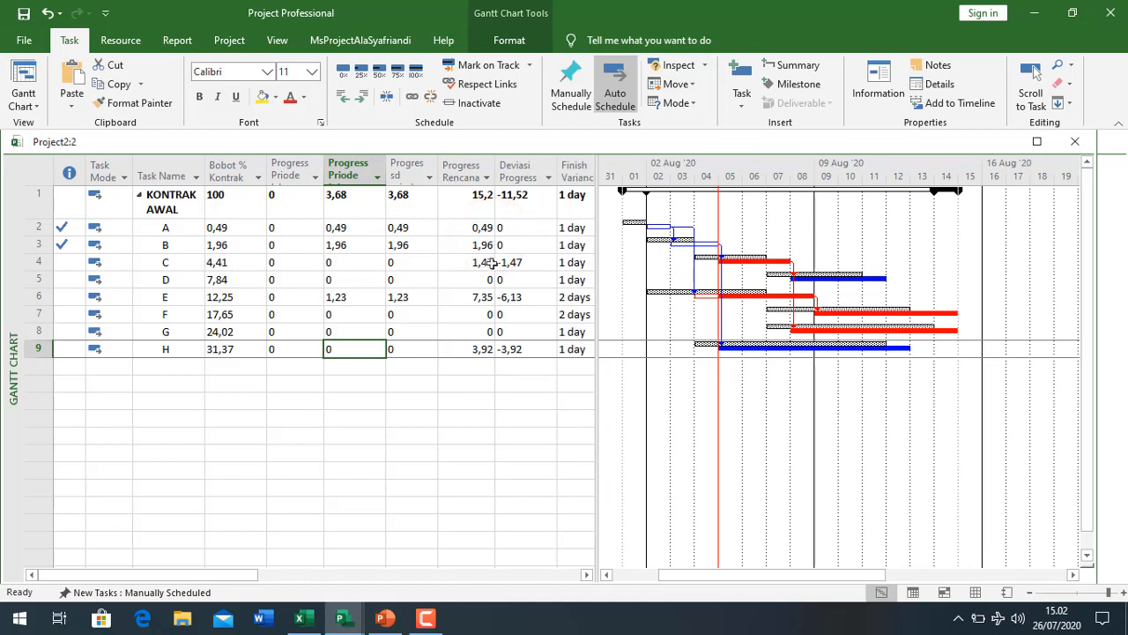
Step: Copy the entire Progress sd priode Ini column into the Progress Priode lalu column
click(416, 170)
key(ctrl+c)
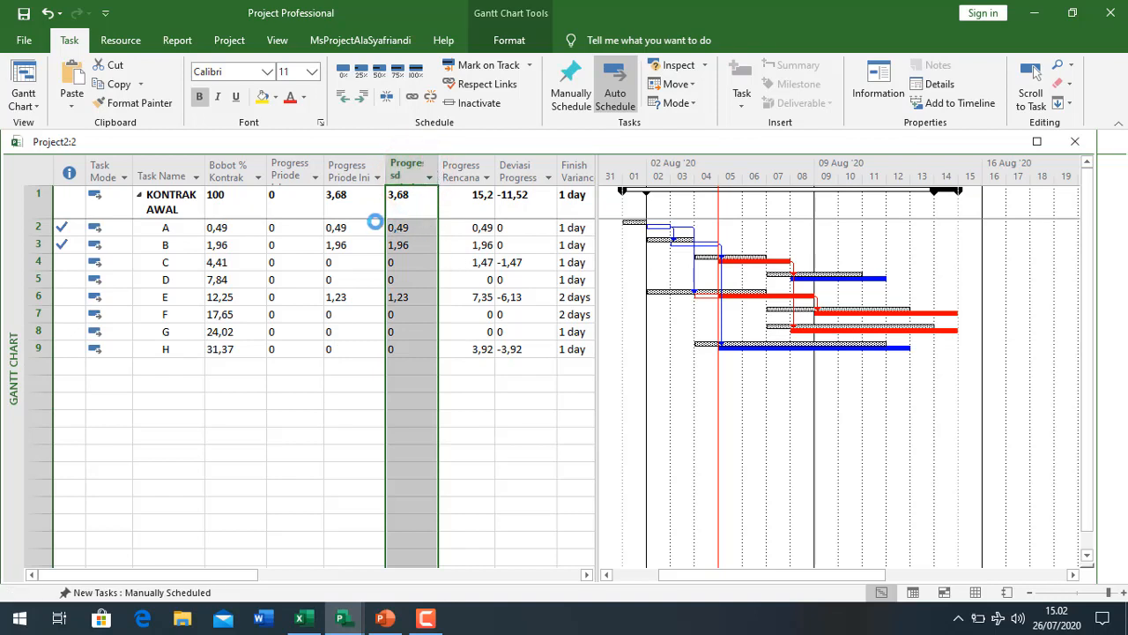
click(275, 170)
key(ctrl+v)
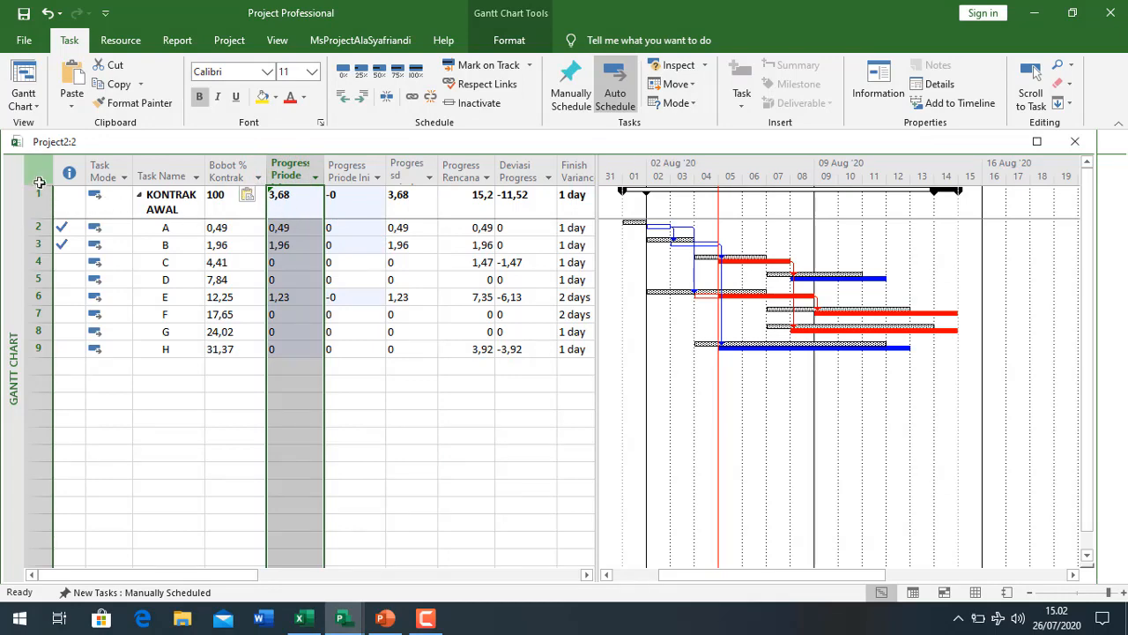
Step: Heighten the table's header row to show the full column titles, and check the updated Progress Priode lalu value in the report
drag(41, 183, 44, 213)
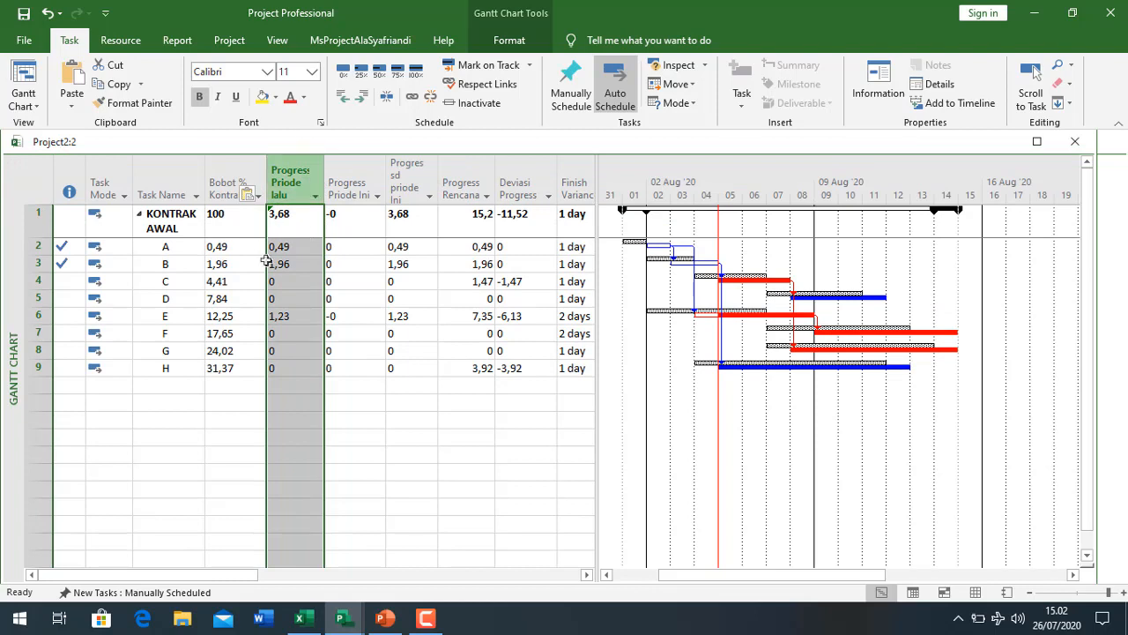
drag(290, 217, 291, 368)
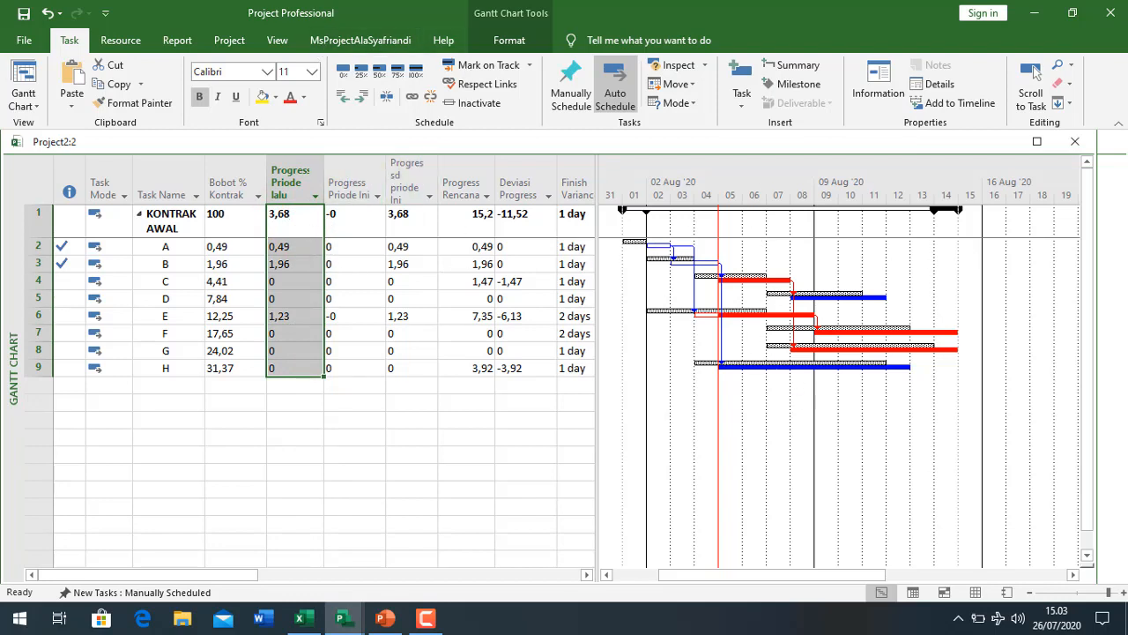
click(1118, 181)
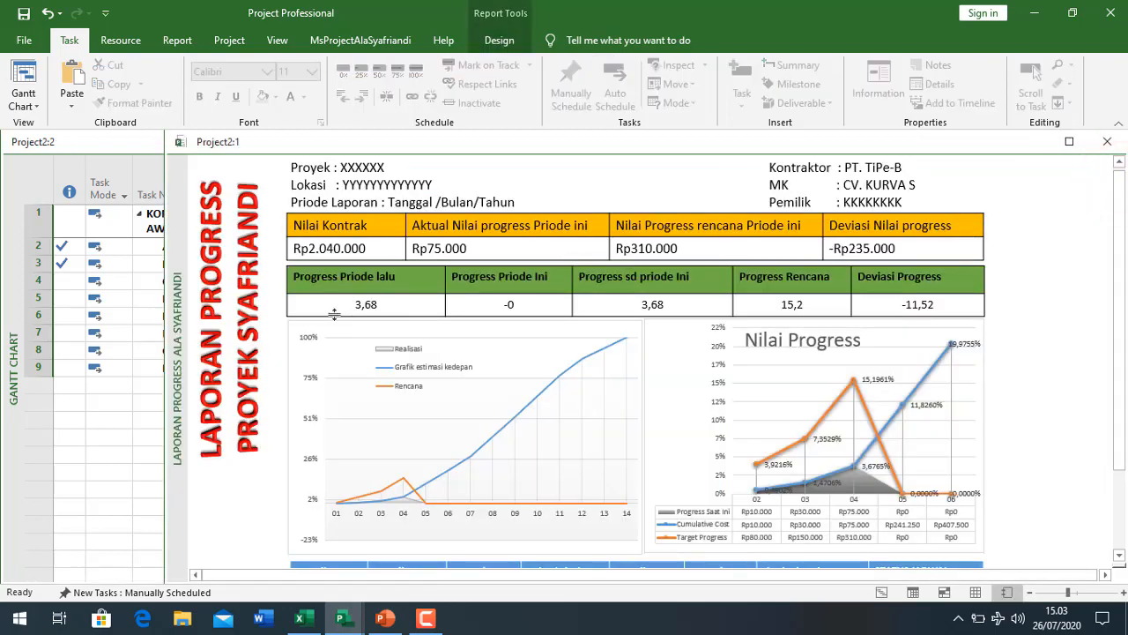
click(148, 317)
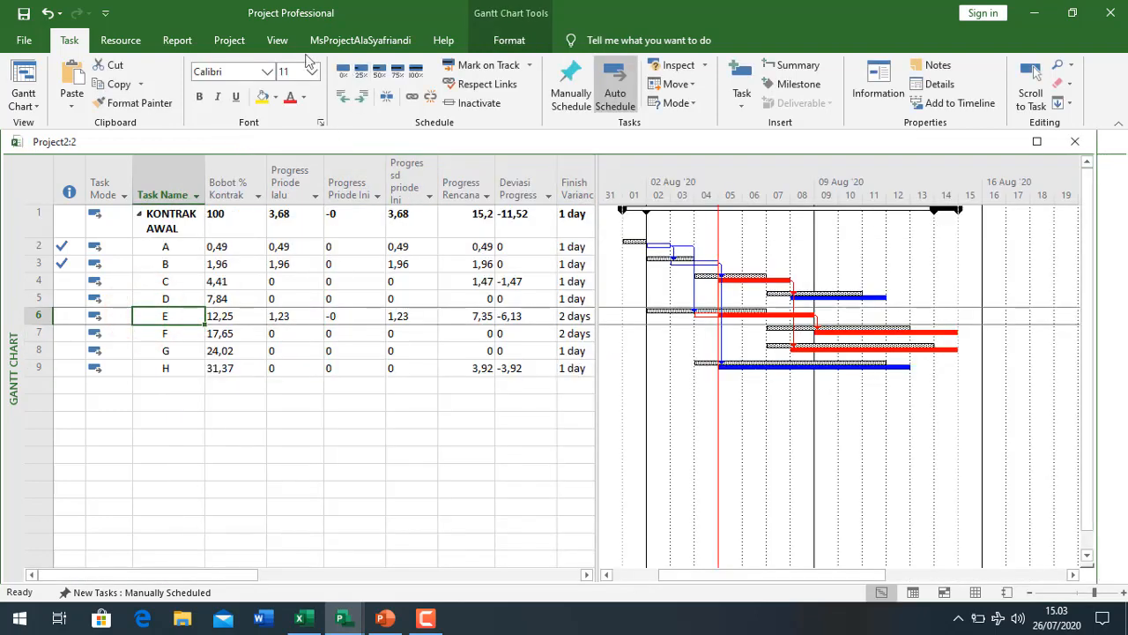
Step: Set the project's status date to Thu 06/08/2020 in Project Information
click(229, 40)
click(211, 97)
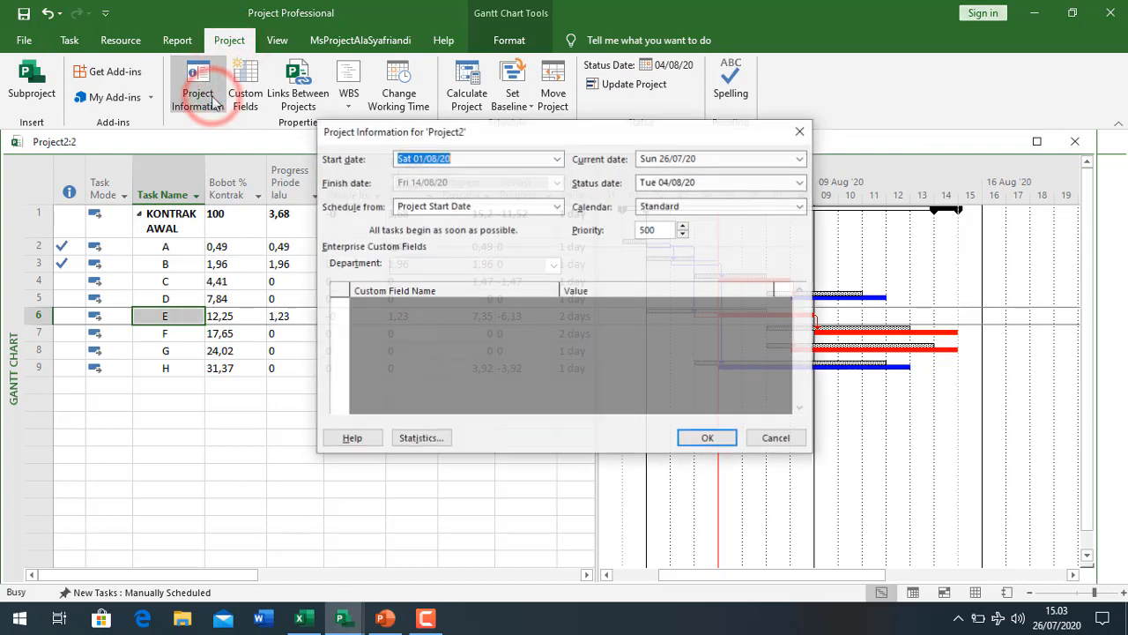
click(802, 183)
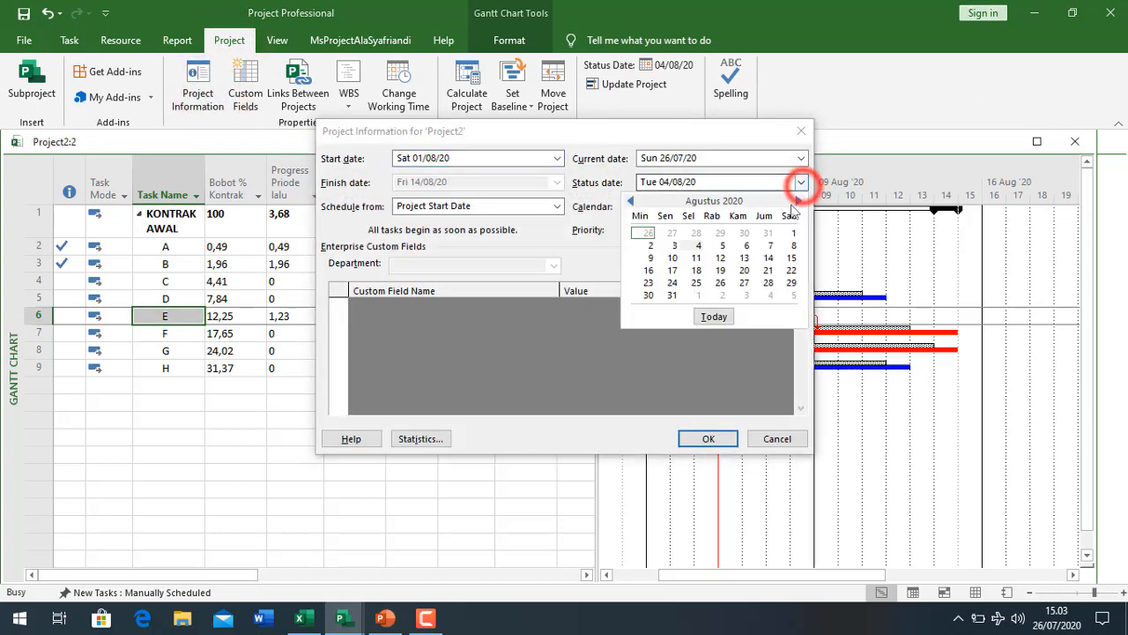
click(747, 245)
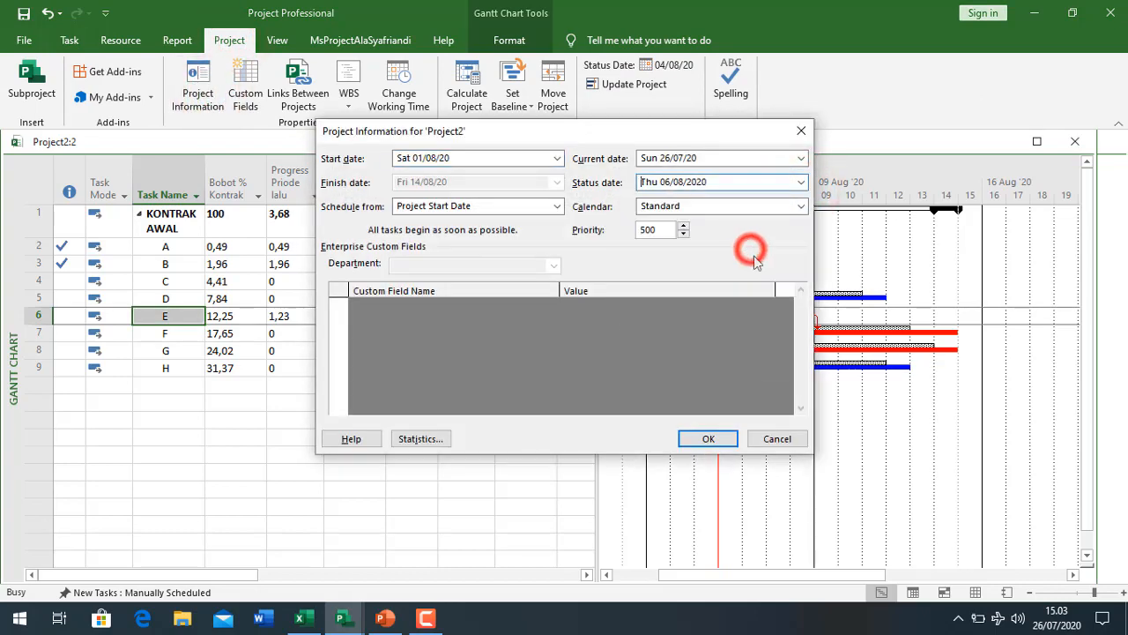
click(705, 438)
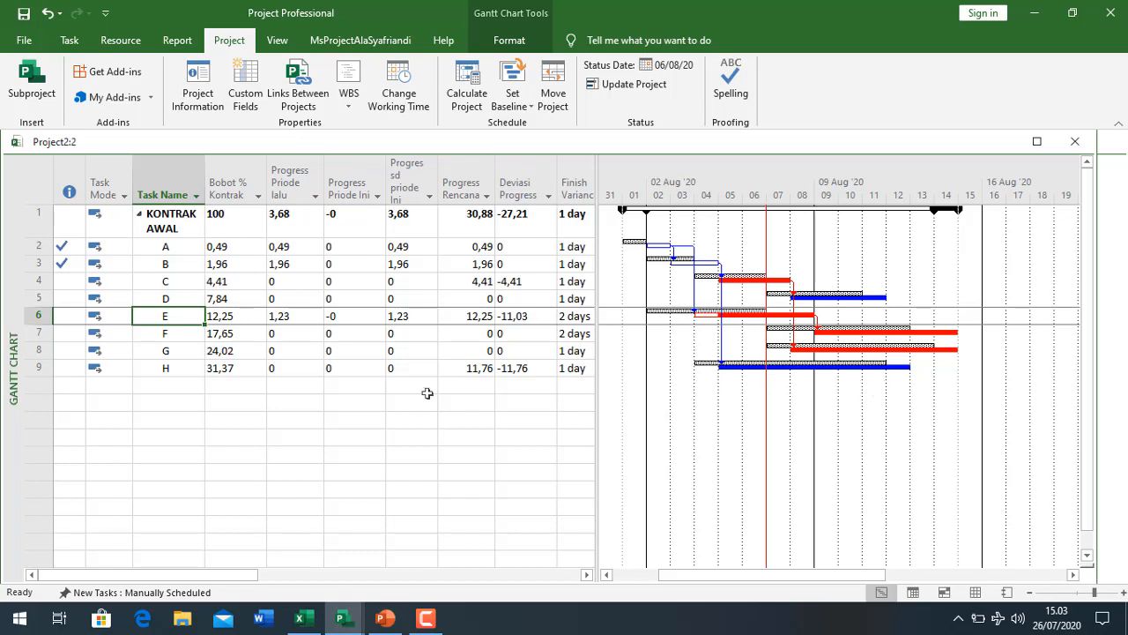
Step: Mark tasks C and E as on track up to the status date
click(721, 279)
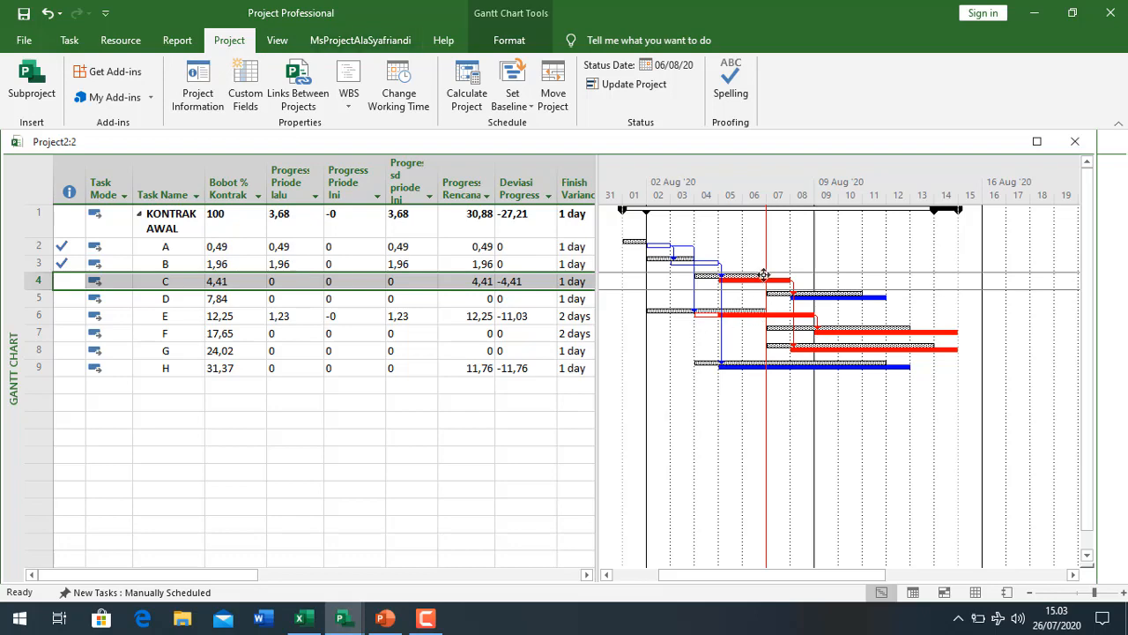
click(359, 41)
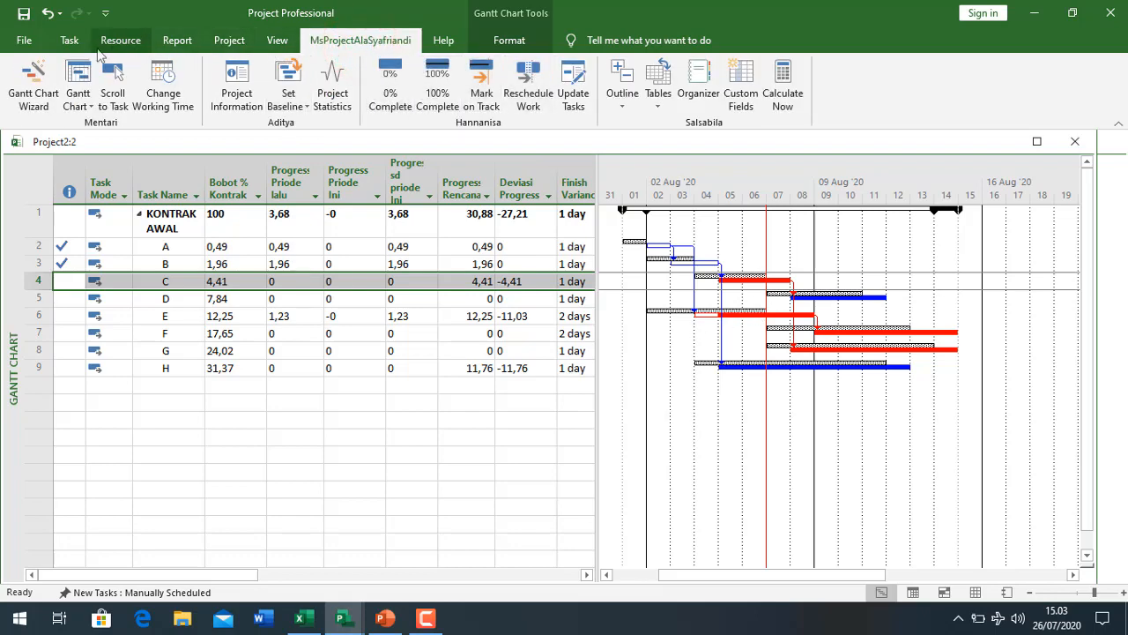
click(69, 40)
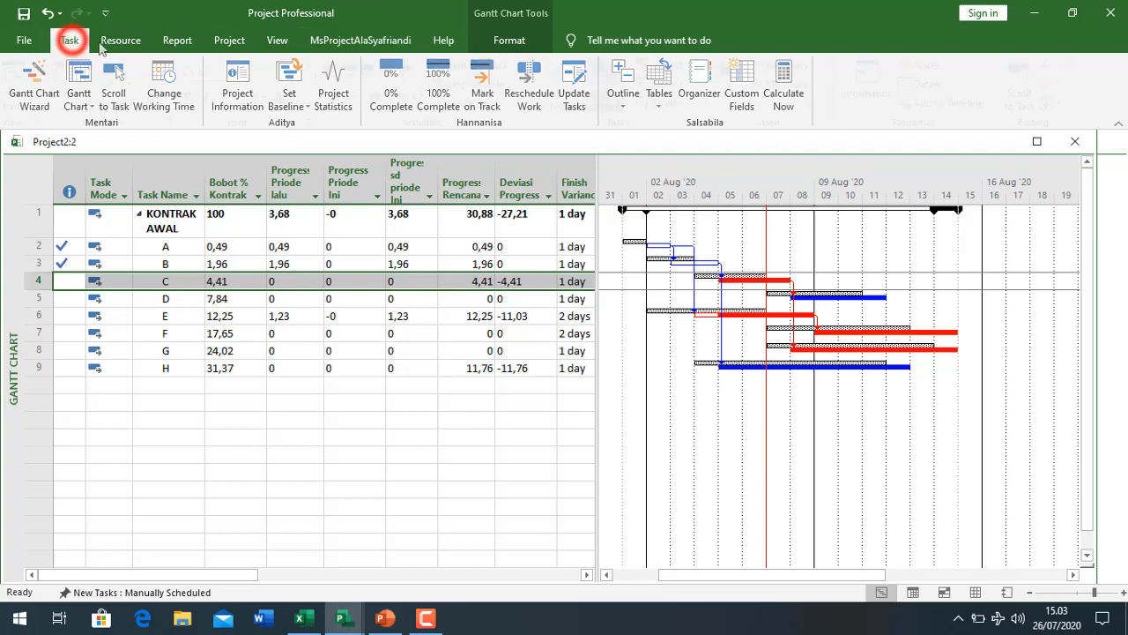
click(477, 70)
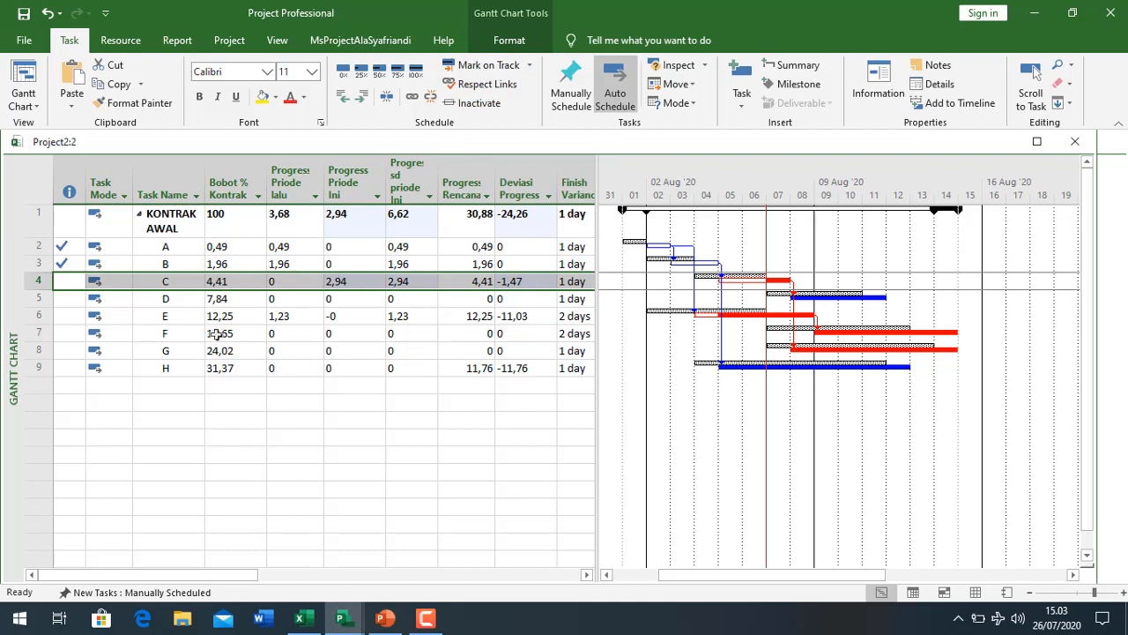
click(174, 315)
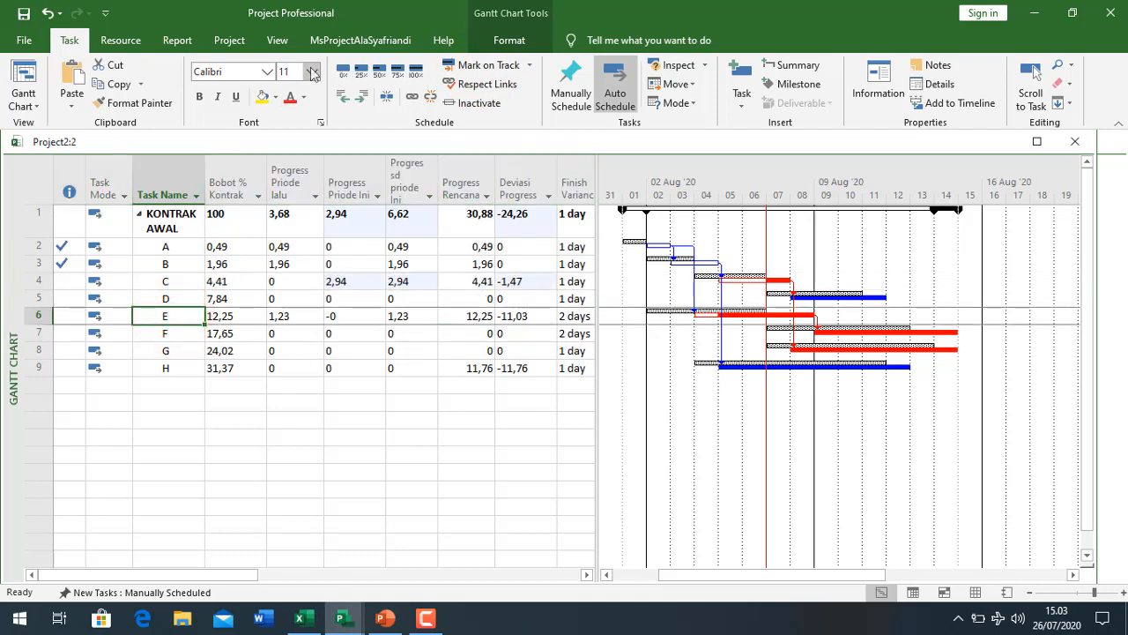
click(460, 67)
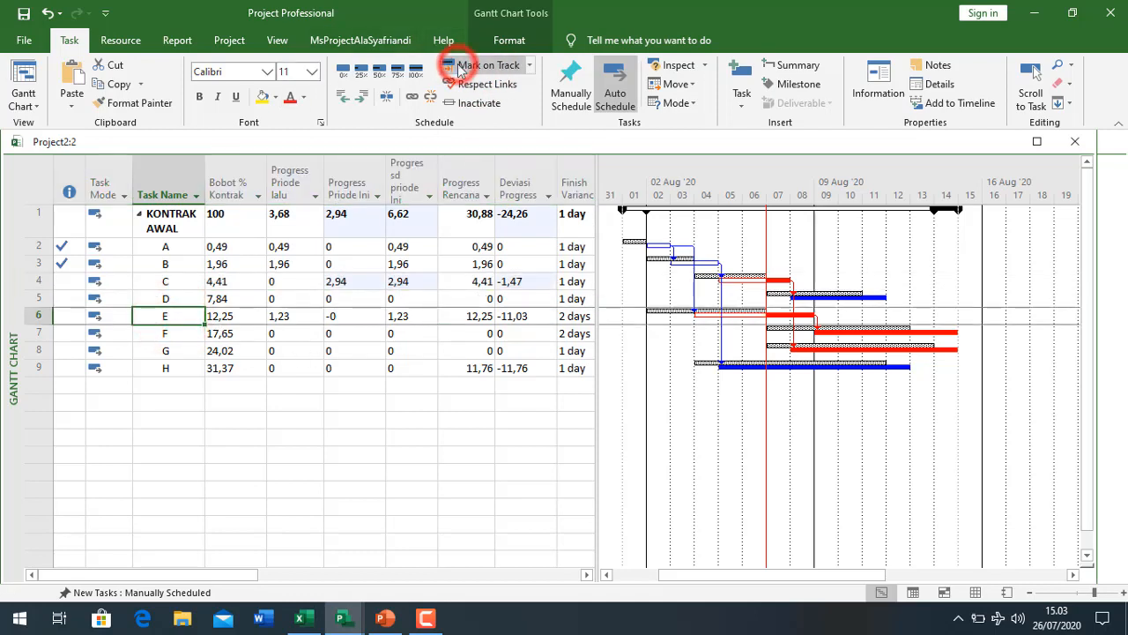
Step: Show the Tracking table and set the actual start of task H to Thu 06/08/20
key(Down)
key(Down)
key(Down)
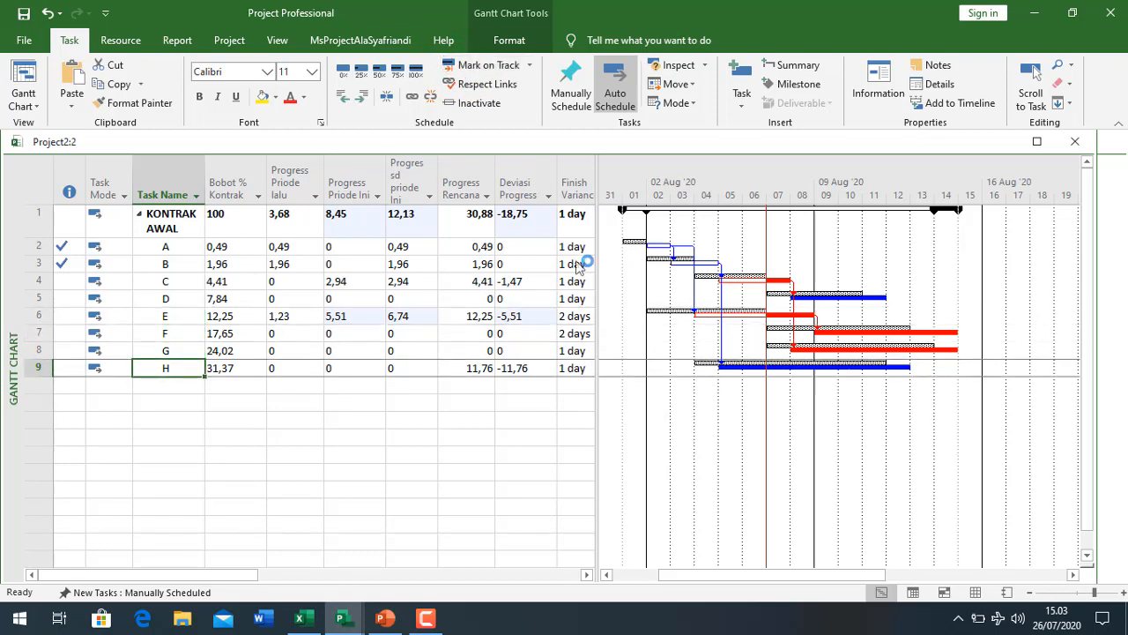
click(277, 40)
click(447, 95)
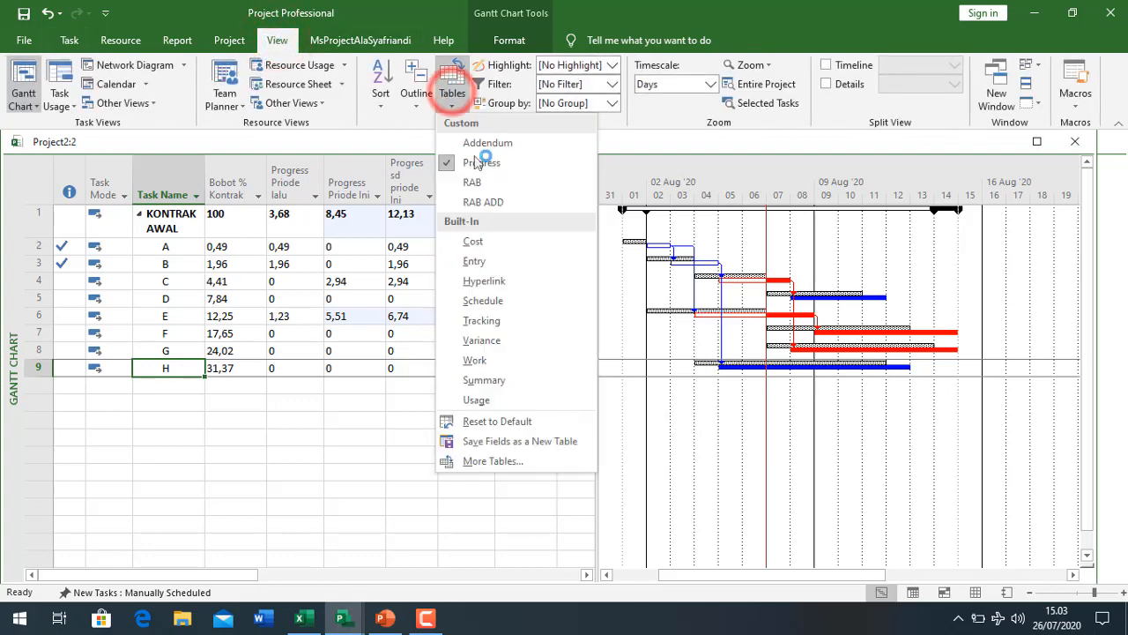
click(504, 320)
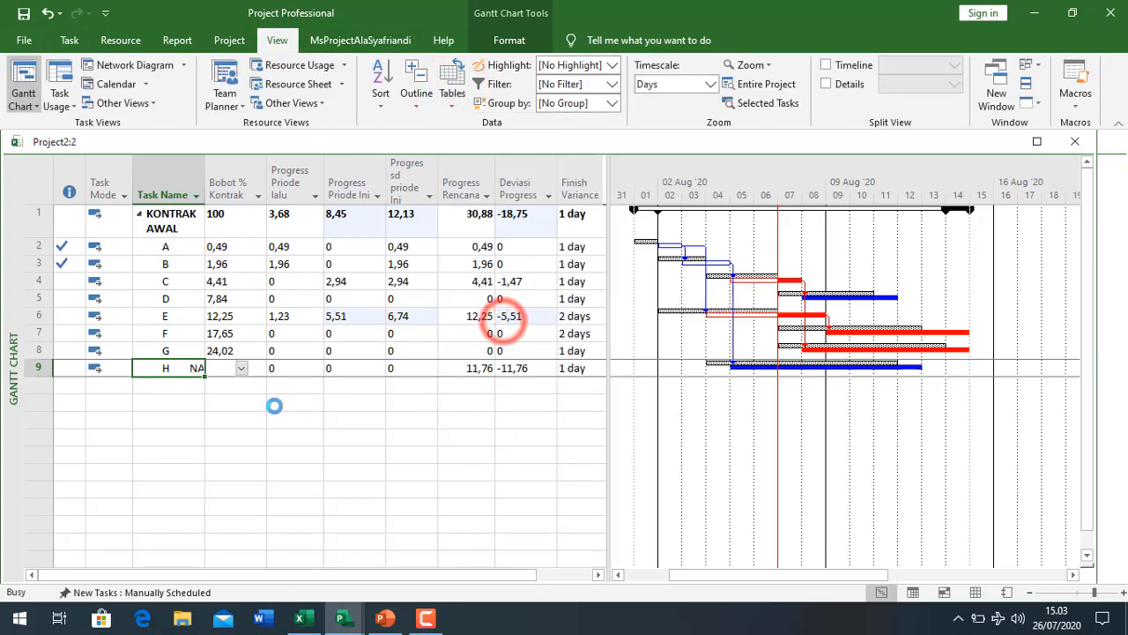
click(164, 370)
click(179, 367)
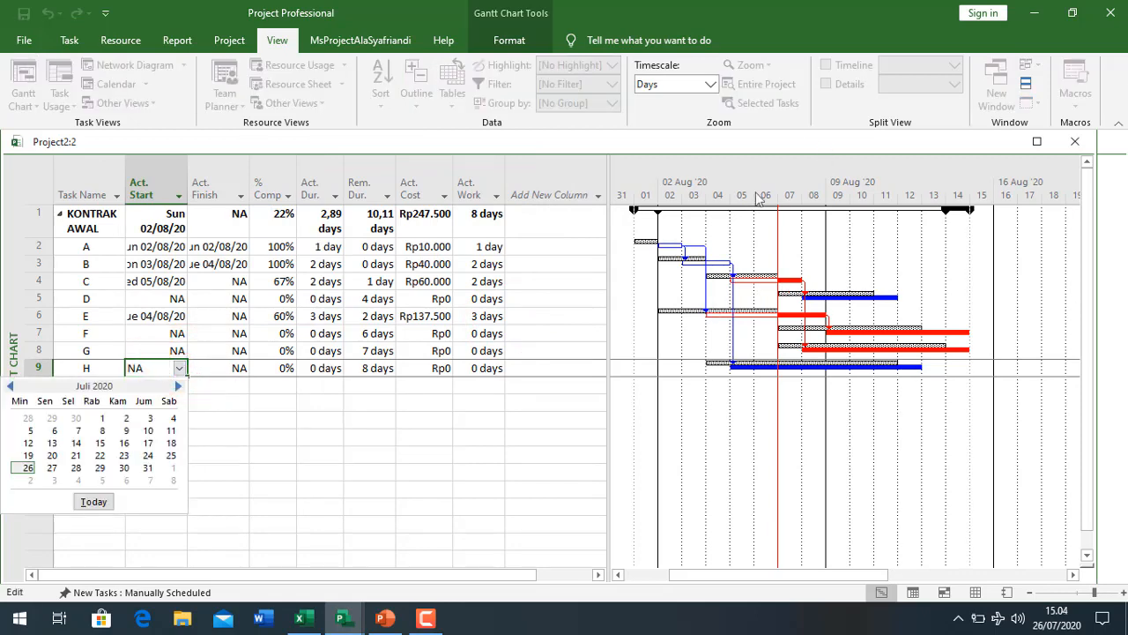
click(179, 387)
click(125, 431)
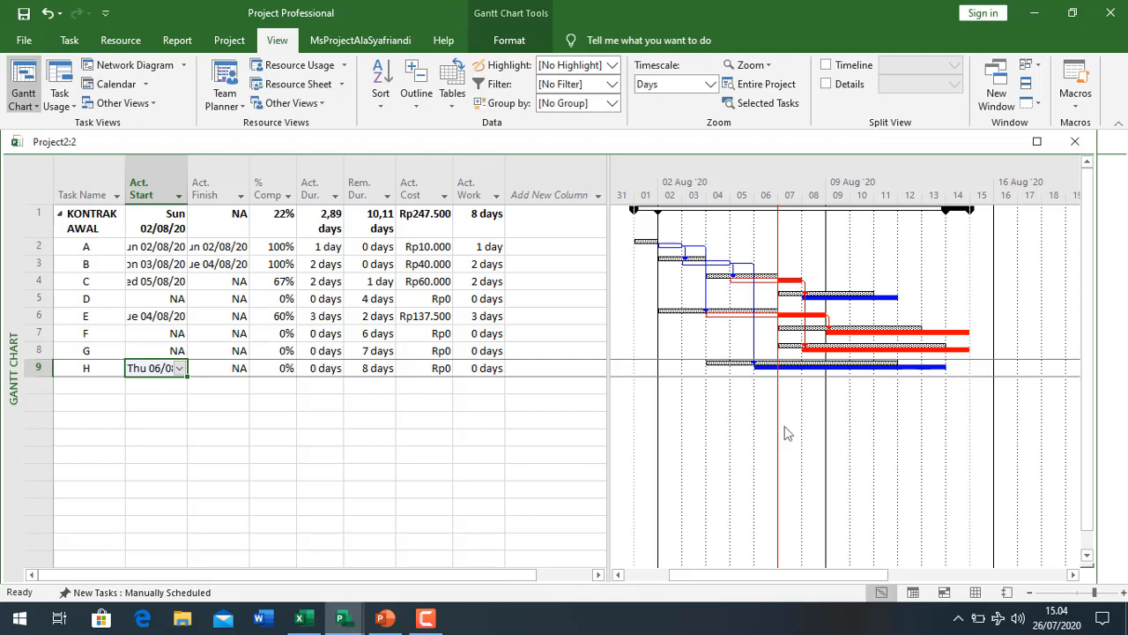
Step: Set the actual duration of task H to 1 day
click(92, 368)
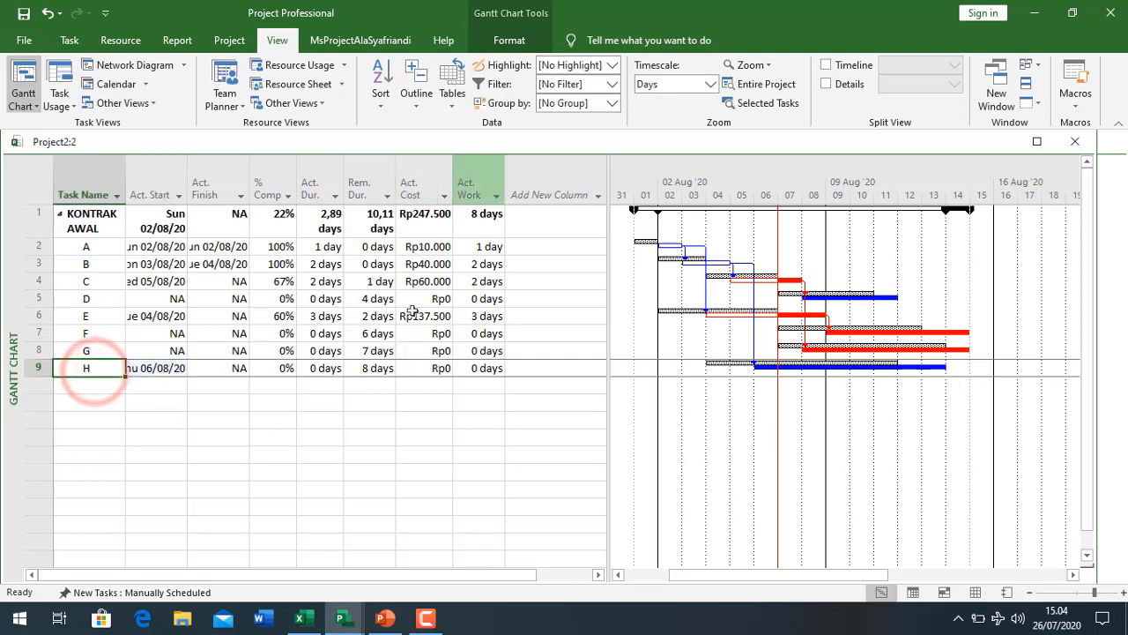
click(336, 368)
click(342, 364)
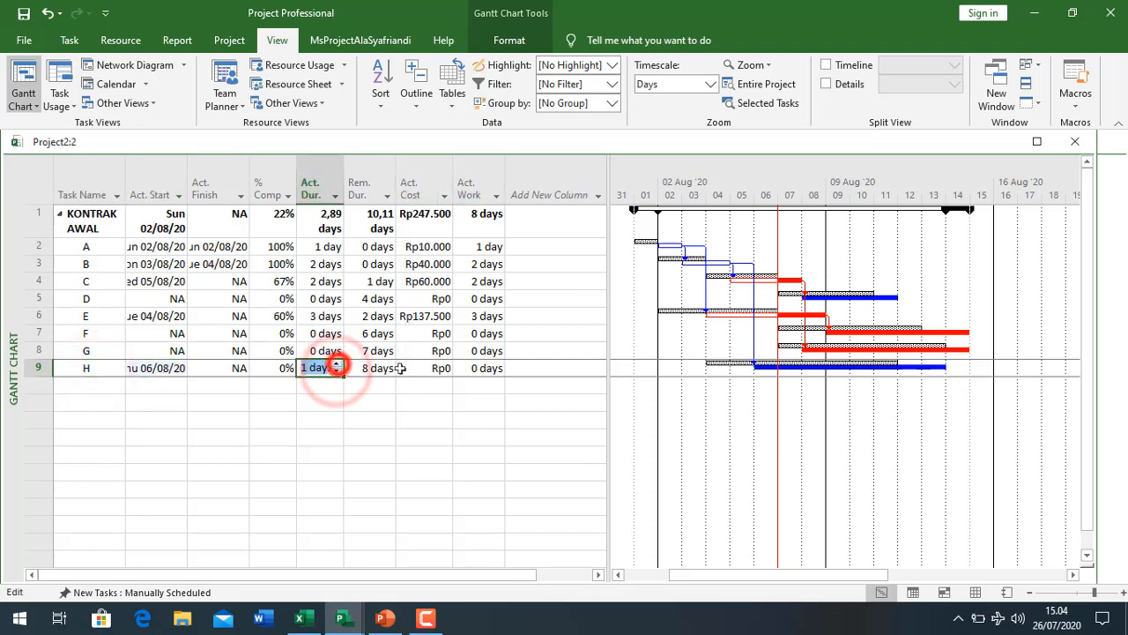
click(403, 371)
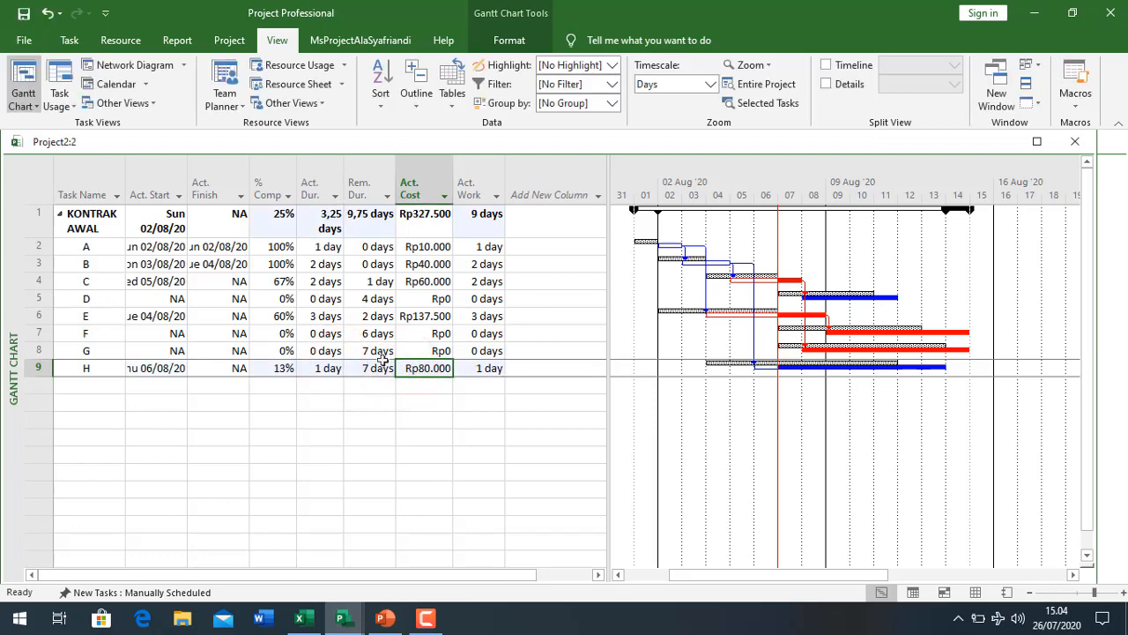
Step: Switch back to the custom Progress table and review the Progress sd priode Ini and Progress Priode Ini values for all tasks
click(443, 103)
click(476, 160)
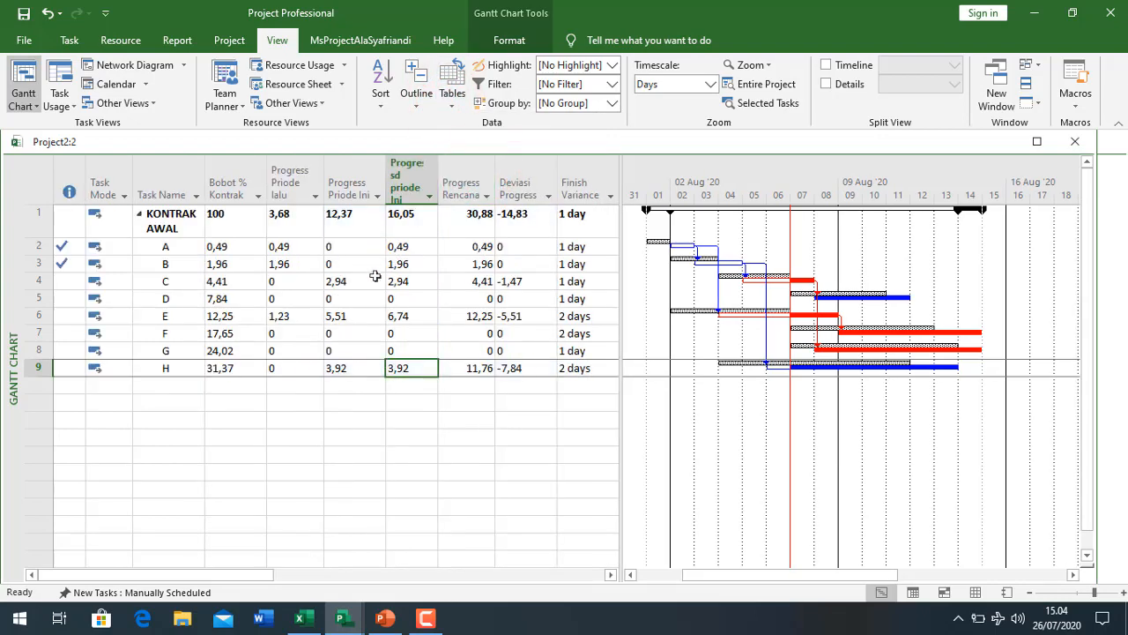
drag(403, 217, 401, 376)
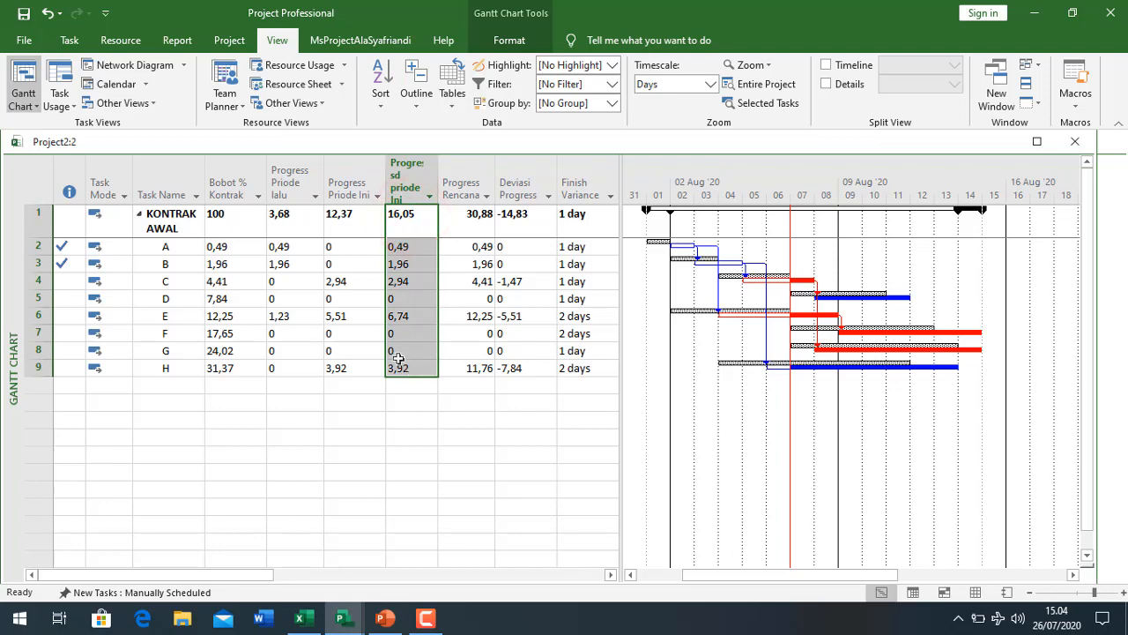
drag(359, 220, 371, 367)
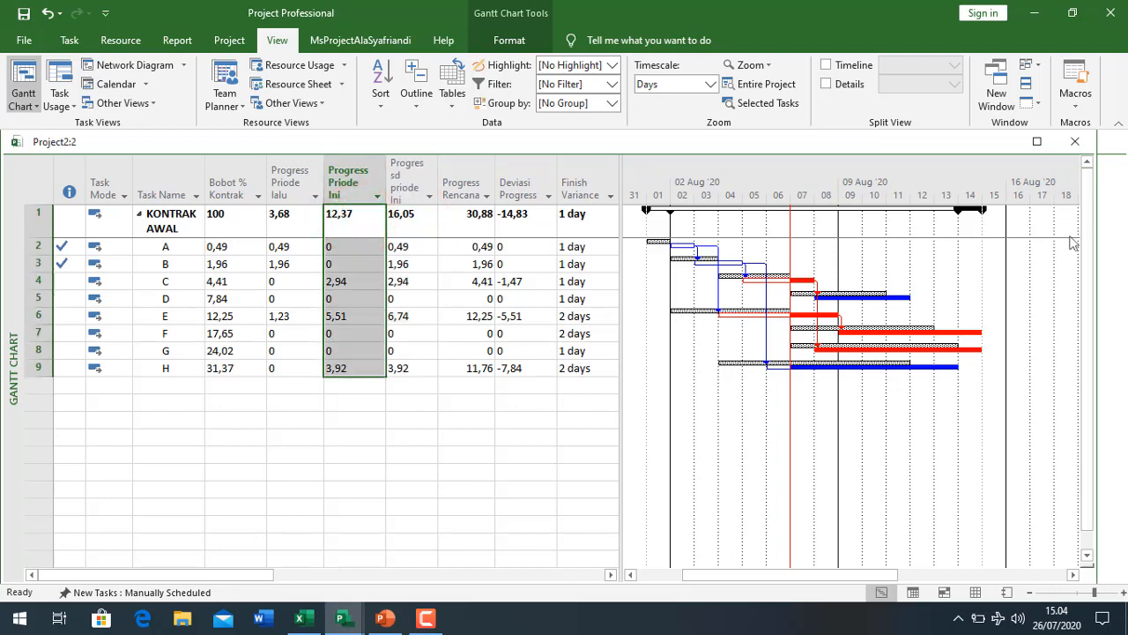
Step: Bring up the progress report and filter the Nilai Progress chart's categories to days 04, 05, 06, 07 and 08
click(1122, 247)
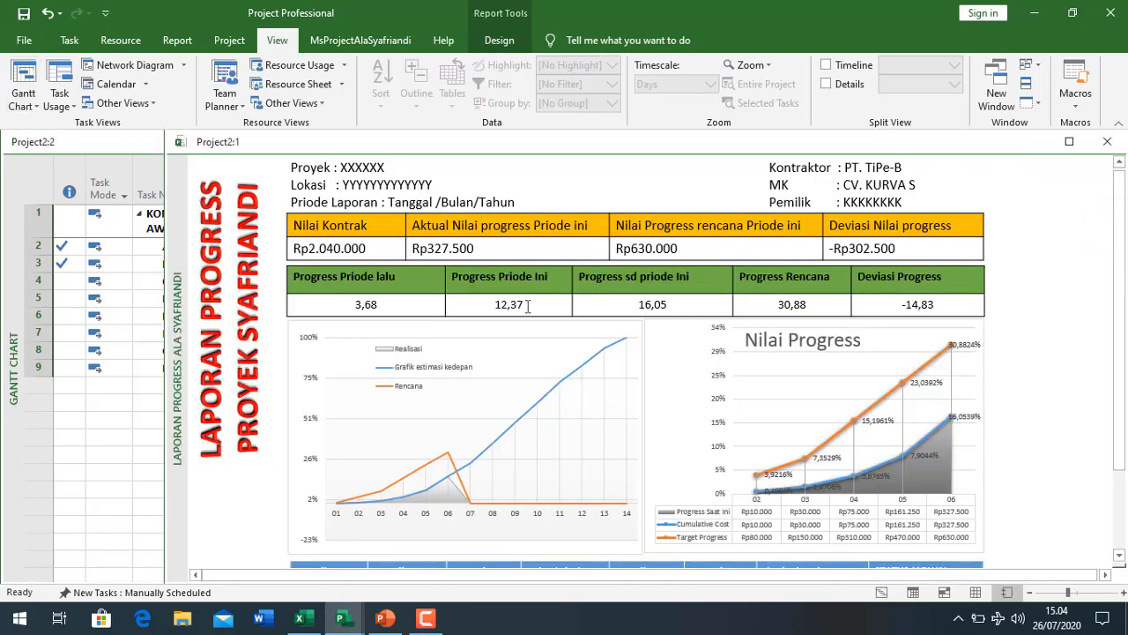
click(979, 377)
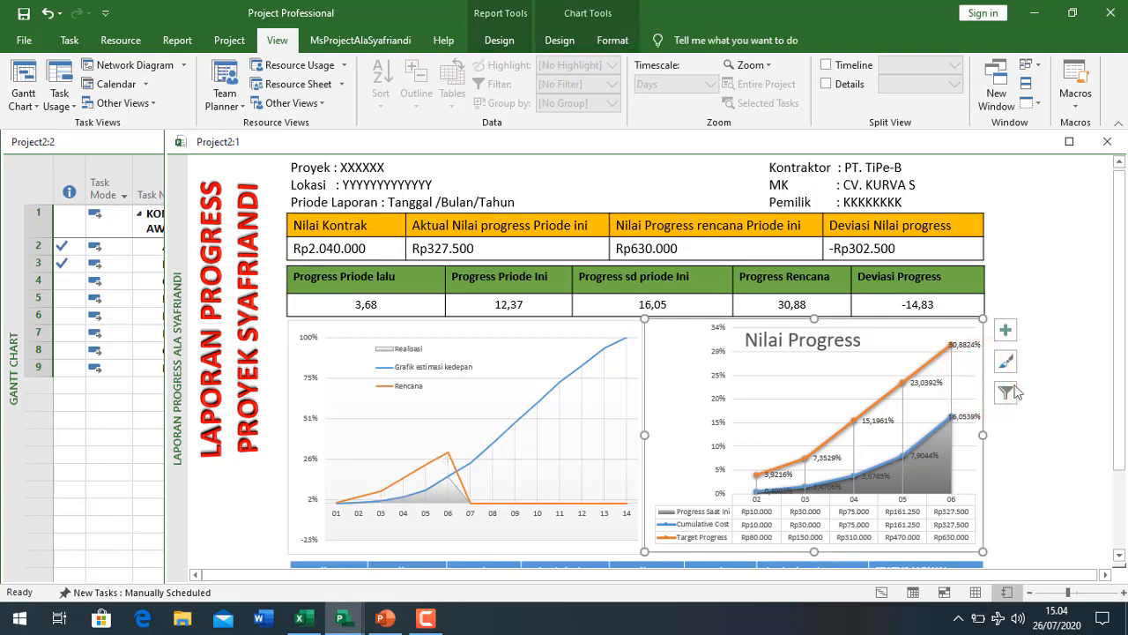
click(1006, 392)
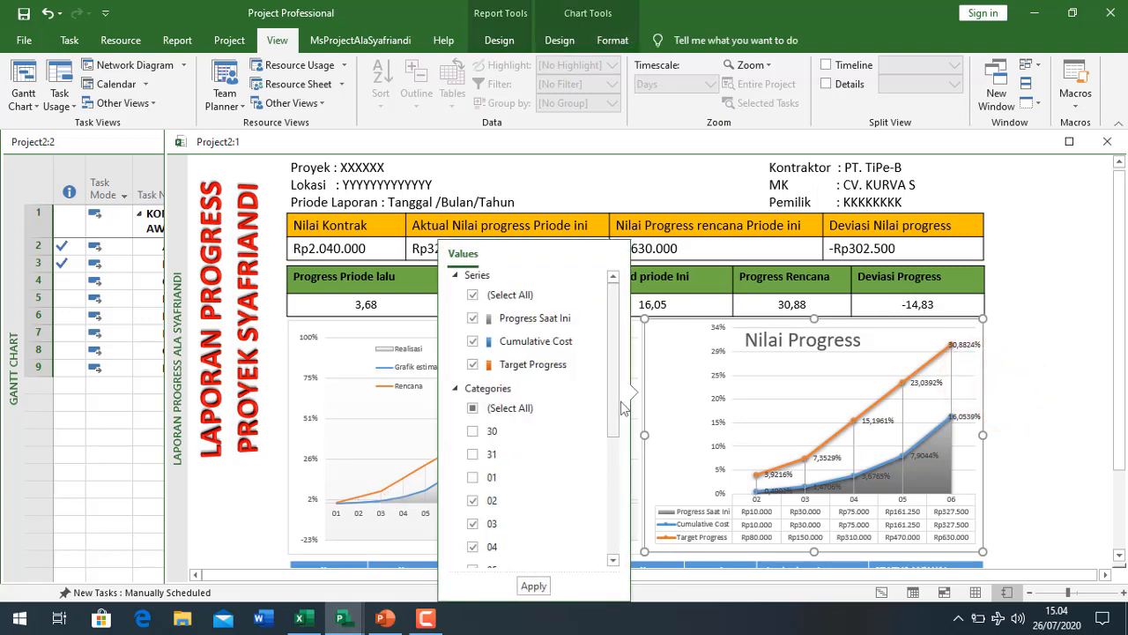
drag(619, 411, 631, 498)
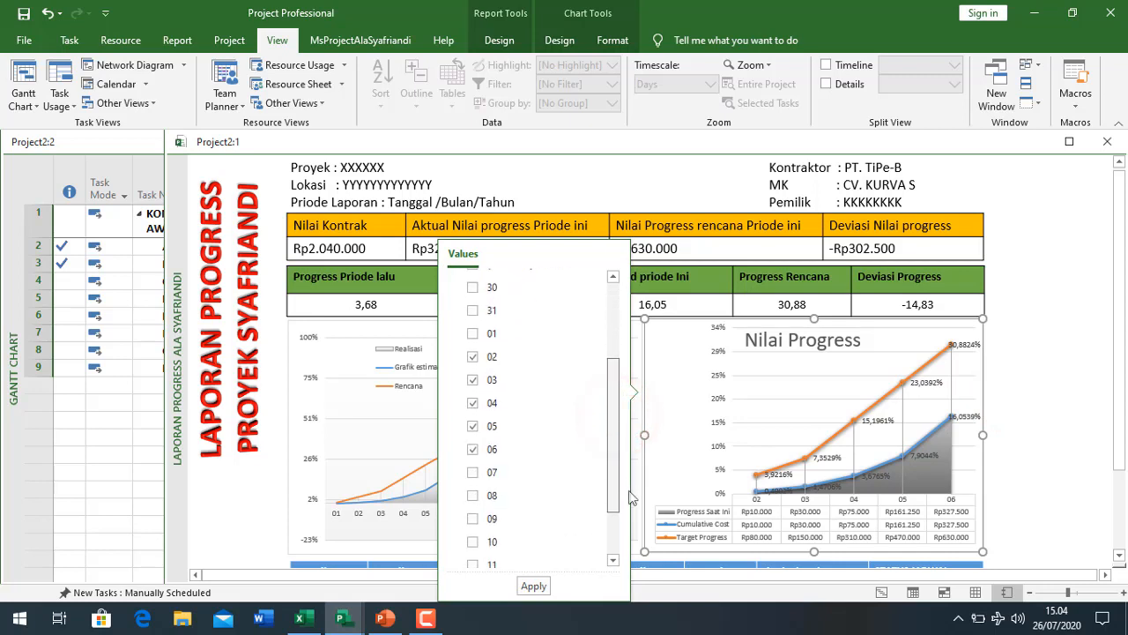
click(473, 473)
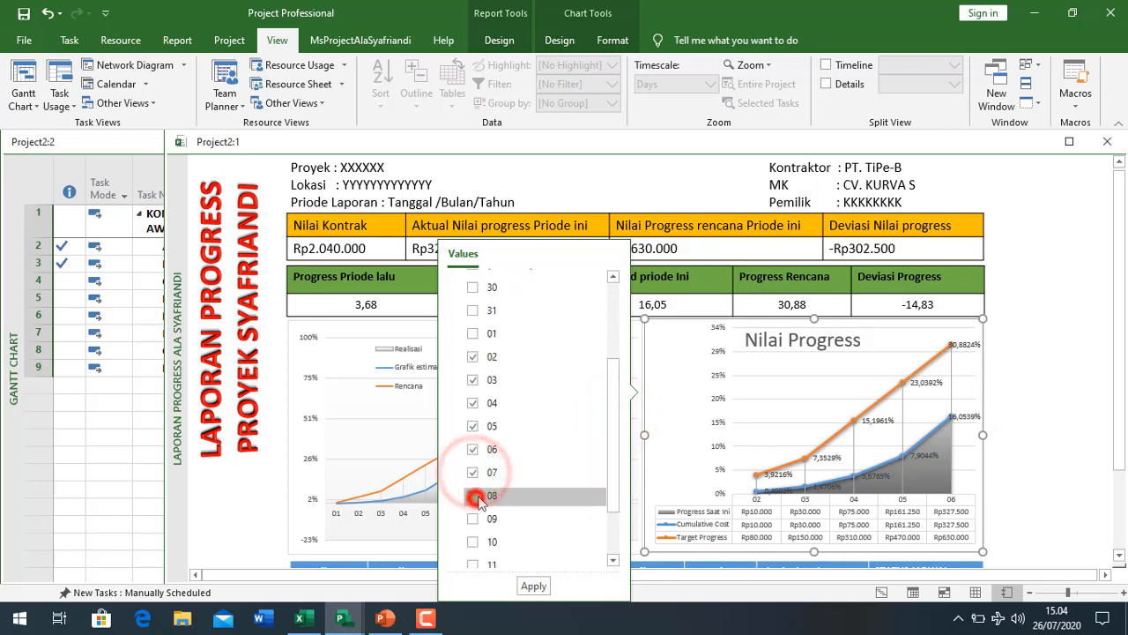
click(475, 499)
click(473, 356)
click(474, 381)
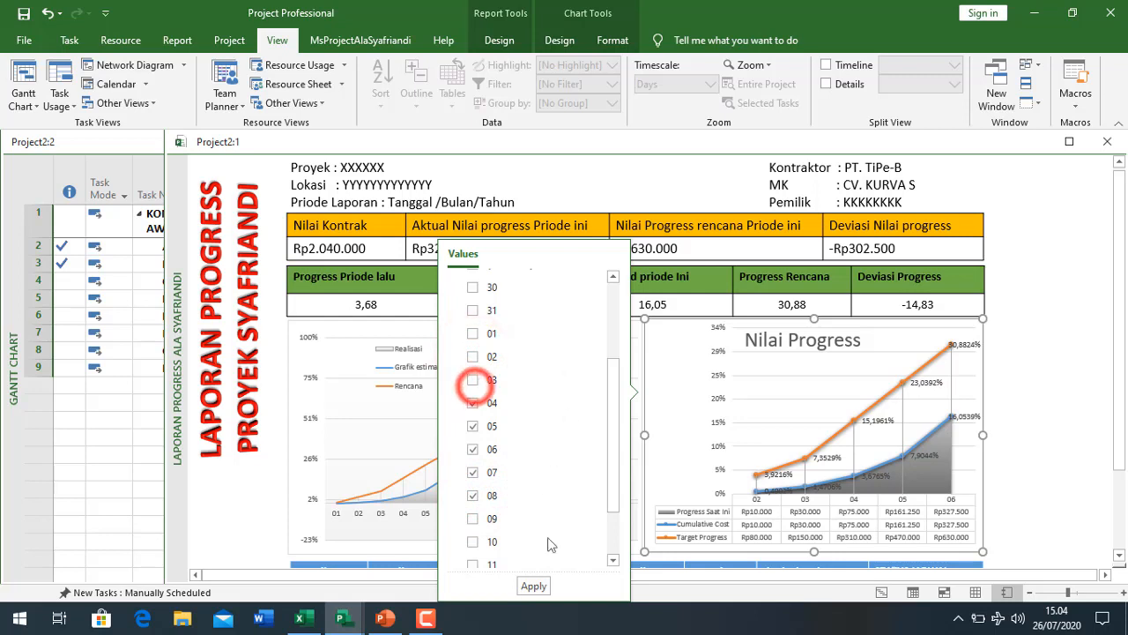
click(534, 587)
click(1054, 396)
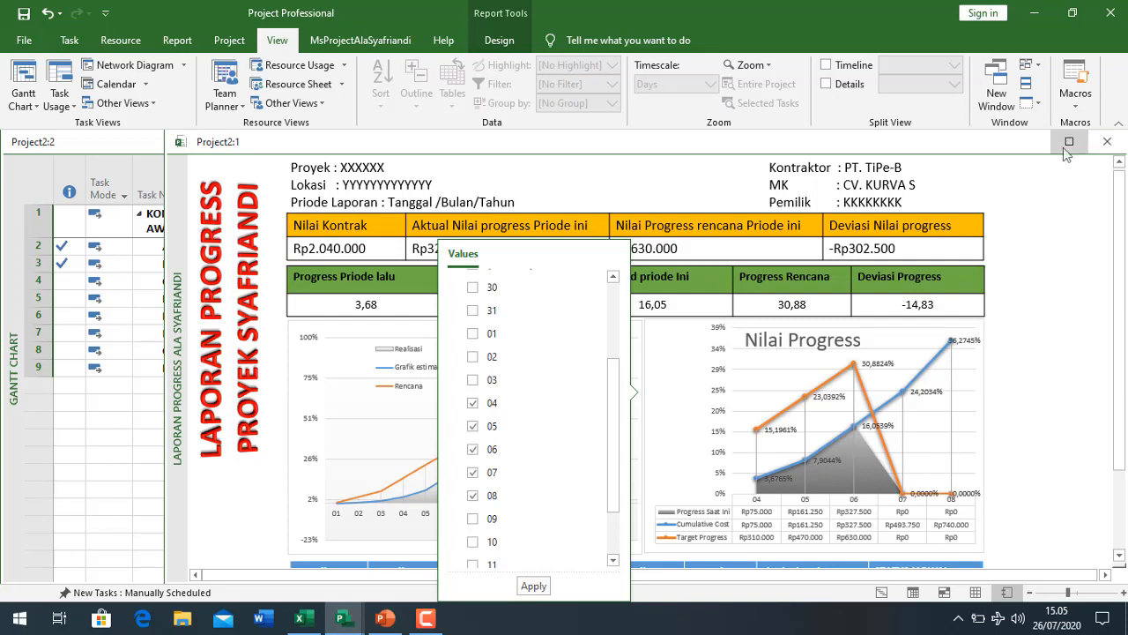
Step: Minimise the project and reopen the Project2:1 report window to dismiss the leftover chart filter list
click(1034, 13)
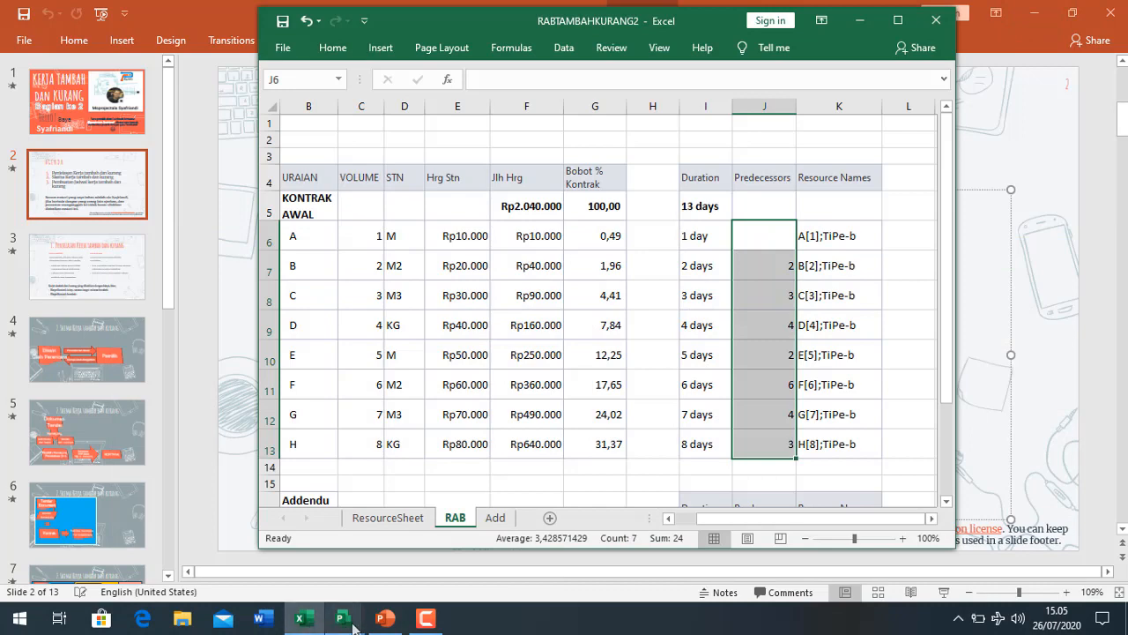
click(341, 620)
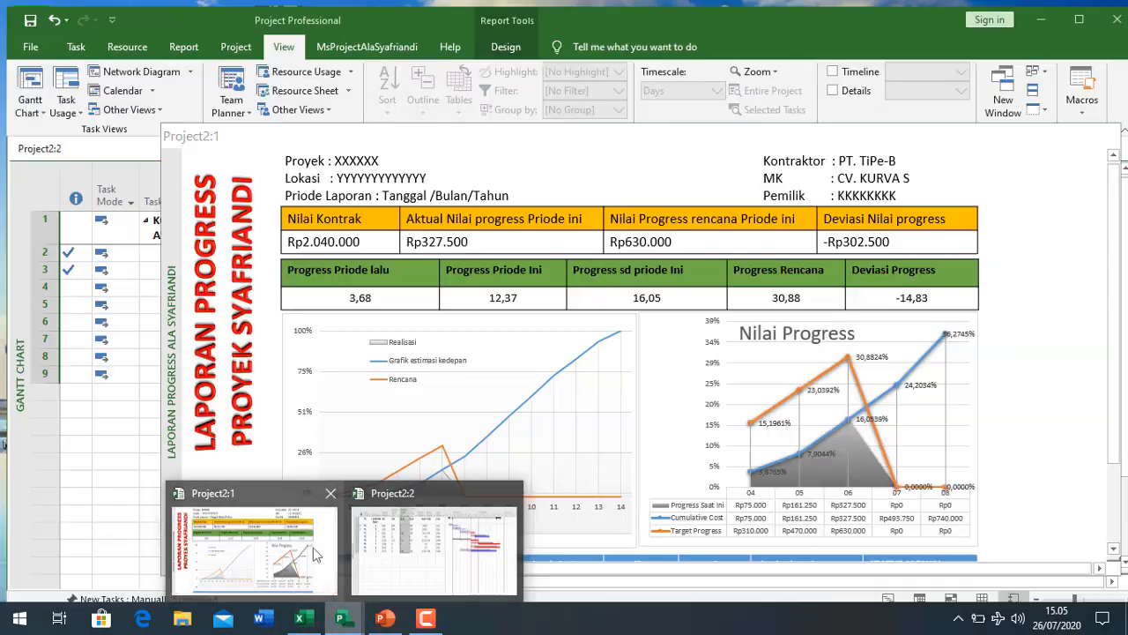
click(314, 548)
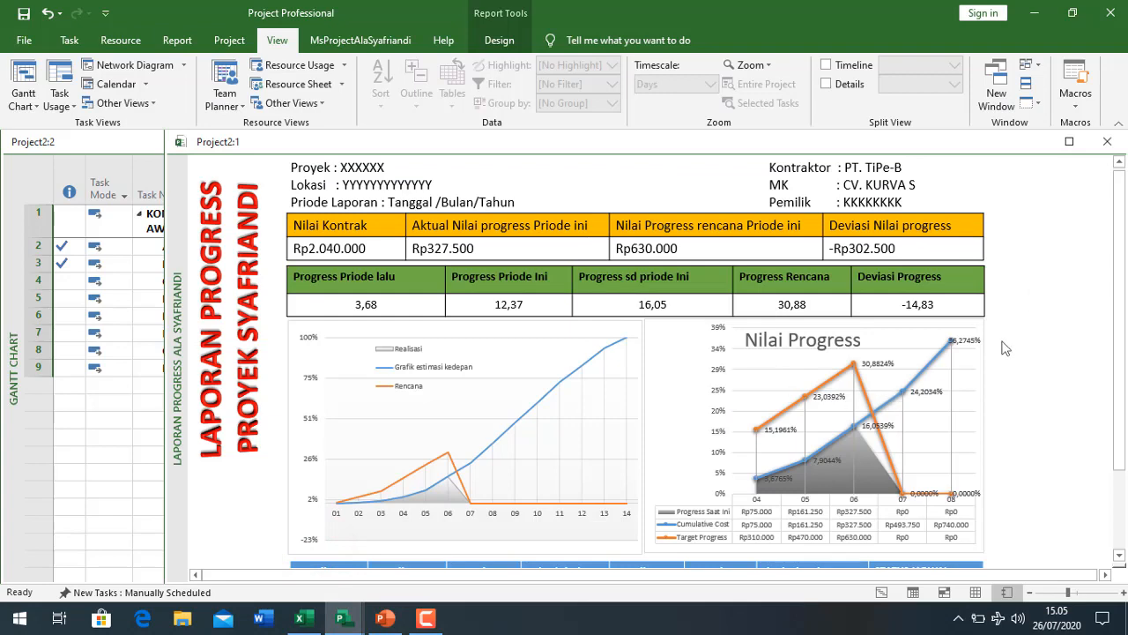
Step: Return to the Gantt Chart window and add a task named Addendum1 below task H
click(111, 408)
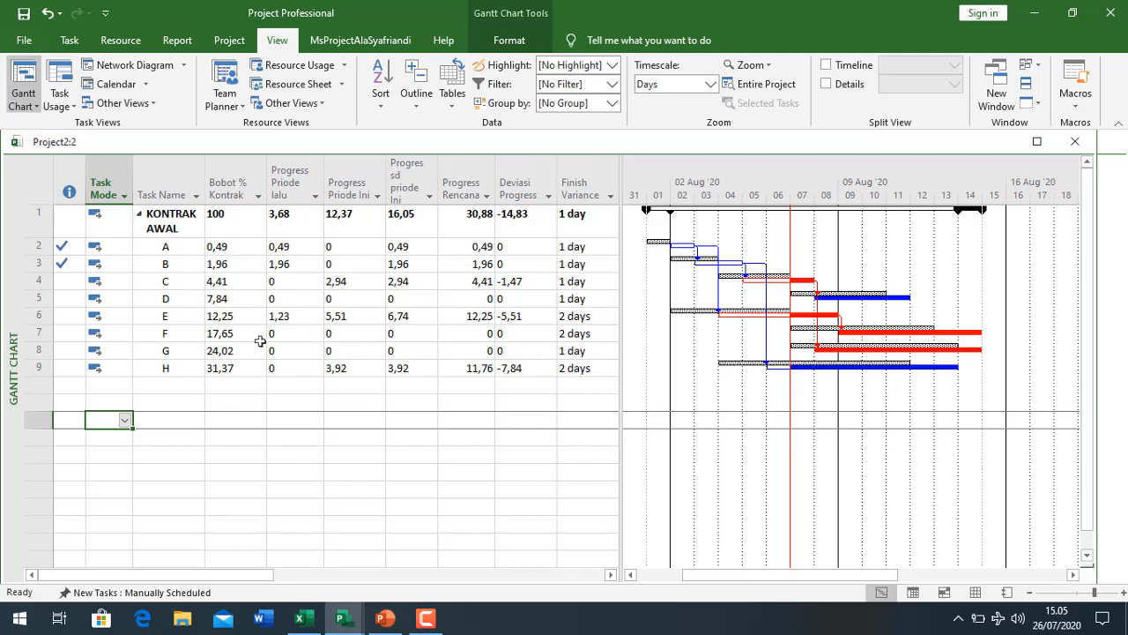
click(163, 296)
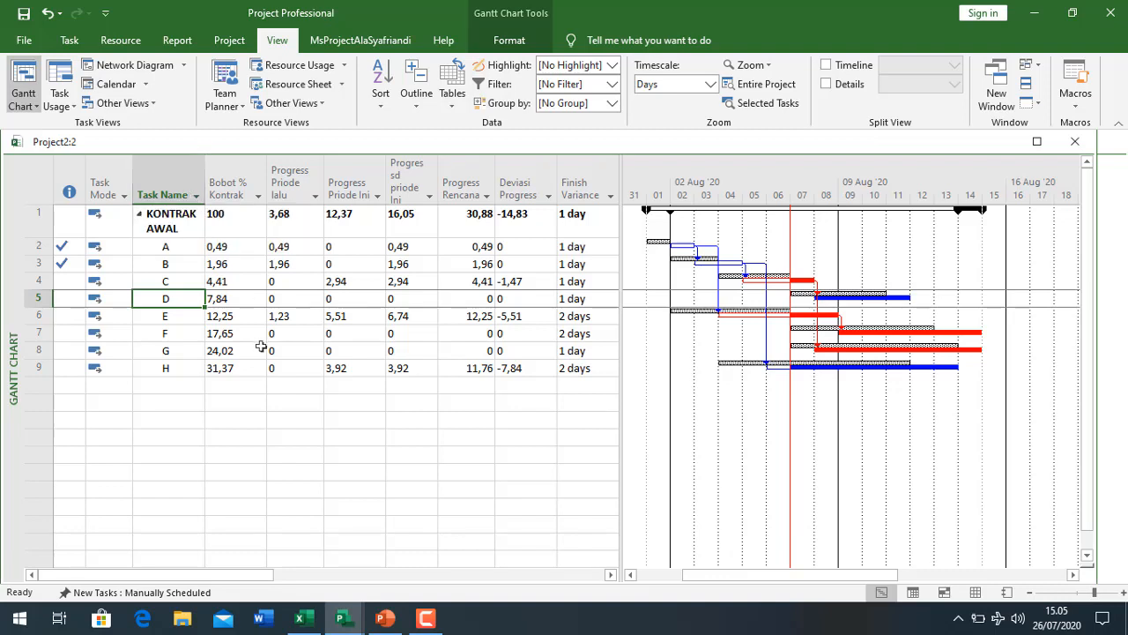
click(175, 384)
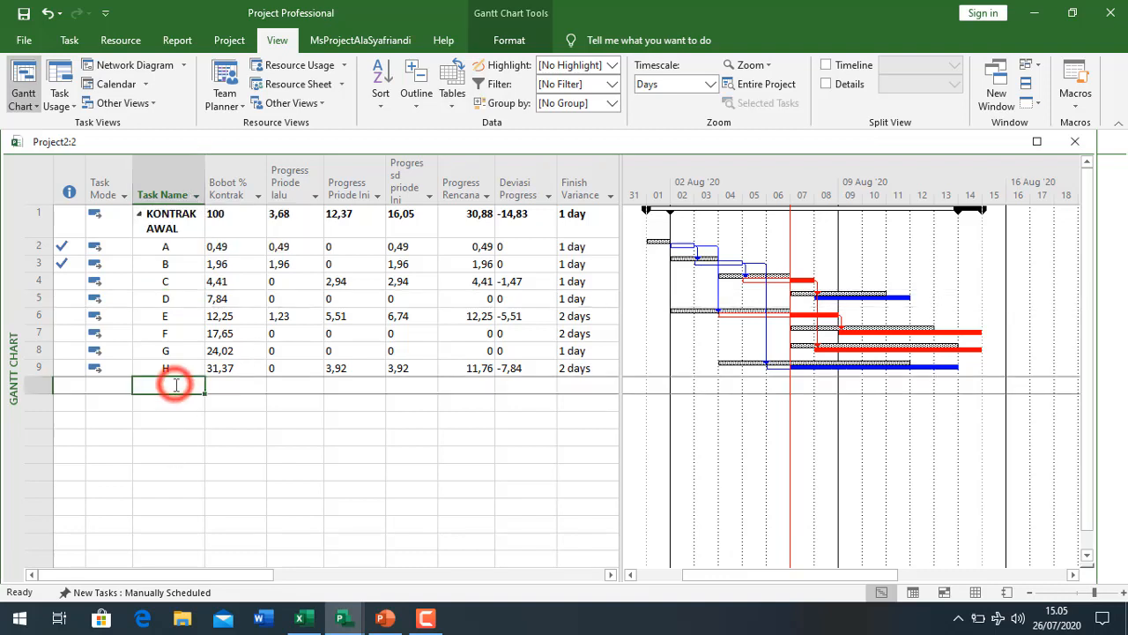
text(Addendum1)
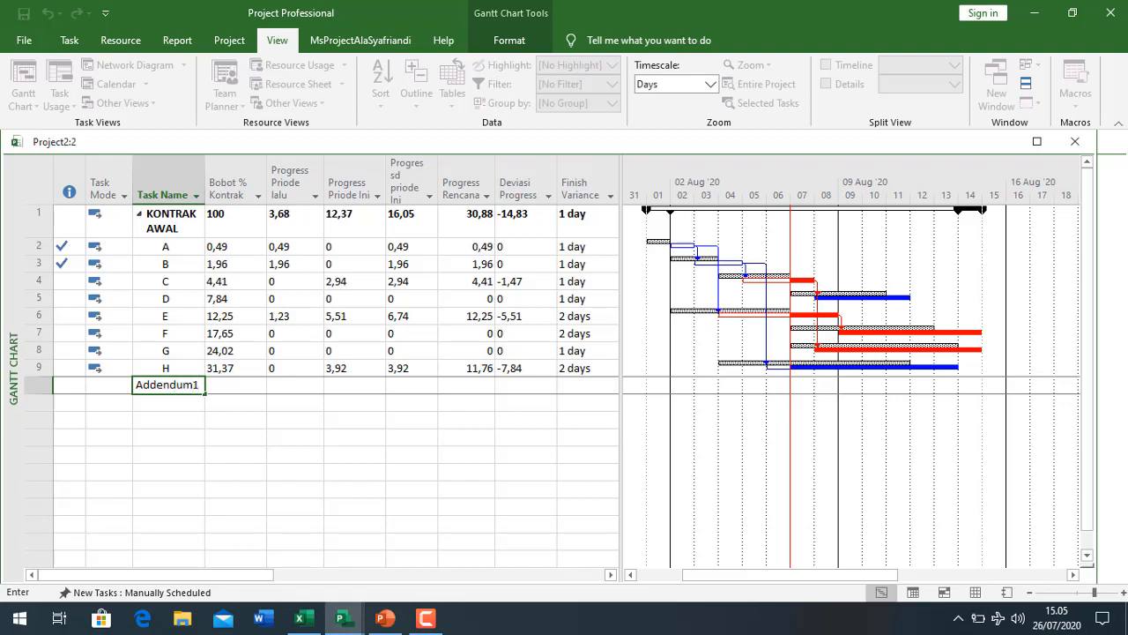
key(Return)
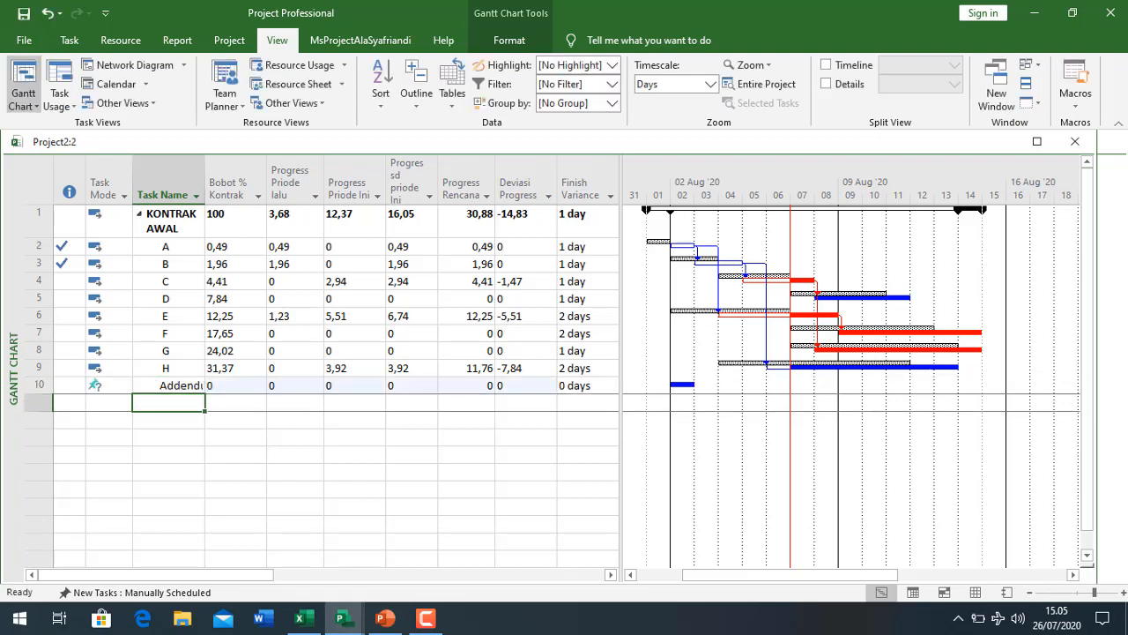
Step: Add four tasks named i, j, k and l below Addendum1
key(Return)
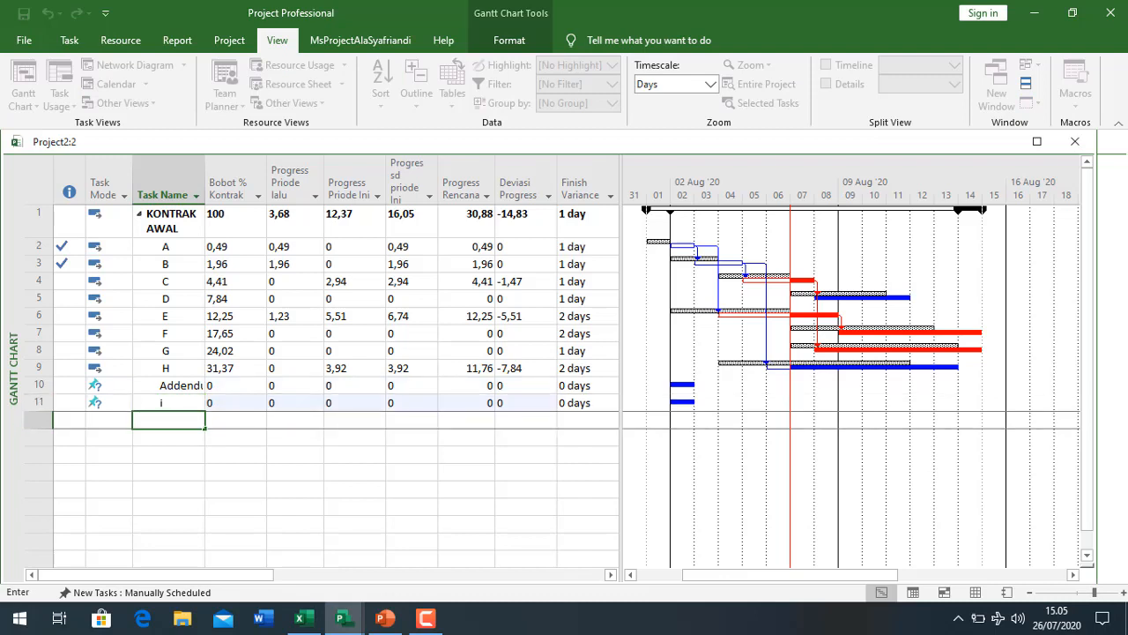
text(j)
key(Return)
text(k)
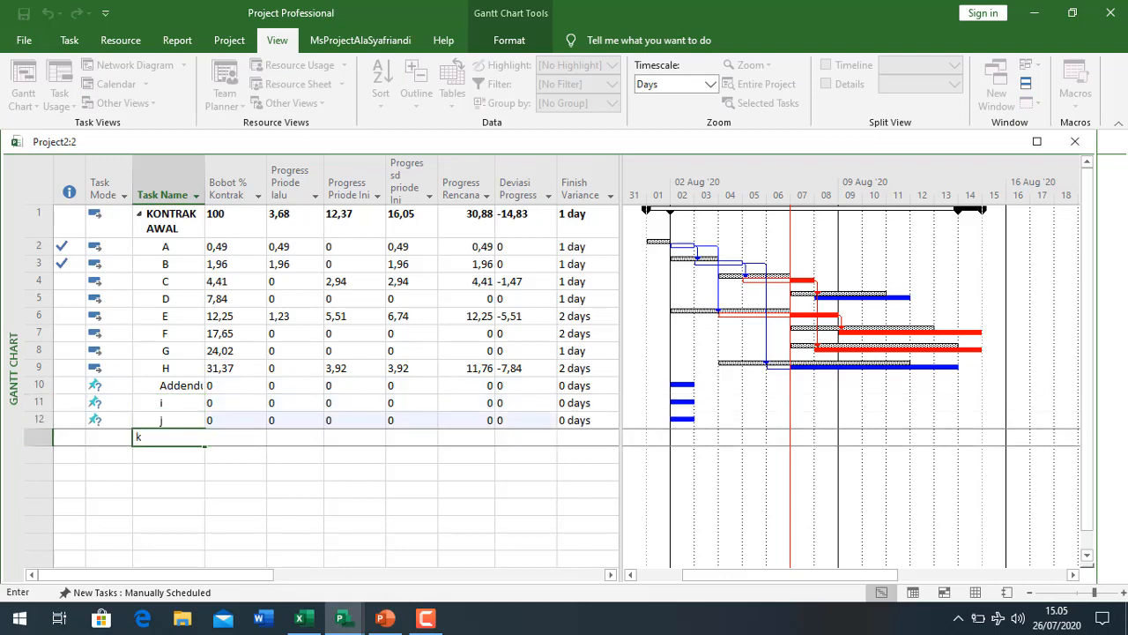
key(Return)
text(l)
key(Return)
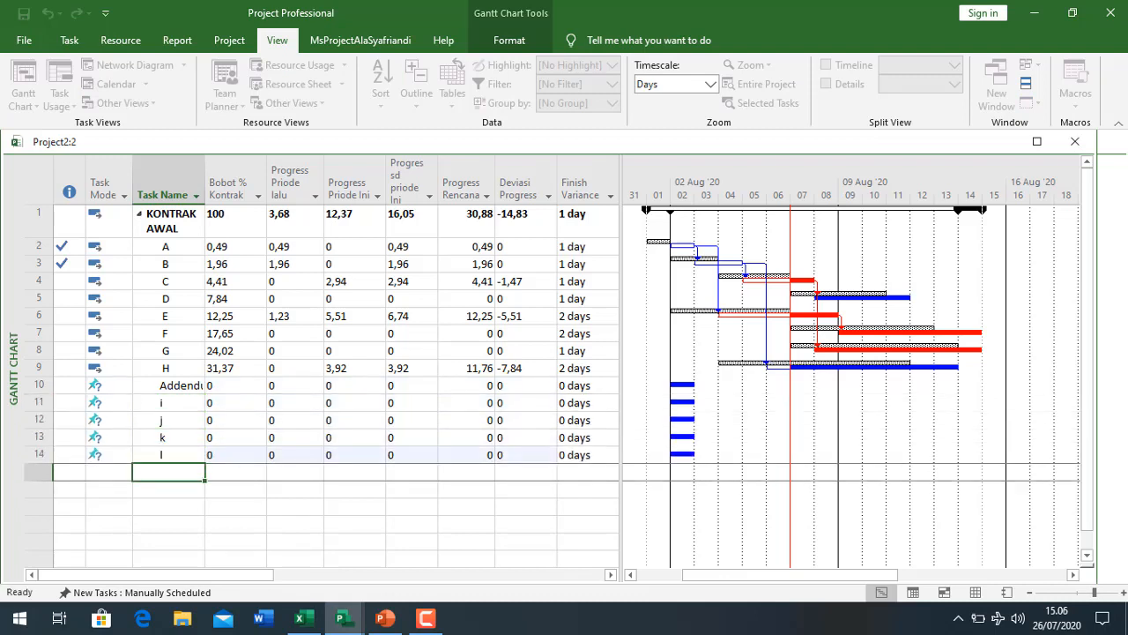
Step: Indent tasks i, j, k and l as subtasks of Addendum1
click(168, 420)
key(Up)
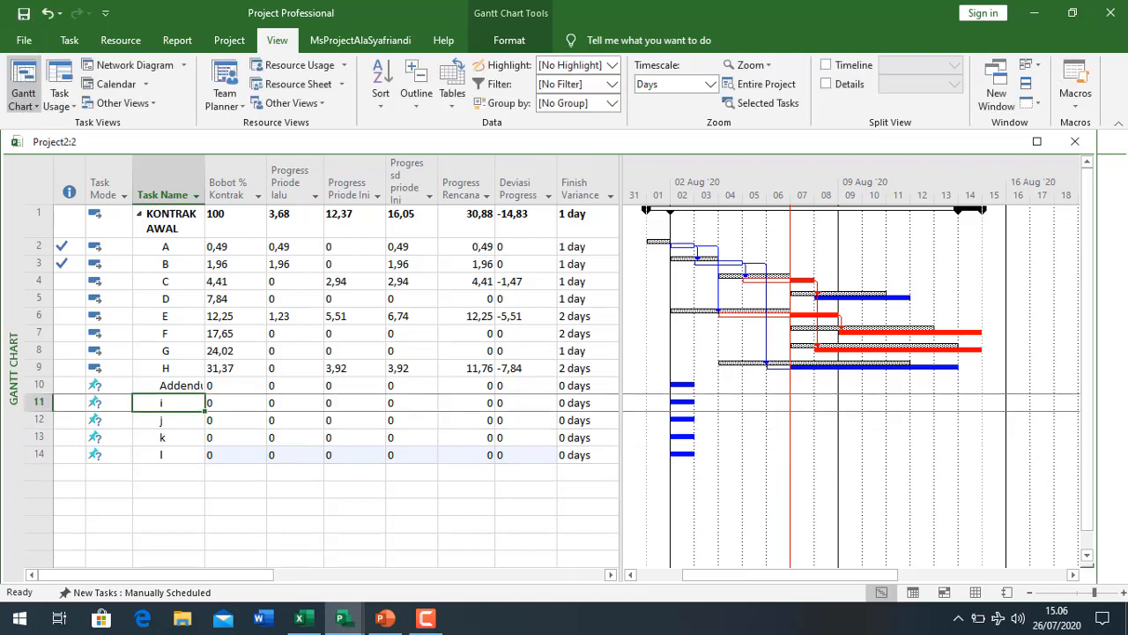
key(shift+Down)
key(shift+Down)
key(shift+Down)
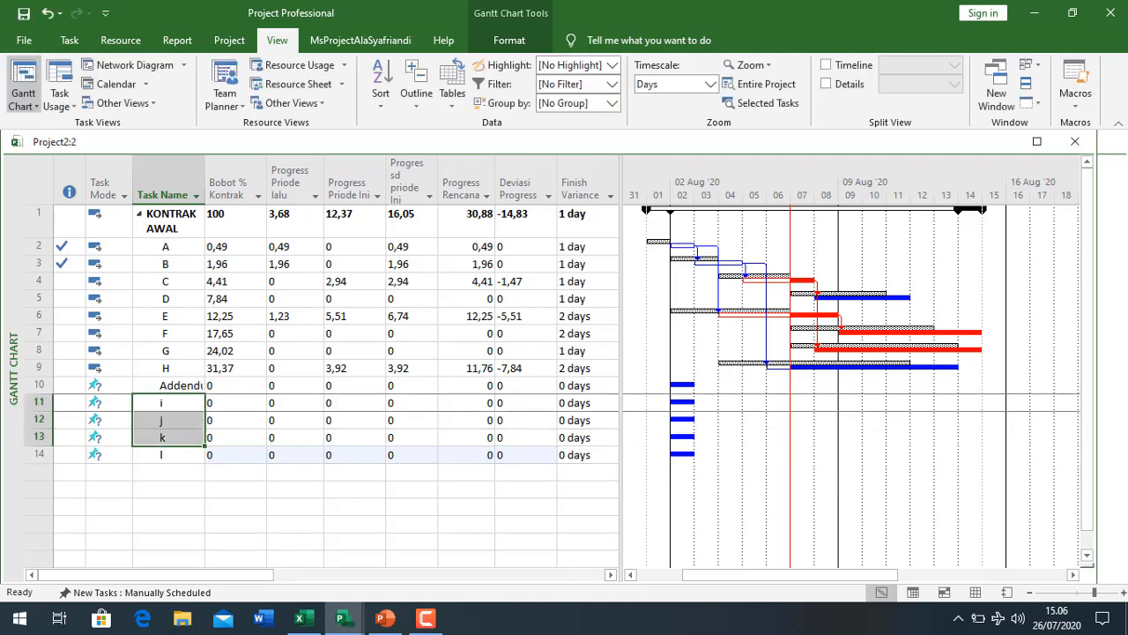
key(alt+shift+Right)
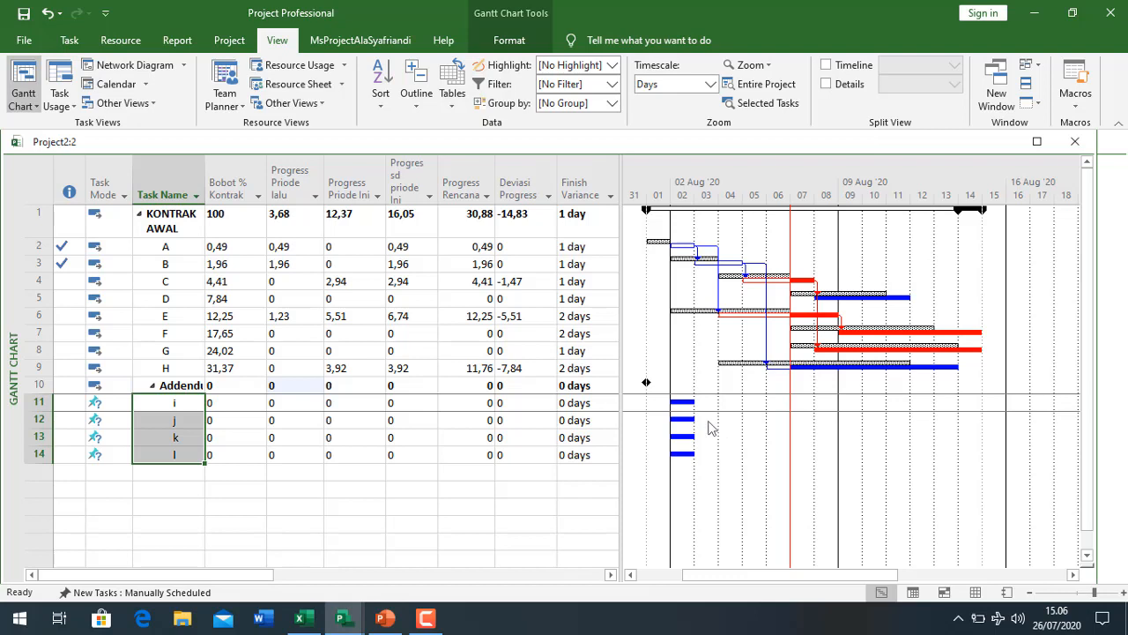
Step: Show Task Usage for task E in a split pane below the Gantt chart and review resource E's actual and remaining work
click(181, 330)
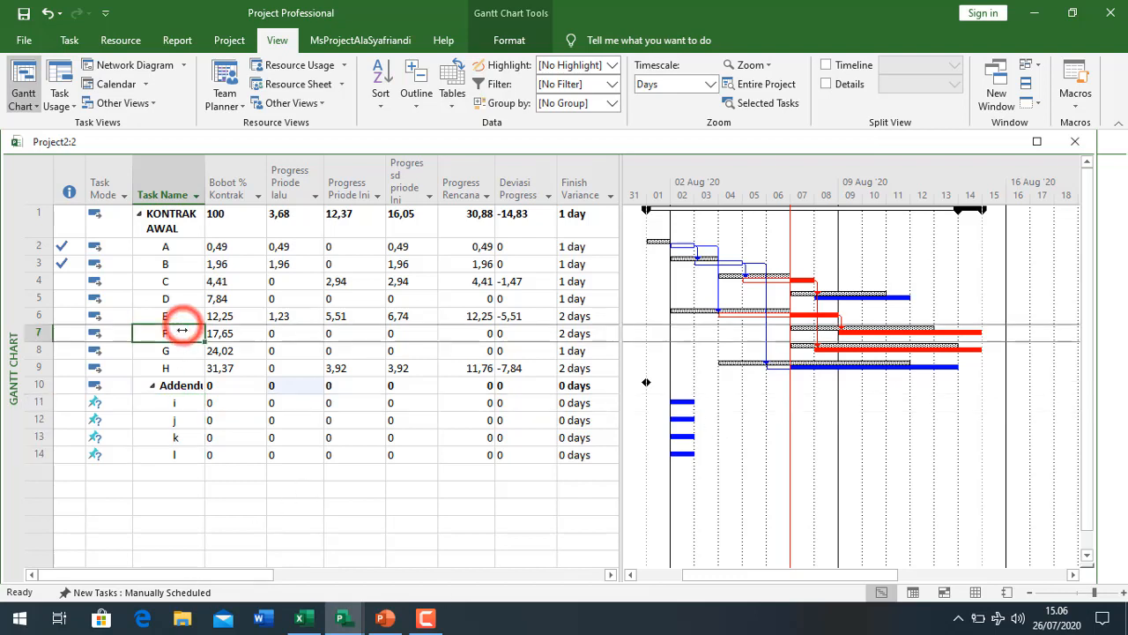
click(180, 314)
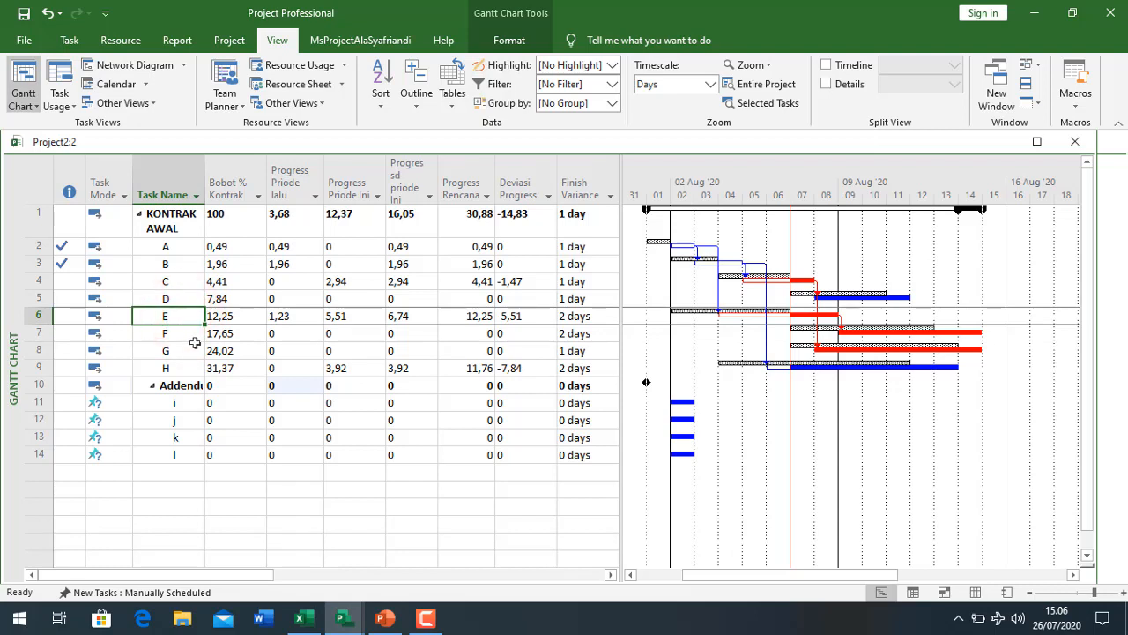
drag(1086, 562, 1040, 355)
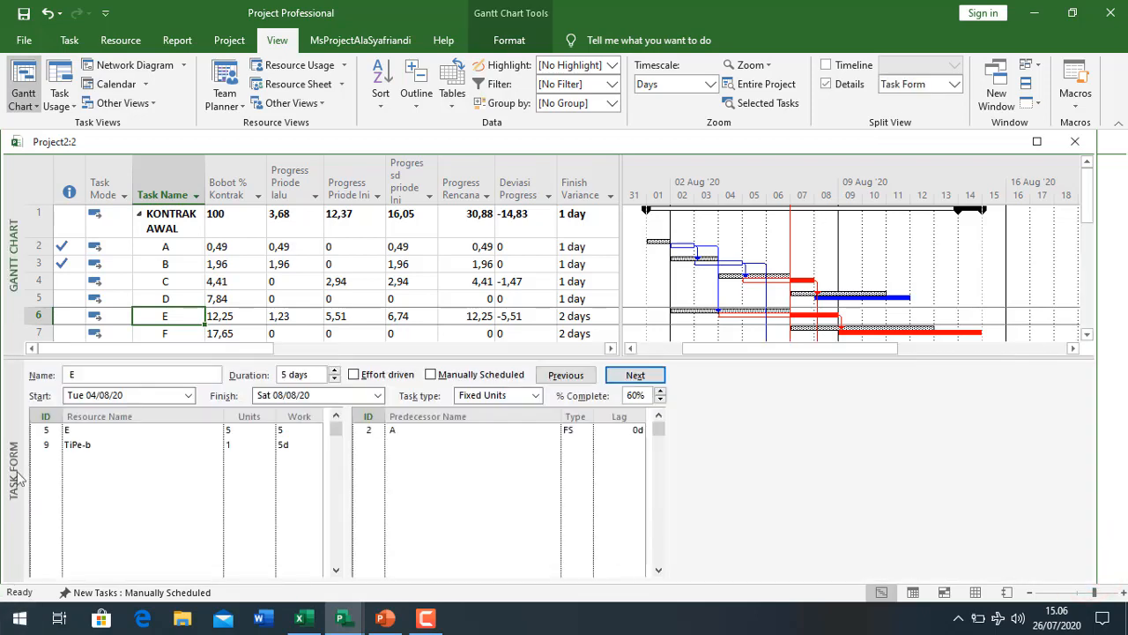
right_click(21, 477)
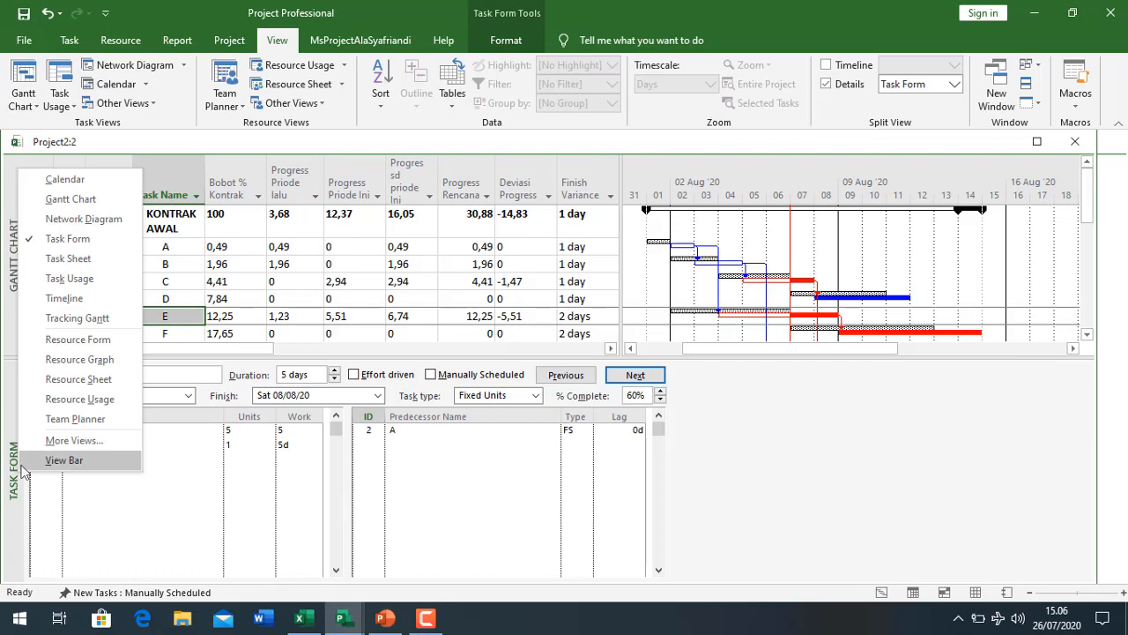
click(88, 278)
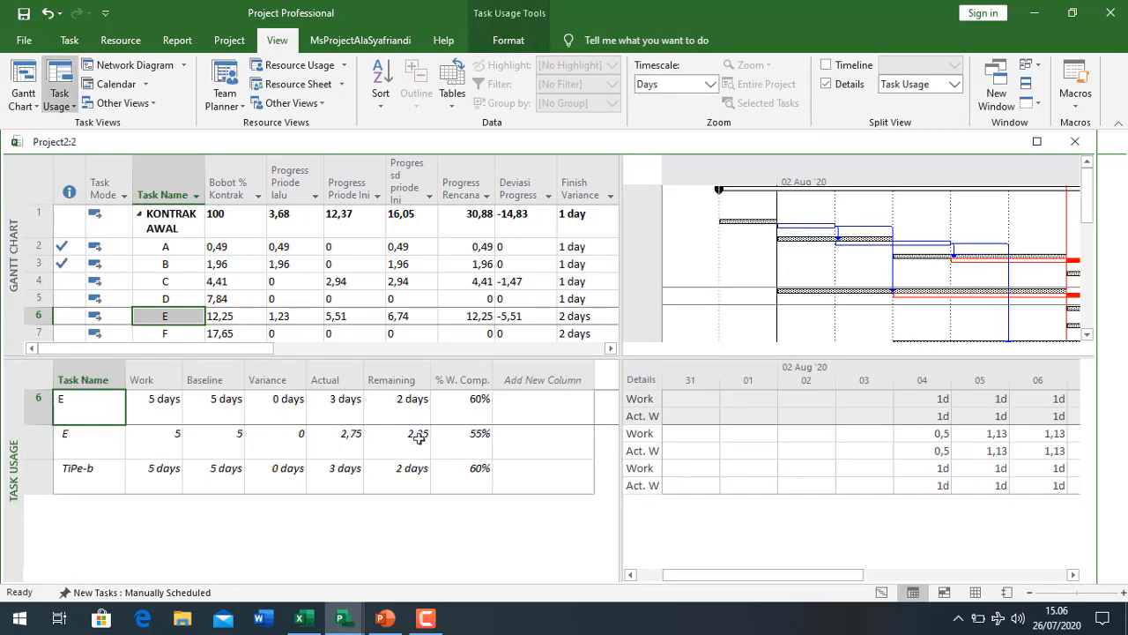
click(342, 443)
drag(848, 575, 924, 577)
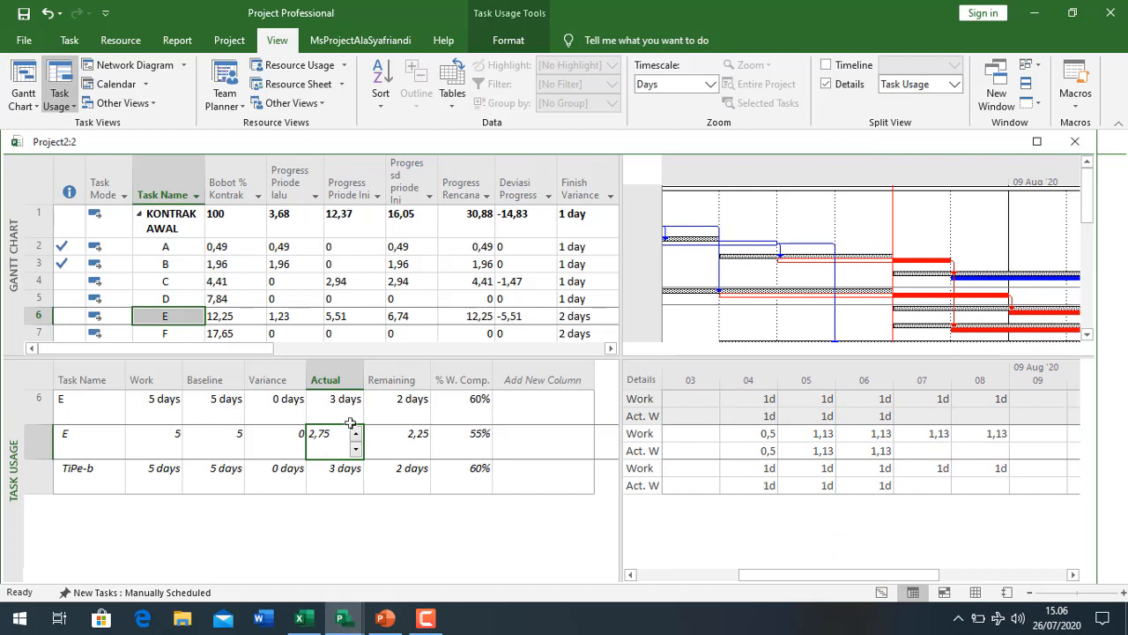
click(406, 448)
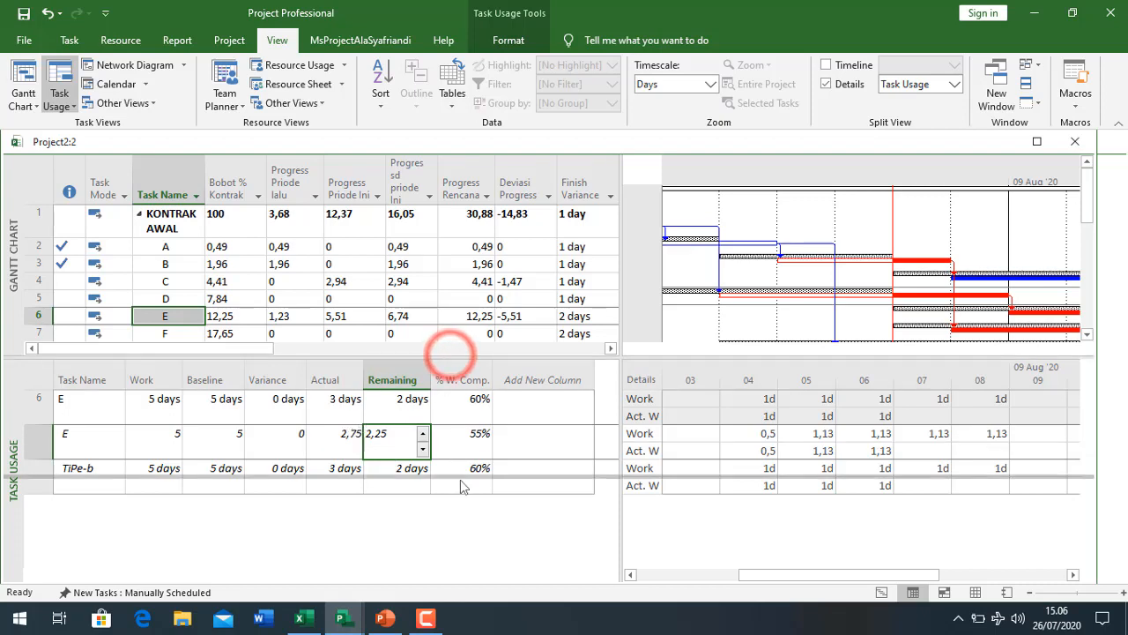
Step: Insert a new task named "Kurang E" between tasks E and F
click(152, 315)
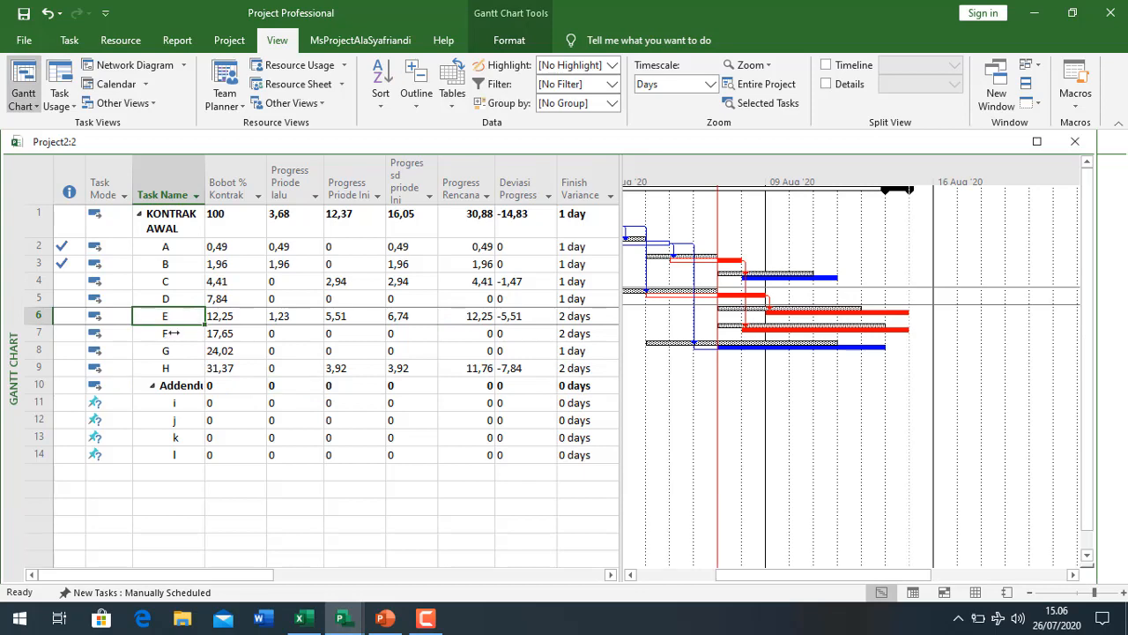
click(168, 334)
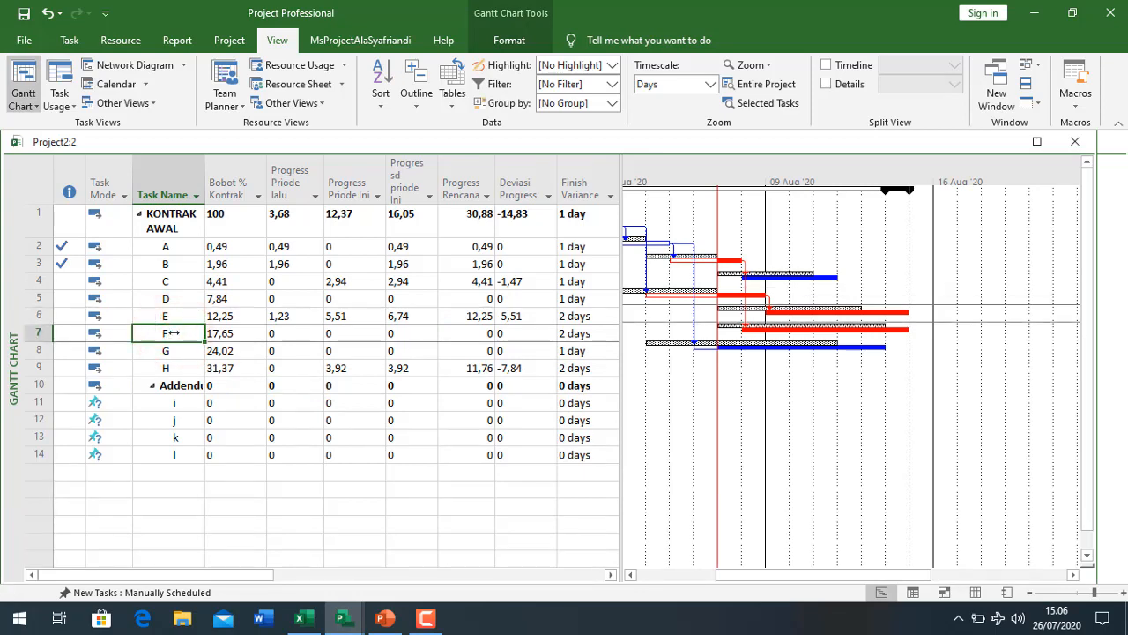
key(Insert)
text(Kura)
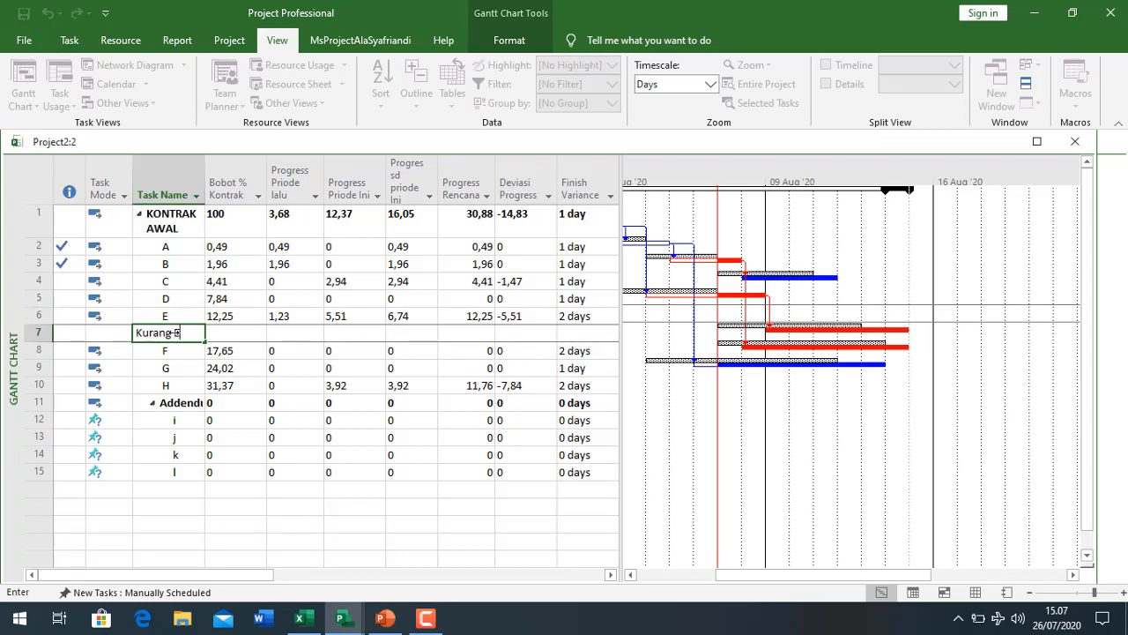
text(ng E)
key(Return)
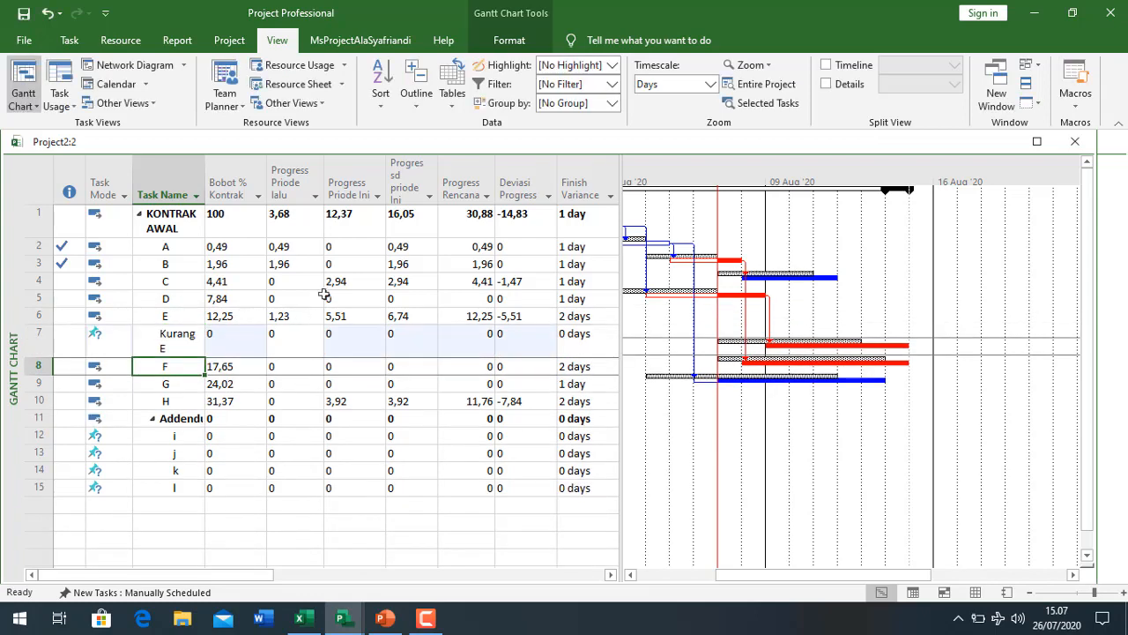
Step: Apply the RAB ADD table to the Gantt Chart and look over its unit, unit price and volume columns
click(454, 99)
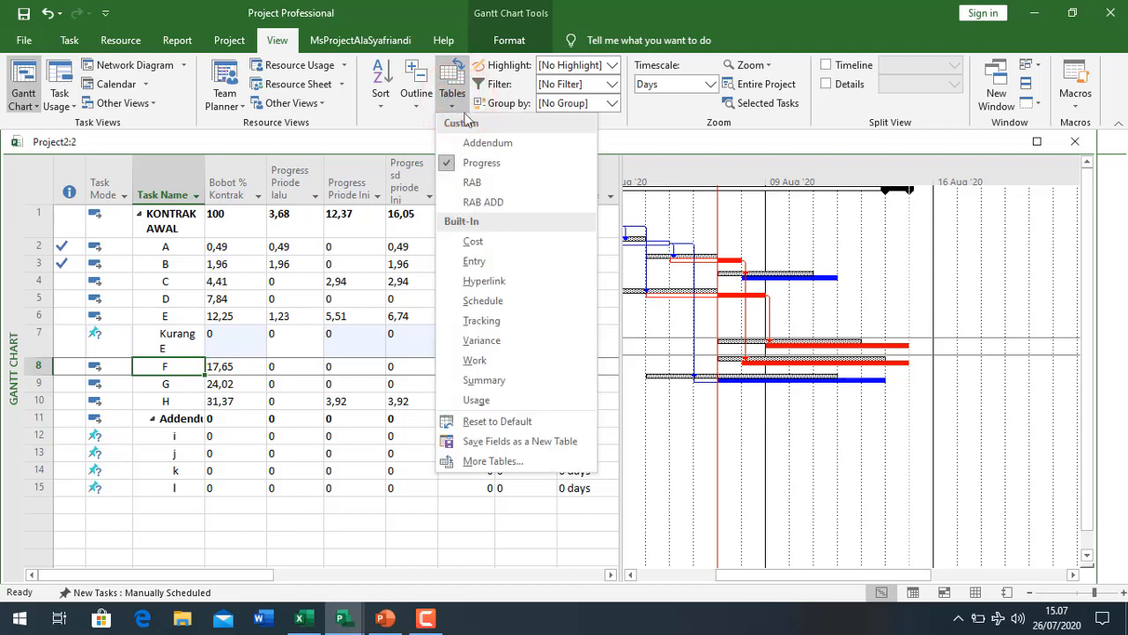
click(493, 203)
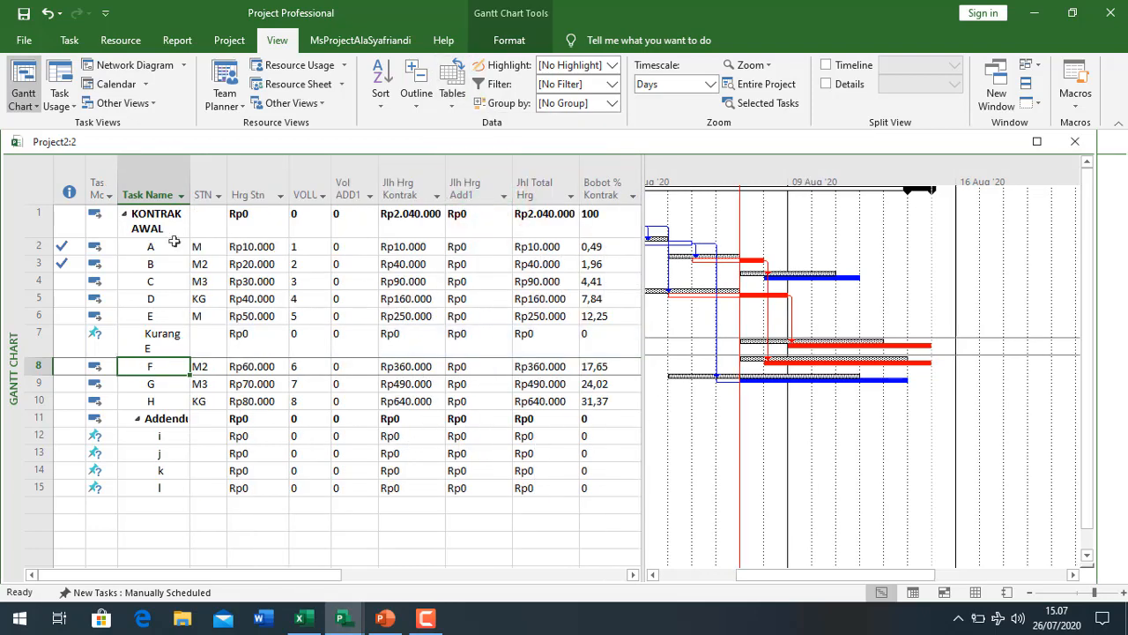
click(164, 181)
click(205, 167)
click(274, 171)
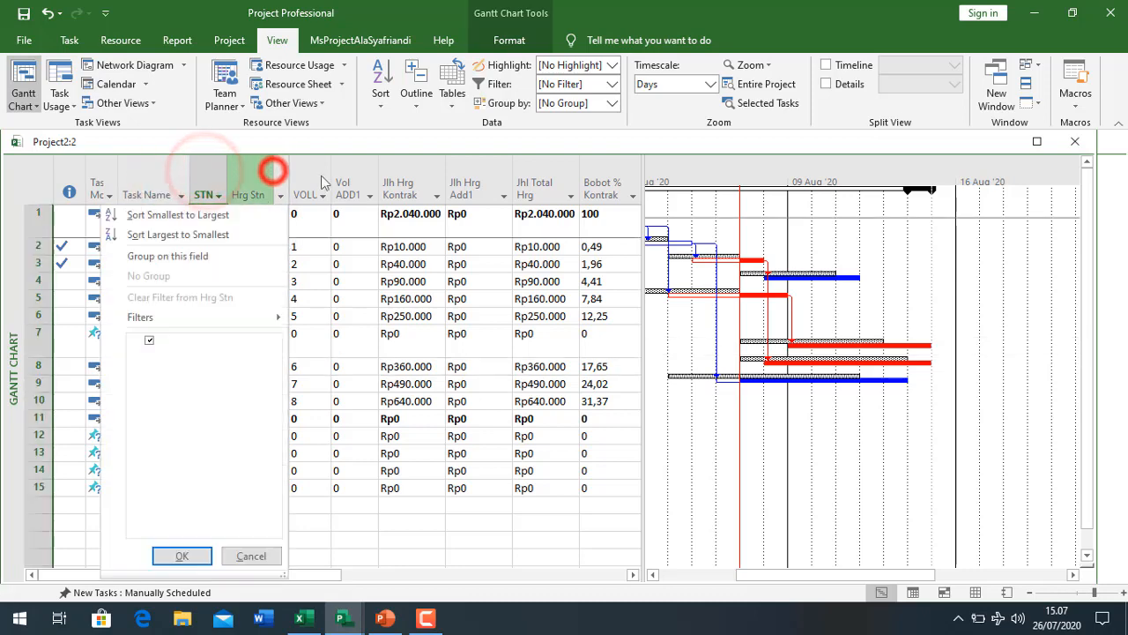
click(304, 169)
click(305, 169)
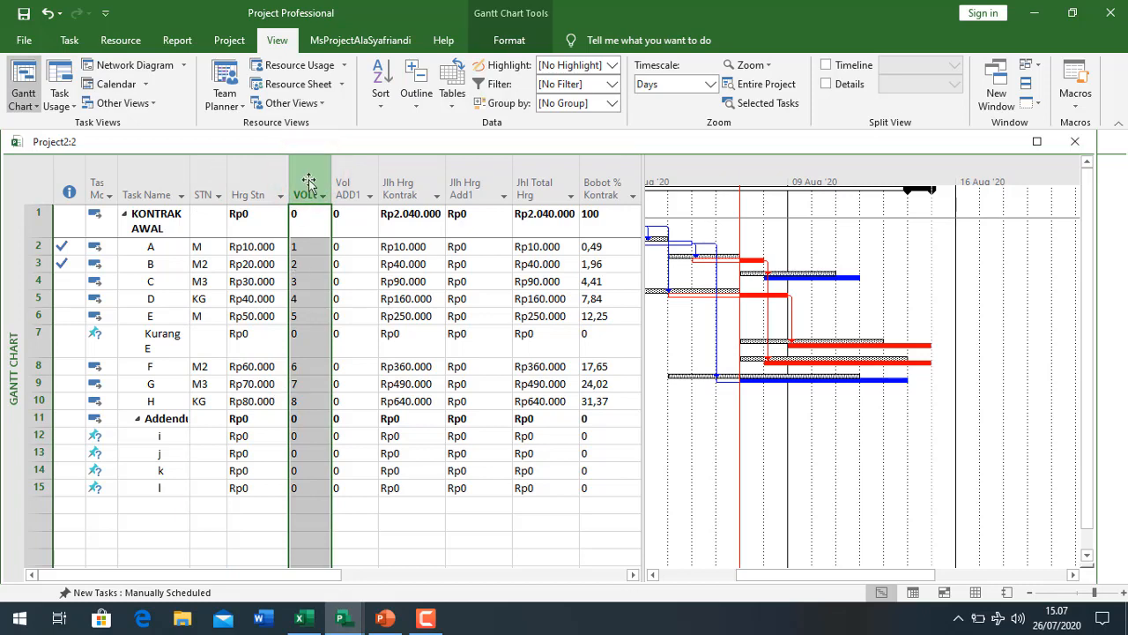
click(353, 171)
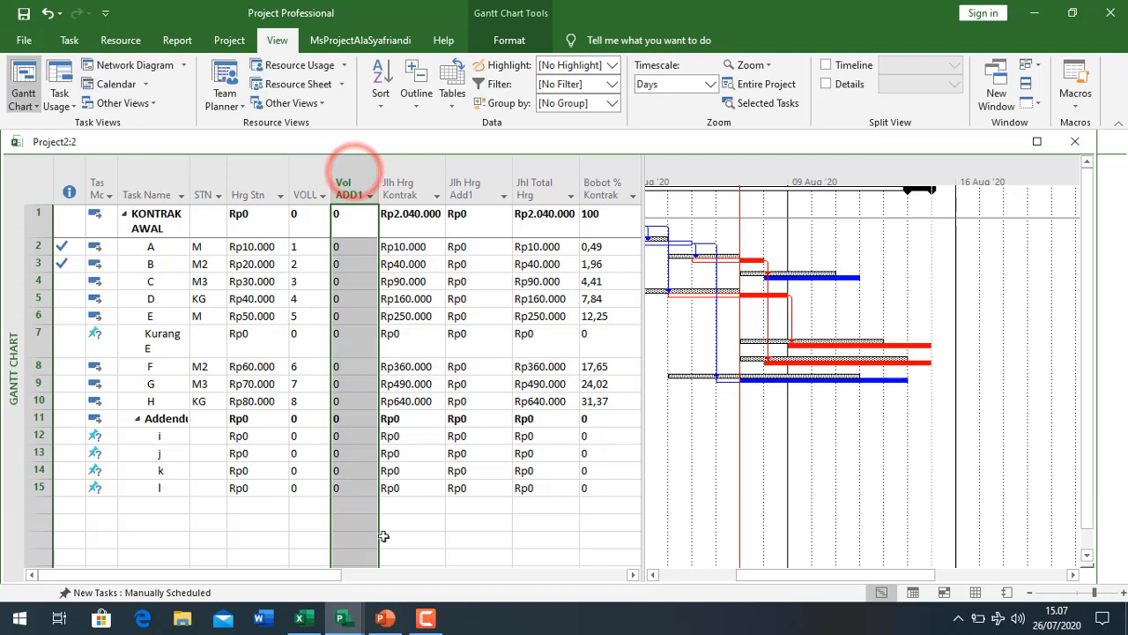
click(406, 366)
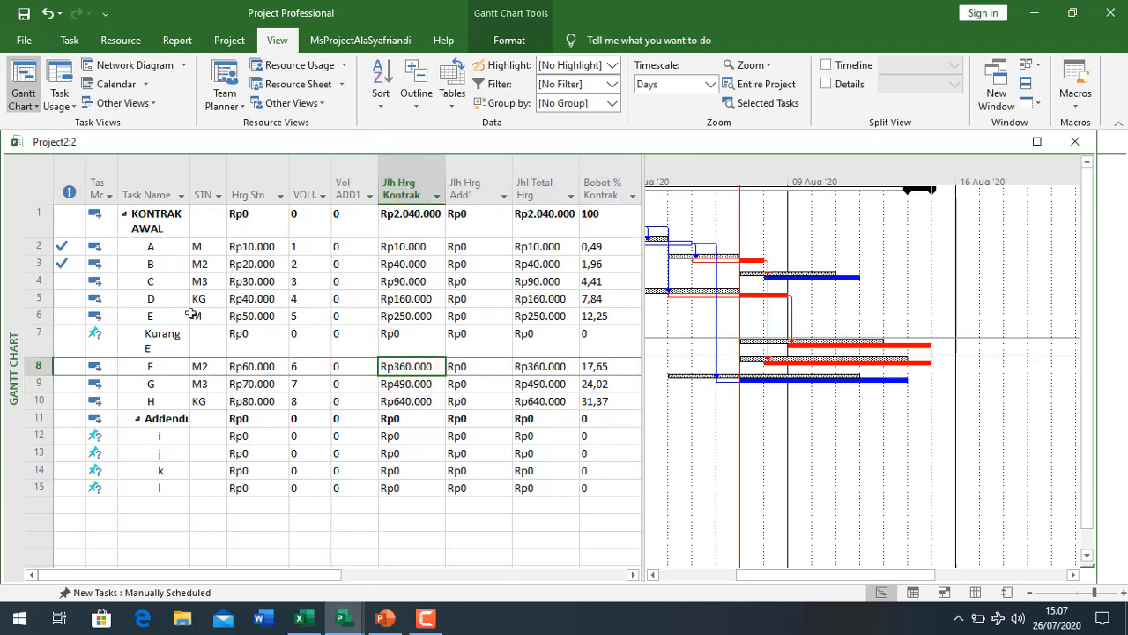
Step: Set the contract volume of task Kurang E to -2,25
click(302, 315)
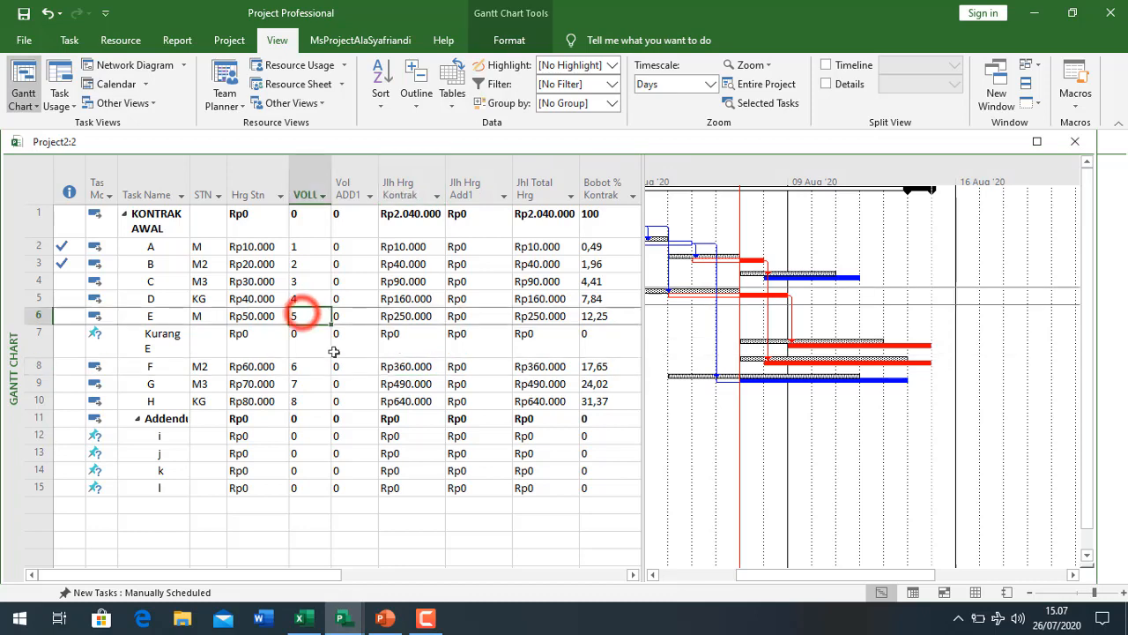
click(304, 336)
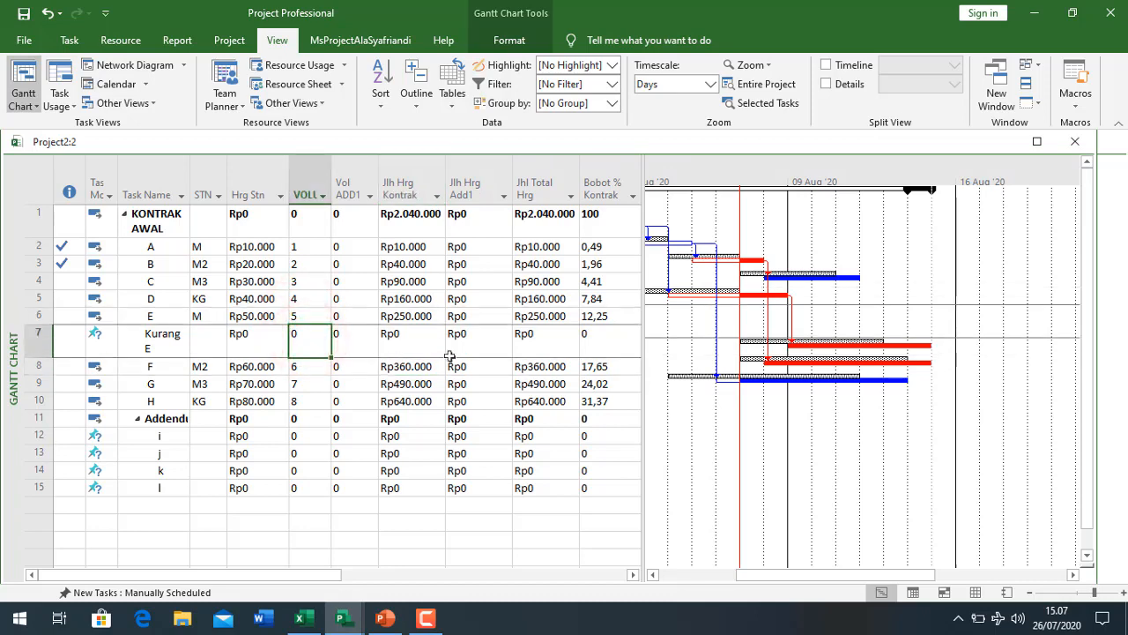
text(-2,2)
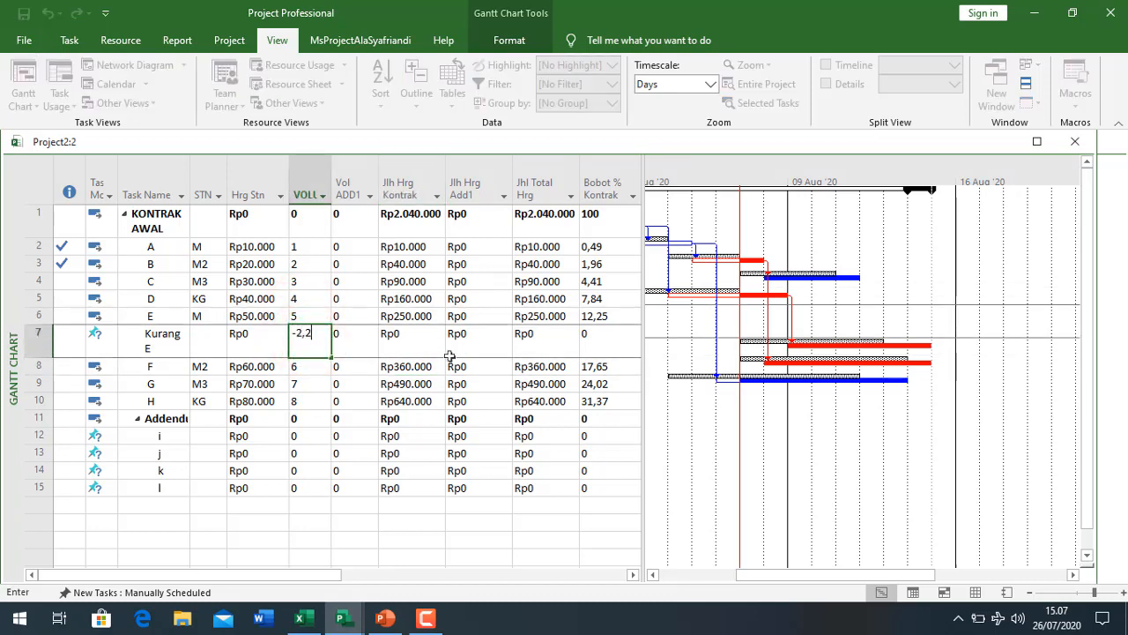
text(5)
key(Return)
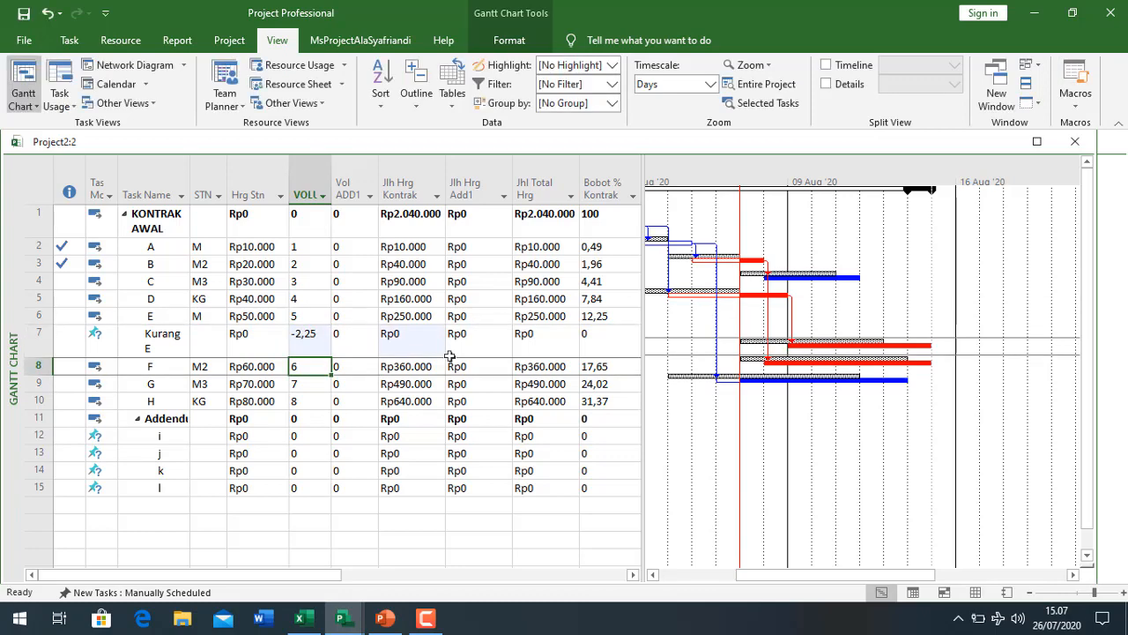
Step: Copy task E's unit price of Rp50.000 into the Hrg Stn field of Kurang E
key(Up)
key(Left)
key(Up)
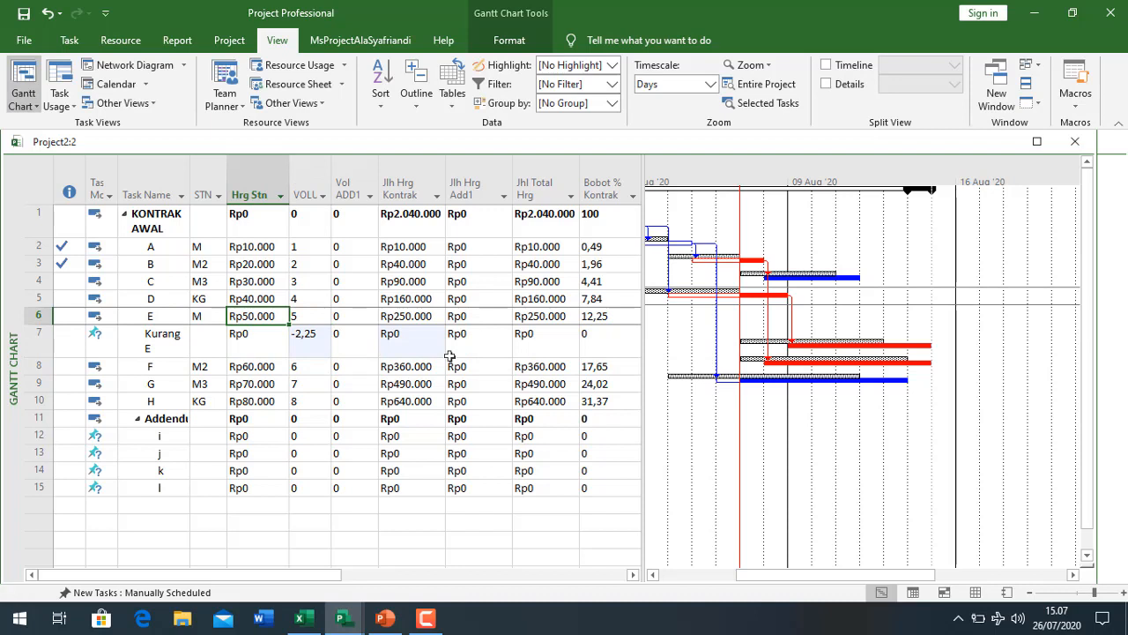
key(Down)
text(Rp50.000)
key(Up)
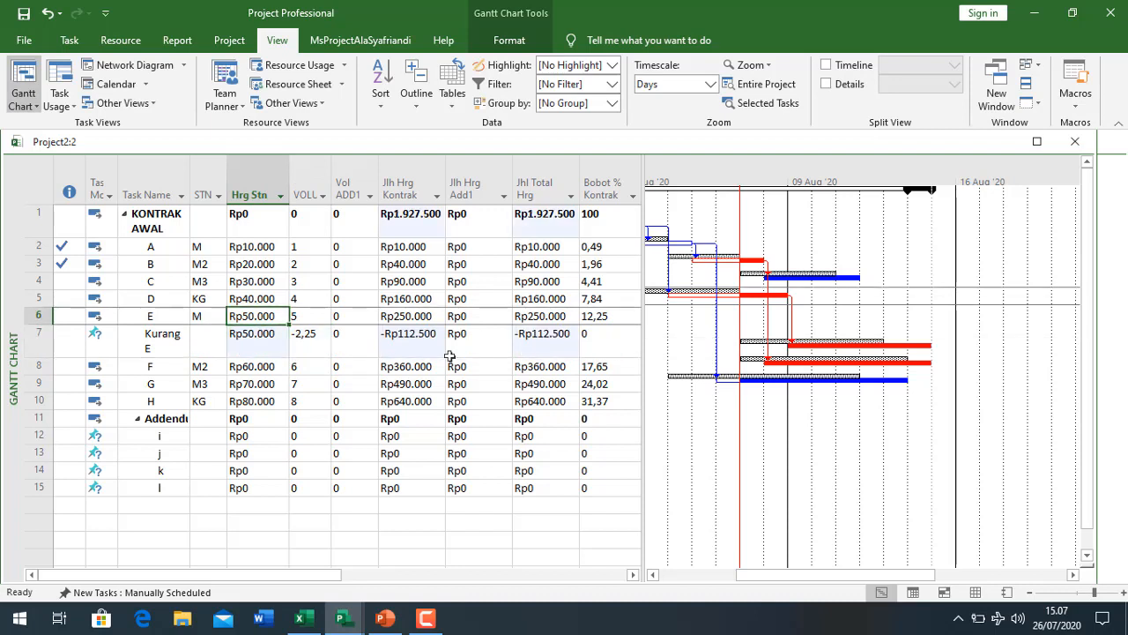
Step: Examine the contract, addendum and total price amounts of Kurang E, and the volume entries down to addendum task i
key(Down)
key(Right)
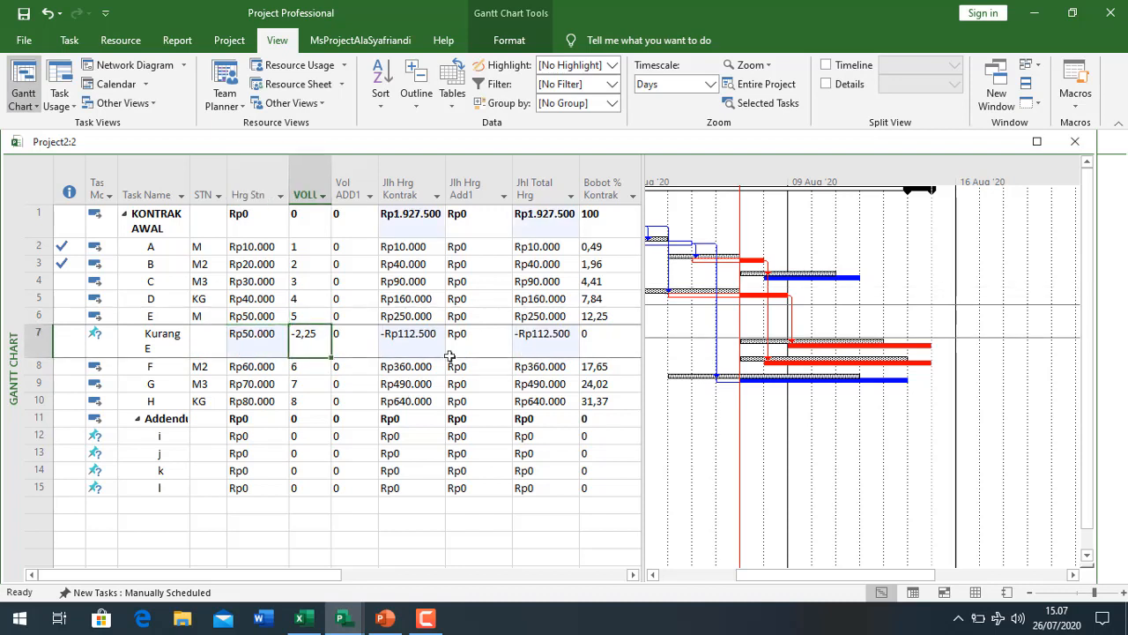
key(Right)
key(Right)
key(Right)
key(Right)
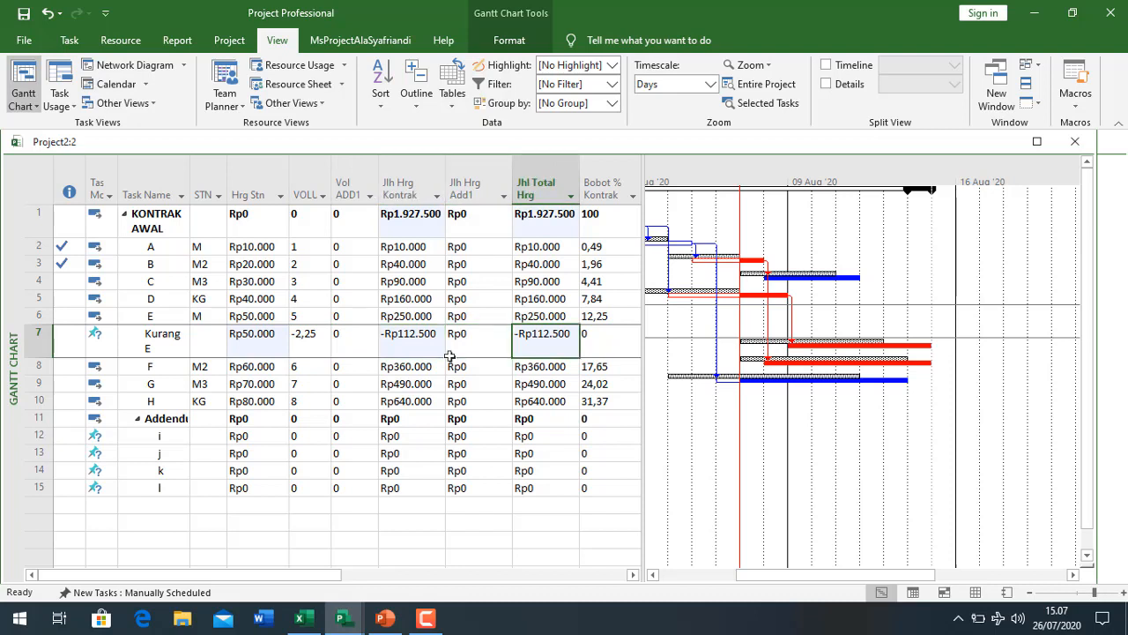
key(Left)
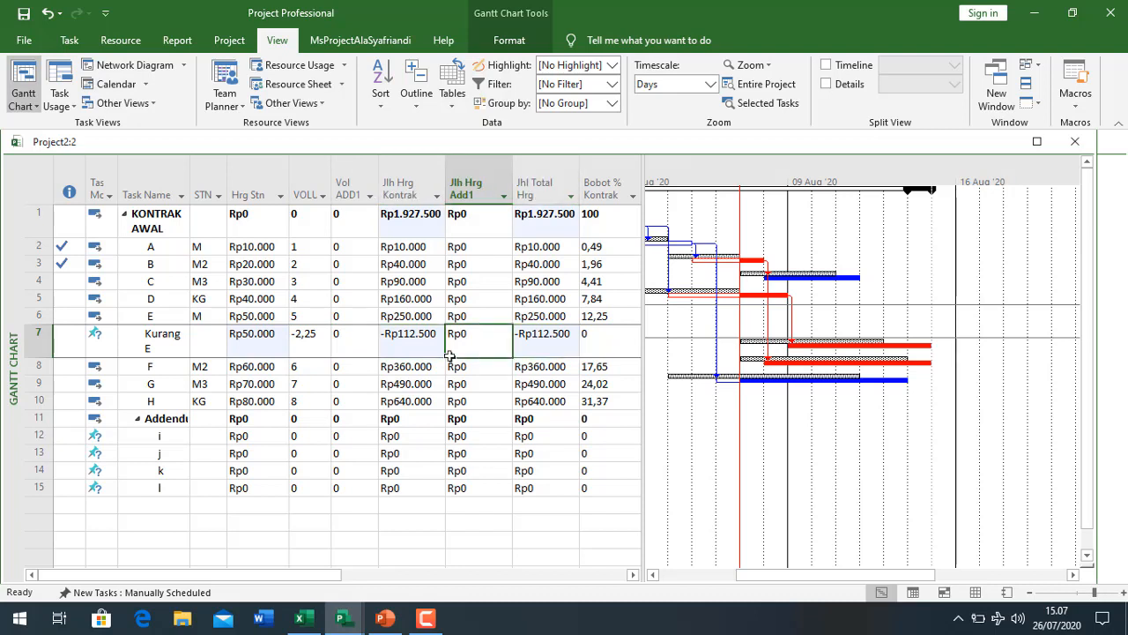
key(Left)
key(Right)
key(Right)
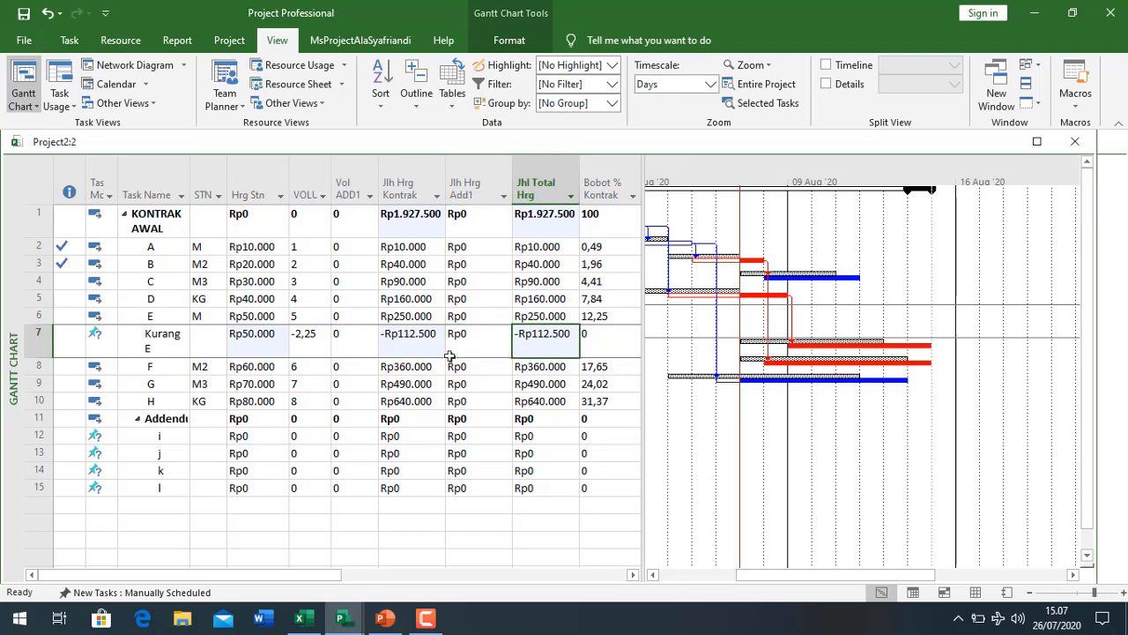
key(Left)
key(Left)
key(Left)
key(Left)
key(Down)
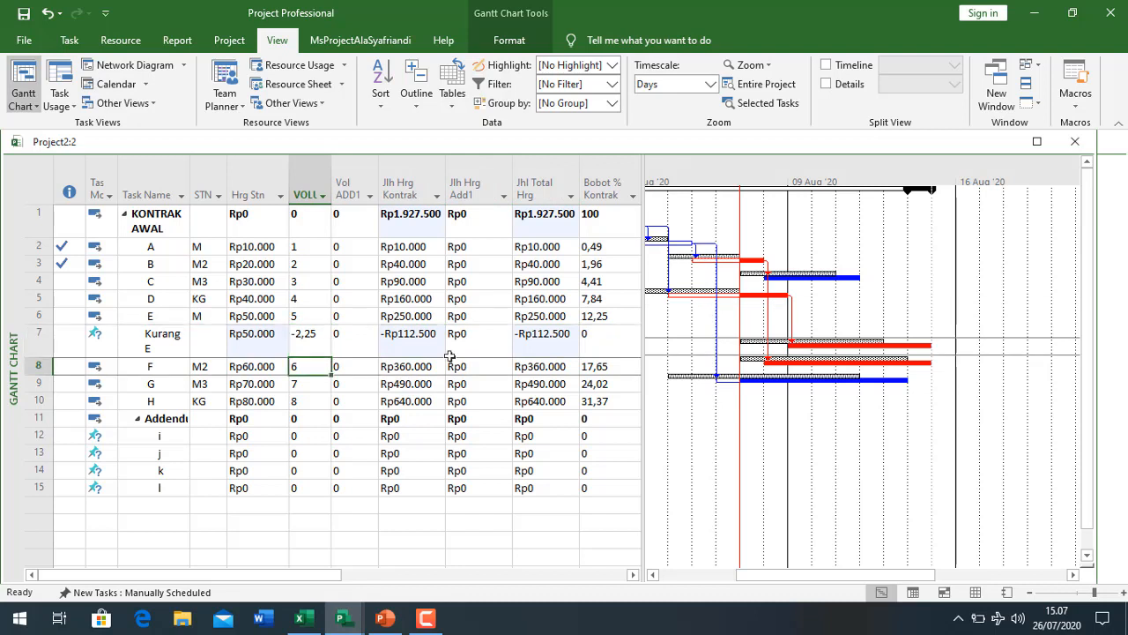
key(Down)
key(Down)
key(Down)
key(Down)
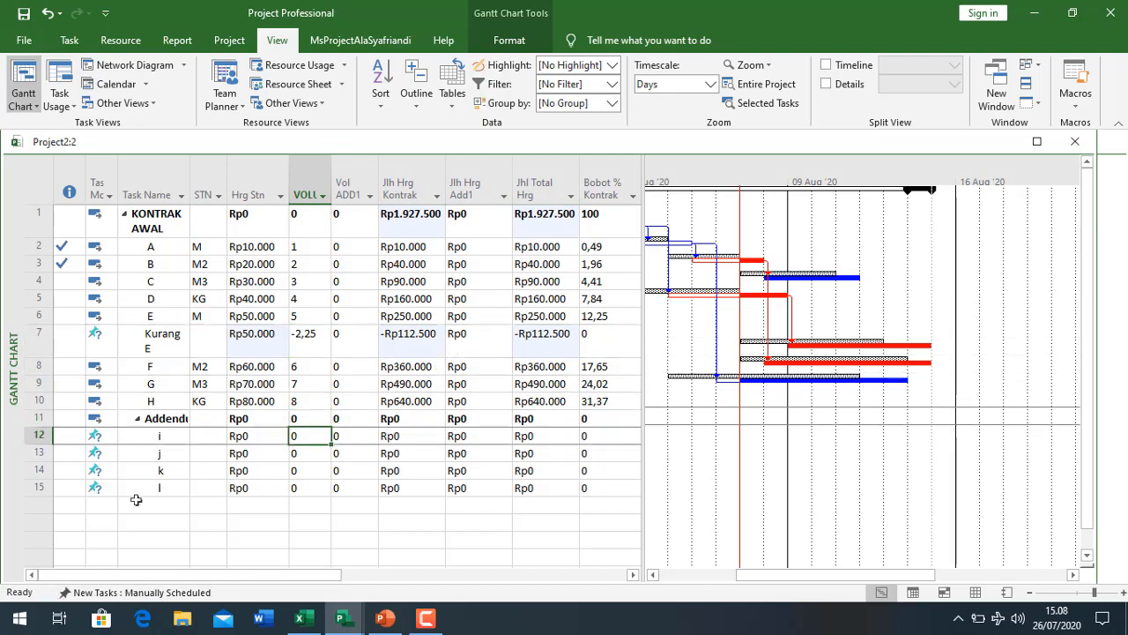
Step: Copy the addendum volumes 2, 3, 4 and 5 from the Excel RAB sheet into Vol ADD1 for tasks i to l in Project
click(300, 618)
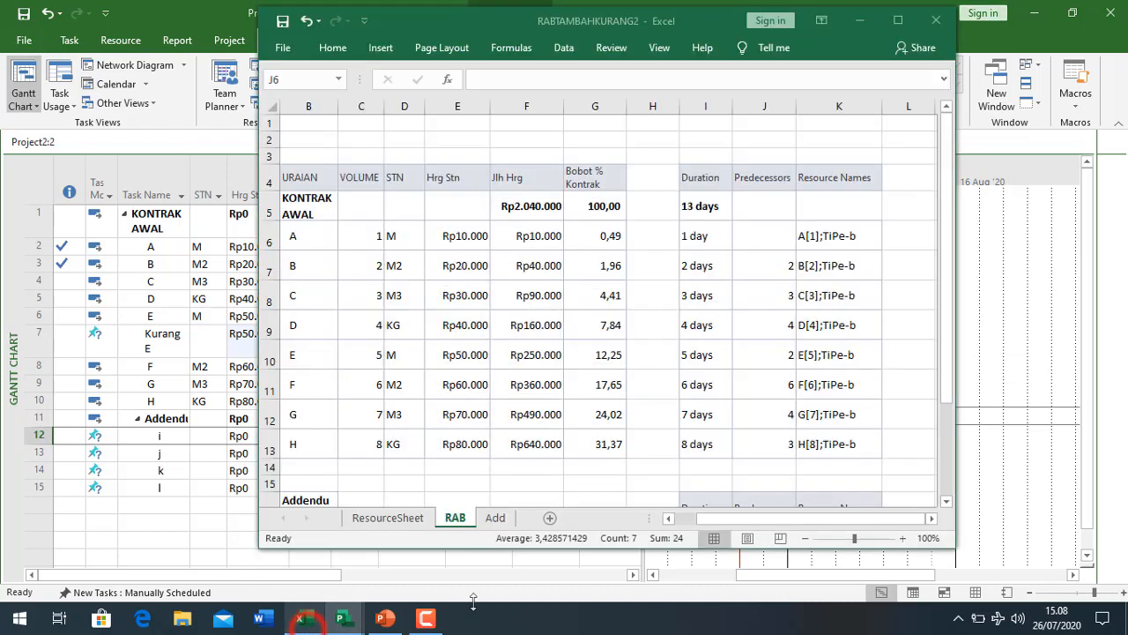
scroll(722, 403, down, 3)
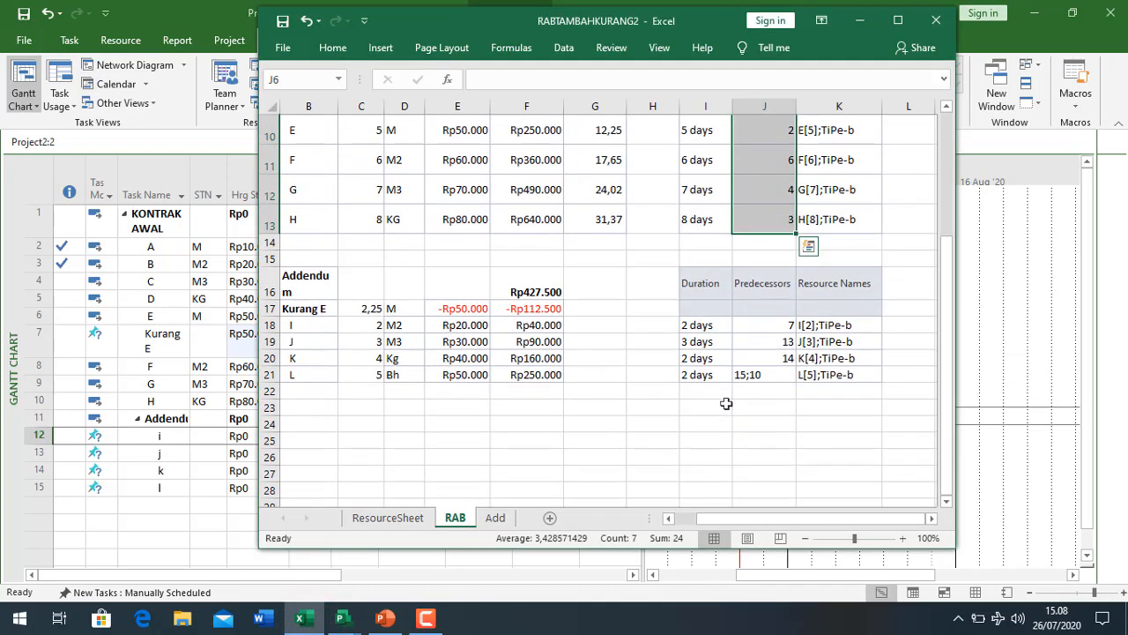
drag(370, 326, 375, 370)
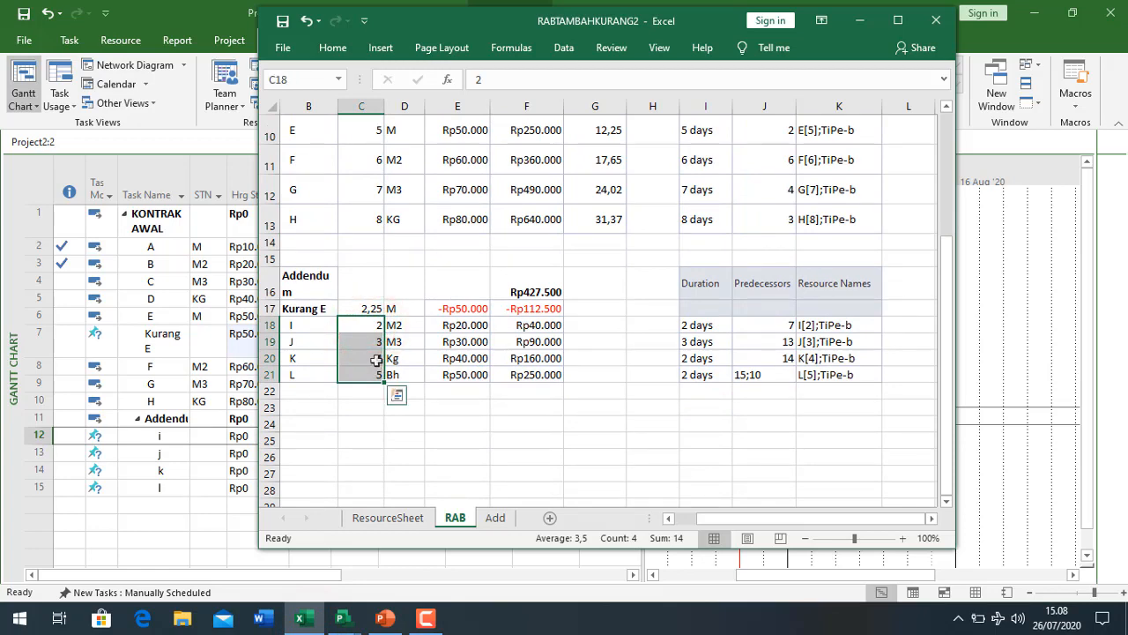
key(ctrl+c)
click(194, 436)
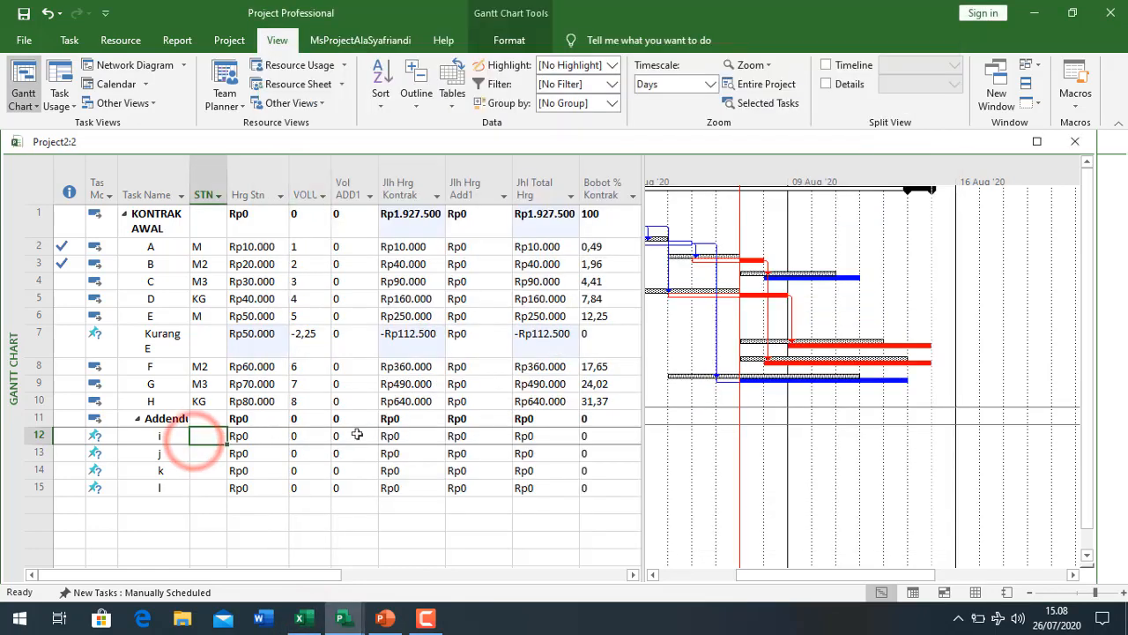
click(352, 435)
key(ctrl+v)
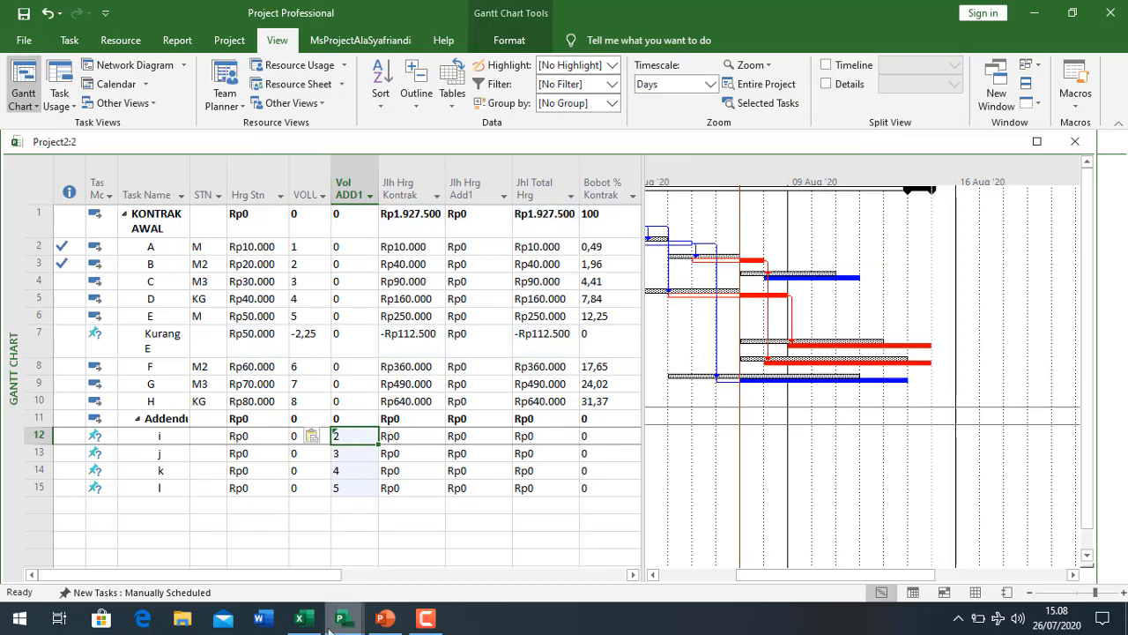
Step: Copy the addendum units M2, M3, Kg and Bh from Excel into the STN column for tasks i to l in Project
click(300, 617)
drag(394, 325, 395, 375)
key(ctrl+c)
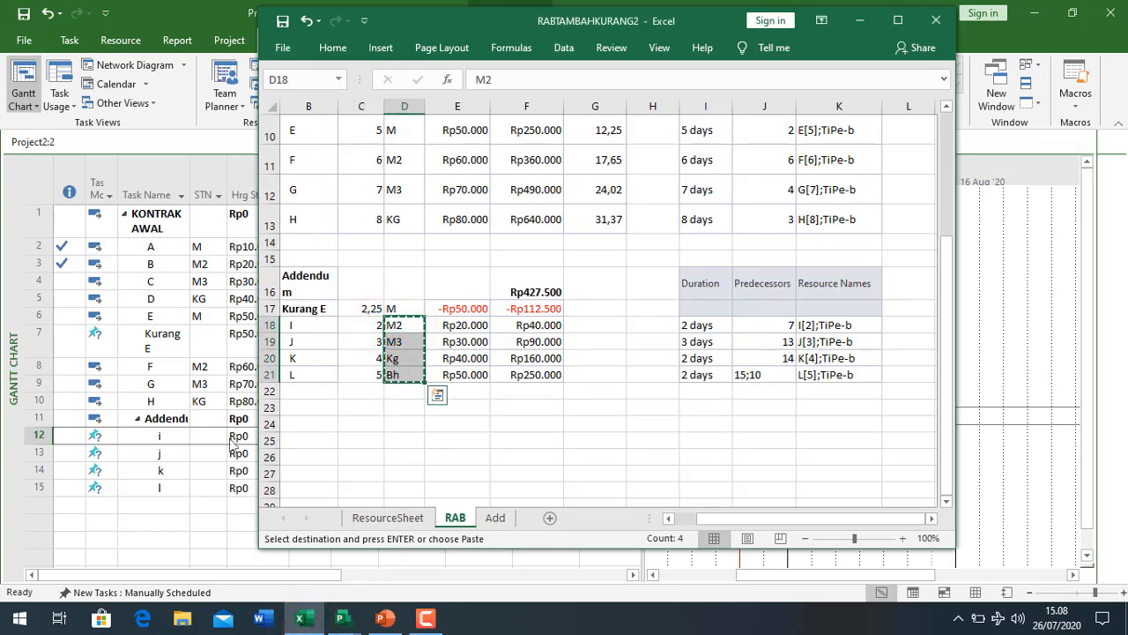
click(214, 434)
key(ctrl+v)
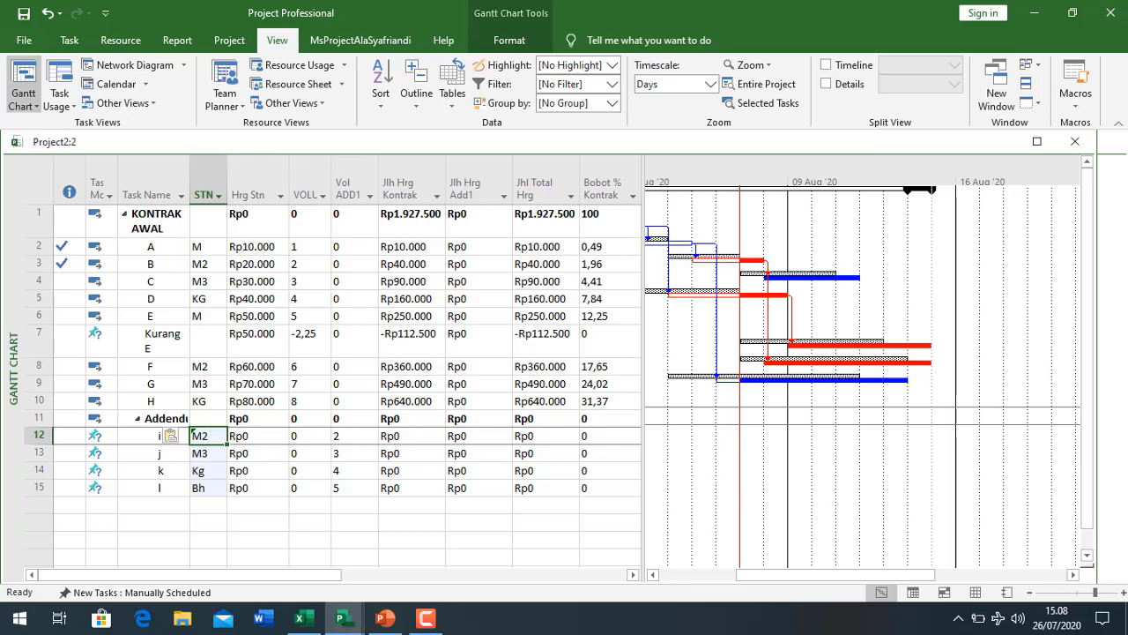
Step: Copy the addendum unit prices Rp20.000 to Rp50.000 from Excel into the Hrg Stn column for tasks i to l in Project
click(308, 619)
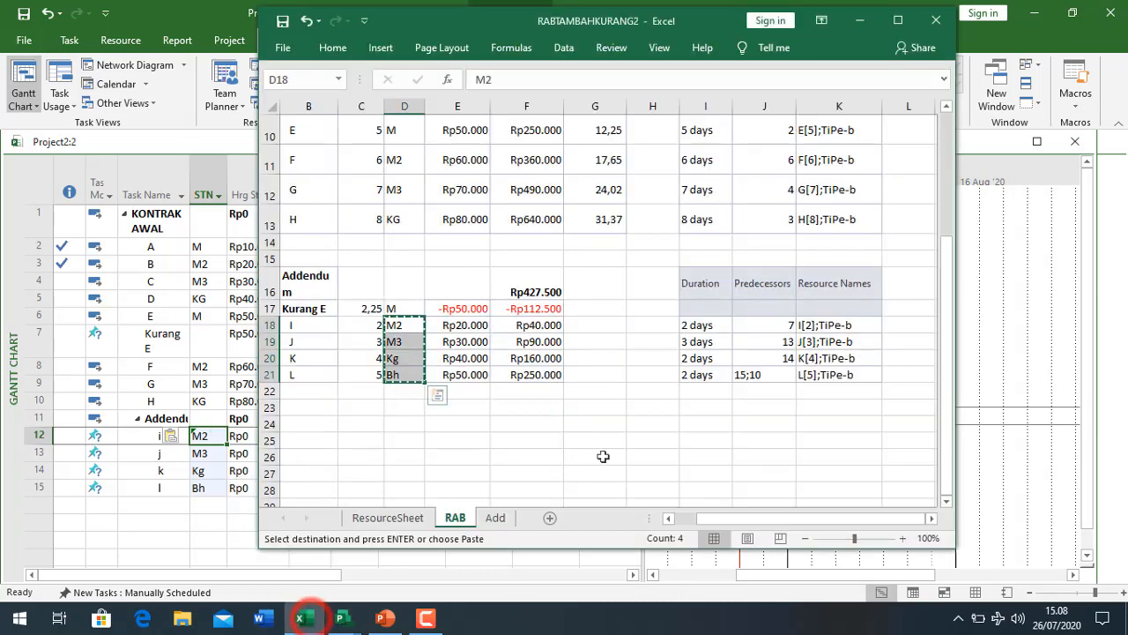
drag(460, 325, 459, 374)
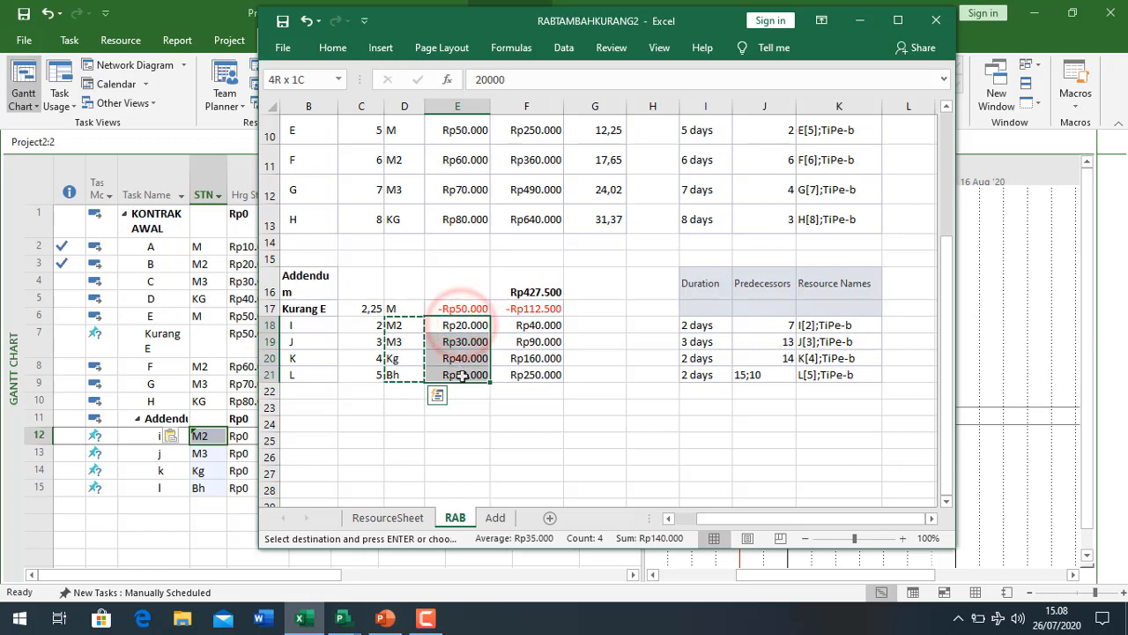
click(211, 471)
click(262, 436)
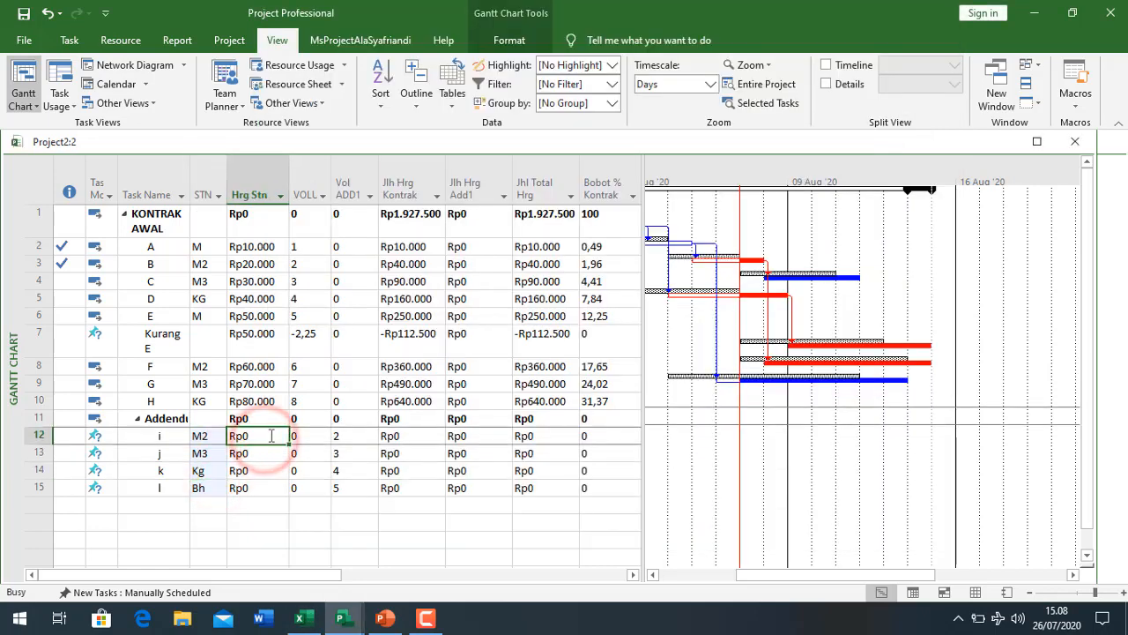
key(ctrl+v)
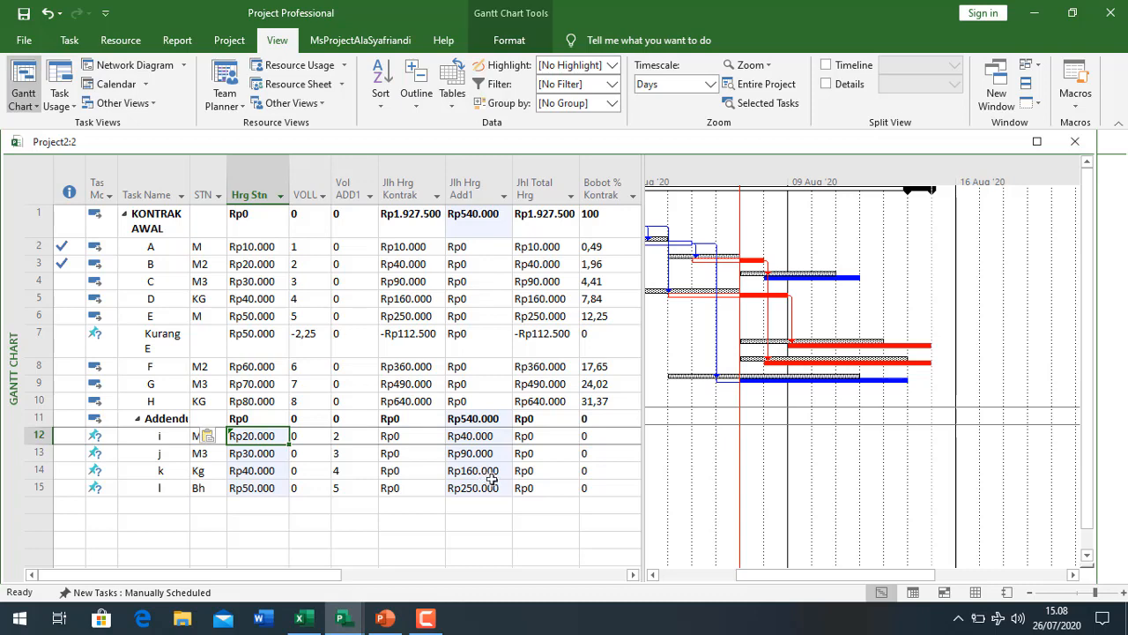
Step: Set Kurang E's contract volume to 0 and its Vol ADD1 value to -2,25
click(310, 342)
text(0)
click(347, 340)
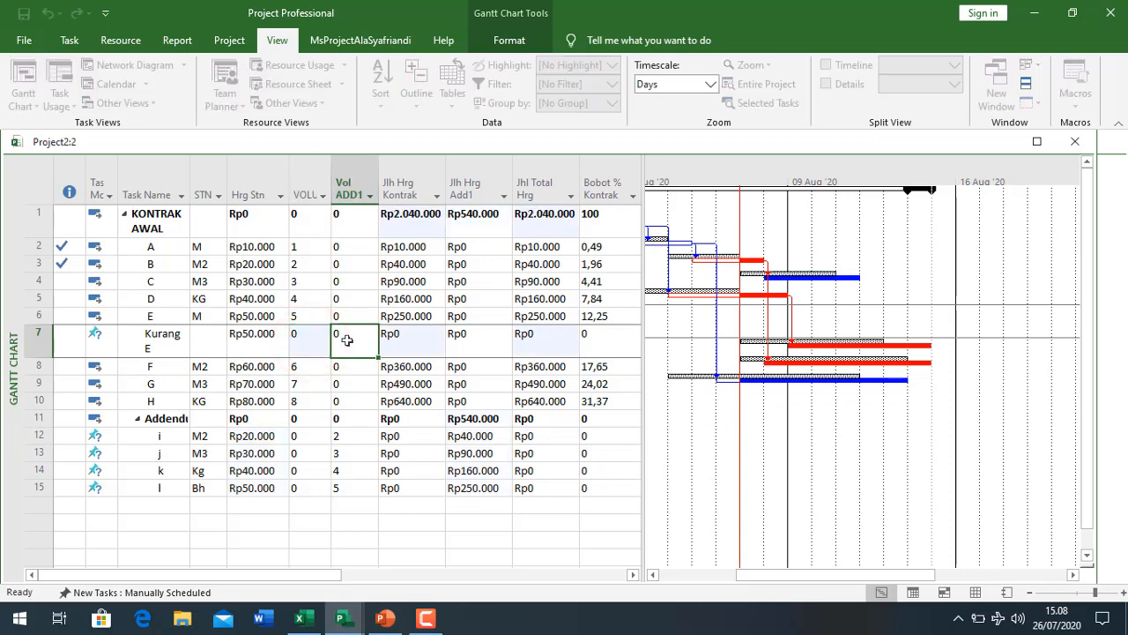
text(-2,25)
key(Return)
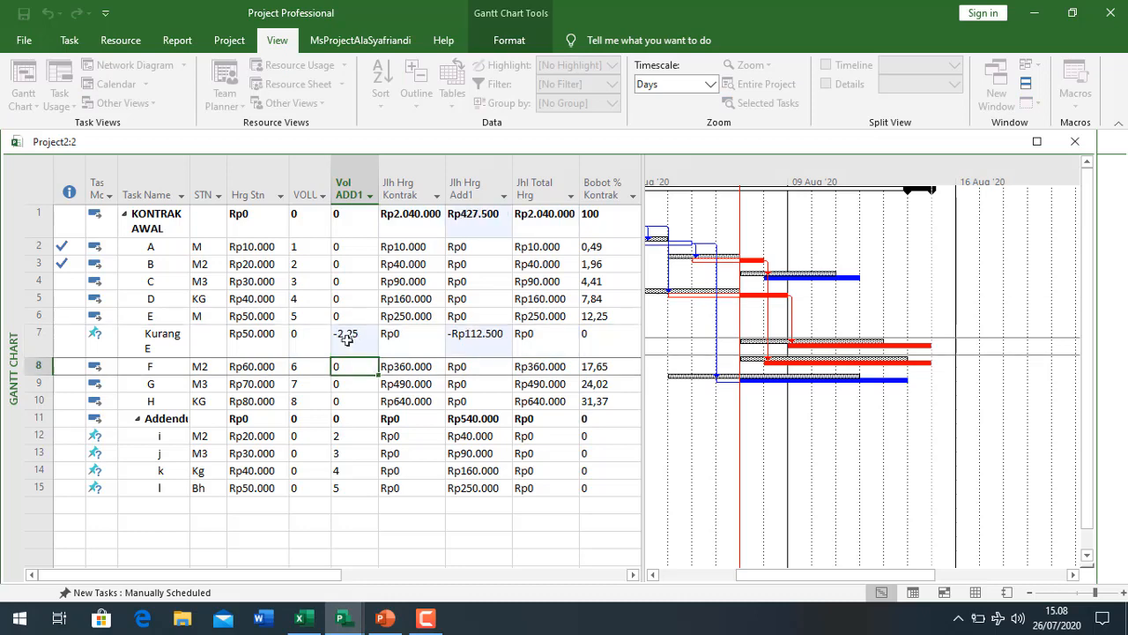
Step: Review the Jlh Hrg Add1 amounts for Kurang E, the contract total and the addendum tasks
drag(476, 339, 477, 491)
click(476, 220)
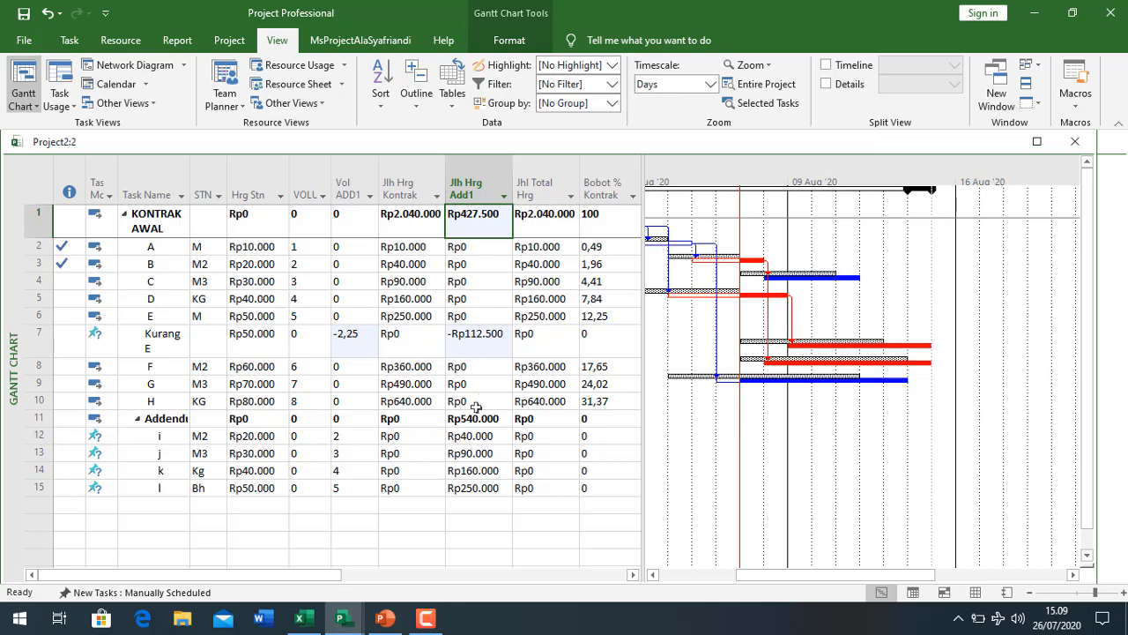
drag(474, 421, 474, 488)
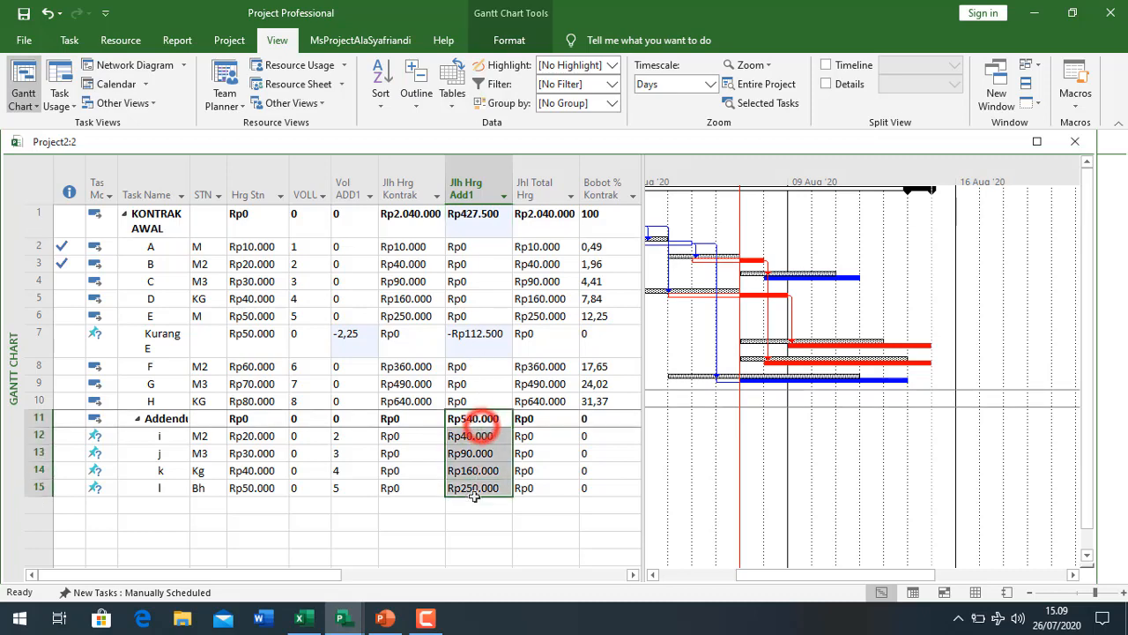
click(484, 332)
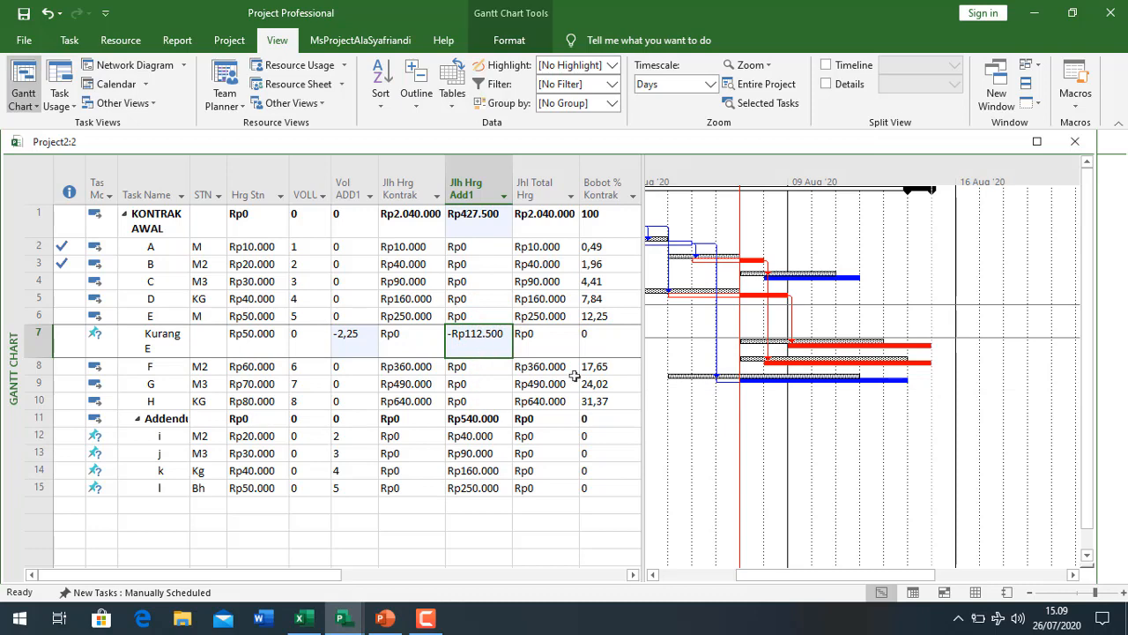
Step: Switch to the Entry table and give Kurang E a finish-to-finish predecessor of 6FF
drag(749, 575, 707, 598)
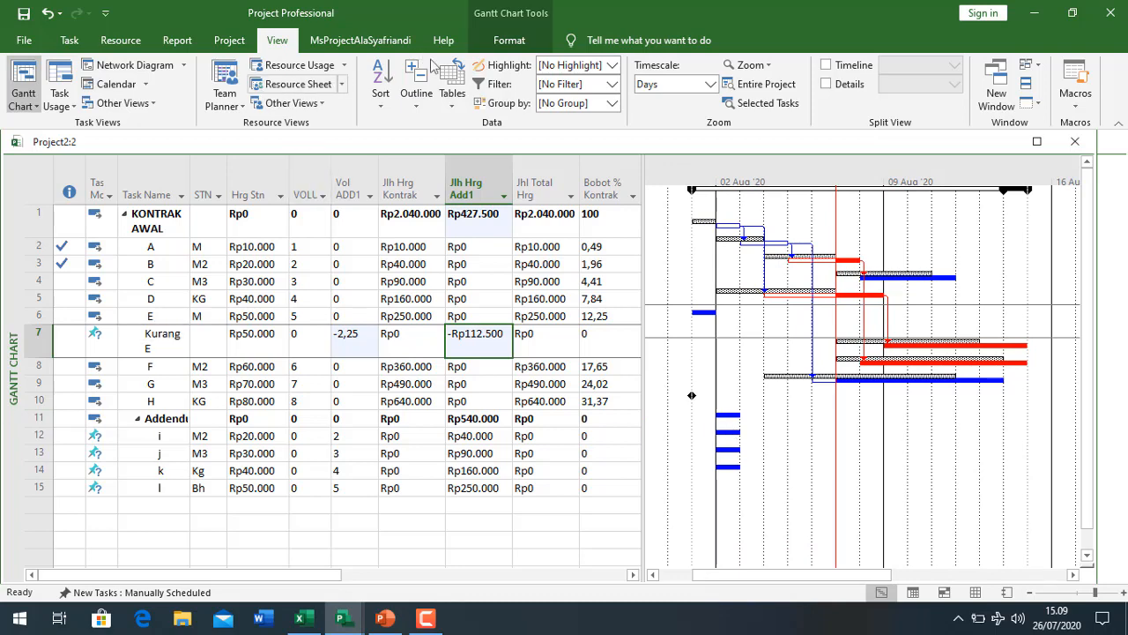
click(450, 98)
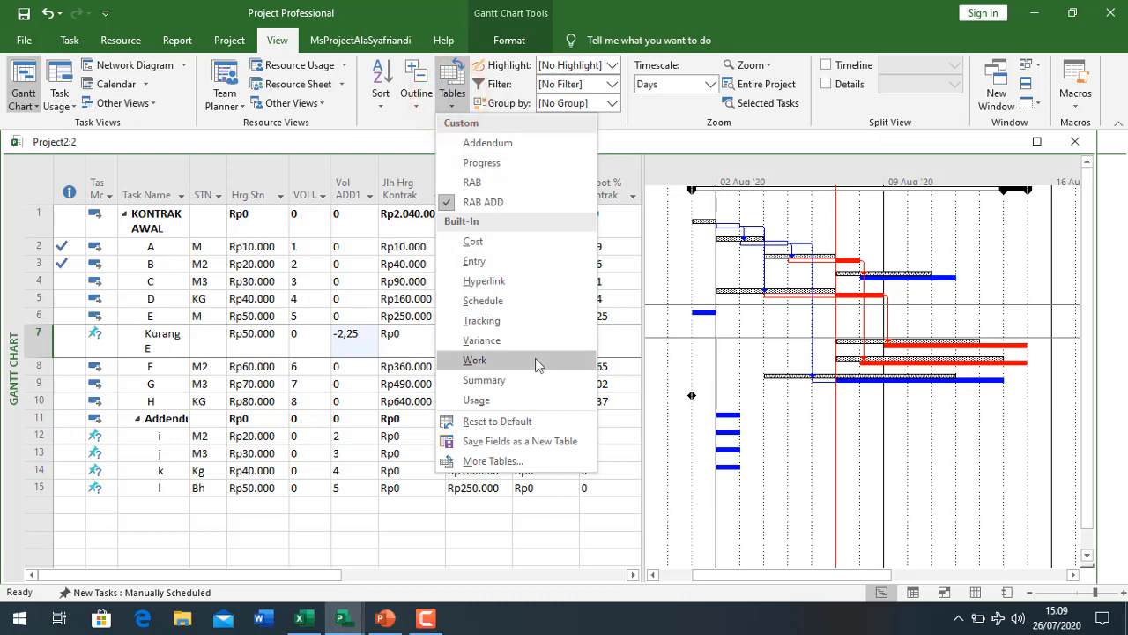
click(493, 263)
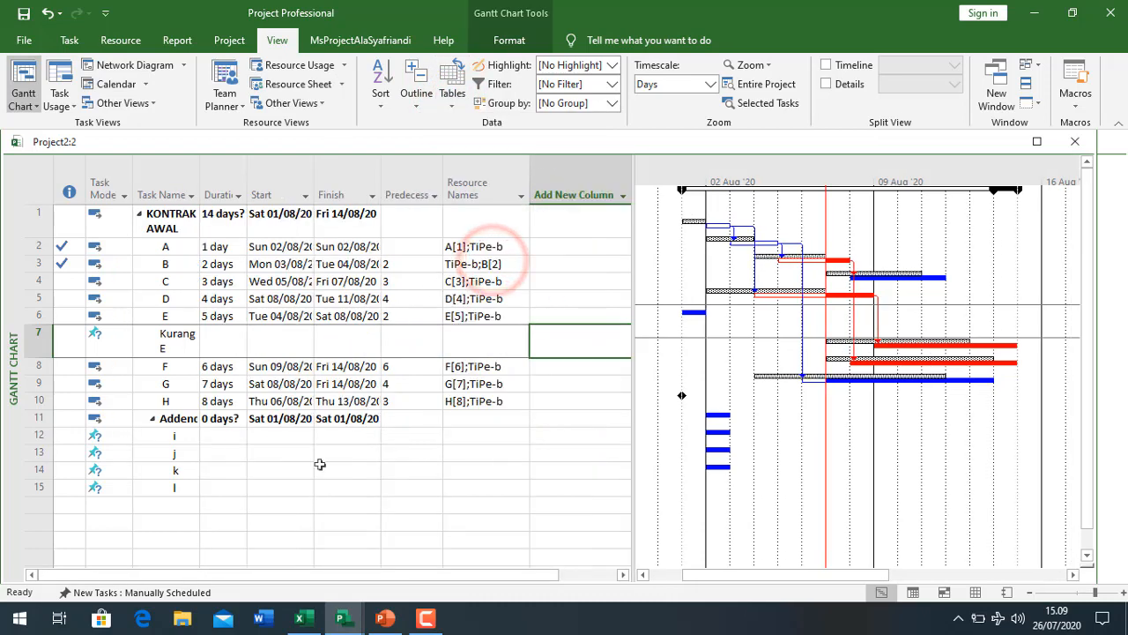
click(228, 342)
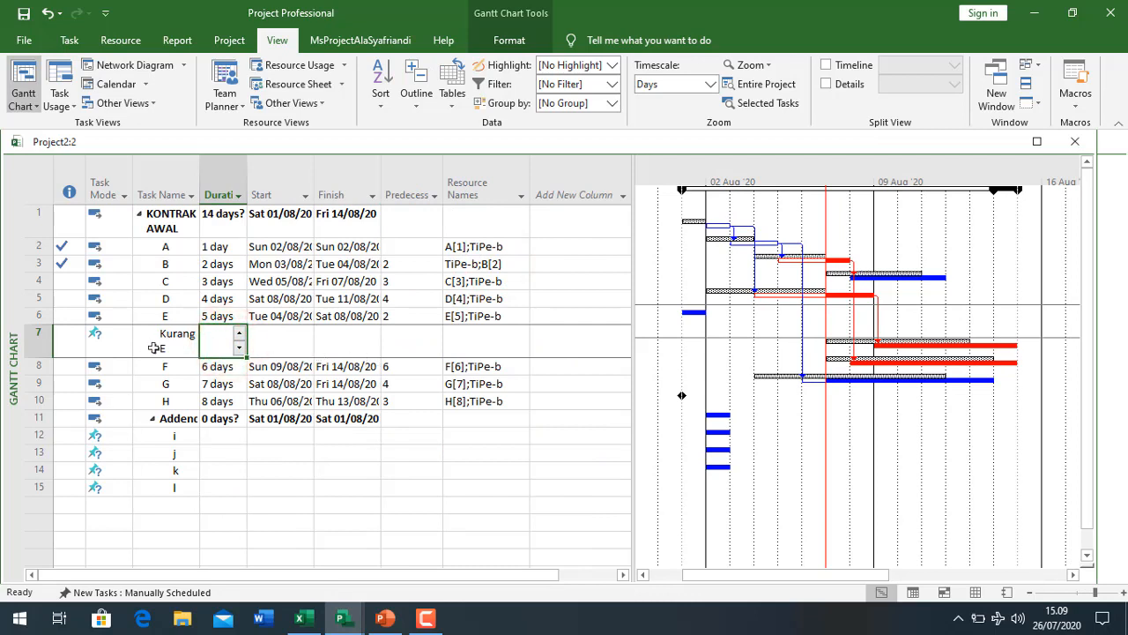
click(422, 345)
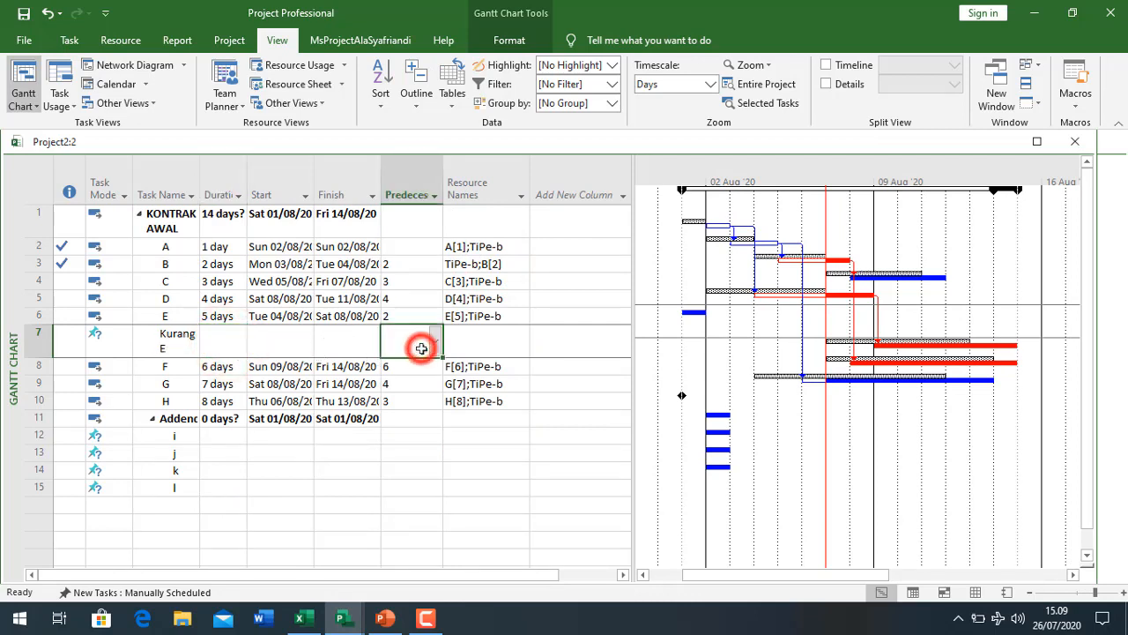
click(226, 335)
click(423, 345)
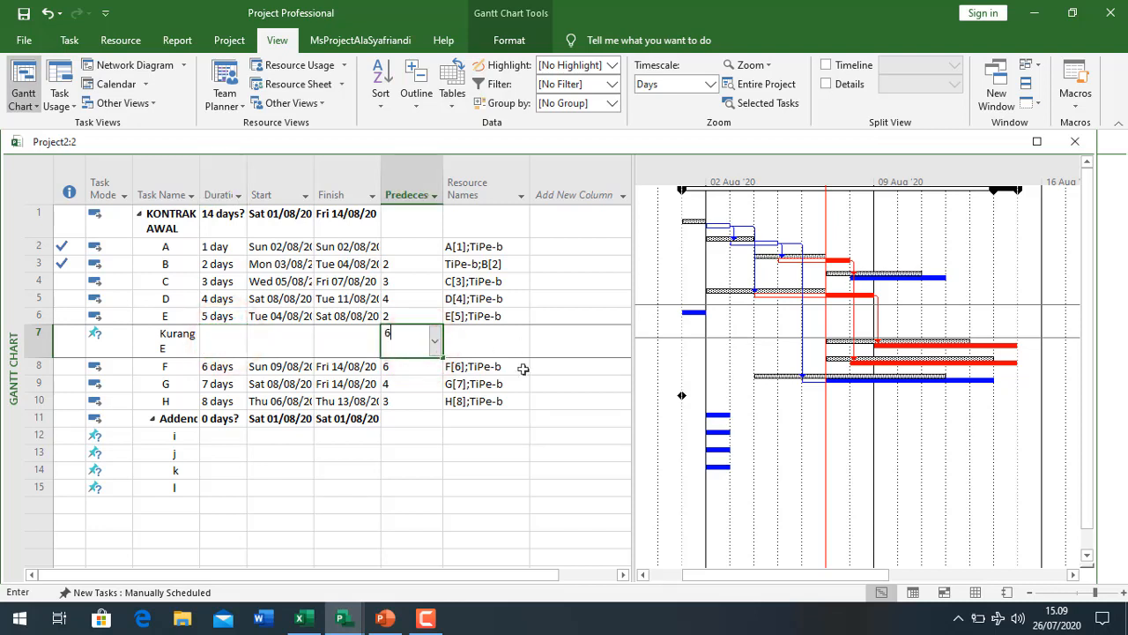
text(6ff)
key(Return)
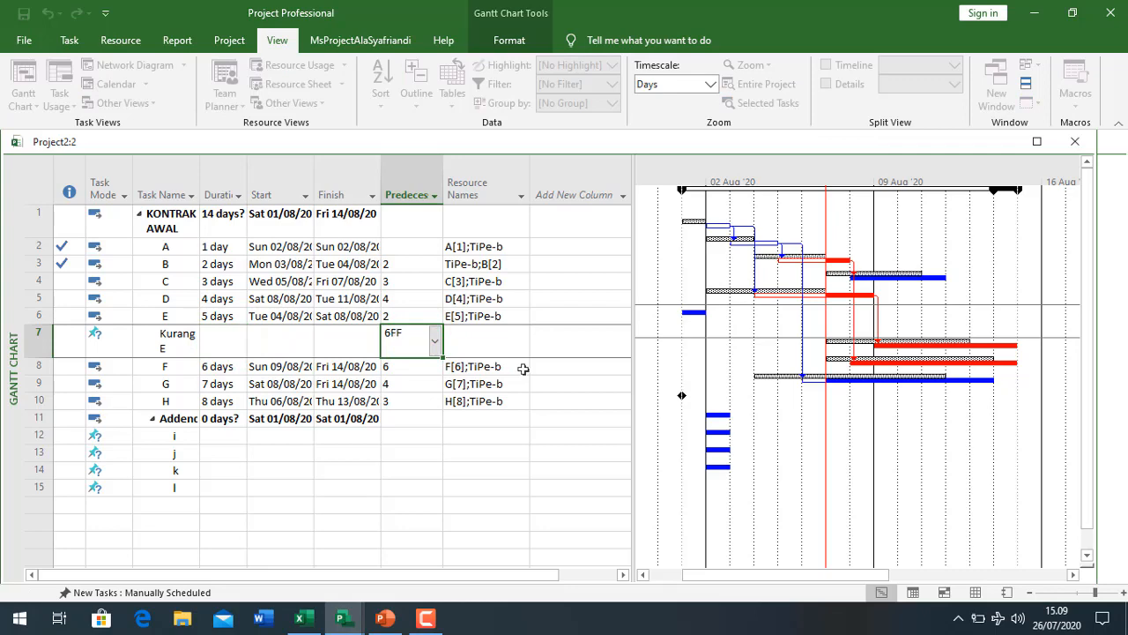
Step: Set Kurang E's duration to 1 day
key(Up)
key(Left)
key(Left)
key(Left)
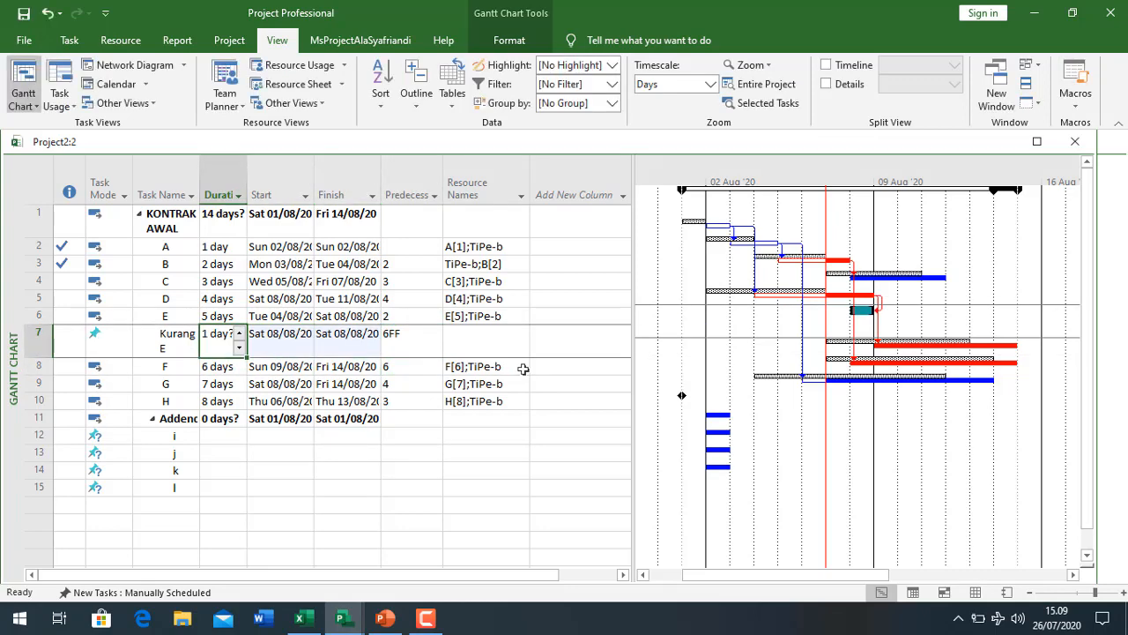
text(1)
key(Return)
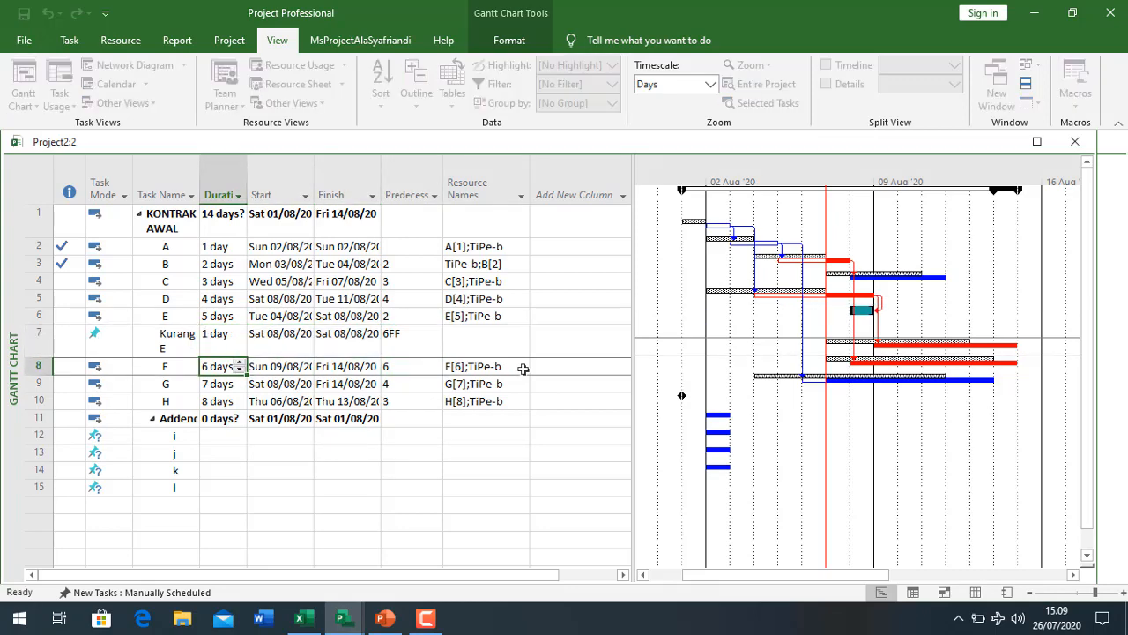
Step: Link addendum tasks i, j, k and l in sequence as finish-to-start tasks
key(Return)
key(Down)
key(Down)
key(Down)
key(Left)
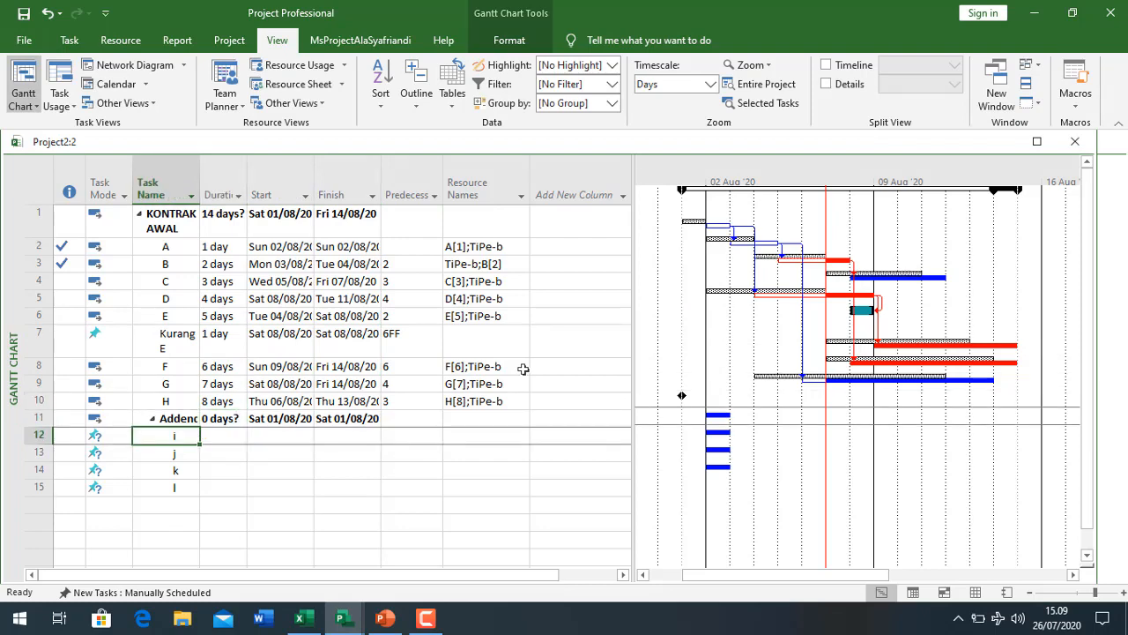
key(shift+Down)
key(shift+Down)
key(shift+Down)
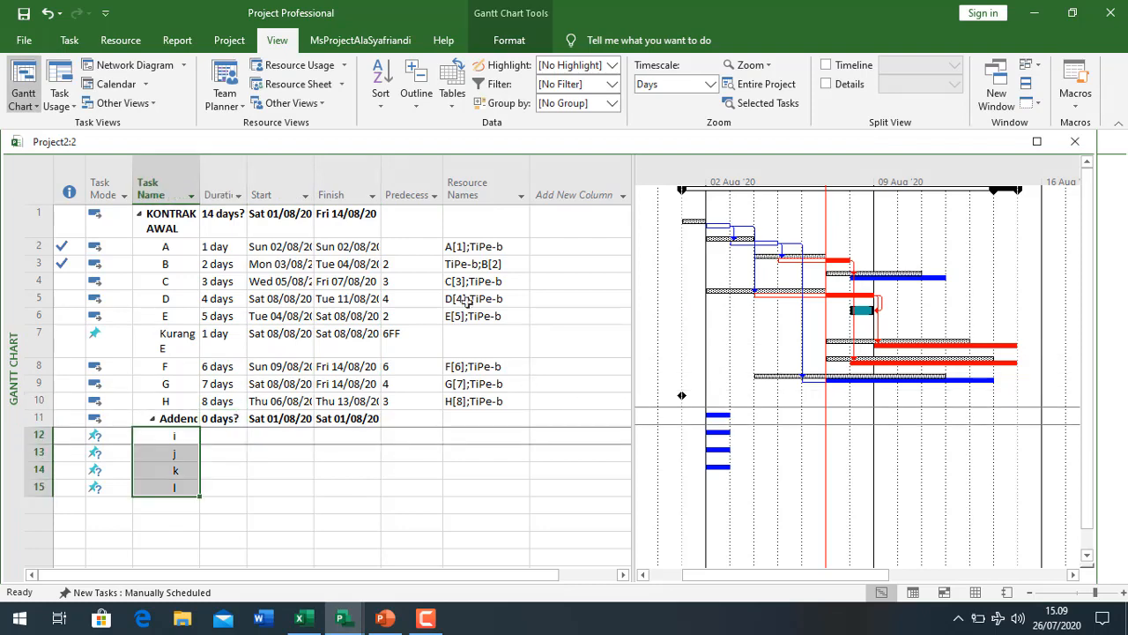
click(71, 39)
click(411, 97)
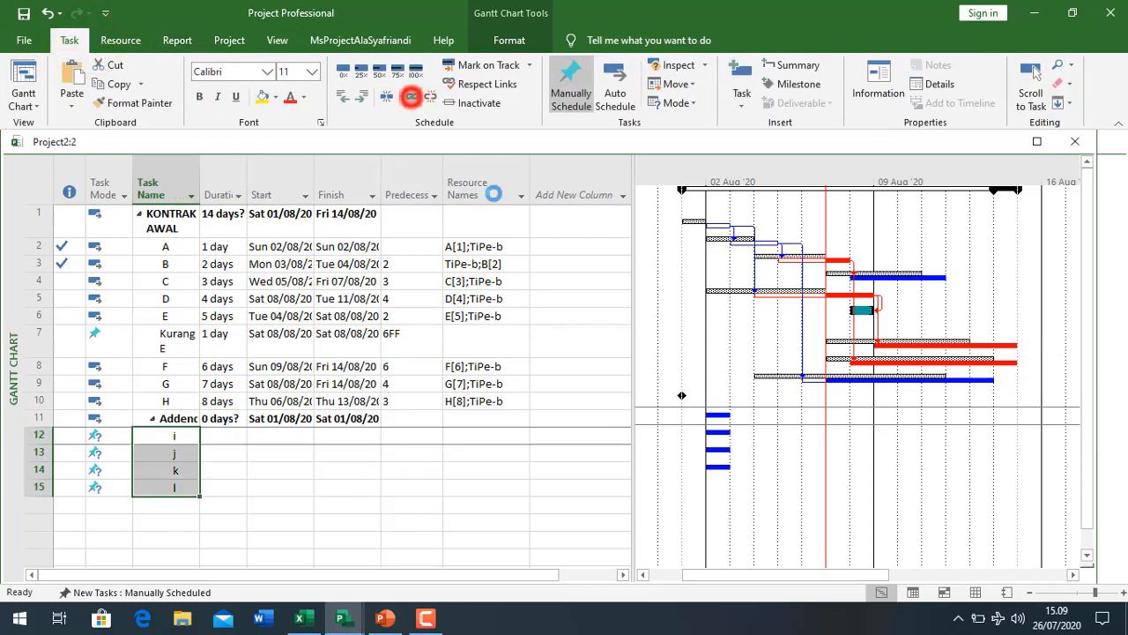
Step: Set task i's predecessor to 6 so that it follows task E
click(411, 434)
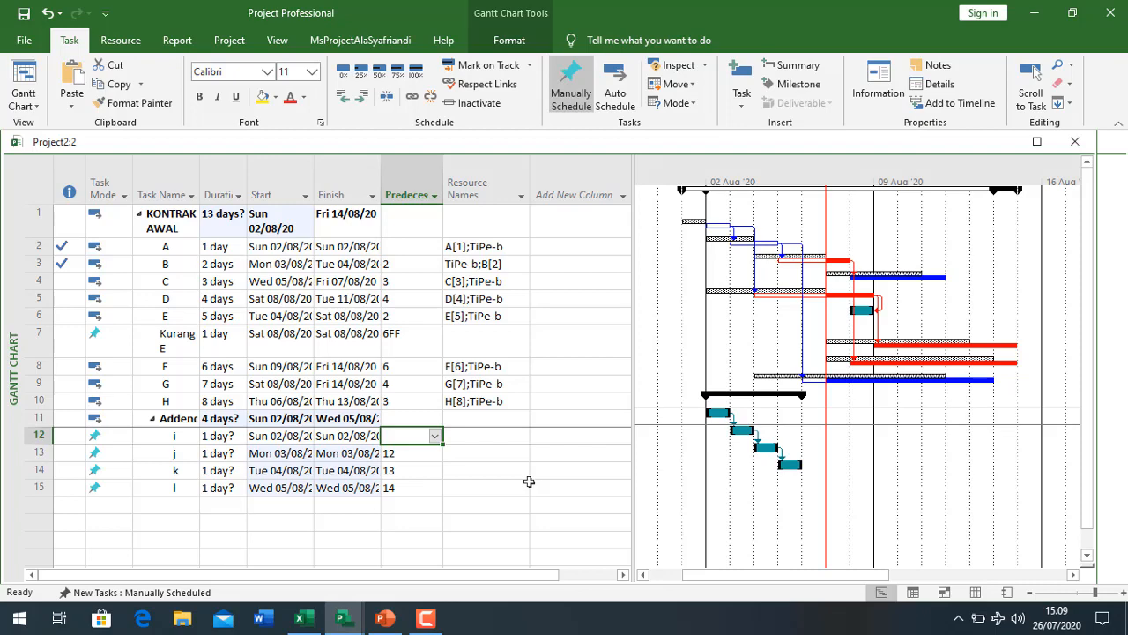
text(6)
key(Left)
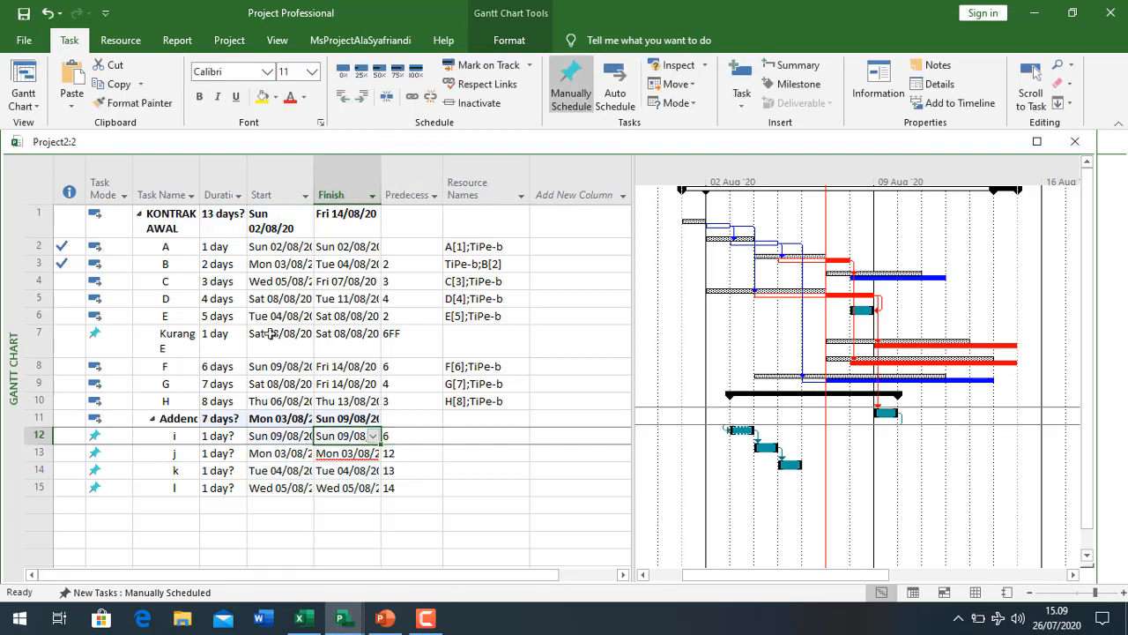
Step: Change the scheduling mode of tasks D through l to Auto Schedule
click(122, 303)
shift+click(81, 499)
click(613, 84)
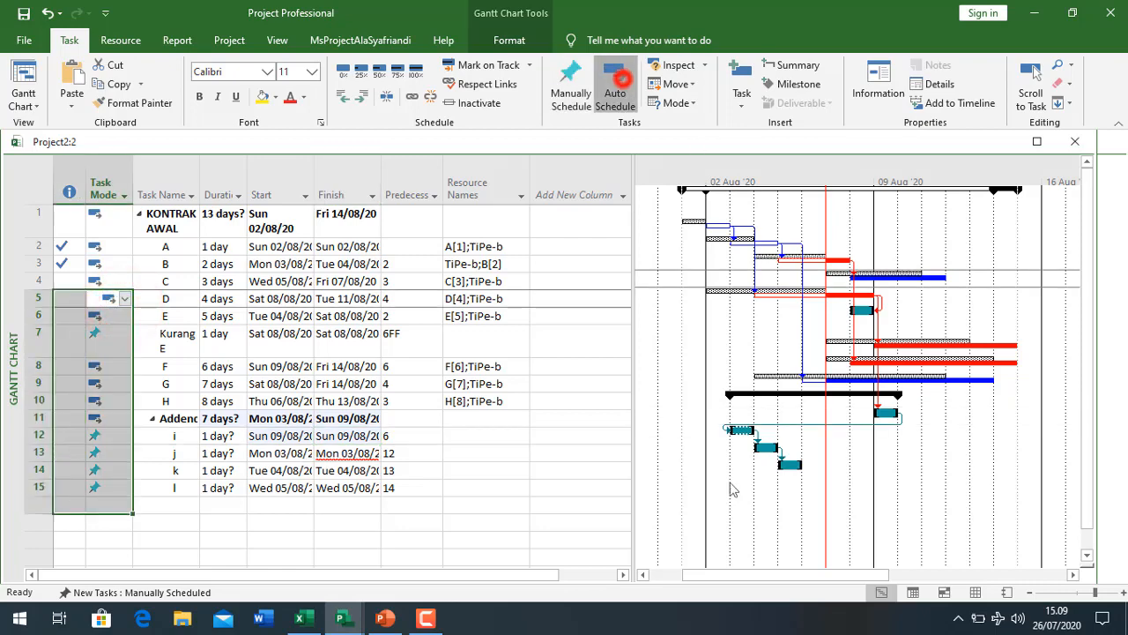
click(174, 439)
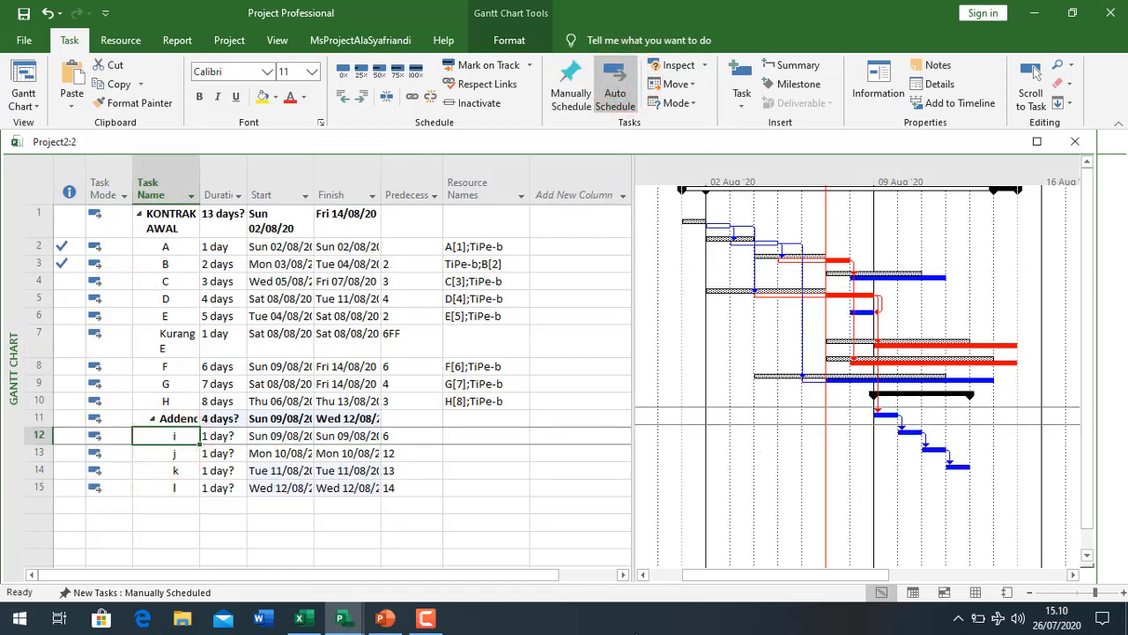
text(2)
key(Return)
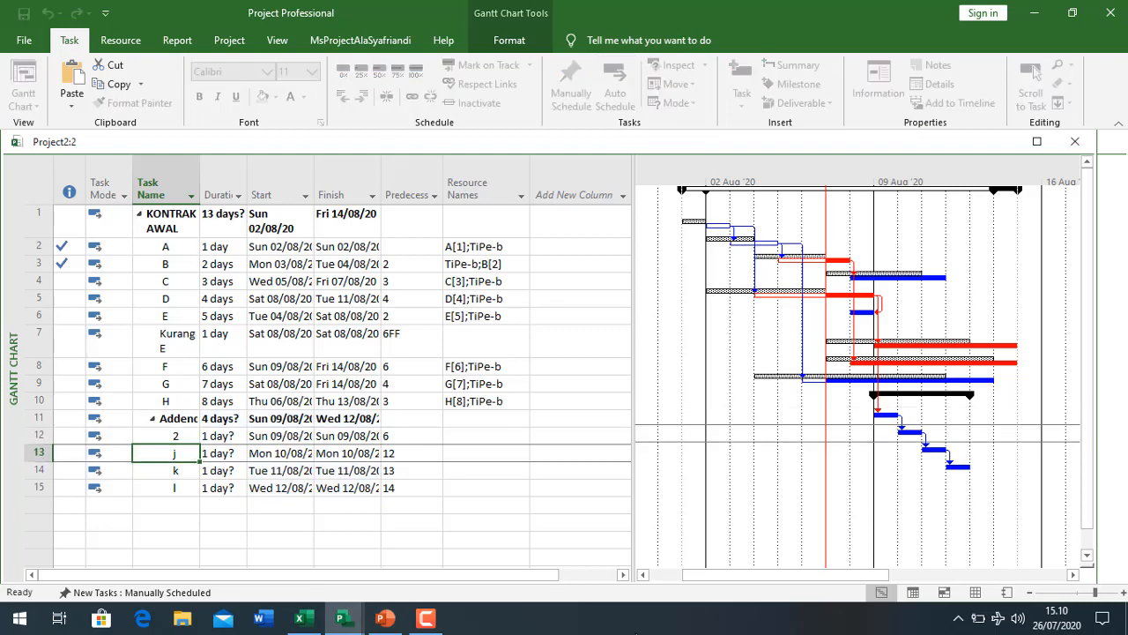
key(Up)
key(ctrl+z)
Step: Set the durations of the addendum tasks to 2 days for i, 3 days for j, and 2 days each for k and l
key(Right)
text(2)
key(Return)
key(Return)
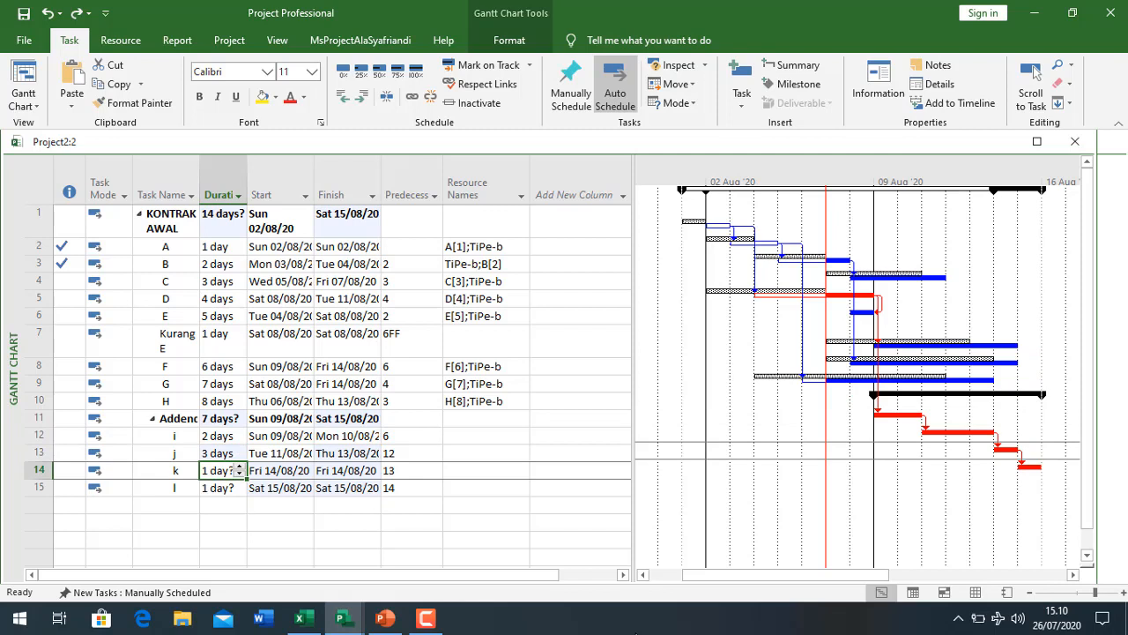
text(2)
key(Return)
text(2)
key(Return)
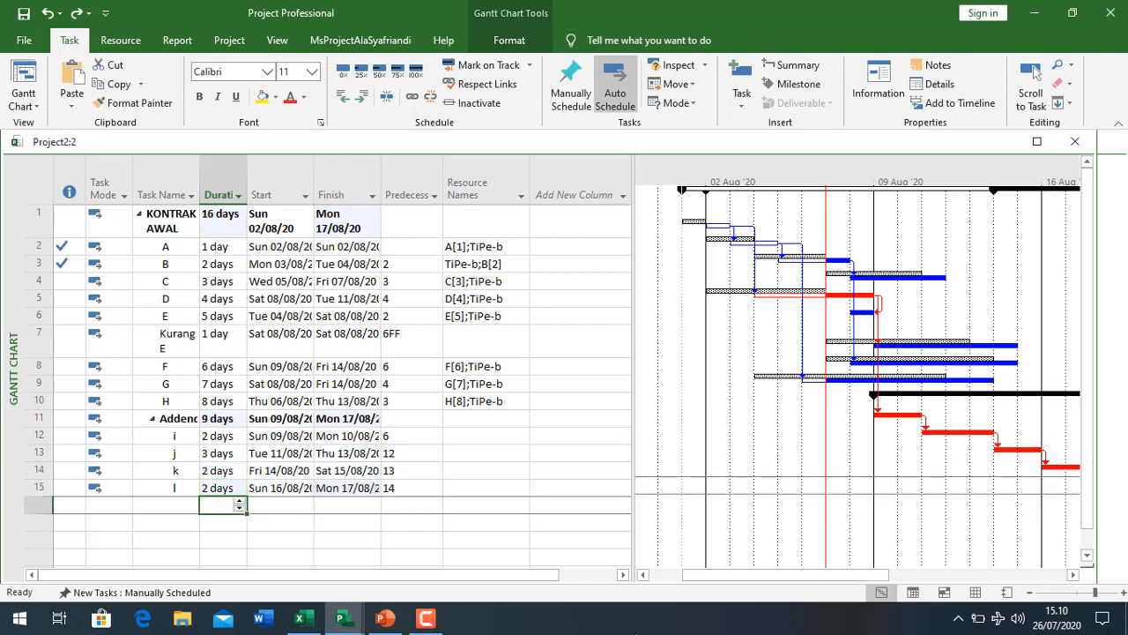
Step: Copy the resource assignments I[2], J[3], K[4] and L[5], each with TiPe-b, from Excel into Resource Names for tasks i to l in Project
key(Up)
key(Up)
key(Up)
key(Right)
key(Right)
key(Right)
key(Right)
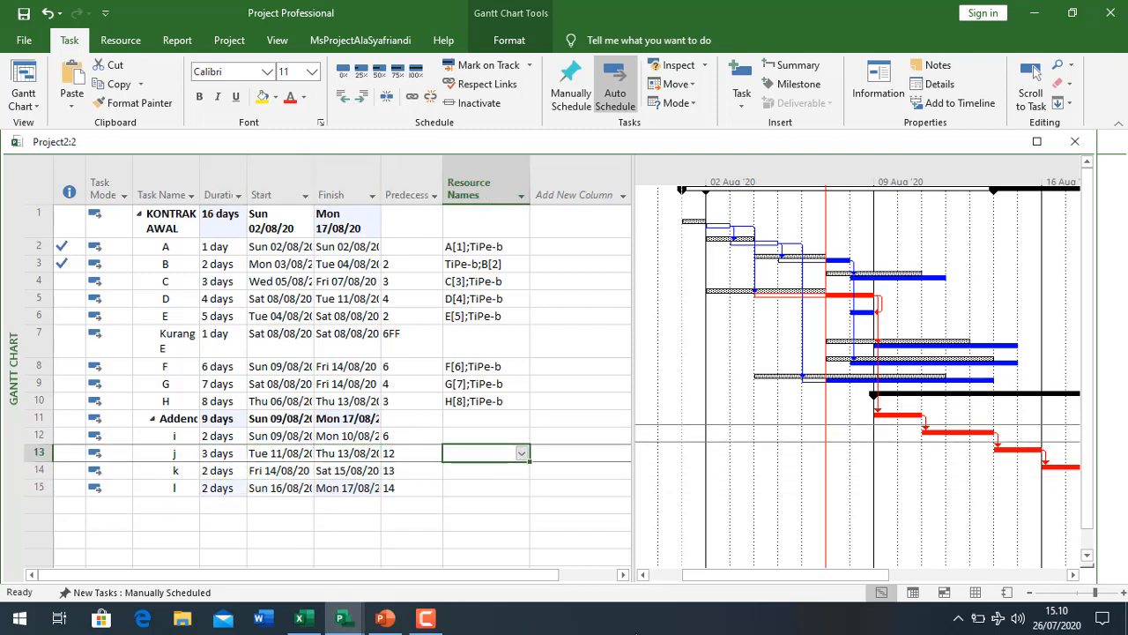
key(Up)
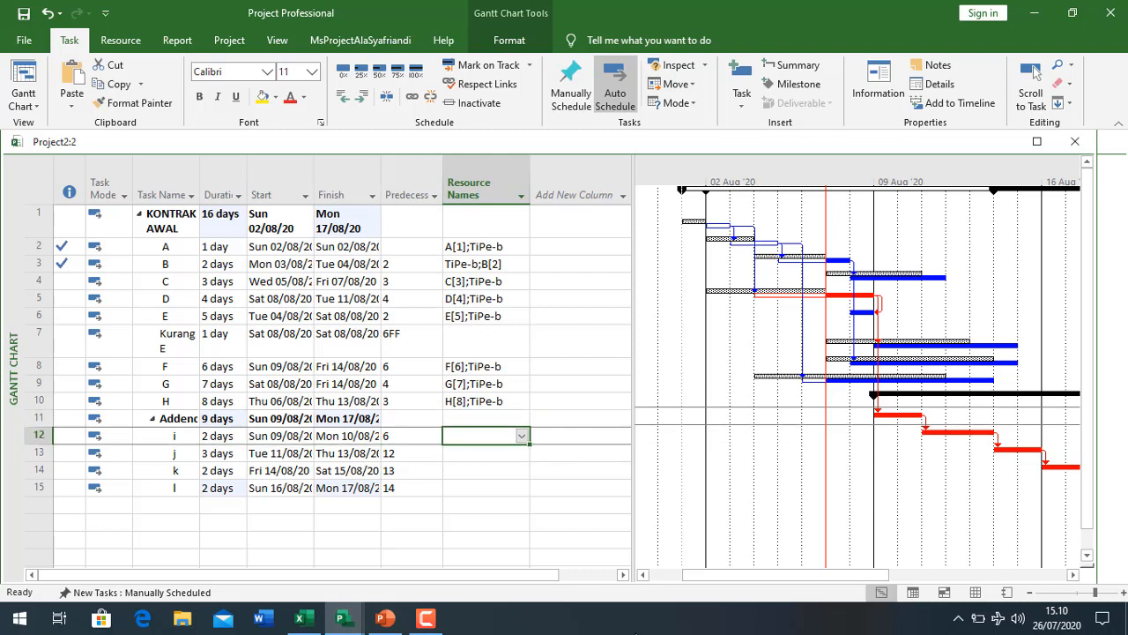
click(300, 618)
drag(844, 325, 845, 375)
key(ctrl+c)
click(211, 470)
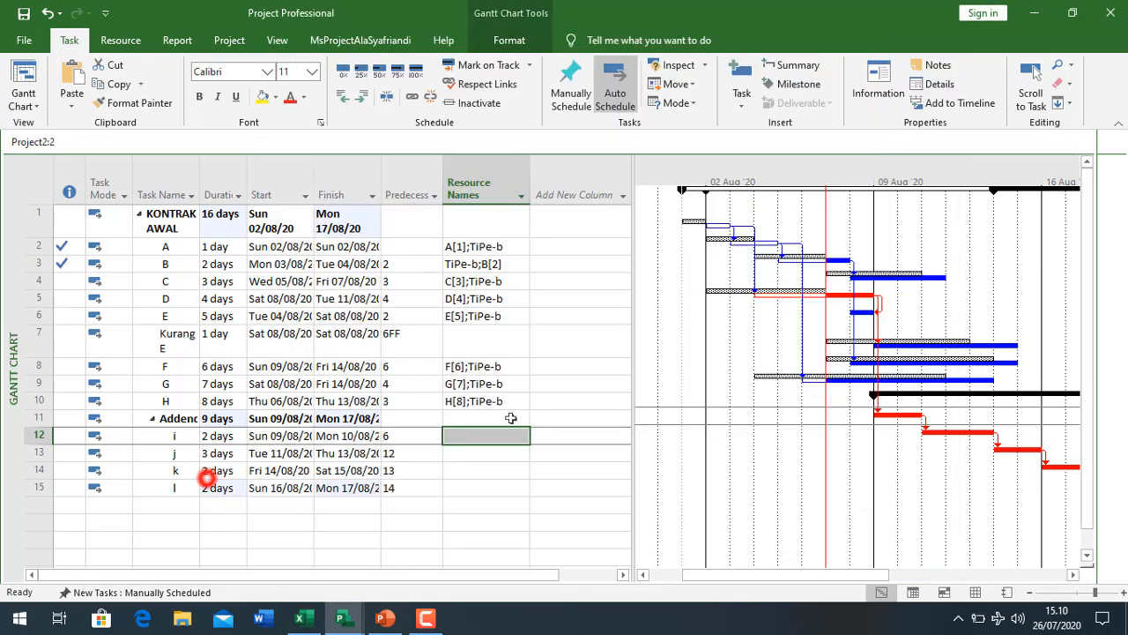
click(483, 434)
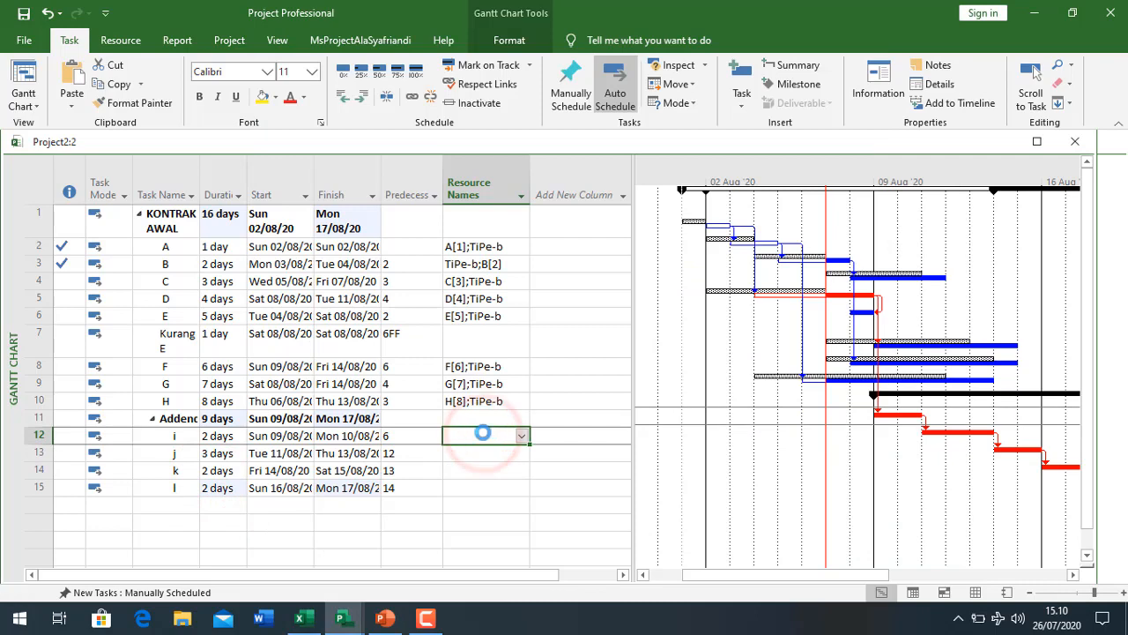
key(ctrl+v)
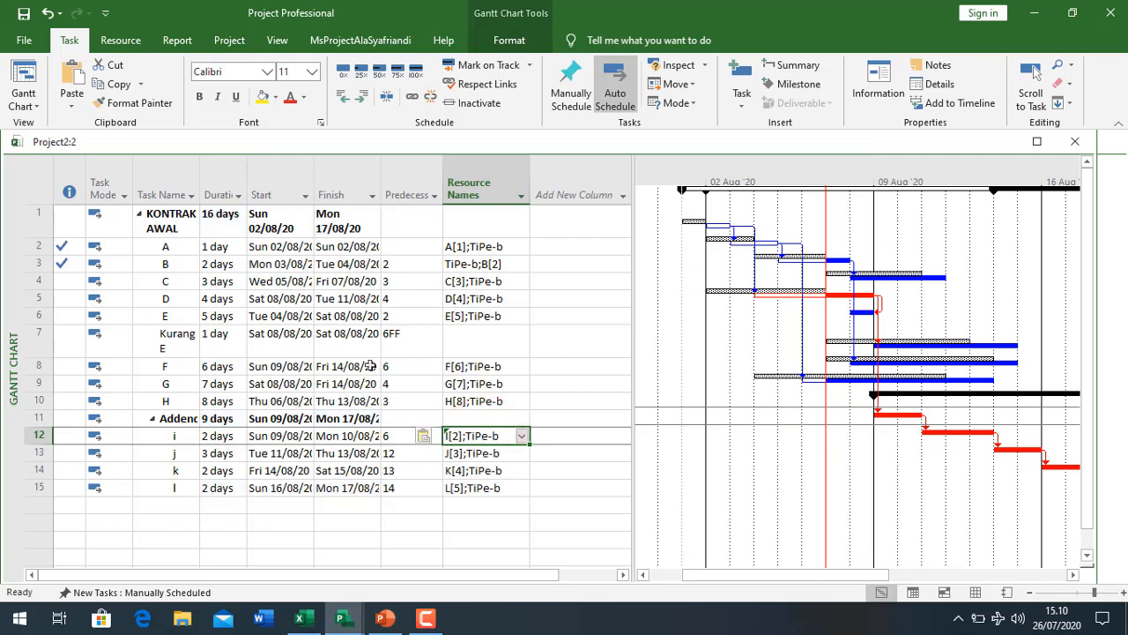
Step: Assign the Kurang E resource to the Kurang E task with 2,25 units
double_click(490, 334)
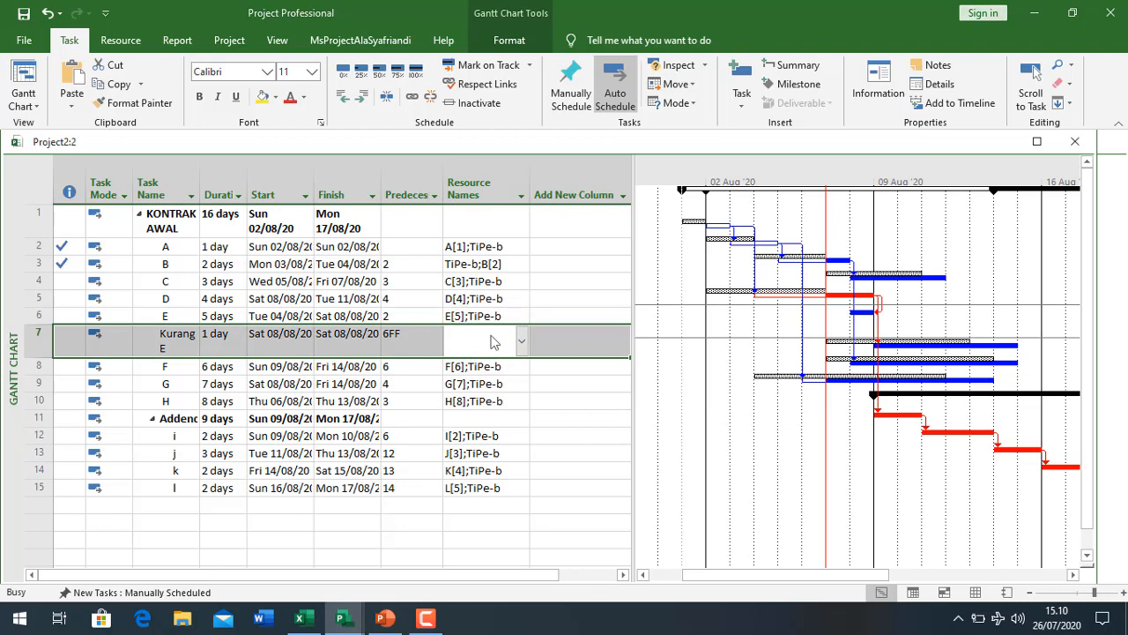
click(456, 173)
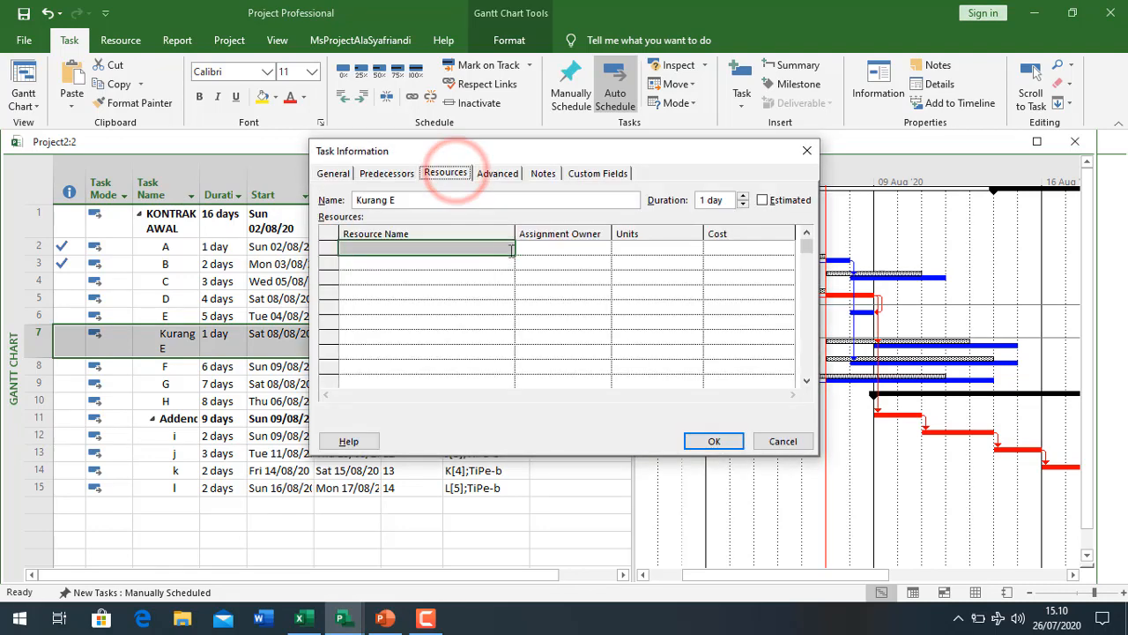
click(486, 249)
text(ku)
click(629, 247)
text(2)
click(641, 261)
click(714, 441)
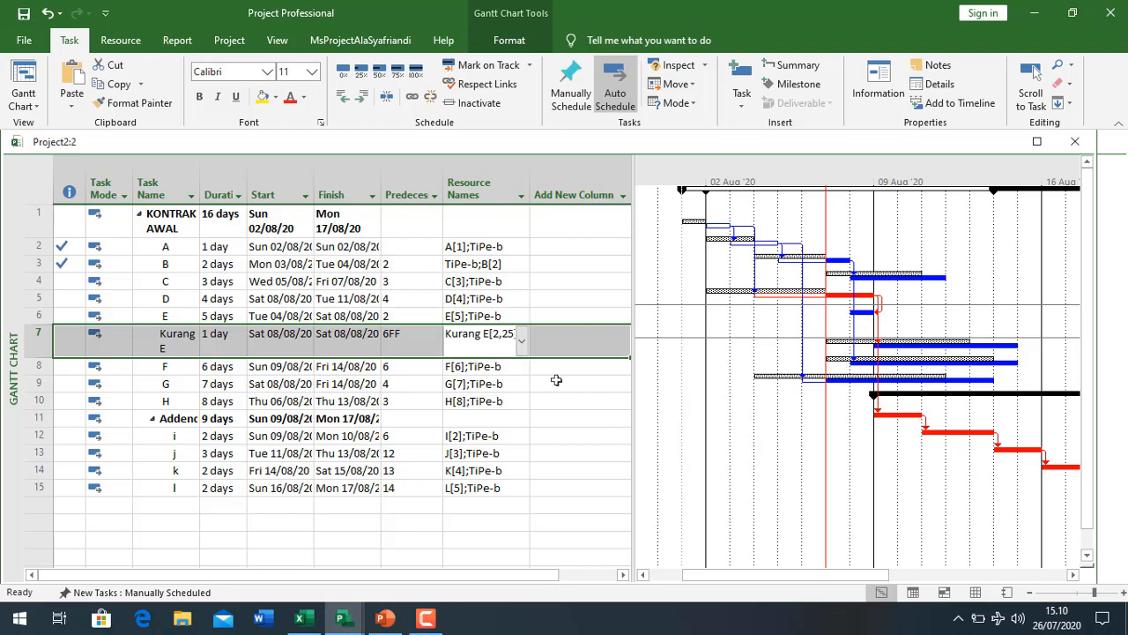
Step: Look over the updated schedule and reduce the table header's height to reveal the daily timescale above the Gantt bars
click(304, 315)
scroll(601, 352, down, 1)
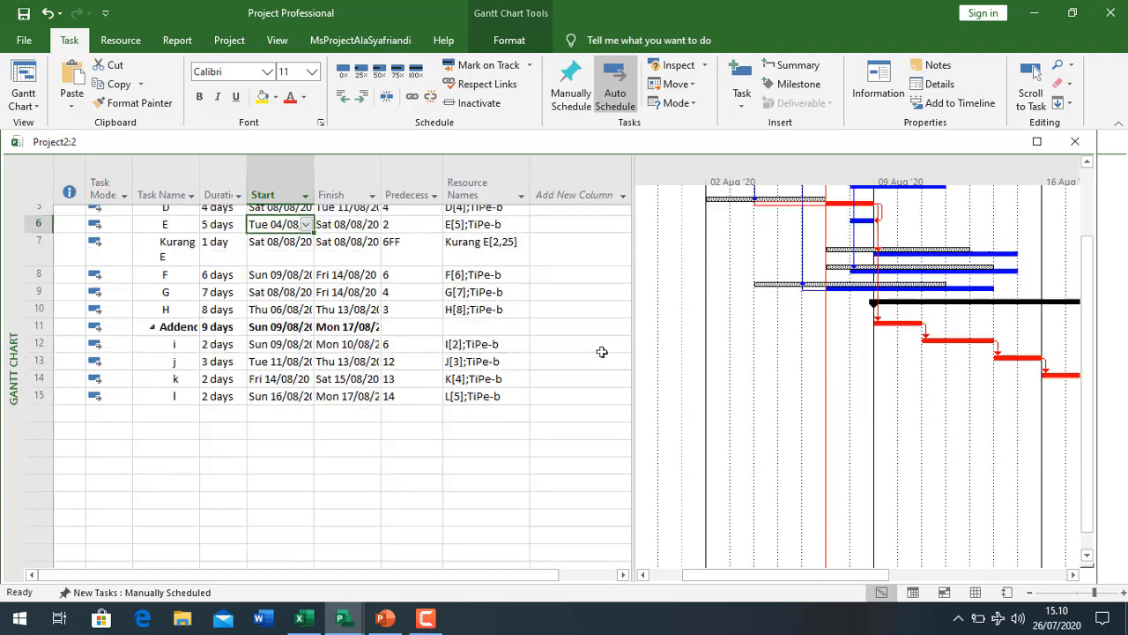
scroll(601, 351, up, 1)
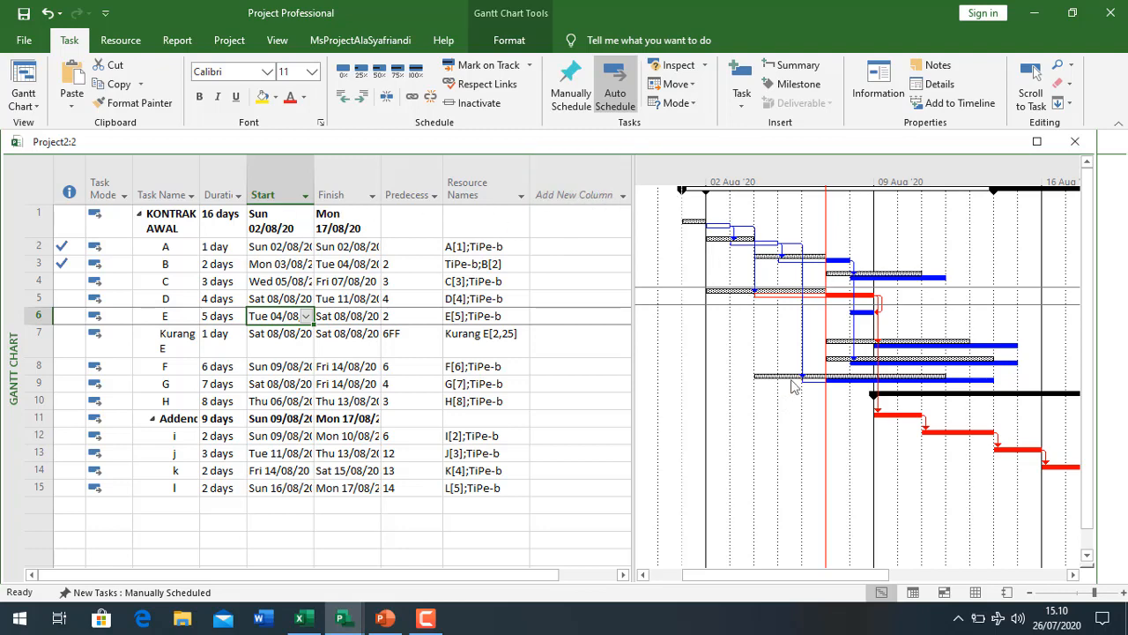
click(1088, 454)
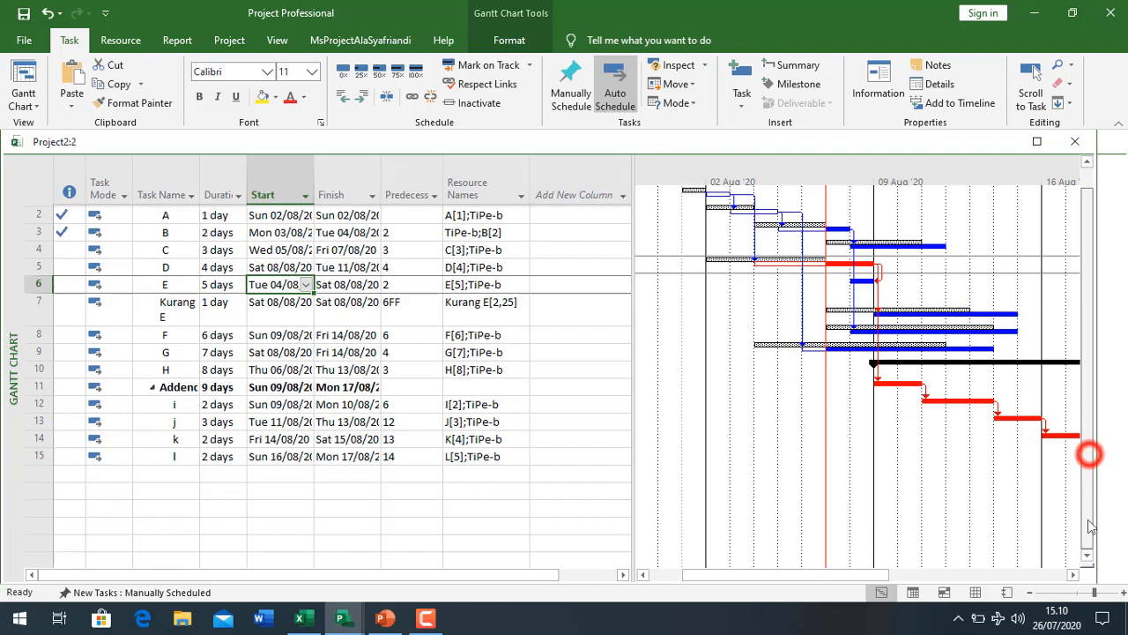
scroll(796, 209, up, 1)
click(1113, 217)
click(97, 365)
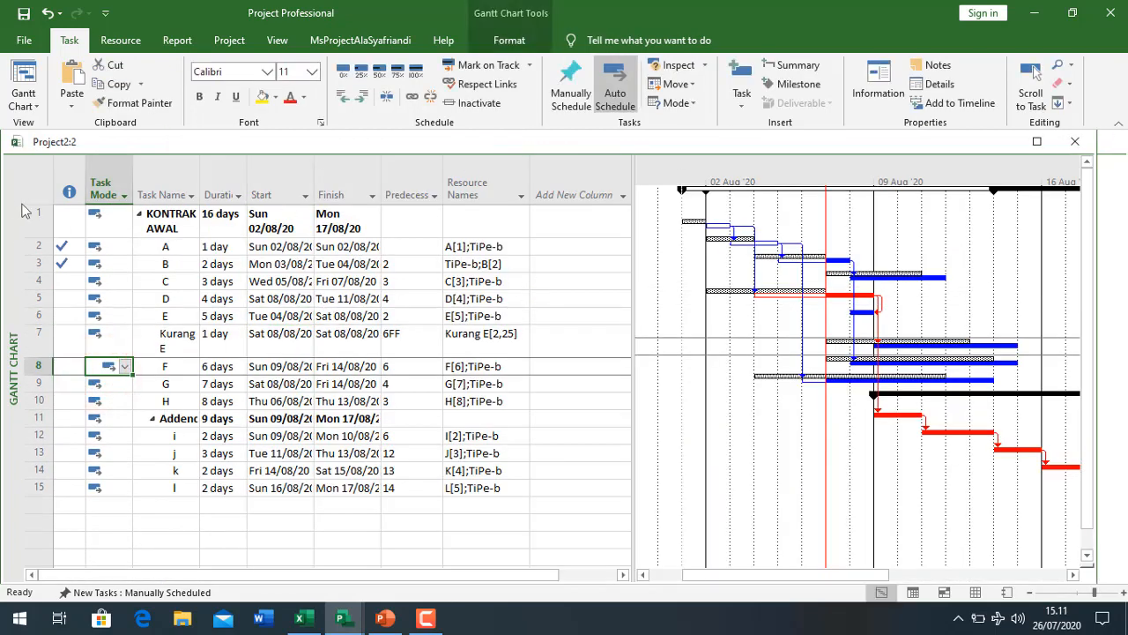
drag(30, 203, 30, 185)
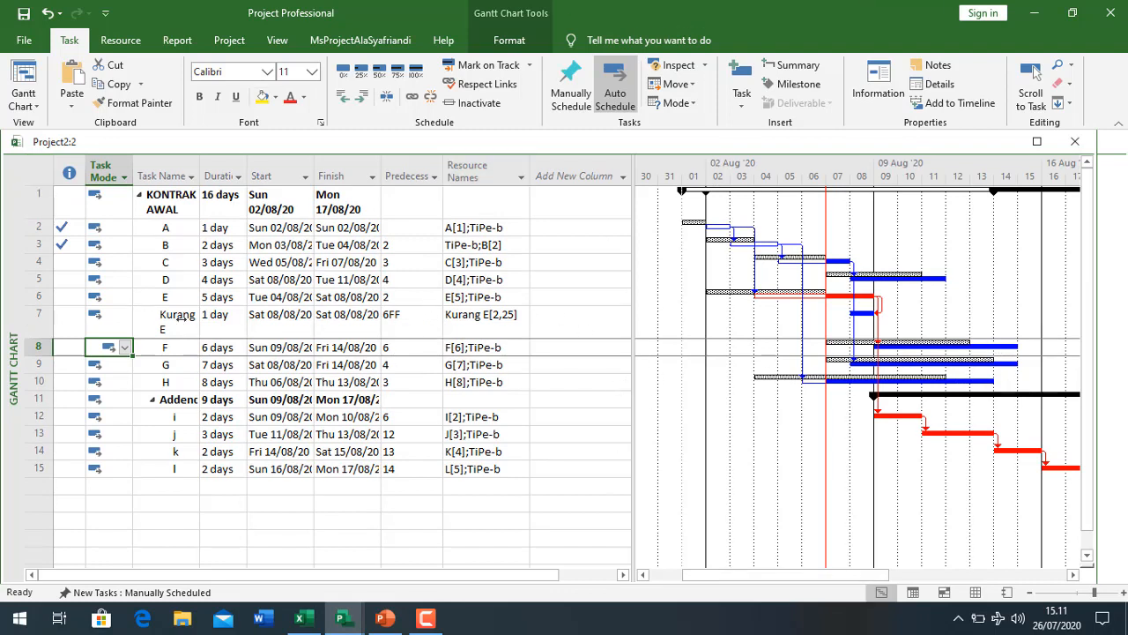
Step: Split the window for task E and show its Task Usage in the lower pane, covering 5 to 11 August
click(180, 317)
click(181, 297)
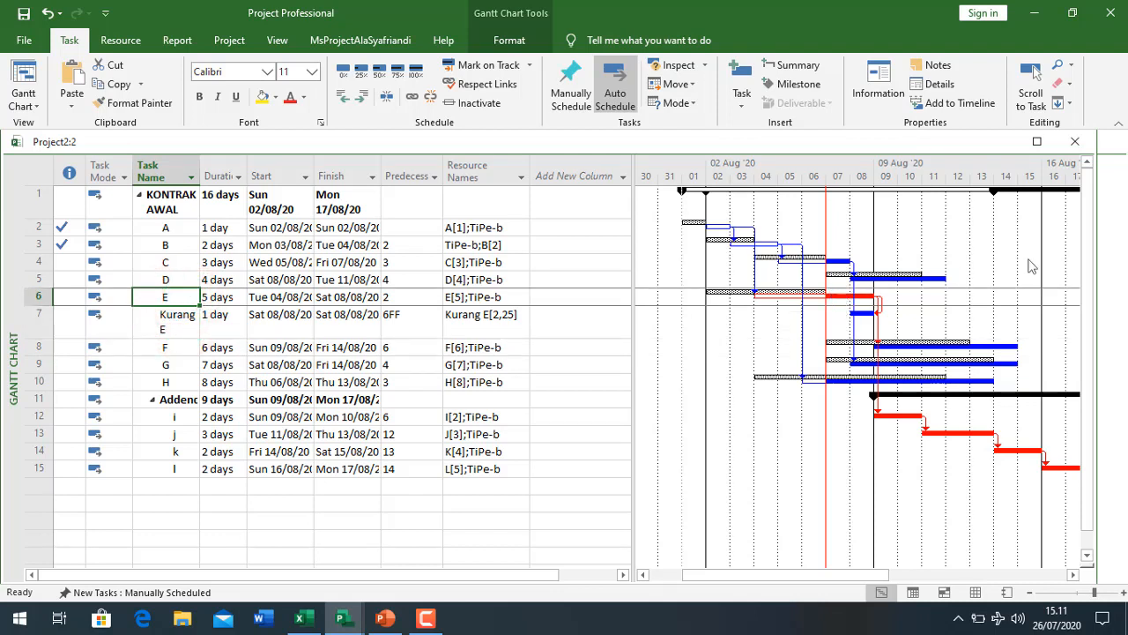
drag(1089, 565, 1046, 319)
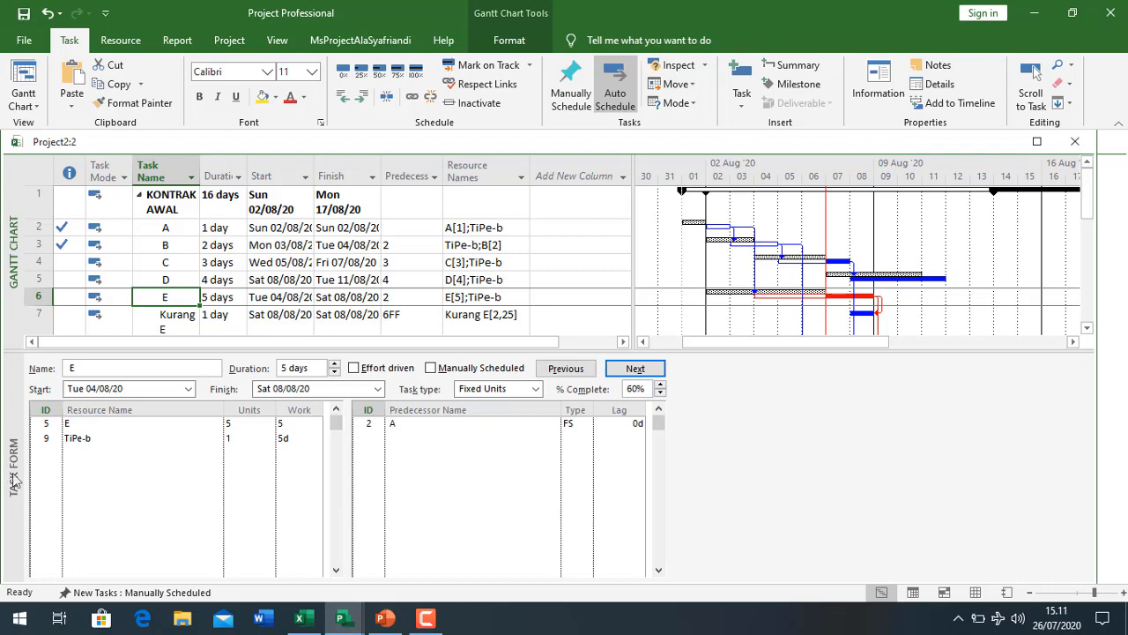
right_click(16, 480)
click(84, 279)
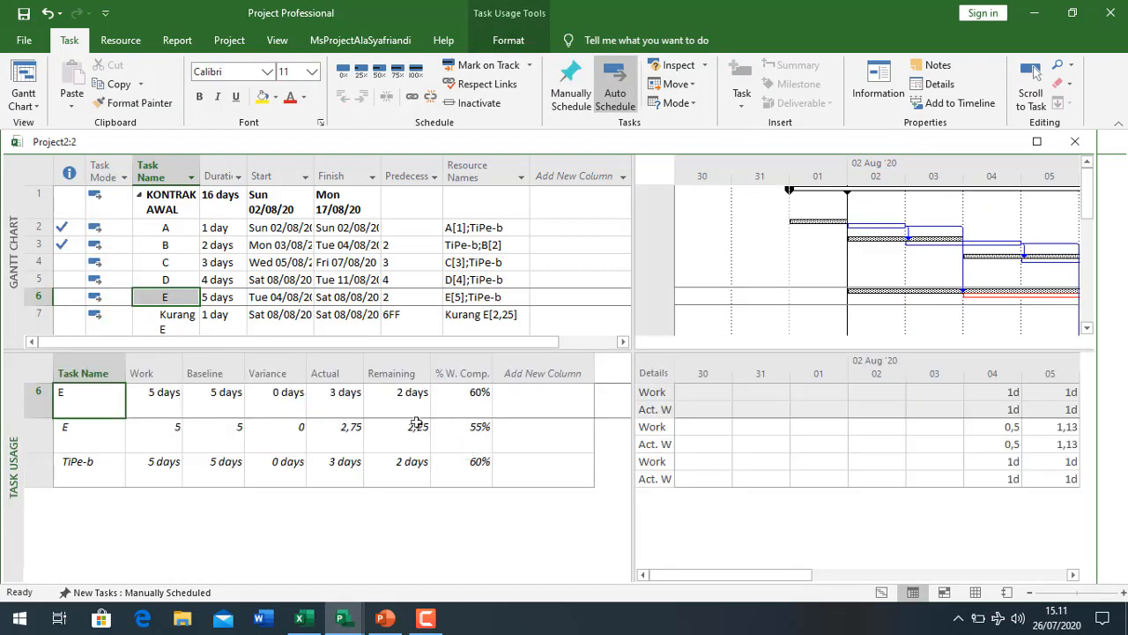
click(395, 402)
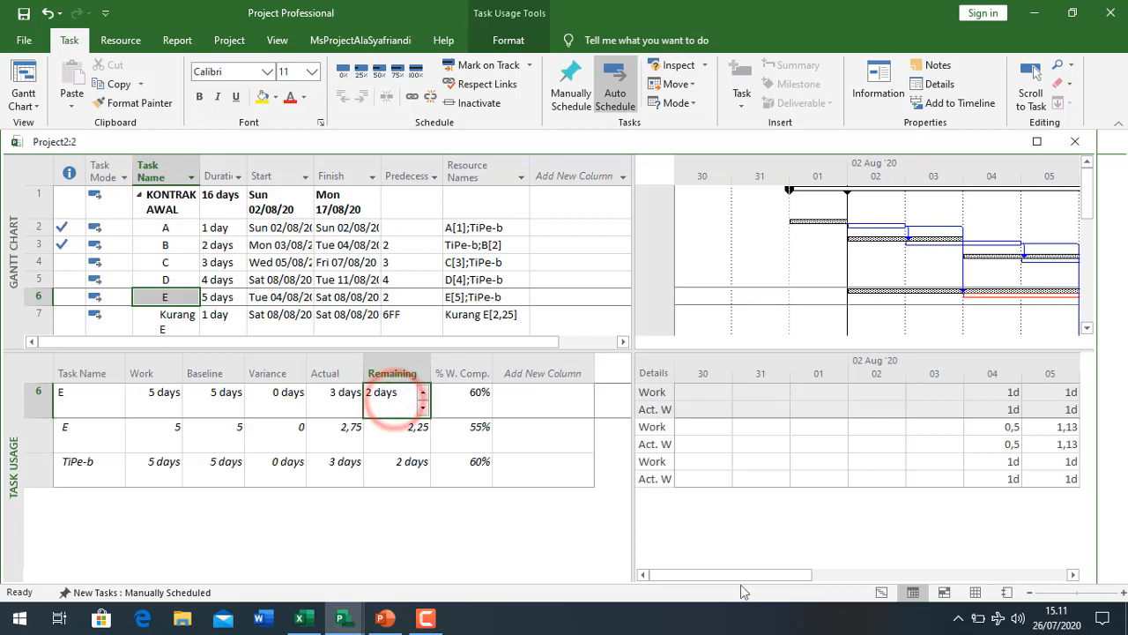
drag(743, 575, 923, 568)
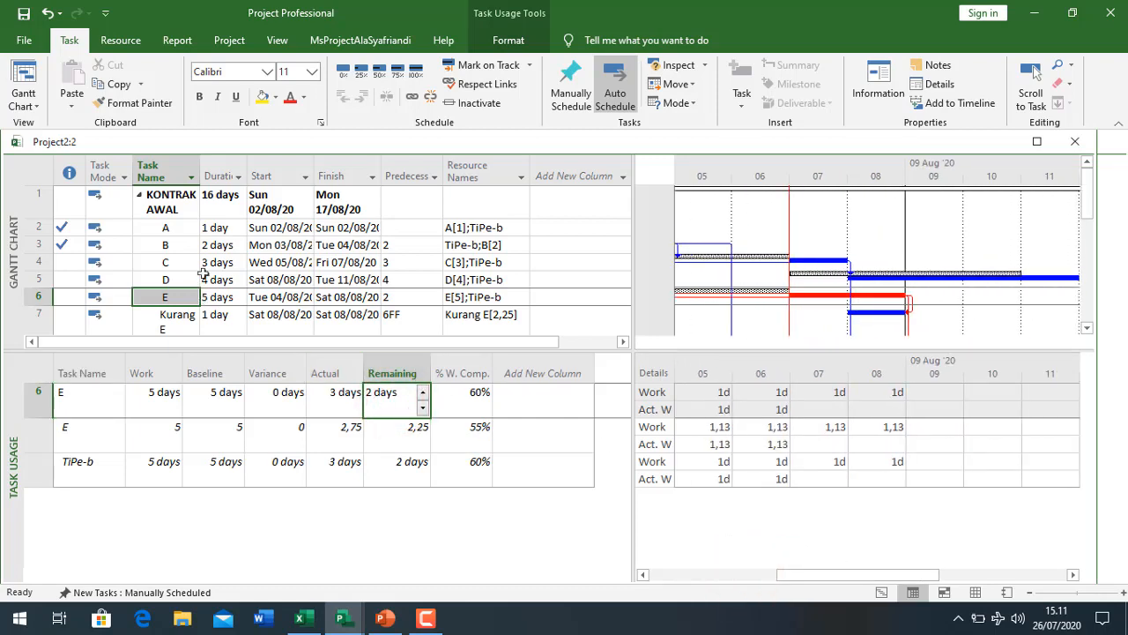
Step: Set the remaining work of task E to 0 days in Task Usage
click(424, 408)
click(424, 408)
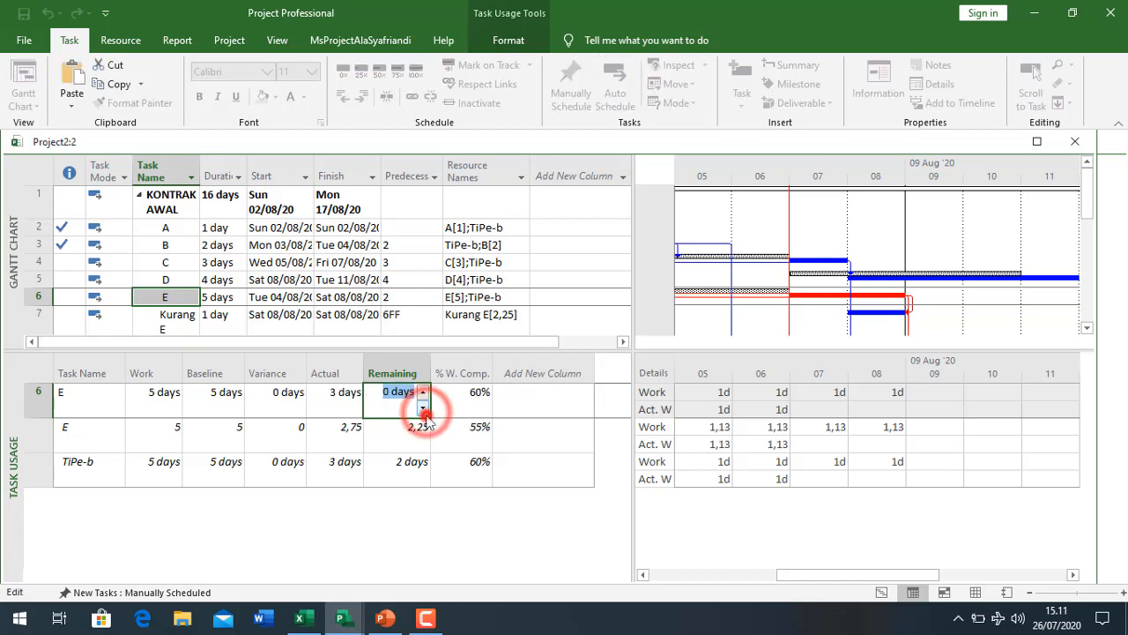
click(346, 411)
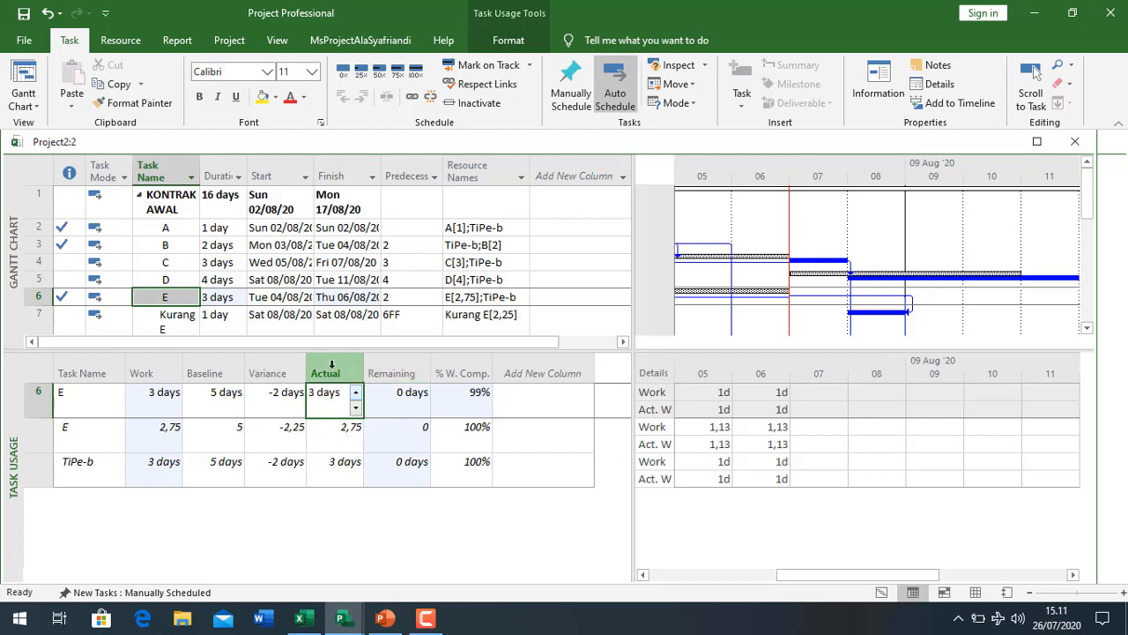
Step: Re-enter 2,75 as the actual work of resource E on task E
click(337, 445)
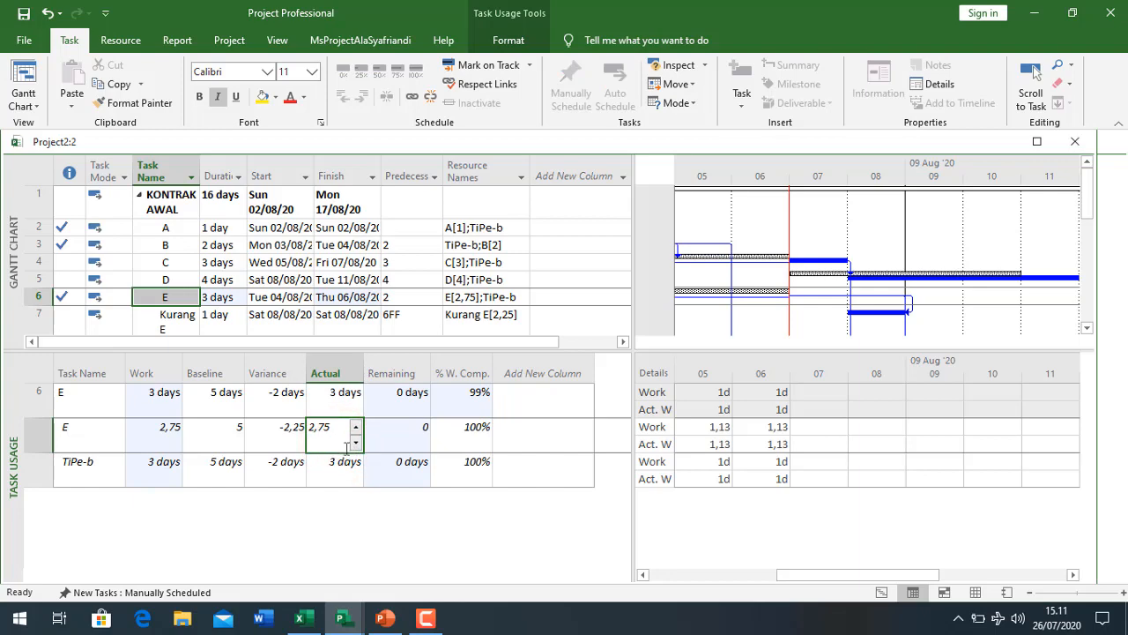
click(1087, 328)
click(1087, 328)
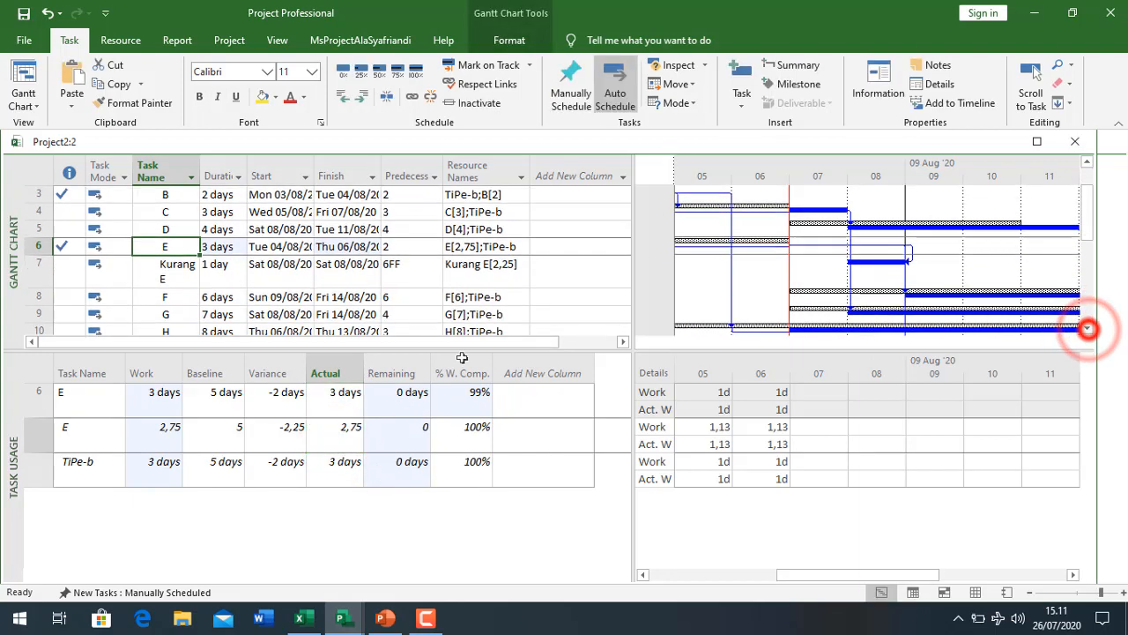
click(174, 264)
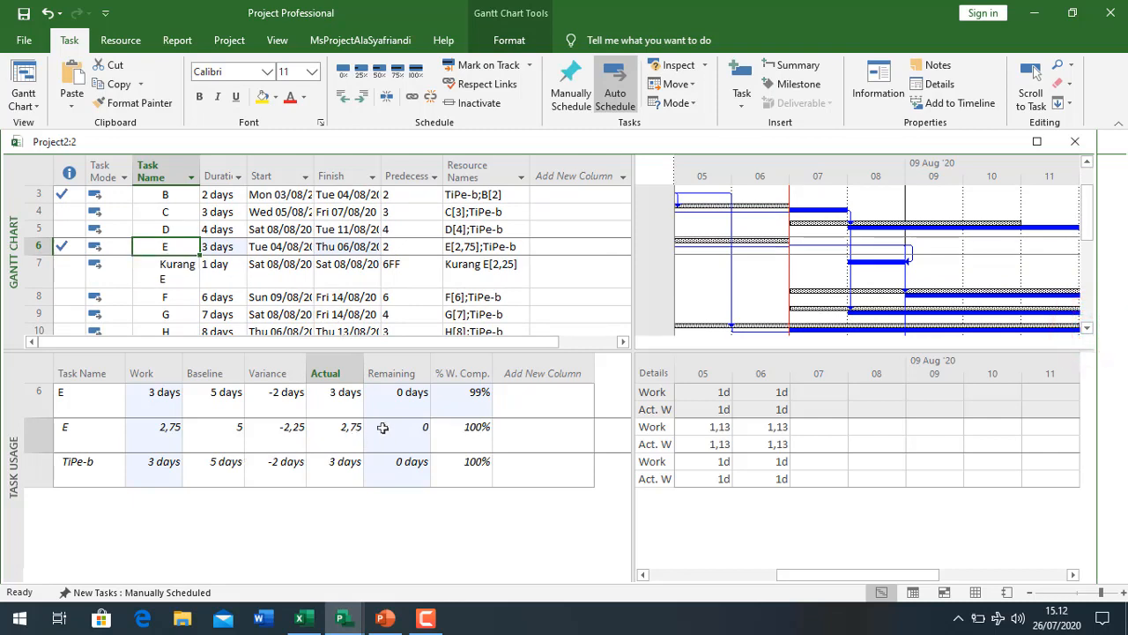
click(340, 439)
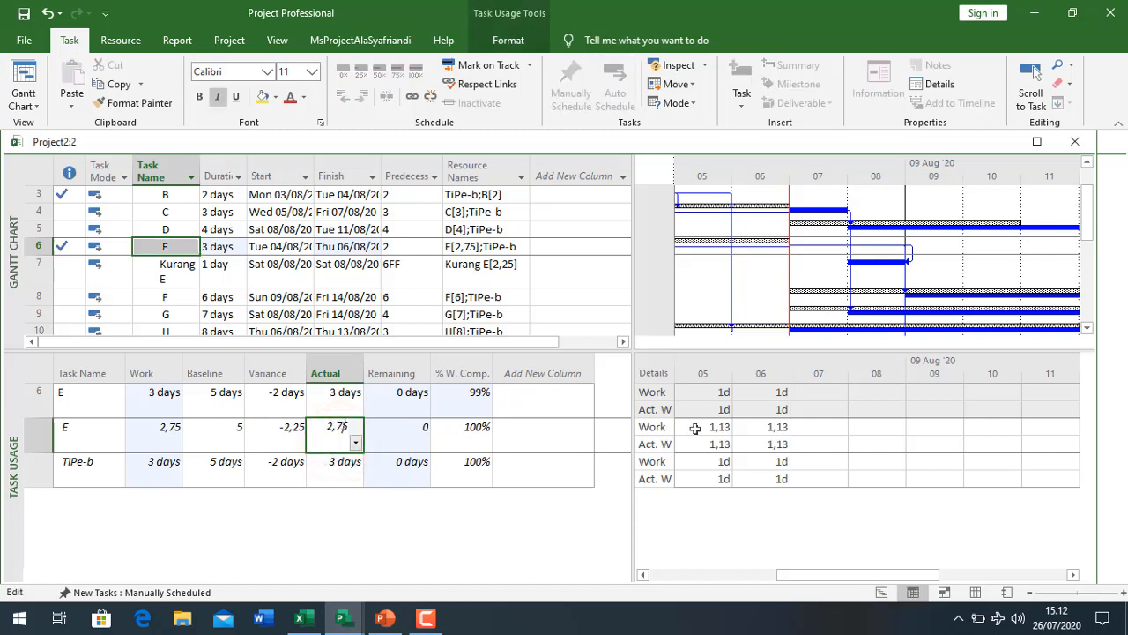
click(401, 440)
Step: Set the actual work of resource E on 6 August to 4
click(776, 443)
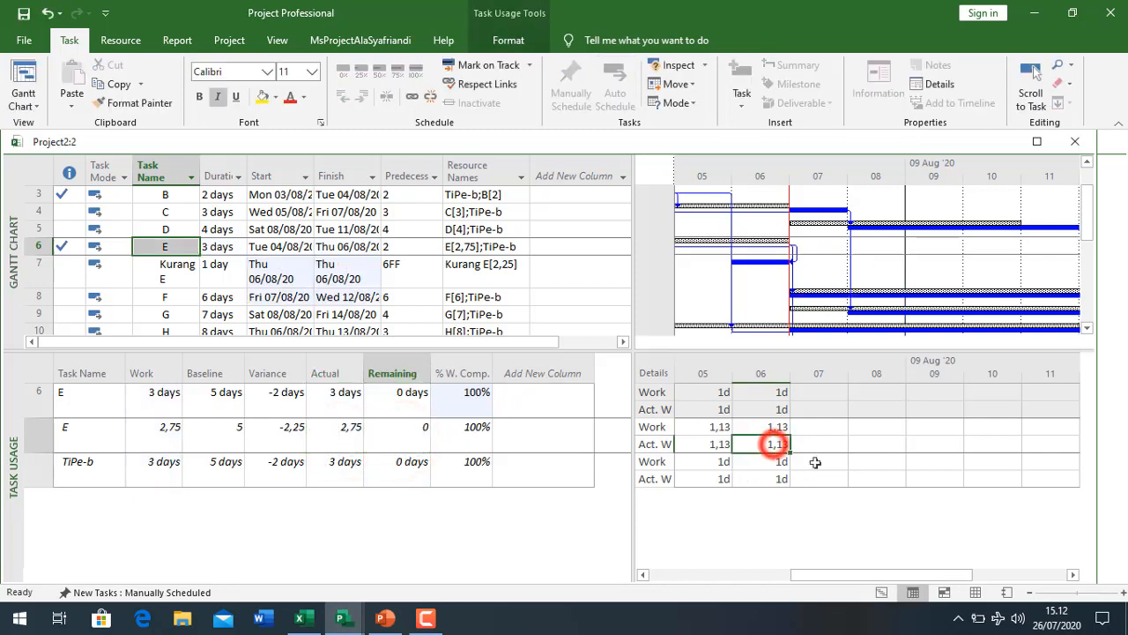
text(4)
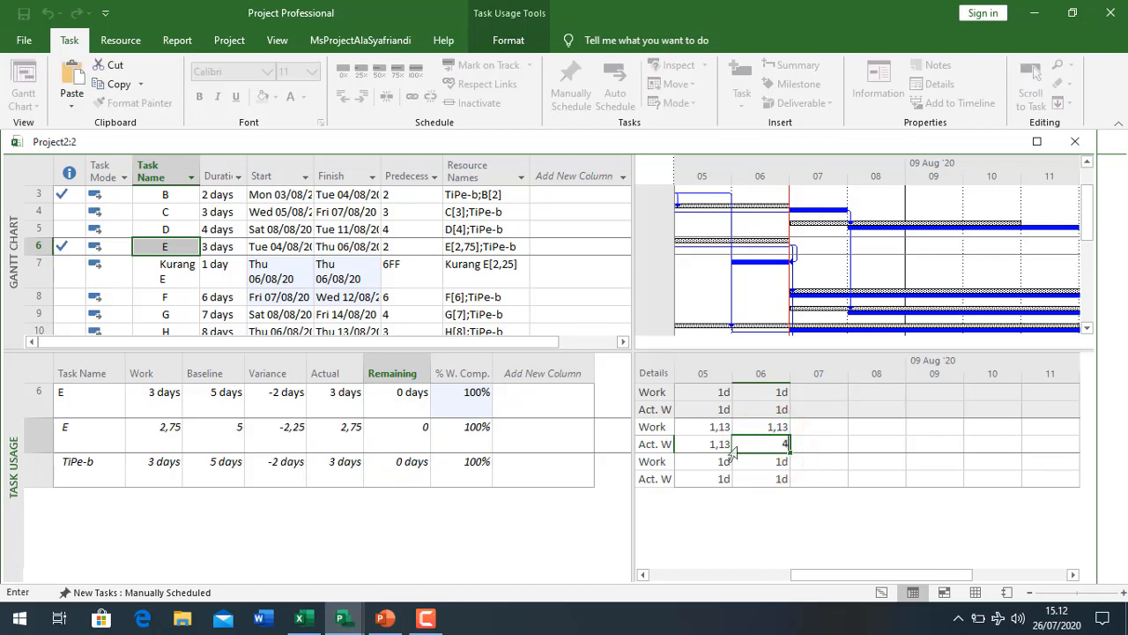
click(719, 441)
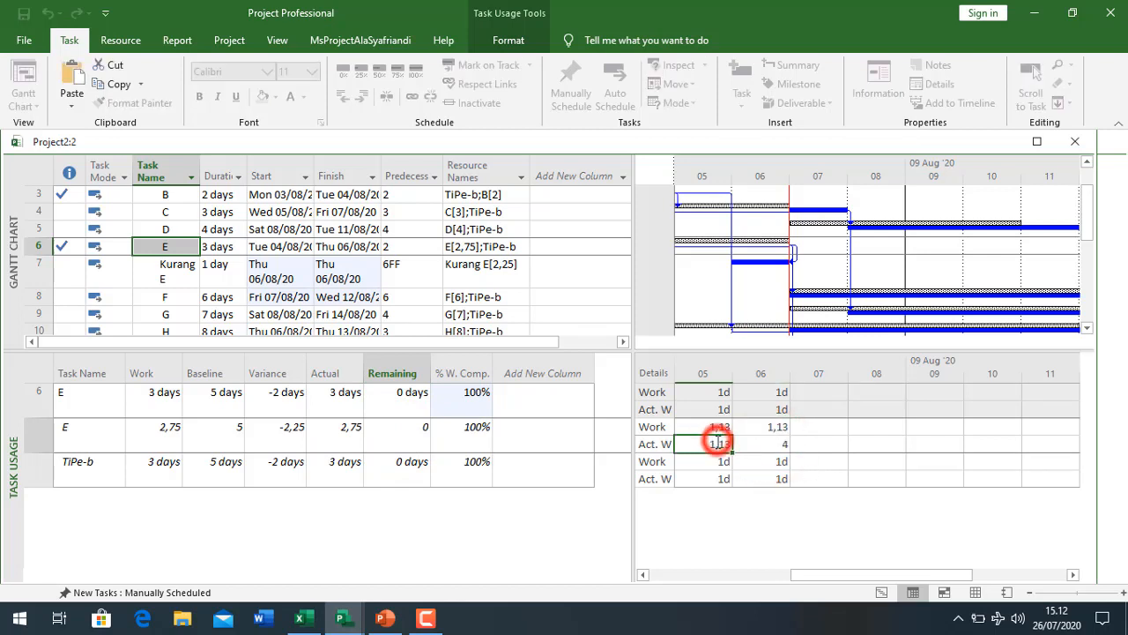
Step: Set the total actual work of resource E on task E to 5
click(349, 442)
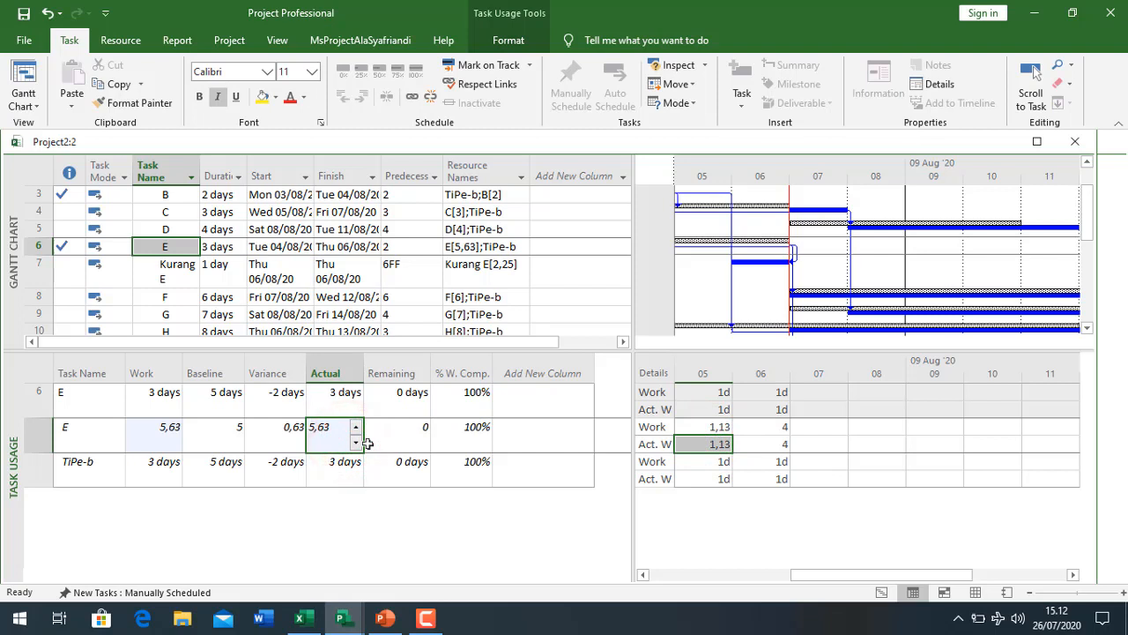
text(5)
click(382, 439)
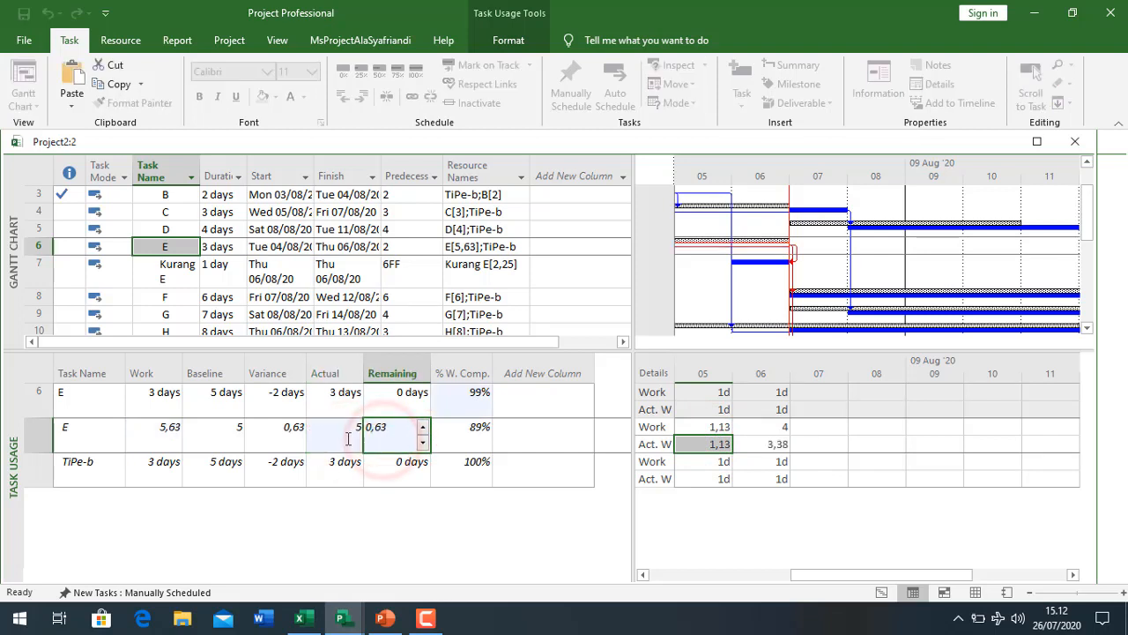
click(346, 436)
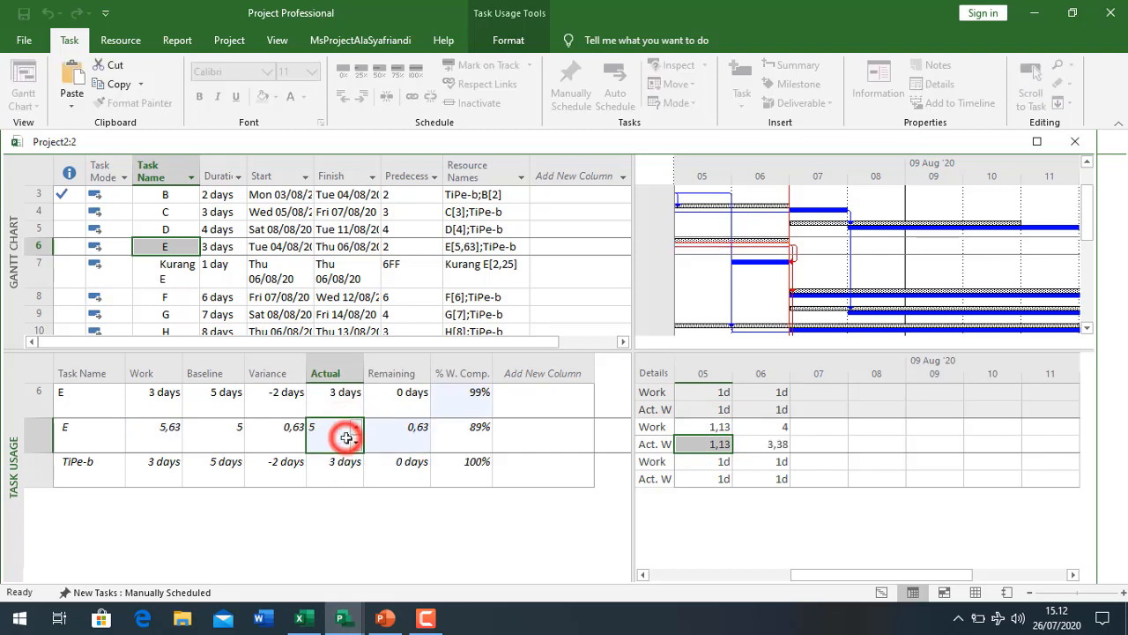
Step: Set the total work of resource E on task E to 6
click(167, 428)
text(6)
click(273, 429)
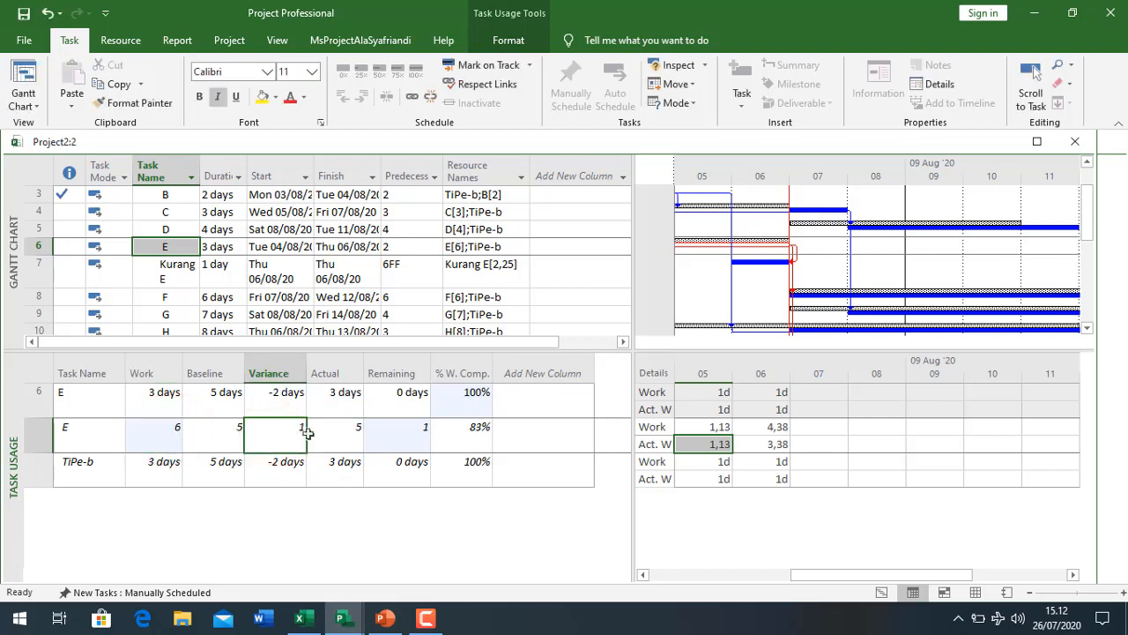
click(344, 430)
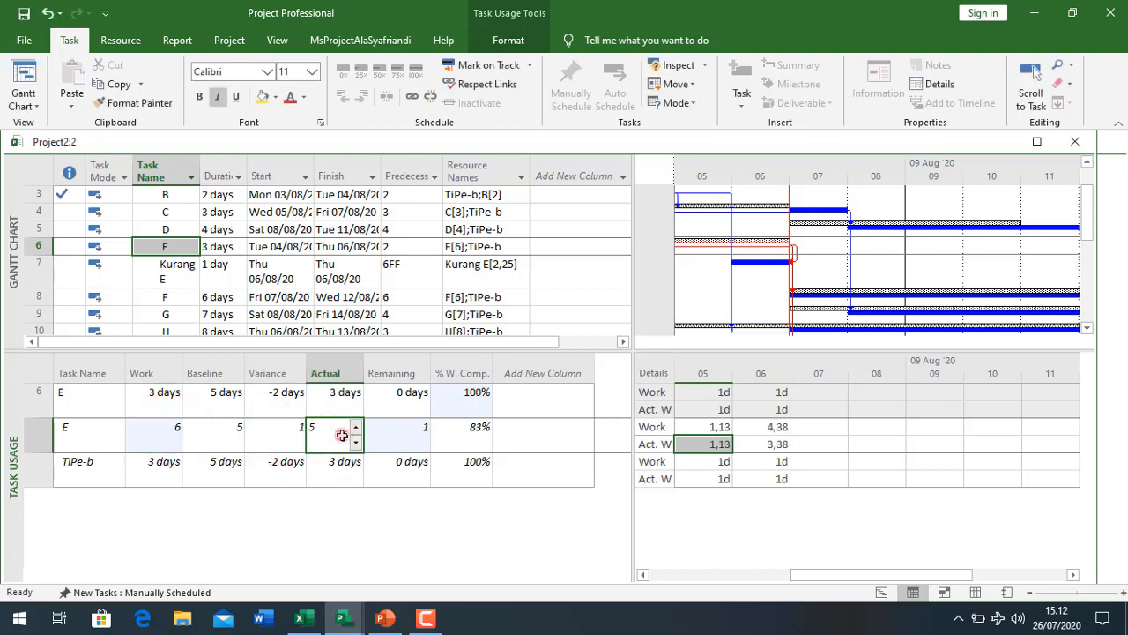
Step: Set the percentage of work complete for resource E on task E to 100%
click(173, 434)
click(177, 443)
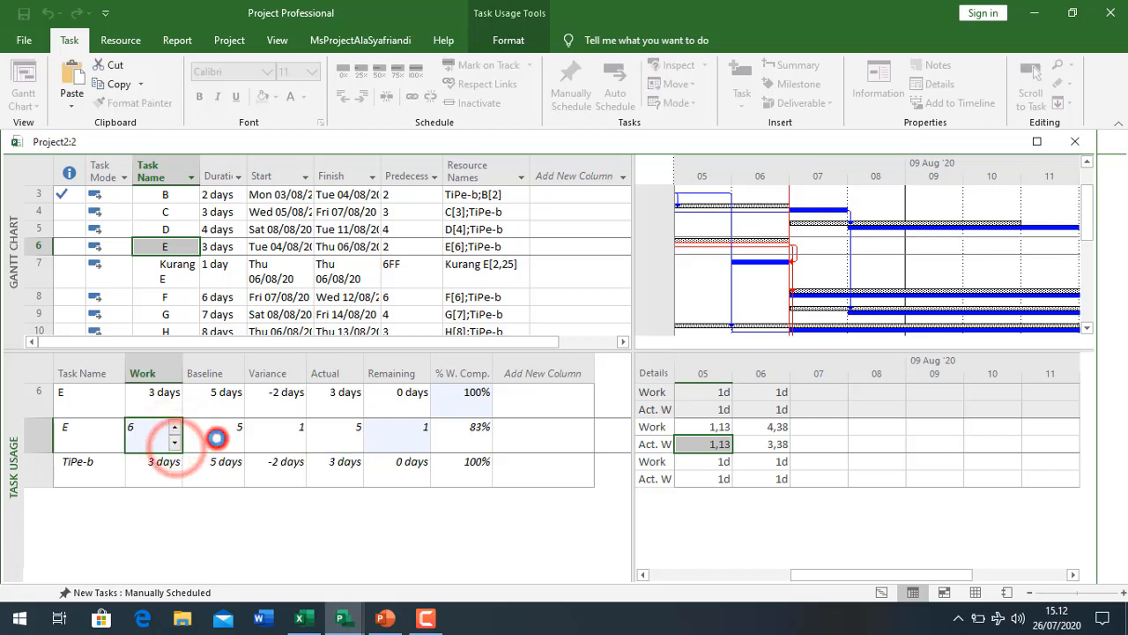
click(216, 438)
click(415, 438)
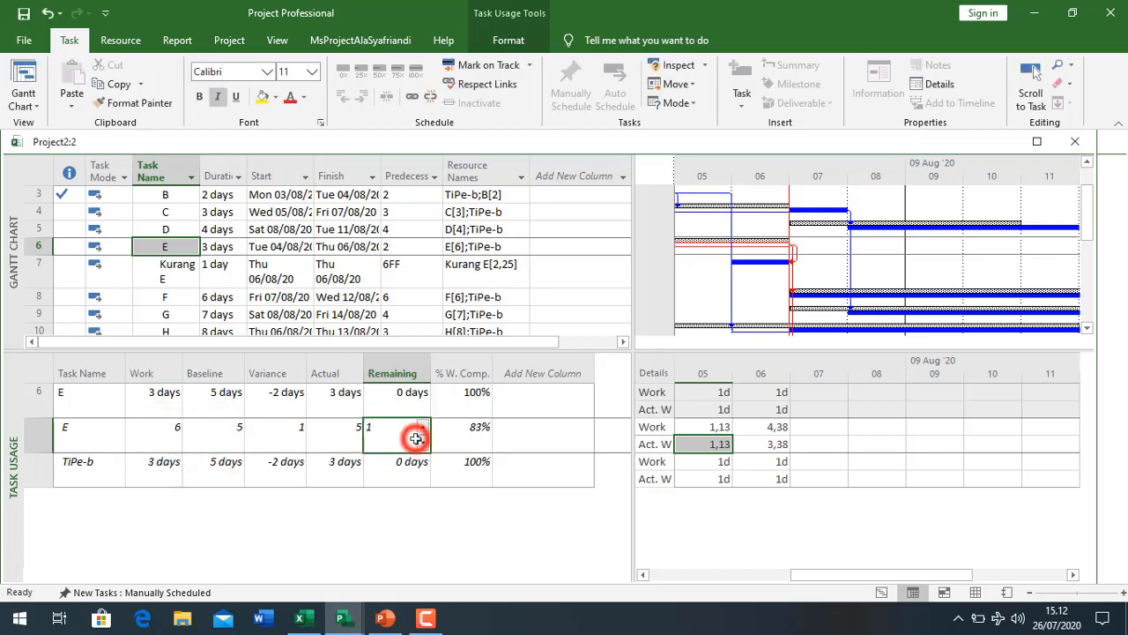
click(474, 434)
click(488, 432)
click(488, 432)
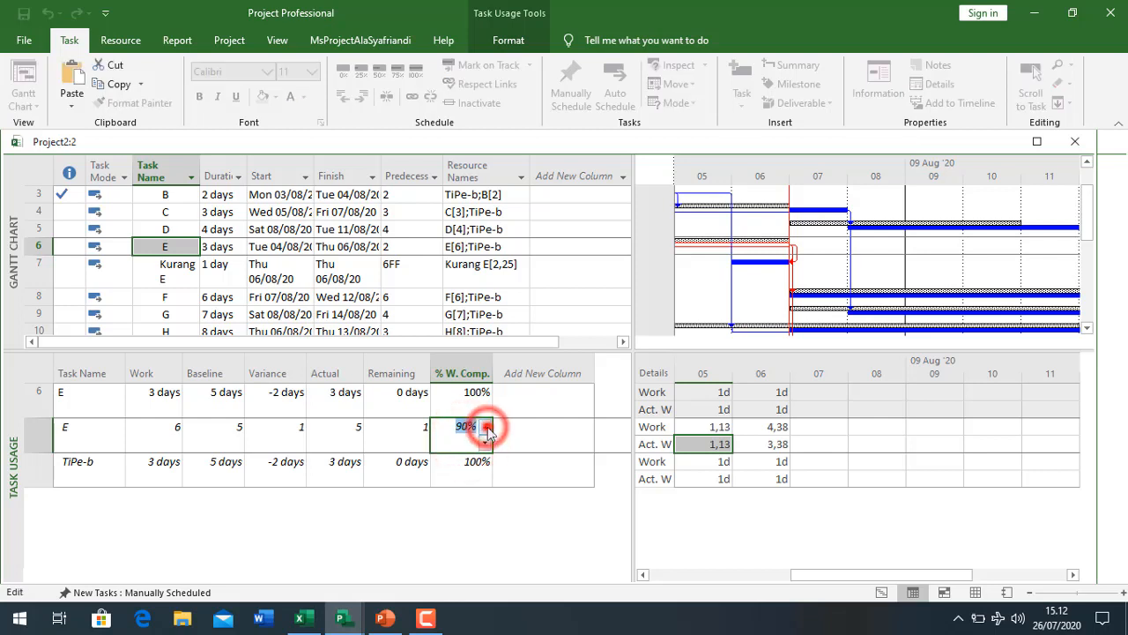
click(511, 433)
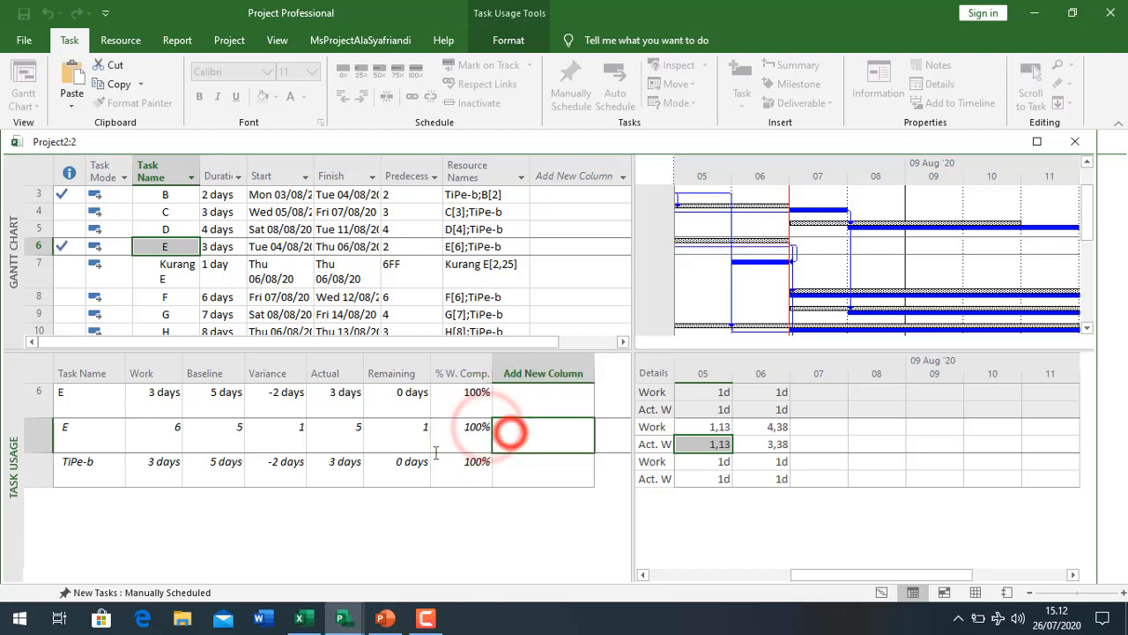
Step: Set the total work of resource E to 5 and check the work figures of Kurang E
click(176, 431)
text(5)
click(223, 436)
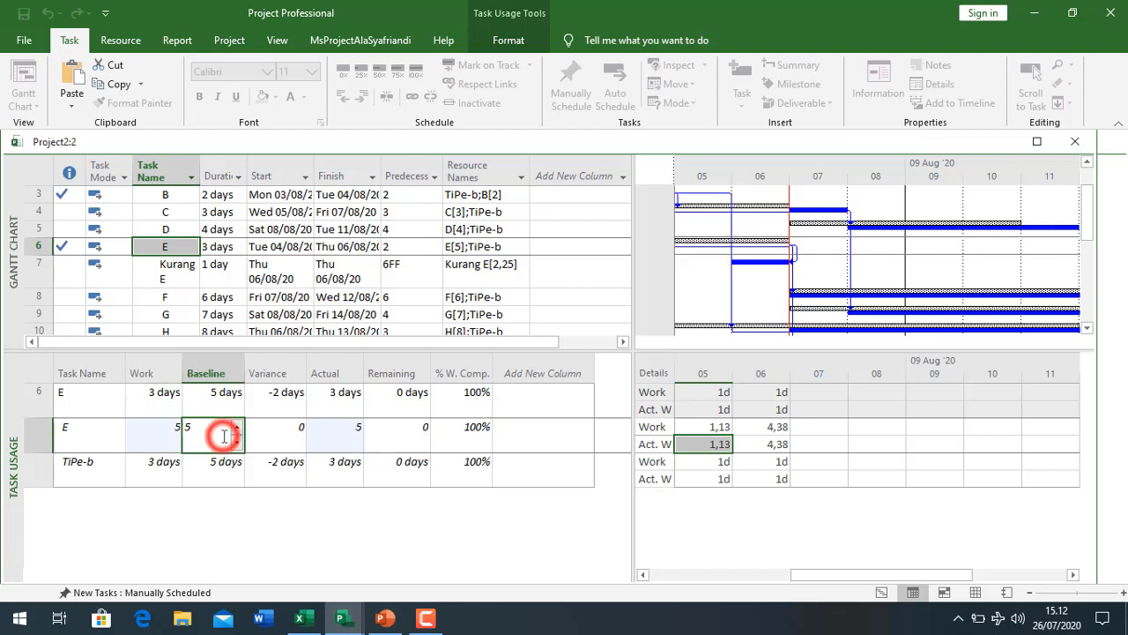
click(351, 430)
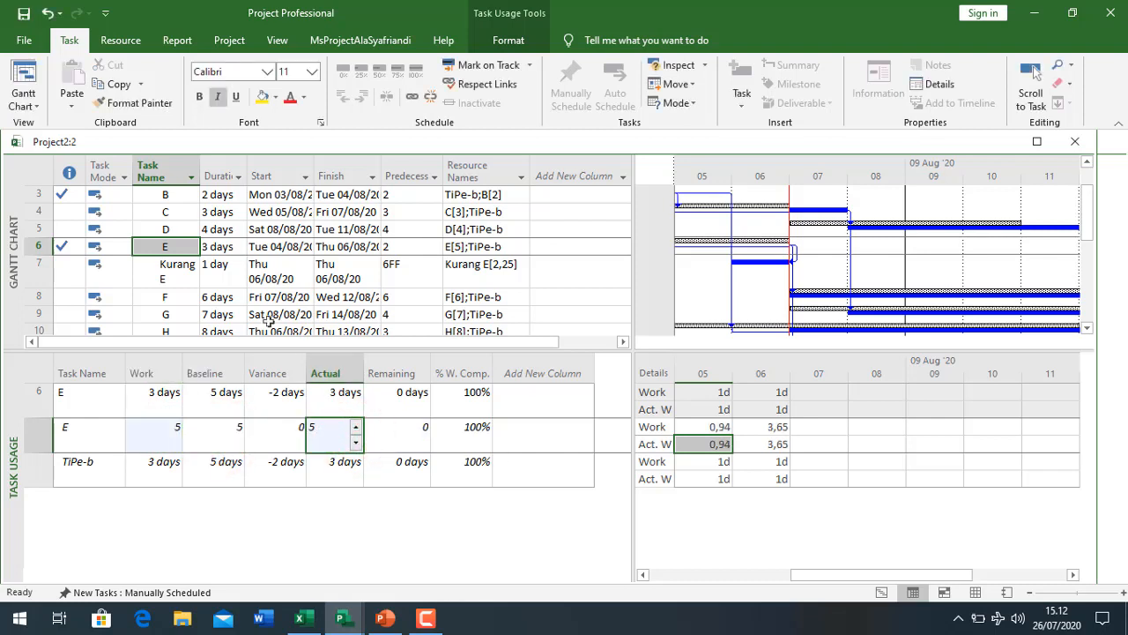
click(178, 266)
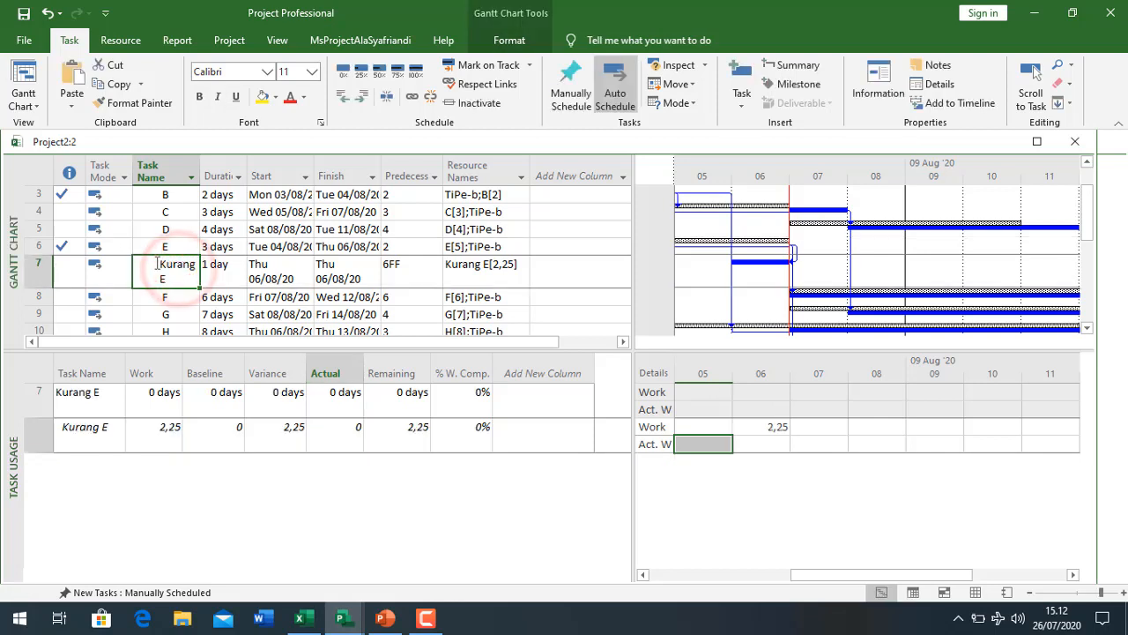
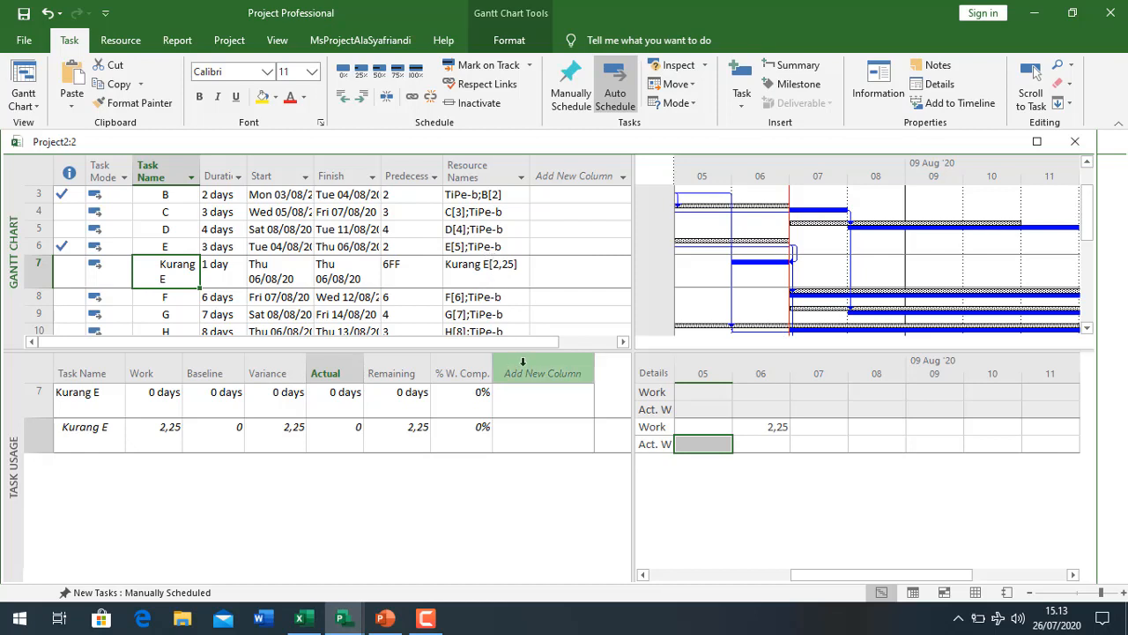
Step: Undo all the trial work edits on task E and the switch to Task Usage
click(48, 11)
click(48, 11)
click(47, 11)
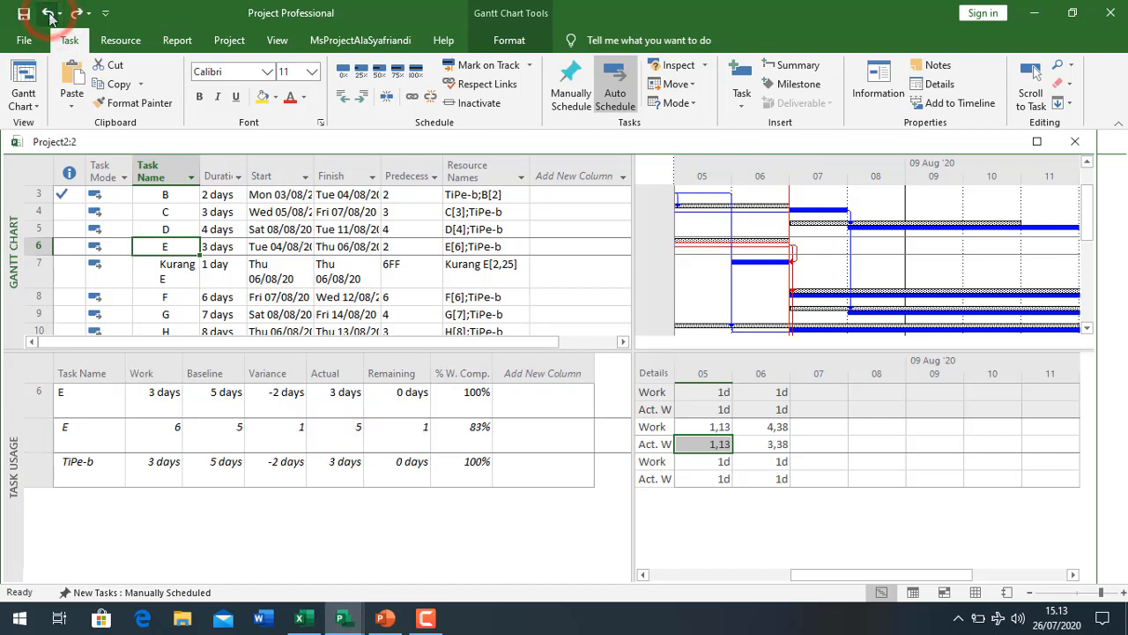
click(47, 11)
click(49, 12)
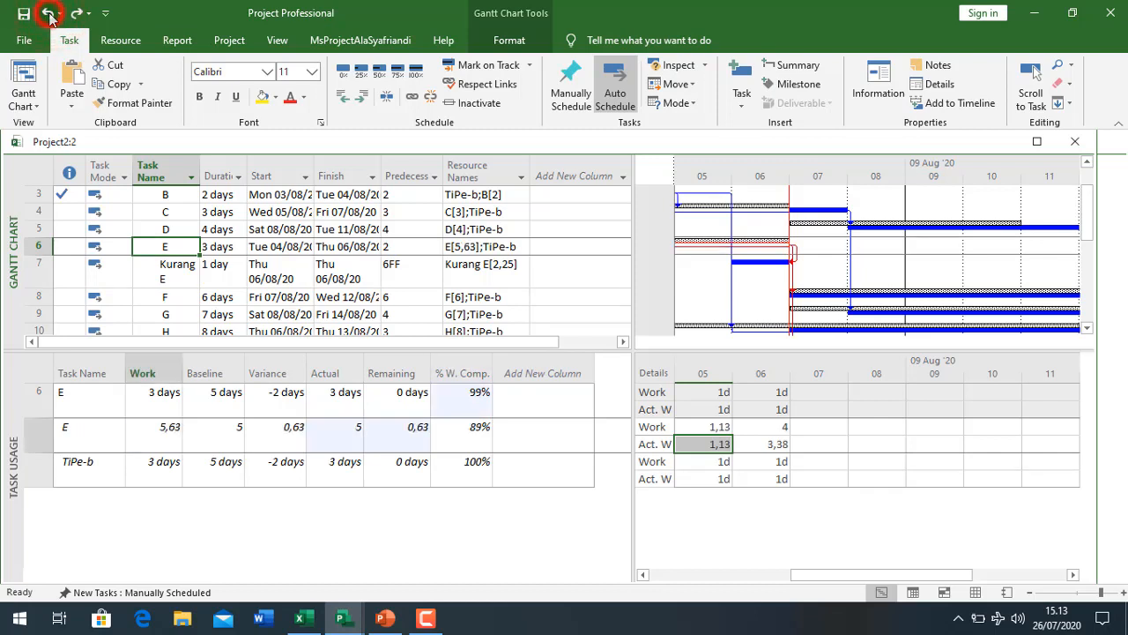
click(48, 12)
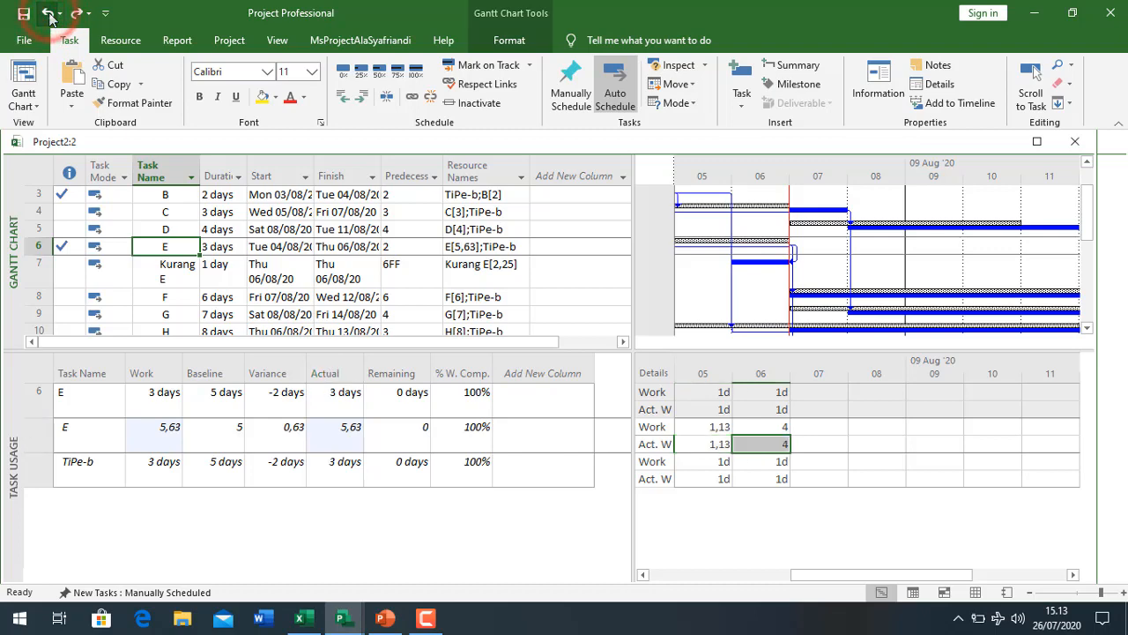
click(48, 13)
click(49, 13)
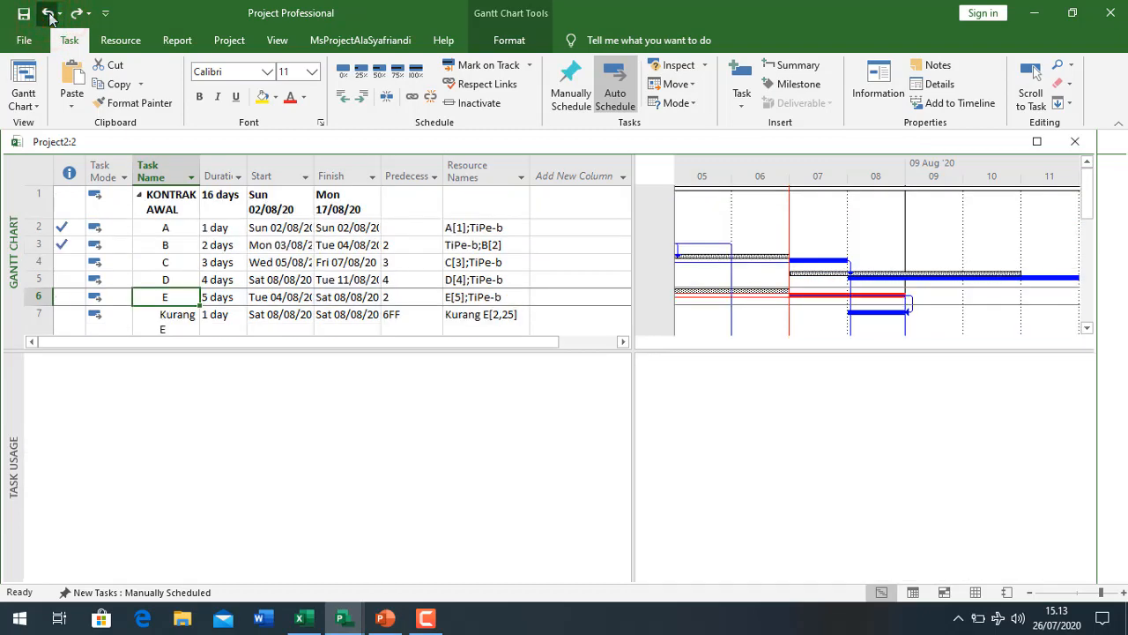
click(492, 342)
Step: Switch to the RABTAMBAHKURANG2 workbook in Excel and review the units and unit prices in C5:D20 of the Add sheet
click(309, 622)
scroll(659, 348, up, 3)
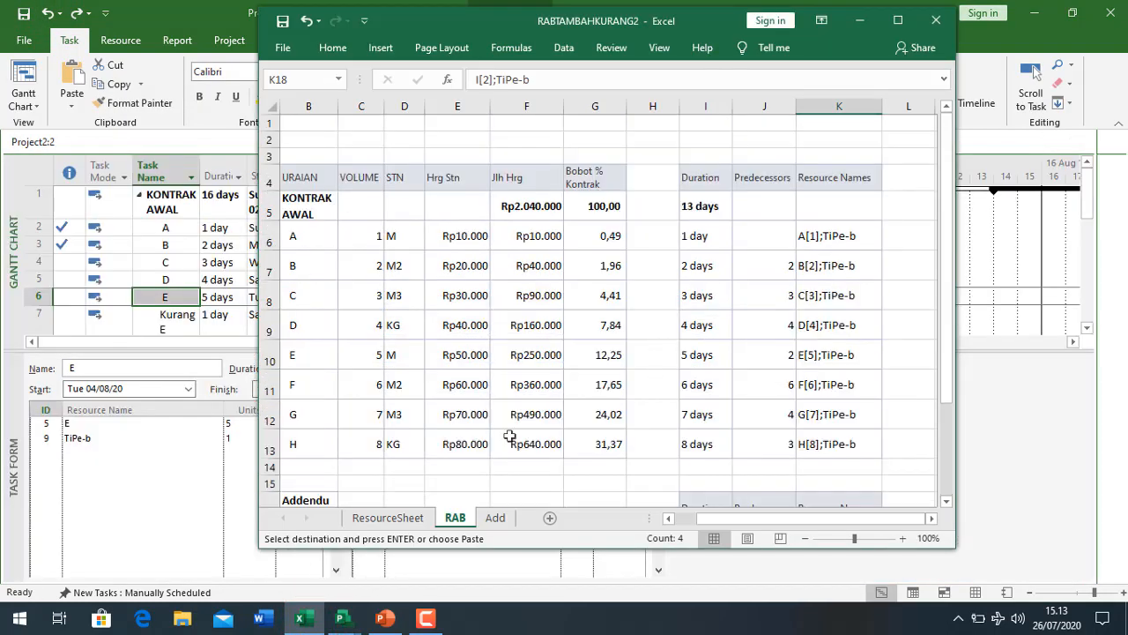
click(497, 518)
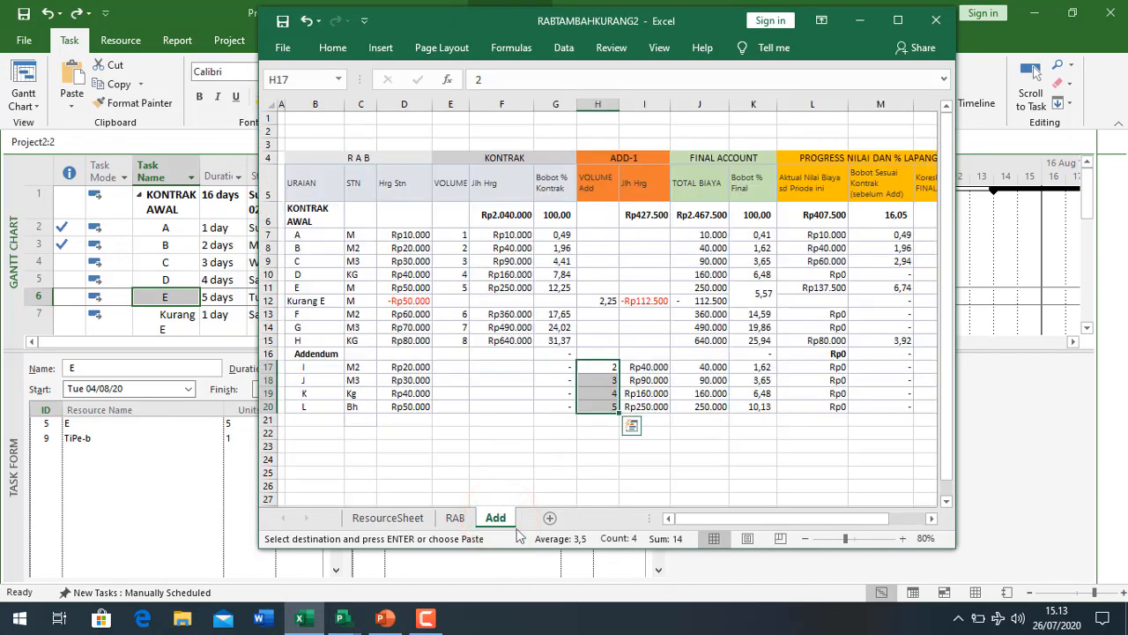
click(831, 519)
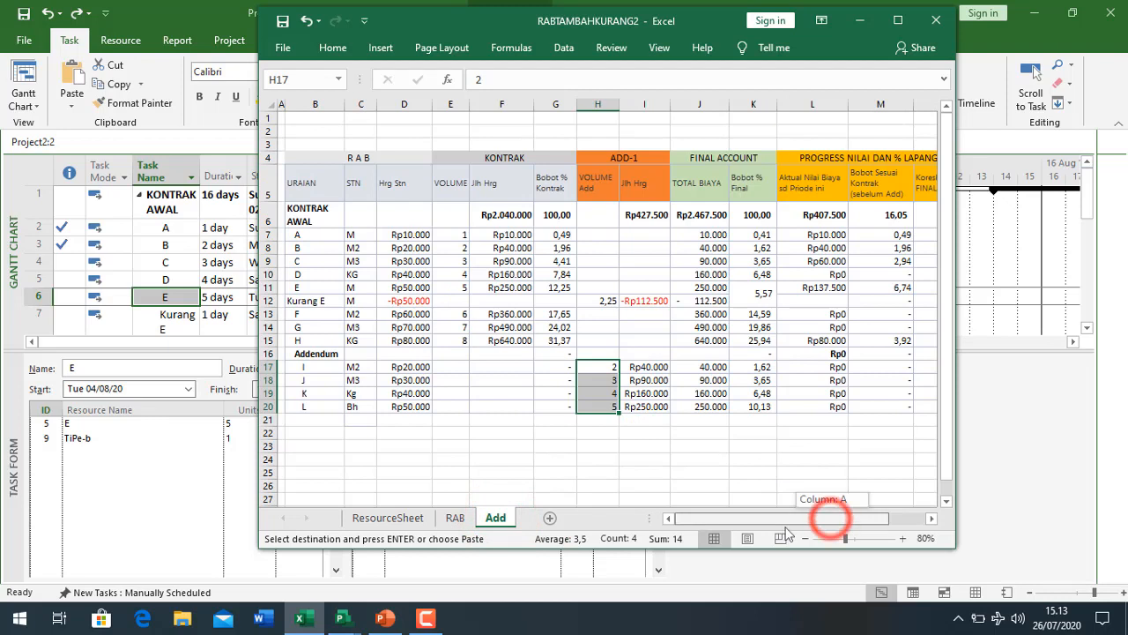
drag(361, 177, 405, 406)
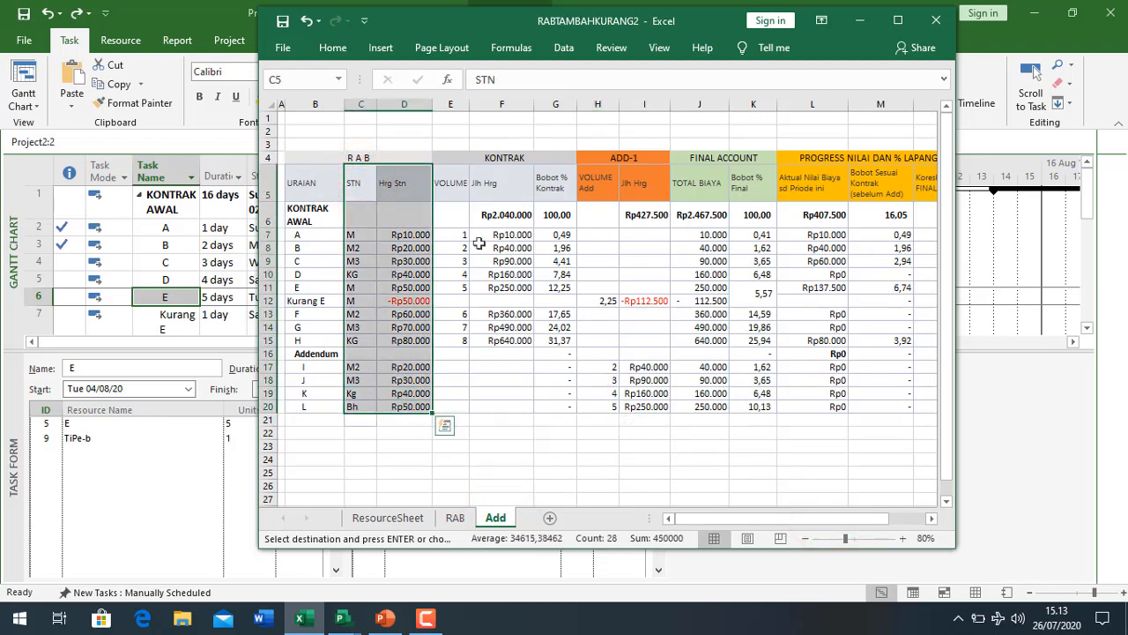
Step: Review the contract volume, amount and weight, the ADD-1 volume and amount, and the final TOTAL BIAYA columns down to row 20
drag(452, 182, 453, 448)
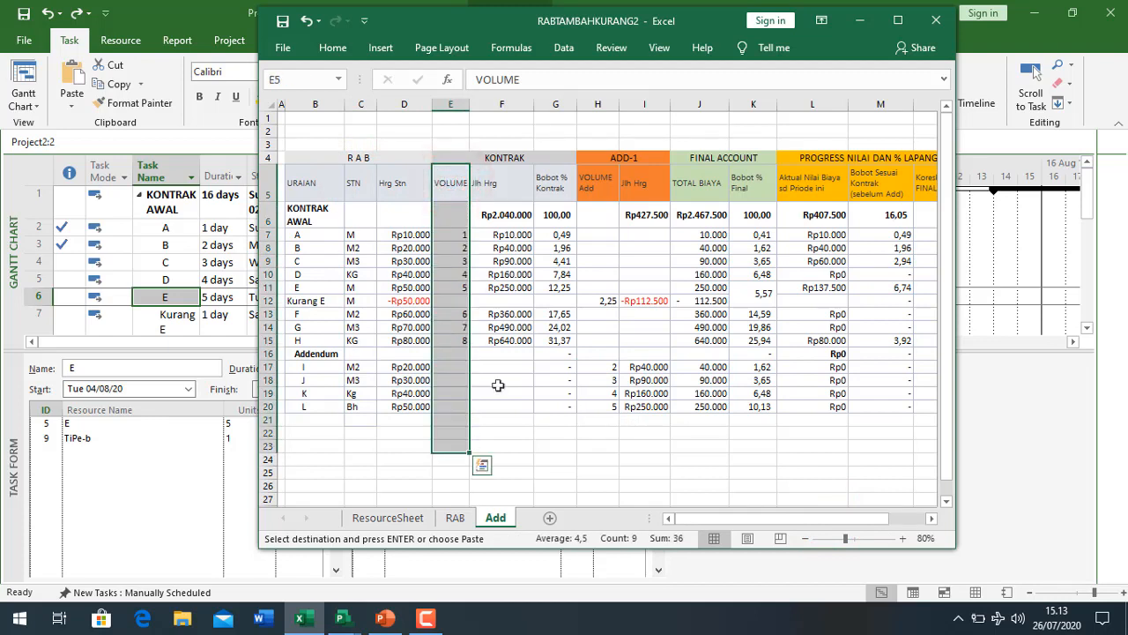
drag(509, 192, 514, 407)
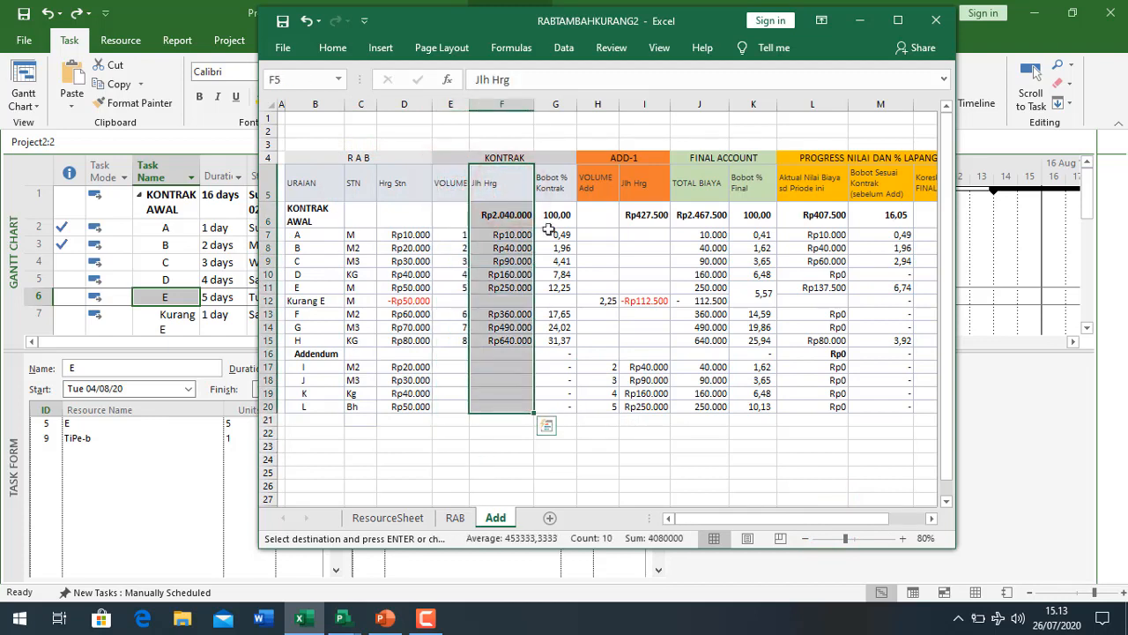
drag(552, 190, 556, 408)
drag(598, 185, 592, 421)
drag(641, 181, 646, 413)
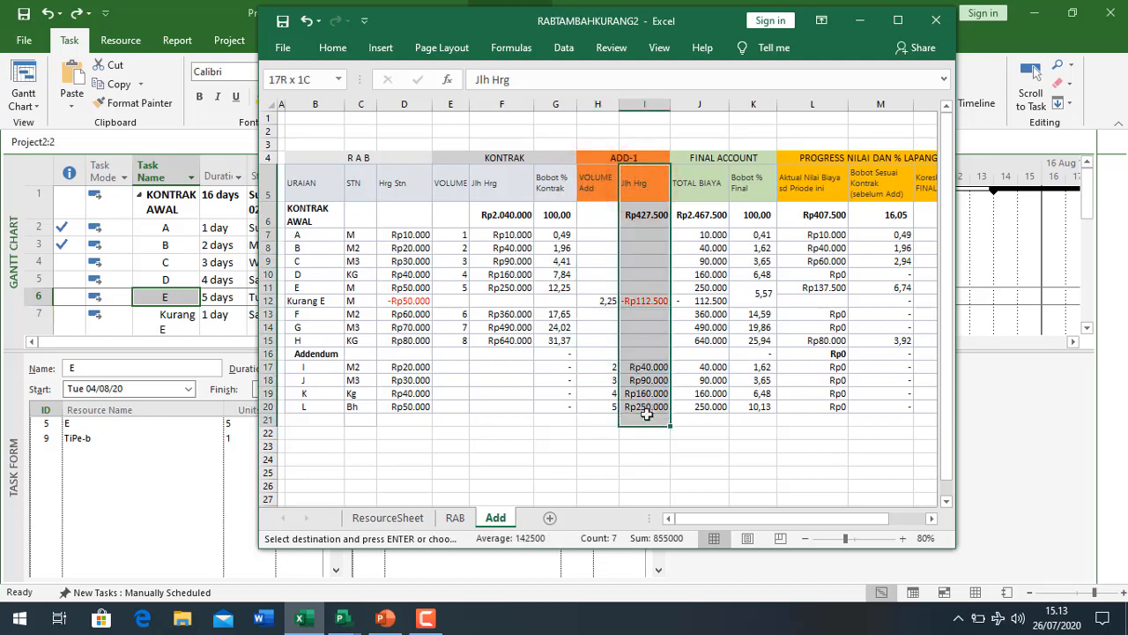
drag(709, 184, 713, 407)
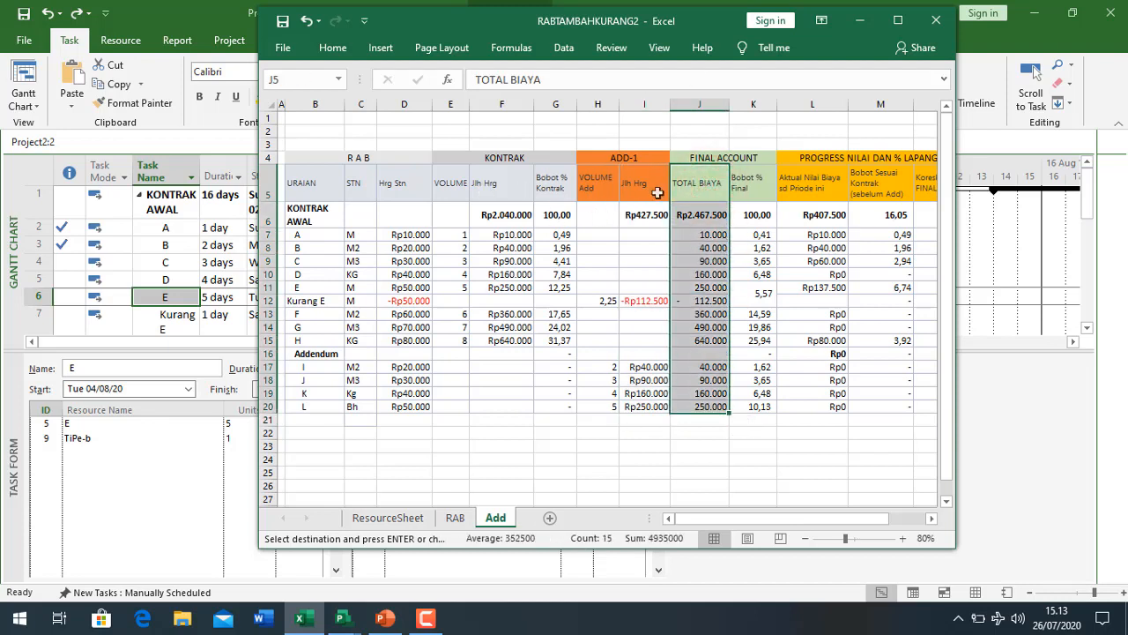
Step: Compare the totals of the final account, contract and ADD-1 amounts in J6, F6 and I6
click(706, 218)
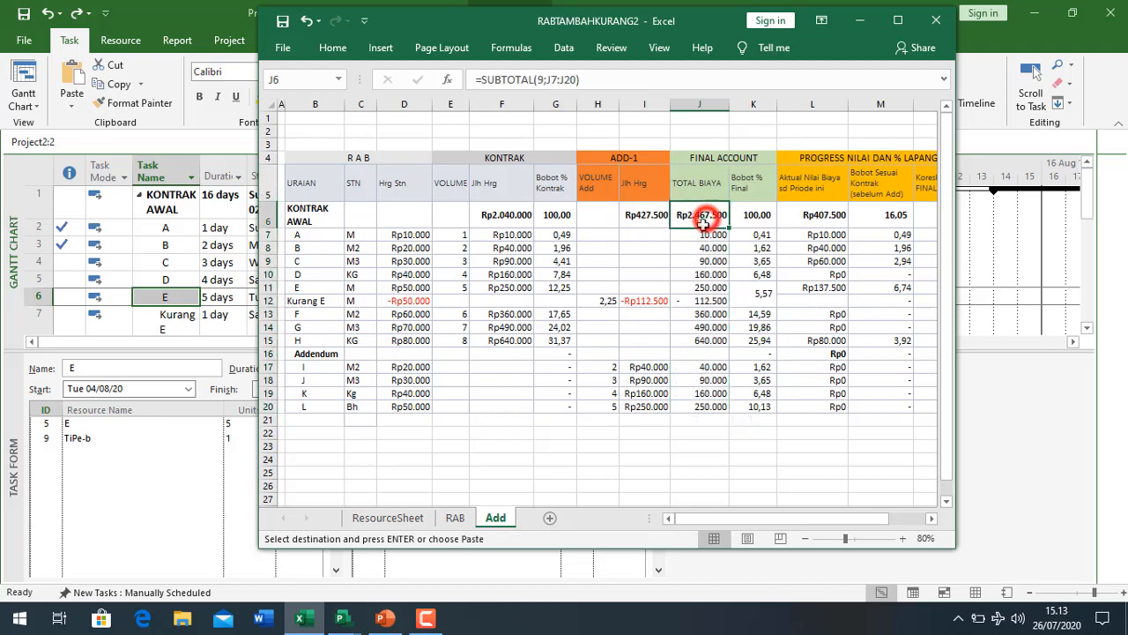
click(500, 222)
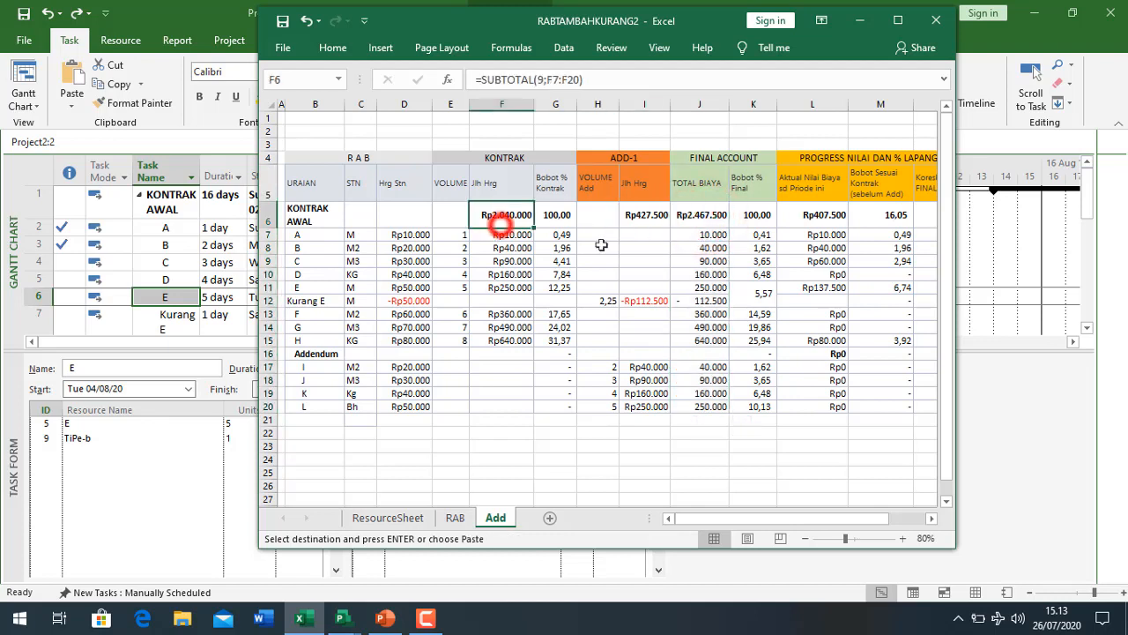
click(652, 224)
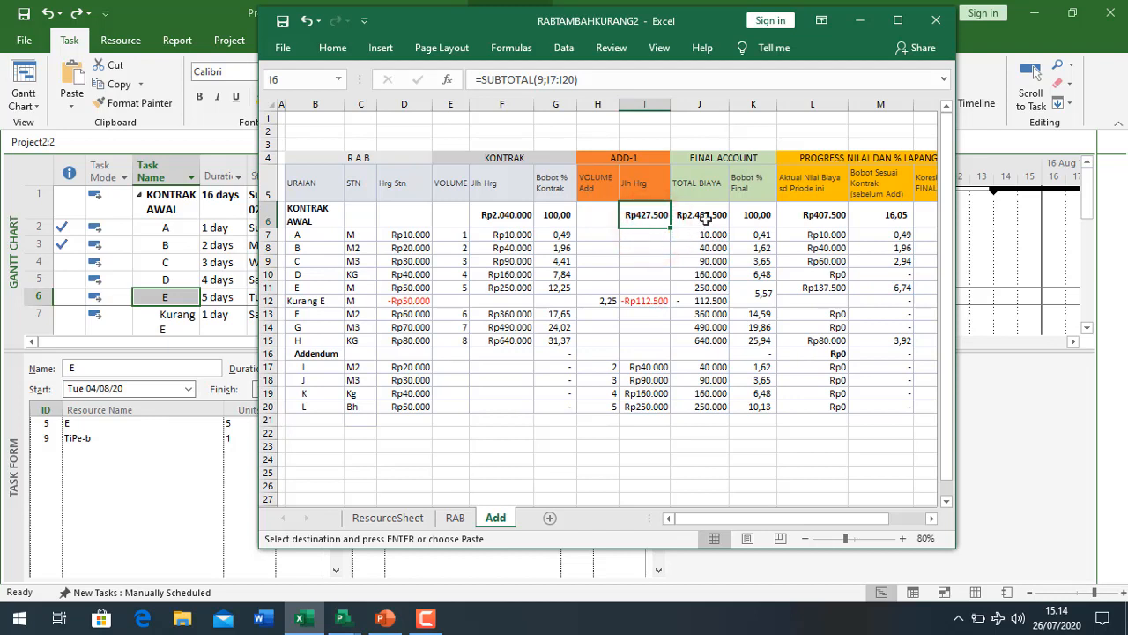
click(706, 220)
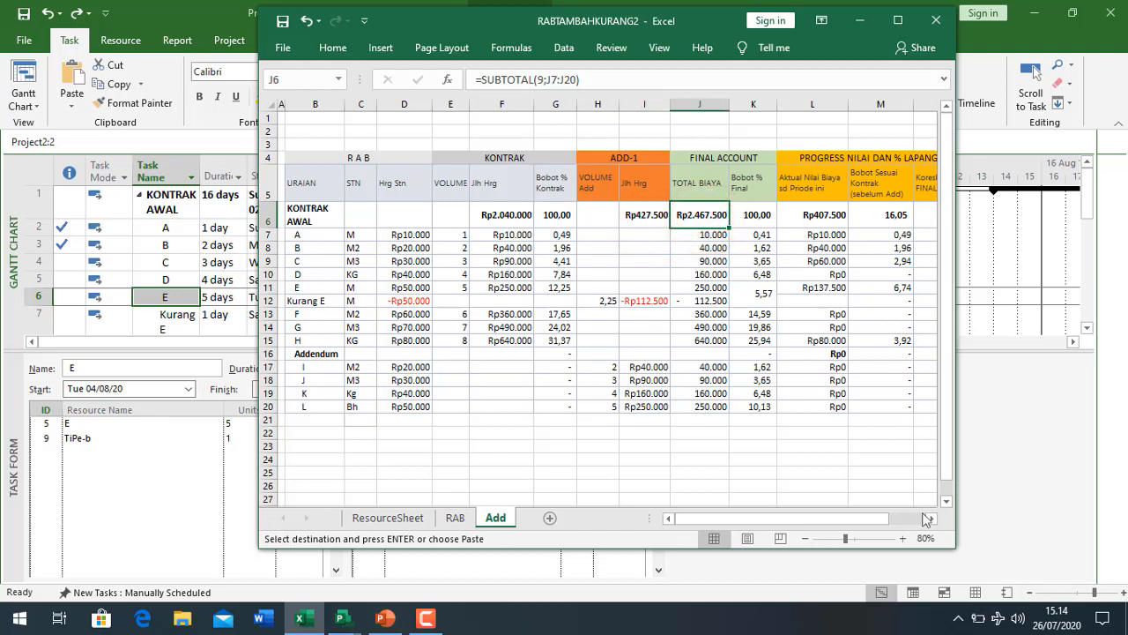
Step: Compare the Bobot % Kontrak values in G6:G20 with the Bobot % Final values in K6:K20
click(902, 538)
click(903, 538)
drag(960, 540, 1084, 599)
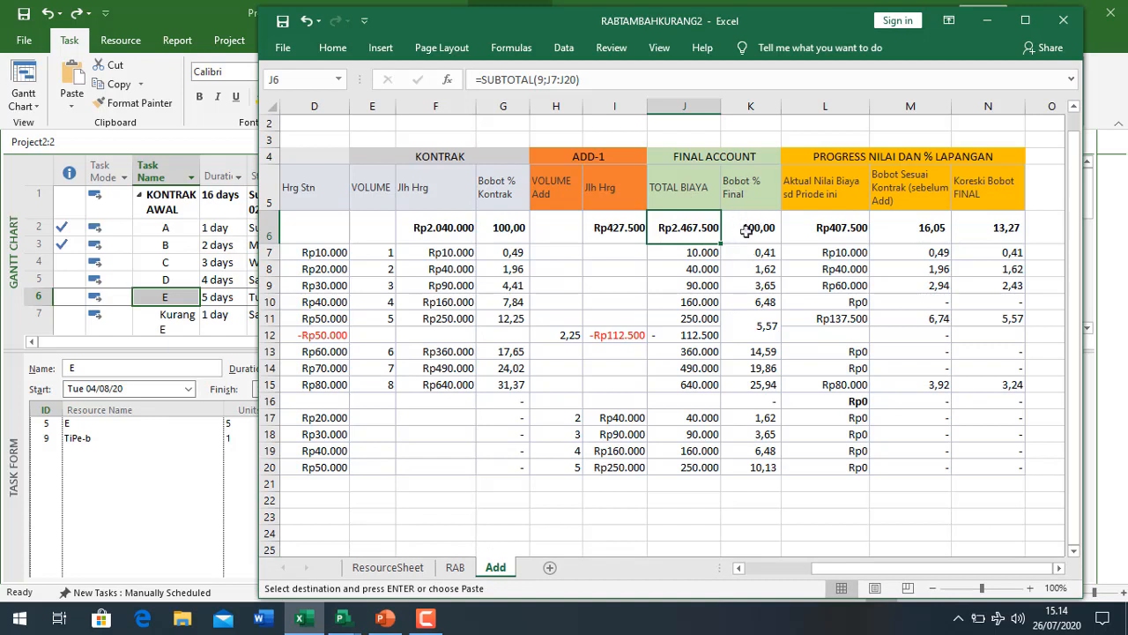
drag(500, 226, 516, 469)
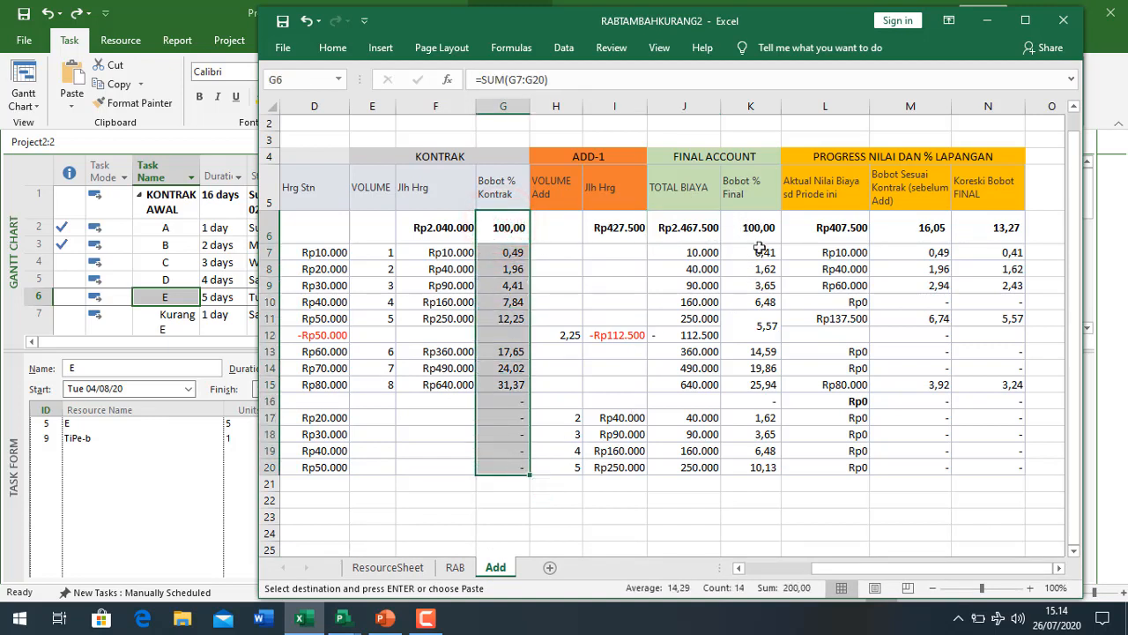
drag(752, 227, 771, 458)
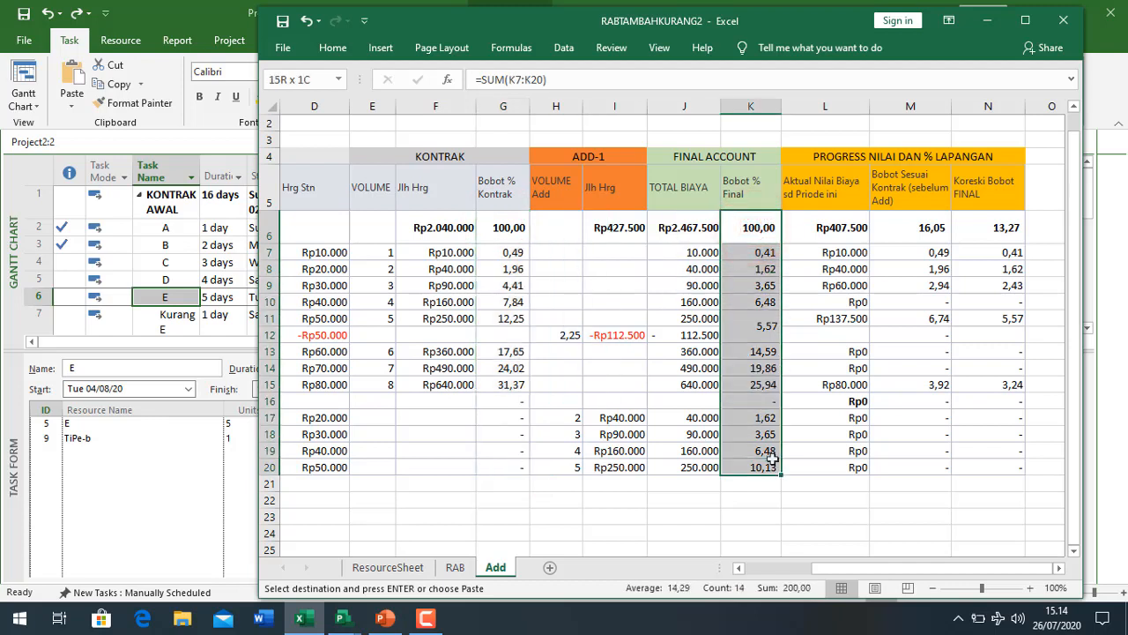
Step: Examine task A's contract weight formula in G7 along with its contract amount in F7 and final cost in J7
click(503, 256)
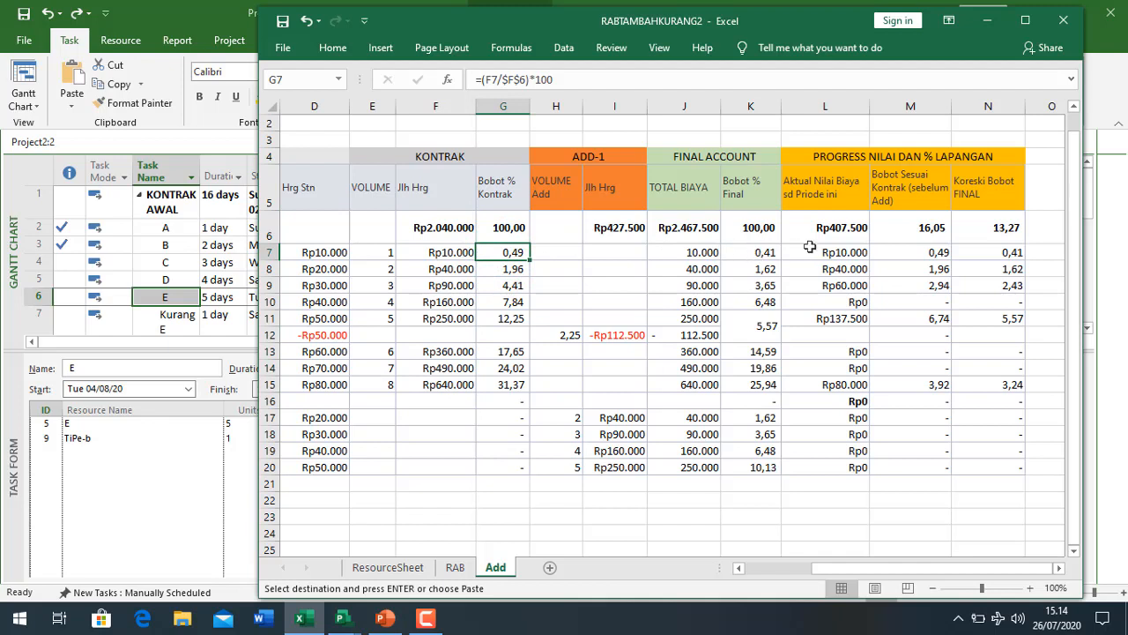
click(427, 255)
click(701, 252)
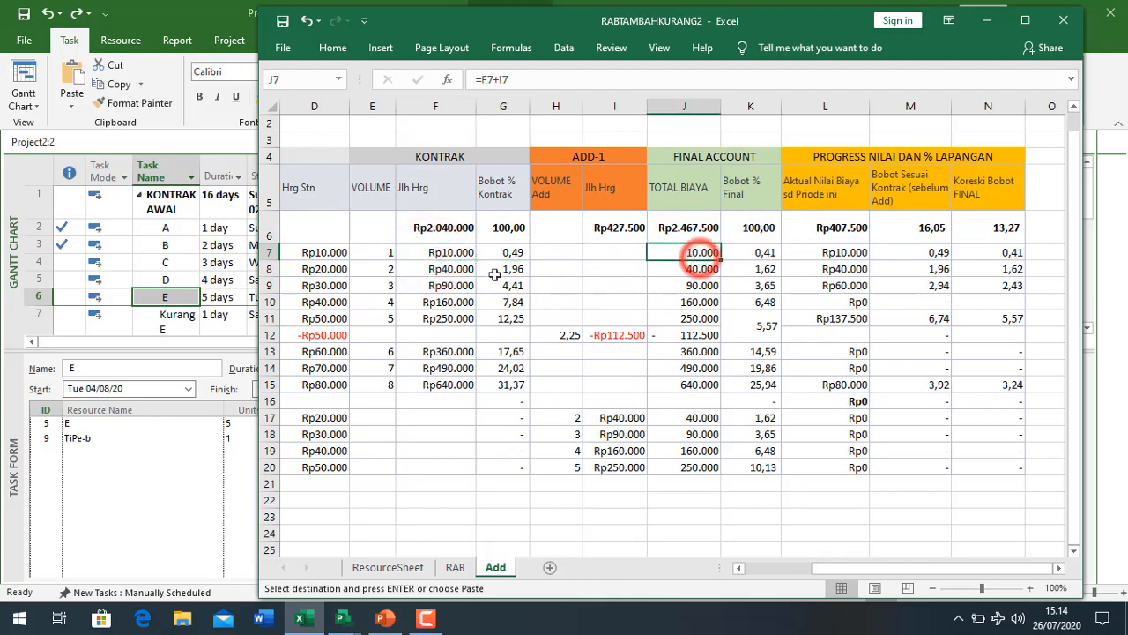
click(445, 254)
click(692, 254)
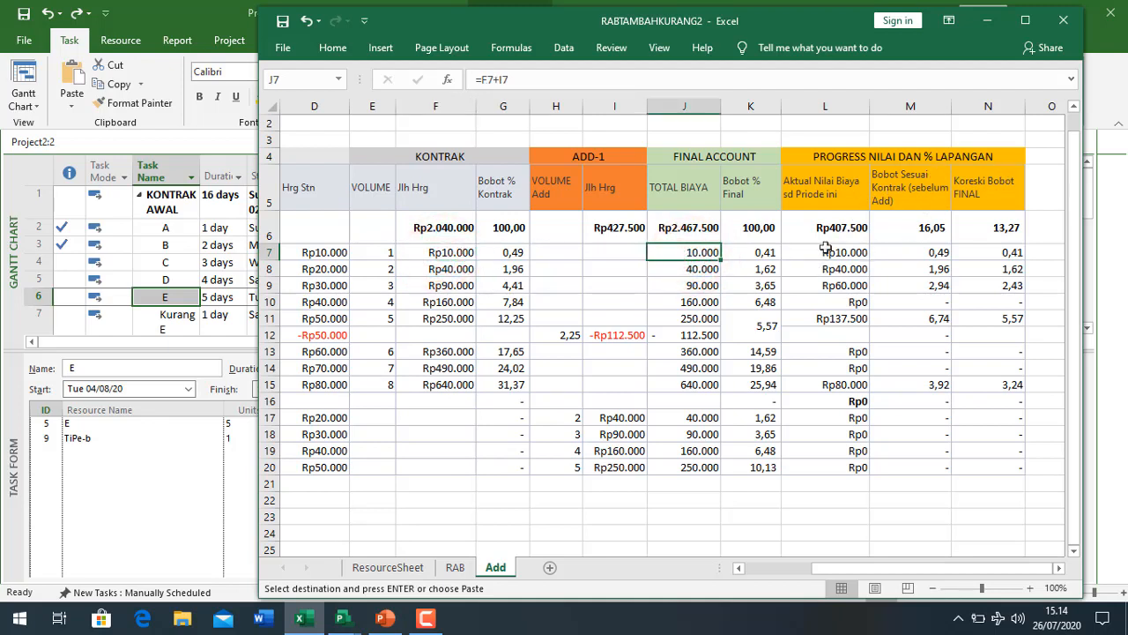
Step: Review the Aktual Nilai Biaya sd Priode ini values in L6:L20 and their total in L6
drag(822, 230, 957, 478)
drag(906, 434, 865, 467)
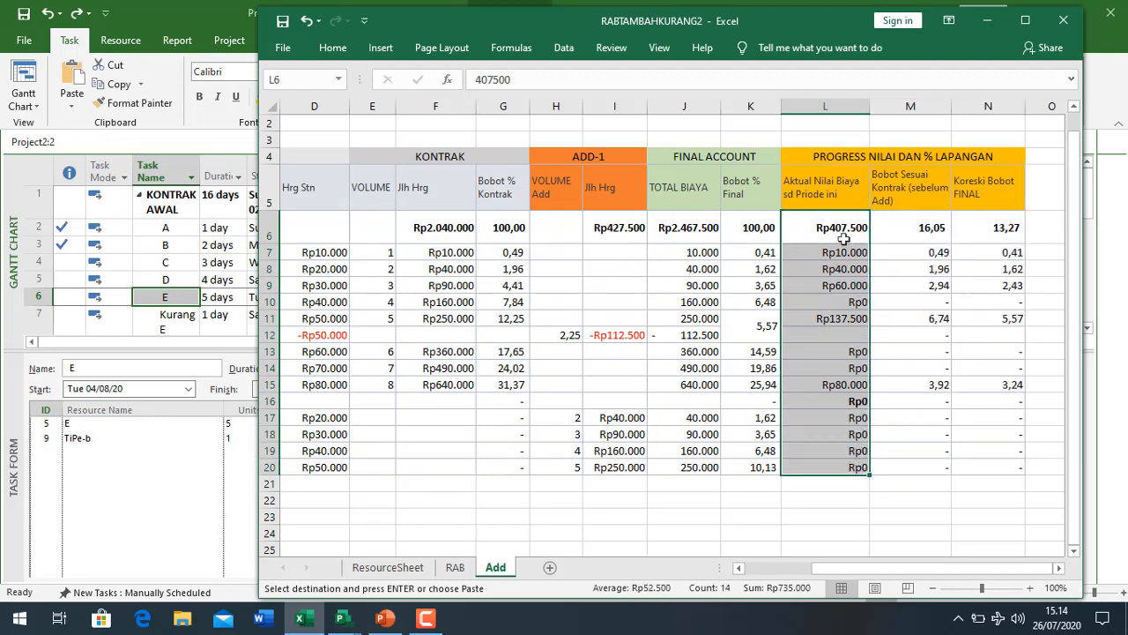
click(840, 234)
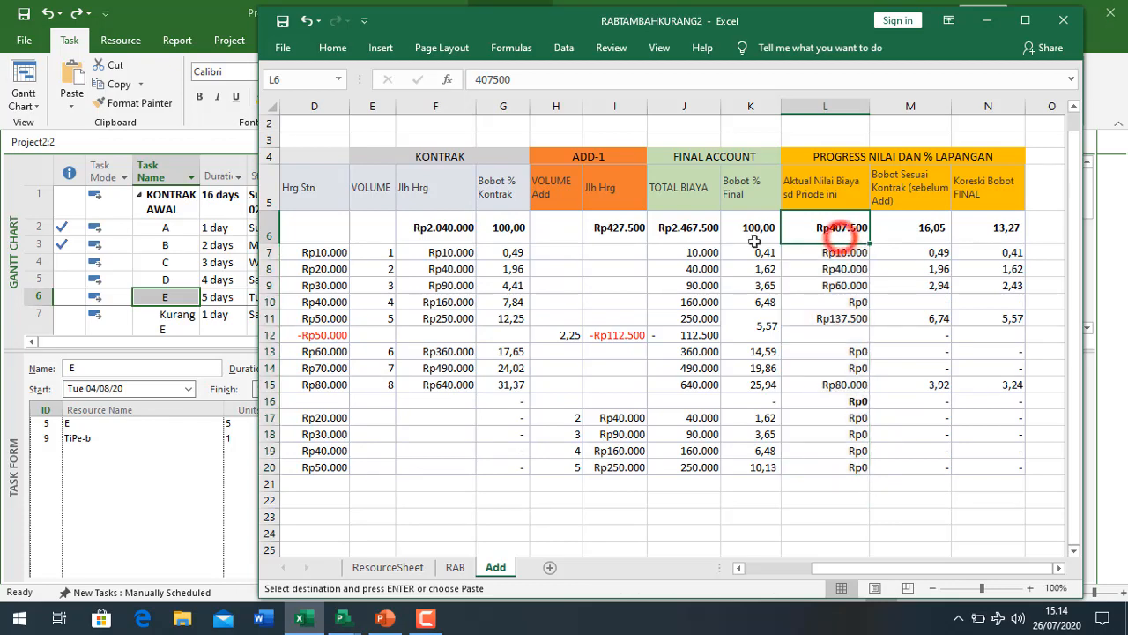
Step: Switch to the schedule in Microsoft Project, hide the Task Form and display the Addendum table with its ACWP column in view
click(204, 287)
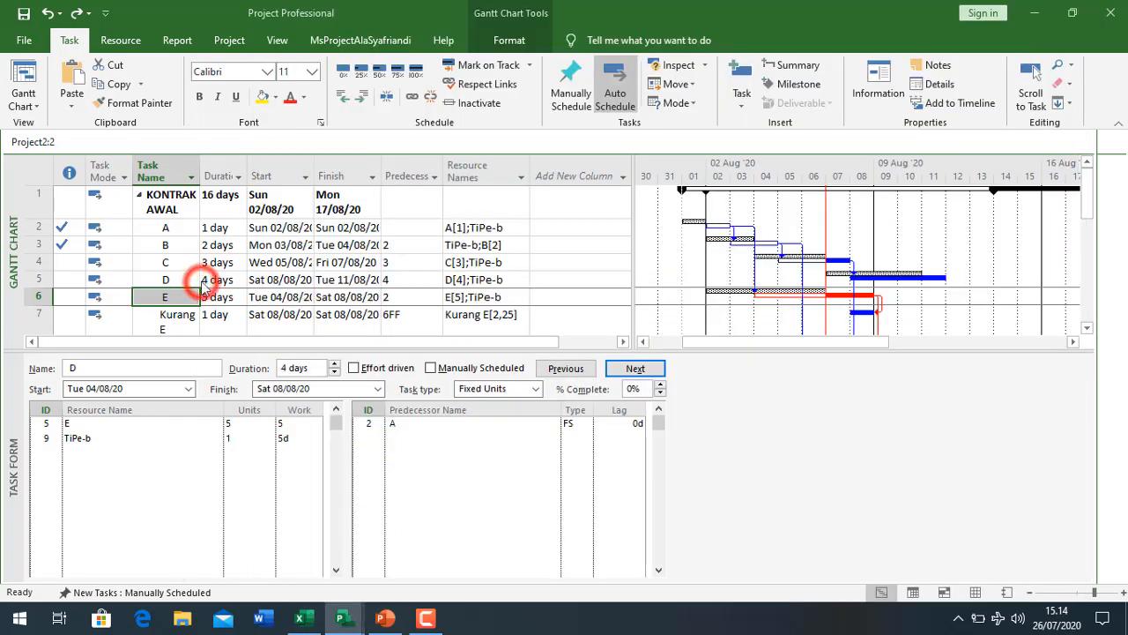
click(216, 279)
double_click(357, 350)
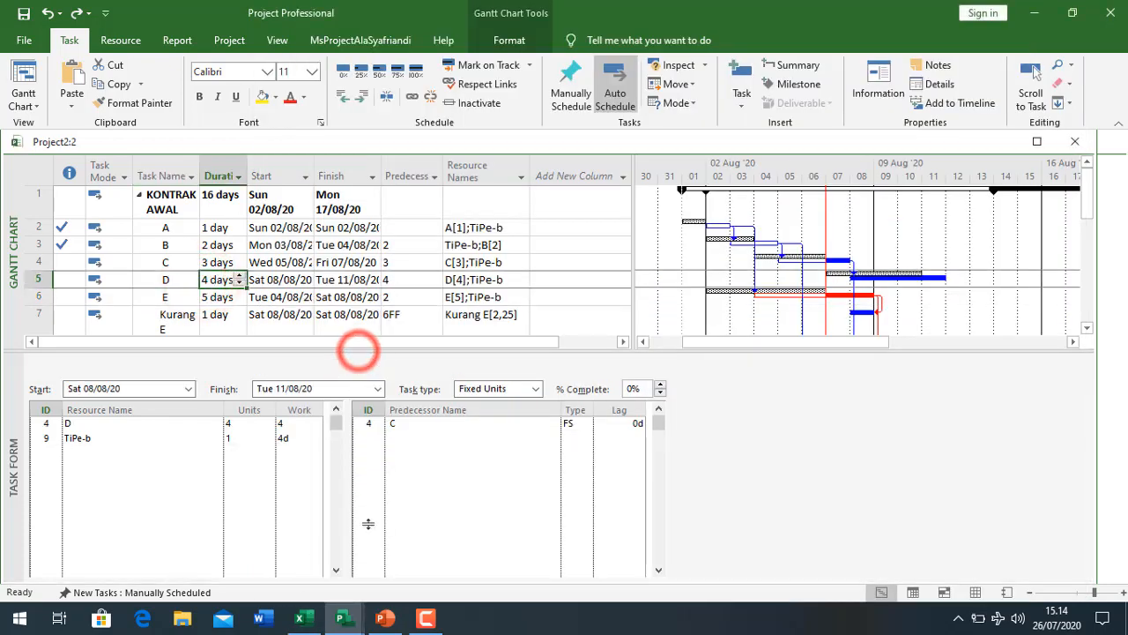
click(275, 41)
click(445, 98)
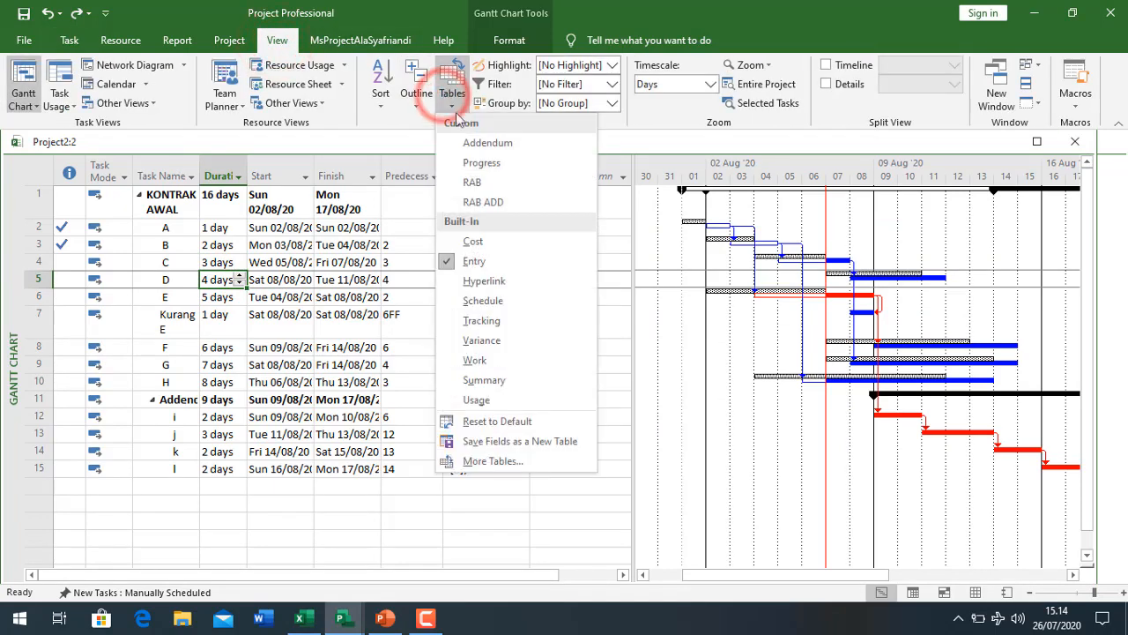
click(477, 146)
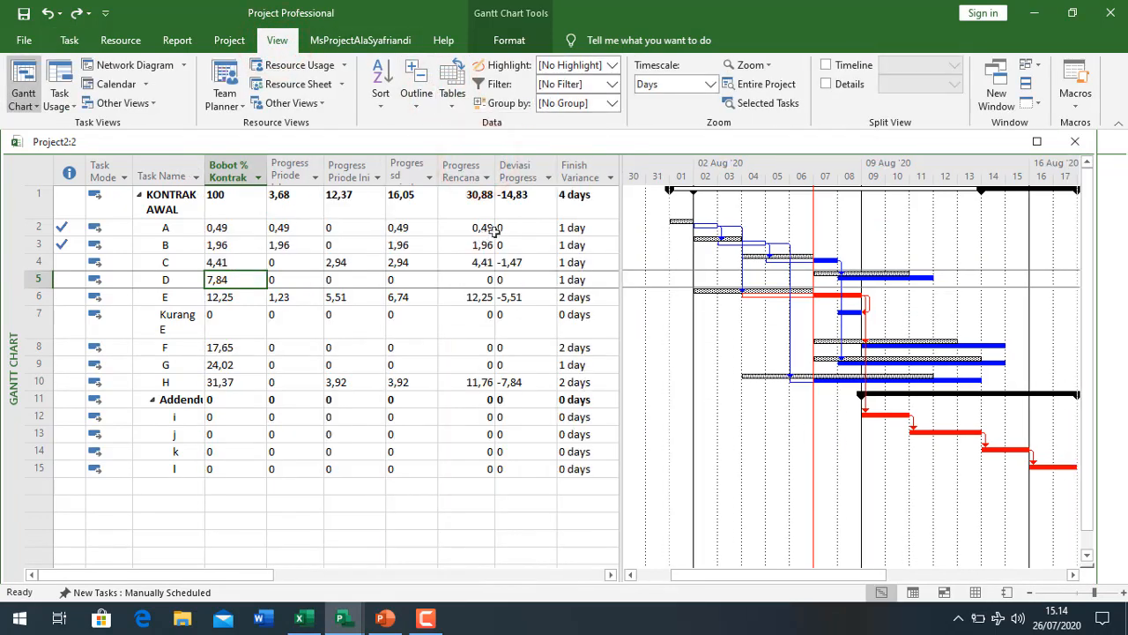
drag(620, 216, 856, 219)
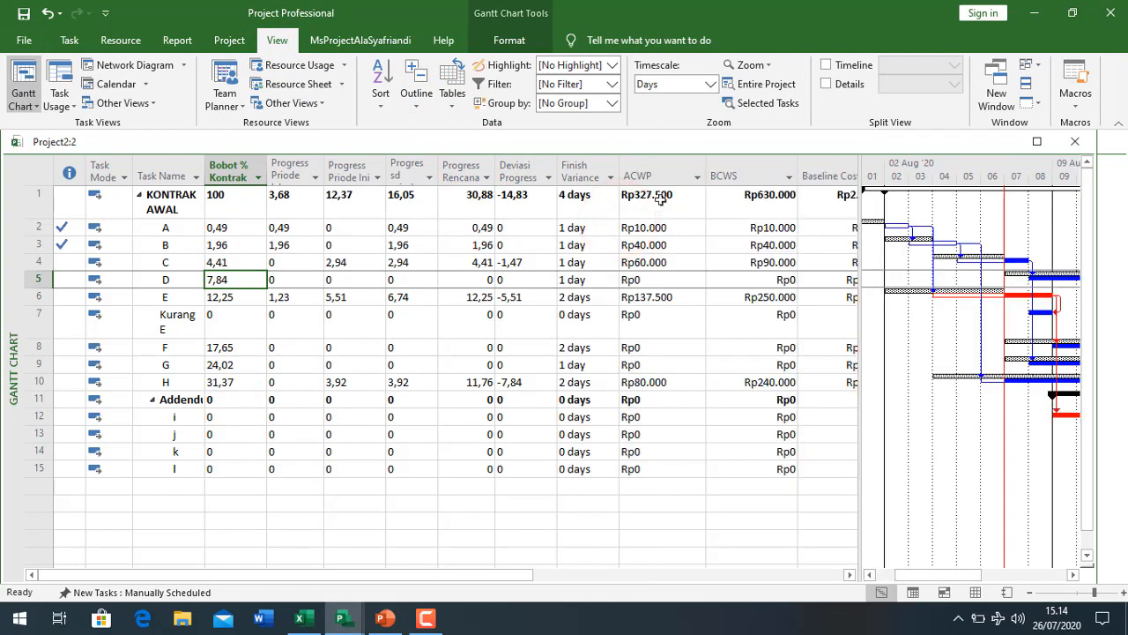
Step: Try to transfer the ACWP values from the Addendum table into cell L6 of the Add sheet in Excel
drag(660, 199, 657, 480)
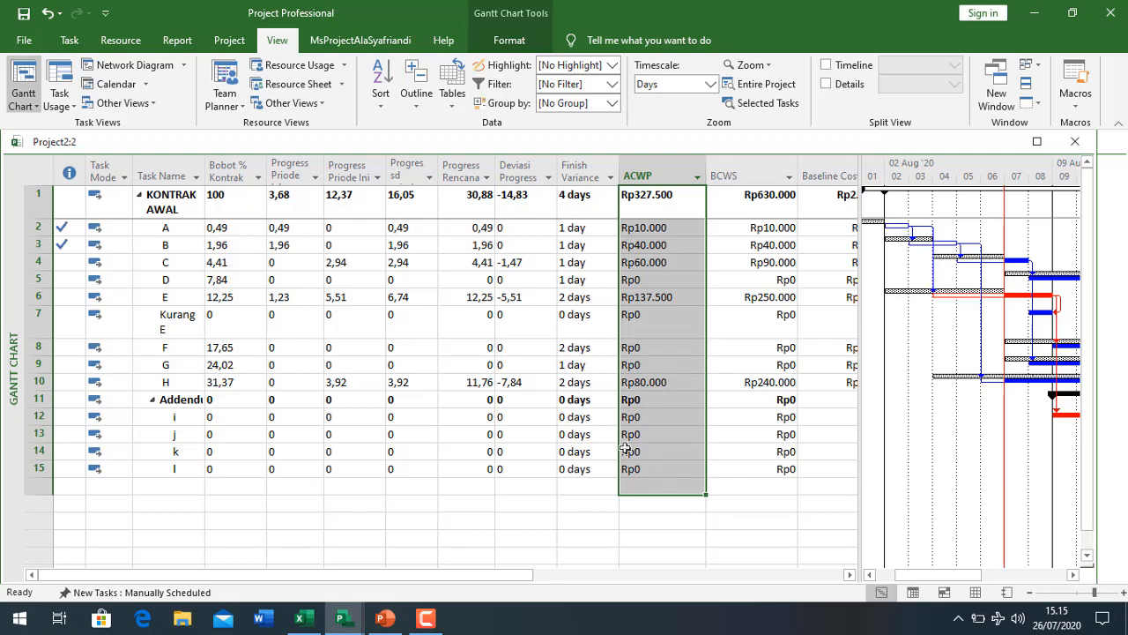
click(303, 620)
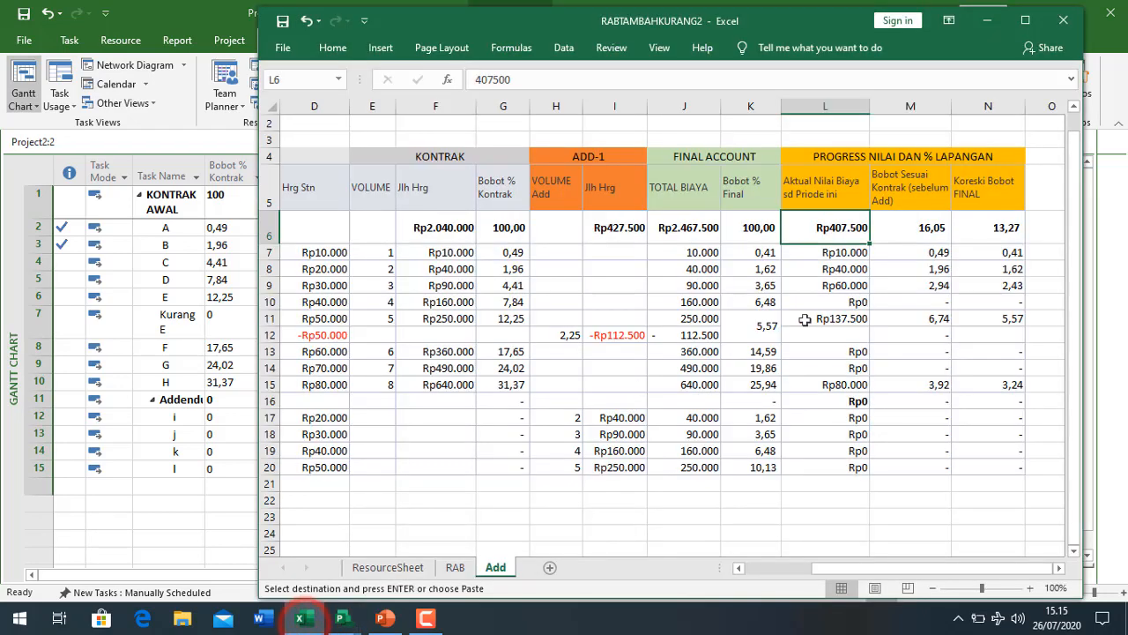
text(v)
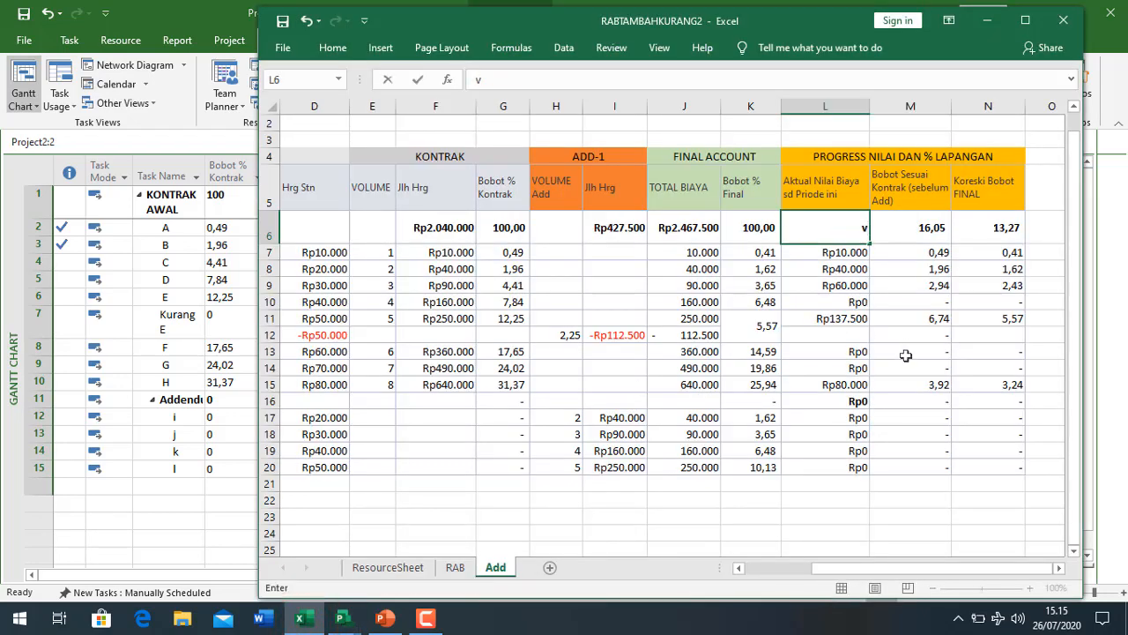
click(892, 340)
click(822, 234)
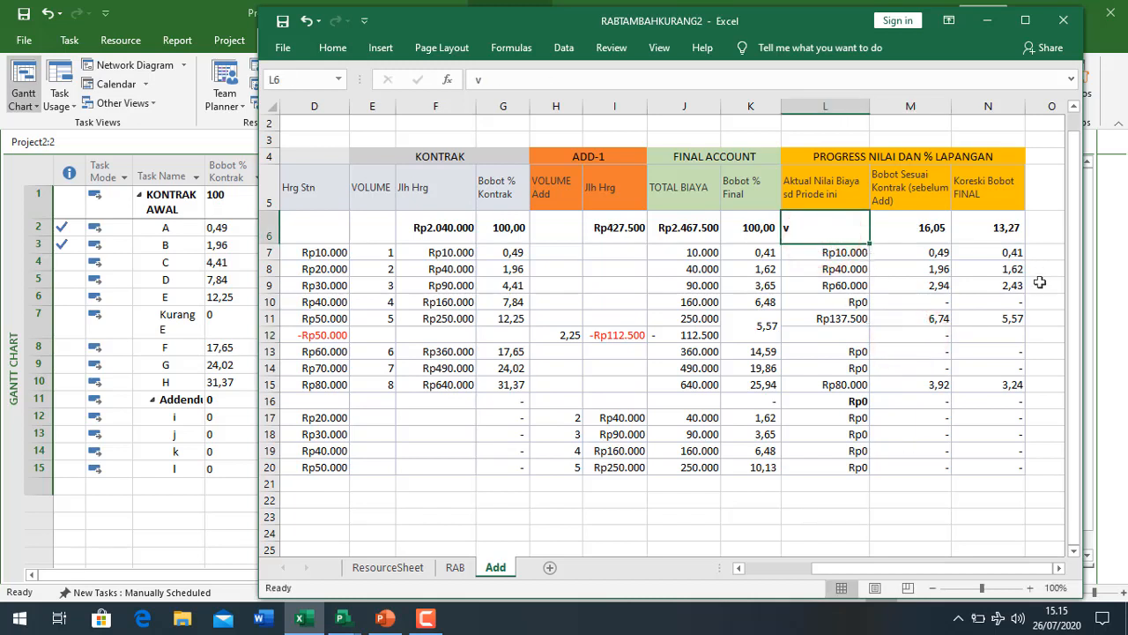
click(1040, 231)
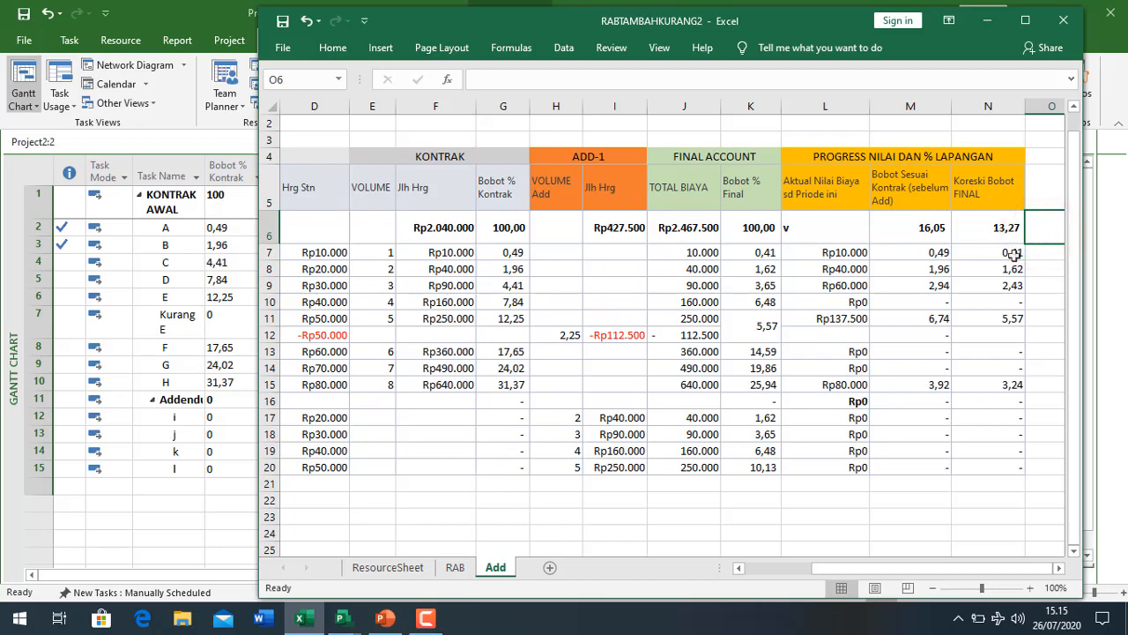
Step: Copy the ACWP values of tasks 1 to 15 in Microsoft Project and paste them into the Add sheet in Excel at L22
click(95, 349)
click(616, 315)
drag(655, 201, 670, 466)
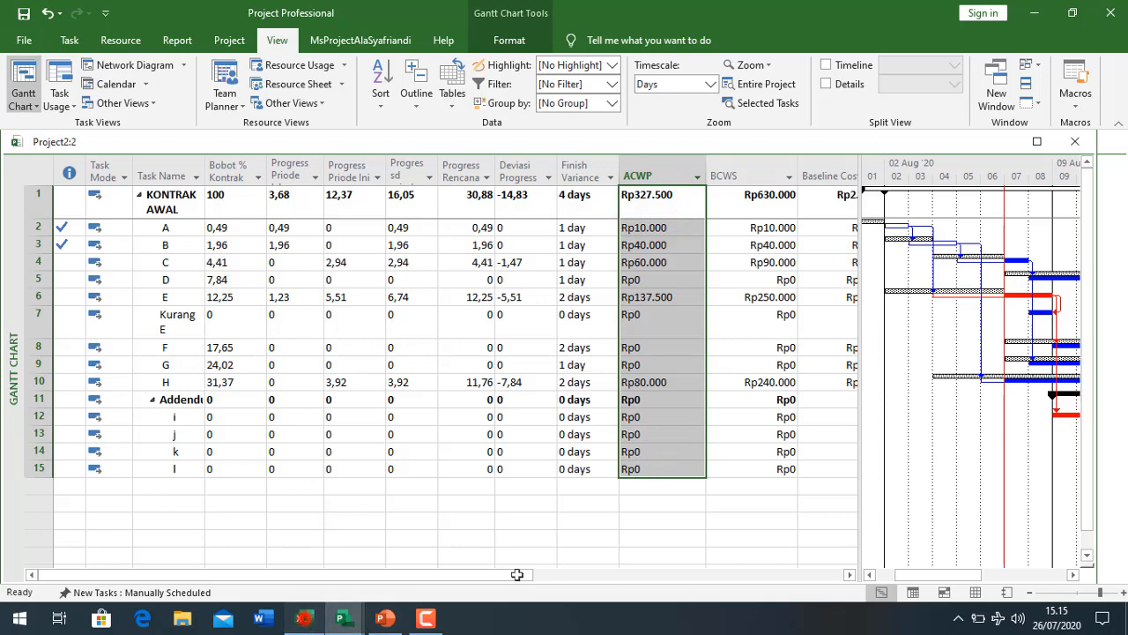
click(299, 618)
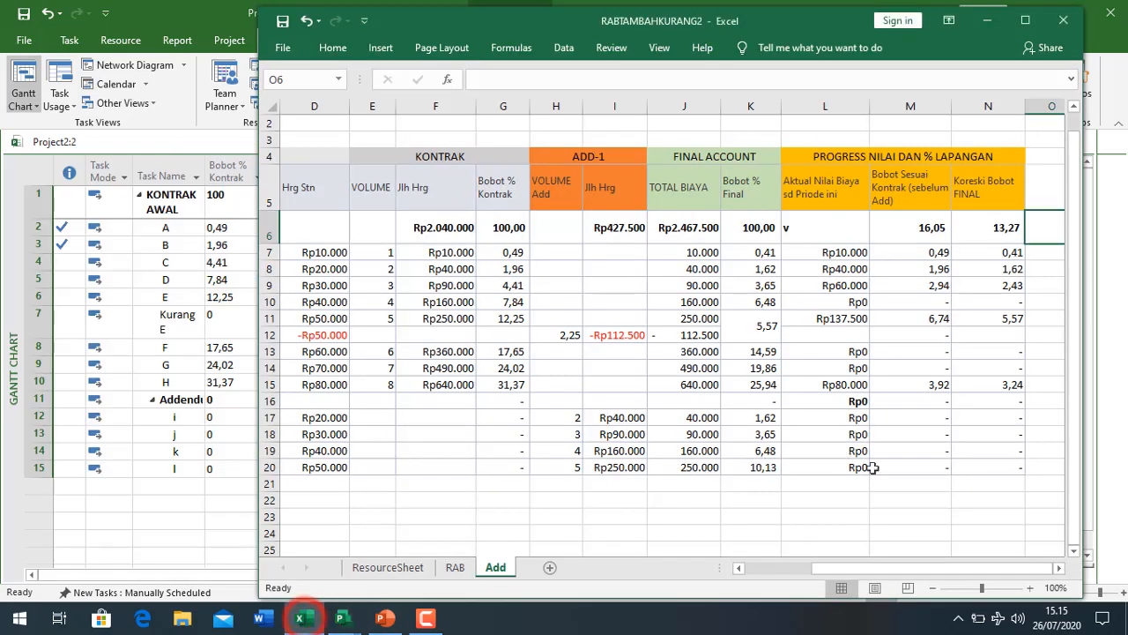
click(823, 496)
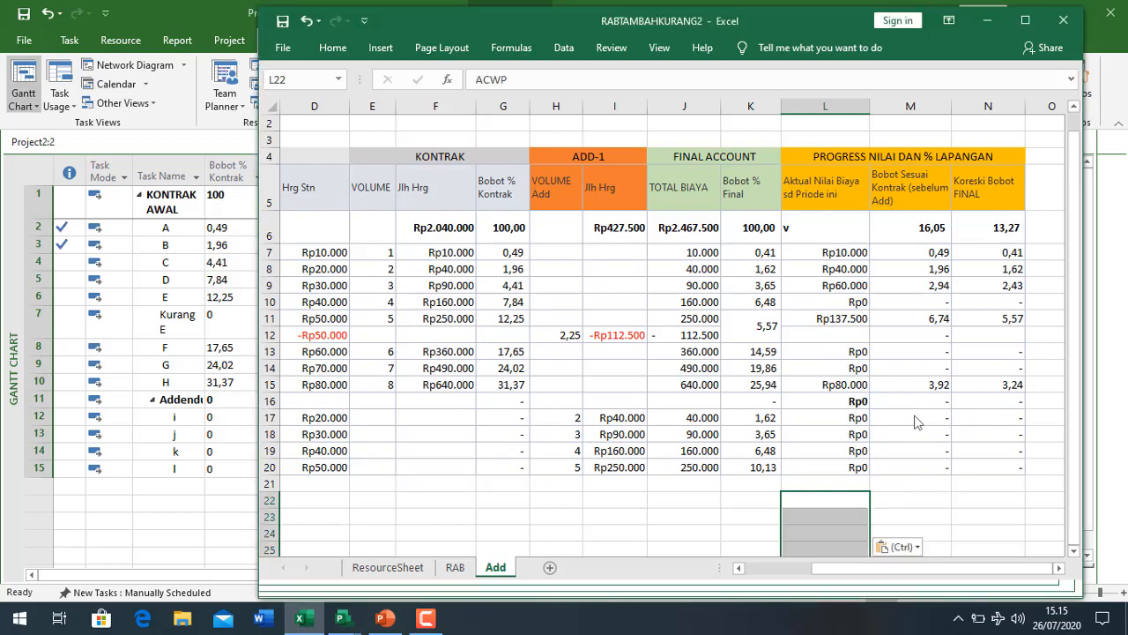
scroll(922, 434, down, 3)
scroll(922, 435, up, 2)
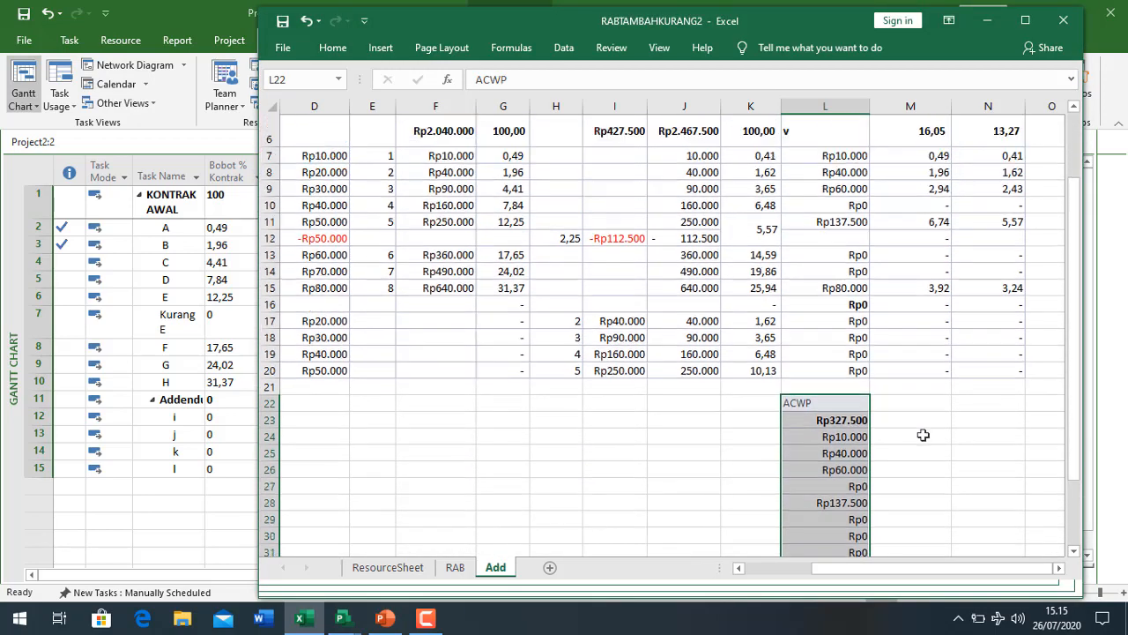
Step: Move the pasted ACWP values from L23:L37 into the Aktual Nilai Biaya sd Priode ini column at L6:L20
click(847, 469)
drag(846, 470, 855, 501)
key(ctrl+c)
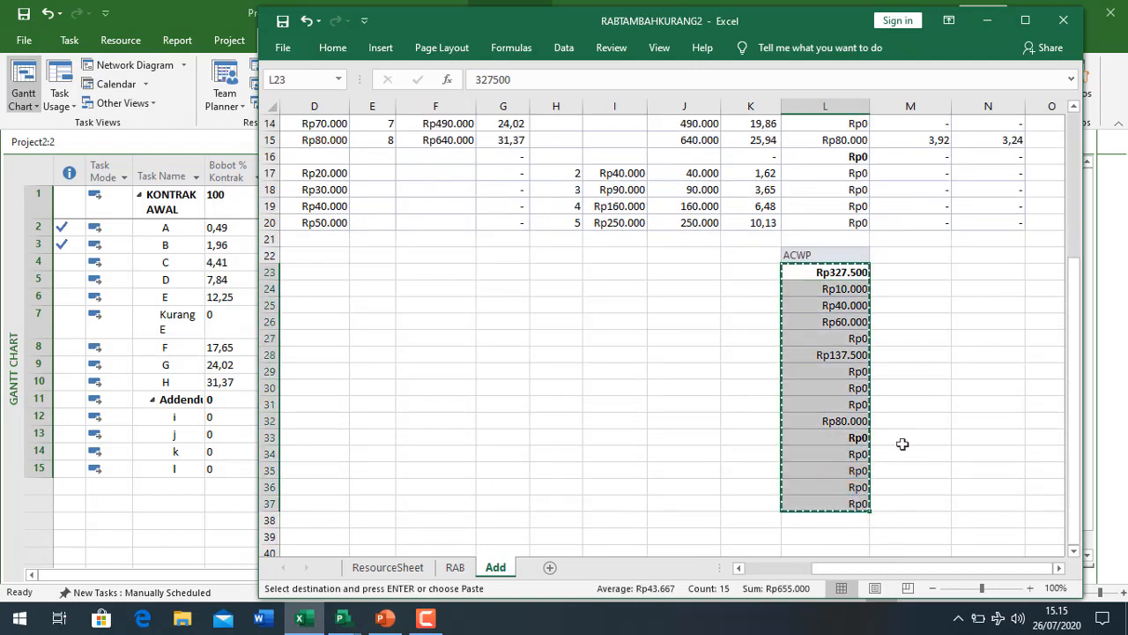
scroll(902, 443, up, 4)
click(825, 230)
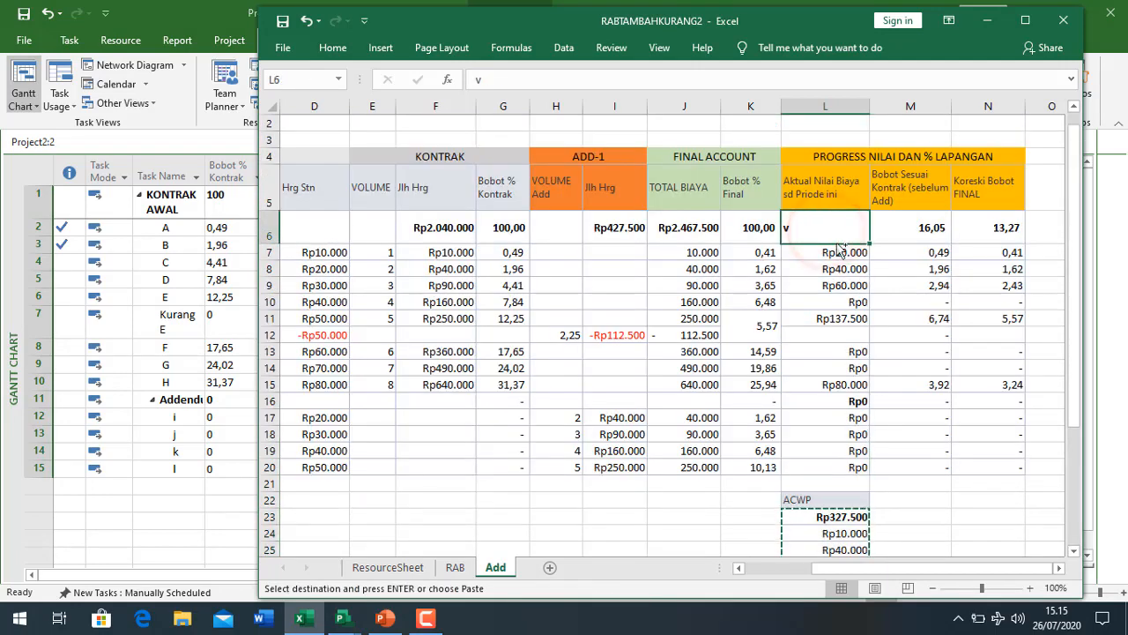
key(Return)
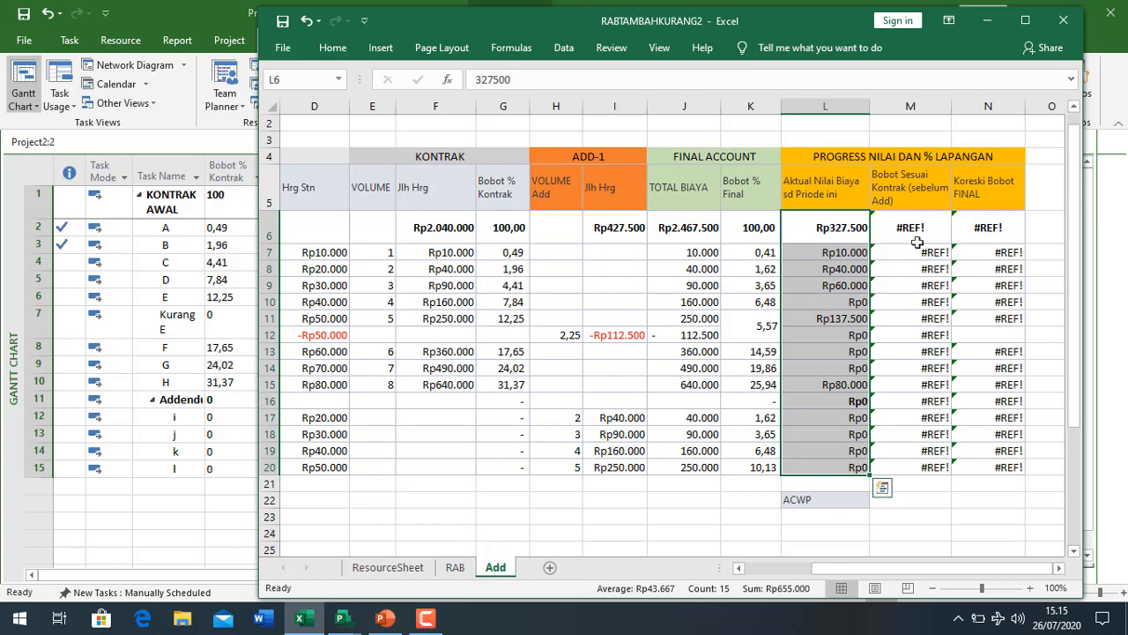
key(ctrl+q)
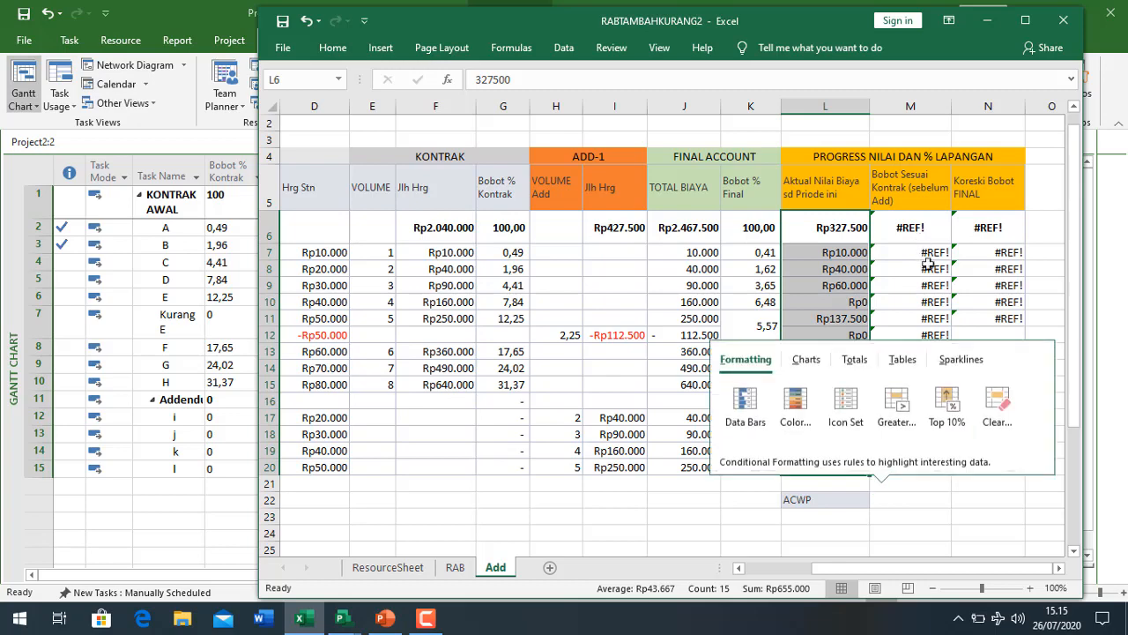
key(Escape)
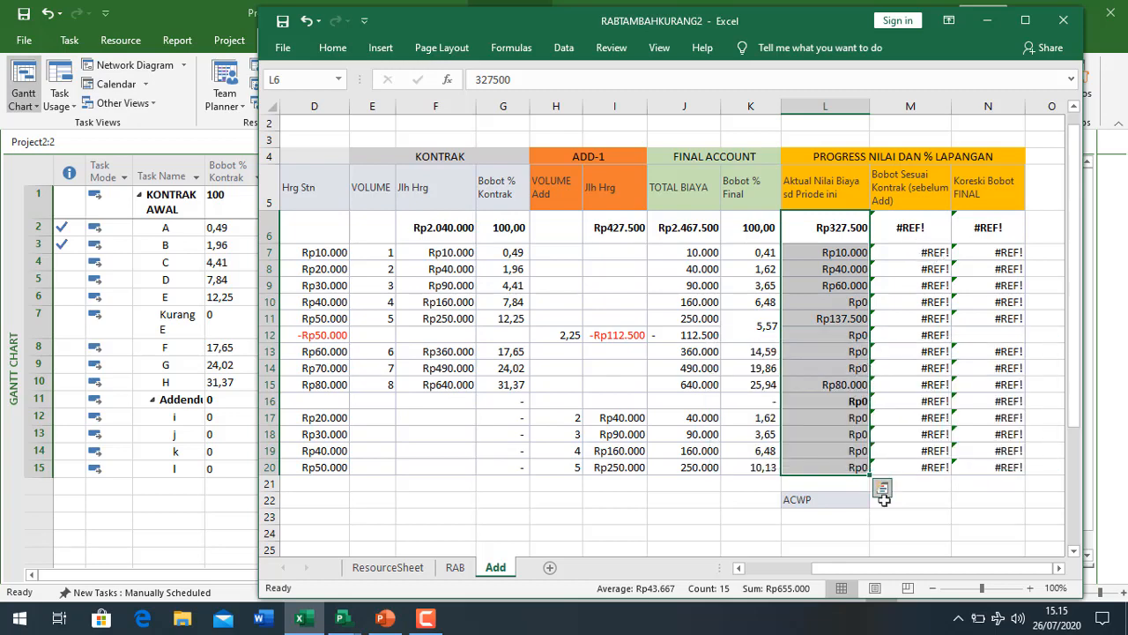
Step: Undo the last move of the ACWP values, then copy L24:L37 and insert the values into L7:L20 with Paste Special
key(ctrl+z)
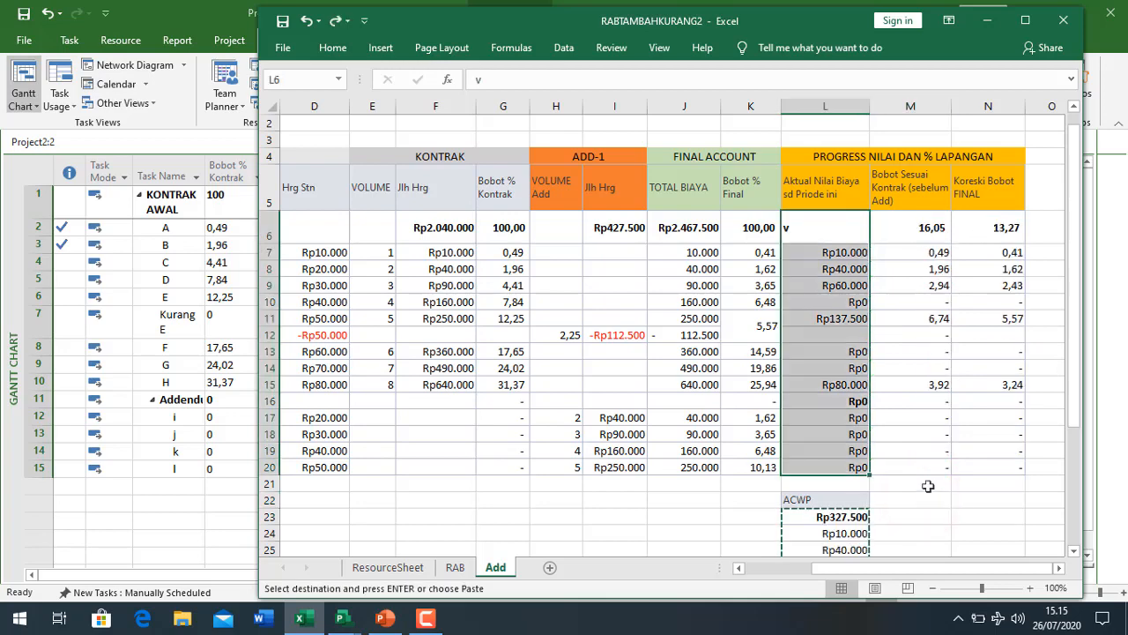
click(914, 253)
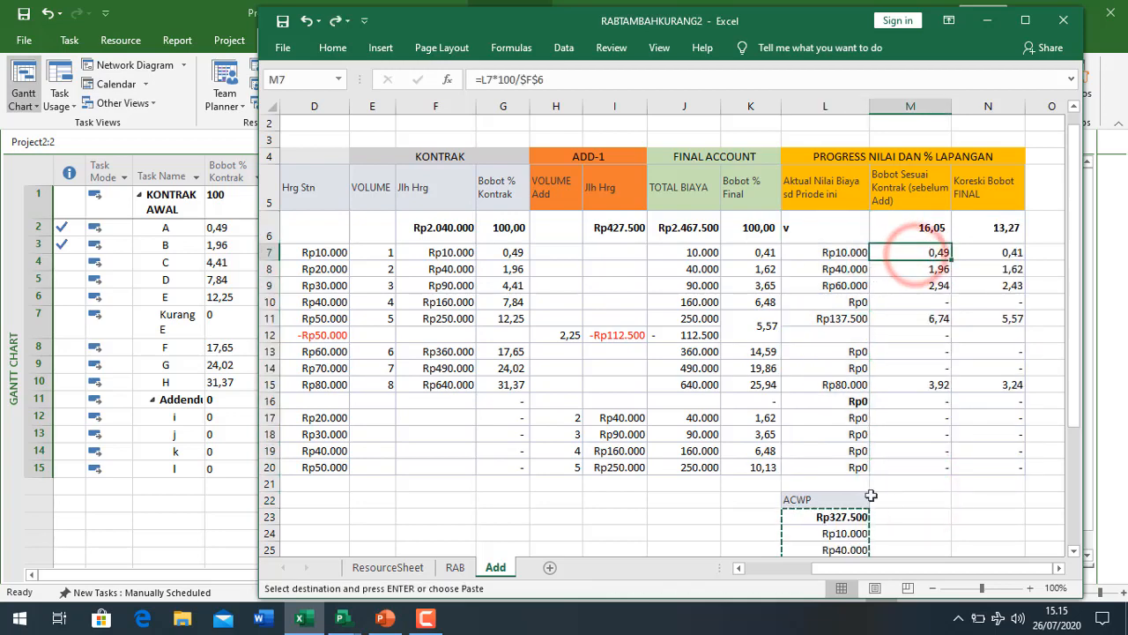
scroll(870, 483, down, 1)
click(846, 484)
scroll(846, 484, down, 3)
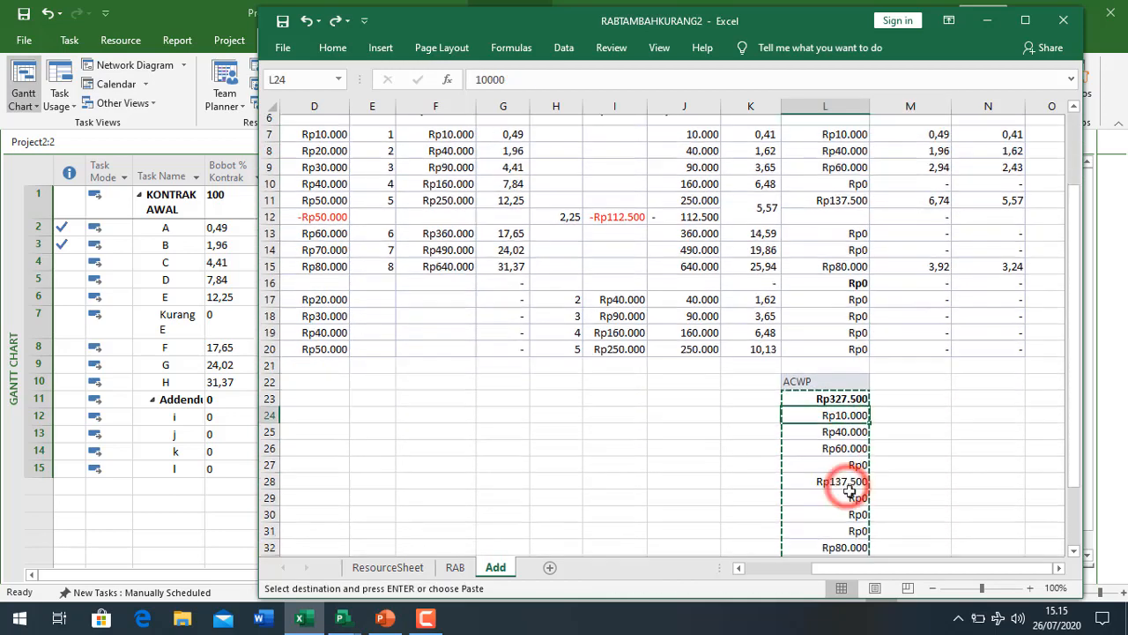
shift+click(849, 502)
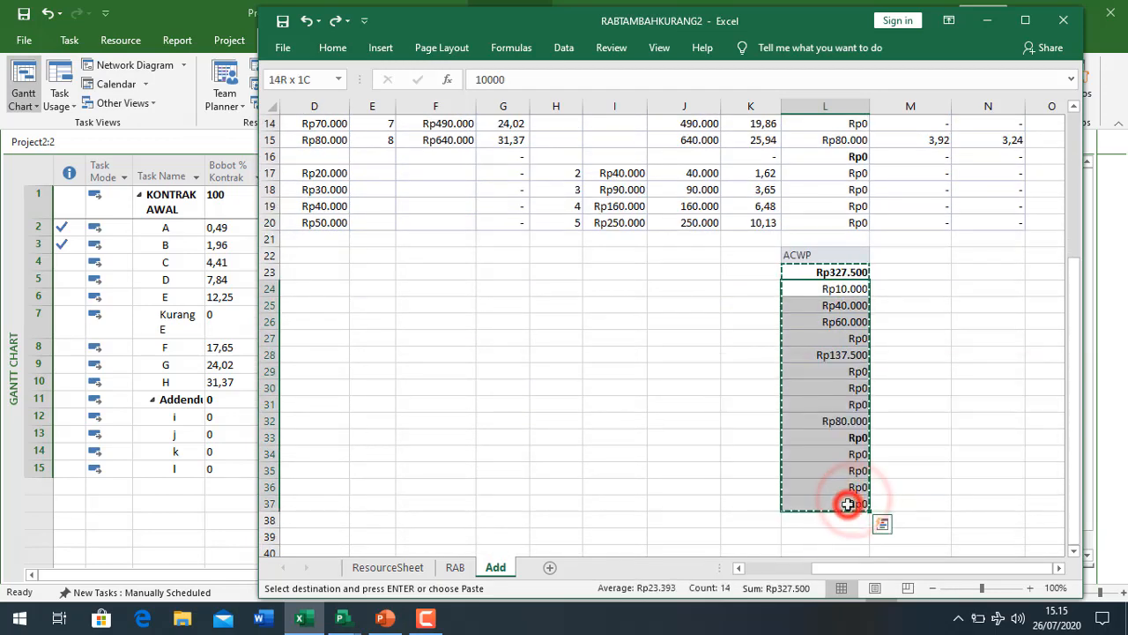
scroll(818, 352, up, 4)
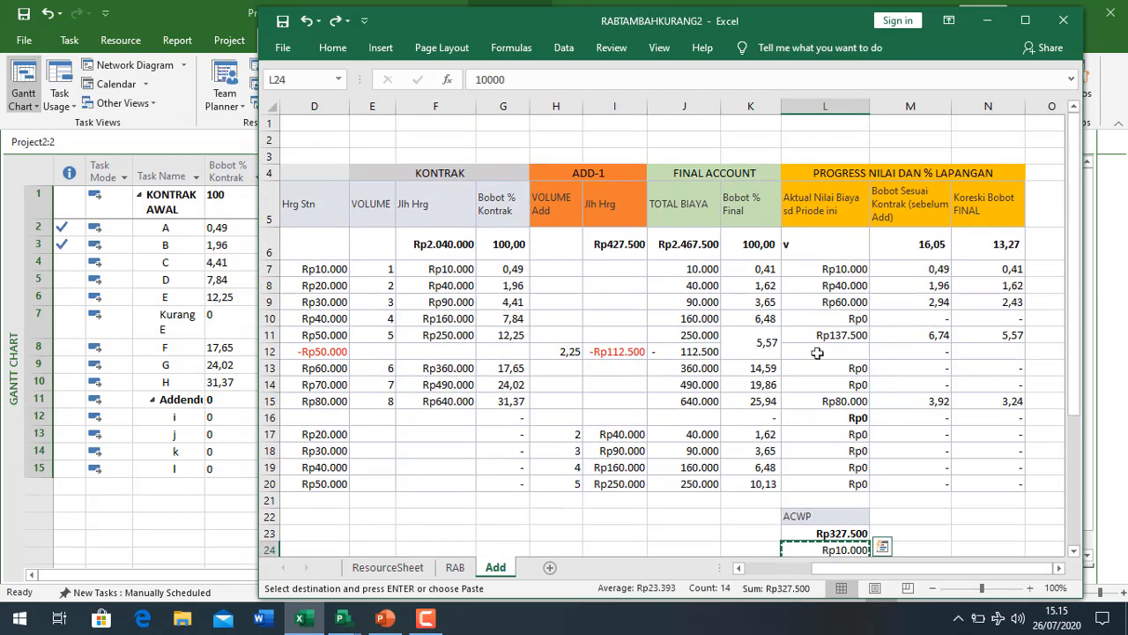
click(830, 269)
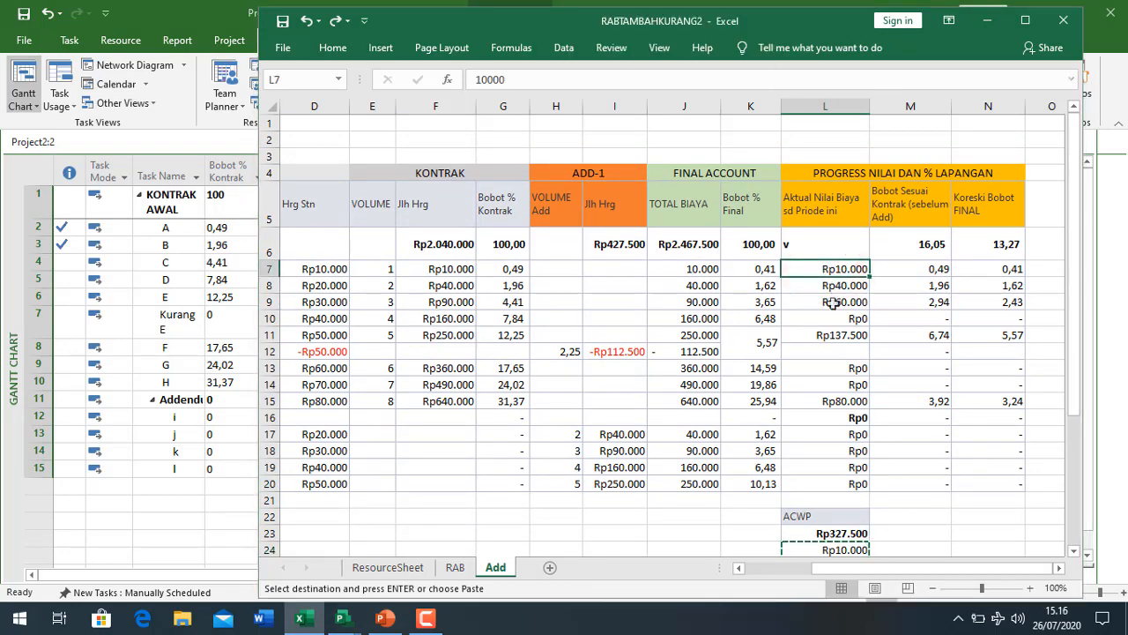
key(ctrl+alt+v)
click(763, 177)
click(942, 346)
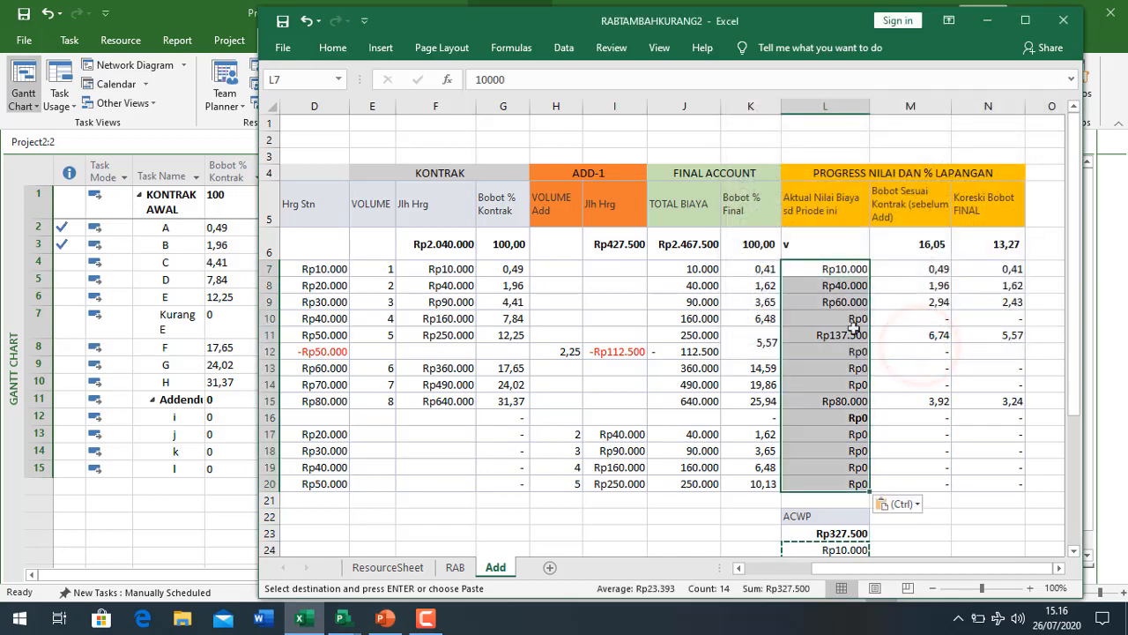
Step: Copy the SUBTOTAL formula from the TOTAL BIAYA total in J6 into L6 of the Aktual Nilai Biaya column
click(695, 248)
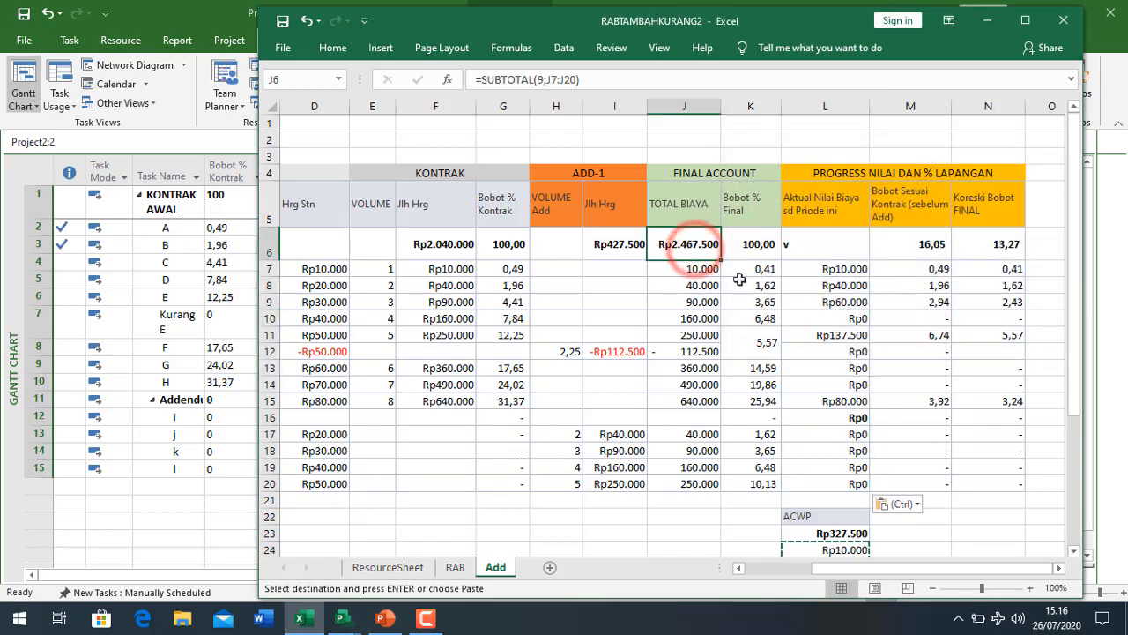
key(ctrl+c)
click(807, 245)
key(ctrl+v)
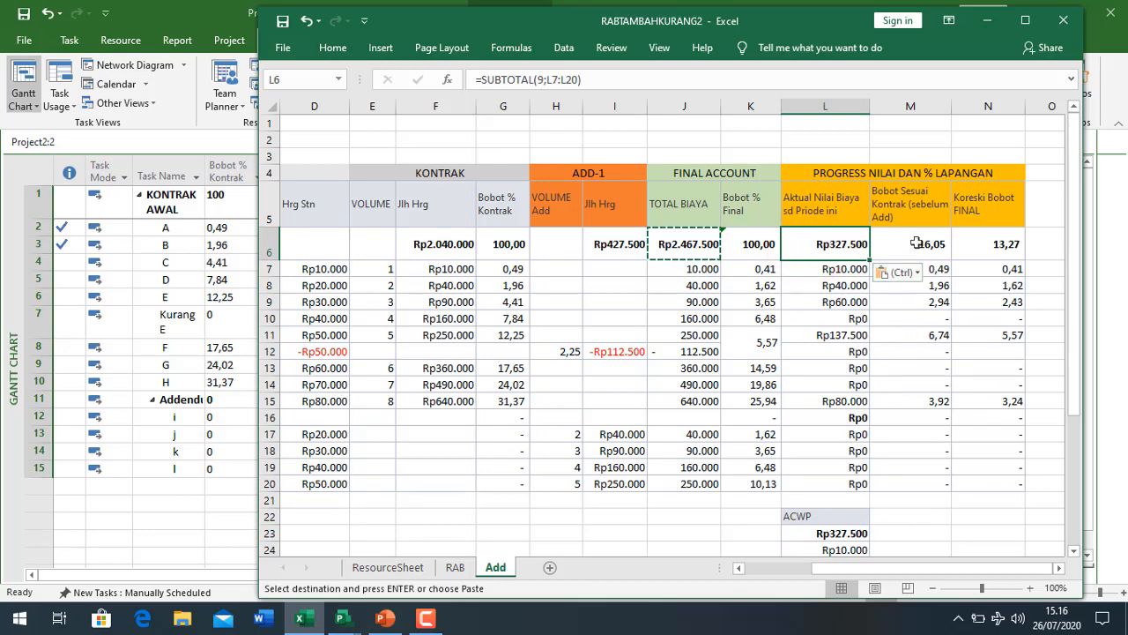
Step: Clear the temporary ACWP list in L22:L37 by pasting the empty cell K22 over it
scroll(849, 481, down, 2)
click(750, 373)
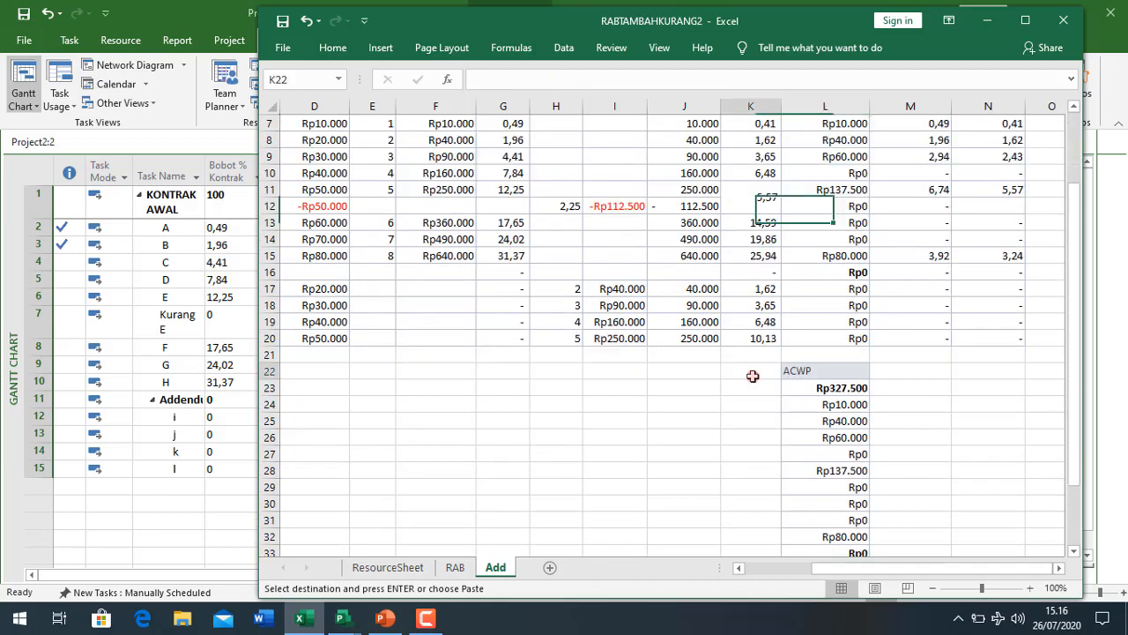
key(ctrl+c)
click(853, 372)
scroll(879, 499, down, 4)
scroll(869, 432, down, 1)
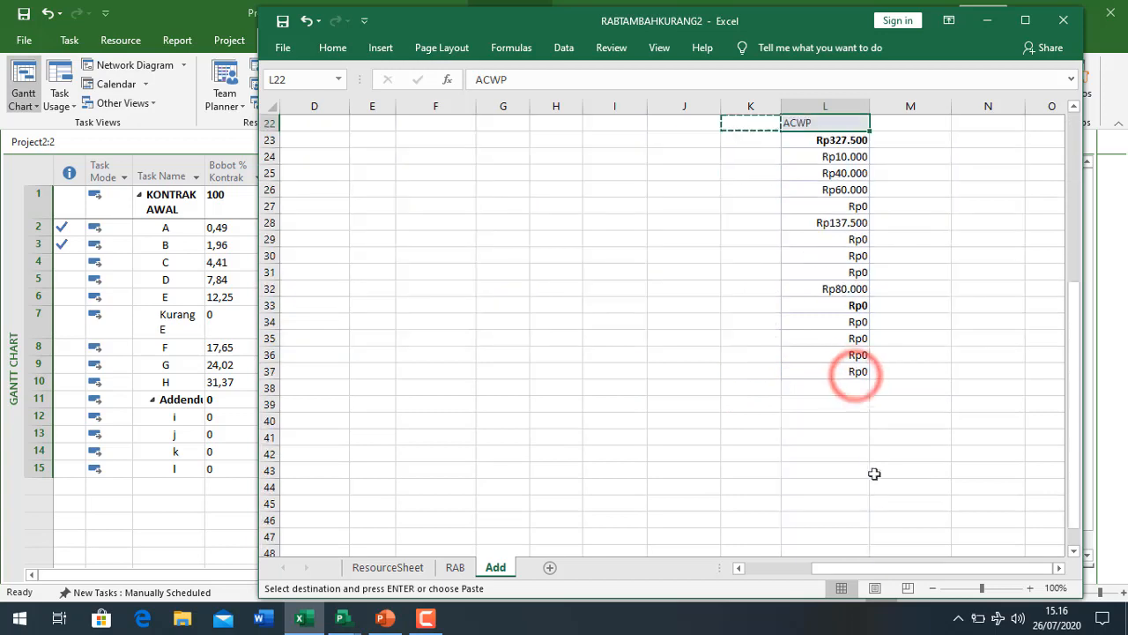
shift+click(856, 366)
key(ctrl+v)
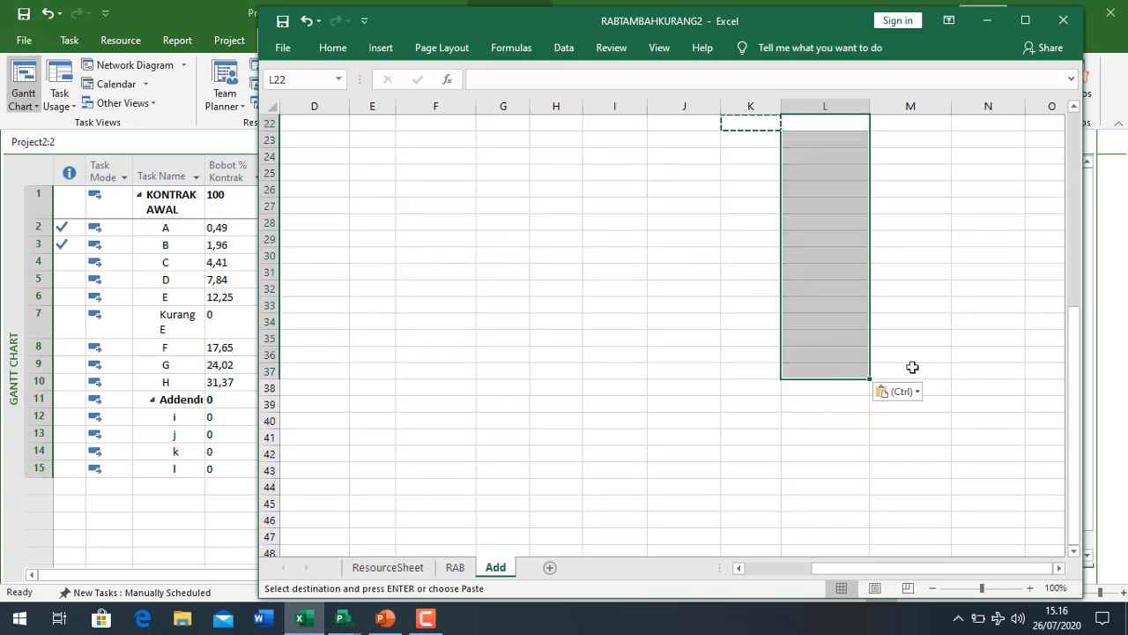
Step: Compare the contract weights in M6:M20 with the cumulative progress column in Microsoft Project, then restore down the Project window to return to Excel
scroll(911, 363, up, 7)
click(833, 254)
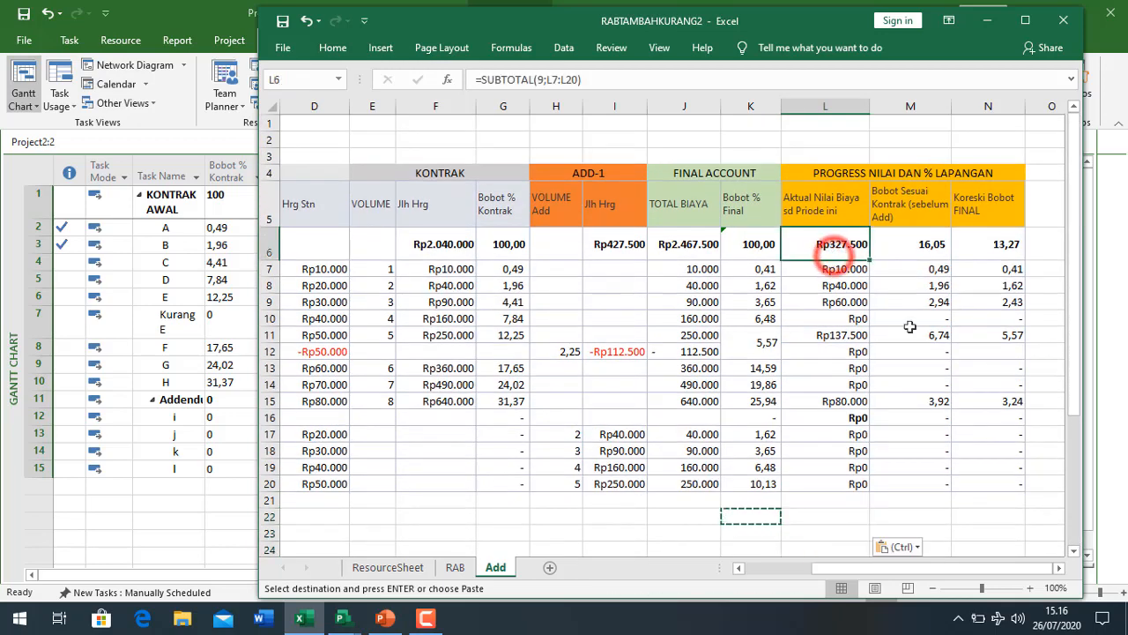
click(920, 270)
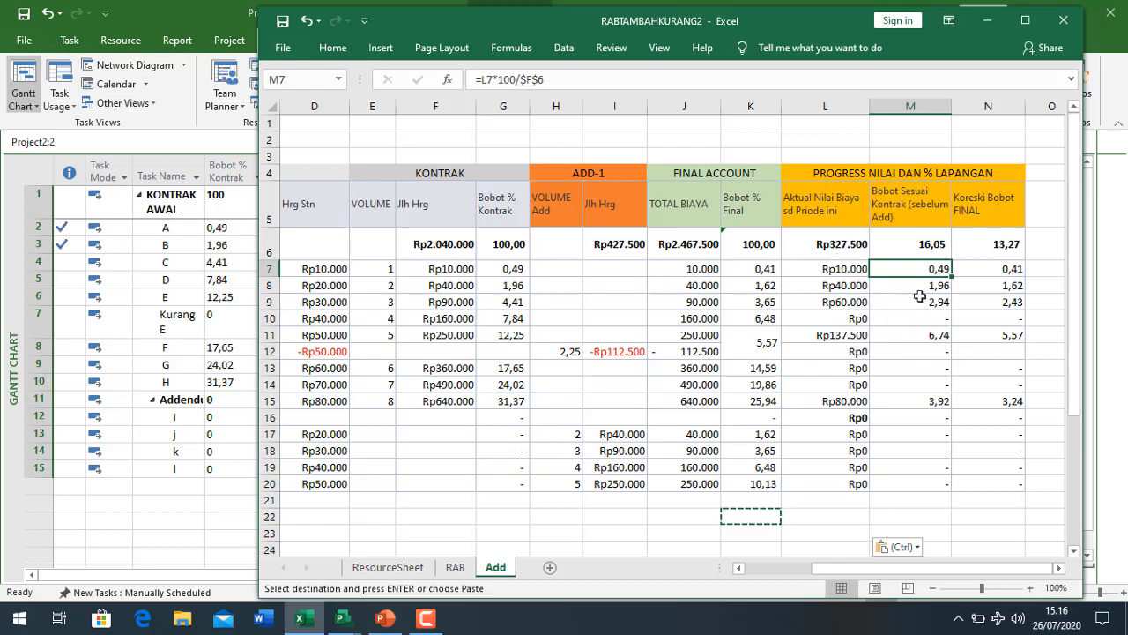
drag(928, 249, 945, 490)
click(227, 263)
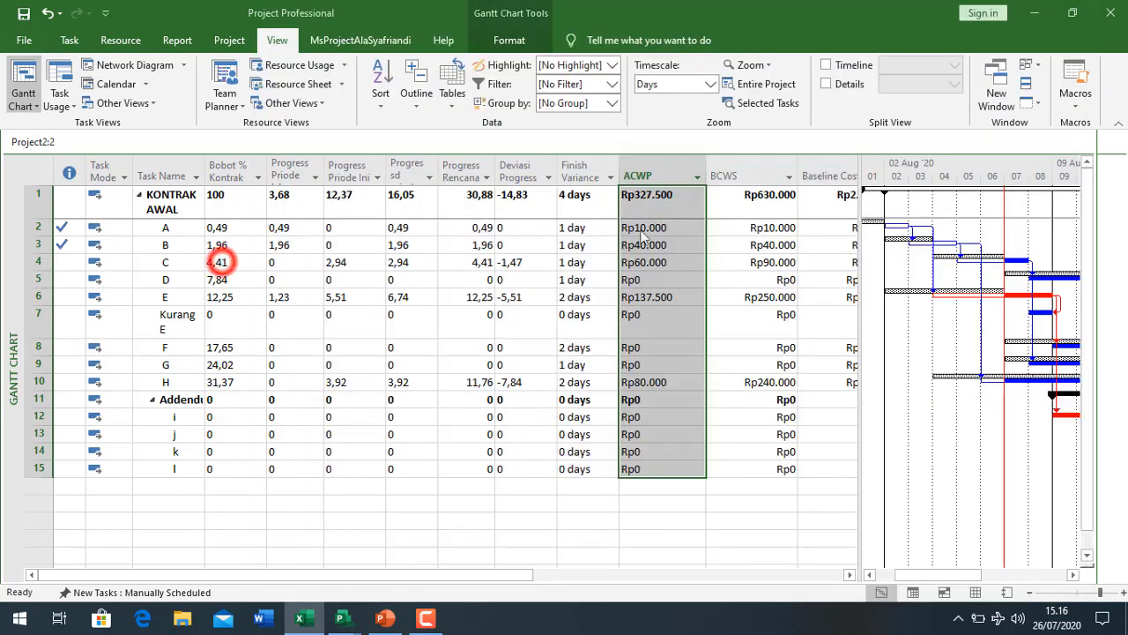
drag(410, 202, 432, 460)
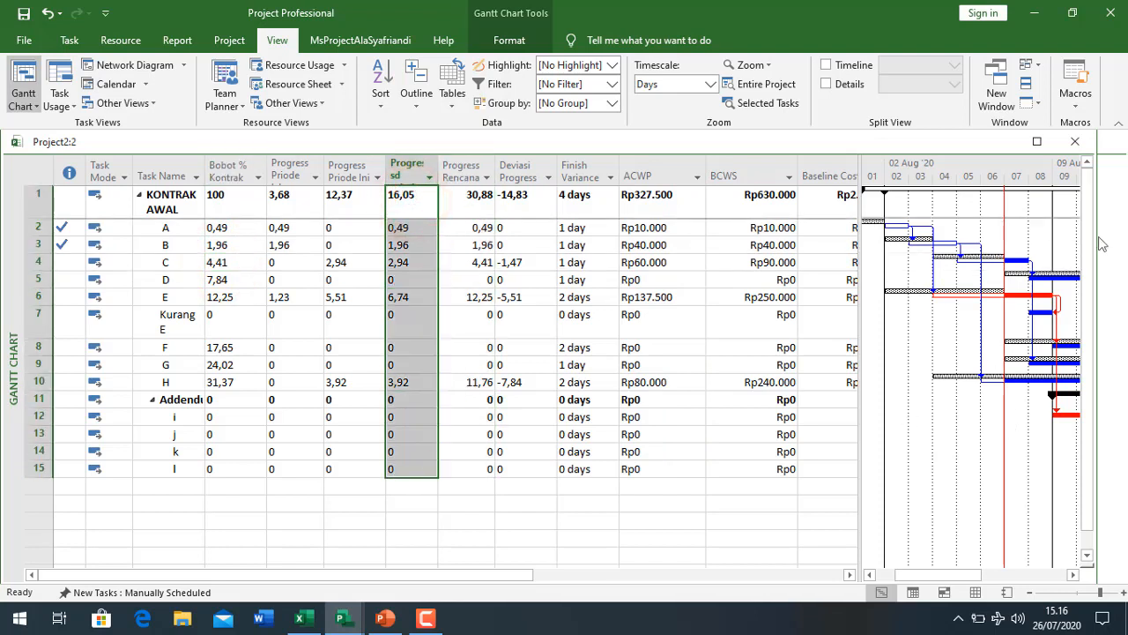
drag(1095, 241, 906, 242)
click(1072, 12)
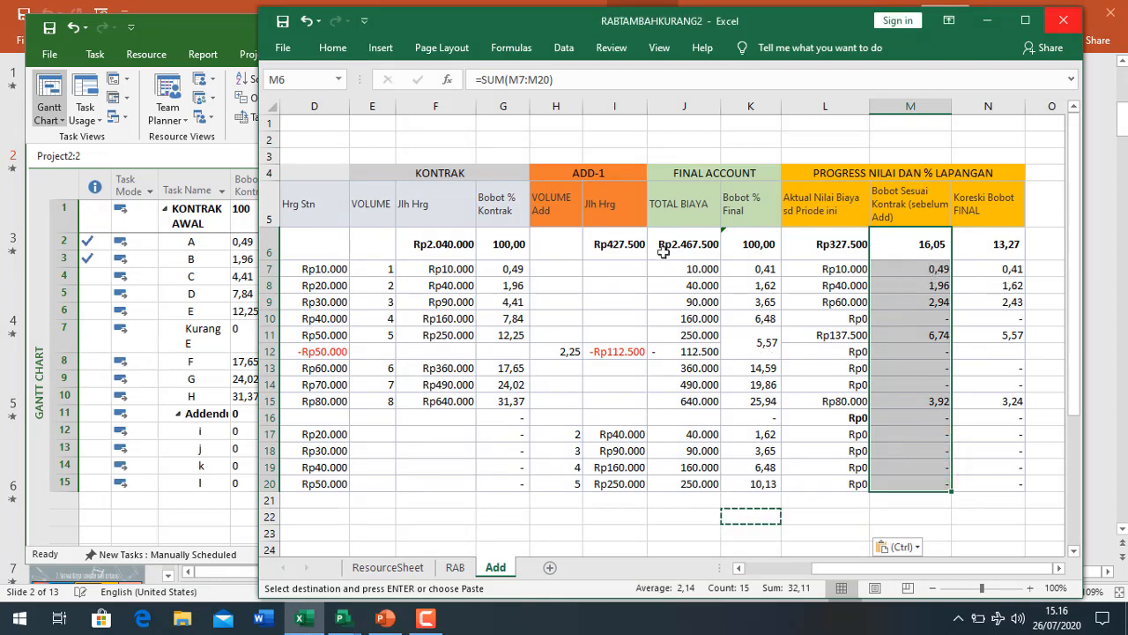
Step: Examine the TOTAL BIAYA and progress weight columns and inspect which totals the formulas in M7 and N7 divide by
drag(699, 247, 684, 483)
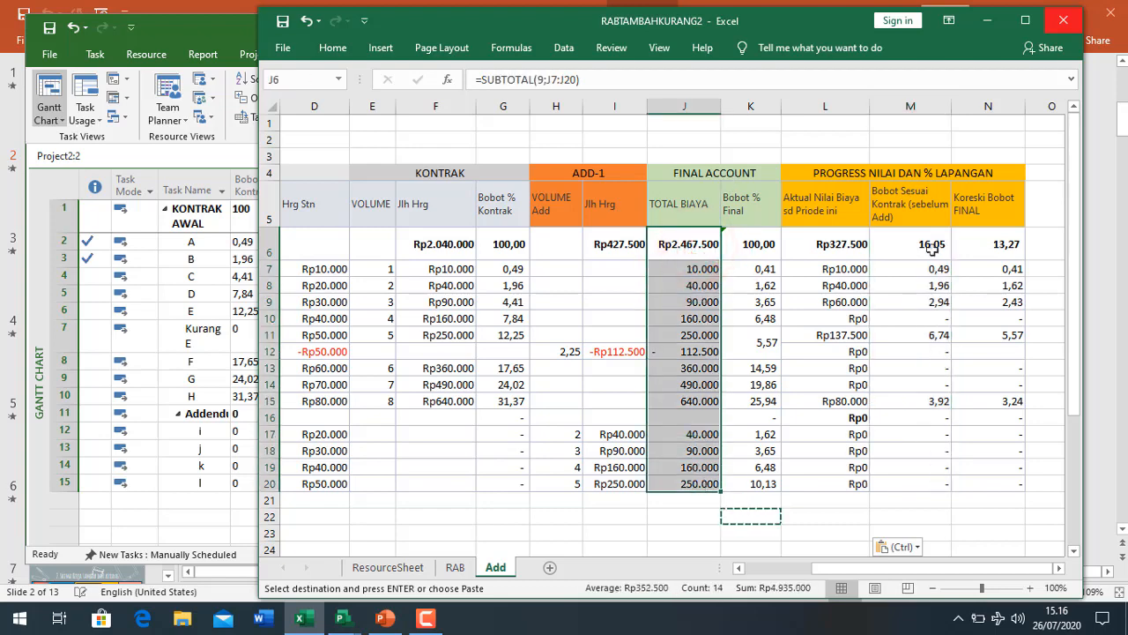
drag(932, 248, 940, 500)
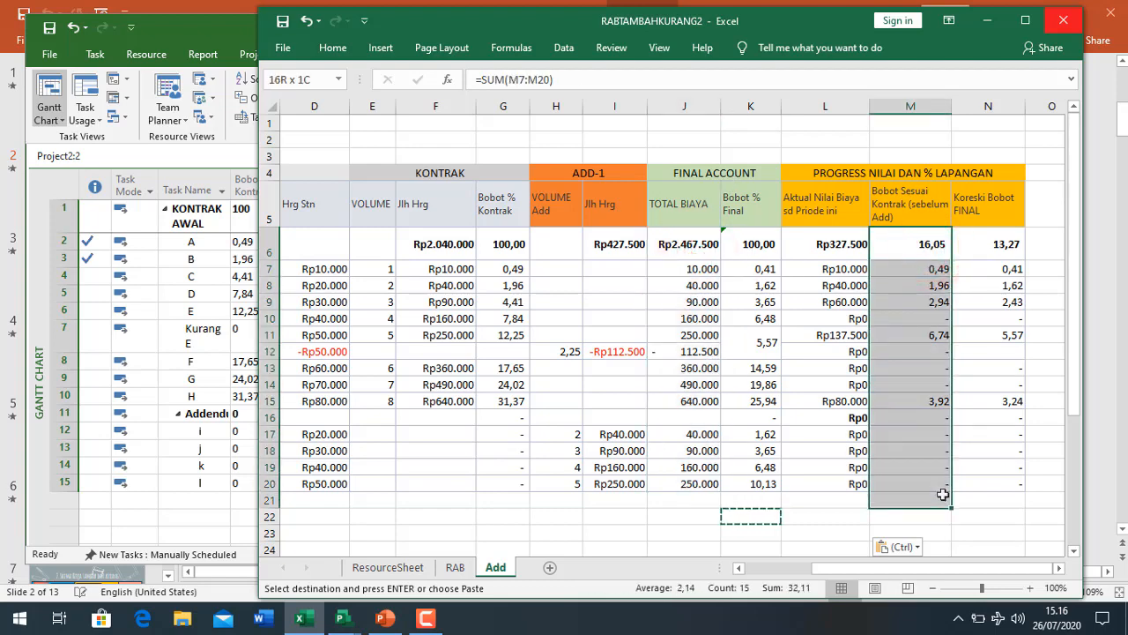
drag(993, 244, 1004, 504)
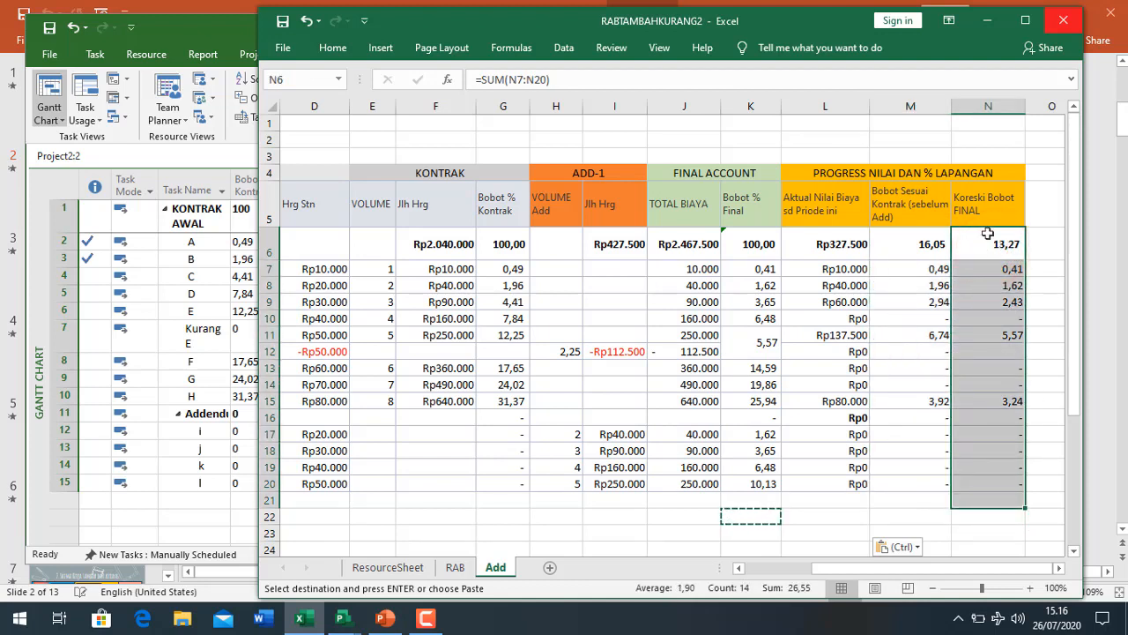
click(999, 270)
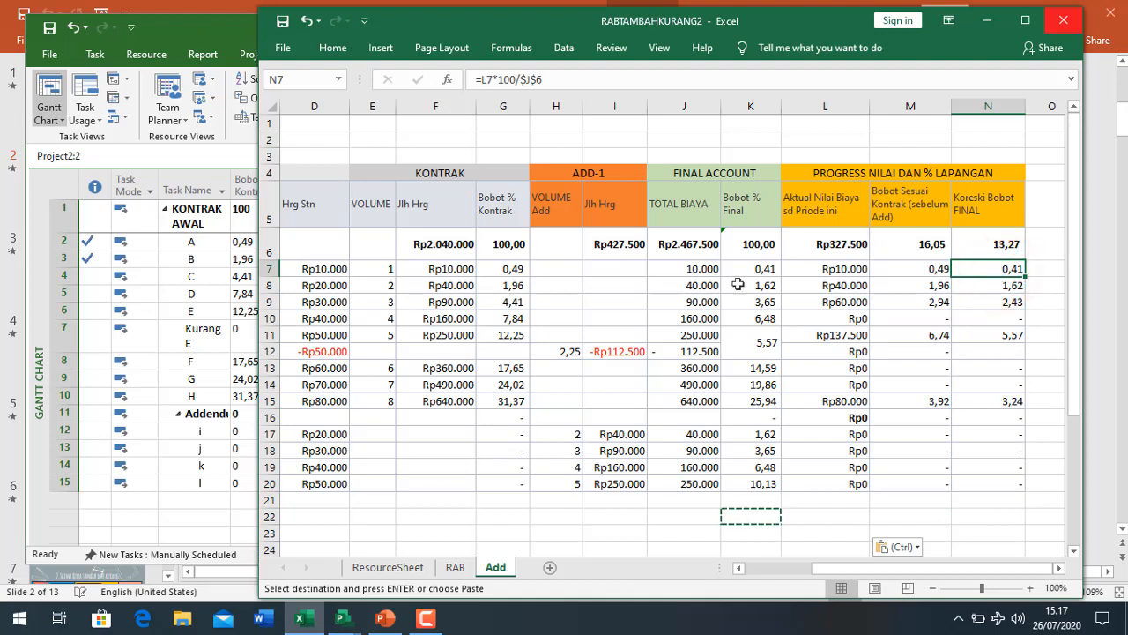
click(929, 270)
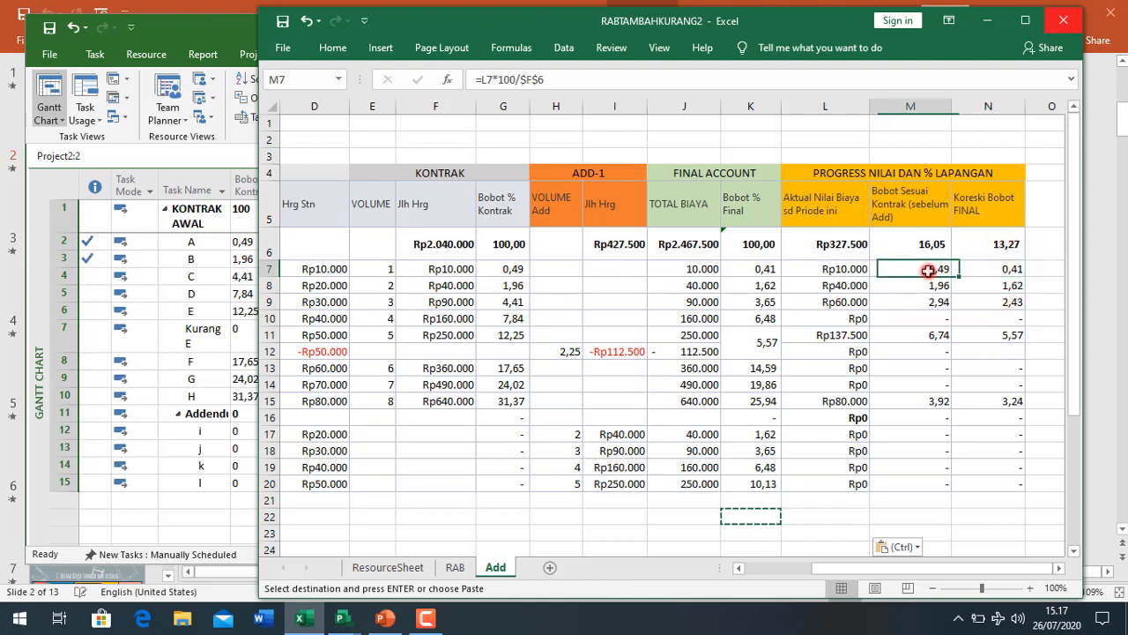
key(F2)
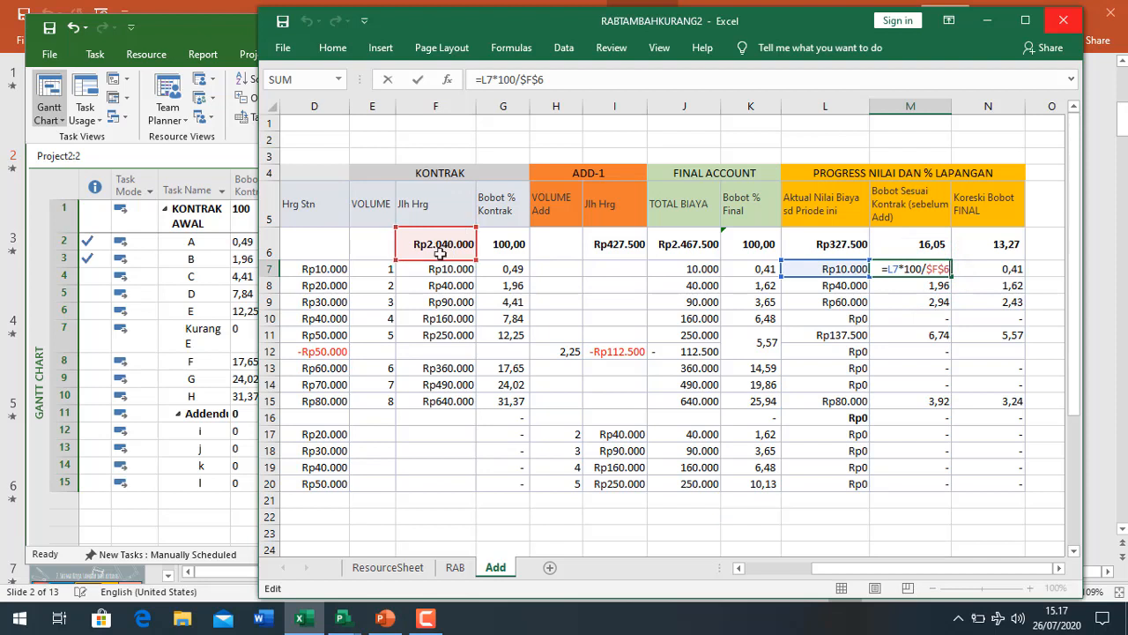
click(1009, 270)
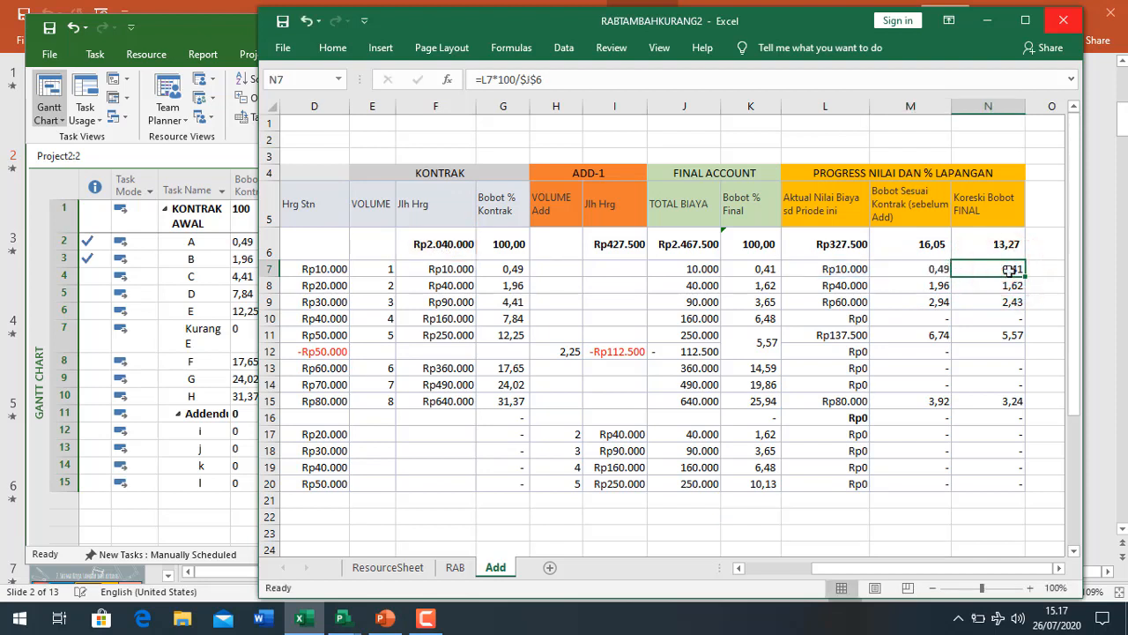
key(F2)
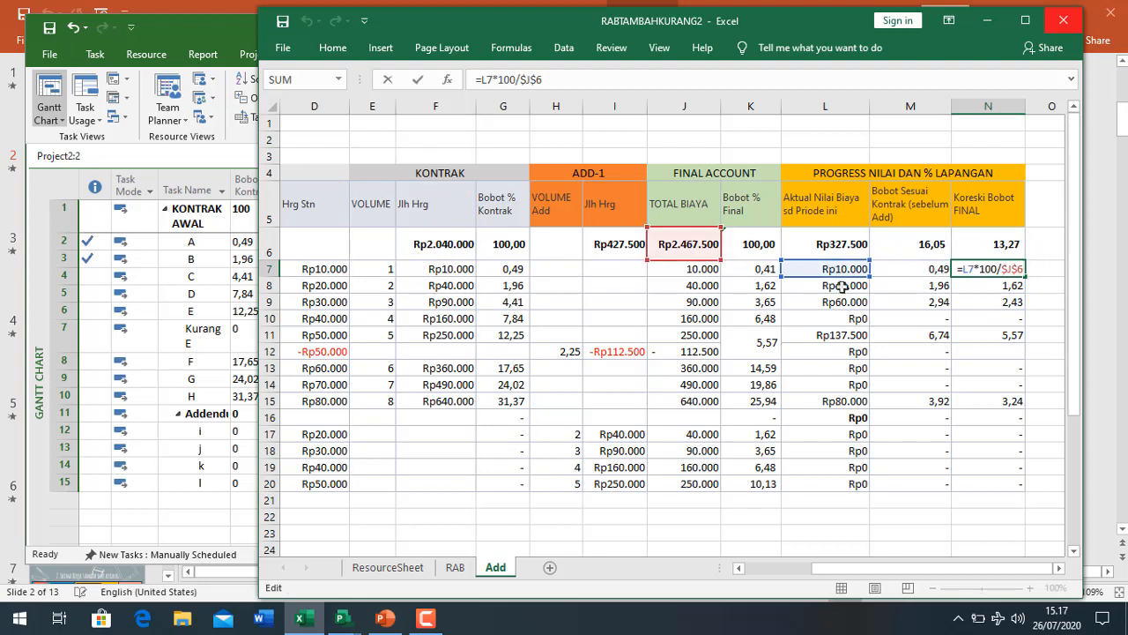
key(ctrl+Return)
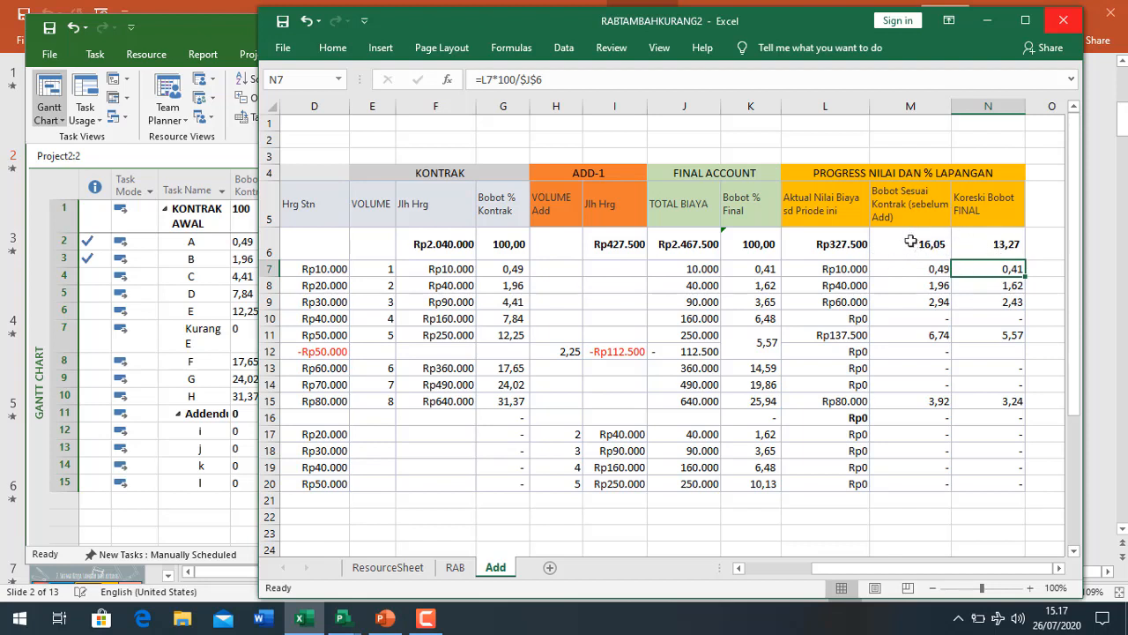
drag(852, 252, 987, 484)
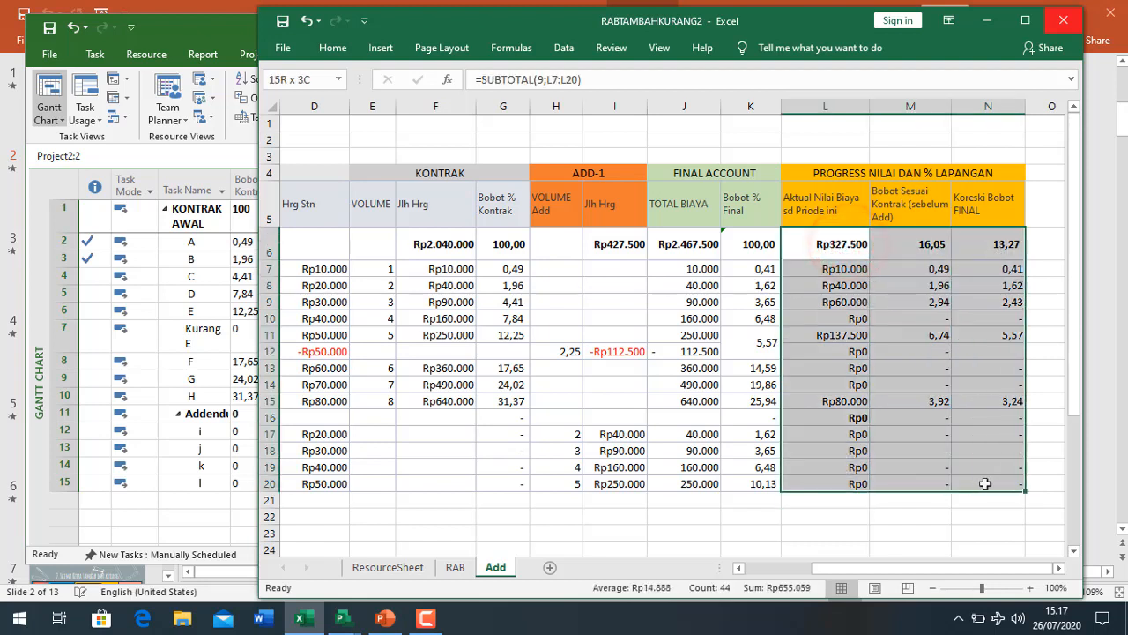
Step: Switch to Microsoft Project, maximize it, widen the schedule window and adjust the divider to show the task table through ACWP beside the Gantt bars
click(181, 317)
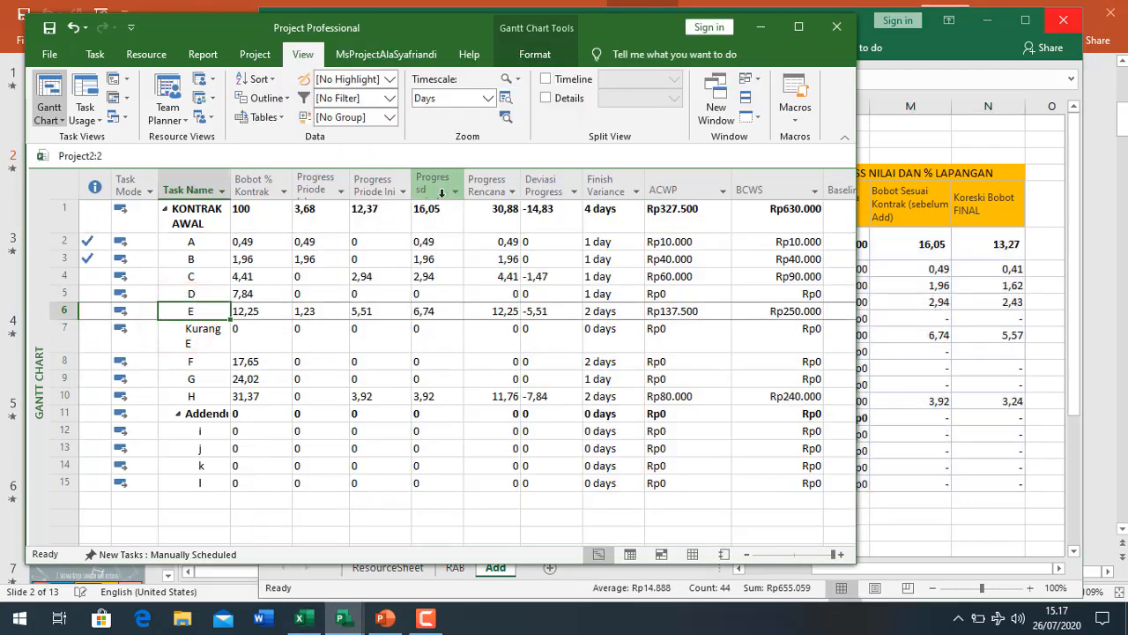
click(799, 26)
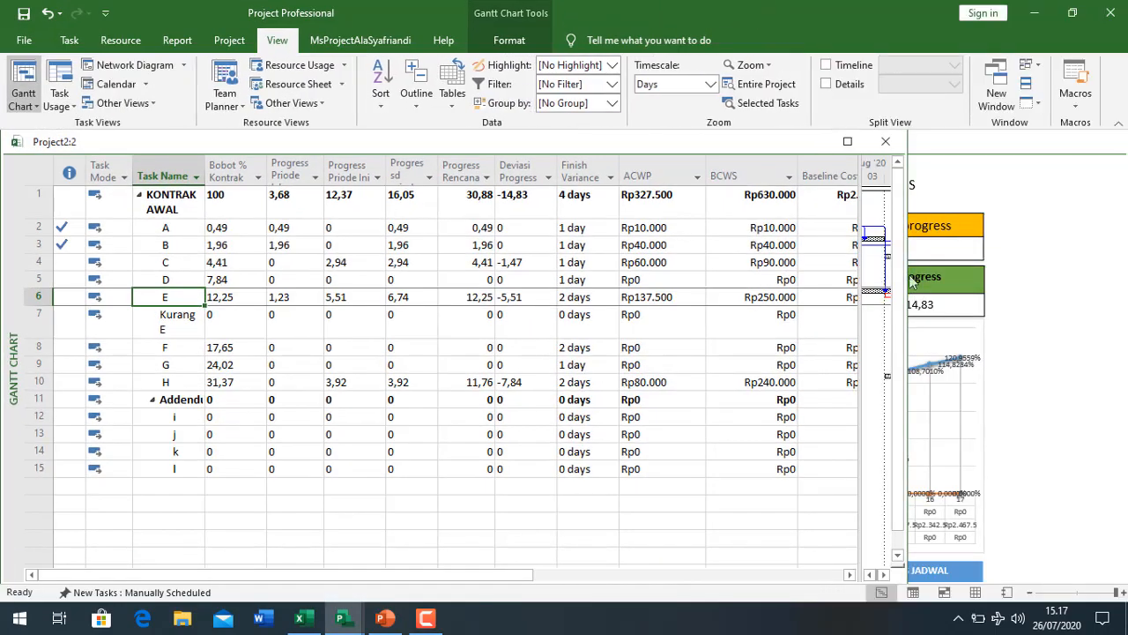
drag(905, 302, 1091, 308)
drag(861, 320, 424, 384)
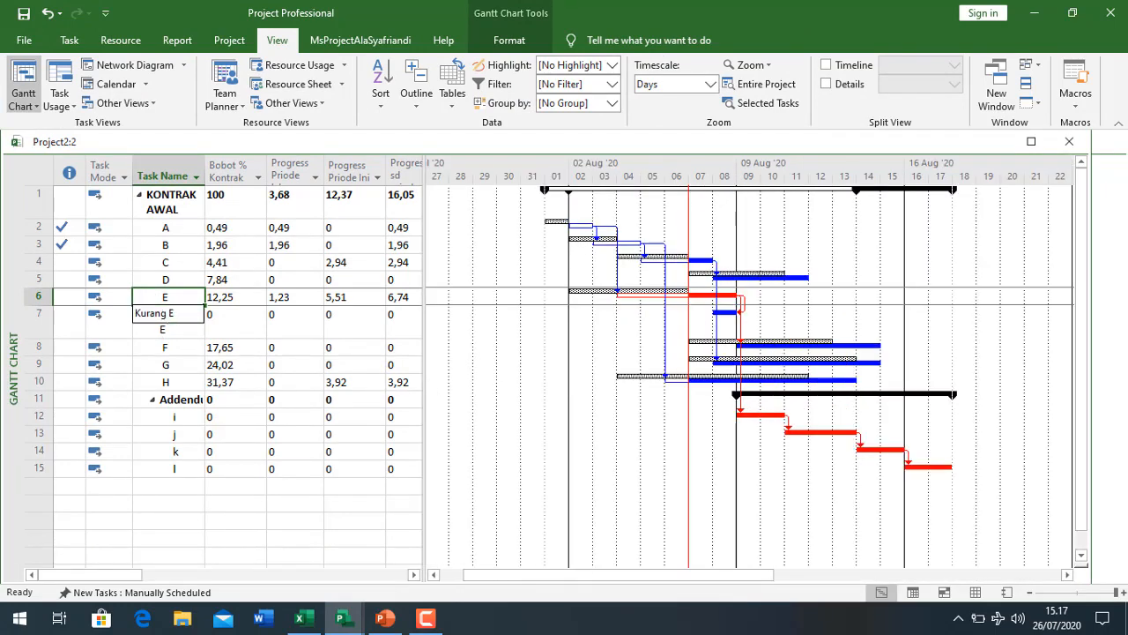
drag(424, 327, 661, 346)
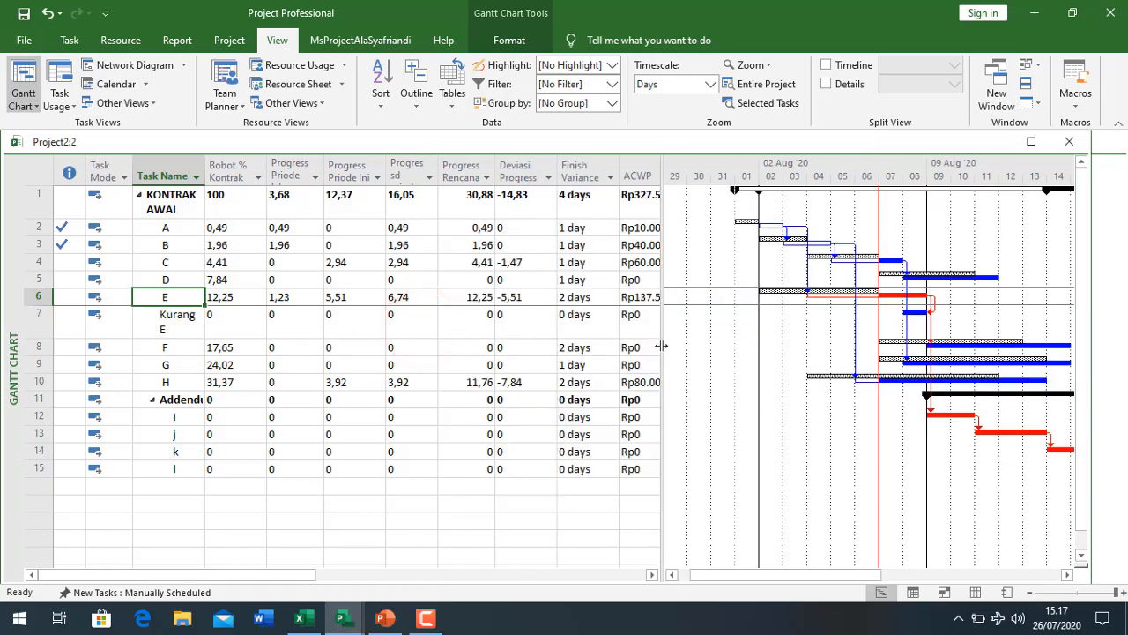
Step: Apply the table containing the contract and ADD1 volume, price and weight columns, and widen the table area to reveal the ACWP column
click(453, 97)
click(470, 145)
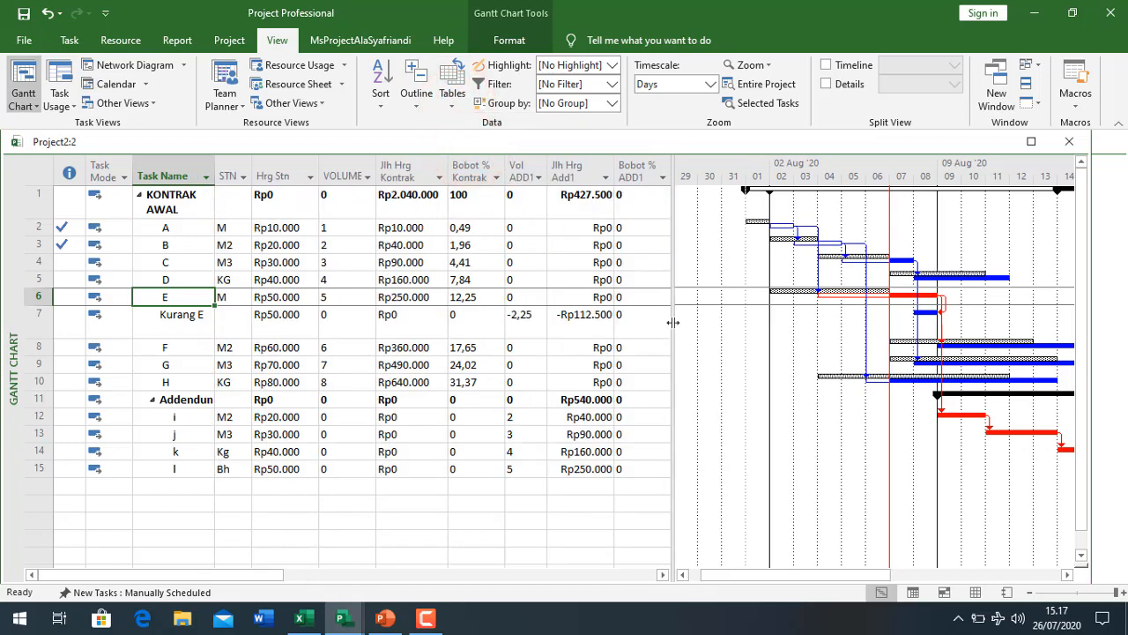
drag(675, 321, 1023, 317)
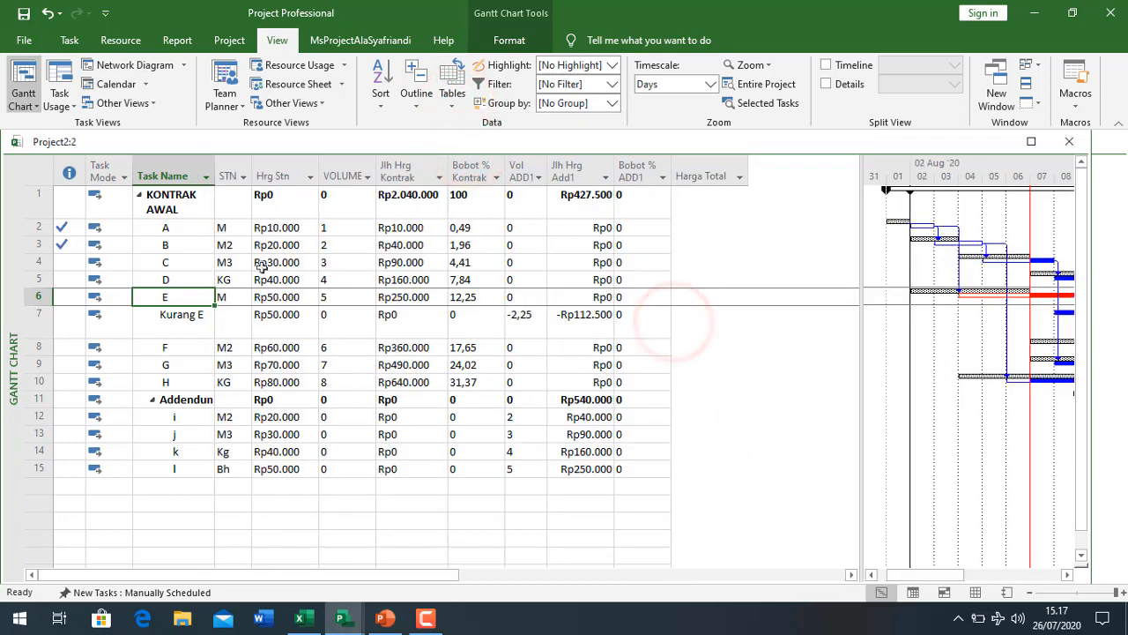
Step: Shade the contract columns VOLUME, Jlh Hrg Kontrak and Bobot % Kontrak with a light green background
click(229, 175)
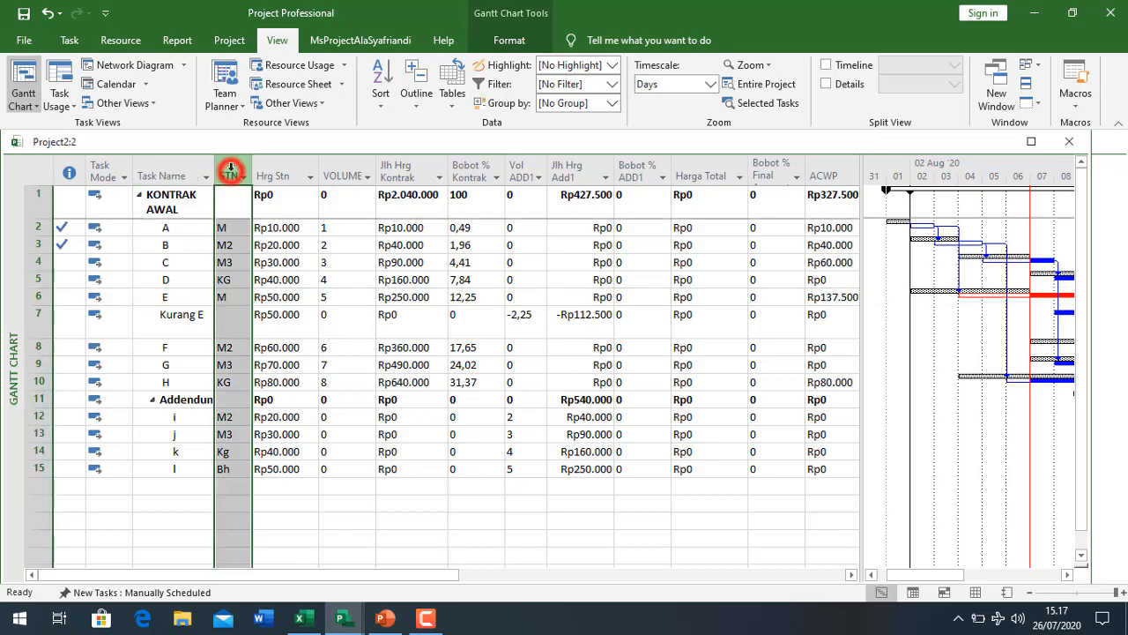
click(272, 175)
click(342, 175)
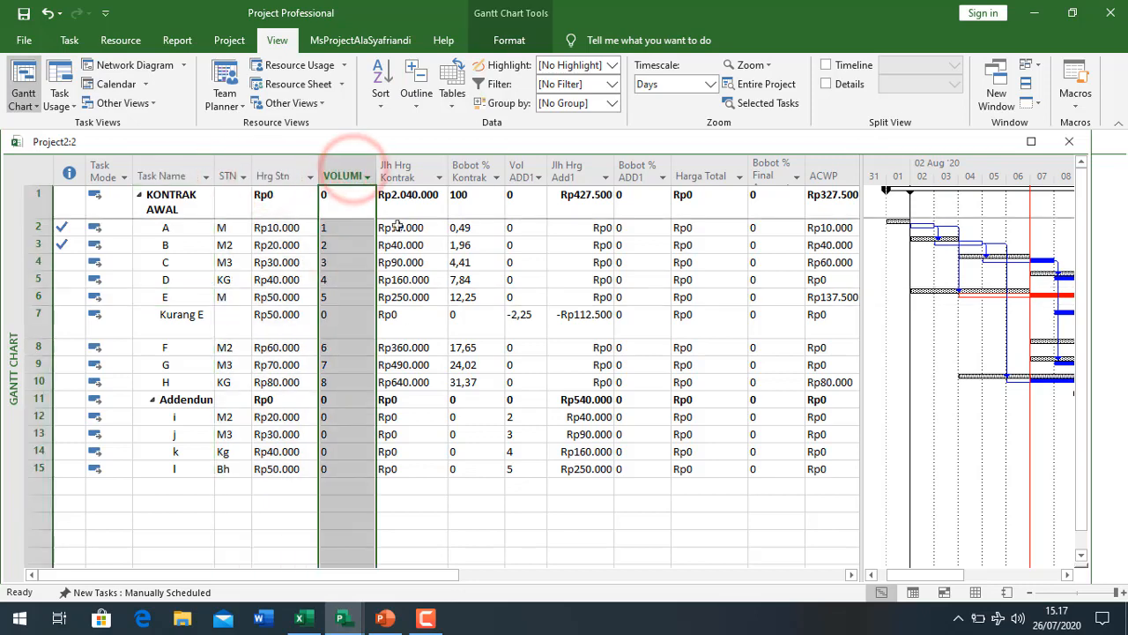
shift+click(466, 168)
right_click(467, 168)
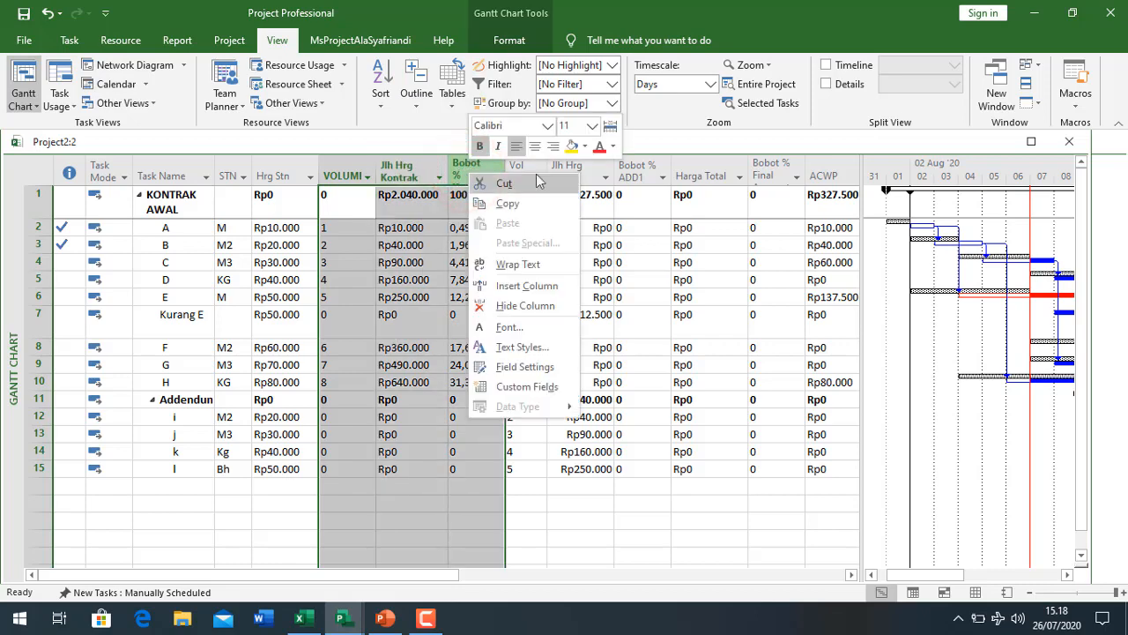
click(584, 146)
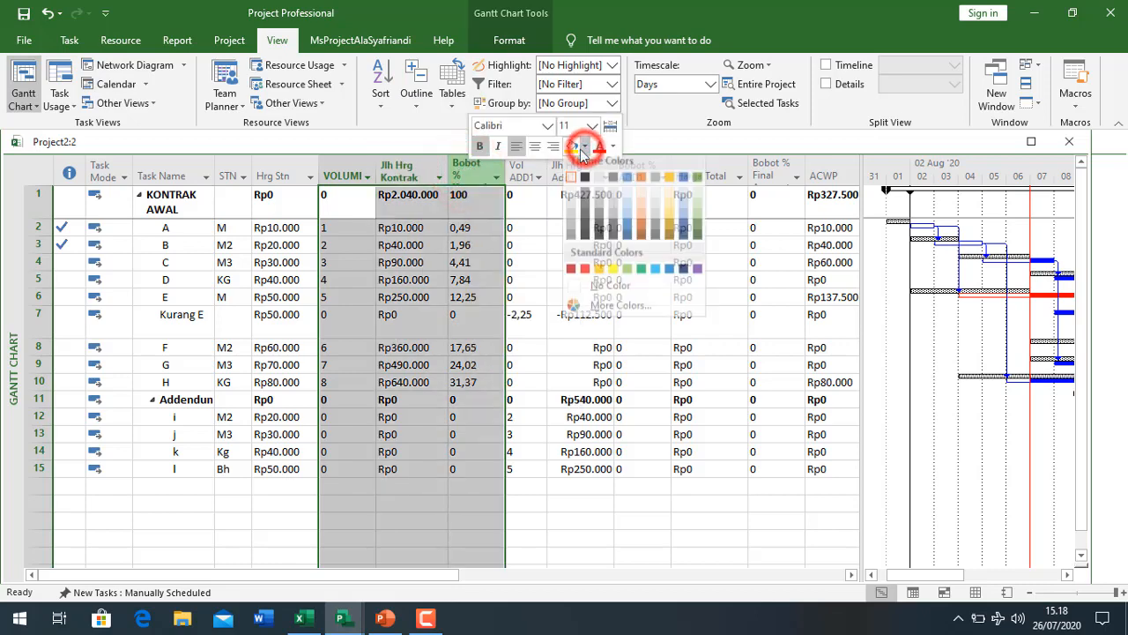
click(699, 212)
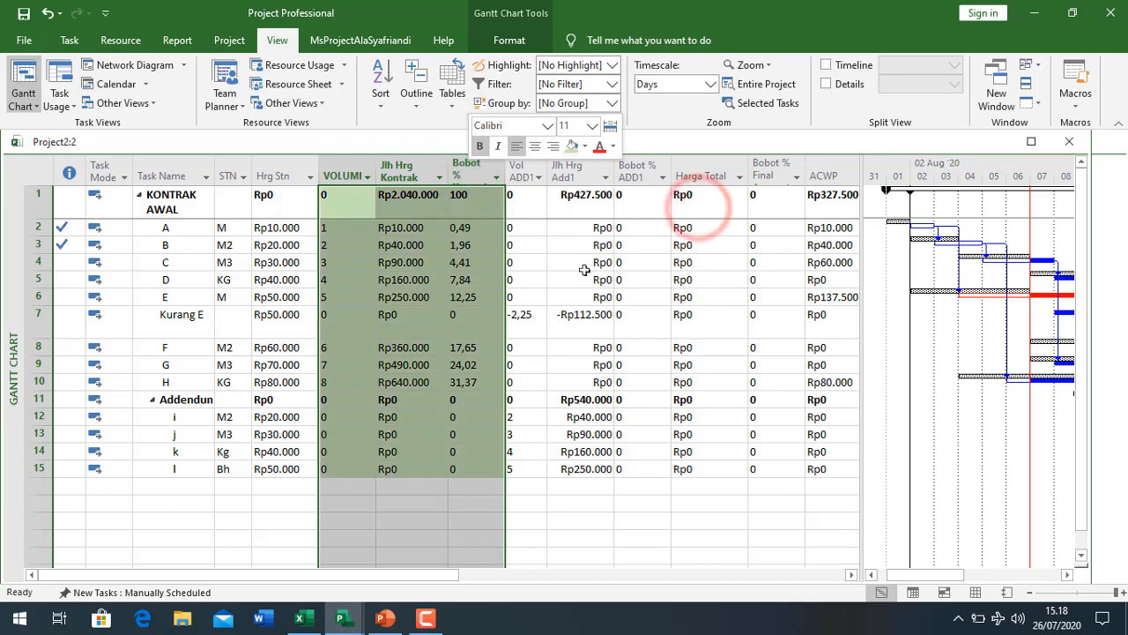
click(581, 265)
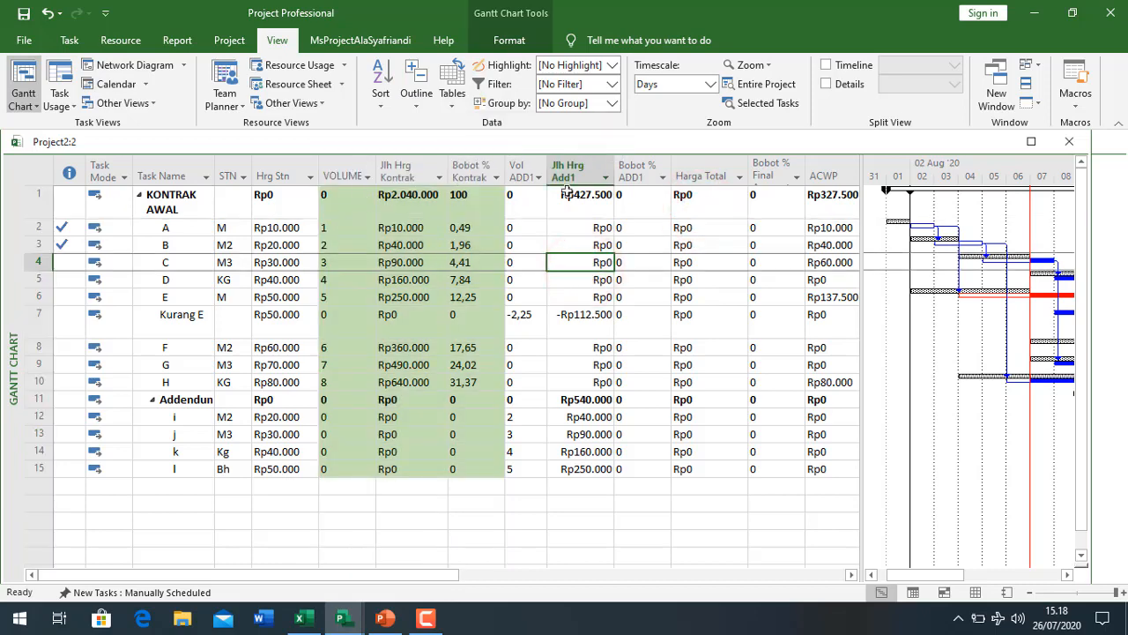
Step: Shade the addendum columns Vol ADD1, Jlh Hrg Add1 and Bobot % ADD1 with a light blue background
drag(522, 168, 579, 179)
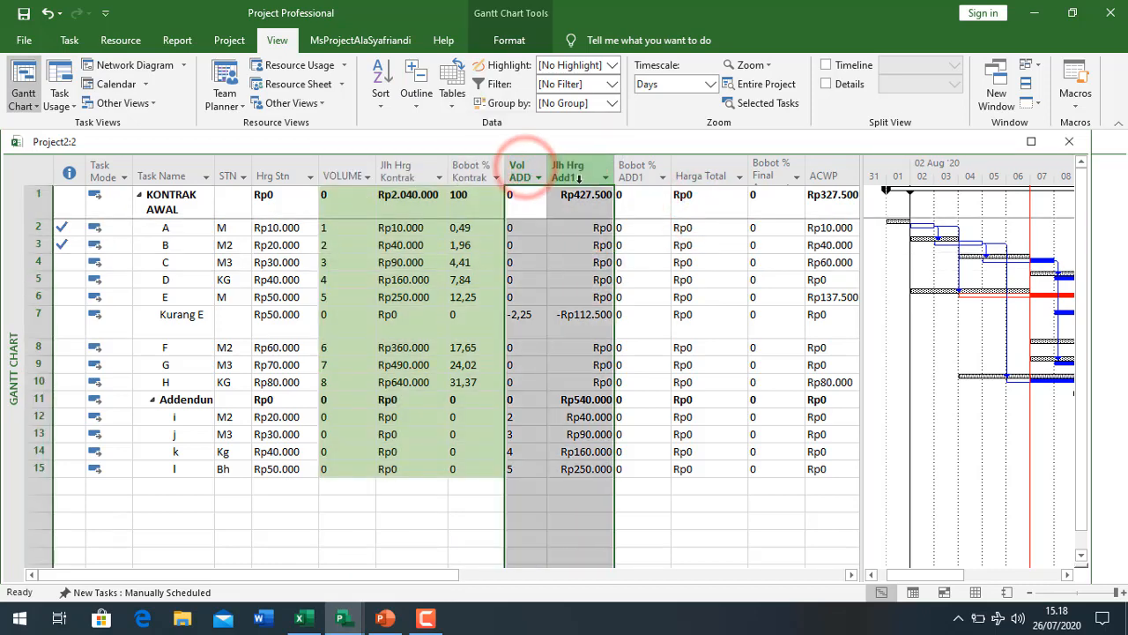
shift+click(637, 176)
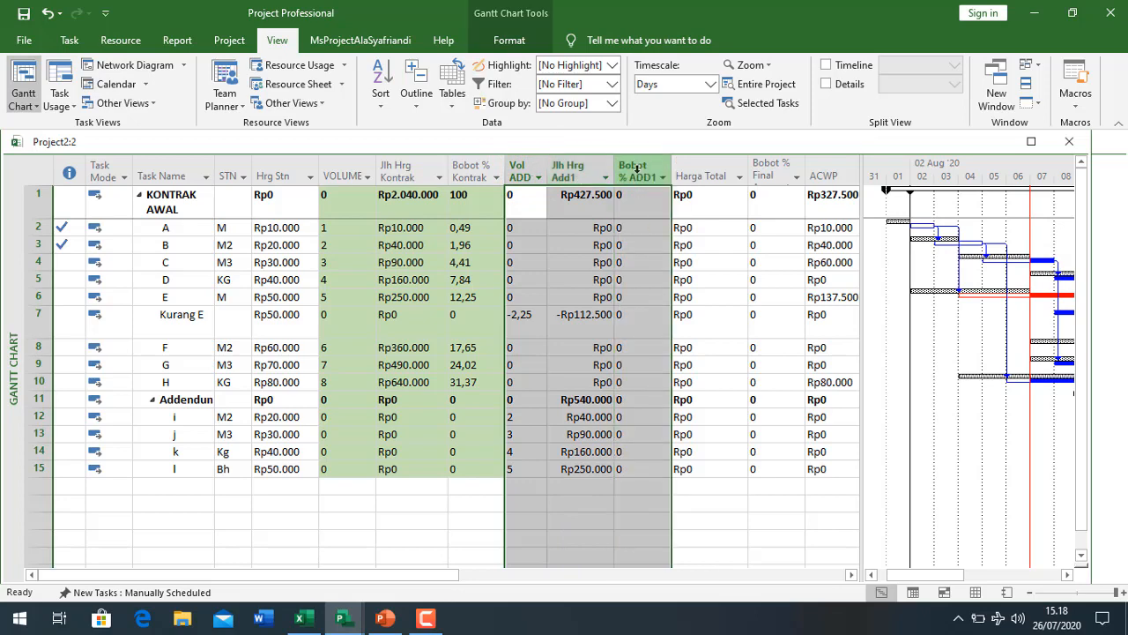
right_click(638, 169)
click(754, 148)
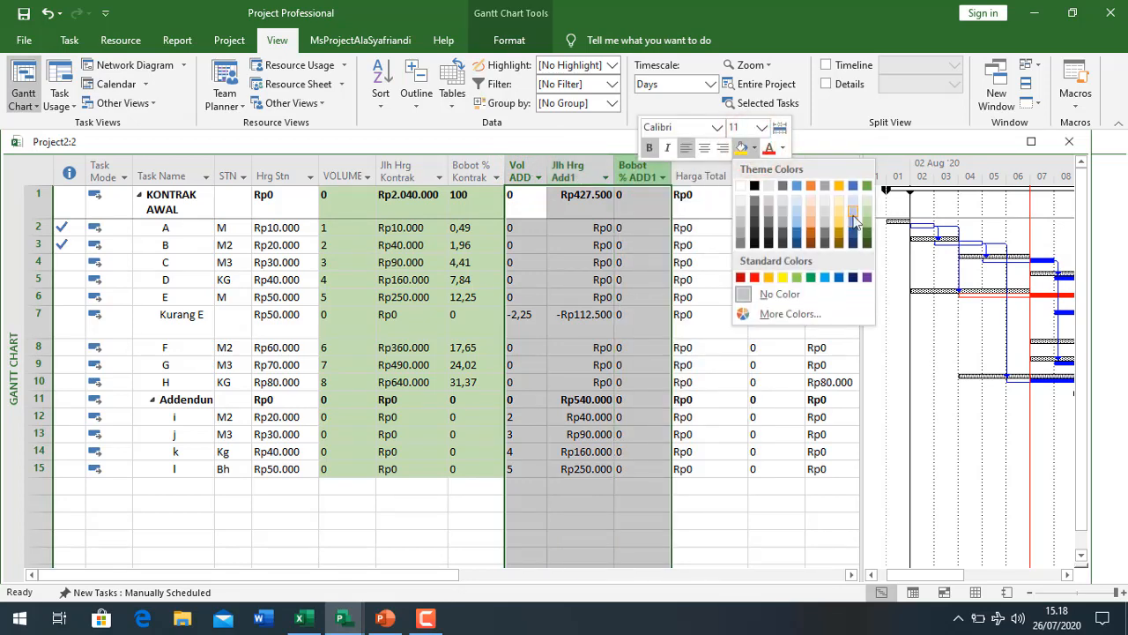
click(853, 218)
click(707, 247)
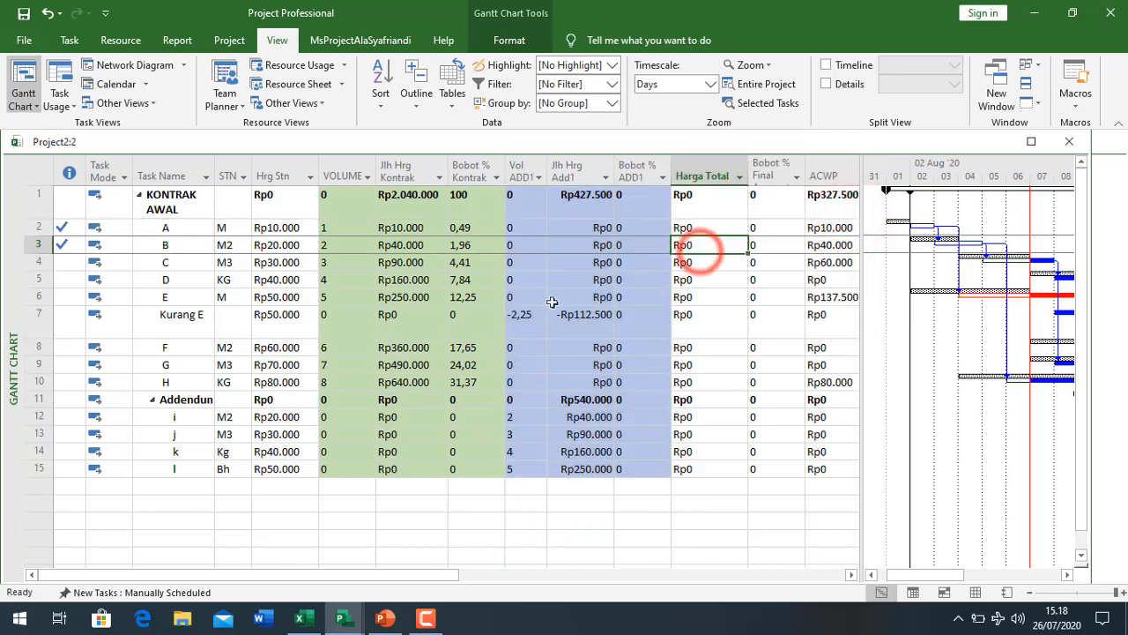
Step: Shade the Harga Total and Bobot % Final columns with the Gold, Lighter 60% background
drag(702, 173, 767, 174)
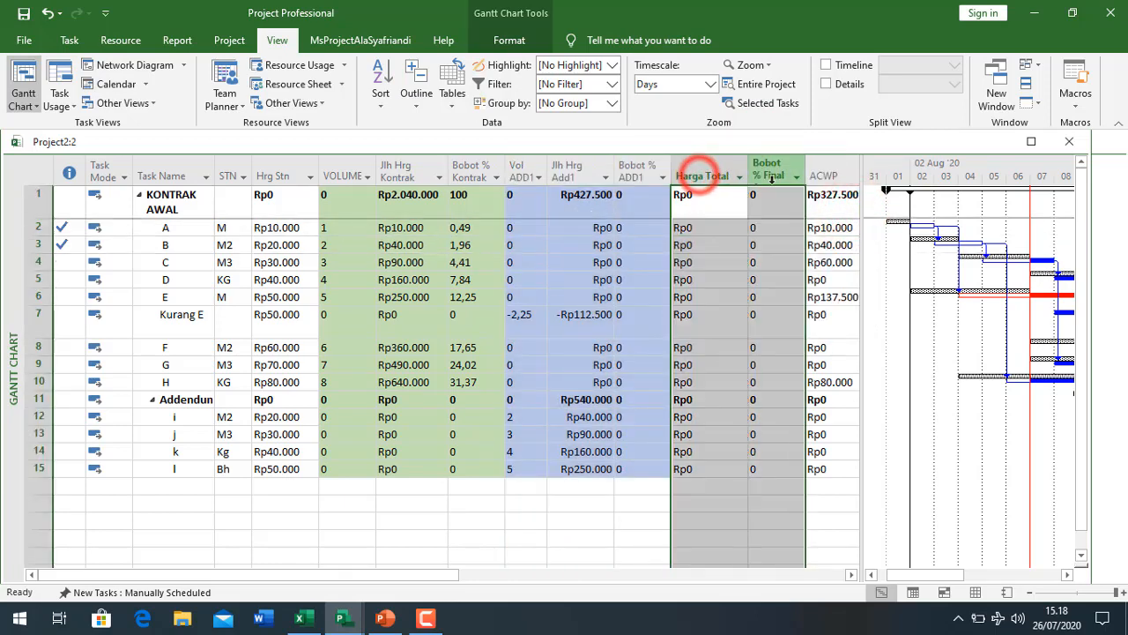
right_click(768, 175)
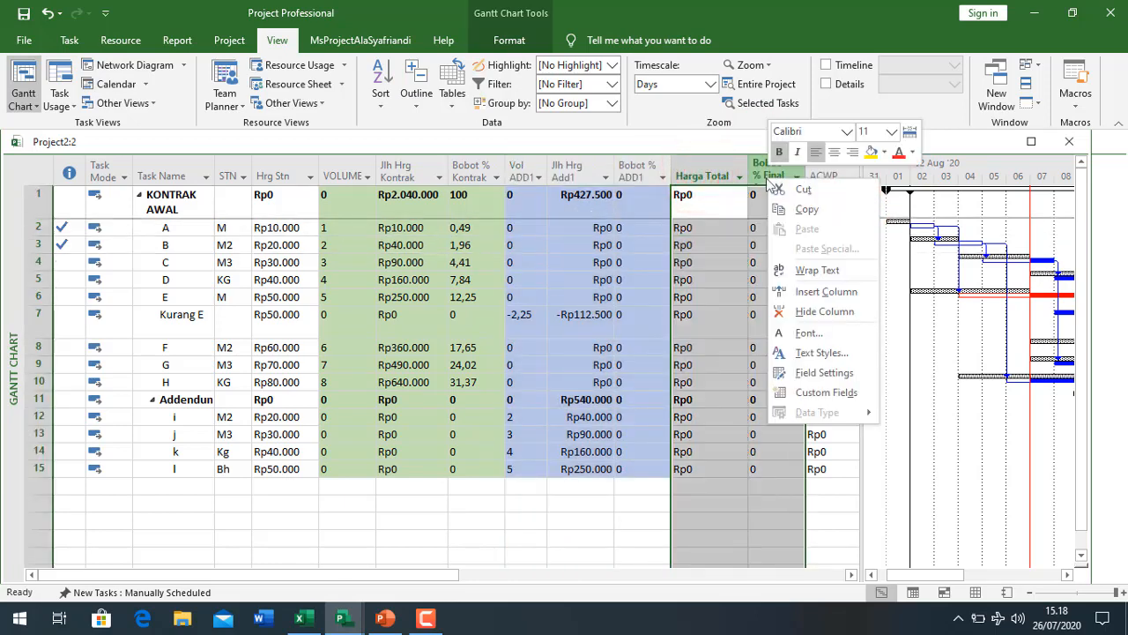
click(884, 151)
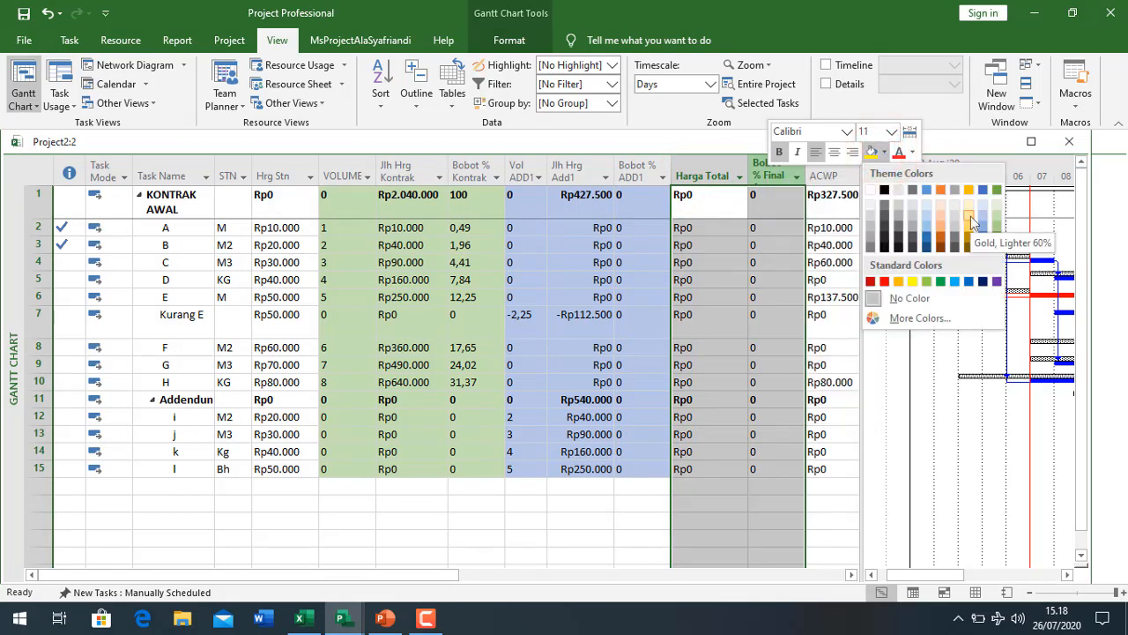
click(971, 220)
click(819, 297)
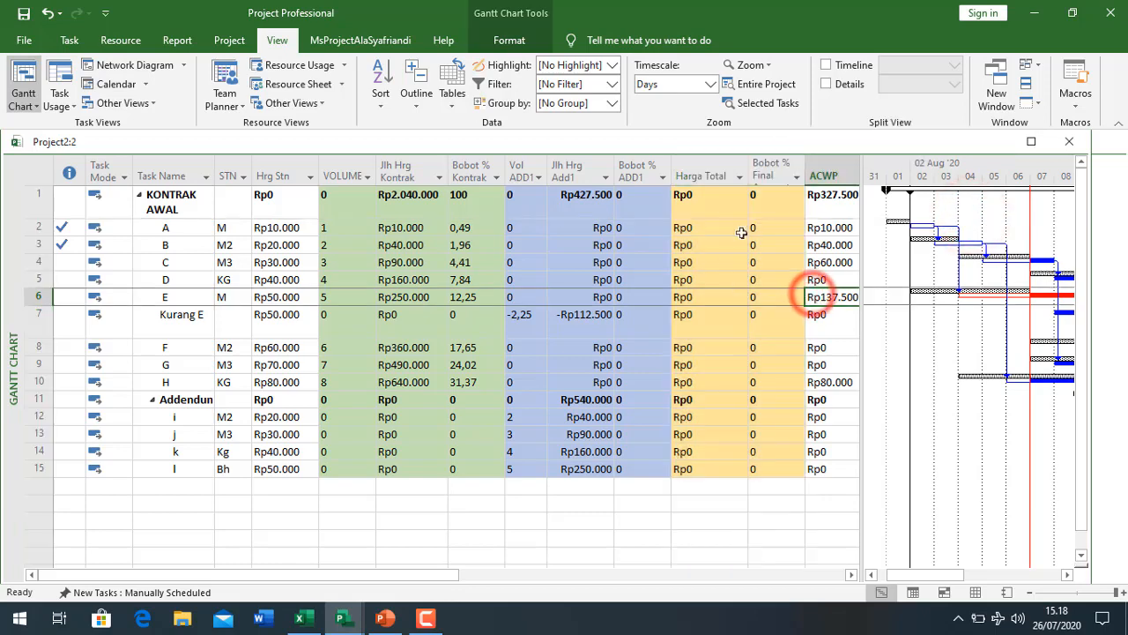
Step: Examine the Bobot % ADD1 values for all tasks, and enlarge the Gantt chart area to show the addendum bars
drag(860, 338, 890, 339)
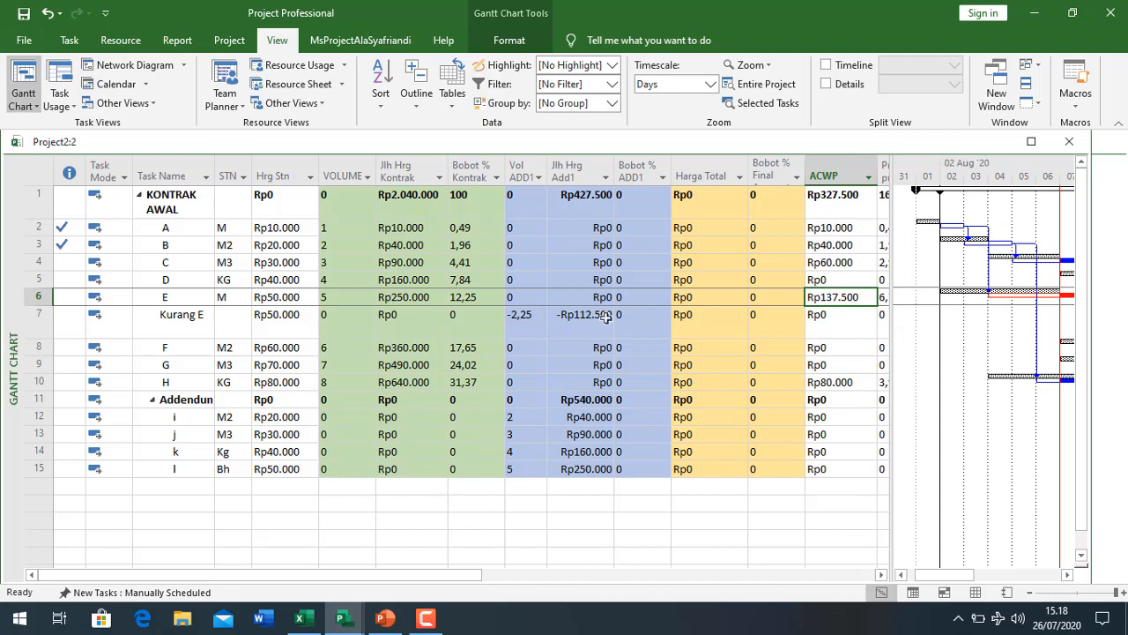
drag(642, 194, 622, 463)
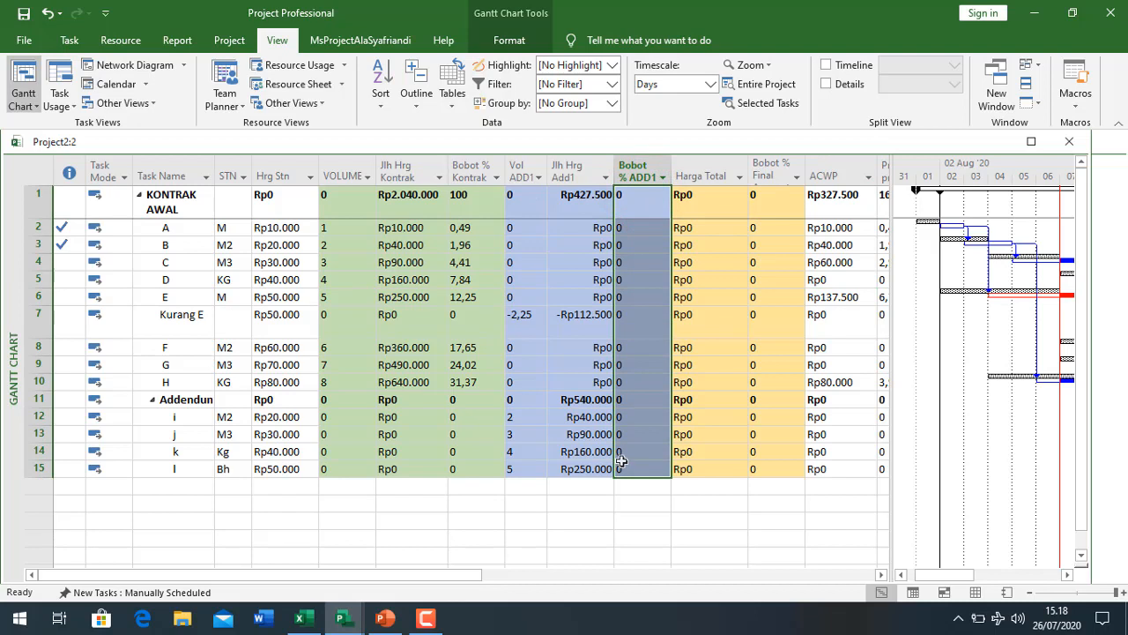
click(621, 267)
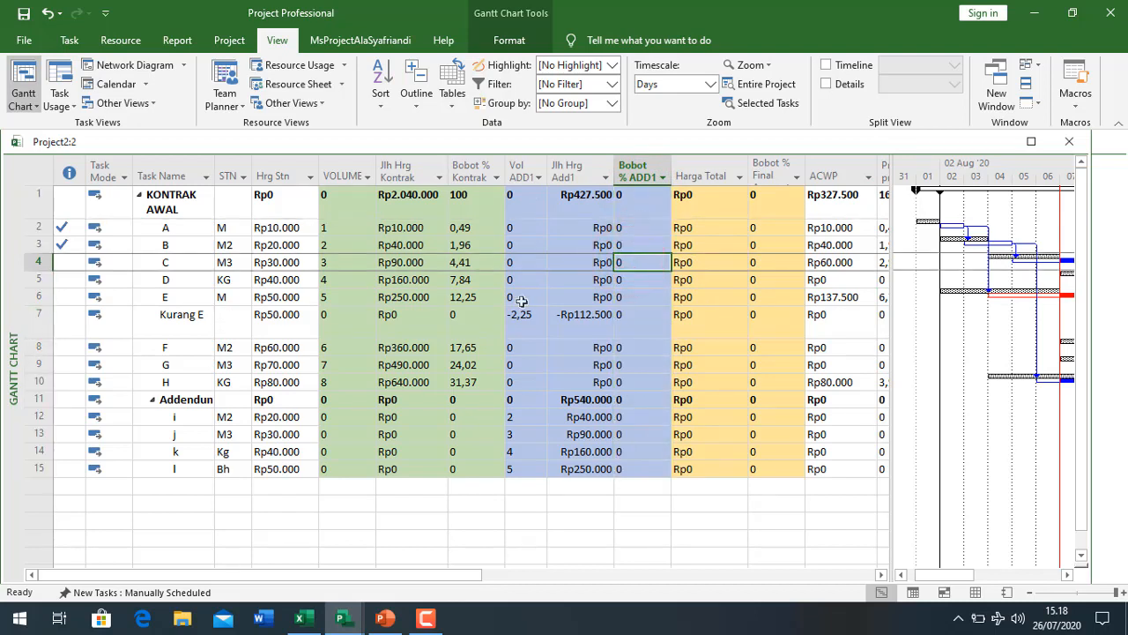
drag(890, 316, 629, 370)
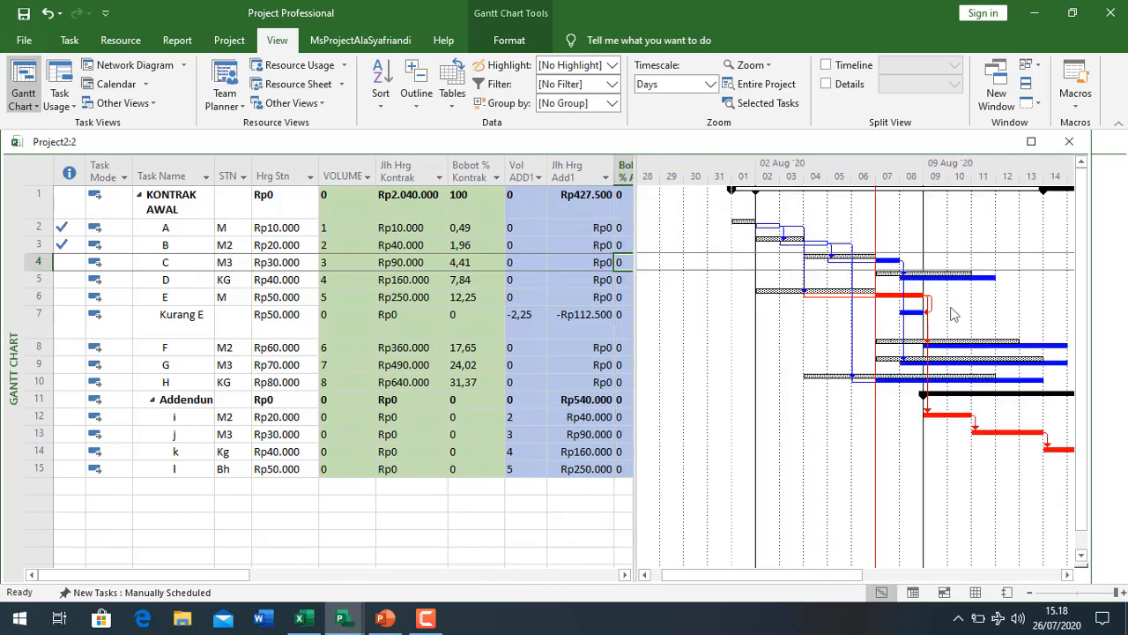
Step: Insert a new task named Pek E above task E
click(35, 321)
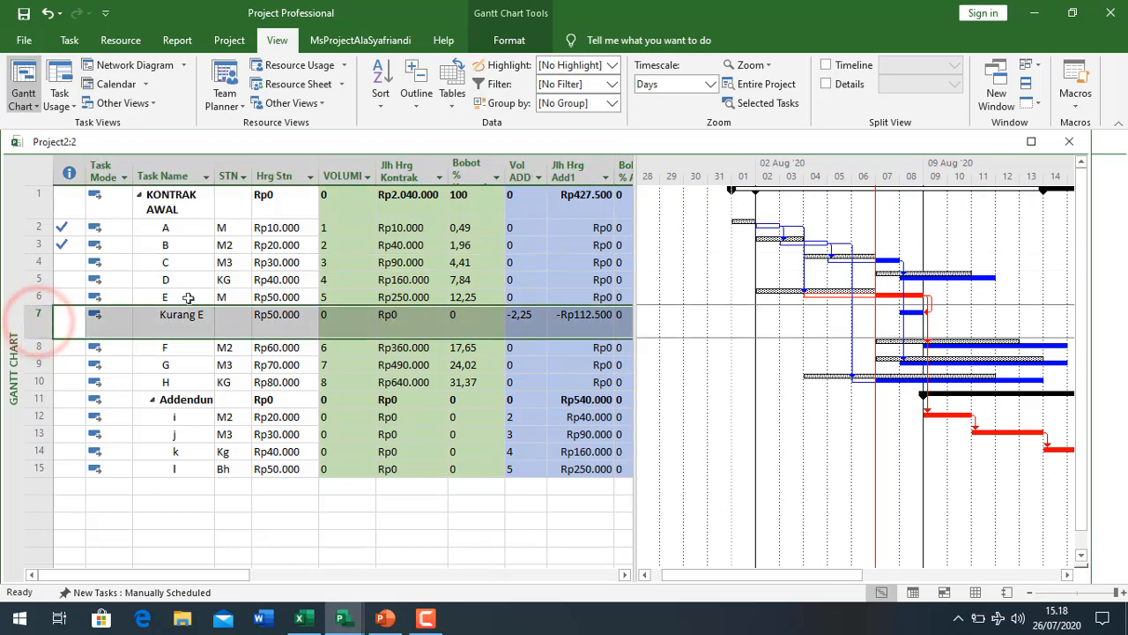
click(181, 297)
key(Insert)
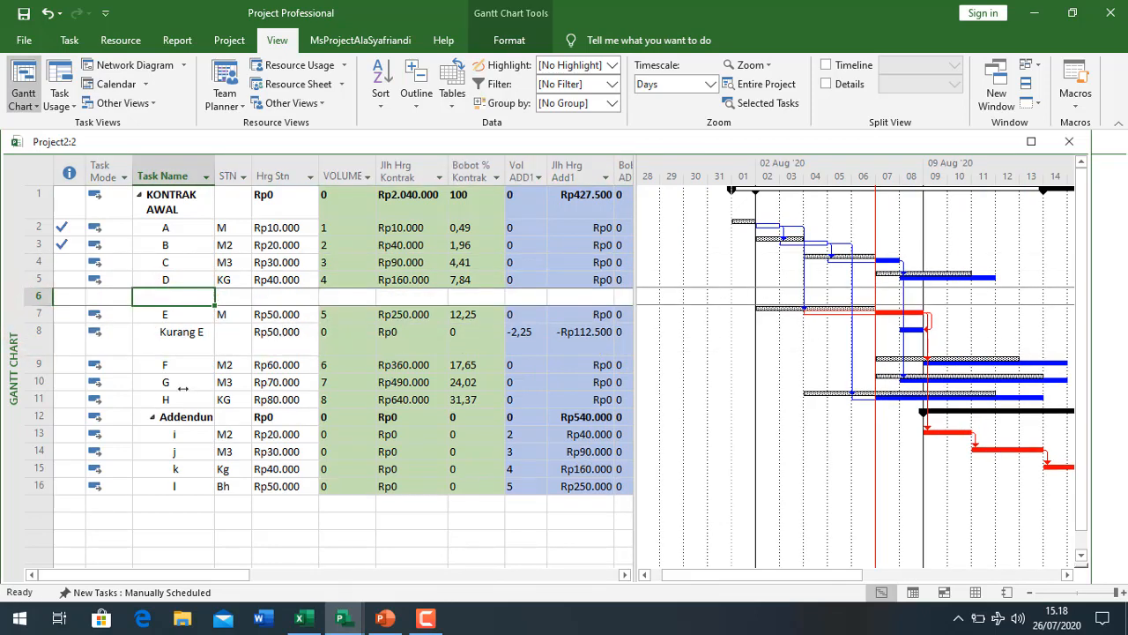
text(Peker)
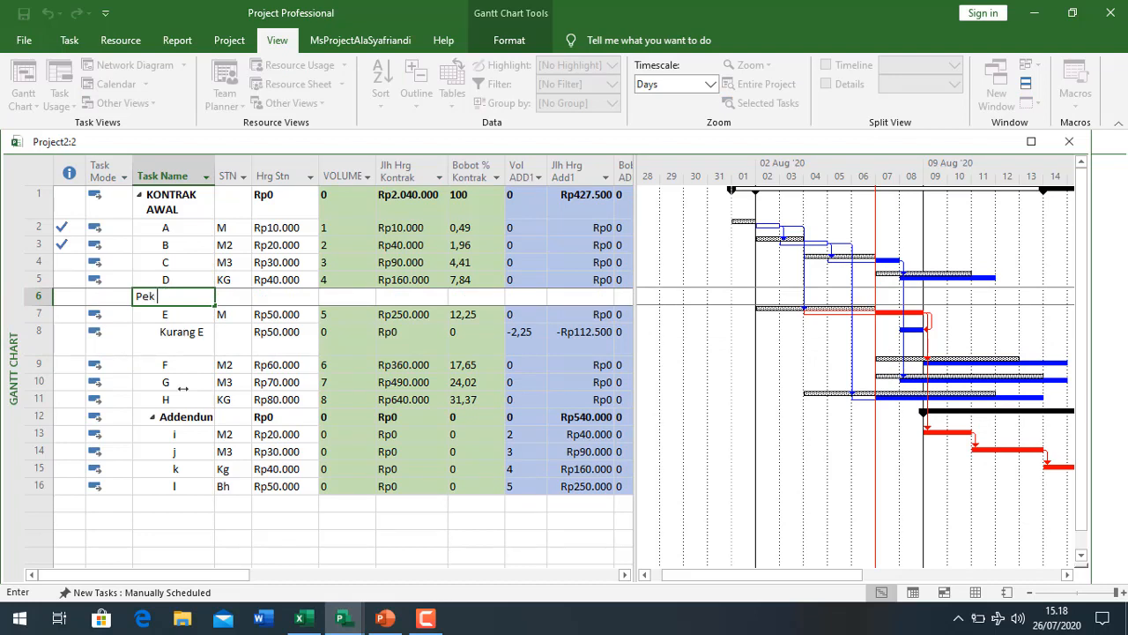
key(Return)
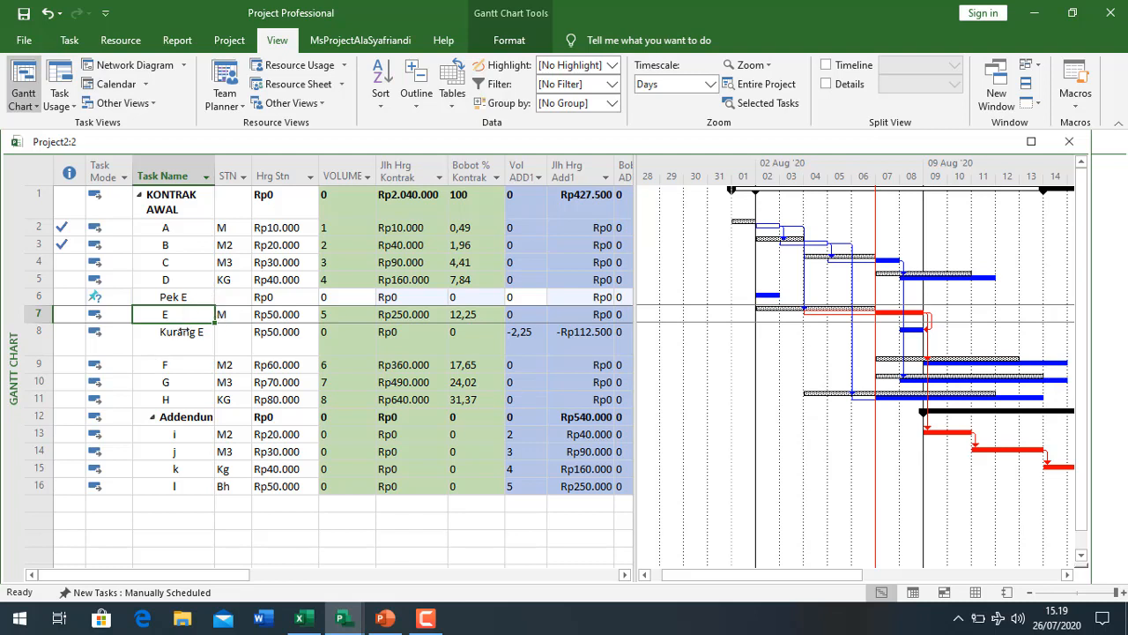
Step: Indent tasks E and Kurang E so that they become subtasks of Pek E
click(181, 332)
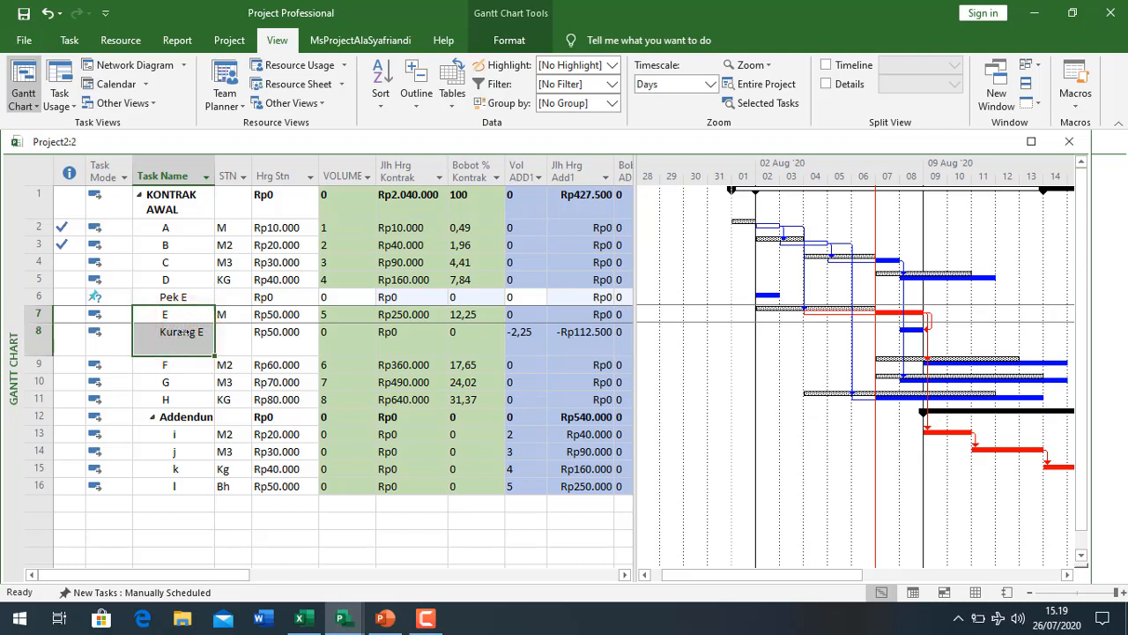
key(alt+shift+Right)
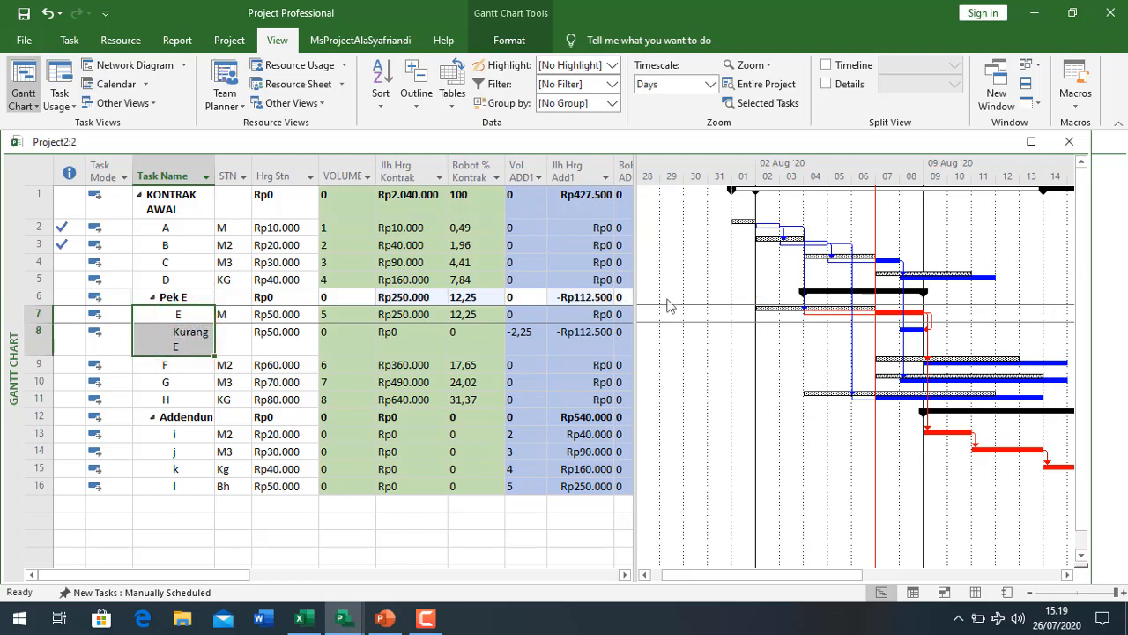
click(188, 320)
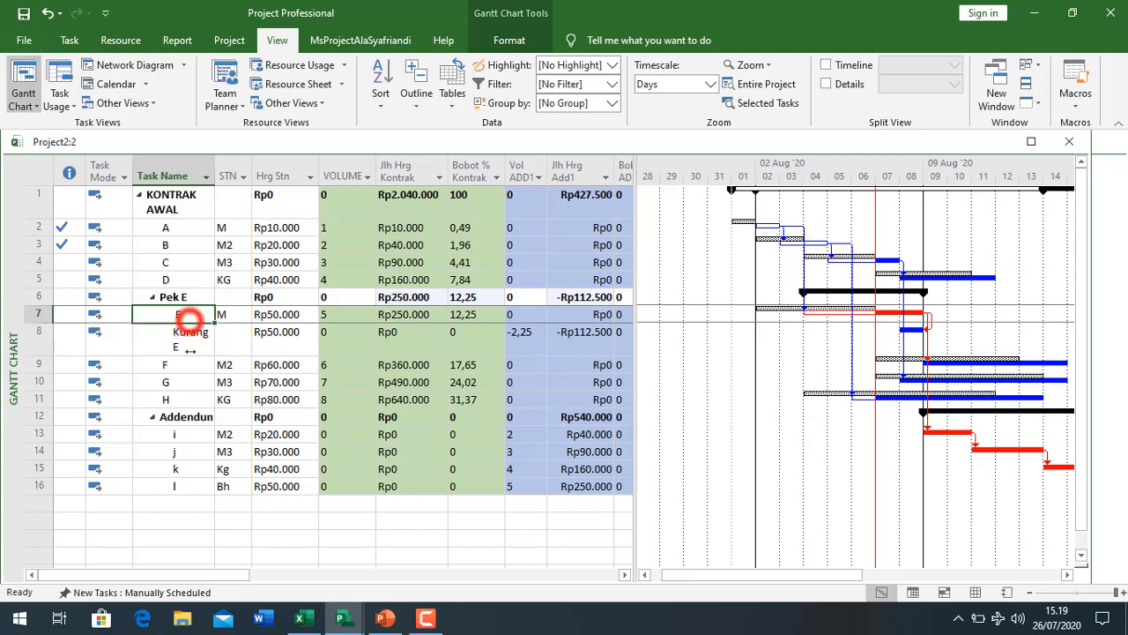
click(187, 342)
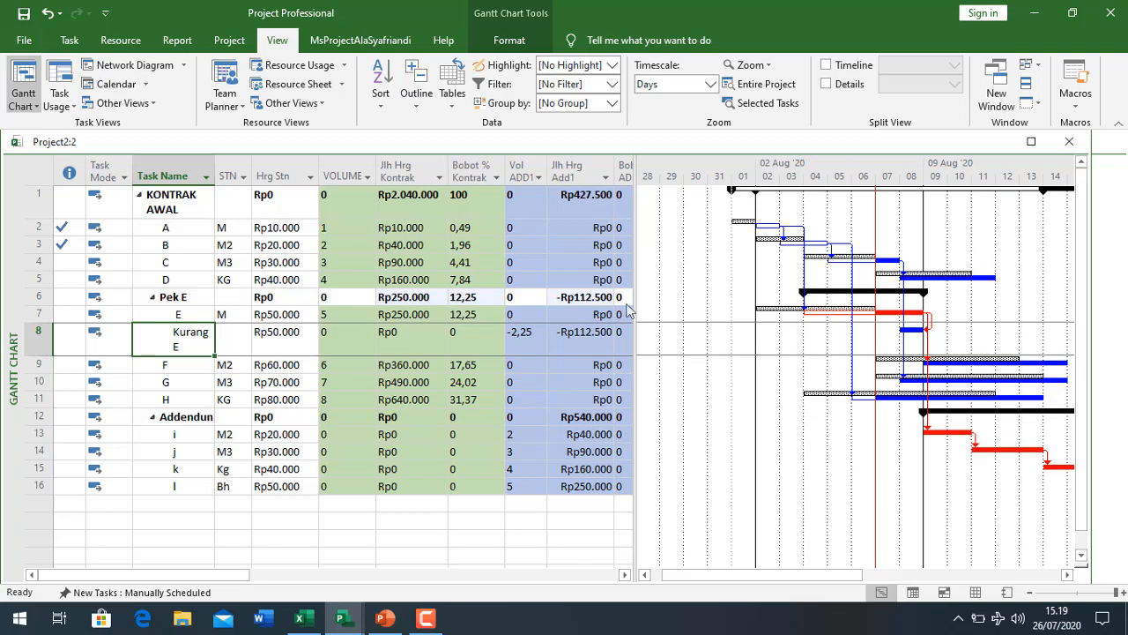
drag(633, 300, 547, 304)
drag(1082, 562, 1075, 377)
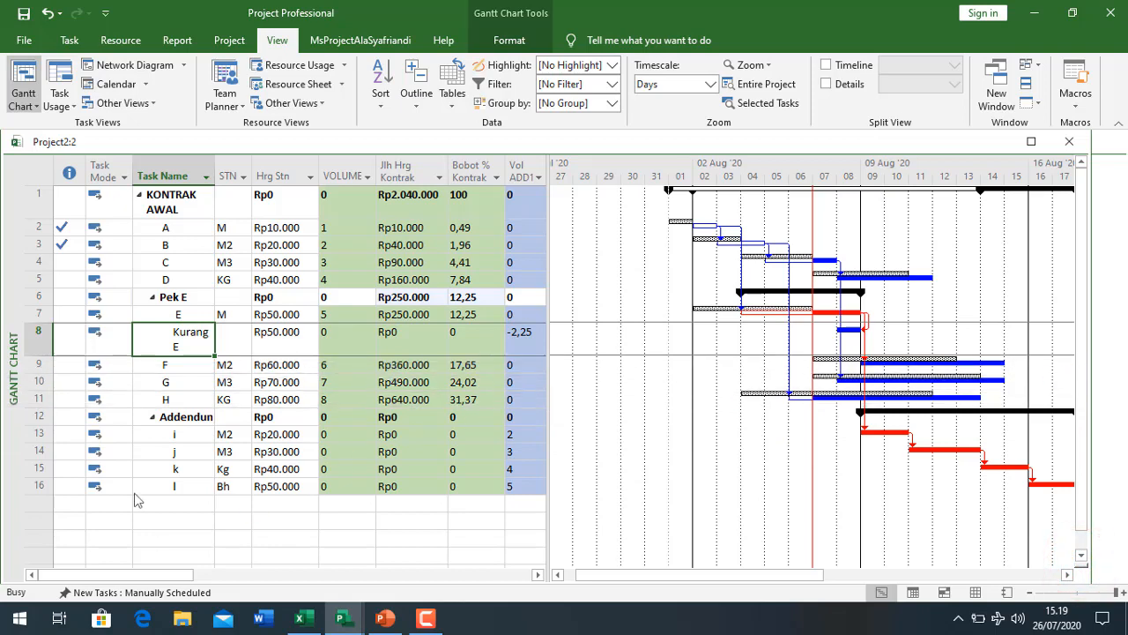
right_click(12, 506)
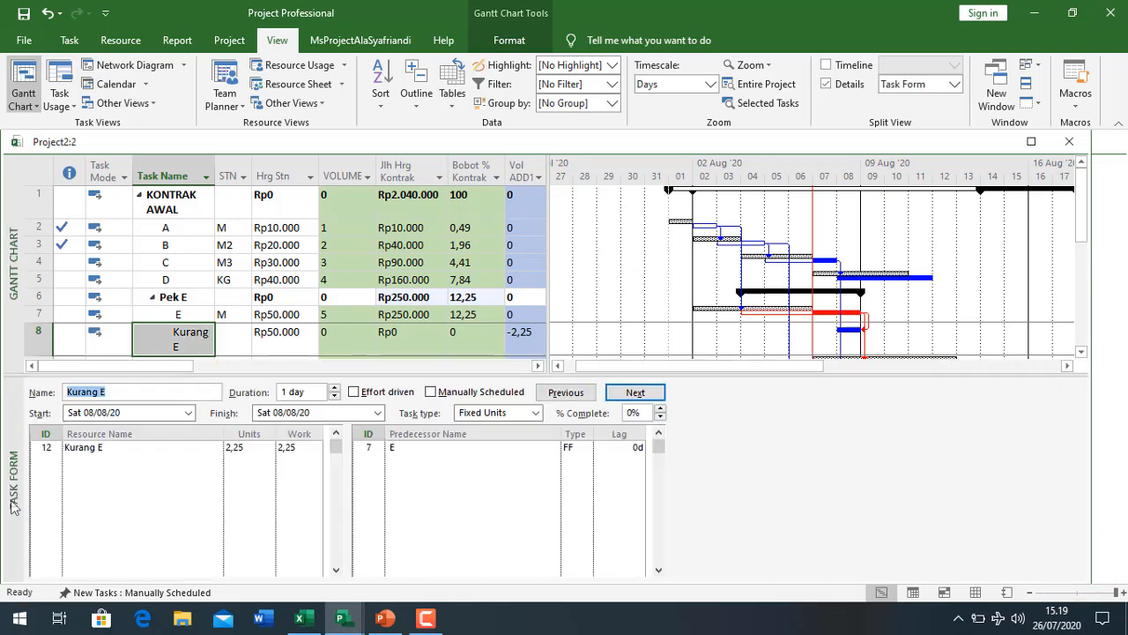
click(63, 307)
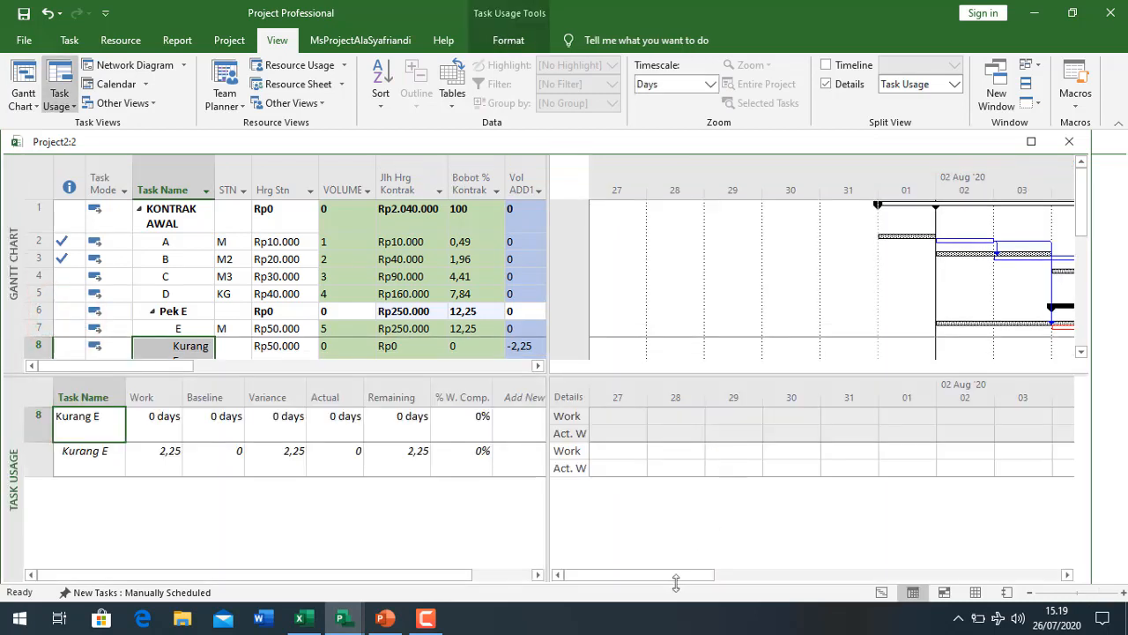
click(636, 577)
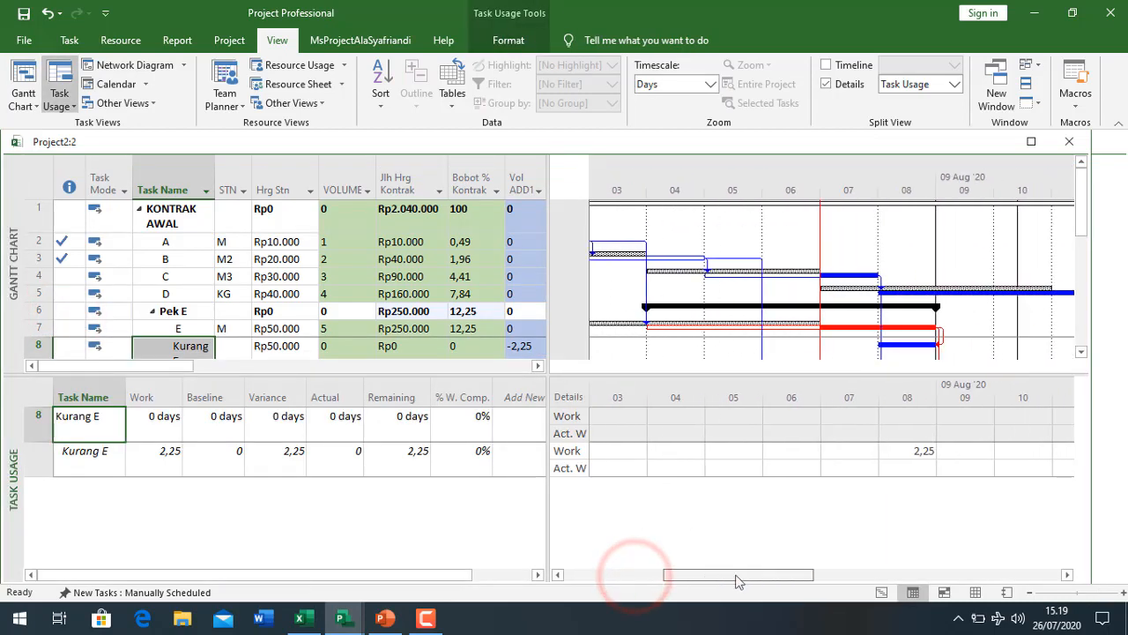
Step: Set the remaining work of the E resource assignment under task E to 0 in the Task Usage table
click(196, 324)
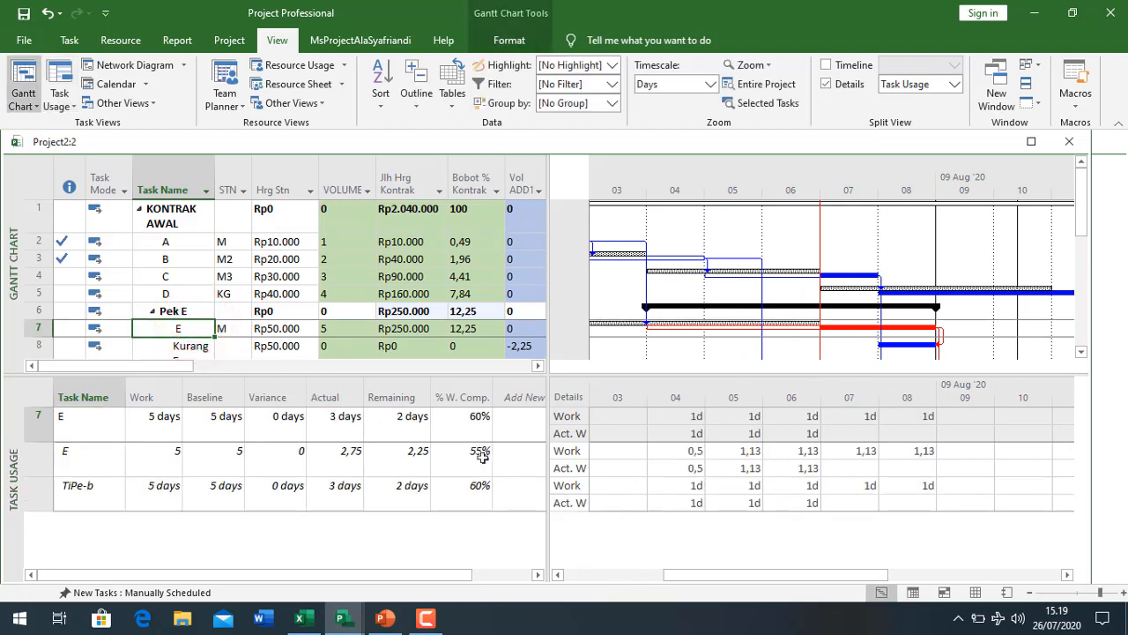
click(411, 427)
click(418, 430)
click(422, 432)
click(422, 432)
click(397, 464)
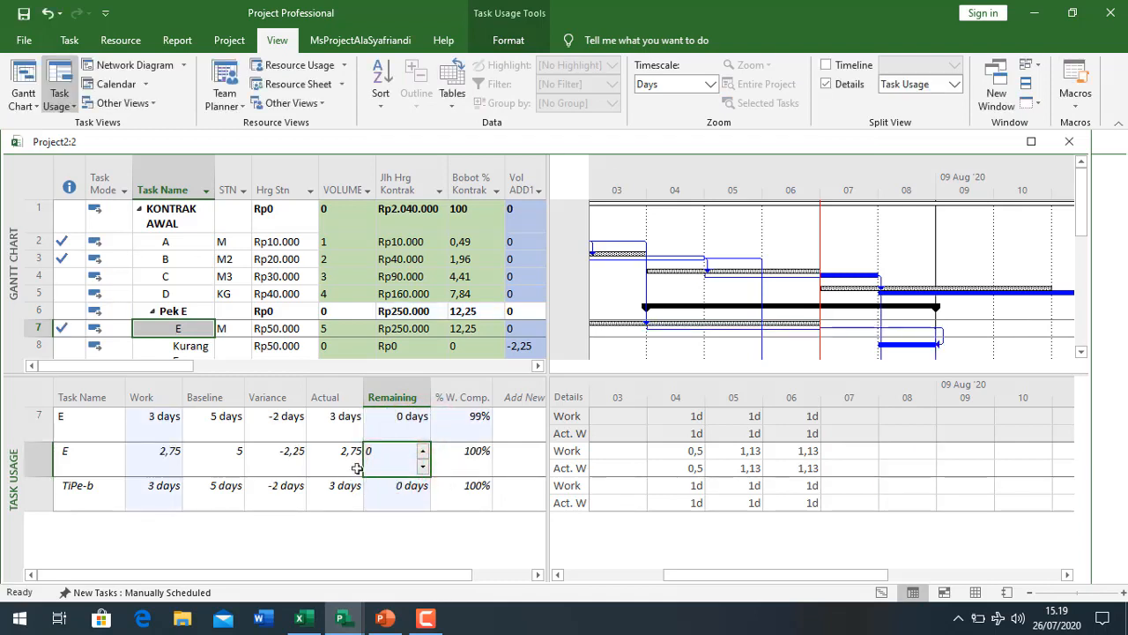
Step: Set the actual work of the E resource assignment on 06 August to 4 in the Task Usage timesheet
click(799, 468)
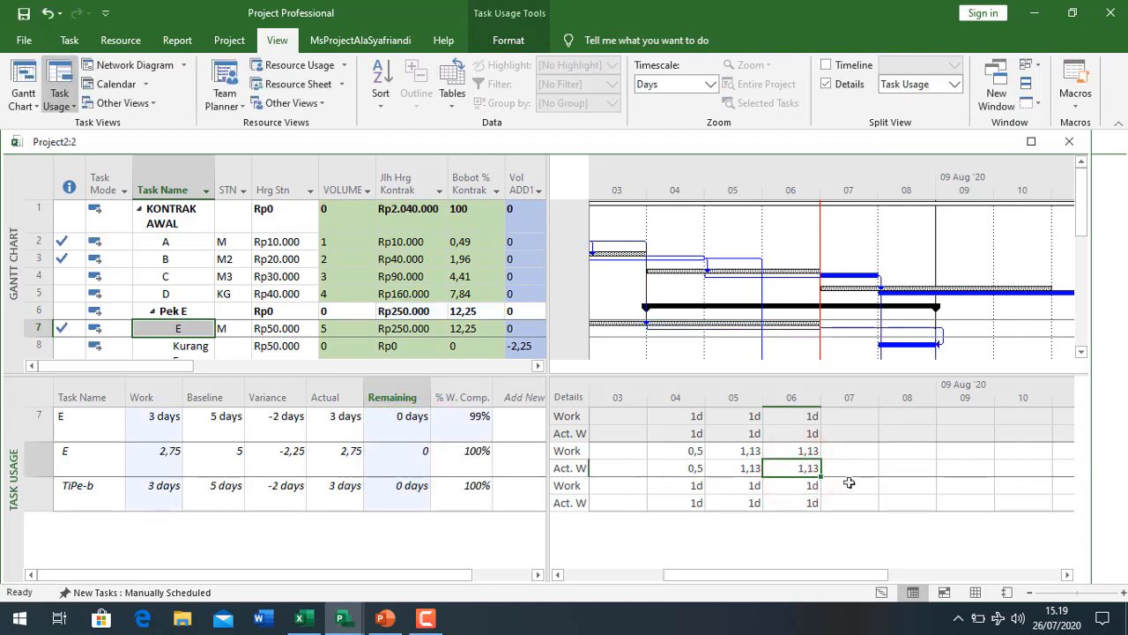
text(4)
click(345, 460)
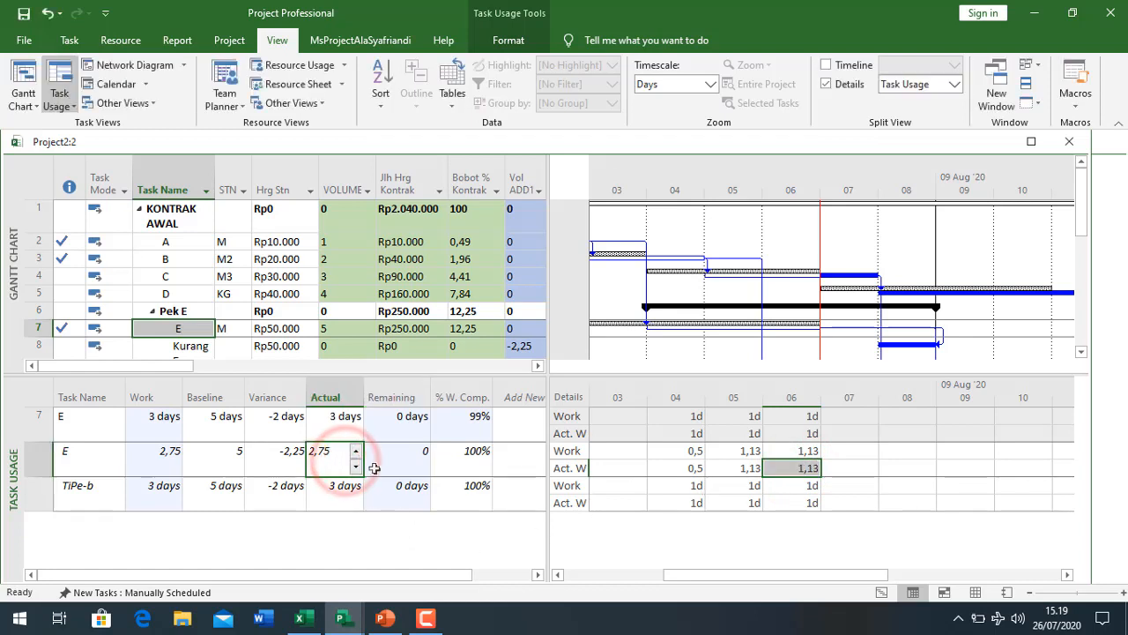
click(840, 468)
click(787, 470)
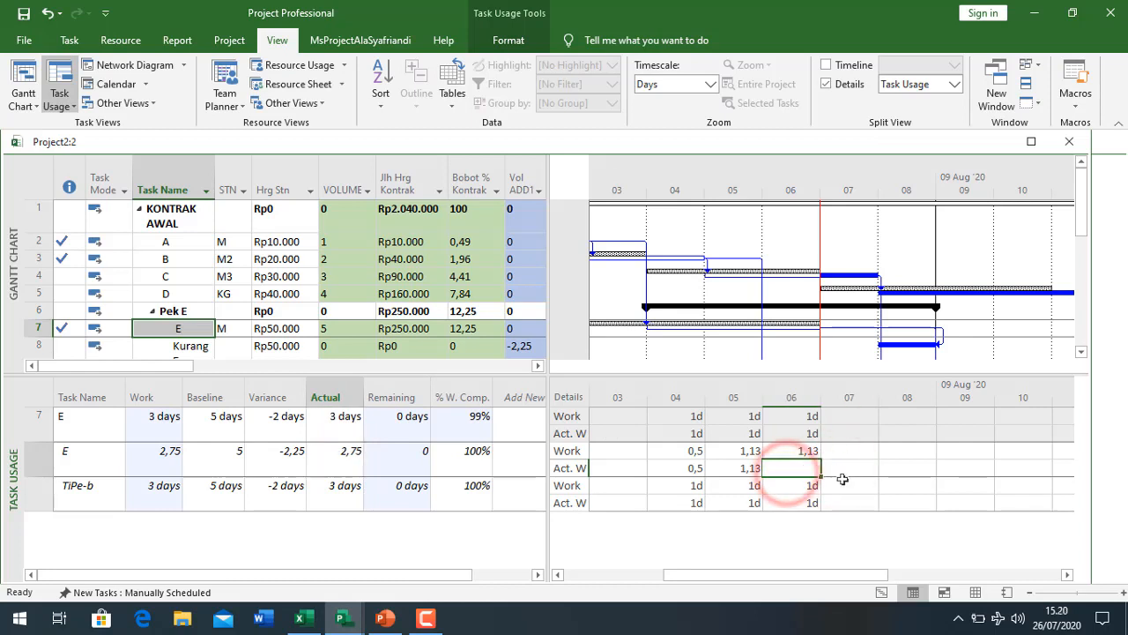
text(4)
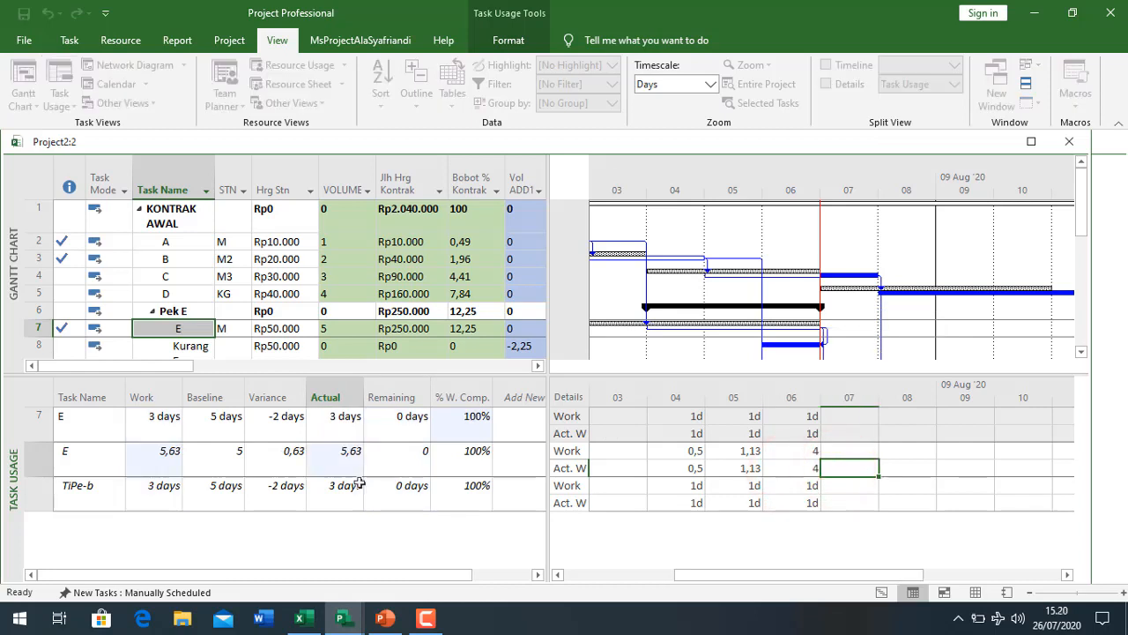
Step: Try to reduce the E assignment's actual work to 5 days and set its work completion to 100%
click(356, 465)
click(356, 466)
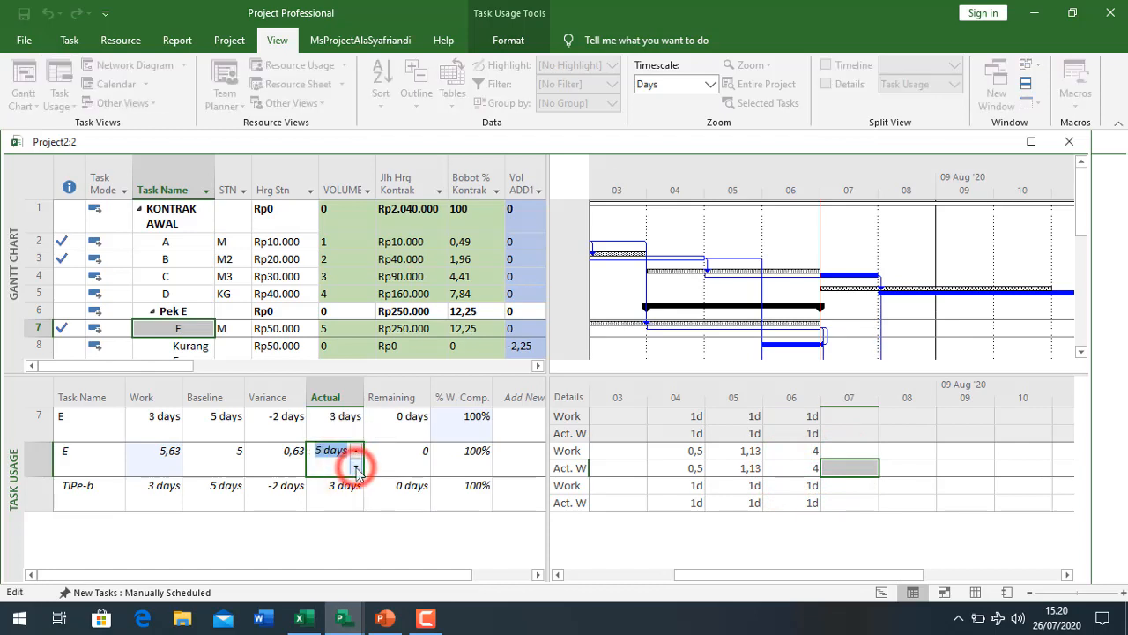
click(423, 456)
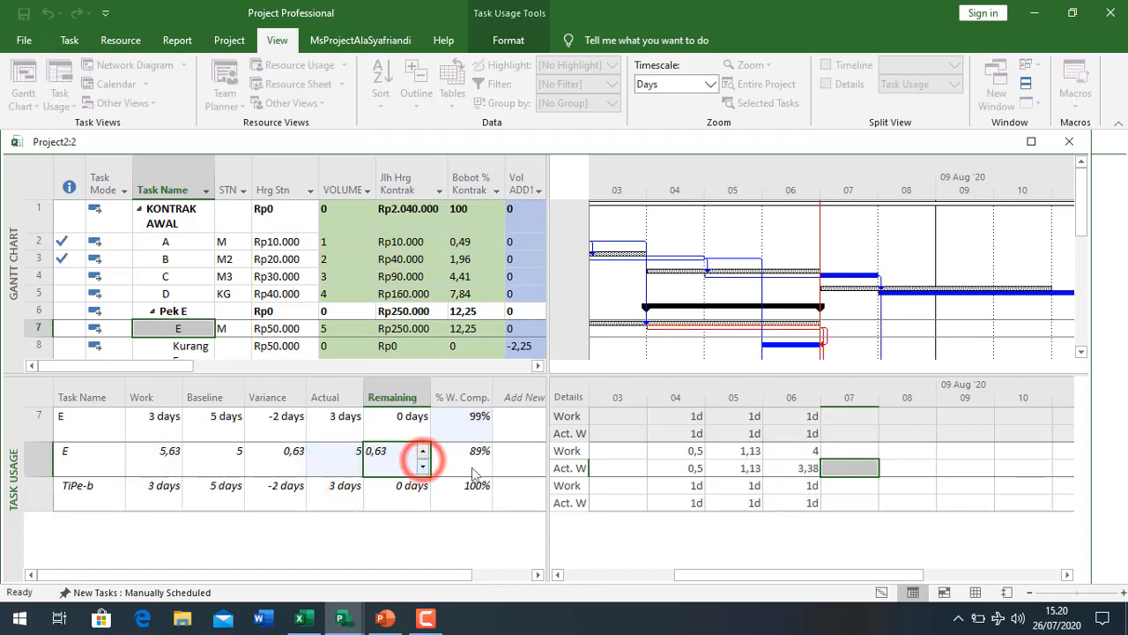
click(478, 453)
click(481, 451)
click(485, 450)
click(499, 456)
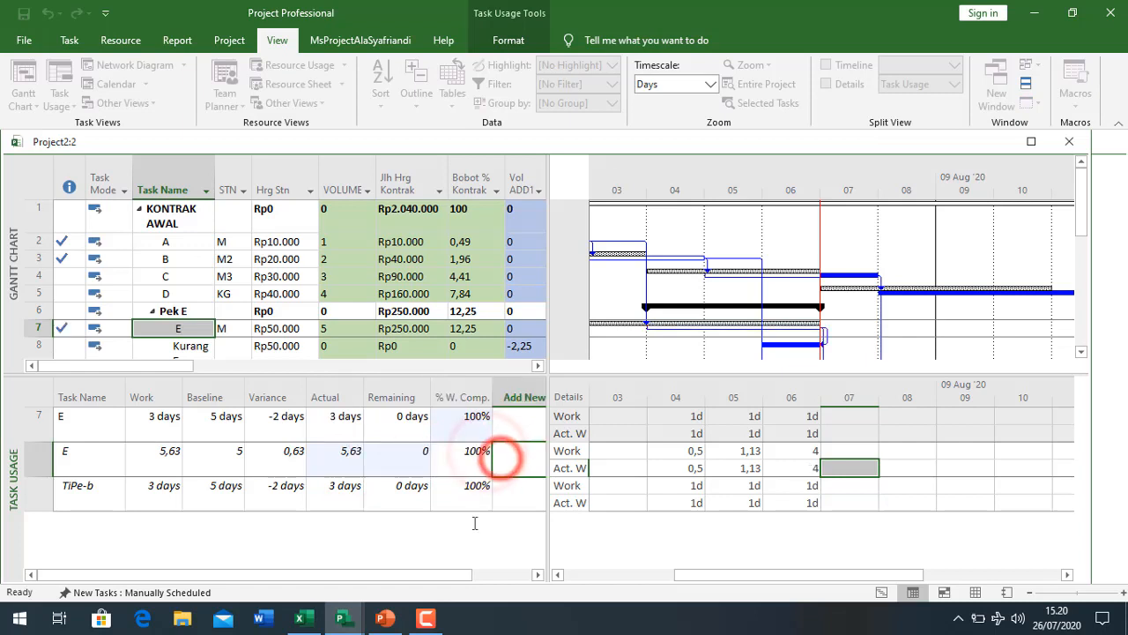
Step: Set the total work of the E resource assignment under task E to 5
click(168, 456)
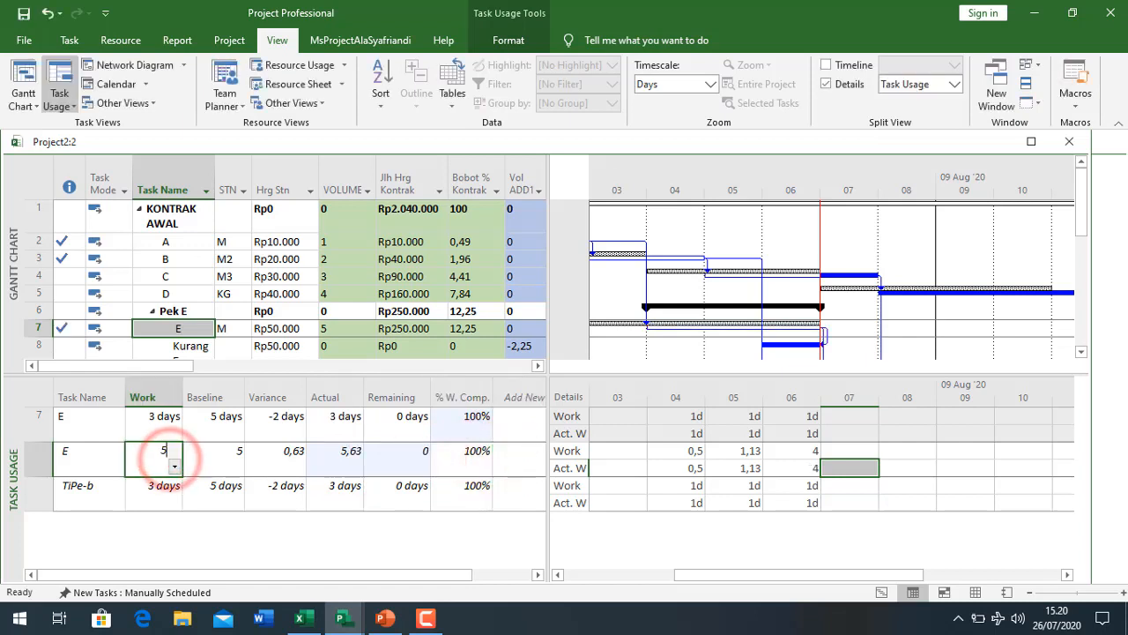
text(5)
click(236, 462)
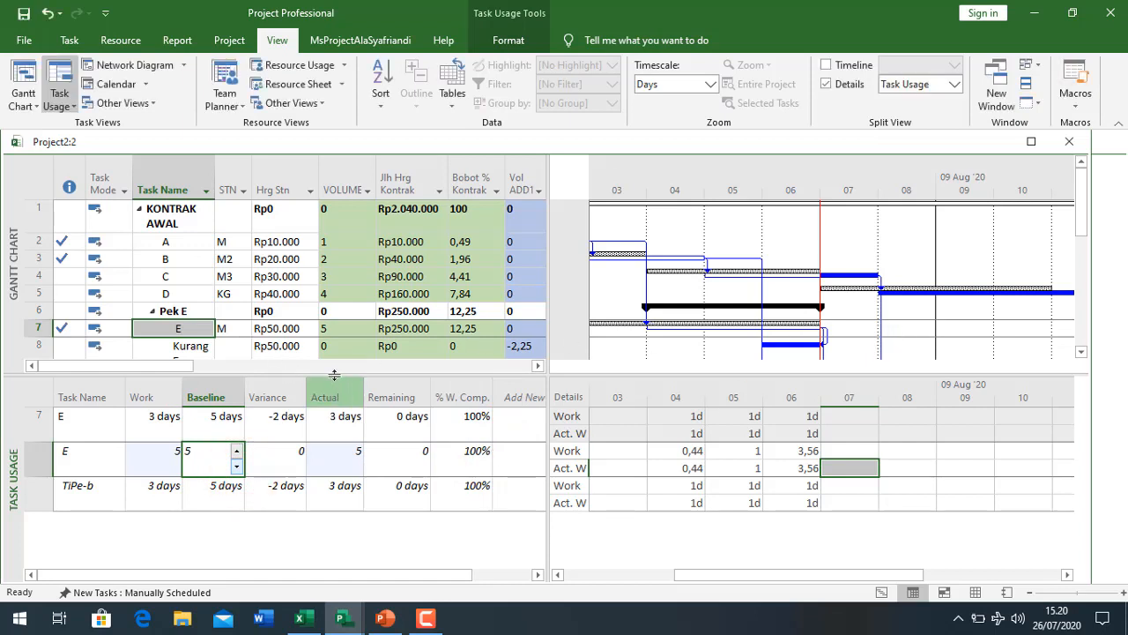
Step: Remove the Task Usage split below the Gantt chart and switch the task table to Entry
drag(334, 376, 711, 423)
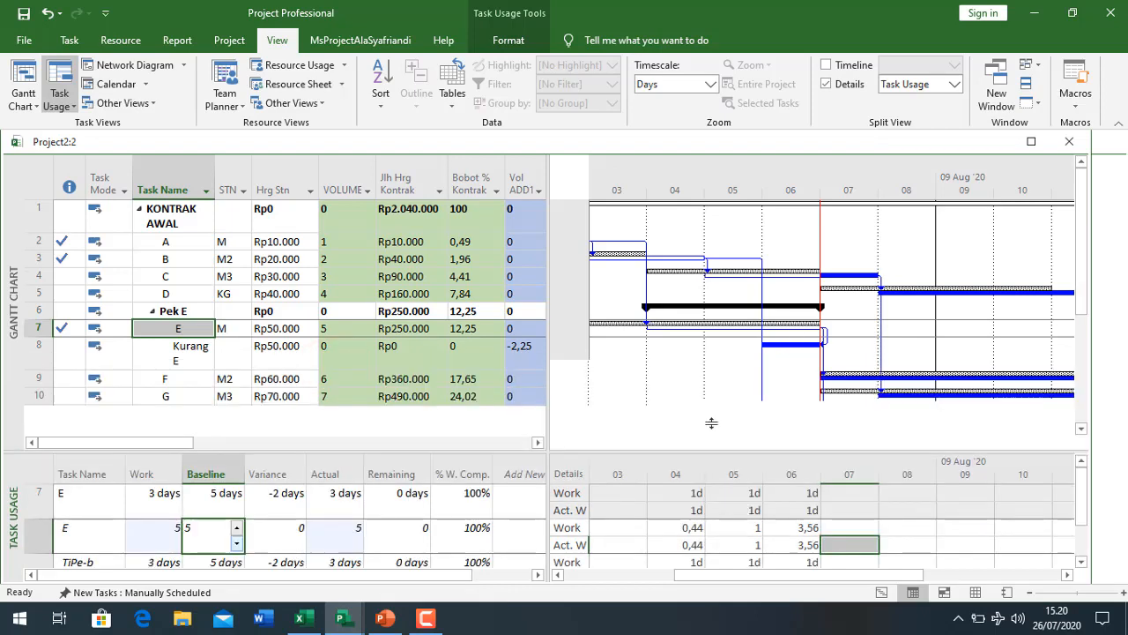
double_click(696, 450)
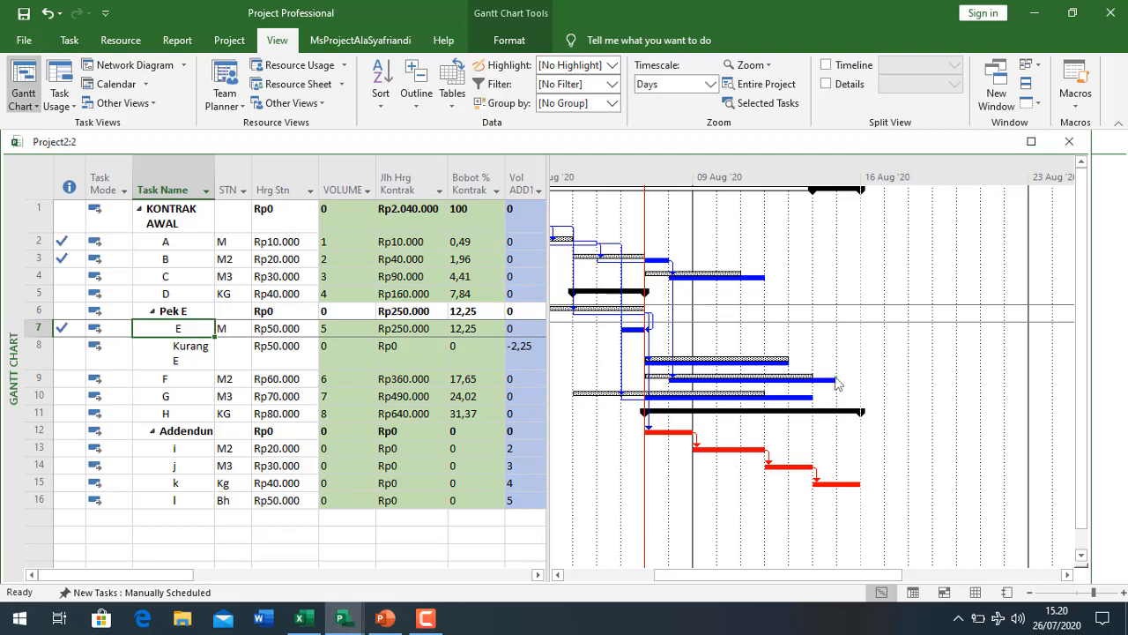
click(175, 504)
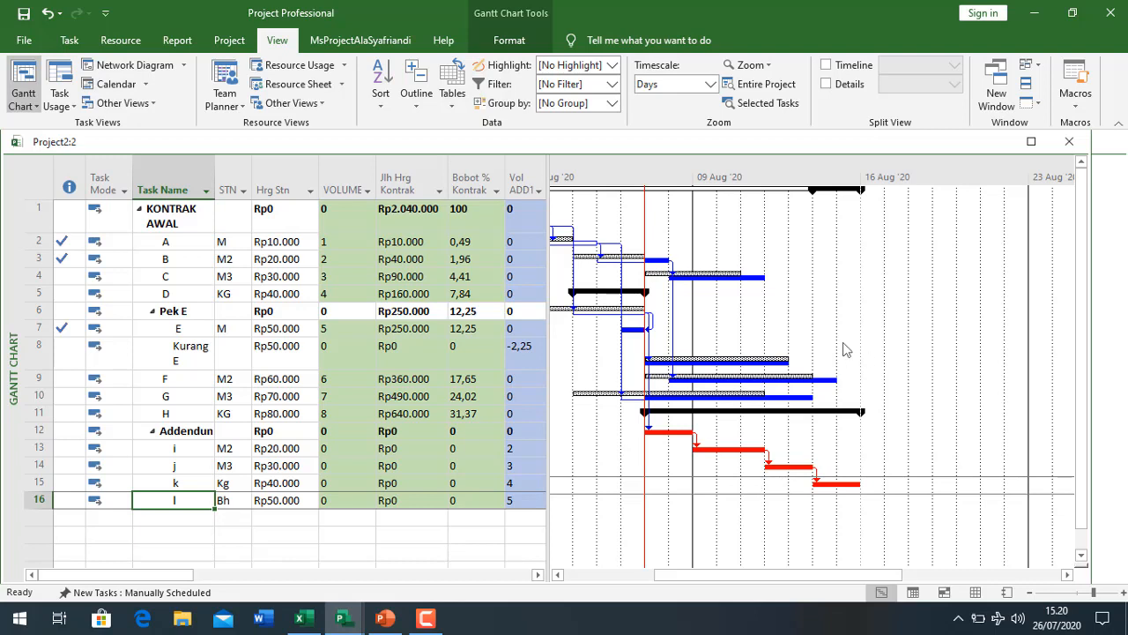
click(179, 401)
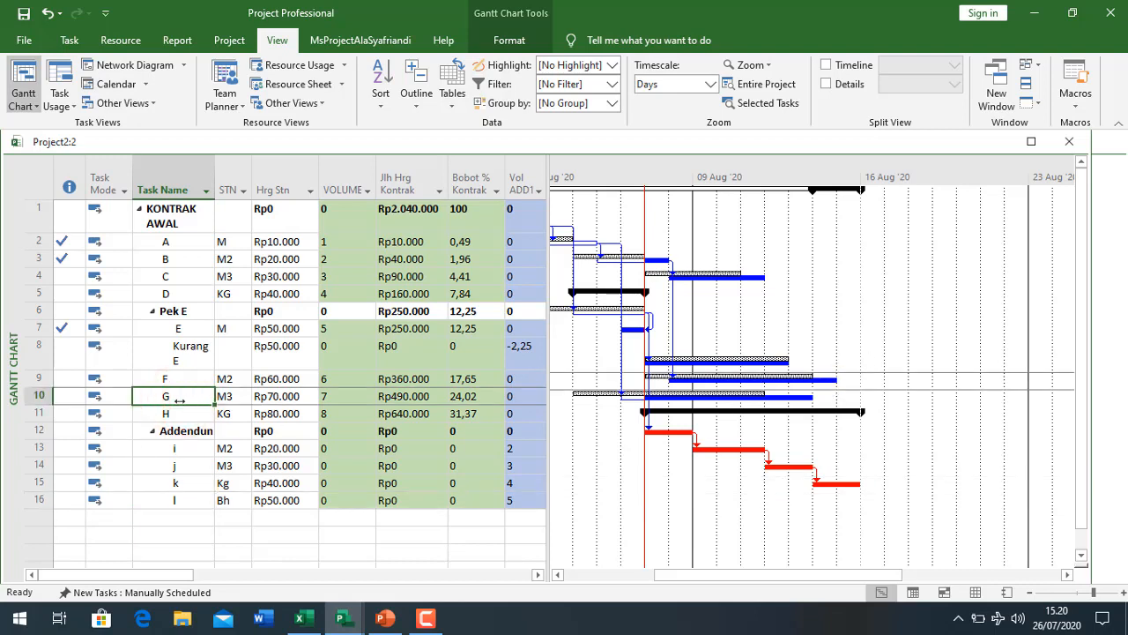
click(189, 500)
click(459, 94)
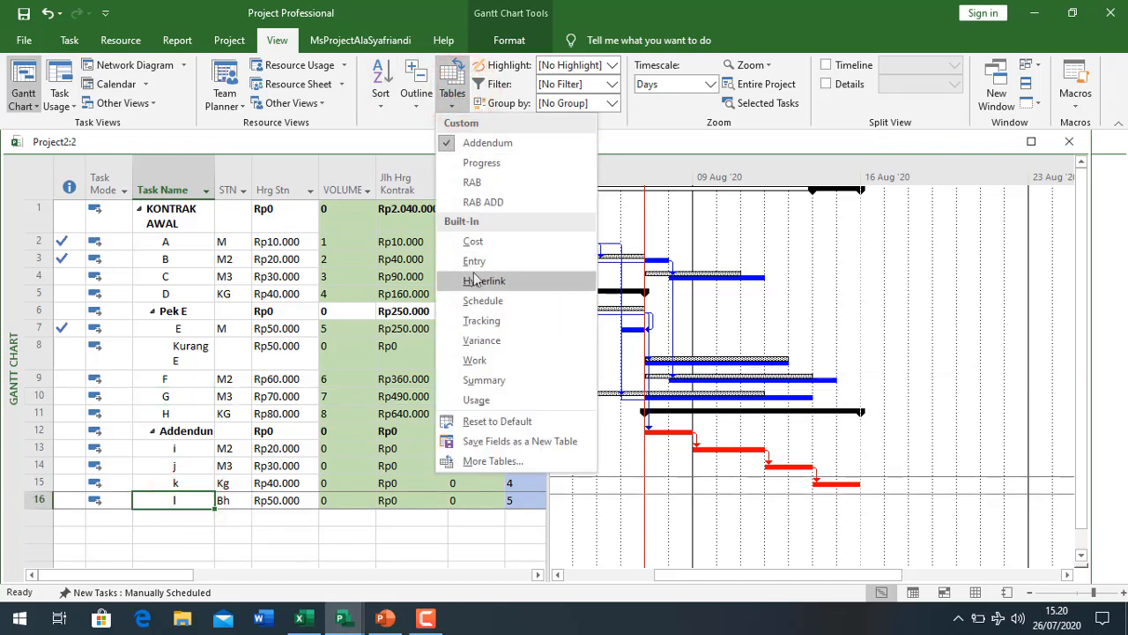
click(476, 261)
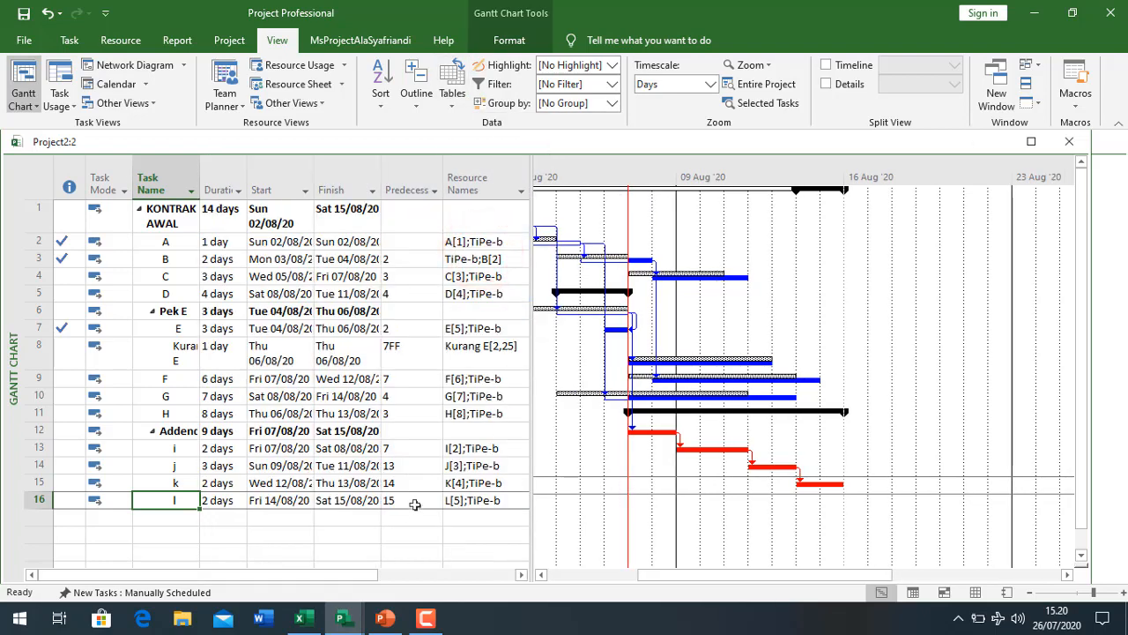
Step: Add task 10 as a second predecessor of addendum task l, making its predecessors 15;10
click(415, 508)
click(415, 504)
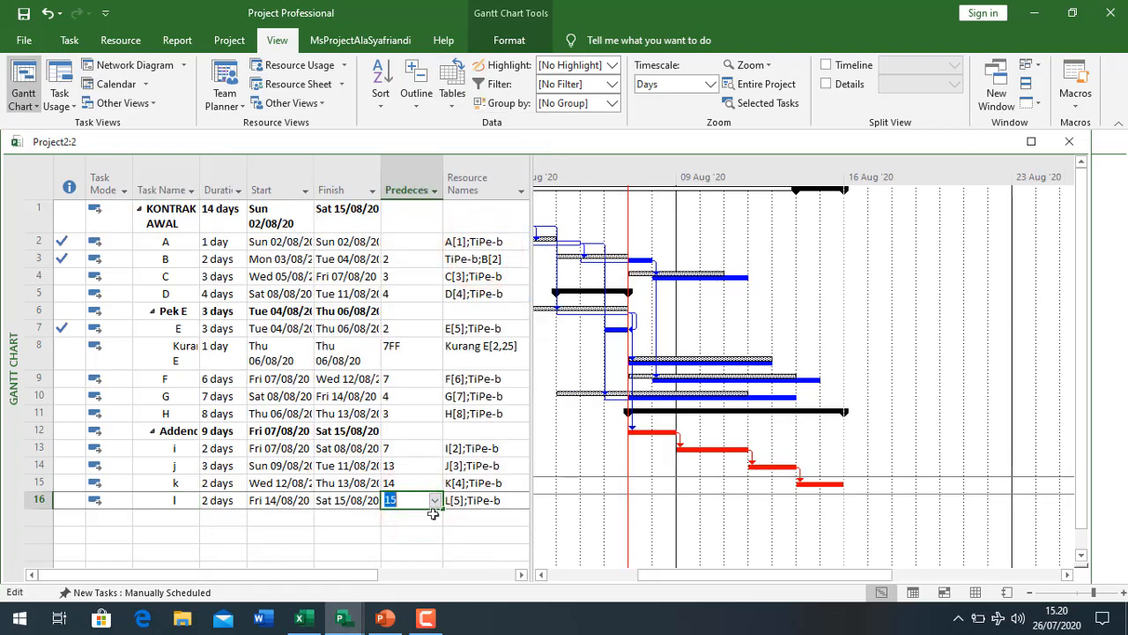
click(431, 512)
click(418, 500)
click(422, 505)
key(Right)
text(;)
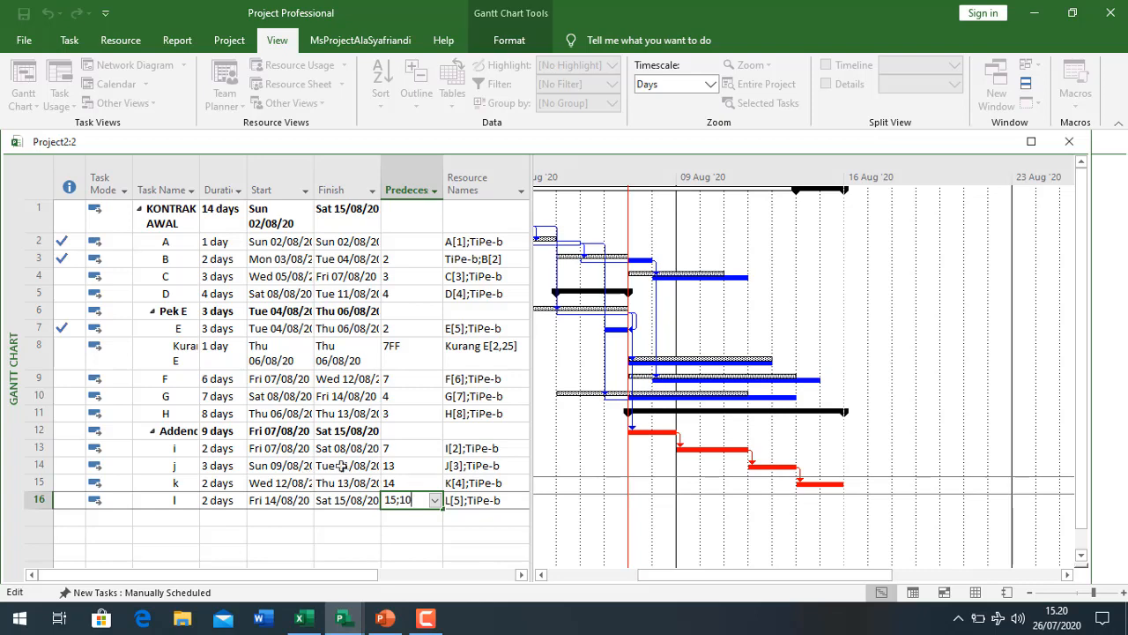
key(Return)
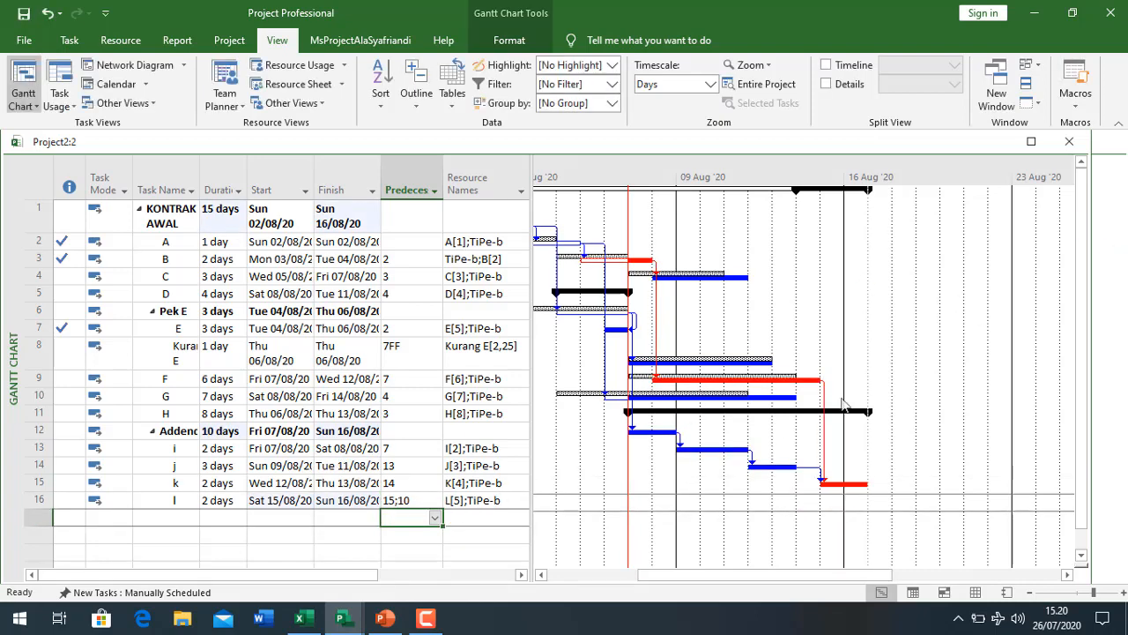
click(423, 499)
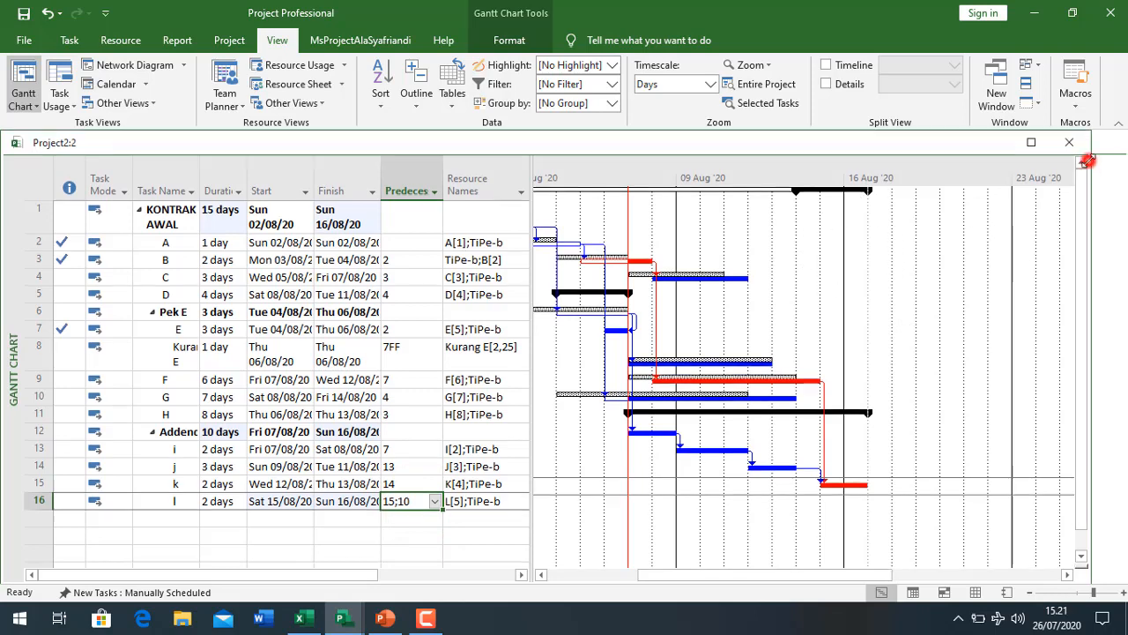
Step: Check the finish deviation and schedule status in the progress report window, and return to the Gantt chart window
click(46, 200)
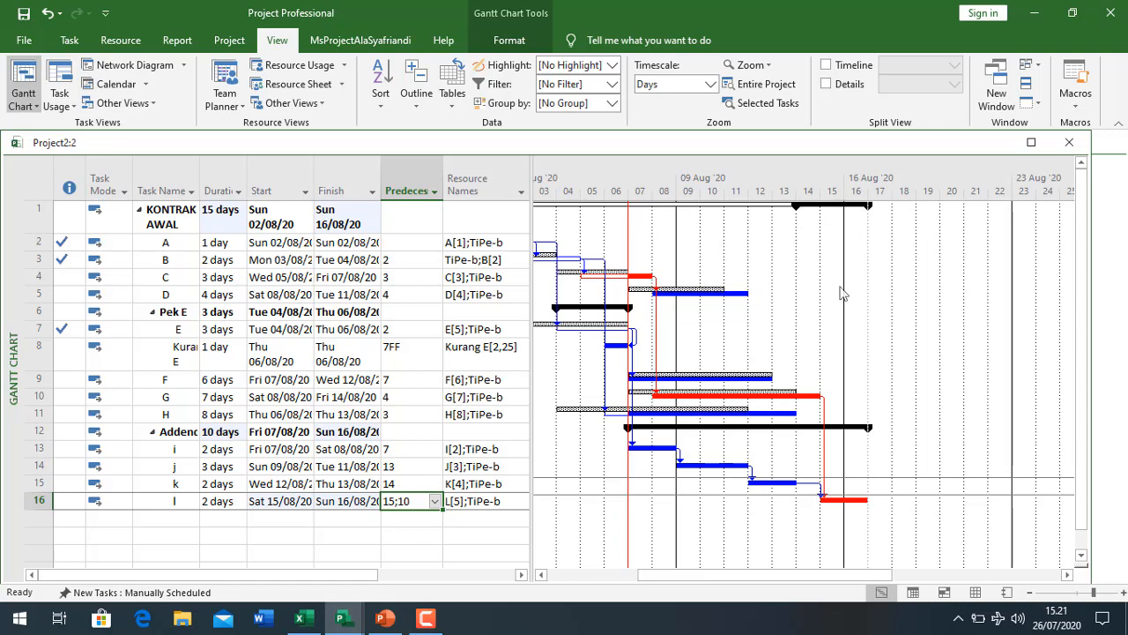
click(1120, 304)
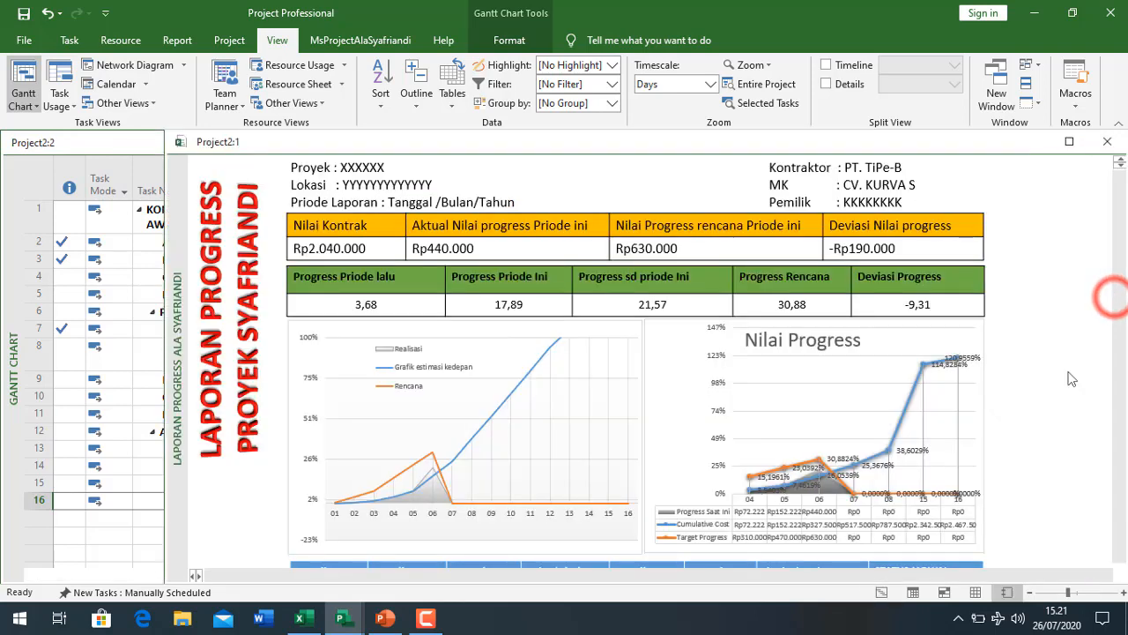
scroll(1057, 352, down, 3)
scroll(1086, 407, down, 1)
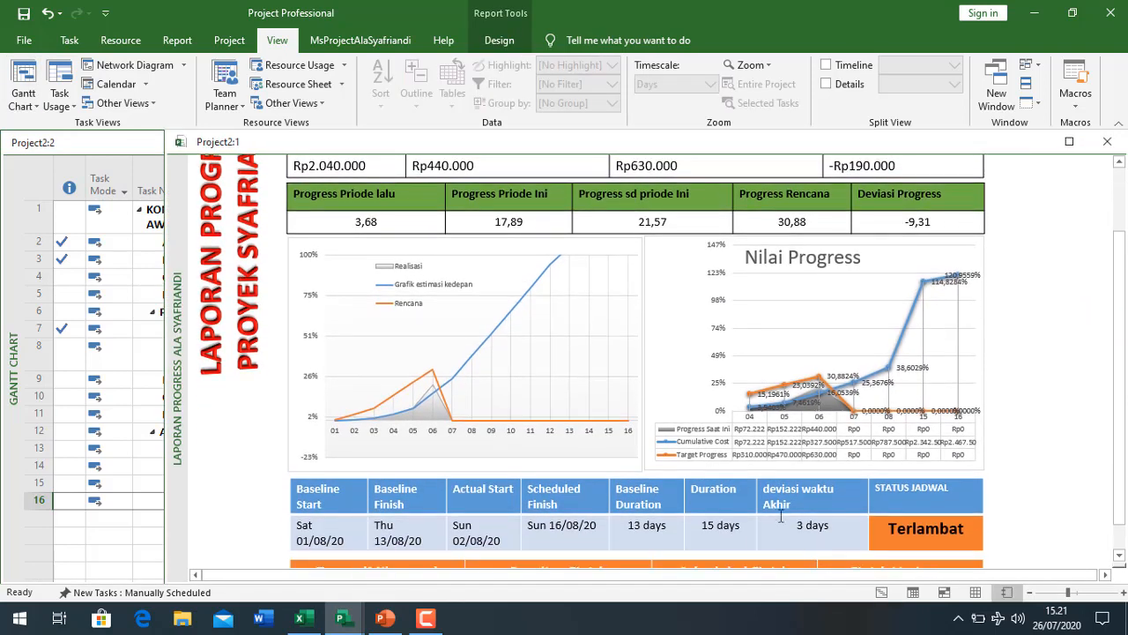
click(119, 467)
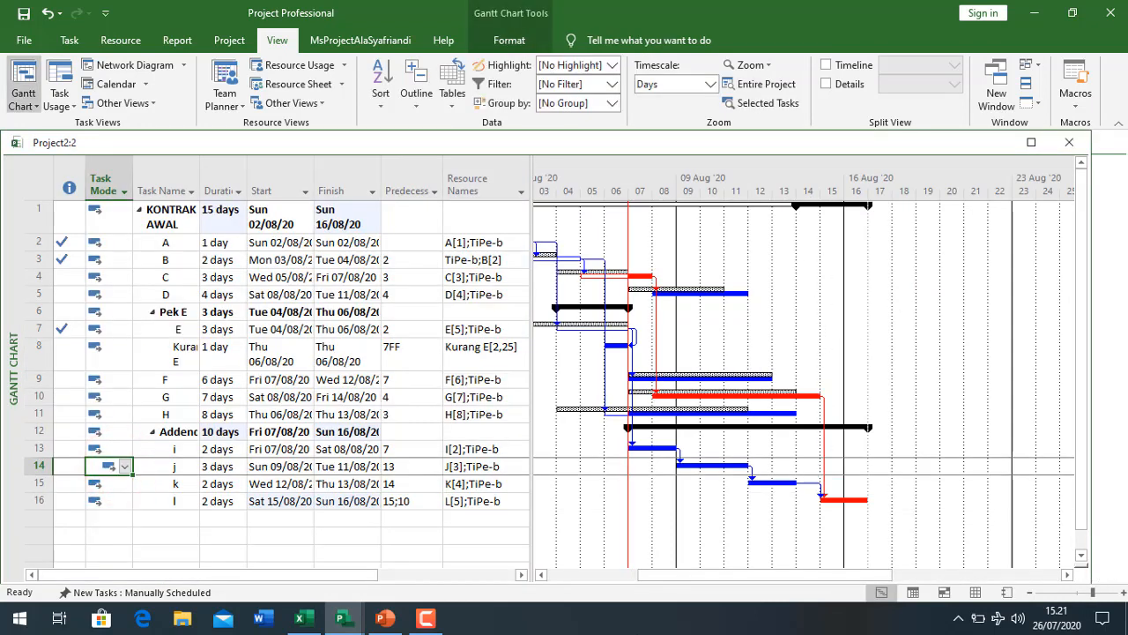
Step: Save Baseline 1 for the selected tasks only, covering Kurang E and the Addendum group in rows 12 to 16
click(38, 354)
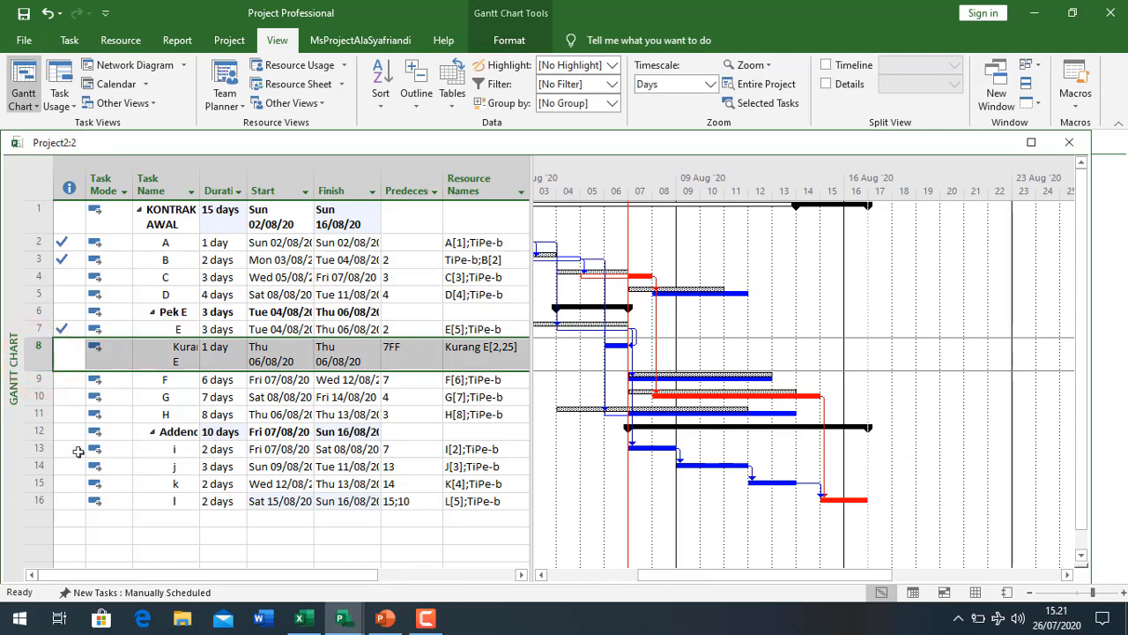
drag(35, 433, 35, 501)
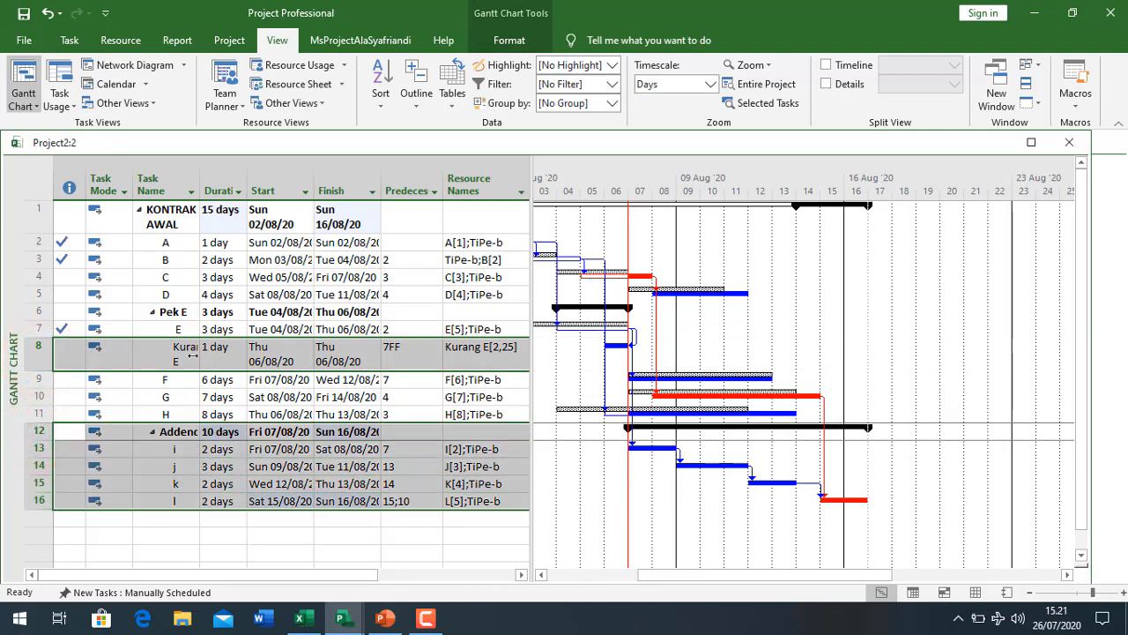
click(231, 41)
click(529, 105)
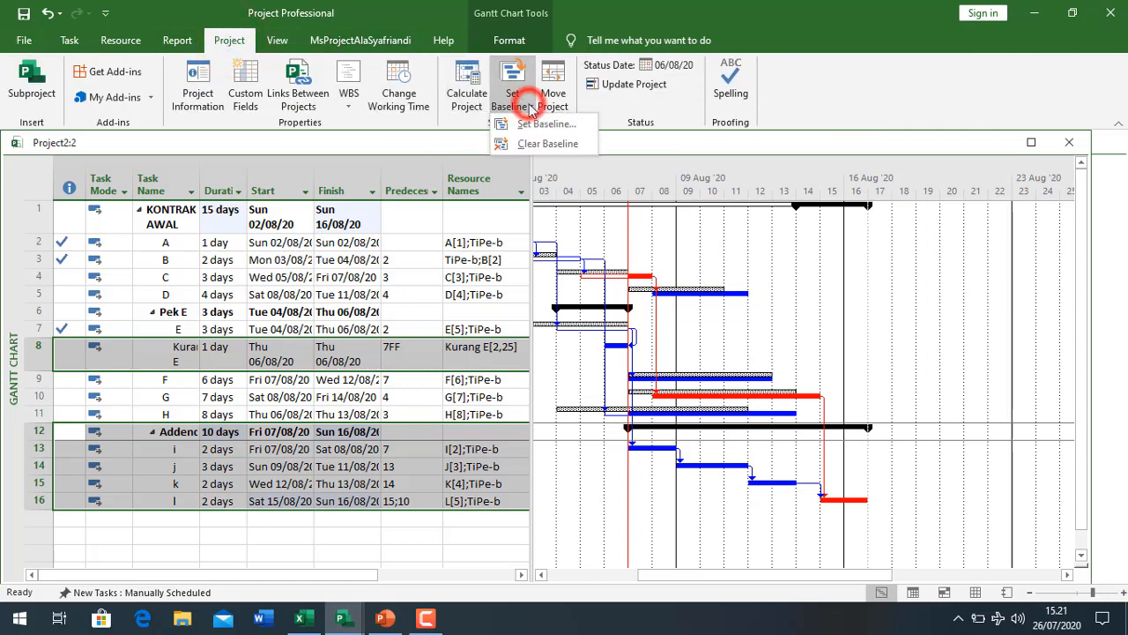
click(542, 123)
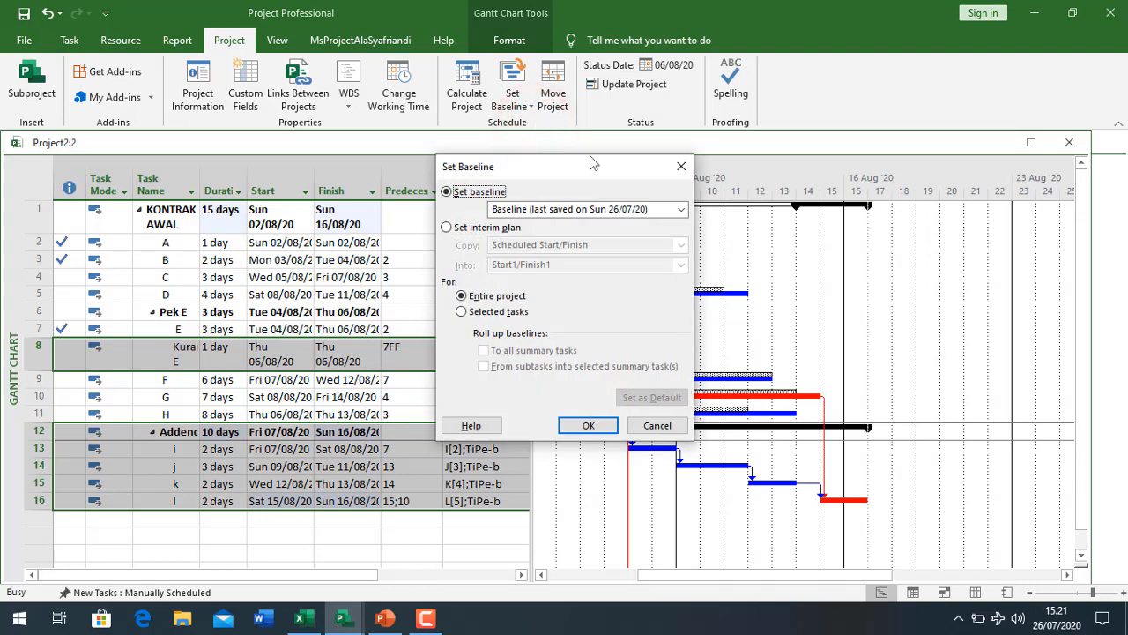
click(498, 209)
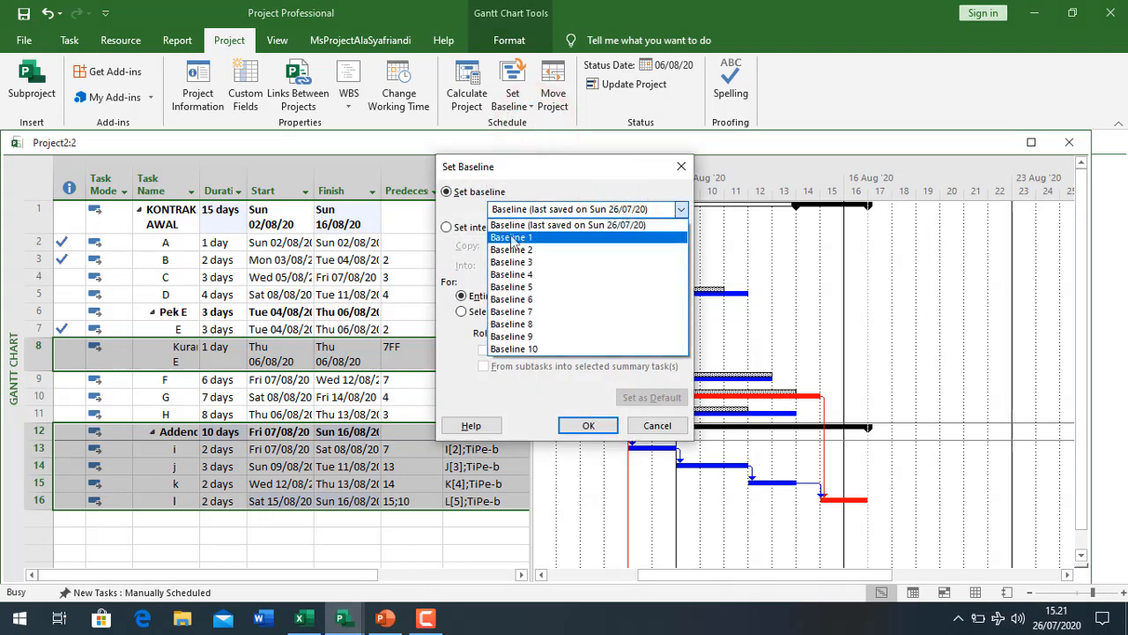
click(520, 238)
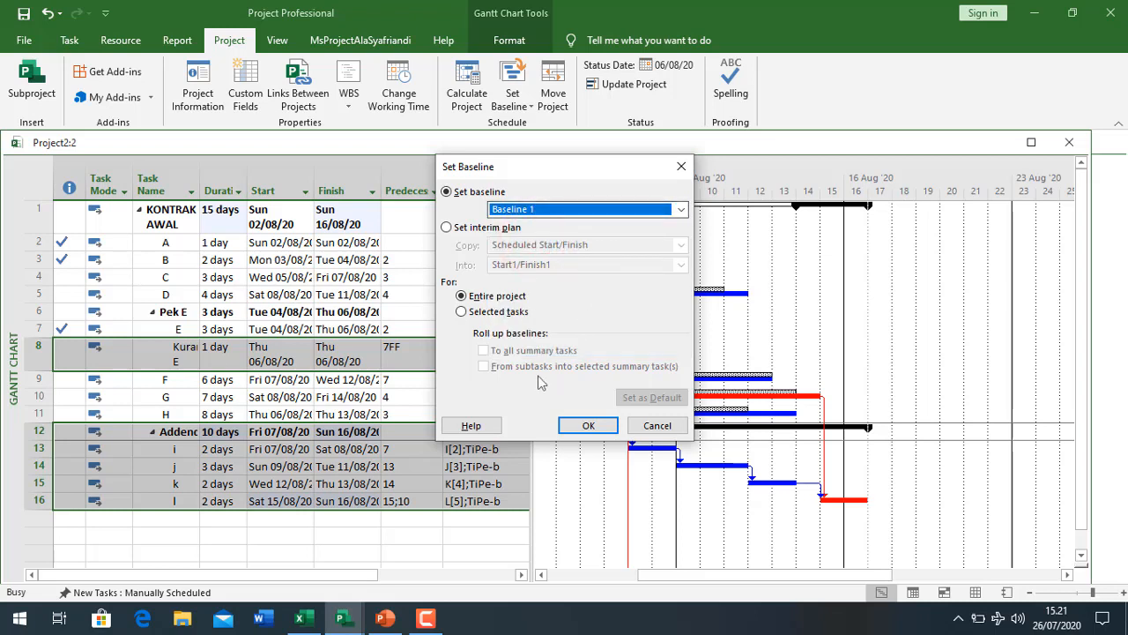
click(553, 210)
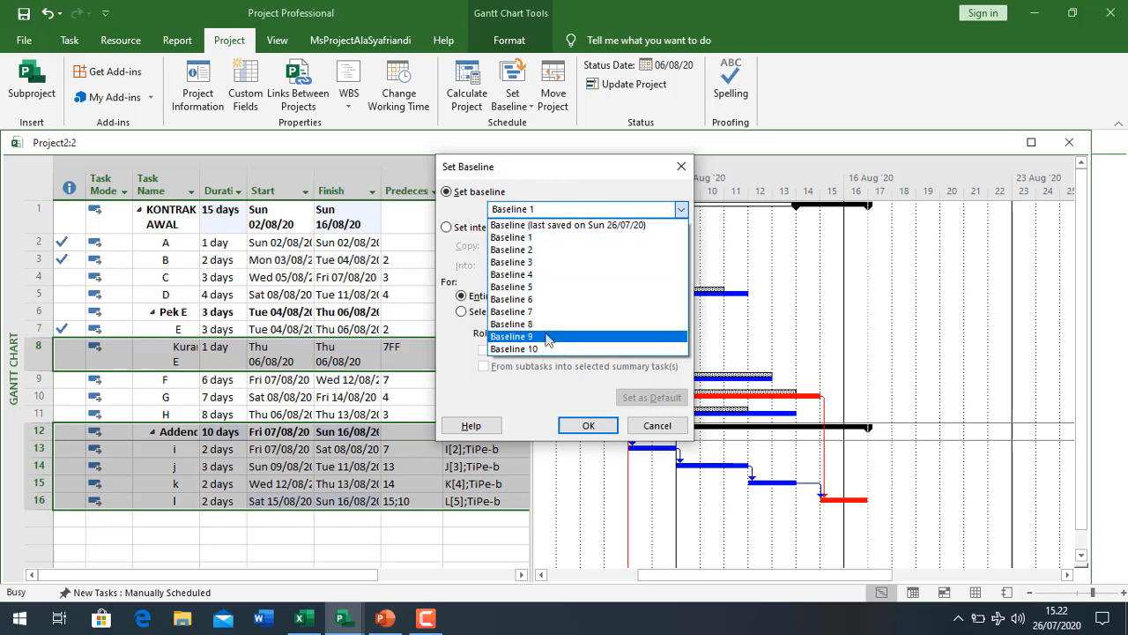
click(549, 211)
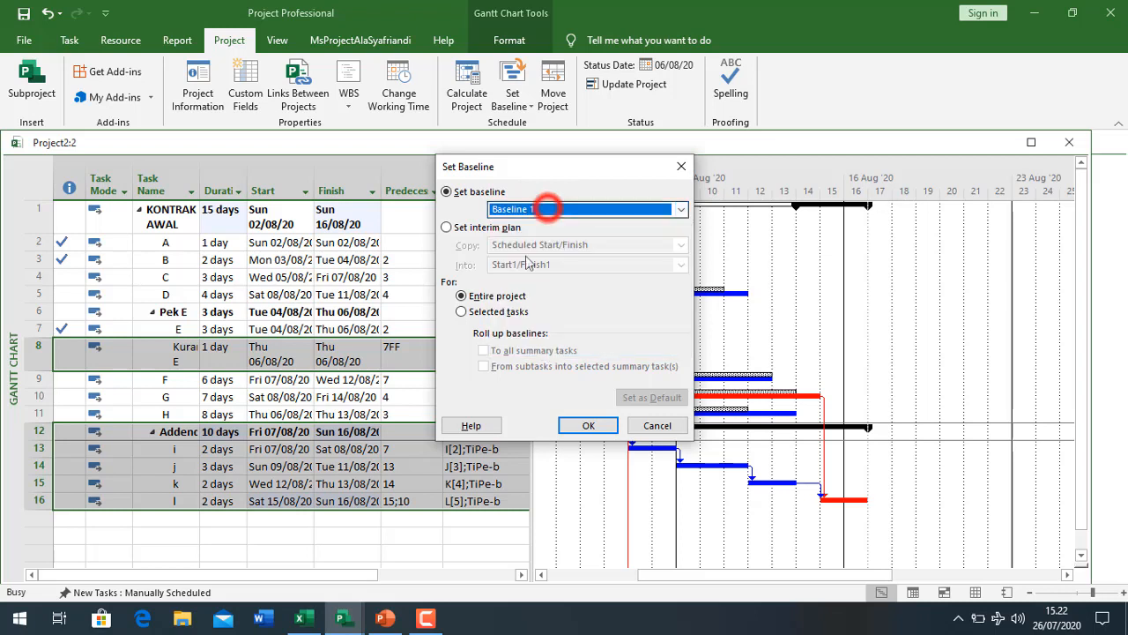
click(463, 313)
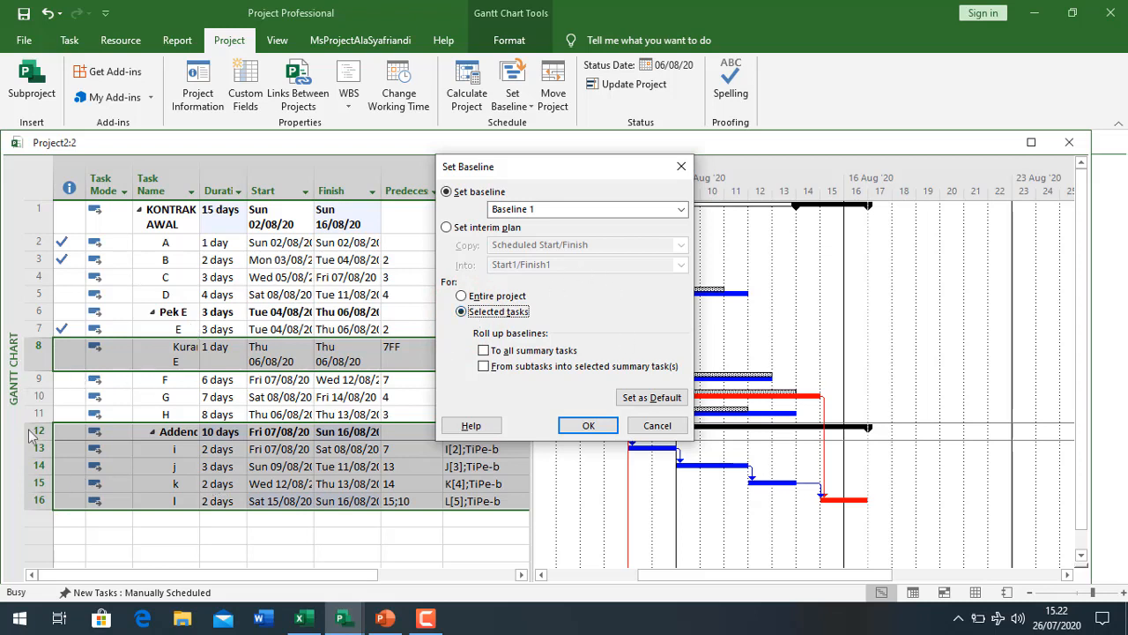
click(582, 425)
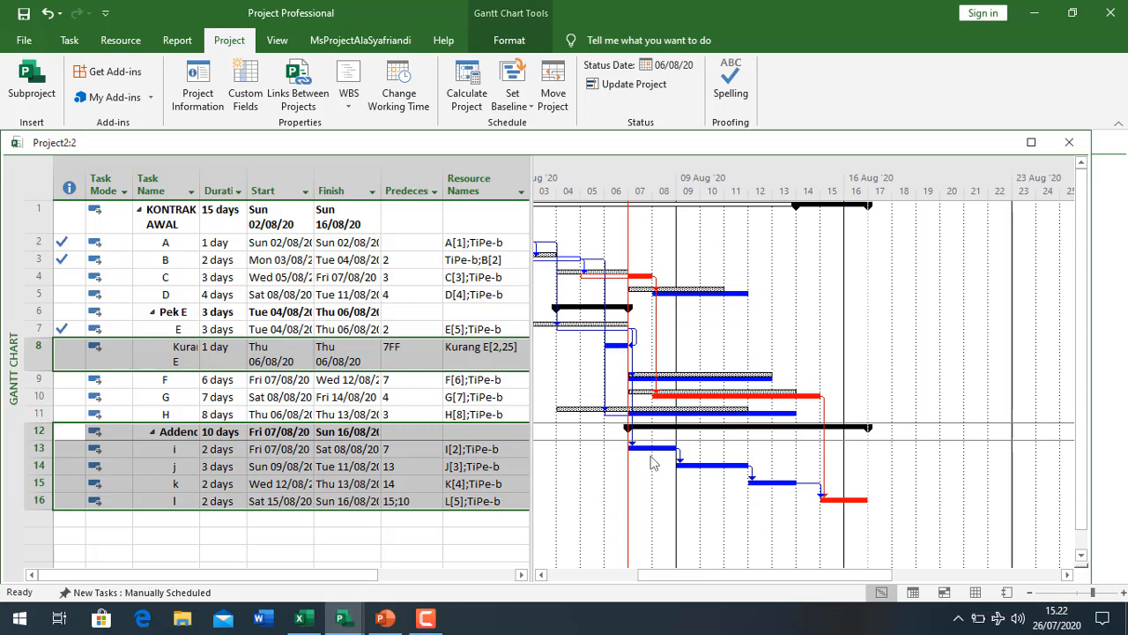
Step: Compare the baseline bars on the Gantt chart by displaying Baseline 1, and switch back to the original Baseline
click(509, 40)
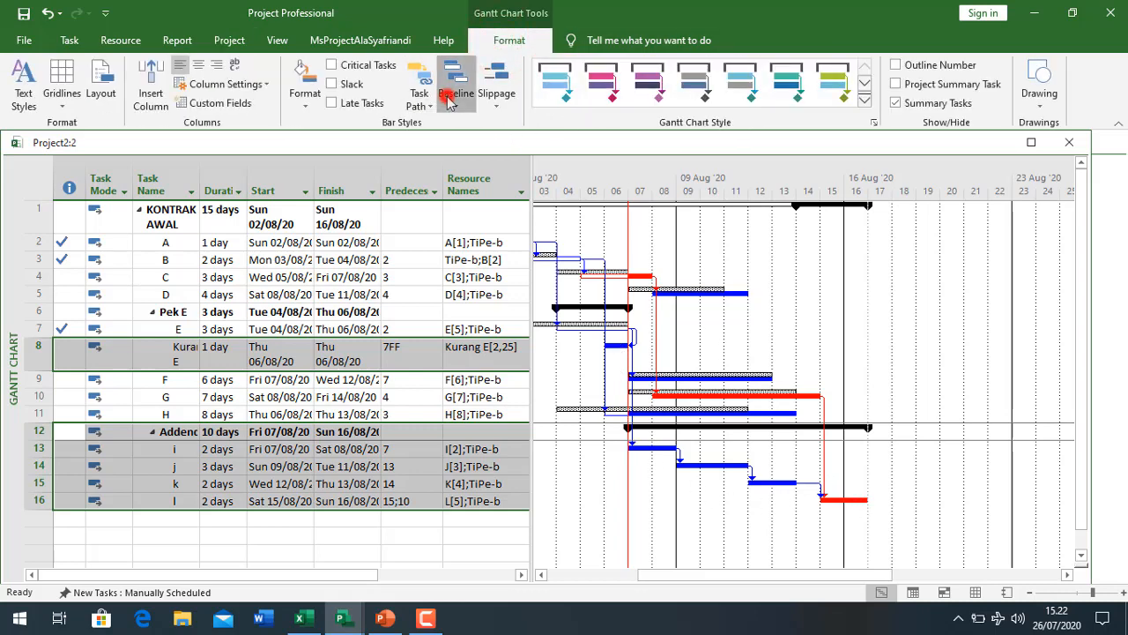
click(455, 88)
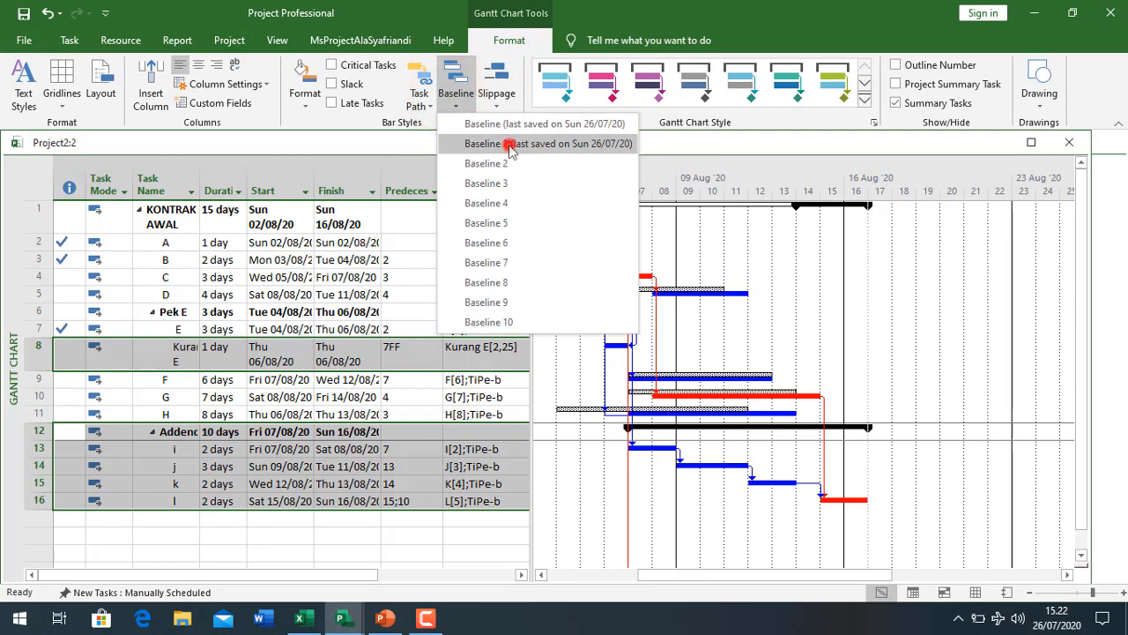
click(509, 147)
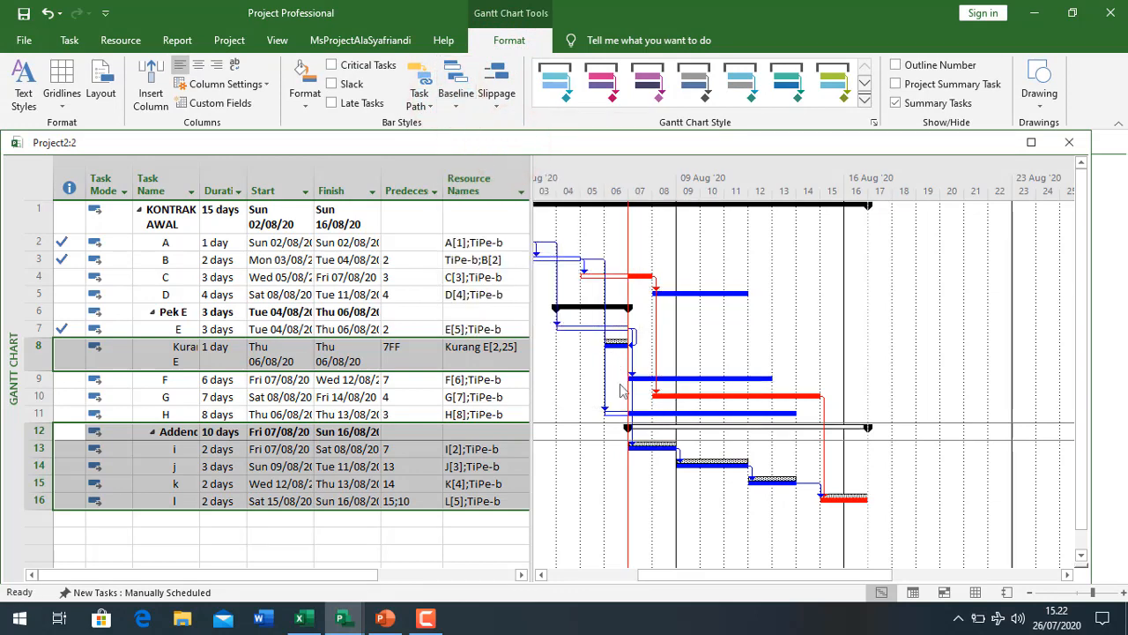
click(454, 88)
click(490, 126)
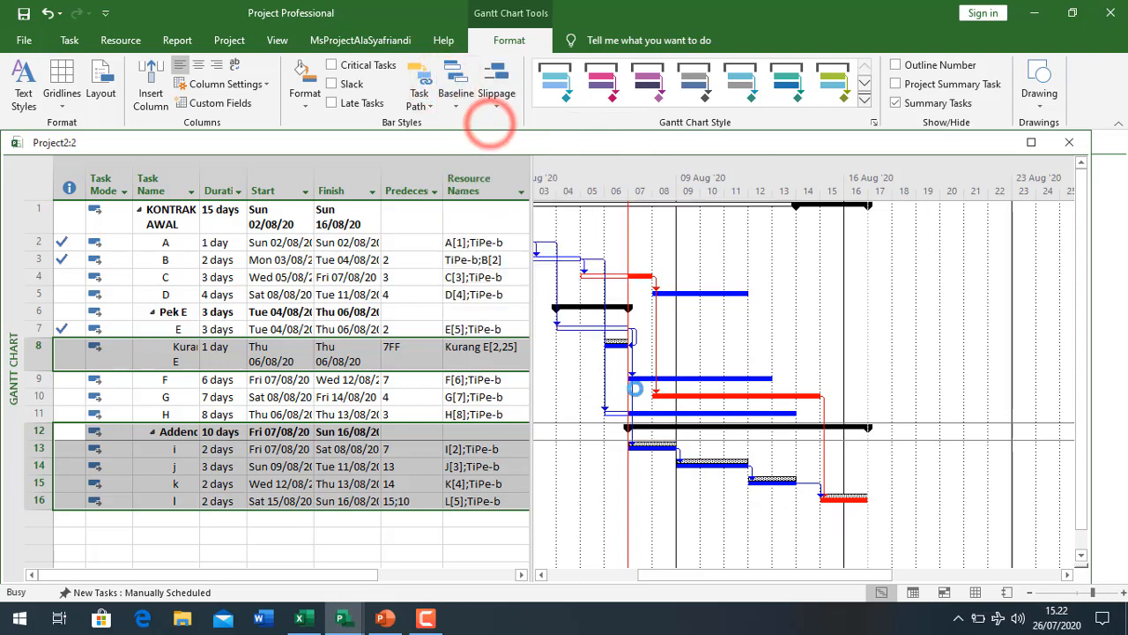
drag(748, 573, 603, 573)
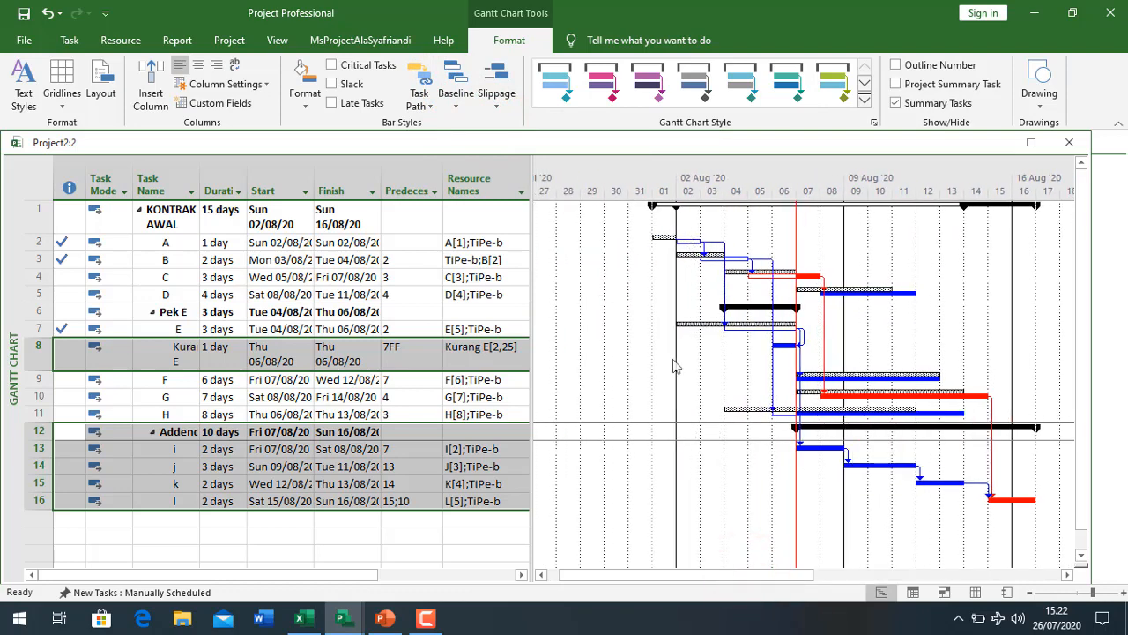
Step: Mark the Kurang E task in row 8 as 100% complete
scroll(423, 341, down, 1)
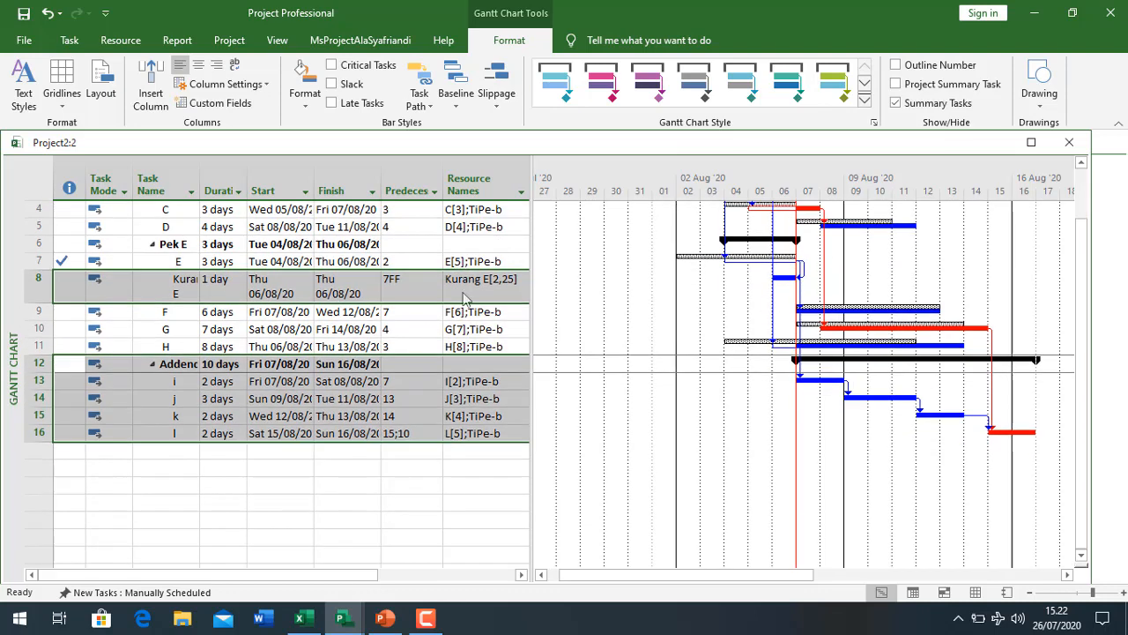
click(175, 280)
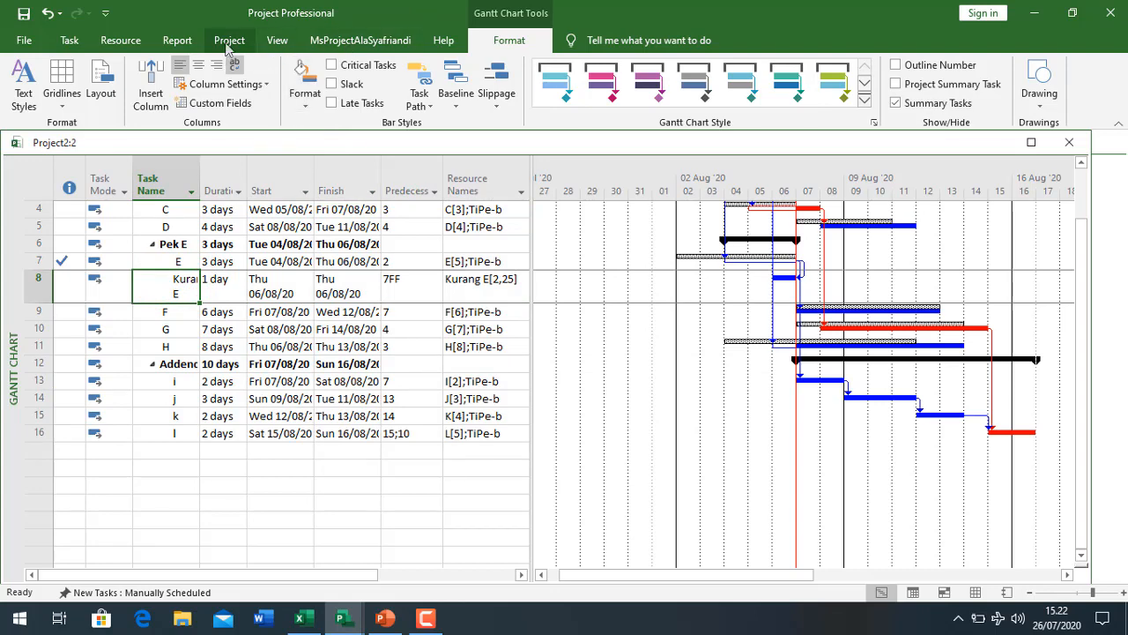
click(69, 39)
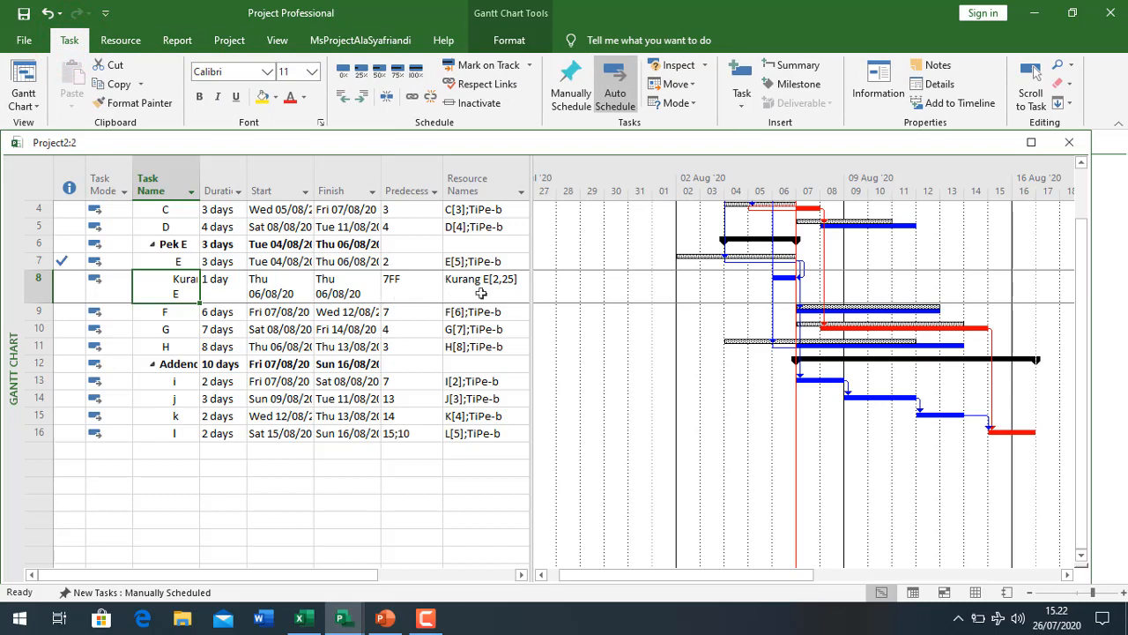
click(416, 70)
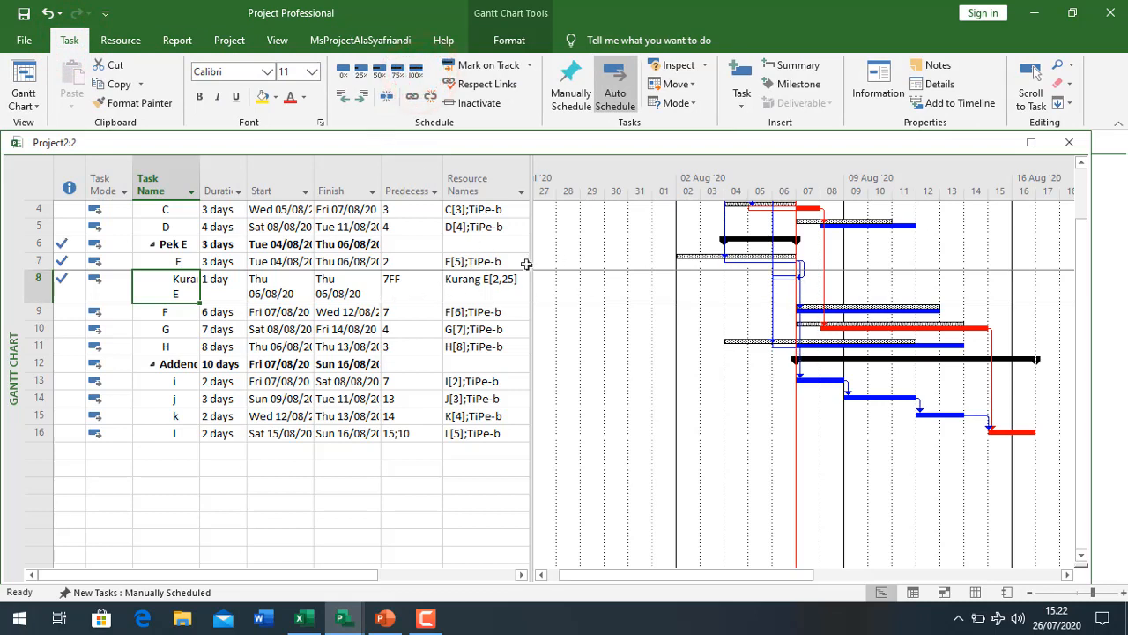
Step: Switch the task table to the custom Progress table and check the deviation, planned progress and ACWP of Pek E and Kurang E
drag(530, 260, 807, 260)
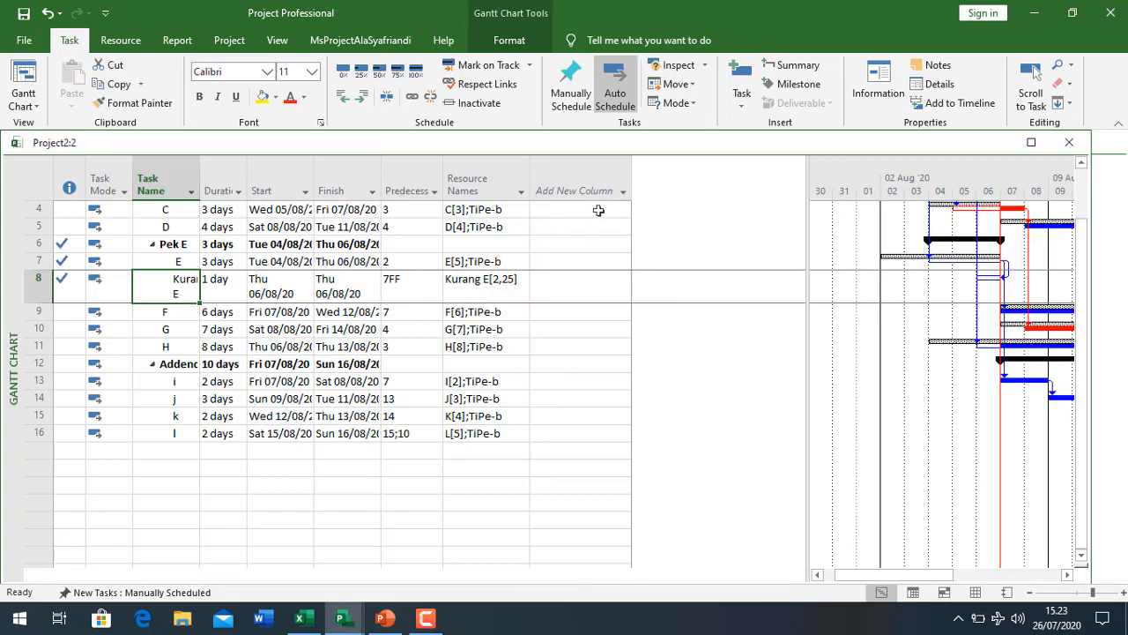
click(276, 40)
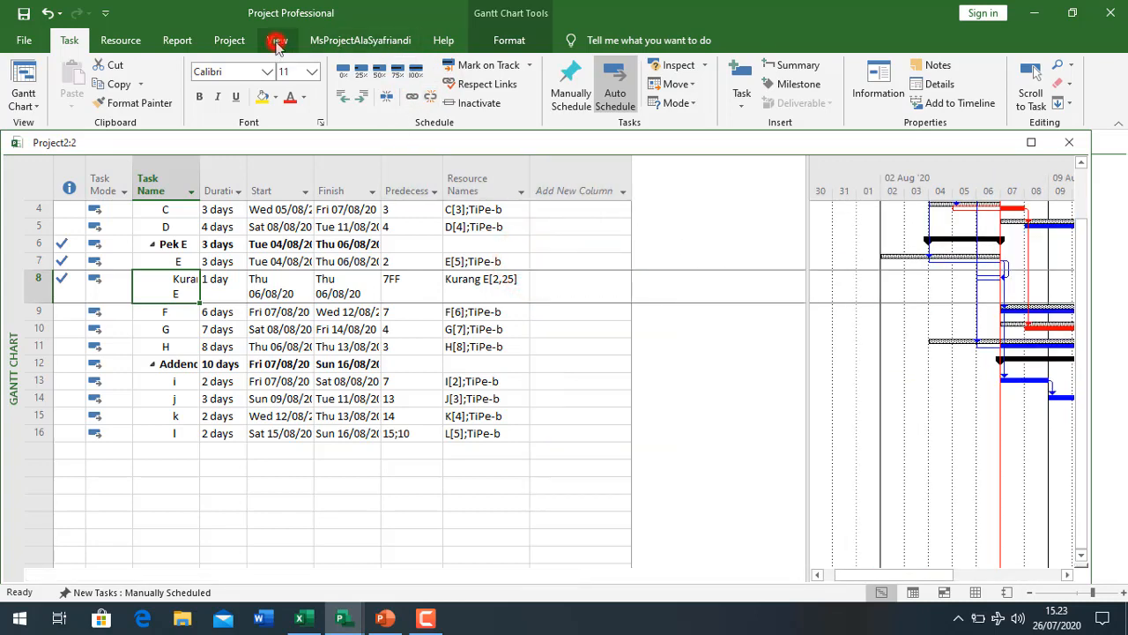
click(452, 88)
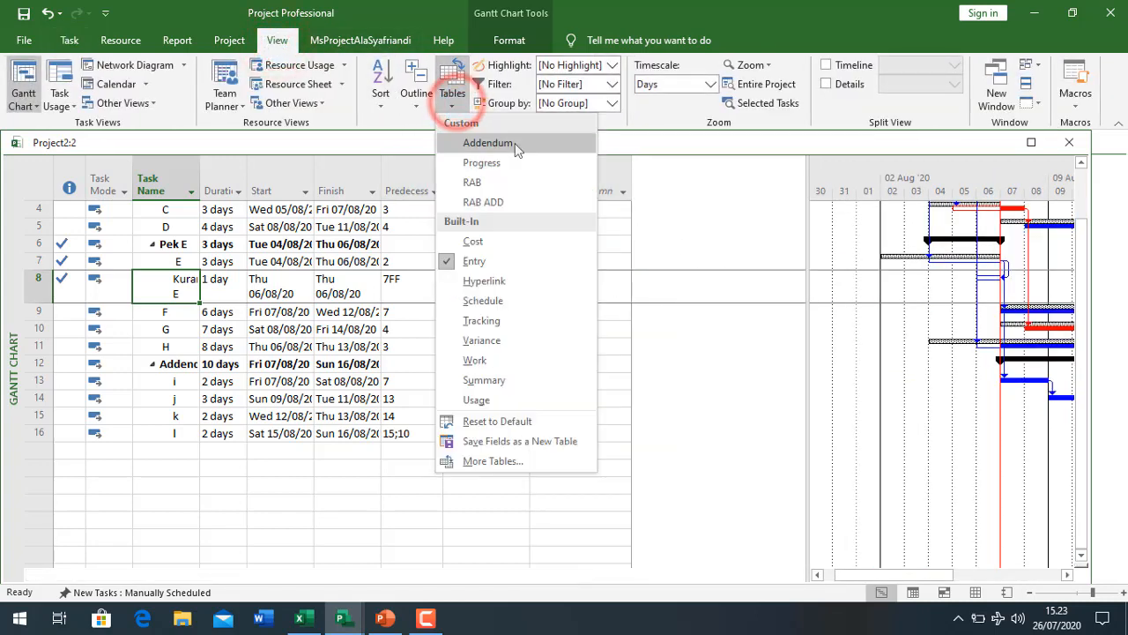
click(512, 164)
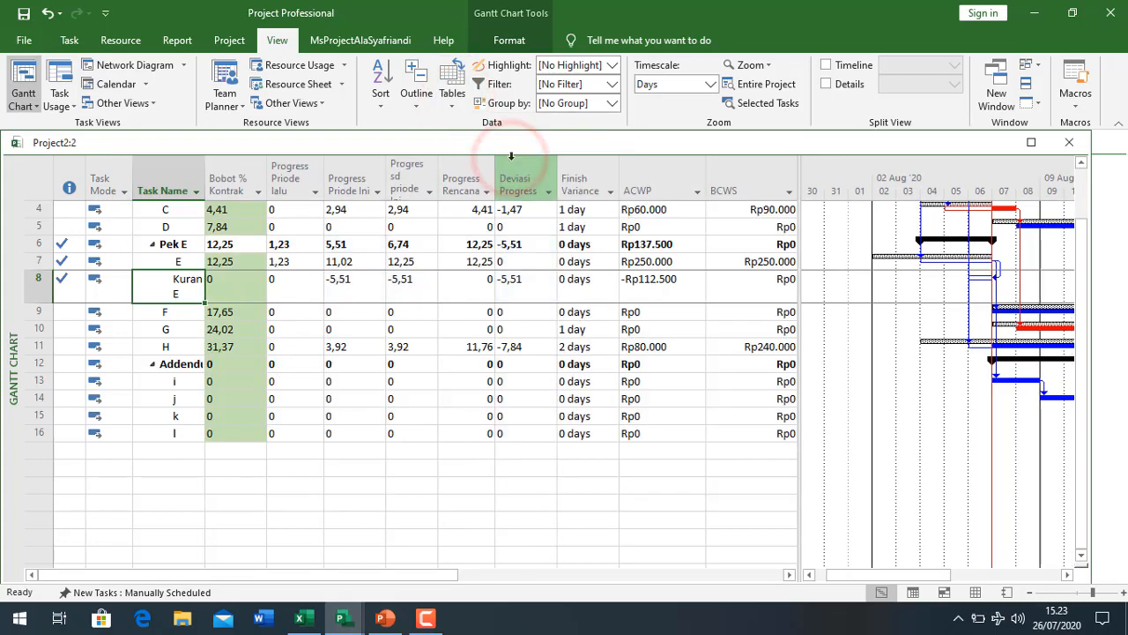
click(526, 244)
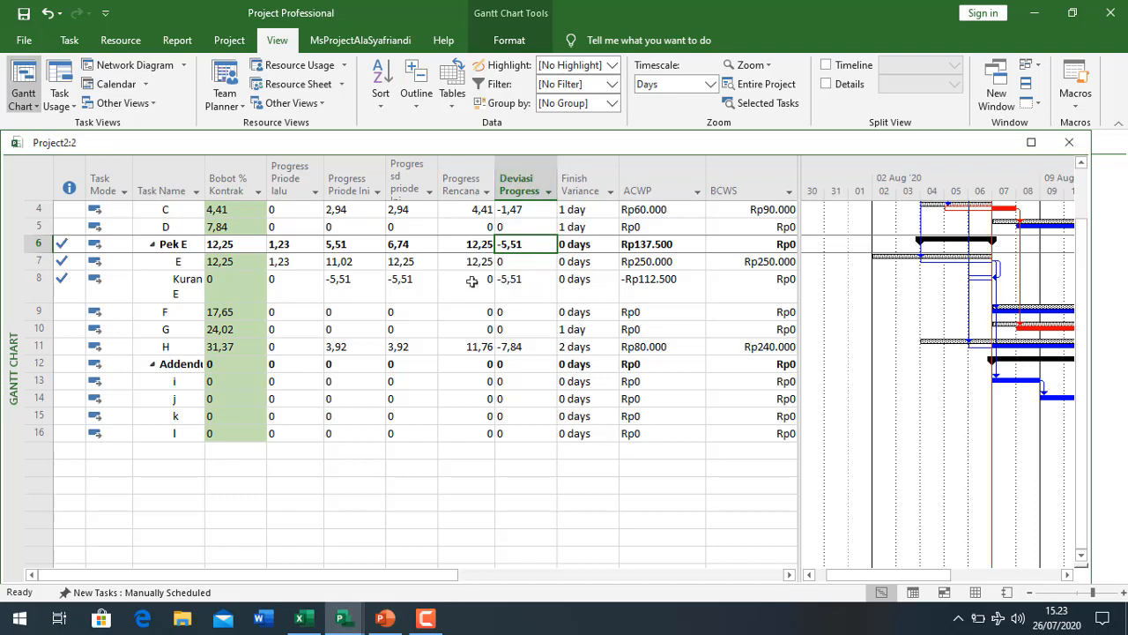
click(473, 244)
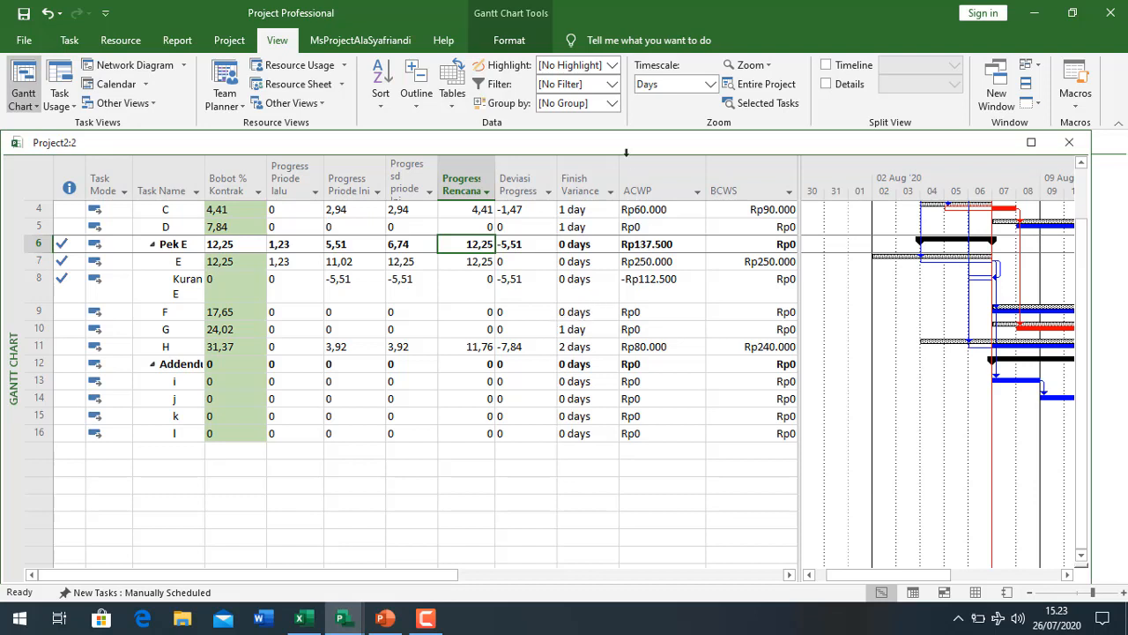
click(673, 244)
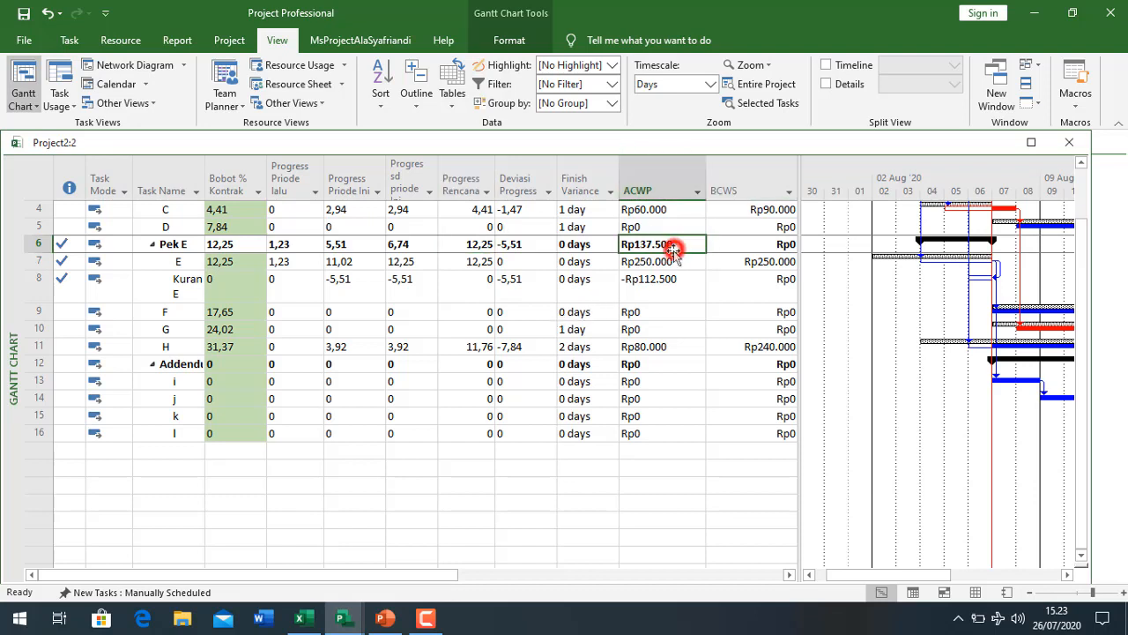
click(657, 282)
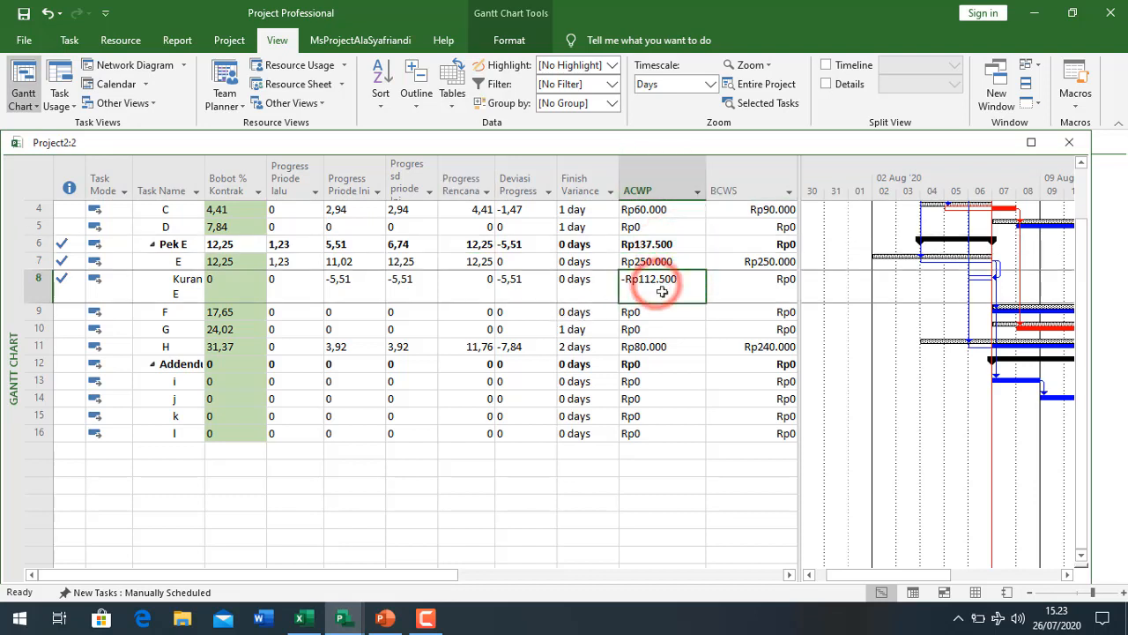
Step: Reset Kurang E to 0% complete and check its effect on the ACWP values of Pek E and task E
click(173, 287)
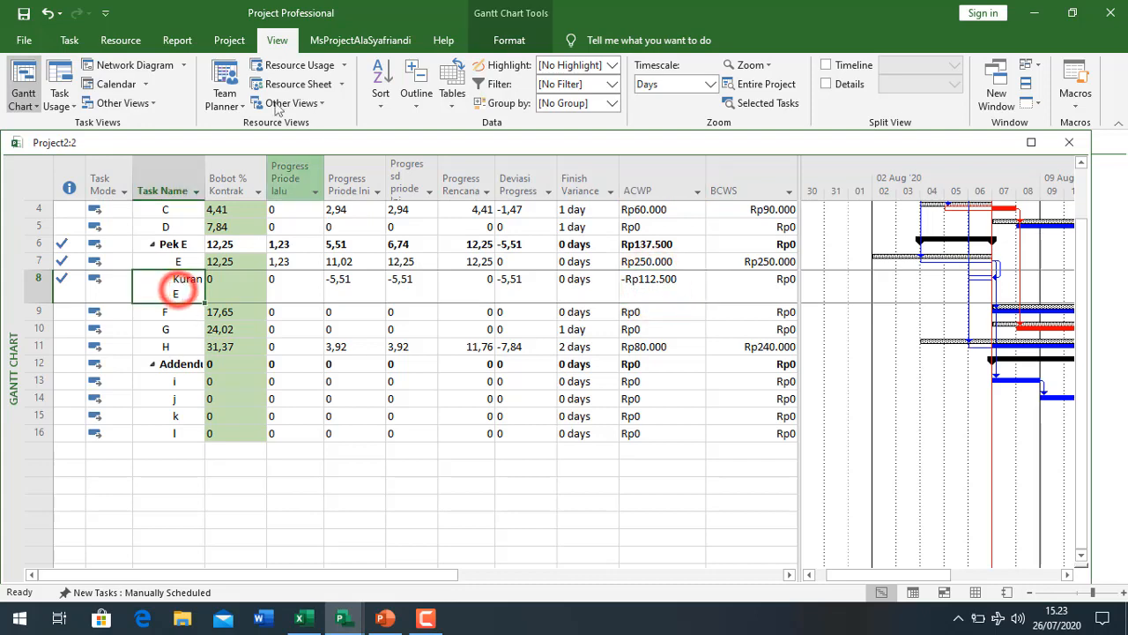
click(70, 40)
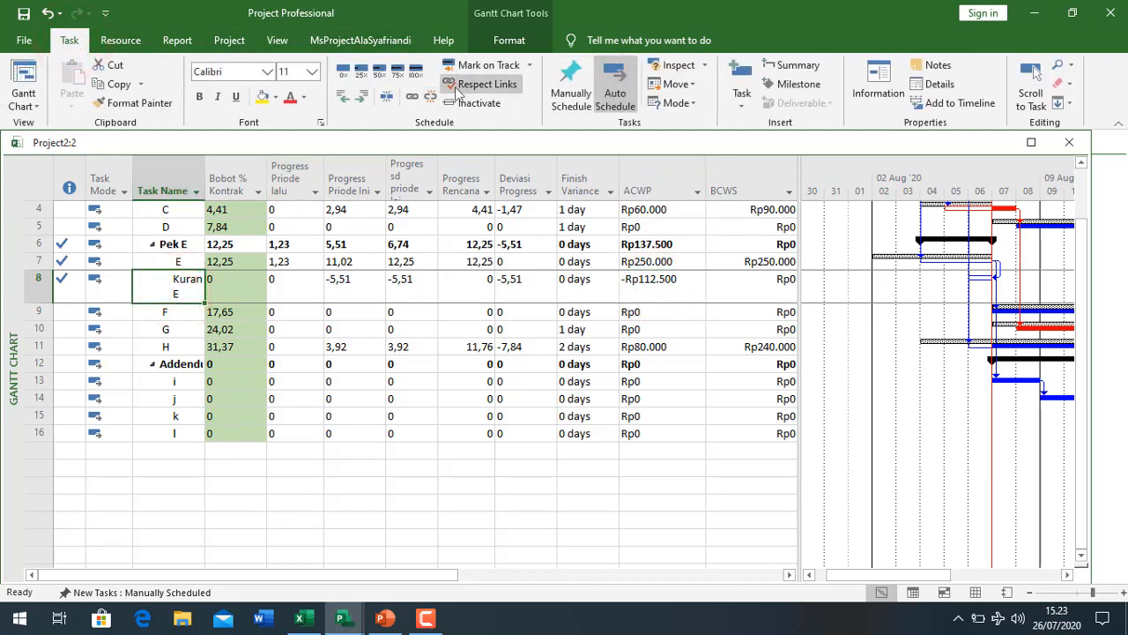
click(343, 71)
click(668, 277)
scroll(668, 264, up, 1)
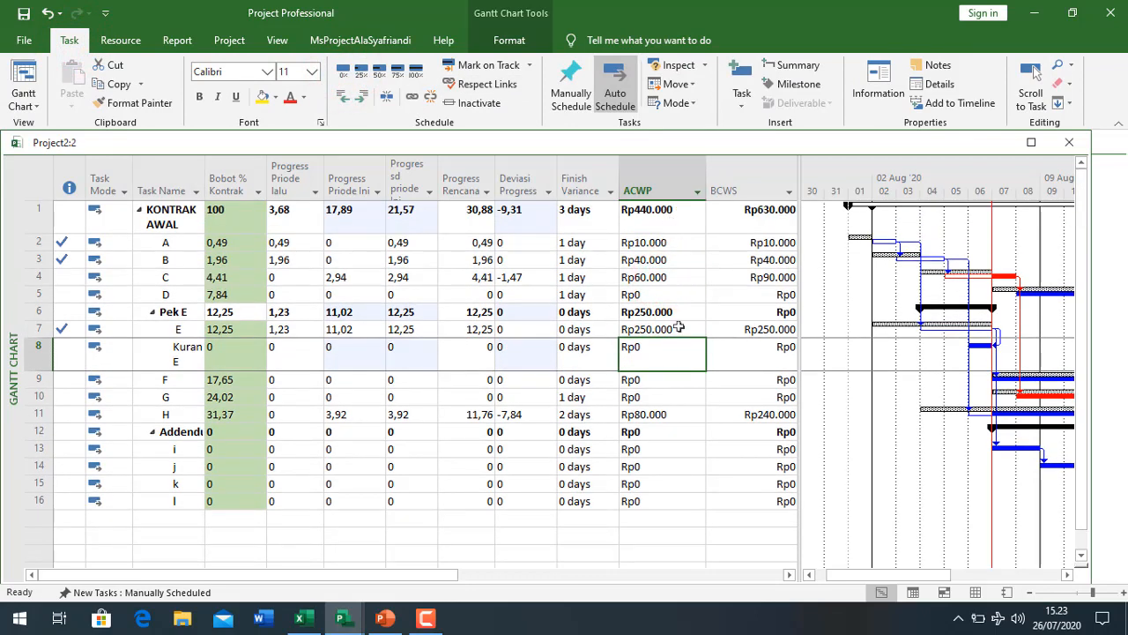
click(677, 327)
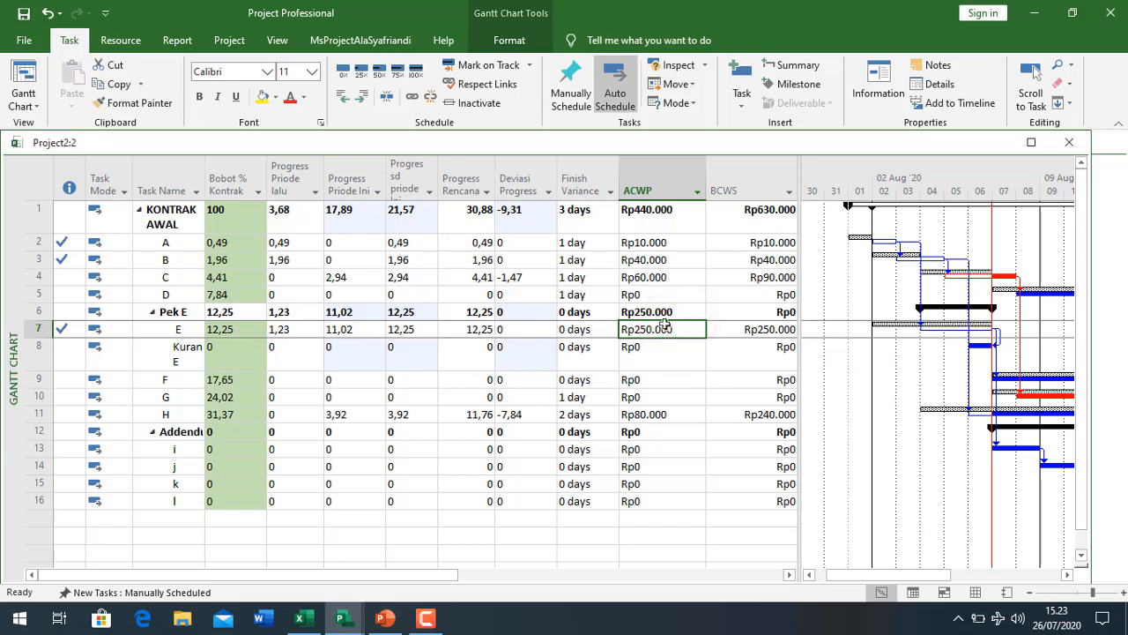
Step: Mark Kurang E as on track and compare the actual cost with the Add sheet of the RABTAMBAHKURANG2 workbook in Excel, returning to Project
click(668, 361)
click(477, 67)
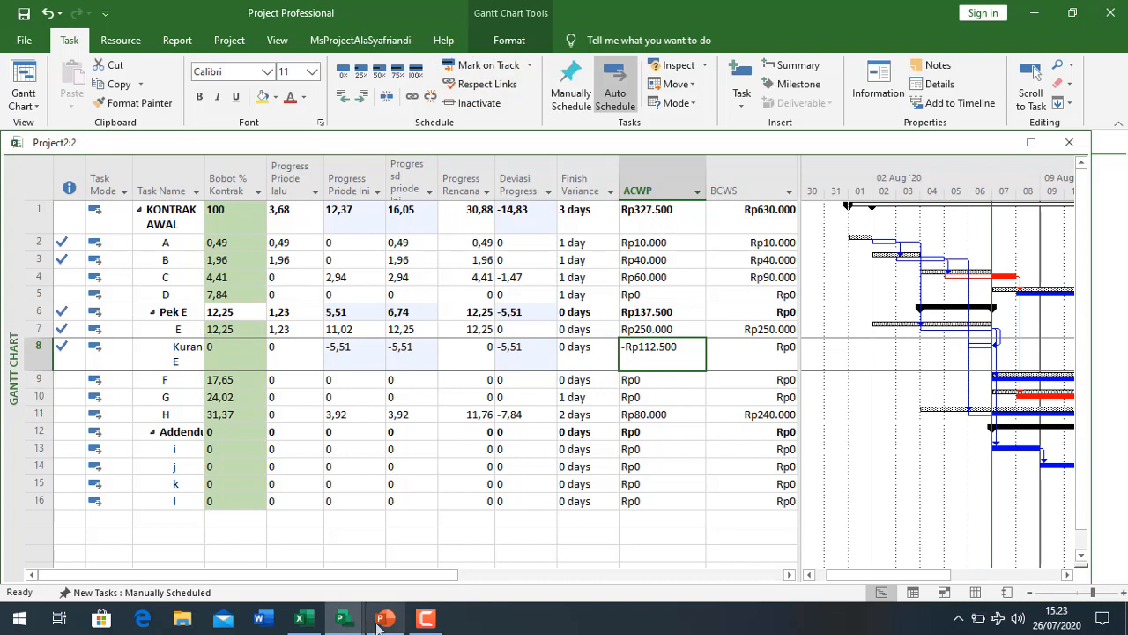
click(299, 618)
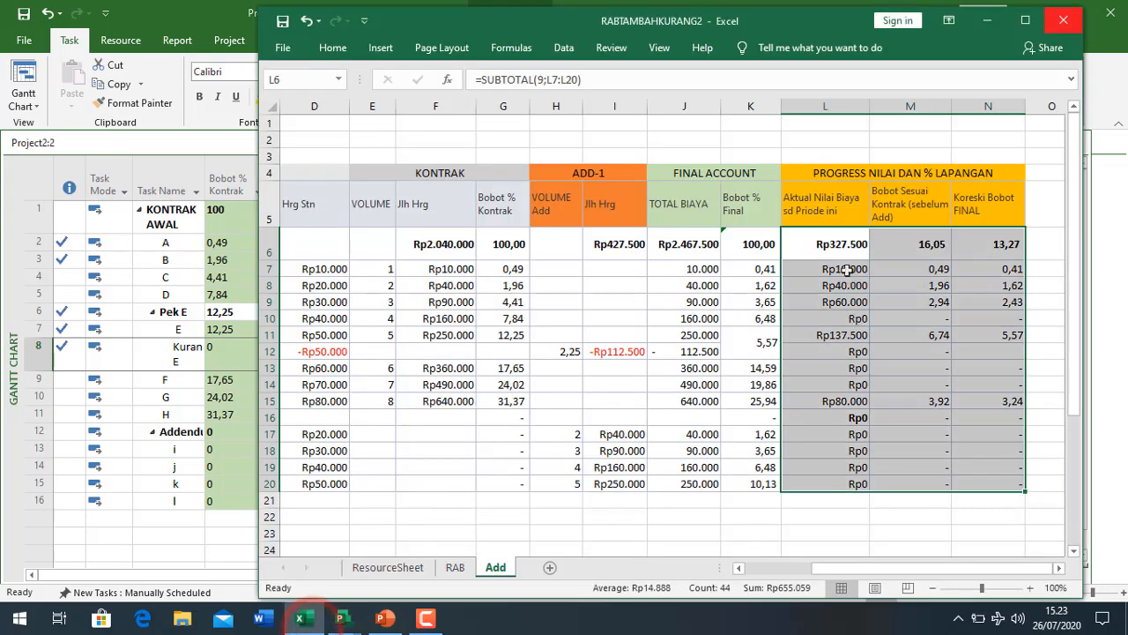
click(143, 368)
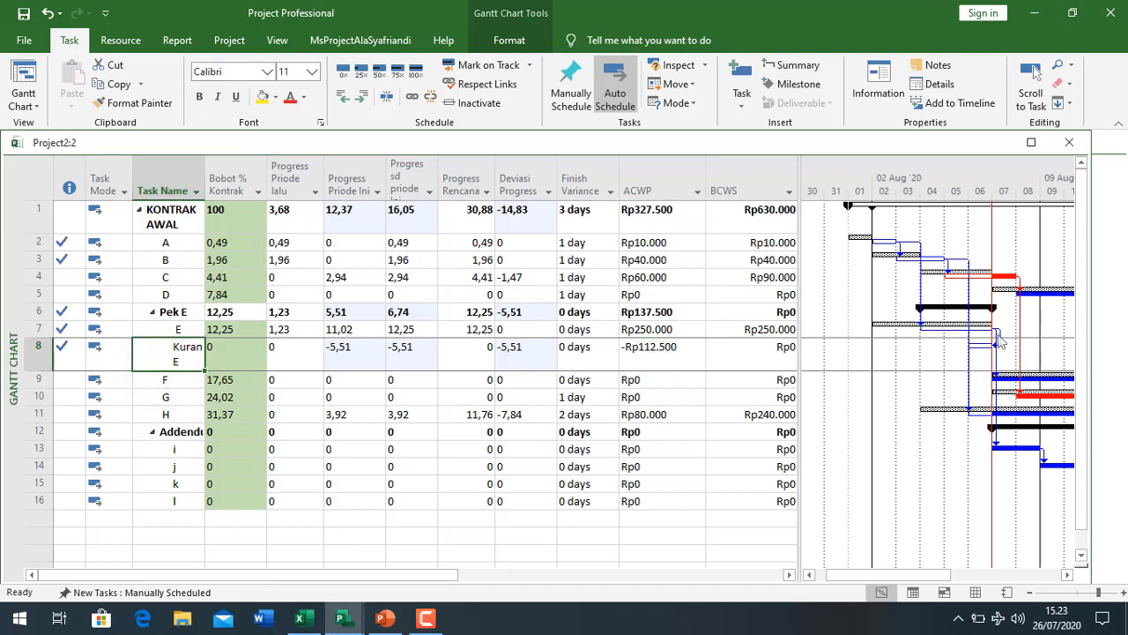
Step: Narrow the ACWP column and select the progress-to-date values (Progres sd priode ini) for rows 1 to 16
click(710, 176)
drag(706, 172, 681, 209)
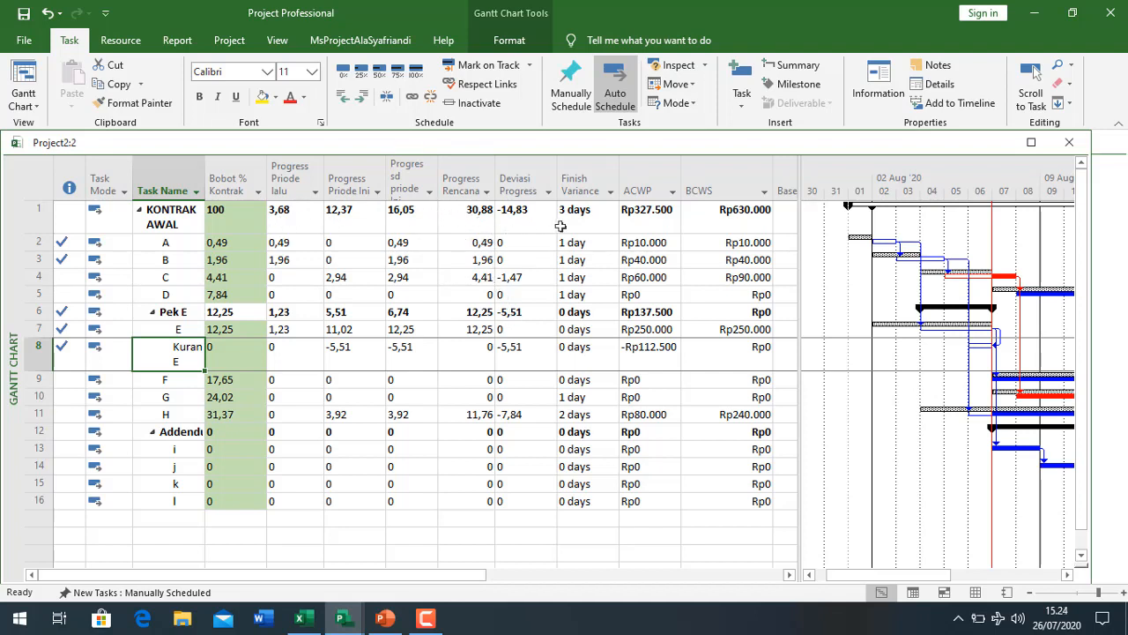
drag(395, 220, 406, 500)
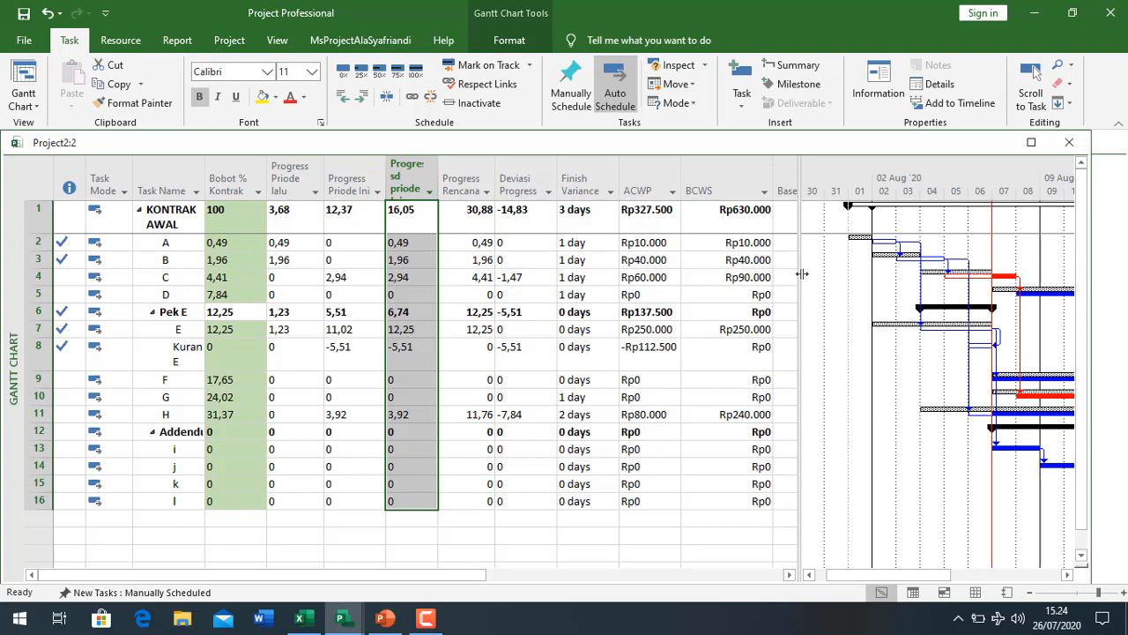
Step: Look through the baselines available for saving, choosing Baseline 10 for the entire project as an example, and cancel without saving
drag(800, 301, 553, 301)
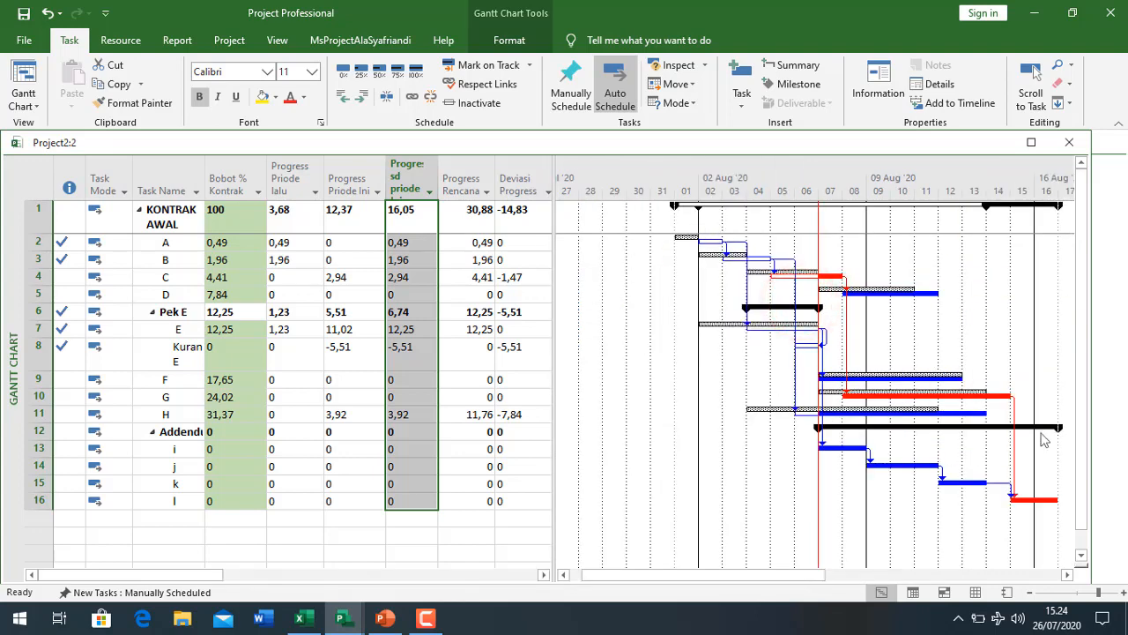
click(148, 380)
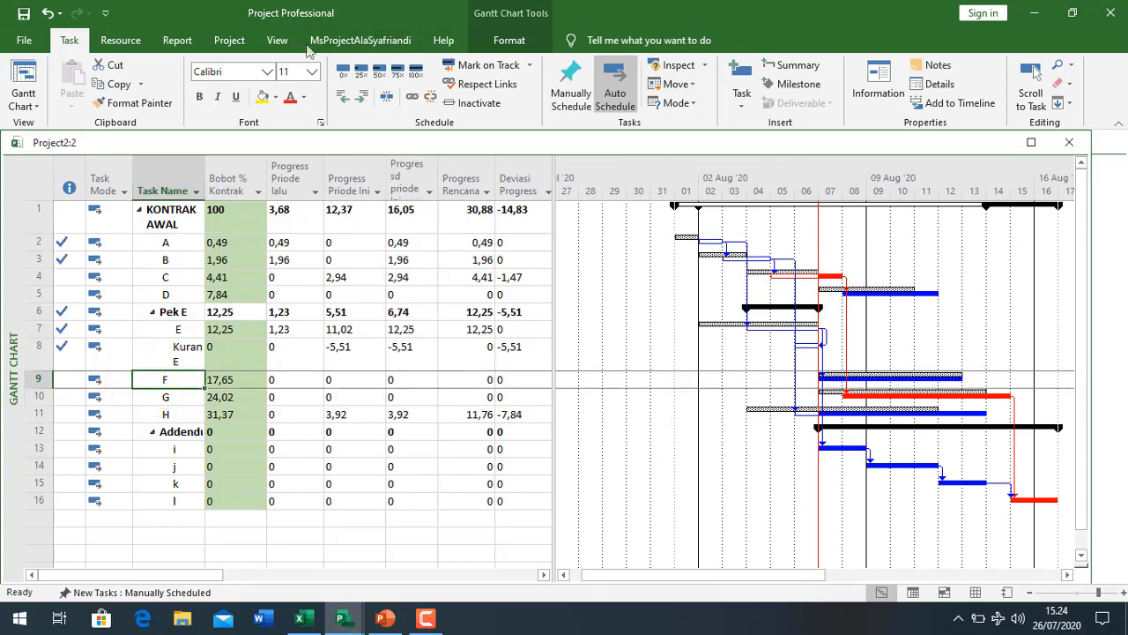
click(240, 41)
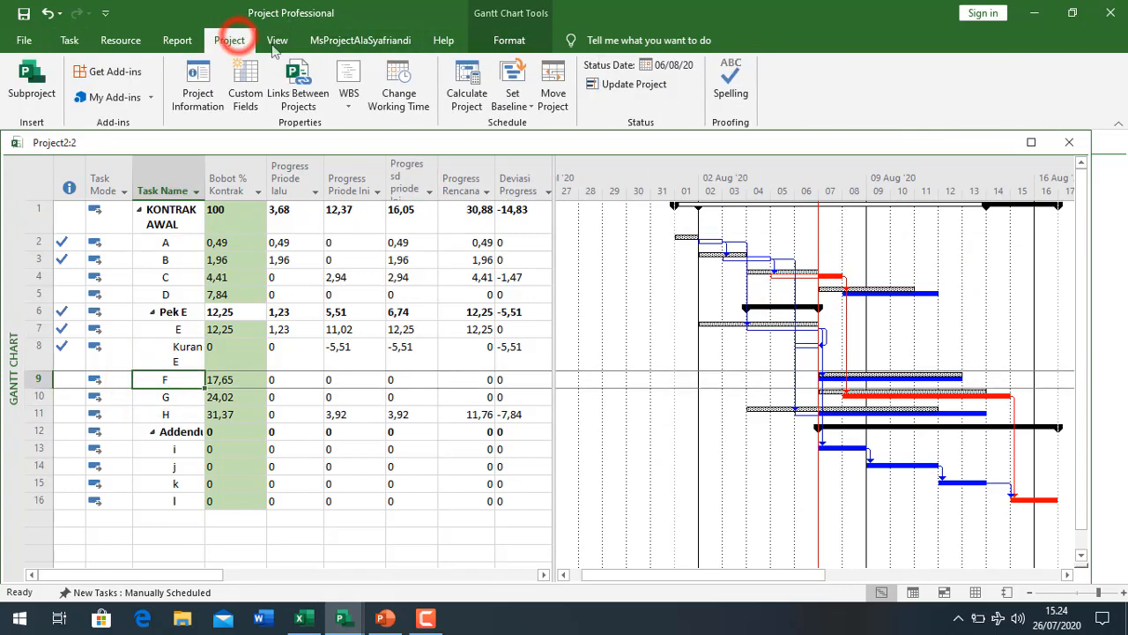
click(517, 102)
click(531, 126)
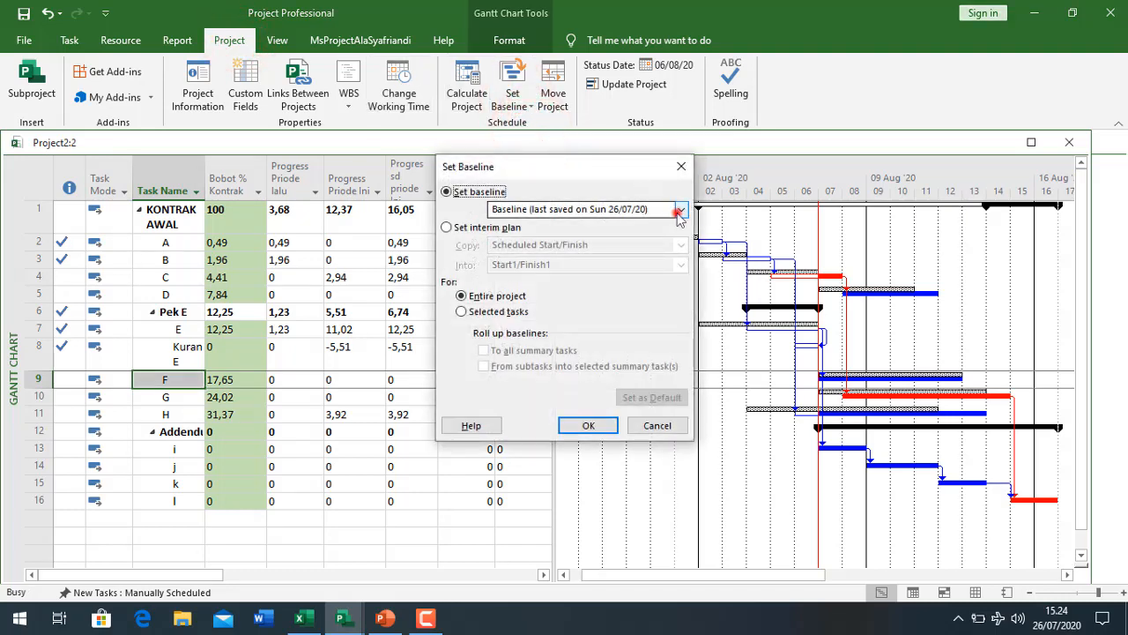
click(680, 214)
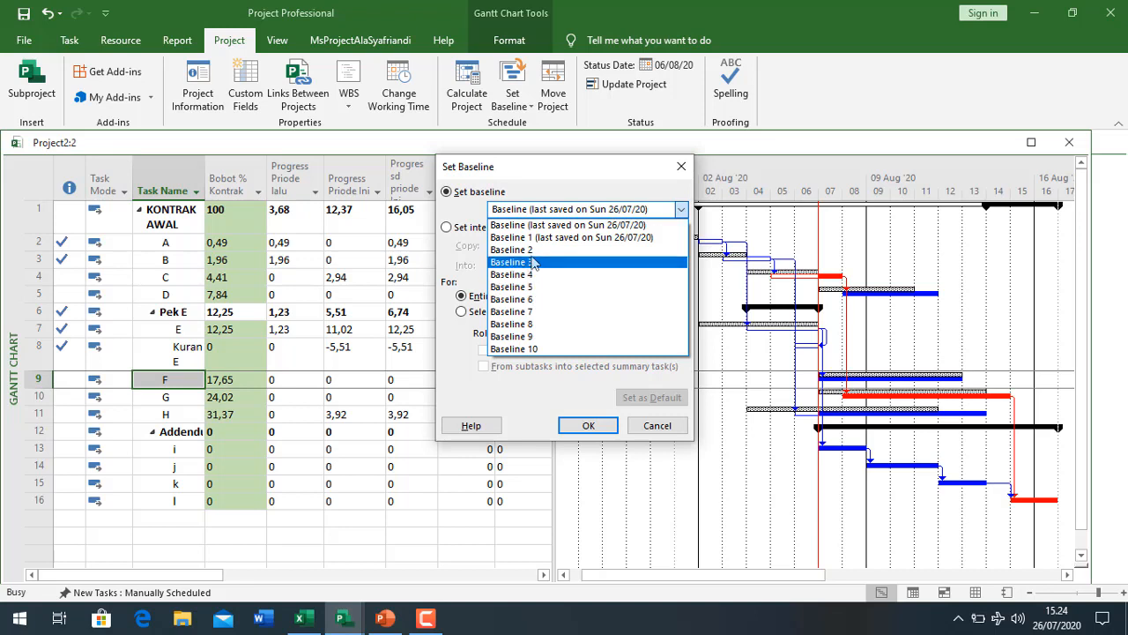
click(529, 350)
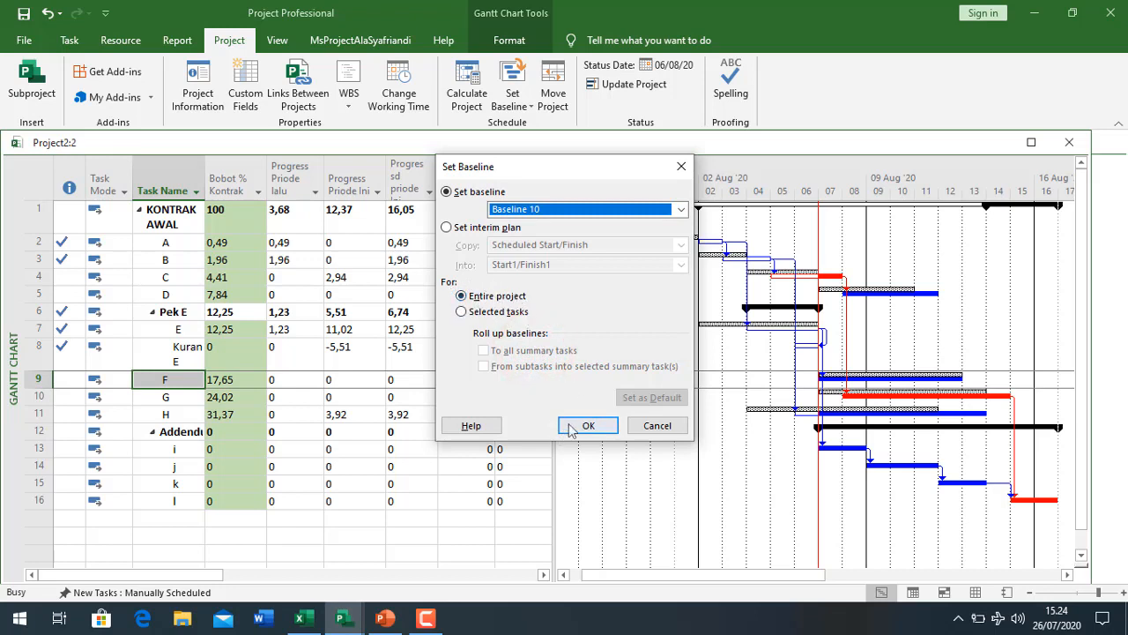
drag(582, 168, 608, 236)
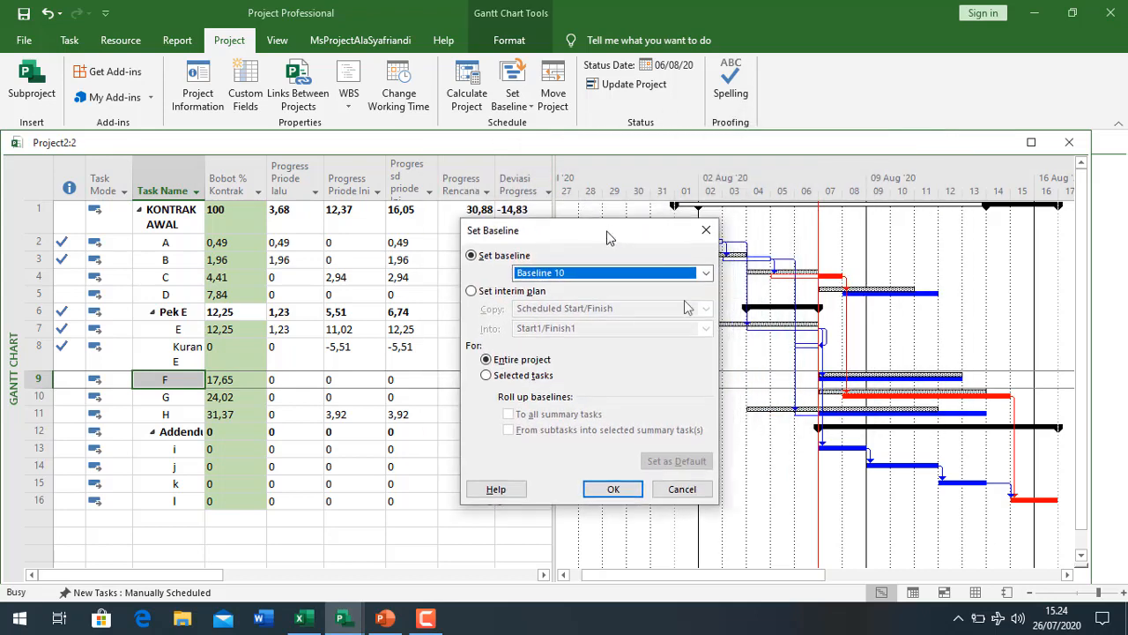
click(690, 488)
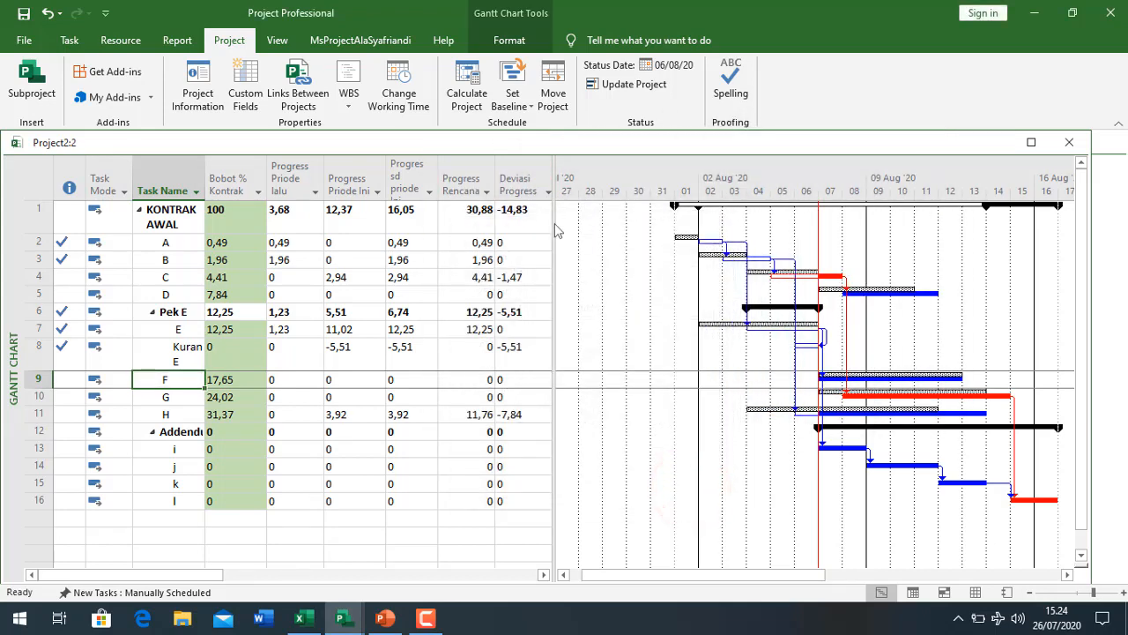
drag(553, 223, 756, 223)
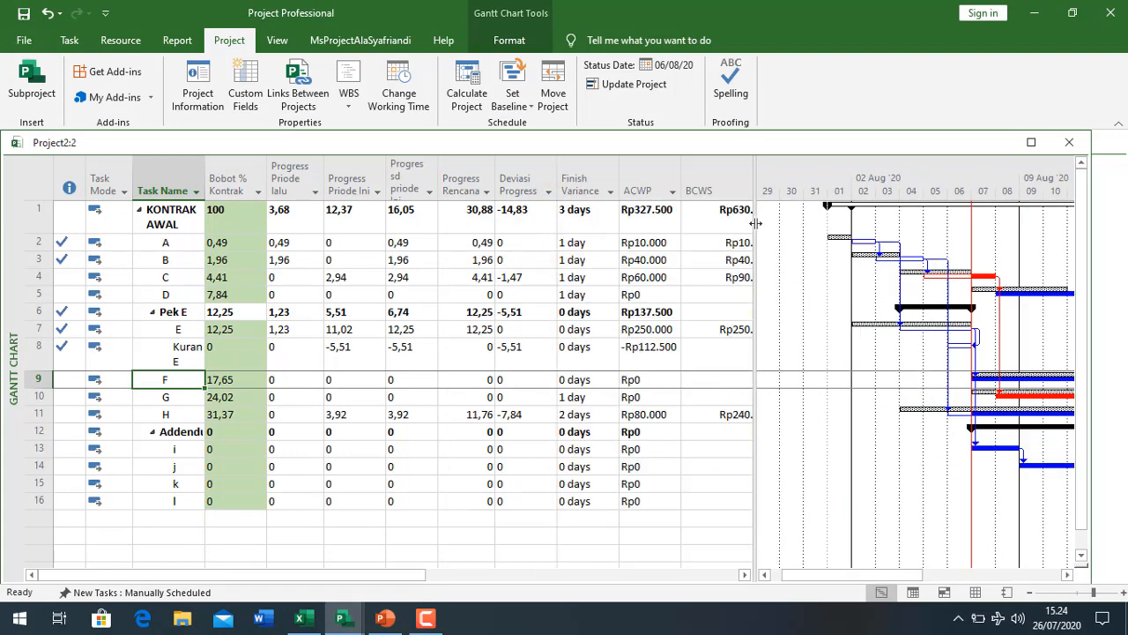
Step: Apply the Addendum table, widen the table area, and select the Harga Total and Bobot % Final Account values for rows 1 to 16
drag(755, 223, 687, 223)
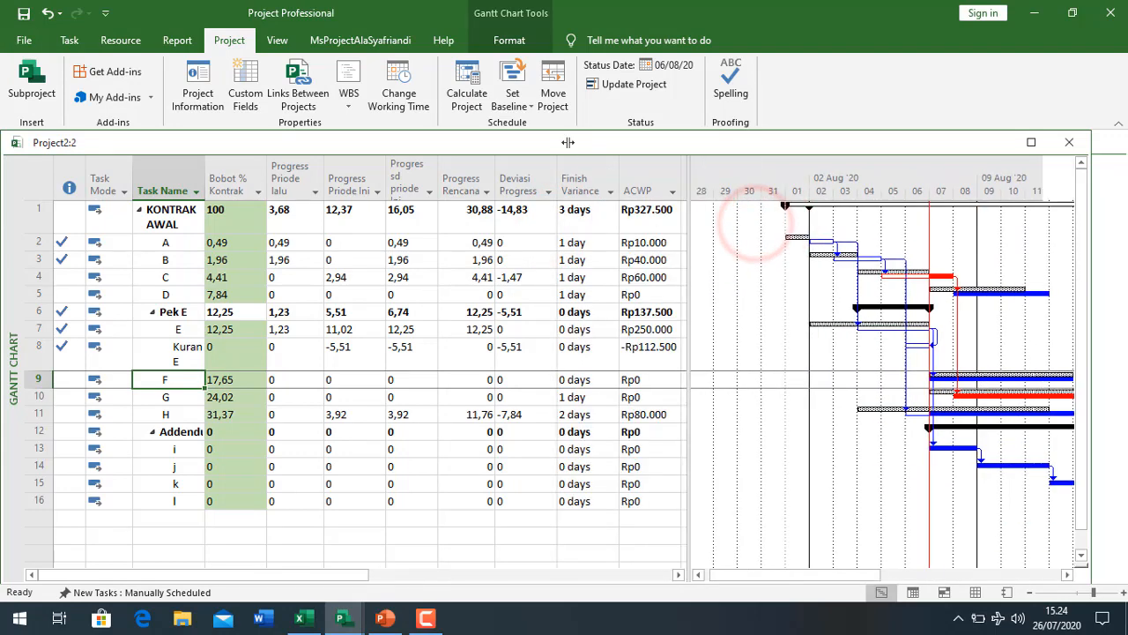
click(274, 40)
click(452, 103)
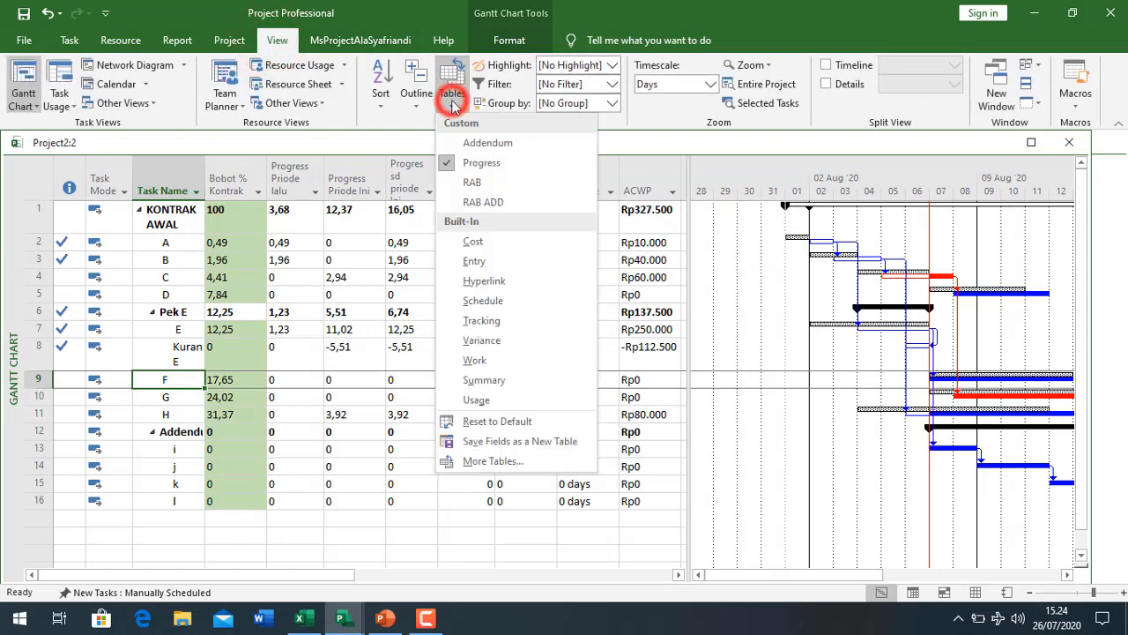
click(493, 142)
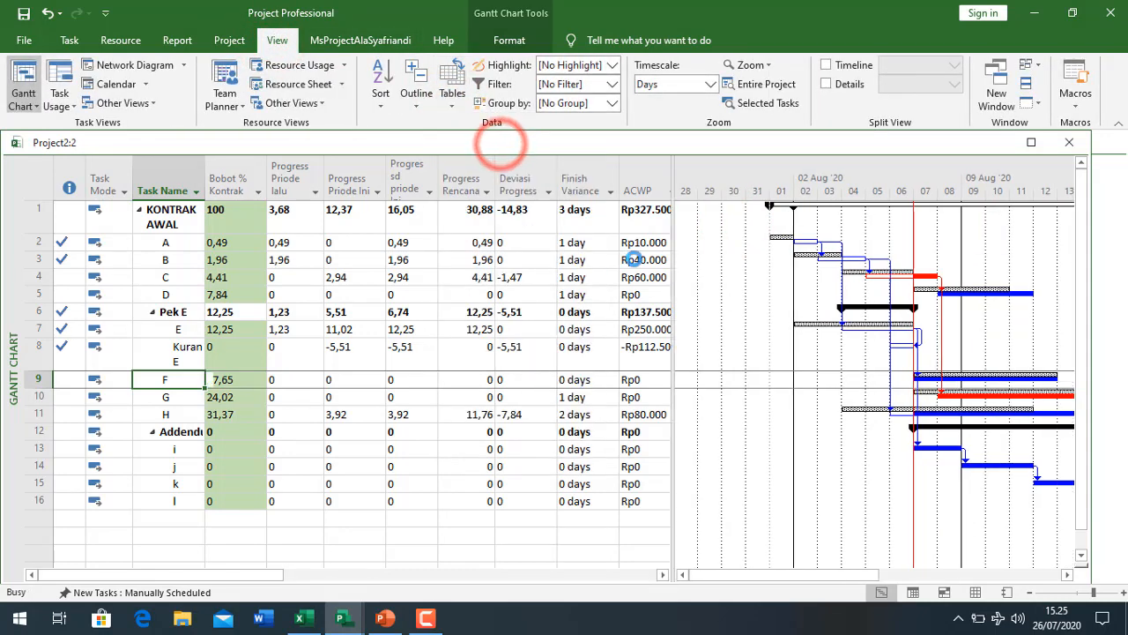
drag(673, 252, 851, 260)
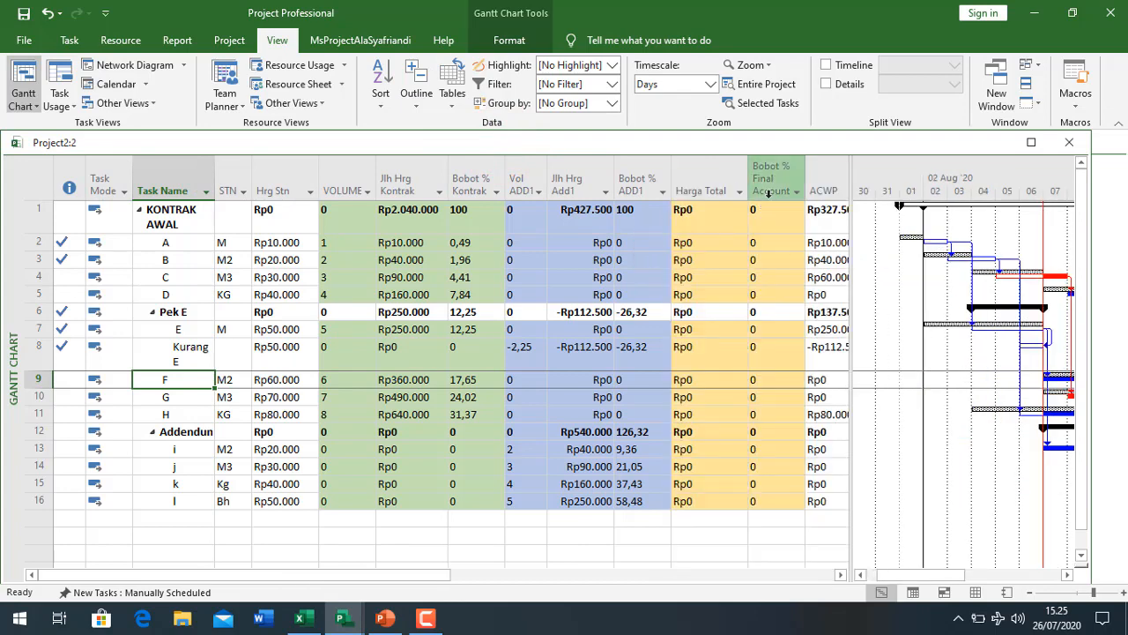
drag(722, 212, 762, 495)
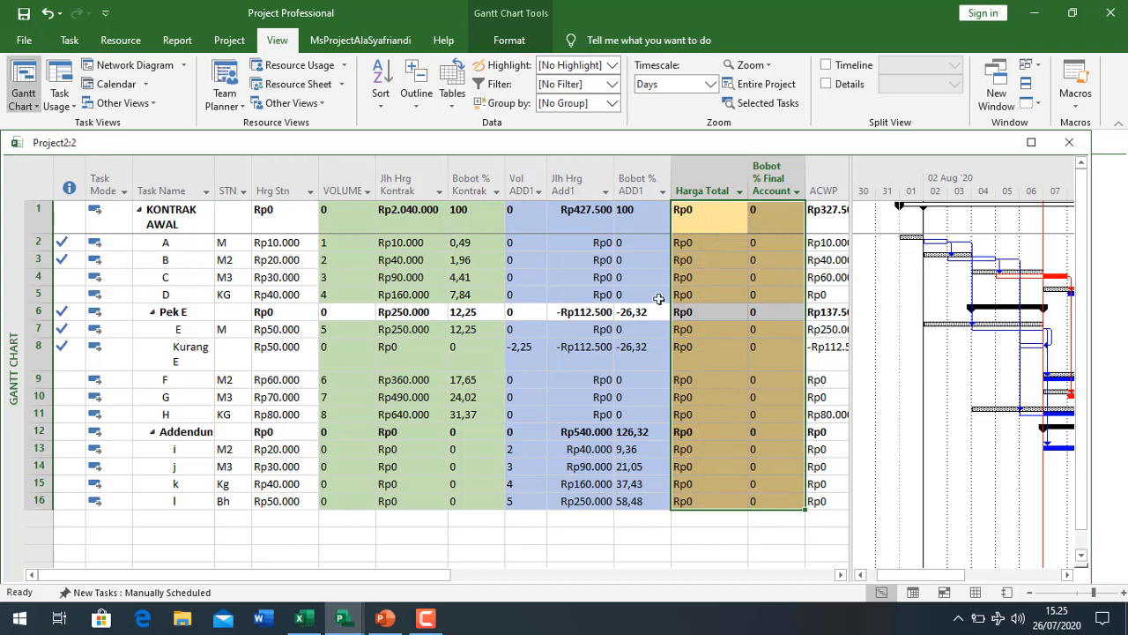
Step: Save Baseline 10 for the entire project and review the Harga Total and Bobot % Final Account values for all tasks
click(230, 41)
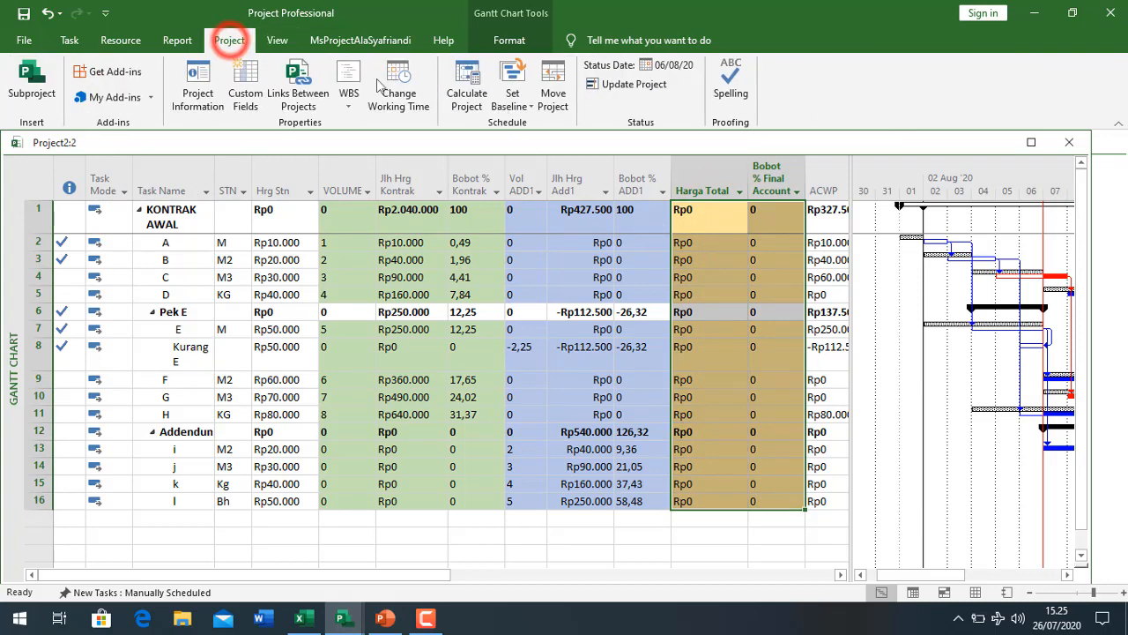
click(512, 93)
click(520, 126)
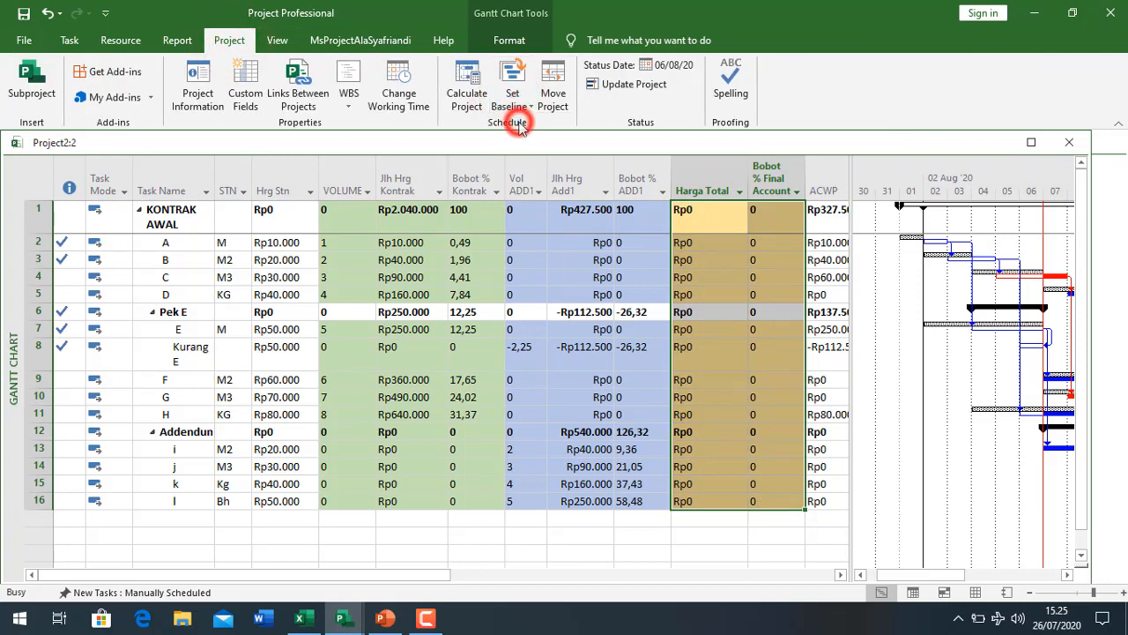
click(592, 209)
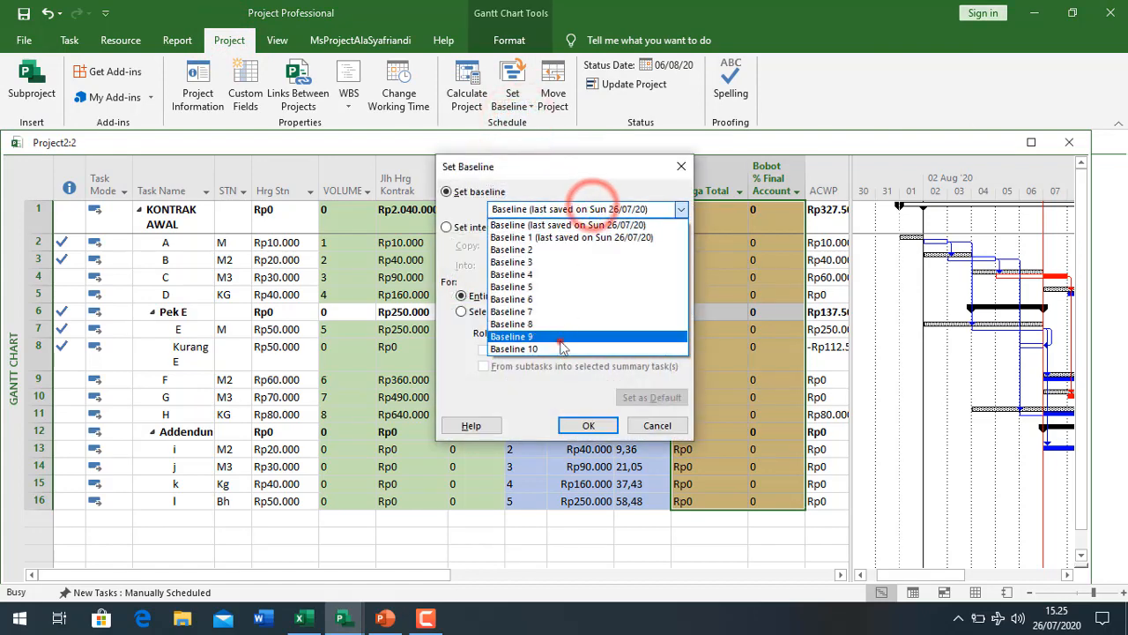
click(562, 337)
click(568, 209)
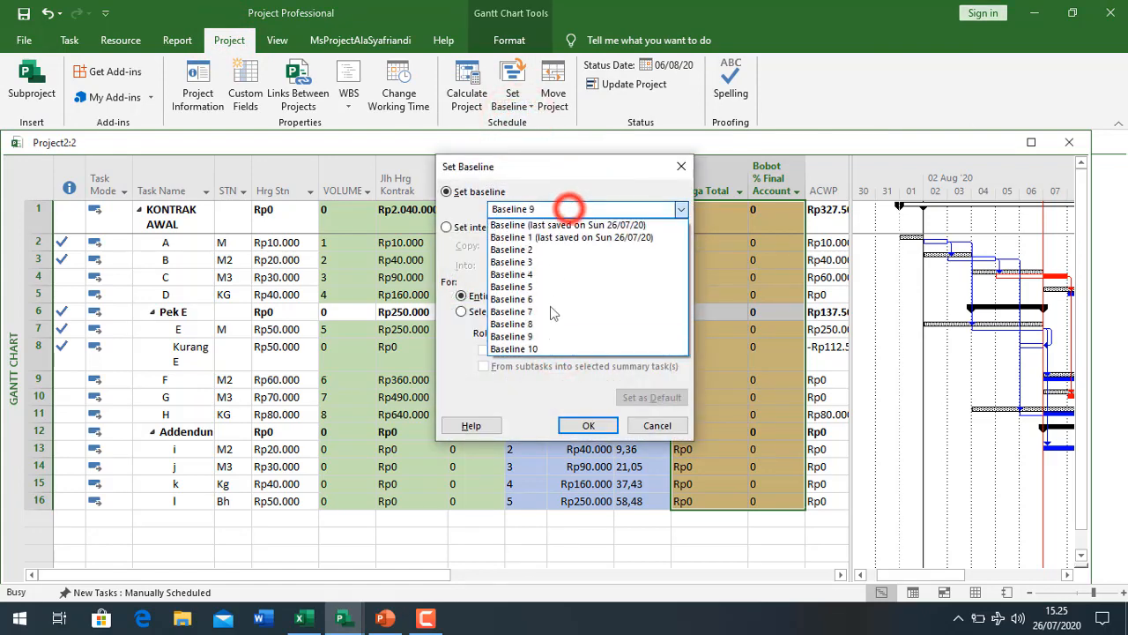
click(551, 348)
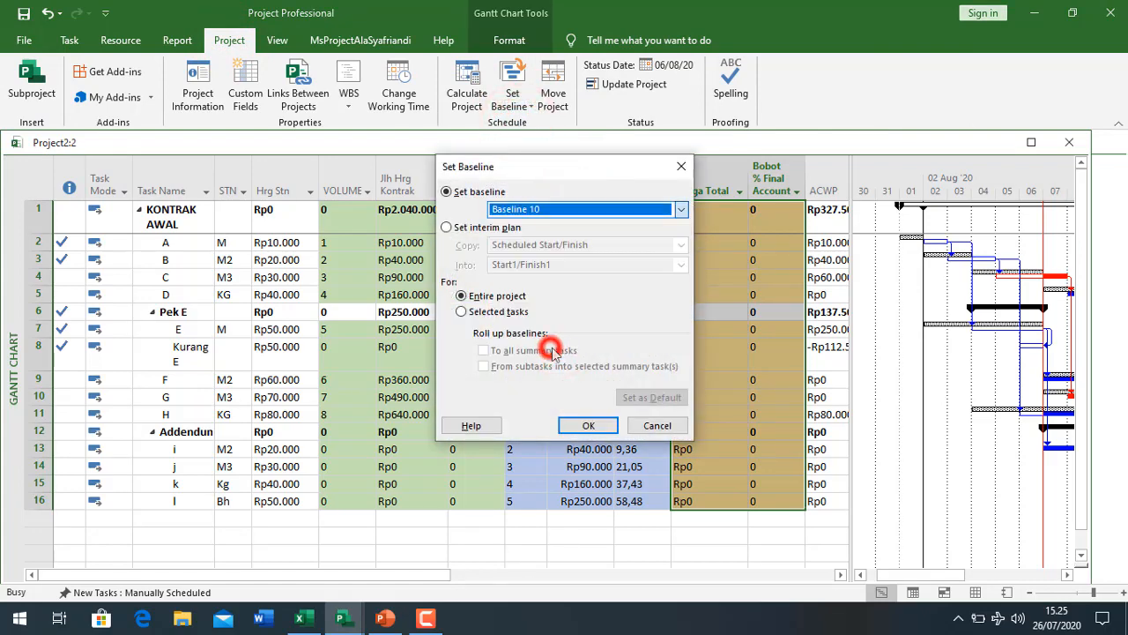
click(587, 426)
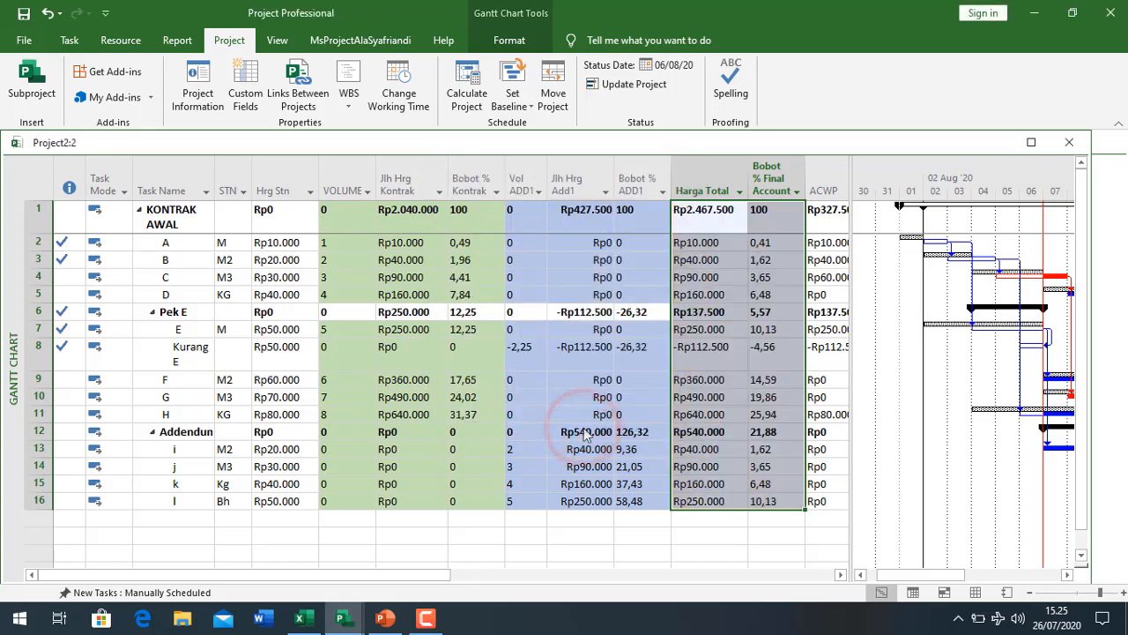
drag(767, 212, 745, 502)
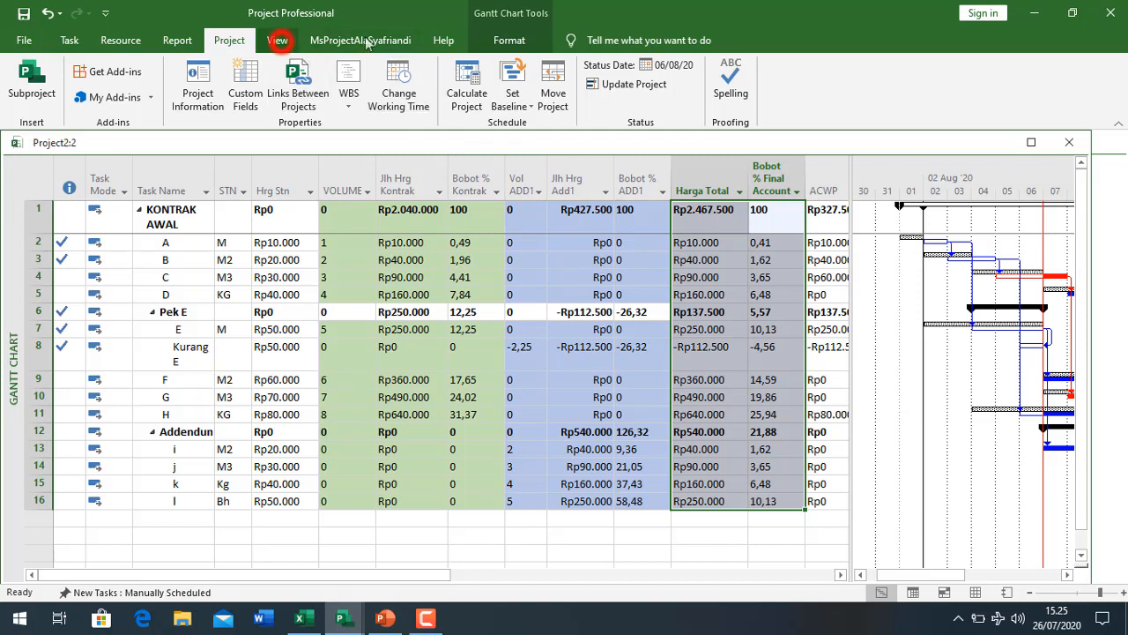
Step: Apply the Progress table and select the Progress sd priode Ini column
click(276, 41)
click(455, 106)
click(489, 158)
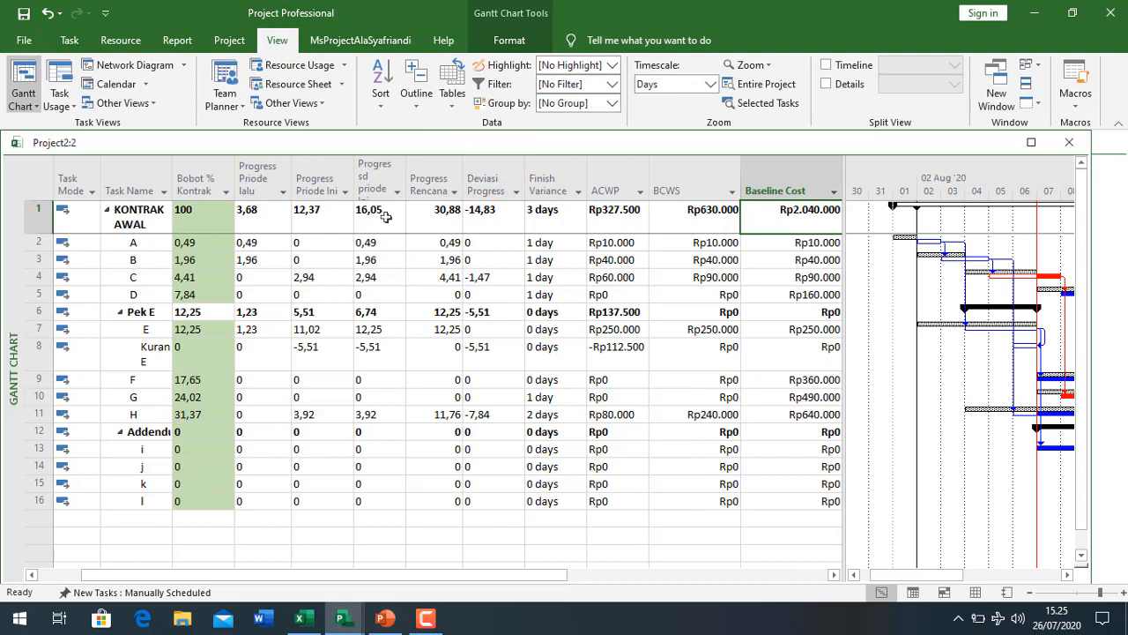
click(386, 214)
click(386, 172)
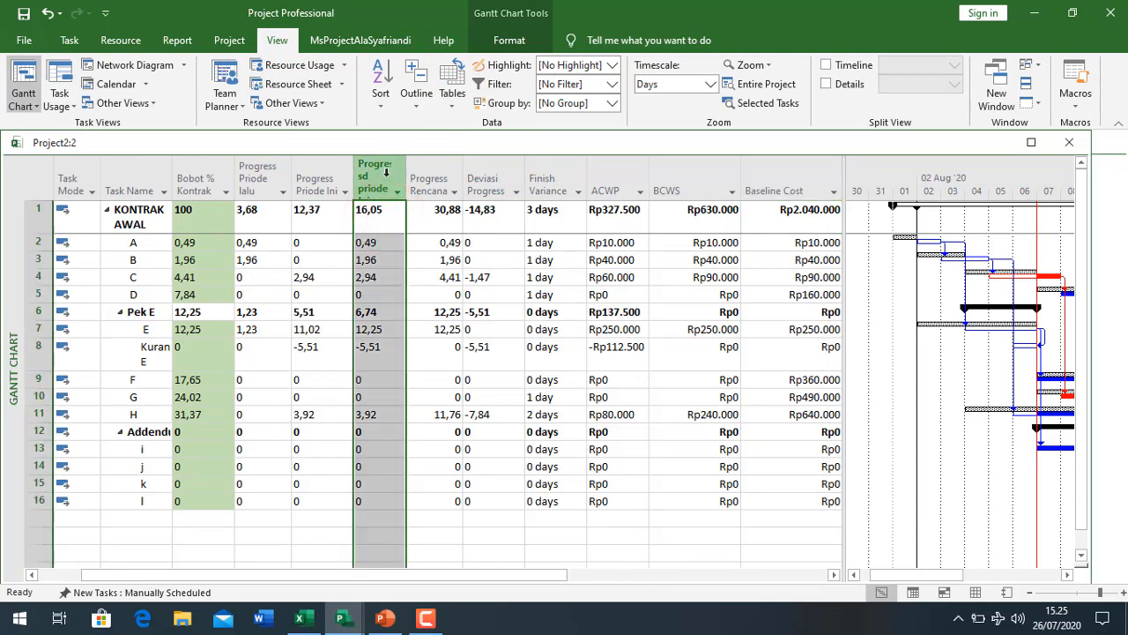
right_click(386, 172)
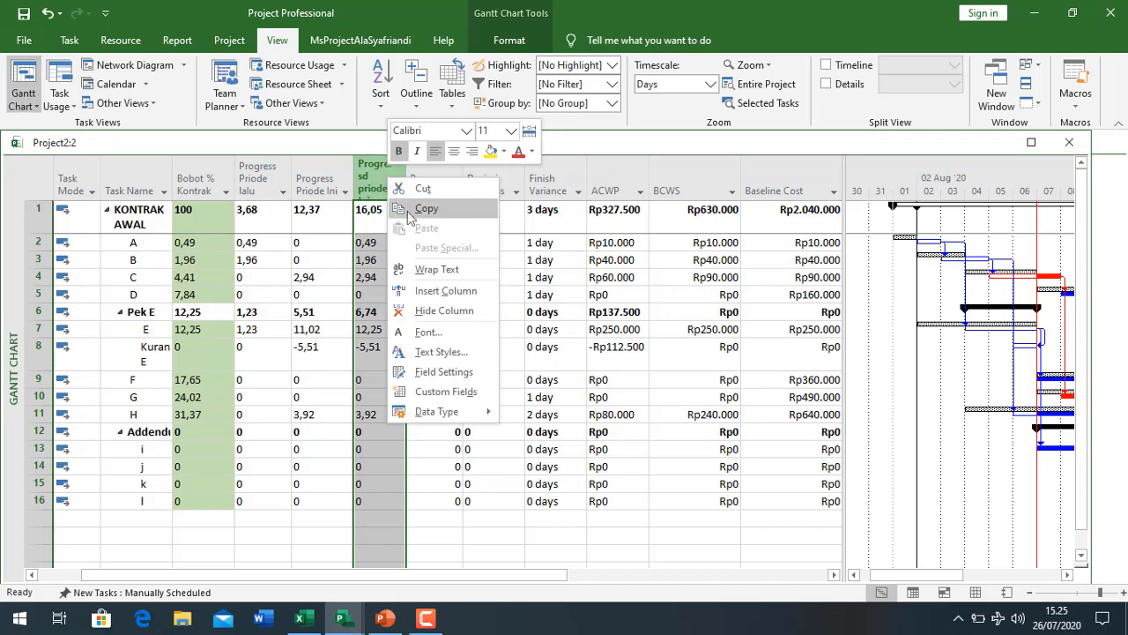
click(431, 393)
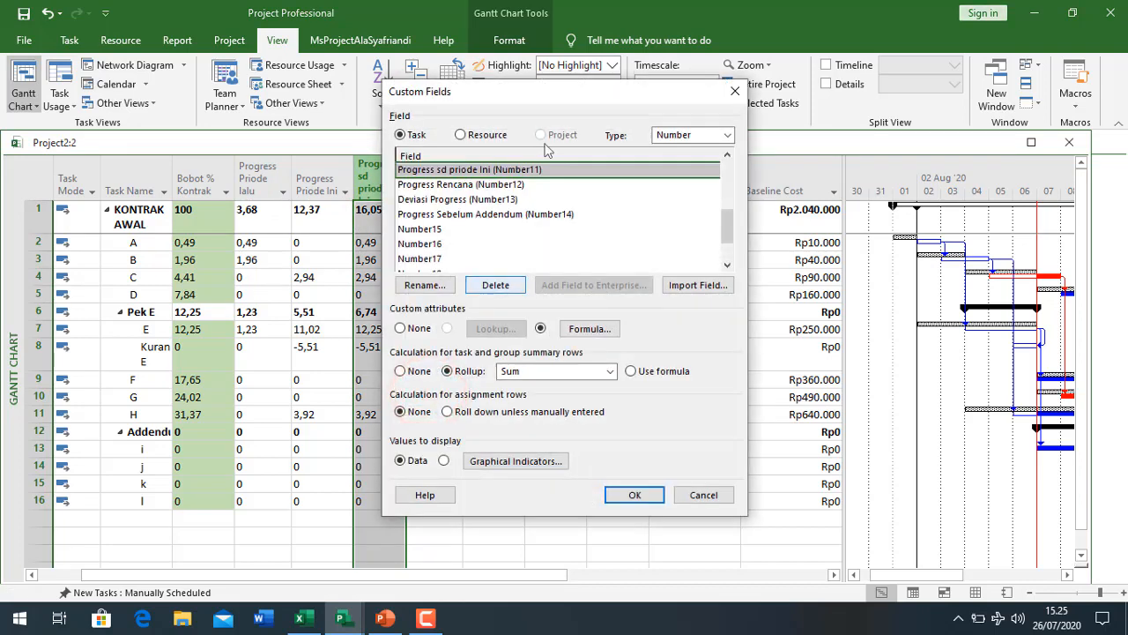
mouse_move(726, 227)
mouse_down()
mouse_move(725, 201)
mouse_move(726, 214)
mouse_up()
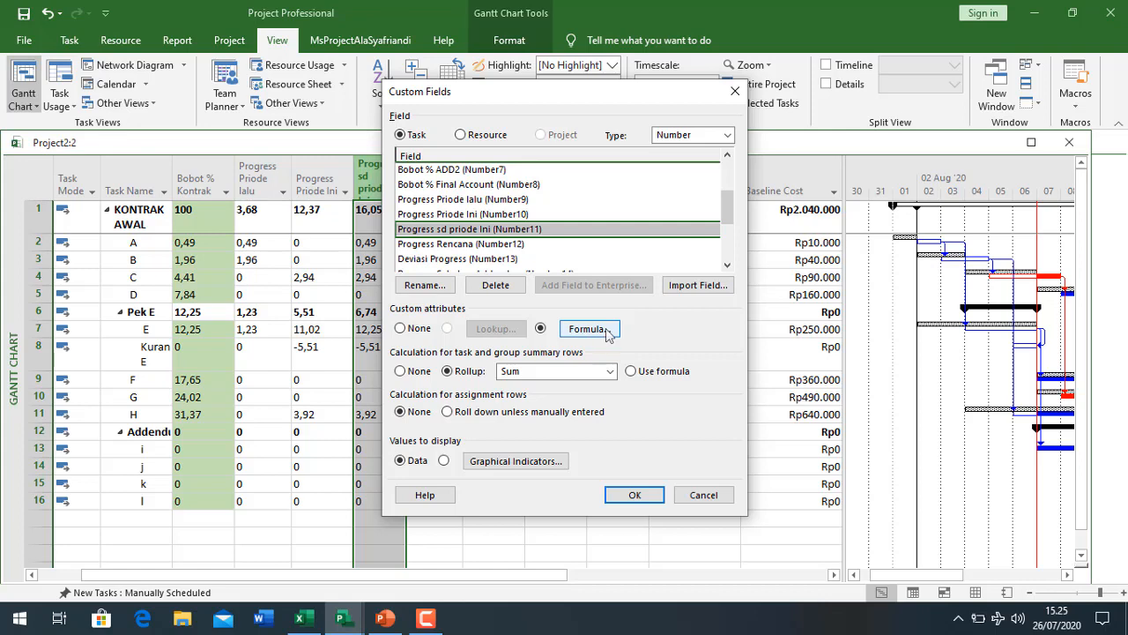
click(693, 495)
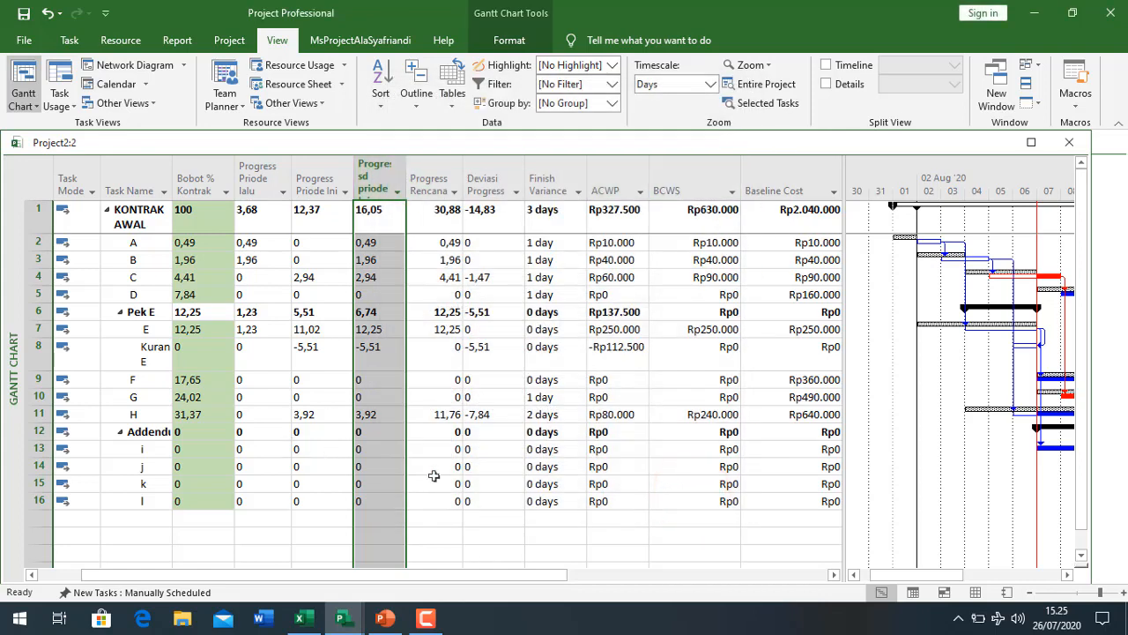
Step: Switch to Excel, copy the TOTAL BIAYA sum in cell J6 of the Add sheet, and return to Project
click(300, 618)
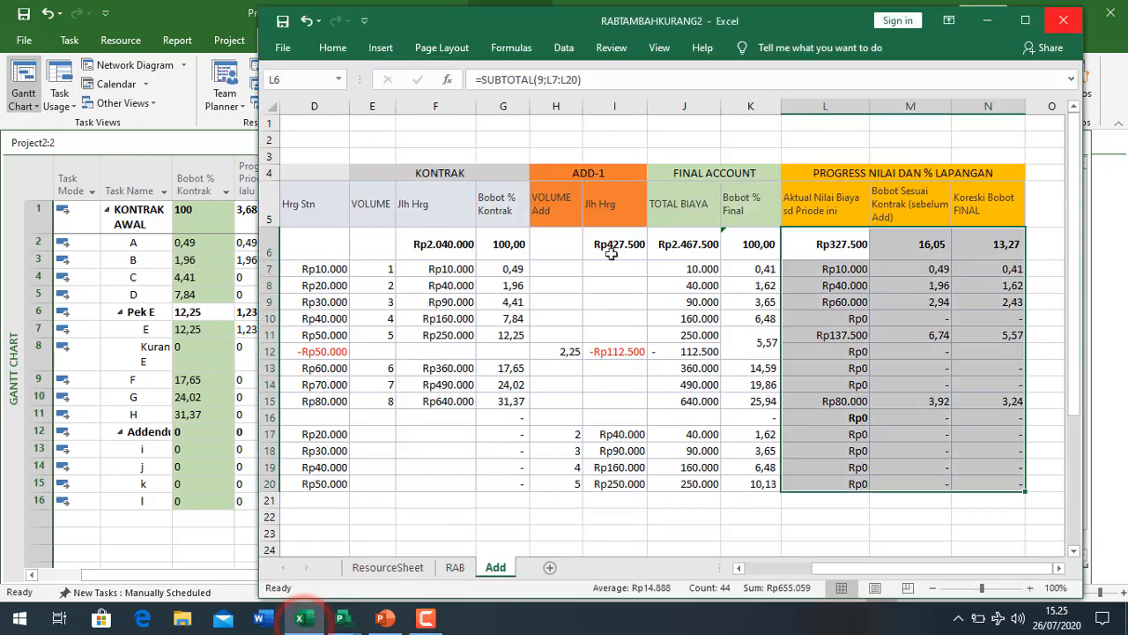
click(673, 245)
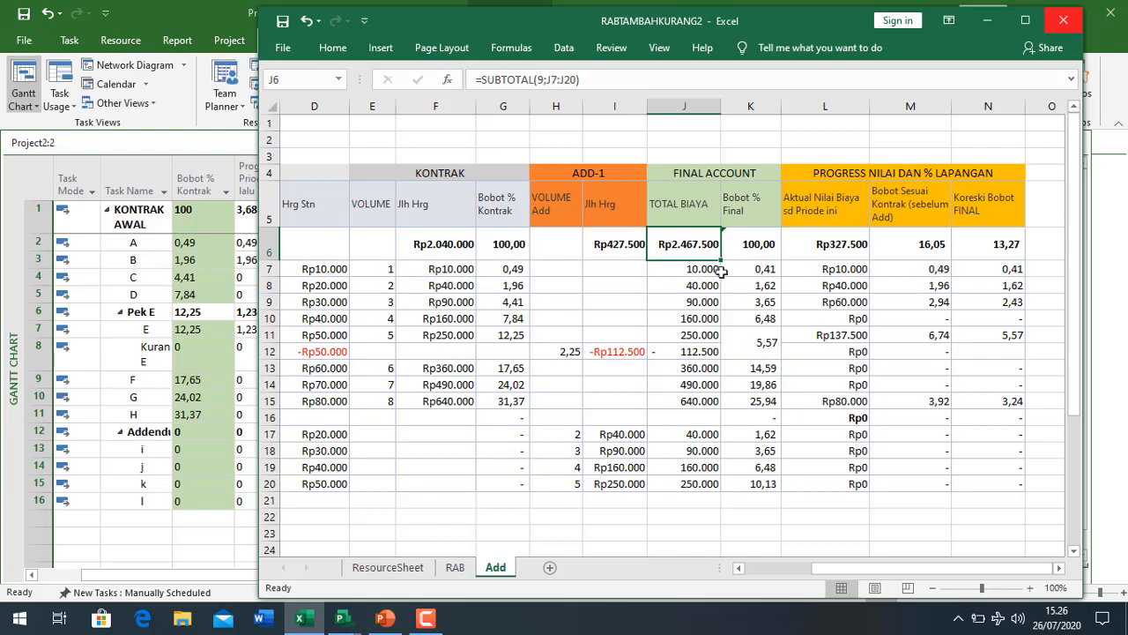
key(ctrl+c)
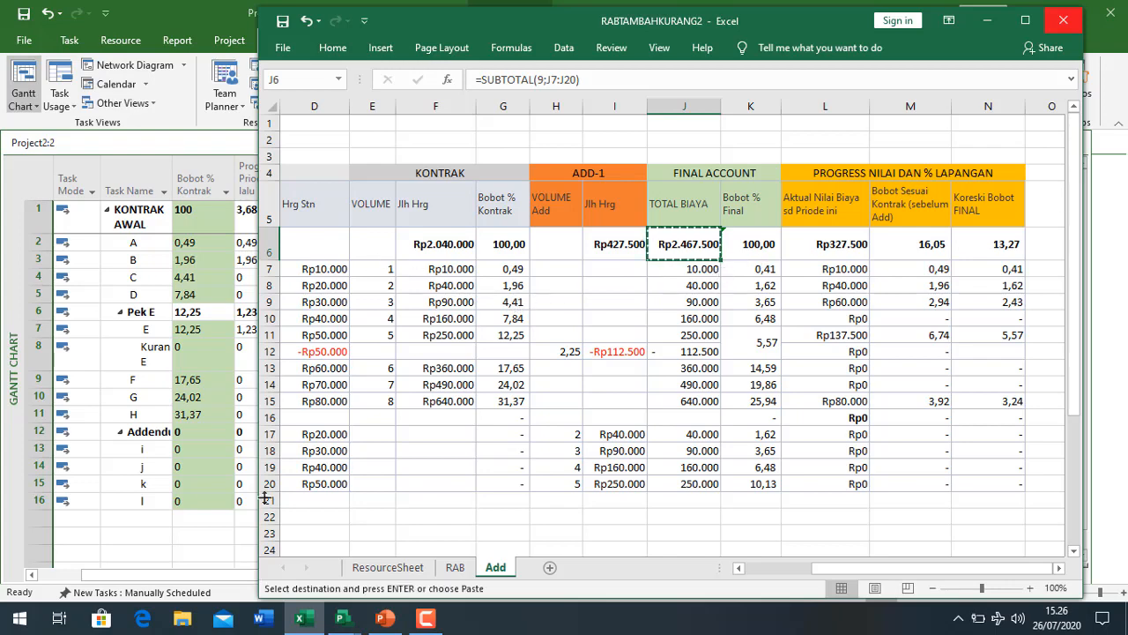
click(184, 184)
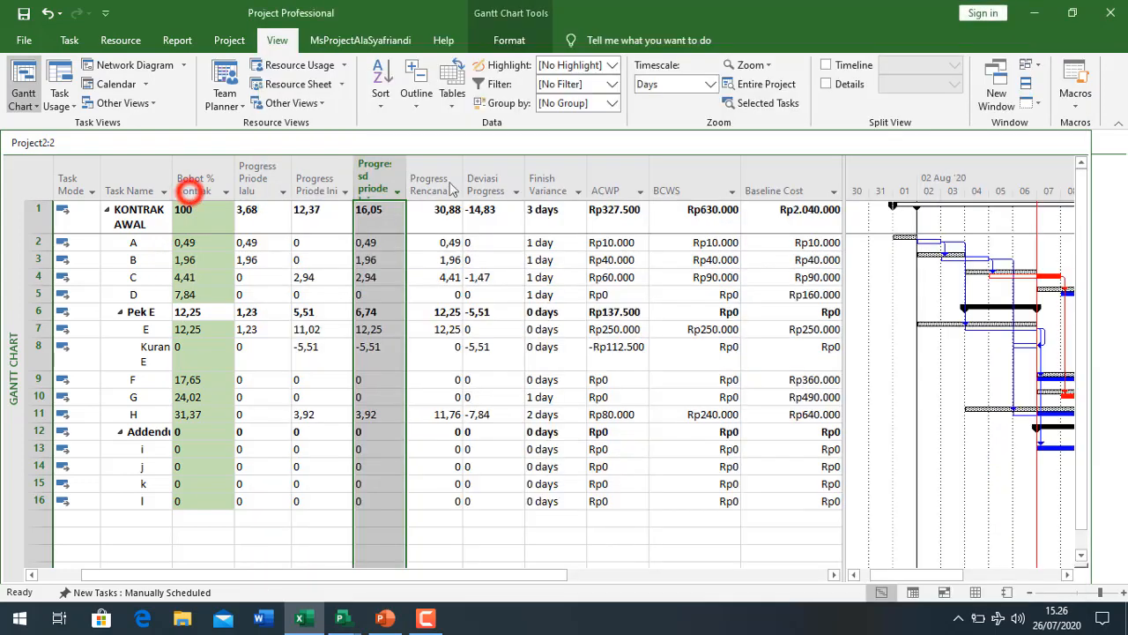
Step: Open the formula of the custom field Progress sd priode Ini and replace the divisor of [ACWP] with the copied total cost
right_click(375, 181)
click(412, 396)
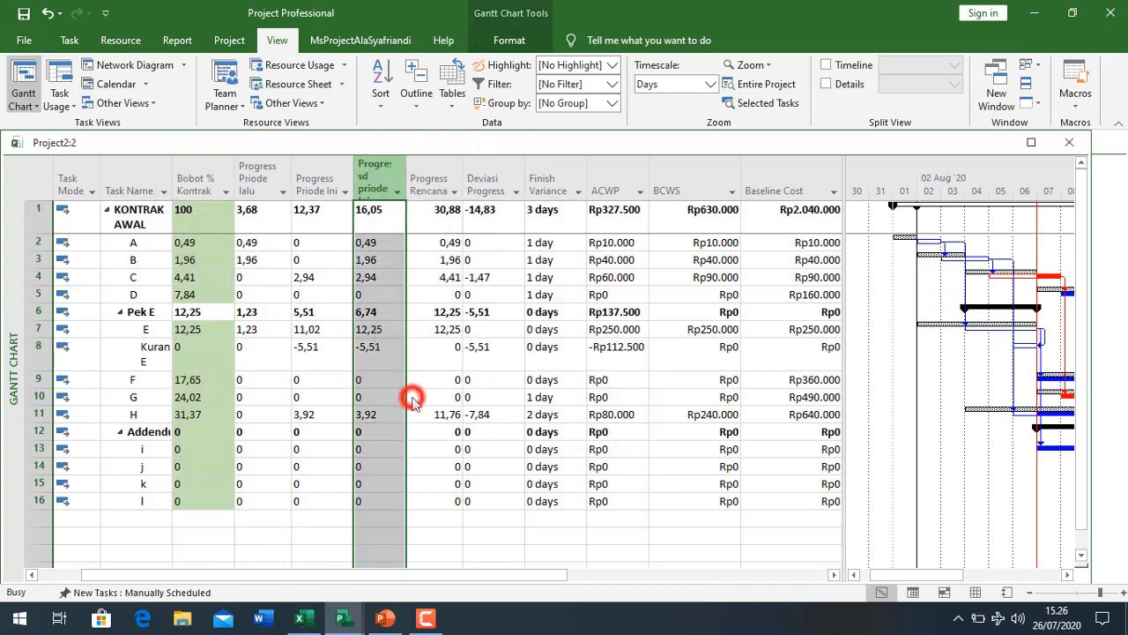
click(590, 329)
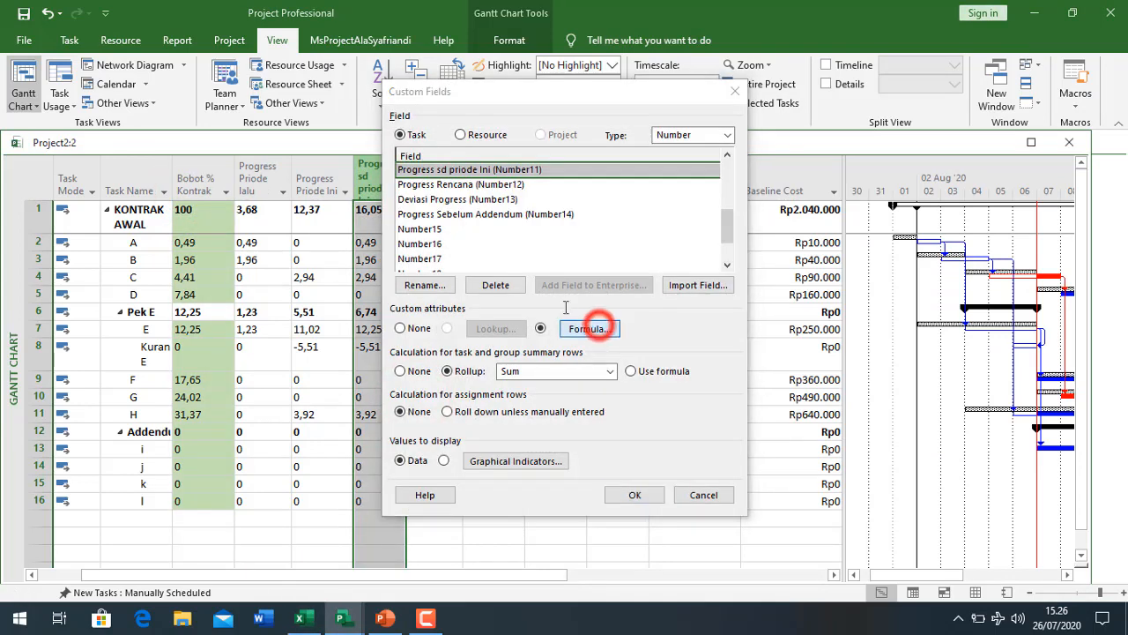
double_click(459, 256)
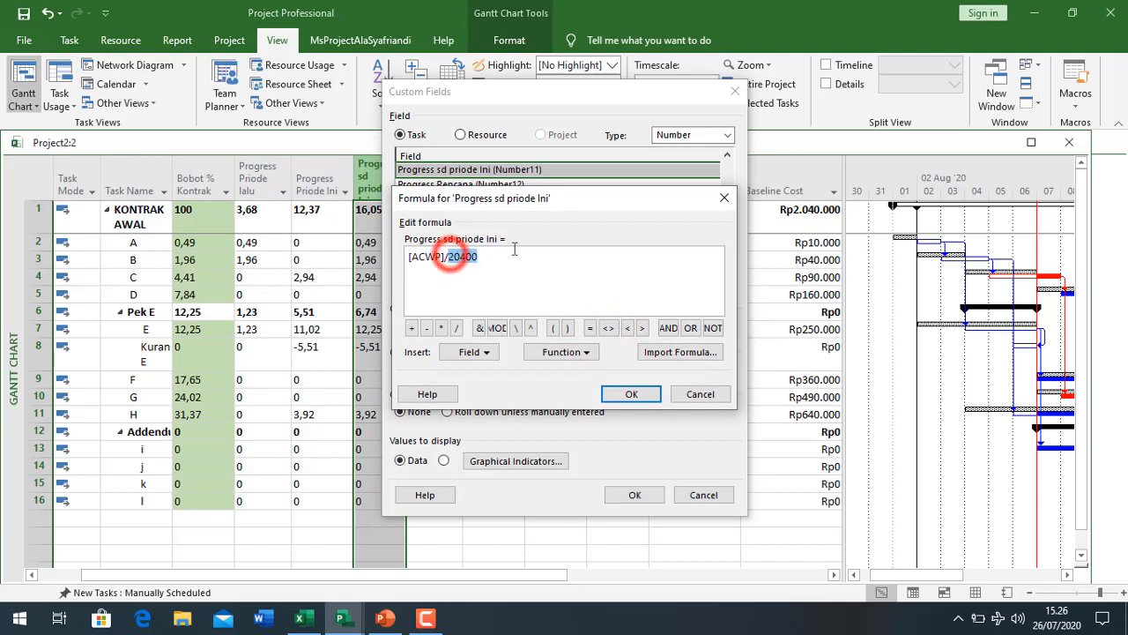
key(ctrl+v)
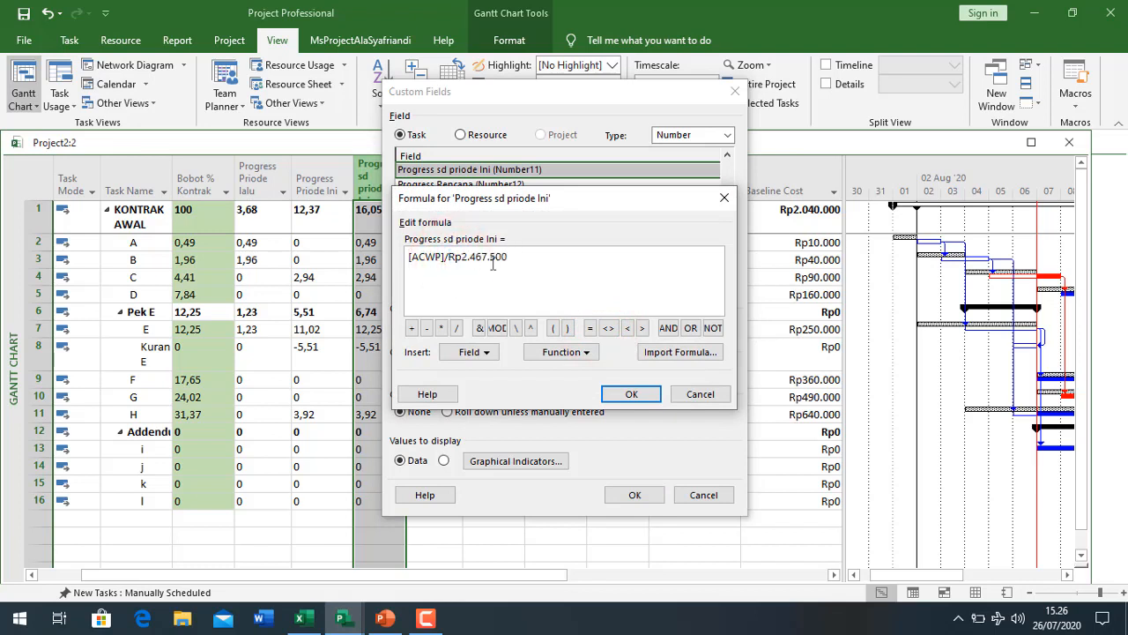
Step: Trim the pasted total so that the Progress sd priode Ini formula reads [ACWP]/24675, and accept the formula
click(498, 256)
key(Delete)
key(Delete)
key(Left)
key(BackSpace)
key(Left)
key(Left)
key(Left)
key(BackSpace)
key(Left)
key(shift+Left)
key(shift+Left)
key(shift+Left)
key(shift+Right)
key(BackSpace)
key(shift+End)
click(631, 394)
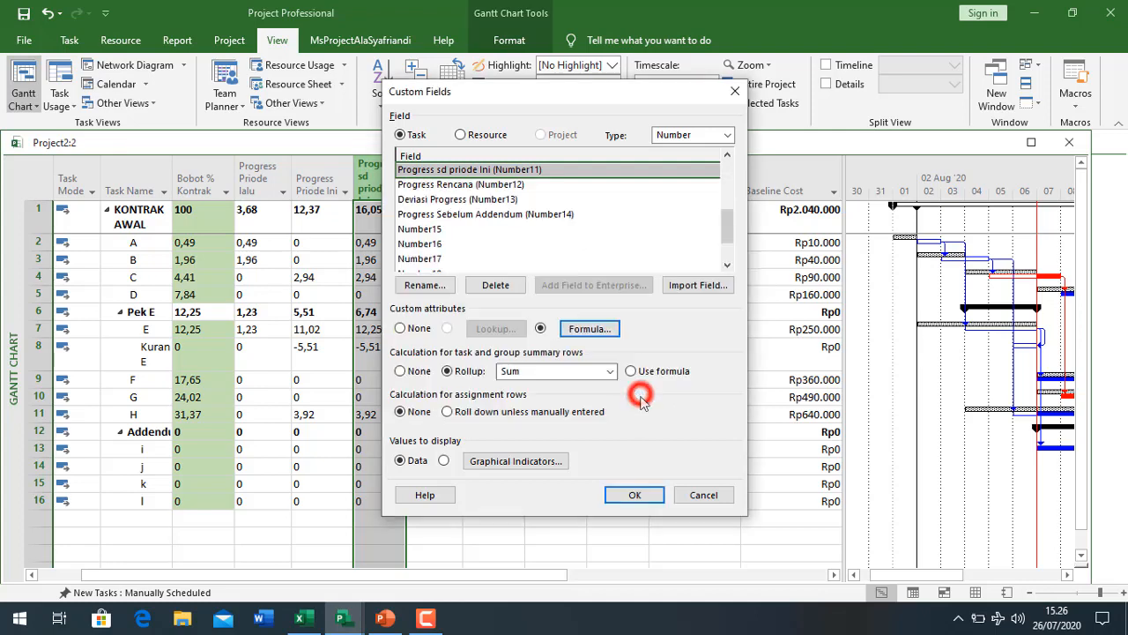
Step: Set the formula of the custom field Progress Rencana (Number12) to [BCWS]/24675 and apply the custom field changes
drag(728, 216, 730, 210)
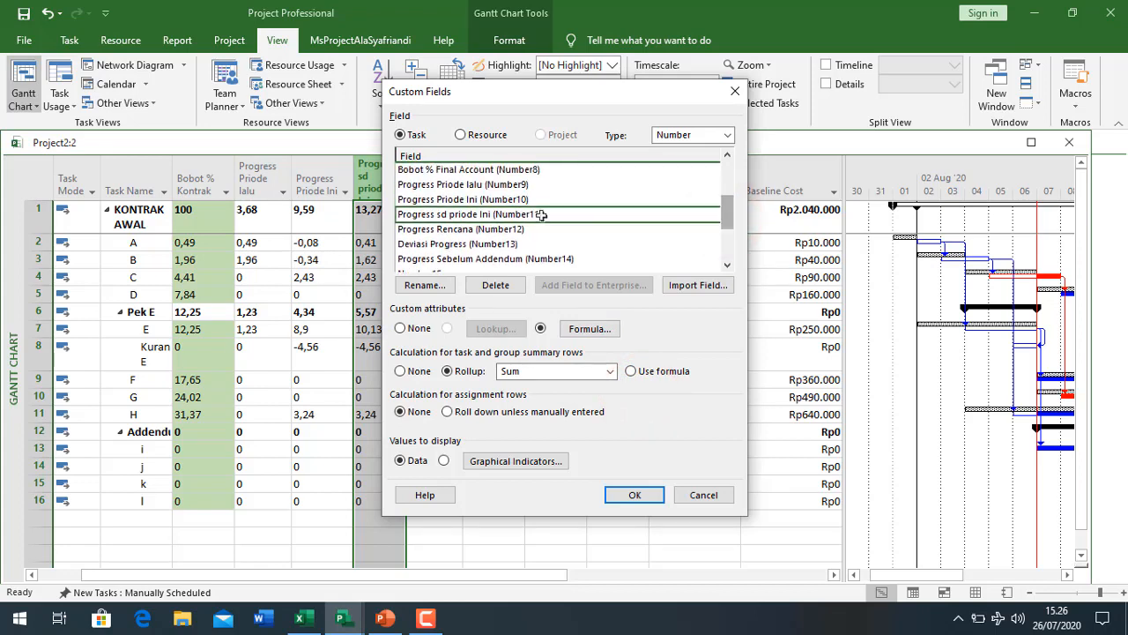
click(504, 229)
click(590, 328)
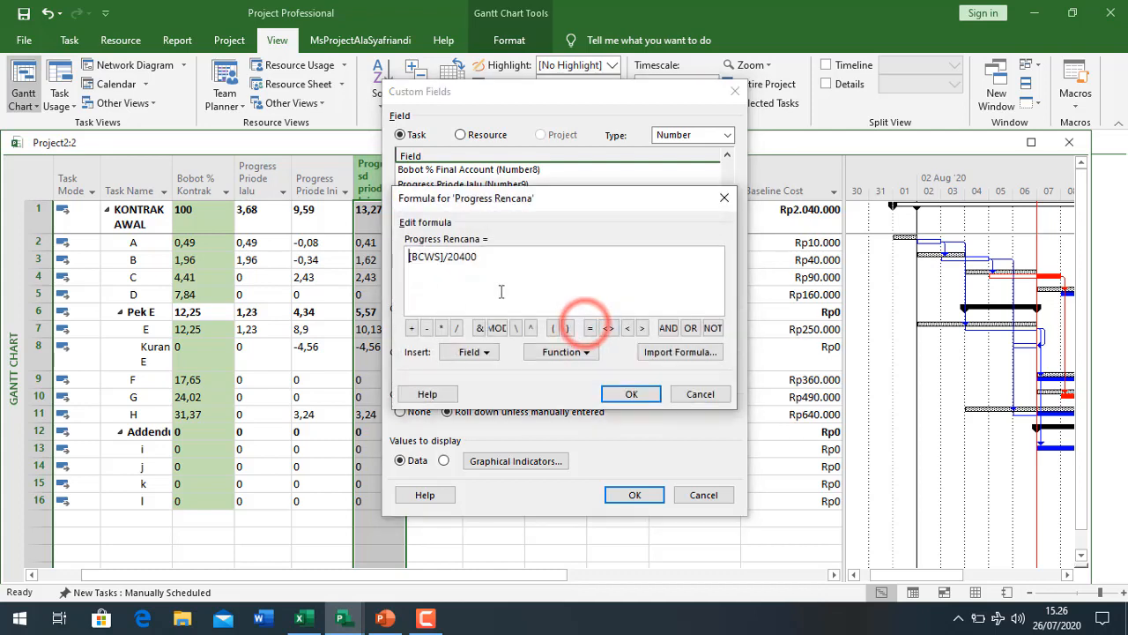
double_click(448, 256)
text(24075)
click(631, 394)
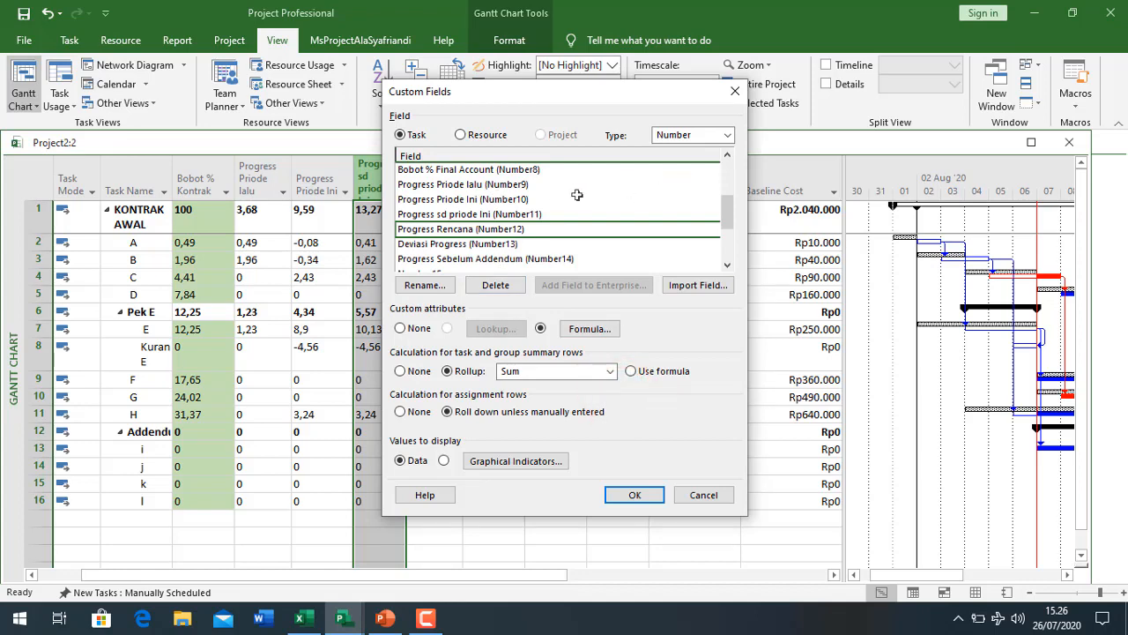
click(634, 495)
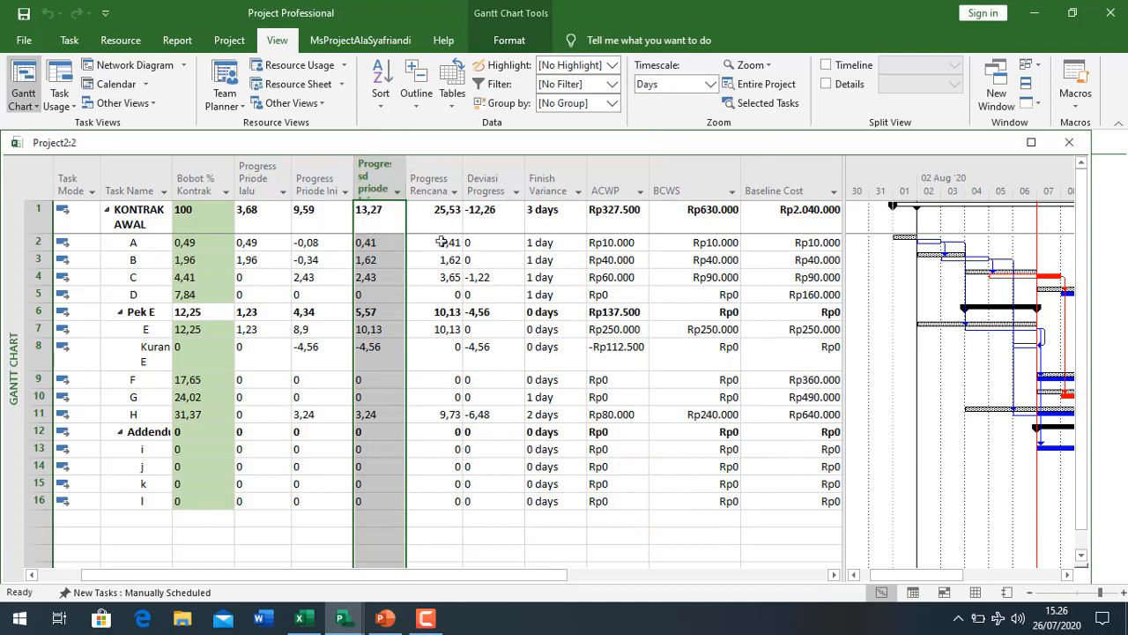
Step: Copy cells M7:M11 of the Bobot Sesuai Kontrak column in Excel's Add sheet and paste them into Project's Progress Priode lalu column from task A
drag(257, 217, 255, 496)
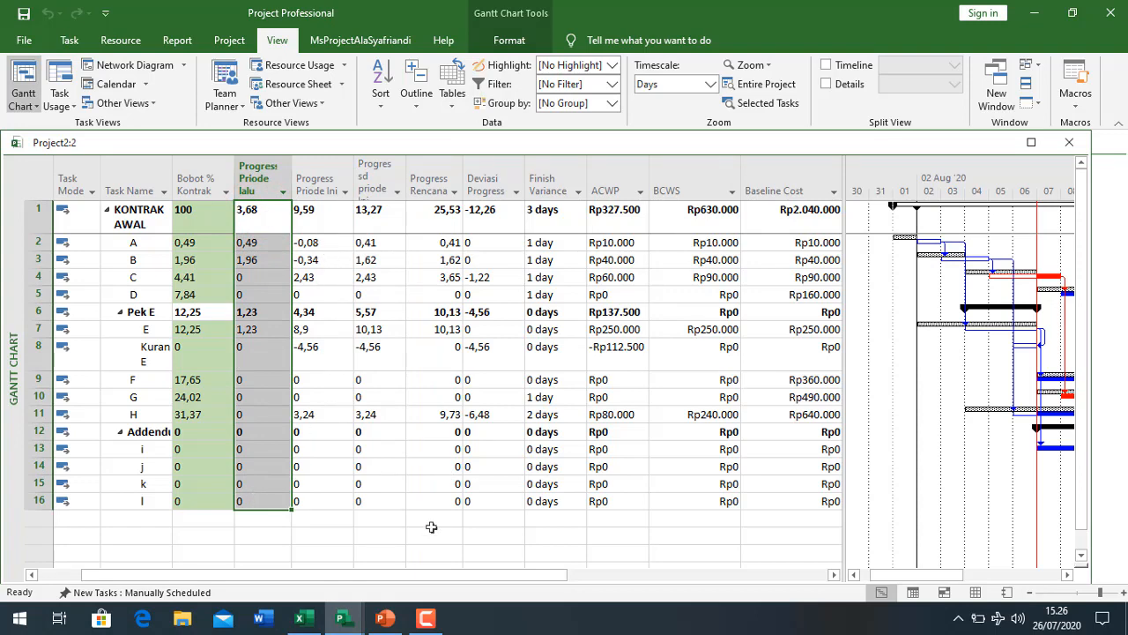
click(299, 618)
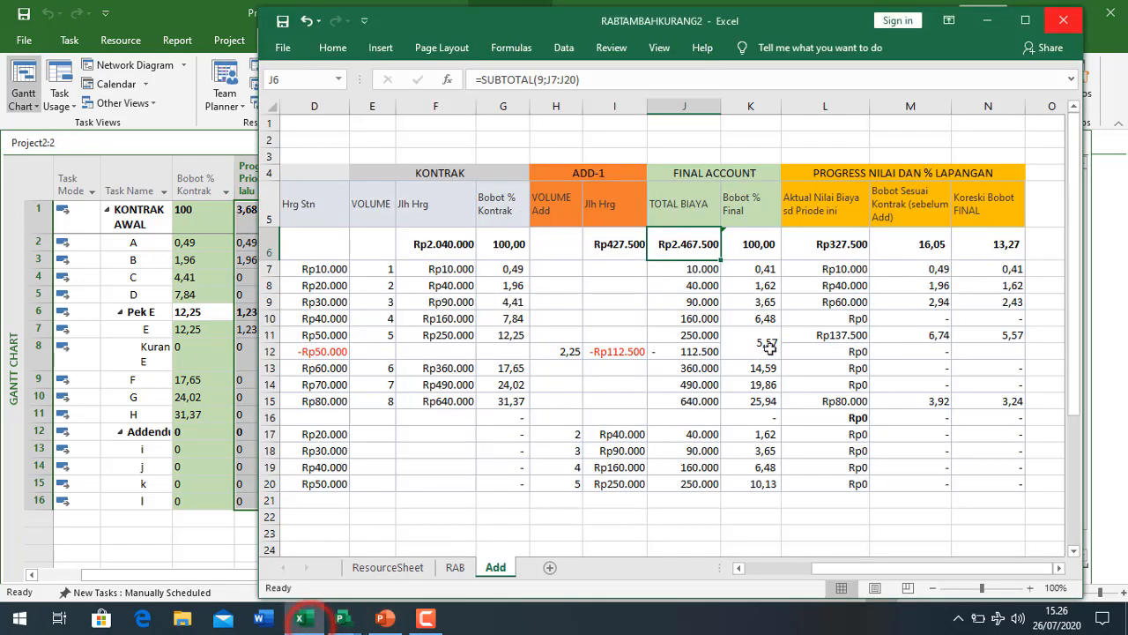
click(940, 245)
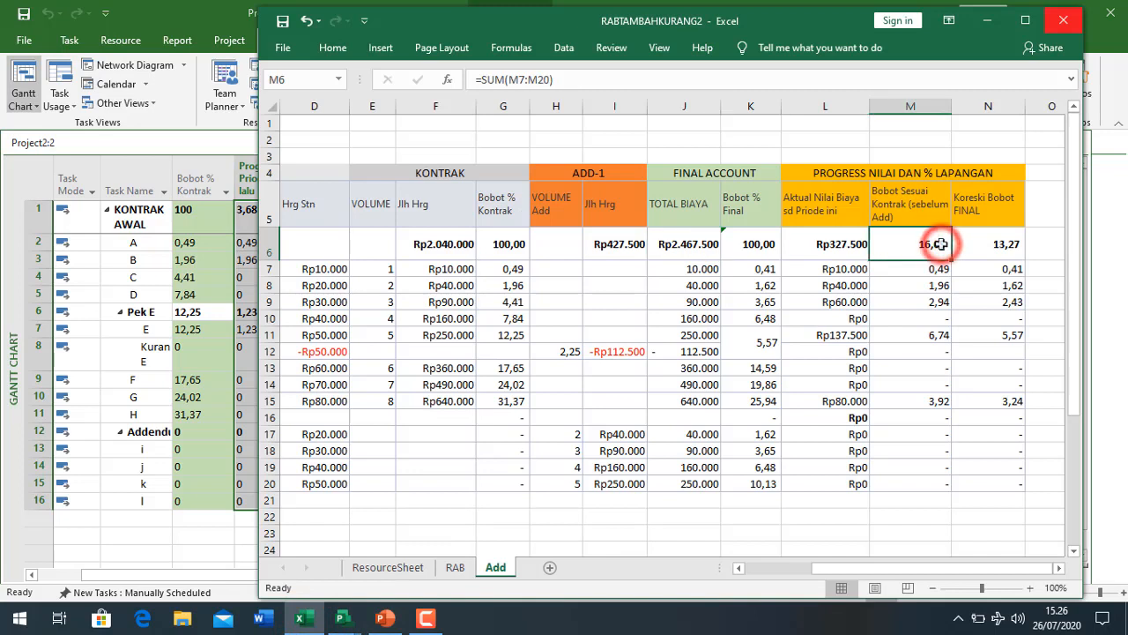
drag(932, 268, 939, 333)
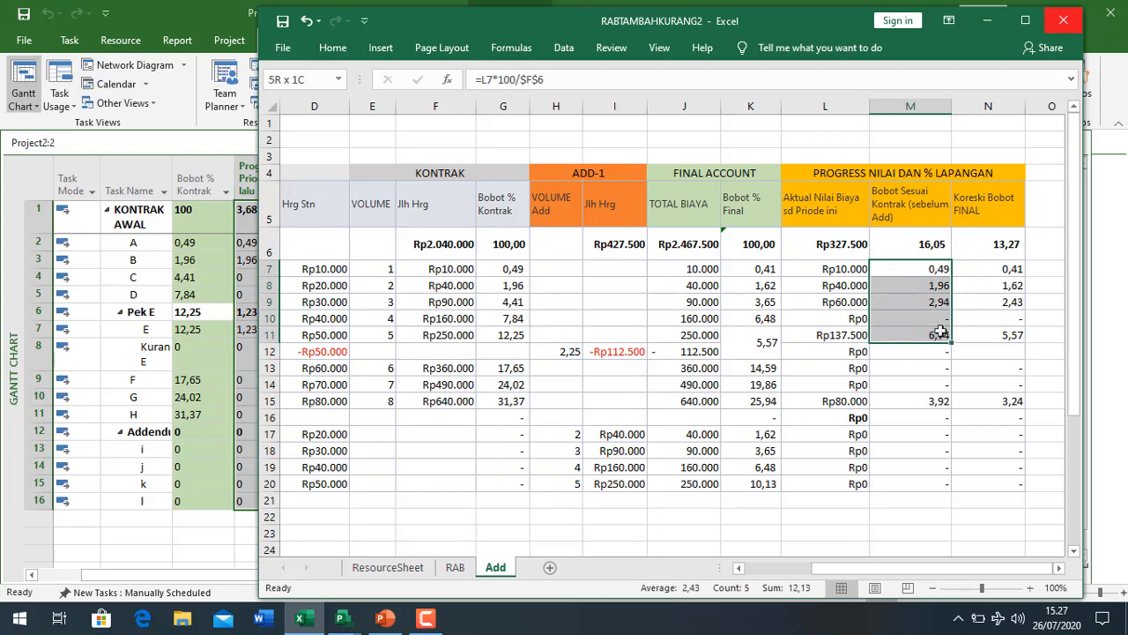
key(ctrl+c)
click(215, 294)
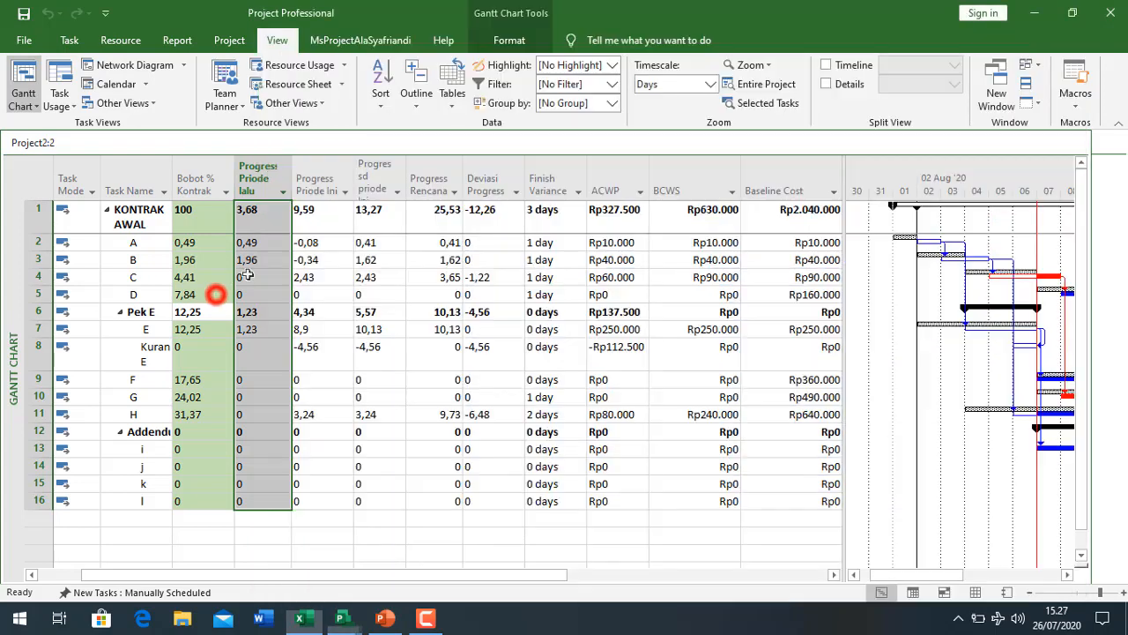
click(240, 280)
click(263, 242)
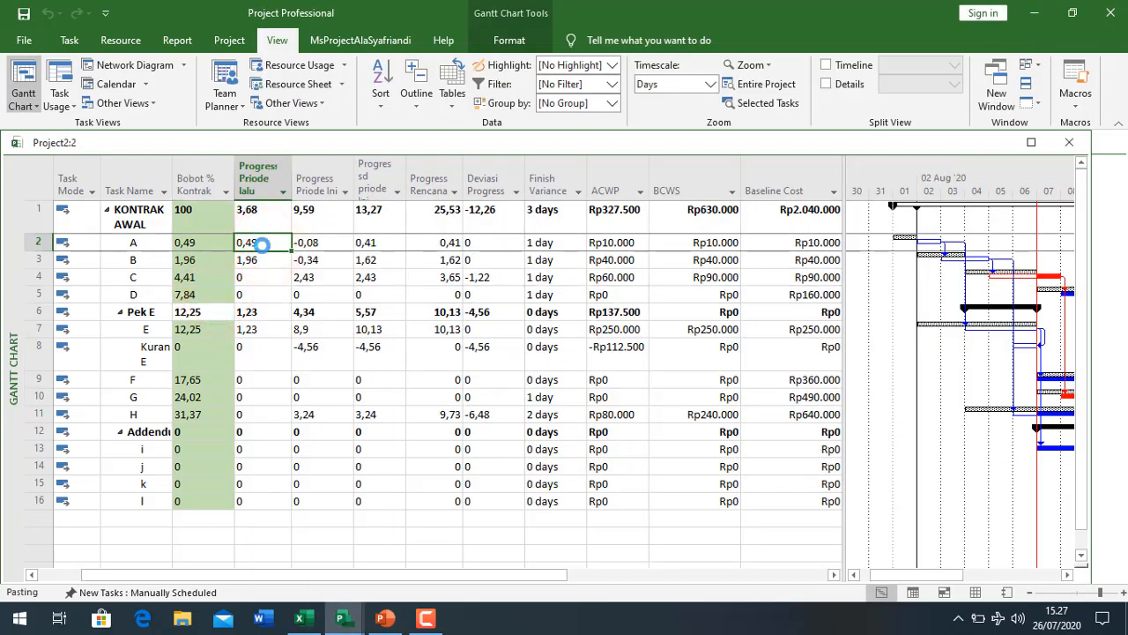
key(ctrl+v)
click(585, 376)
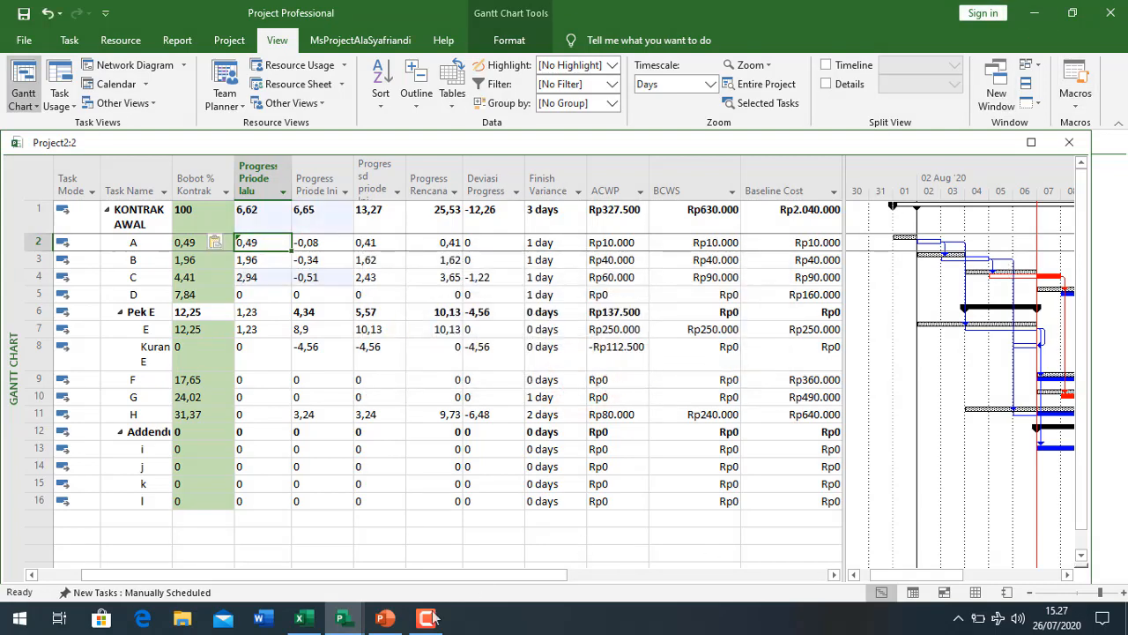
Step: Copy the value 6,74 from cell M11 in Excel and paste it into the Progress Priode lalu of task E in Project
click(300, 617)
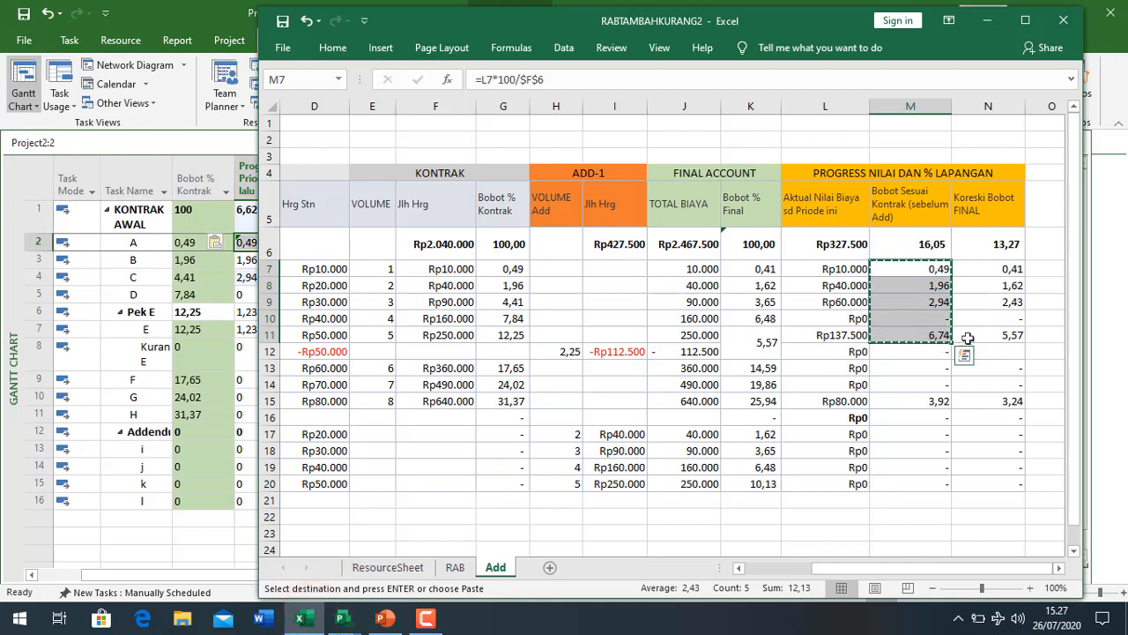
click(916, 382)
click(919, 334)
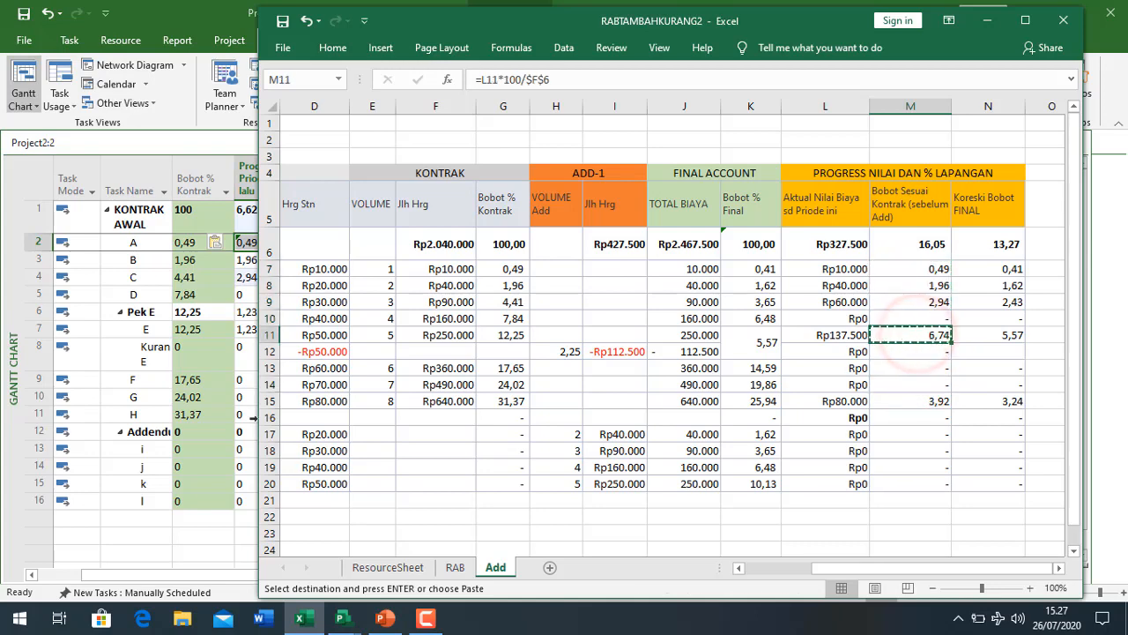
click(186, 379)
click(260, 329)
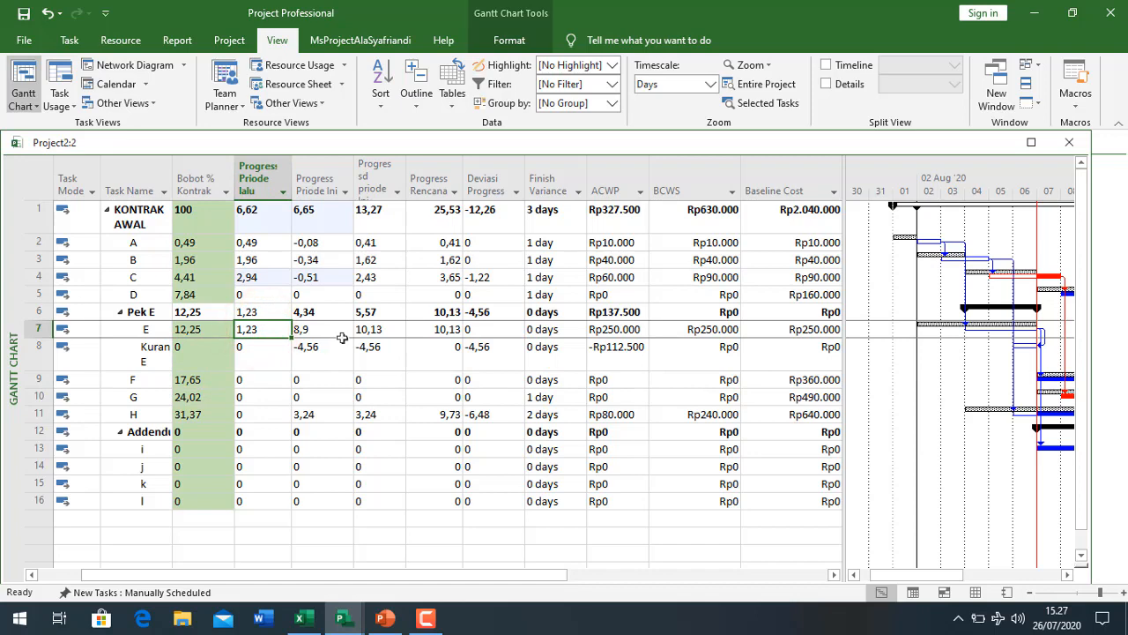
key(ctrl+v)
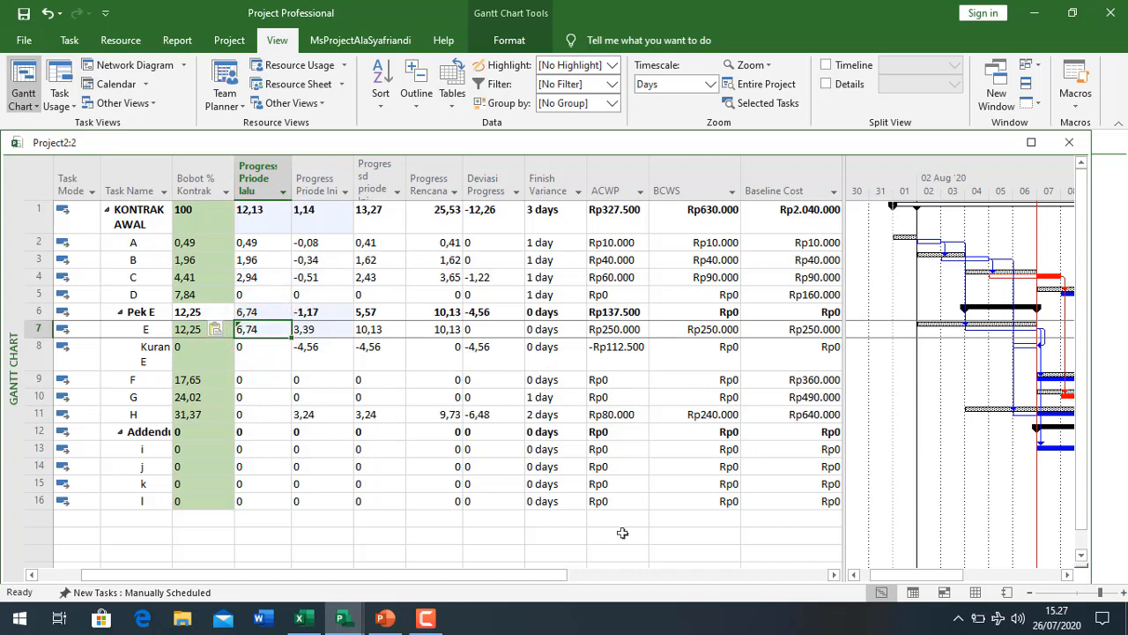
Step: Copy cell M15 in Excel and paste its value 3,92 into the Progress Priode lalu of task H in Project
click(300, 617)
click(933, 403)
key(ctrl+c)
click(196, 457)
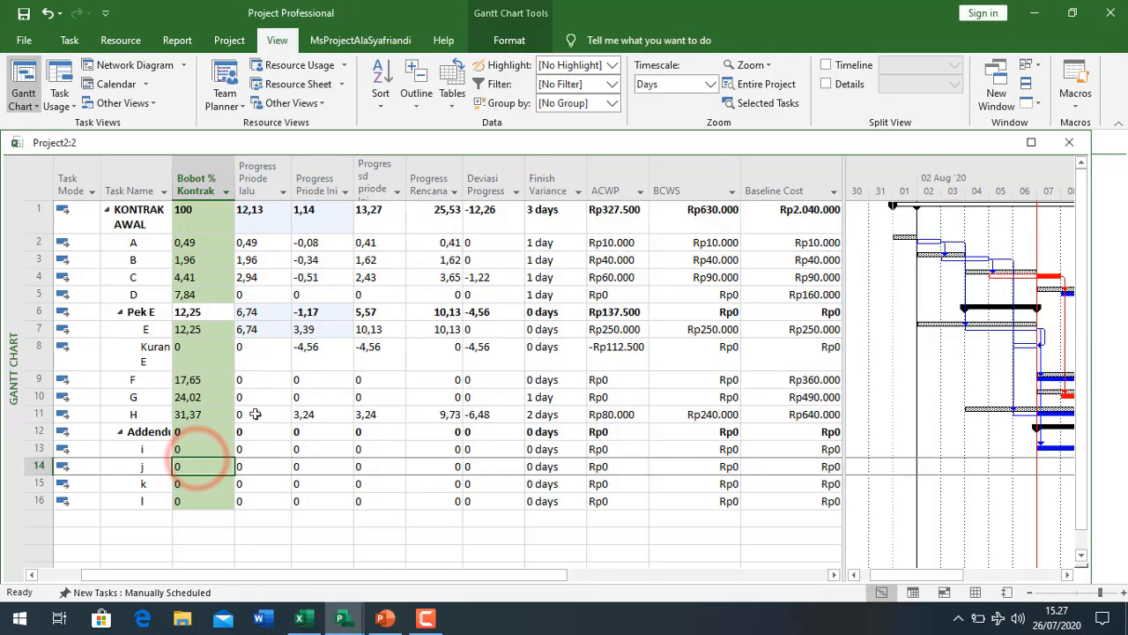
click(254, 414)
key(ctrl+v)
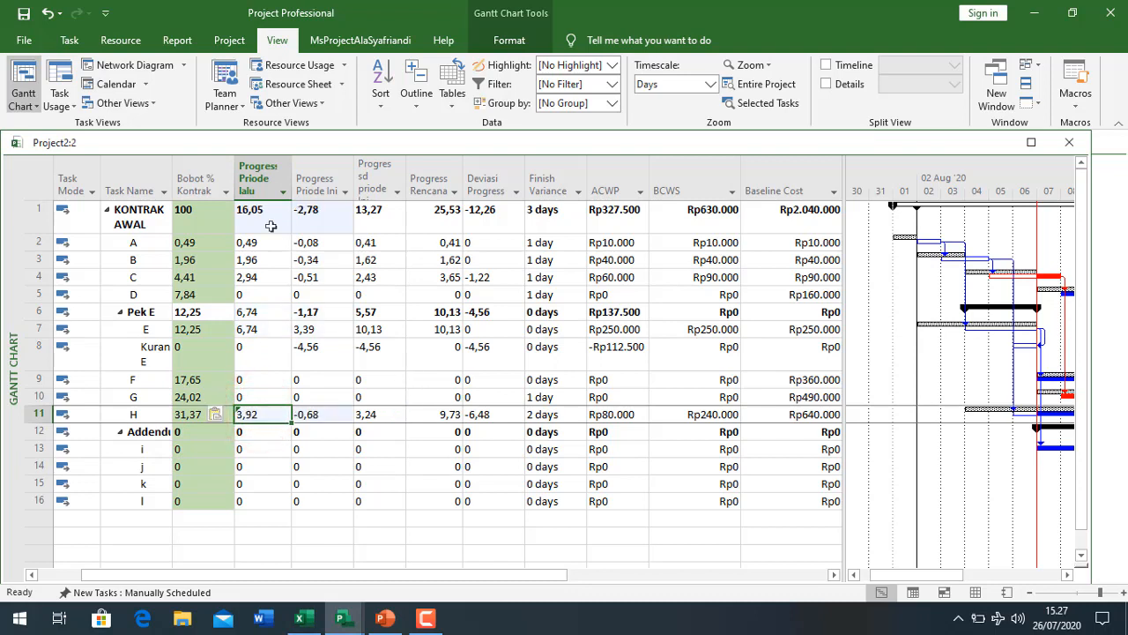
Step: Review the Progress Priode lalu and Progress Priode Ini values, enlarge the Gantt chart area, and widen the Progress sd priode Ini column
drag(253, 209, 258, 454)
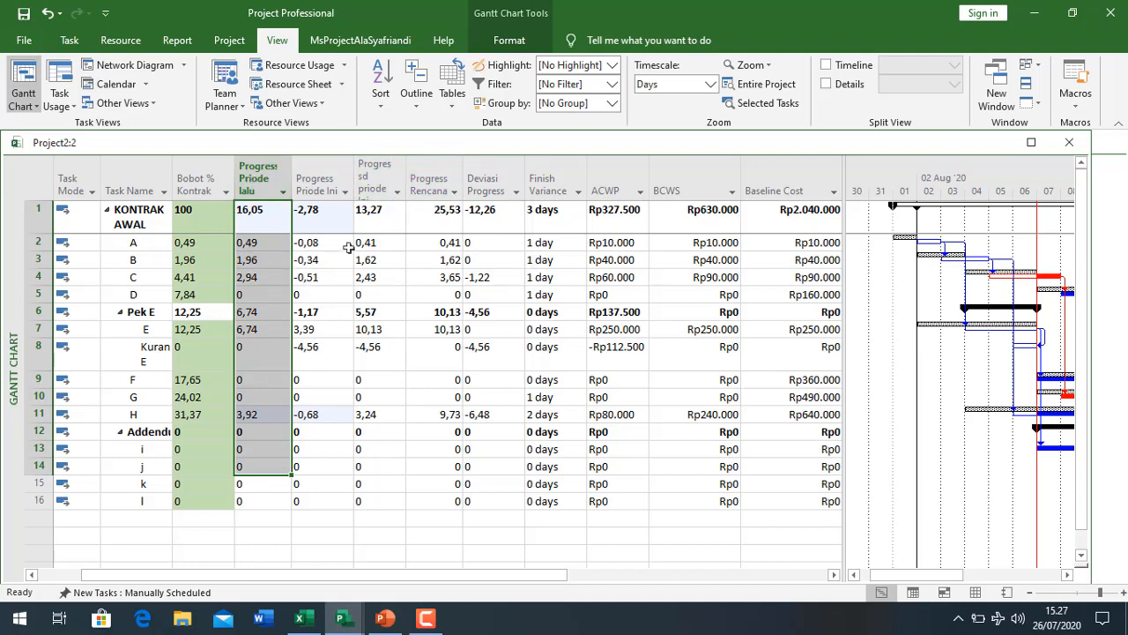
drag(326, 223, 331, 489)
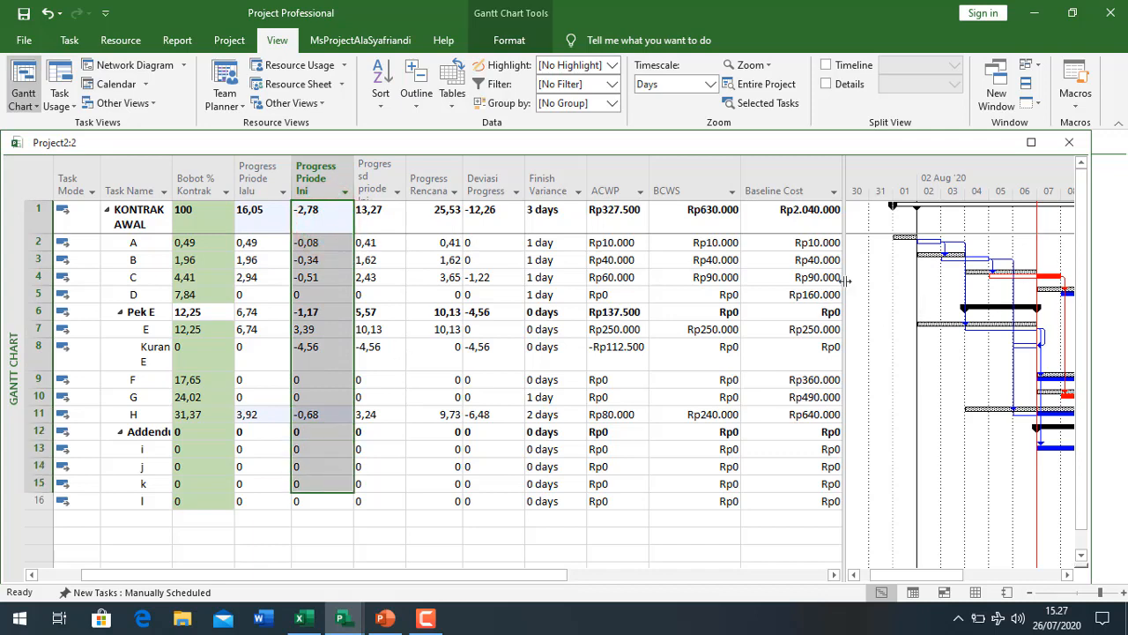
drag(841, 285, 490, 285)
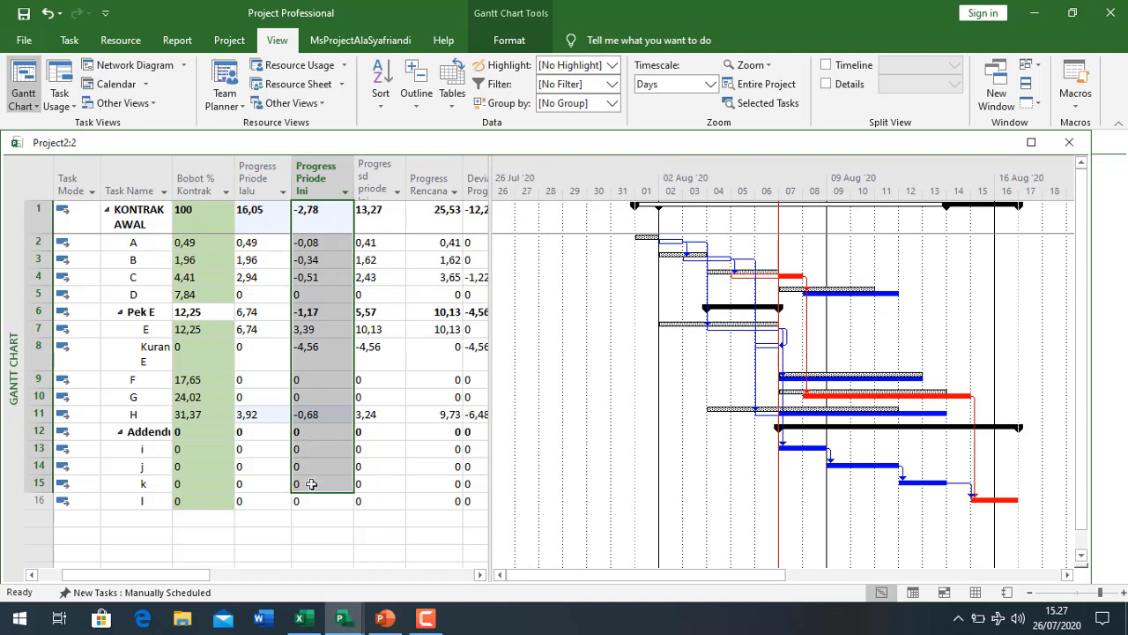
drag(310, 211, 297, 483)
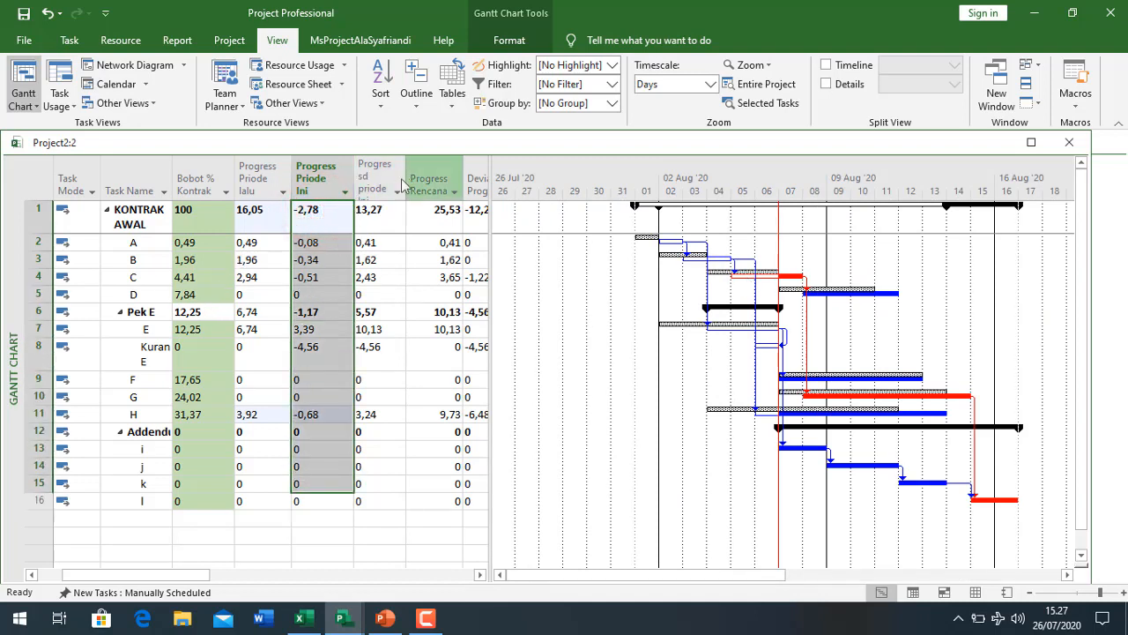
drag(408, 174, 416, 174)
click(390, 218)
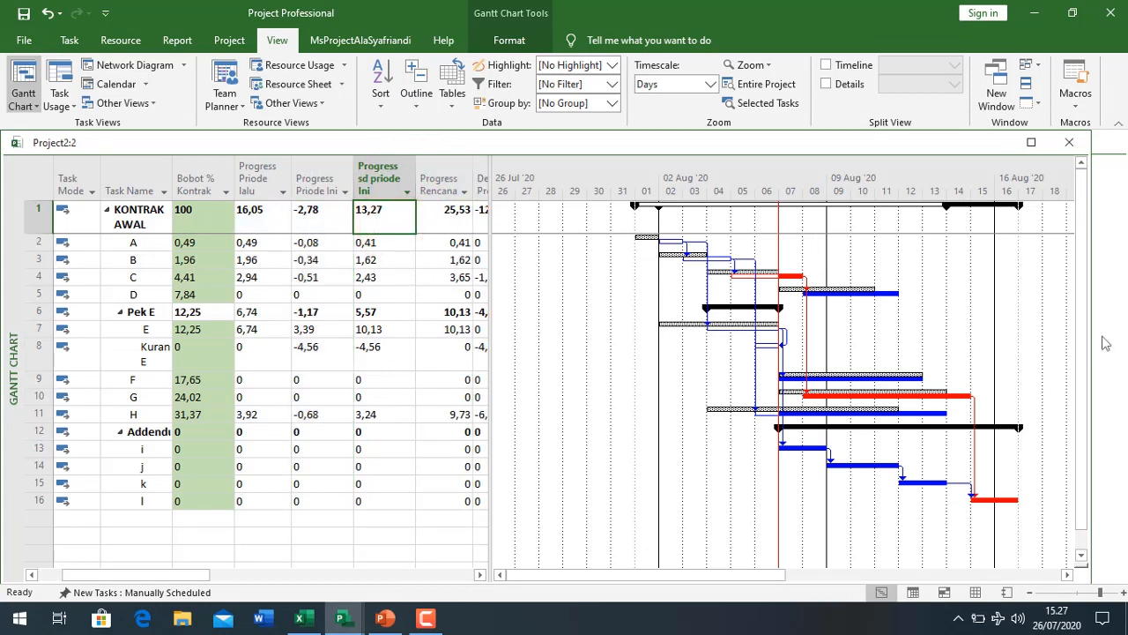
Step: Switch to the project's report window, open the custom report Laporan ADD ala Syafriandi, and compare it with the Gantt table
click(1116, 296)
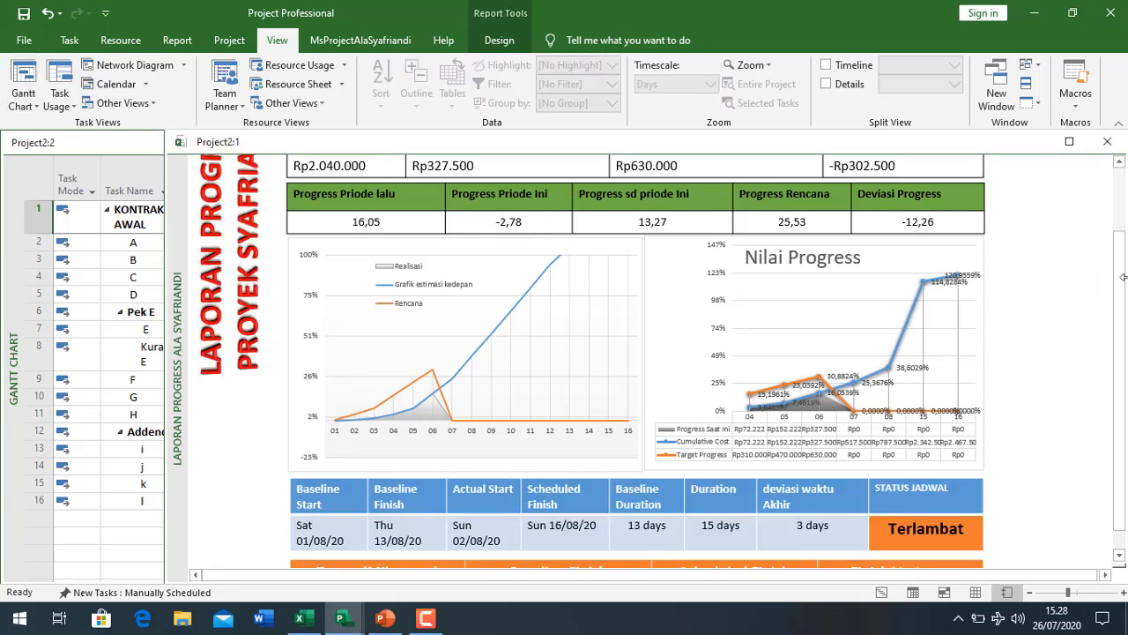
mouse_move(1119, 295)
mouse_down()
mouse_move(1119, 231)
mouse_move(1118, 292)
mouse_up()
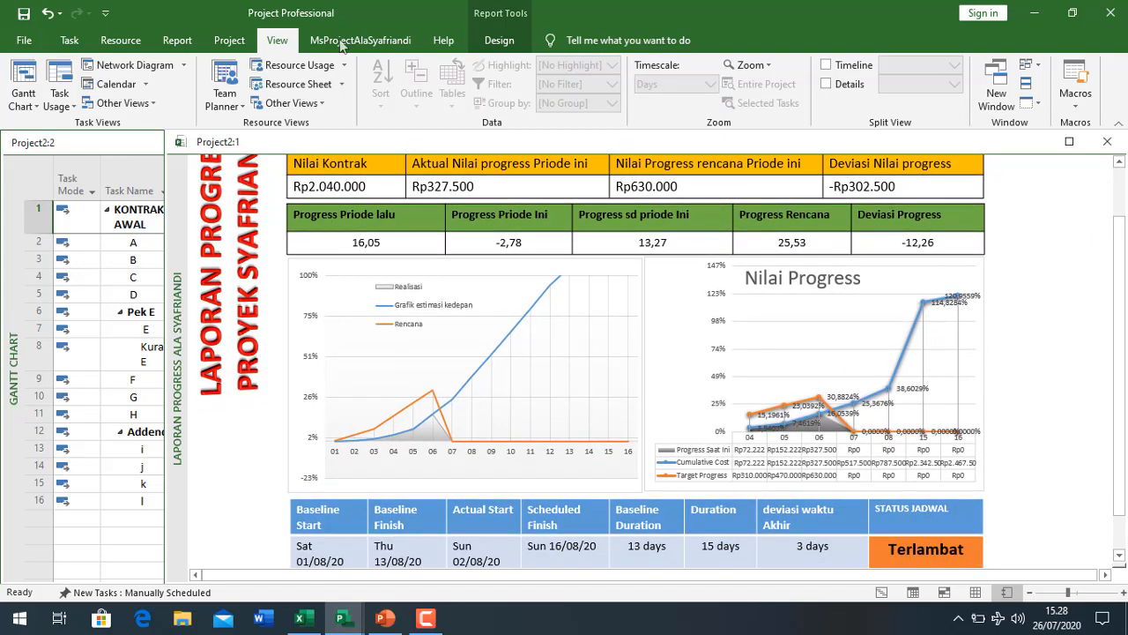
click(172, 39)
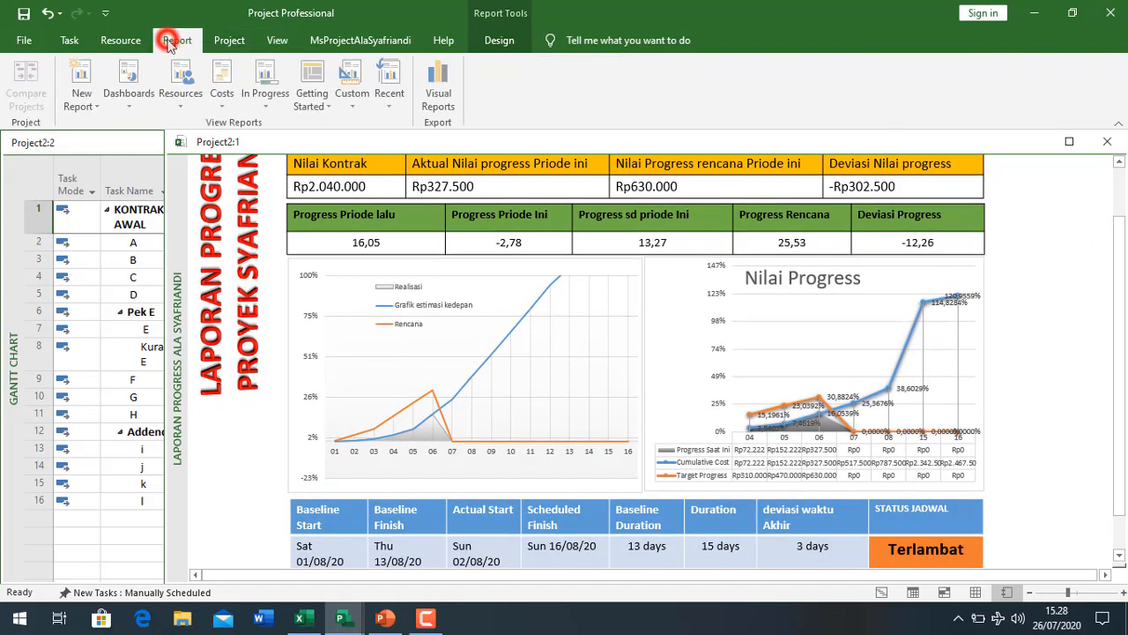
click(358, 115)
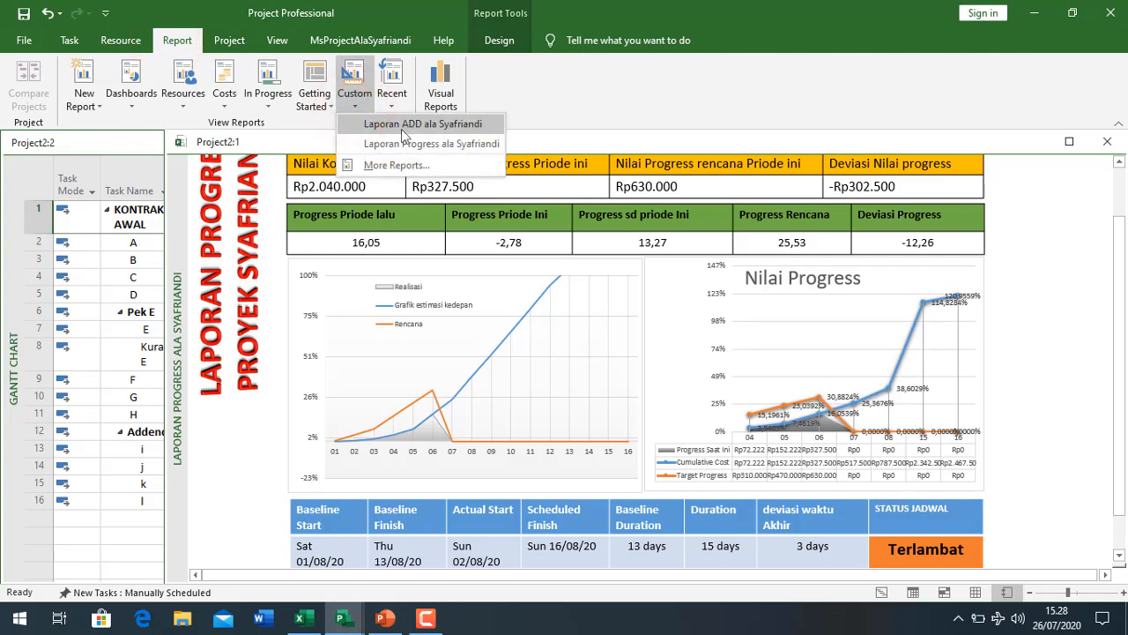
click(403, 128)
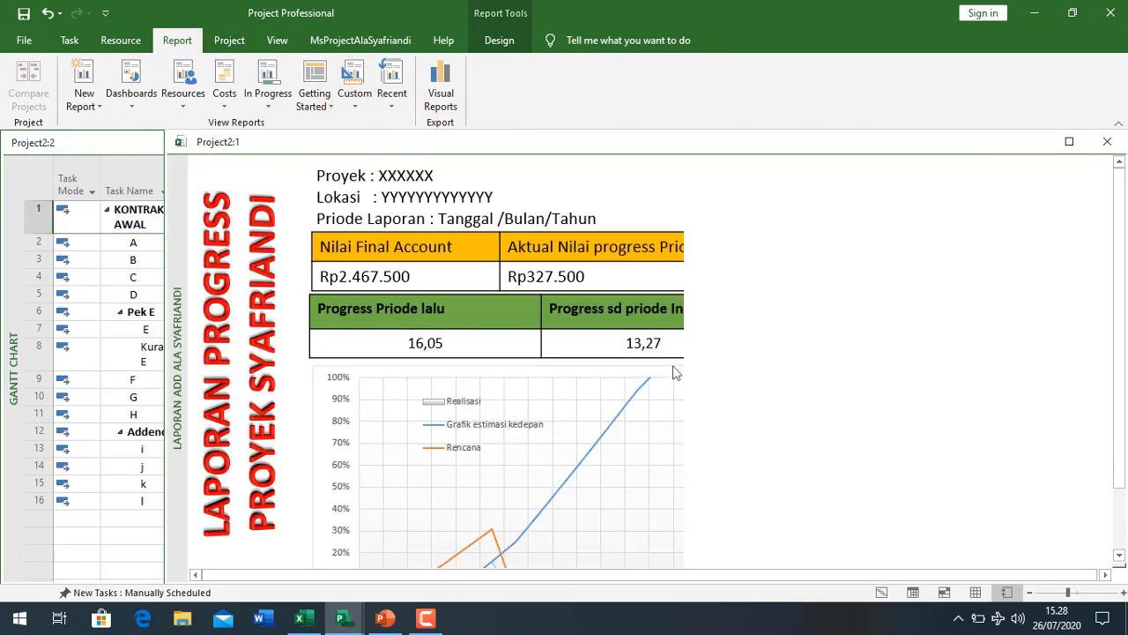
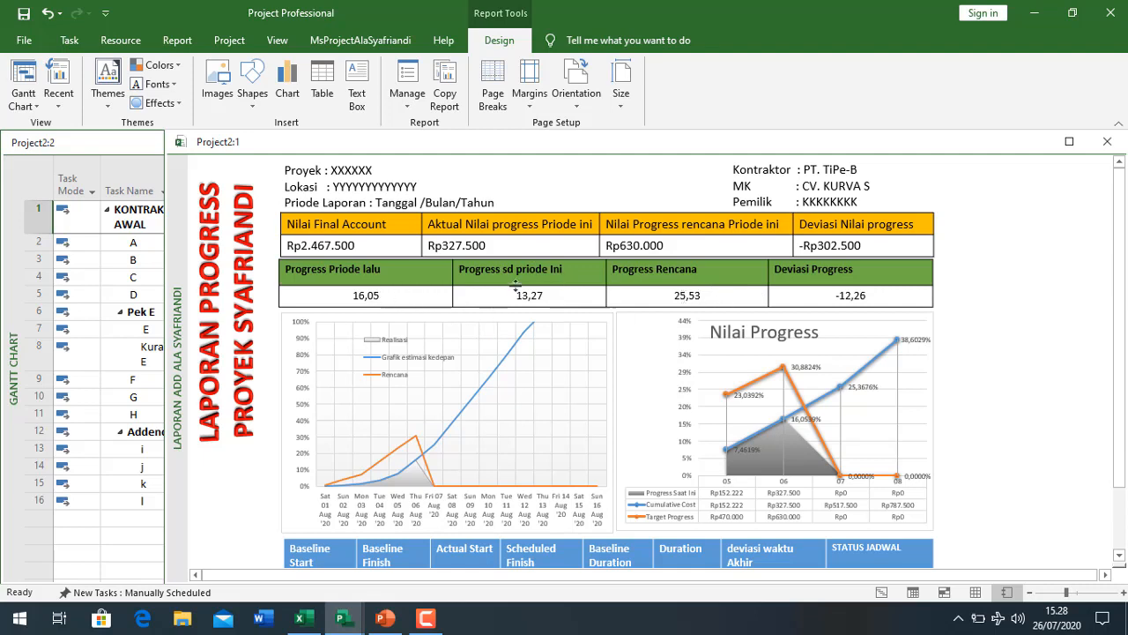
click(121, 330)
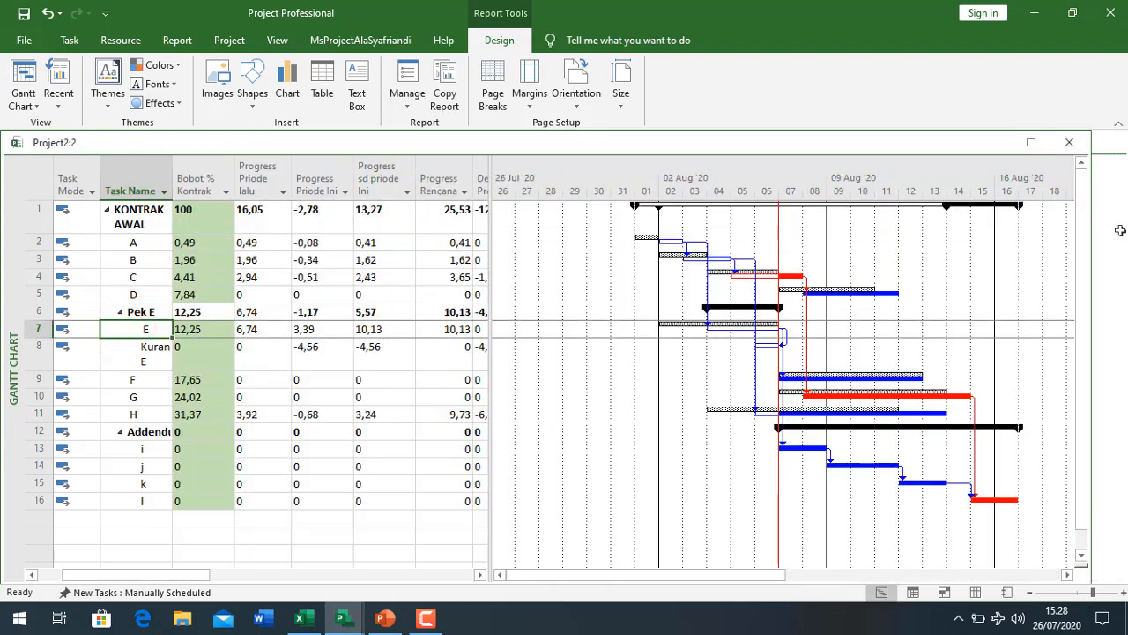
click(1119, 230)
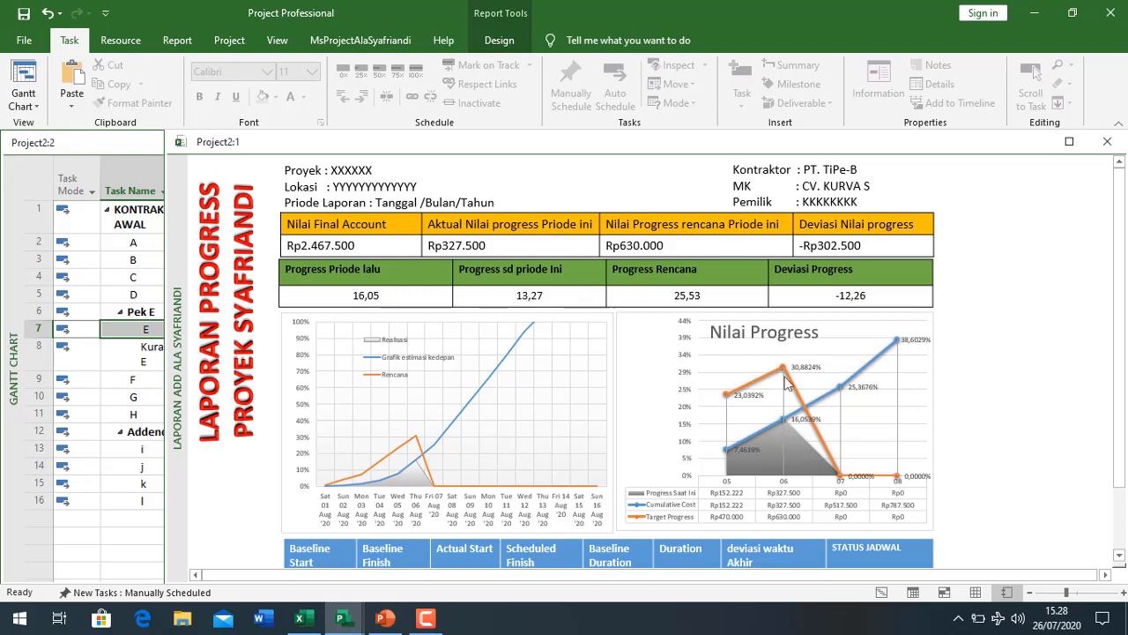
Step: Set the baseline for Earned Value calculation to Baseline 10 in the advanced project options and apply it
click(25, 41)
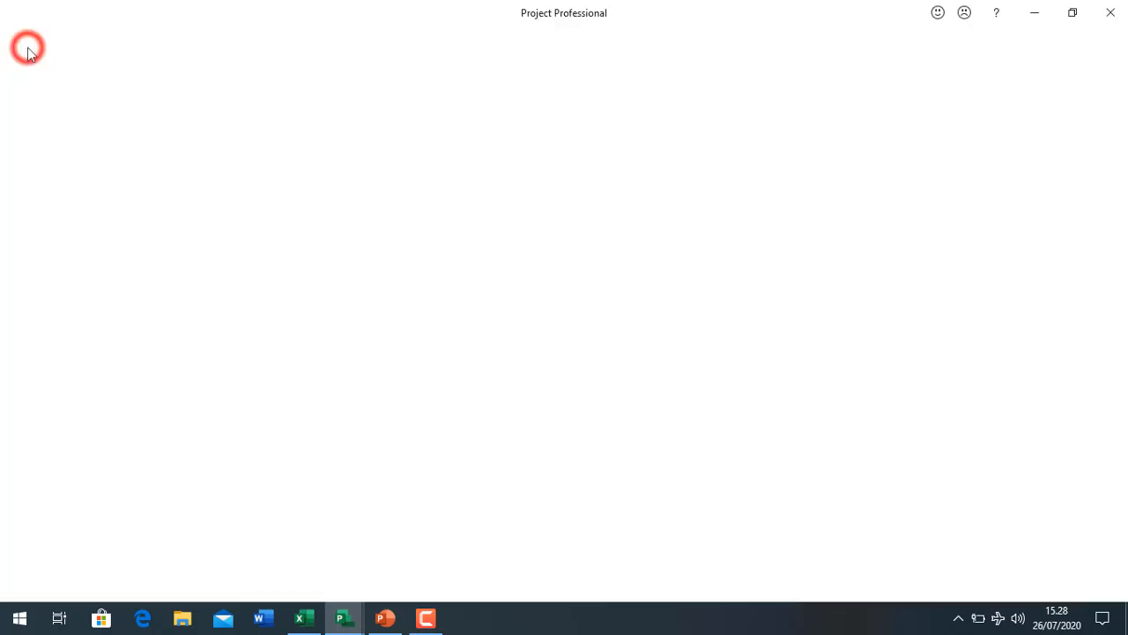
click(51, 570)
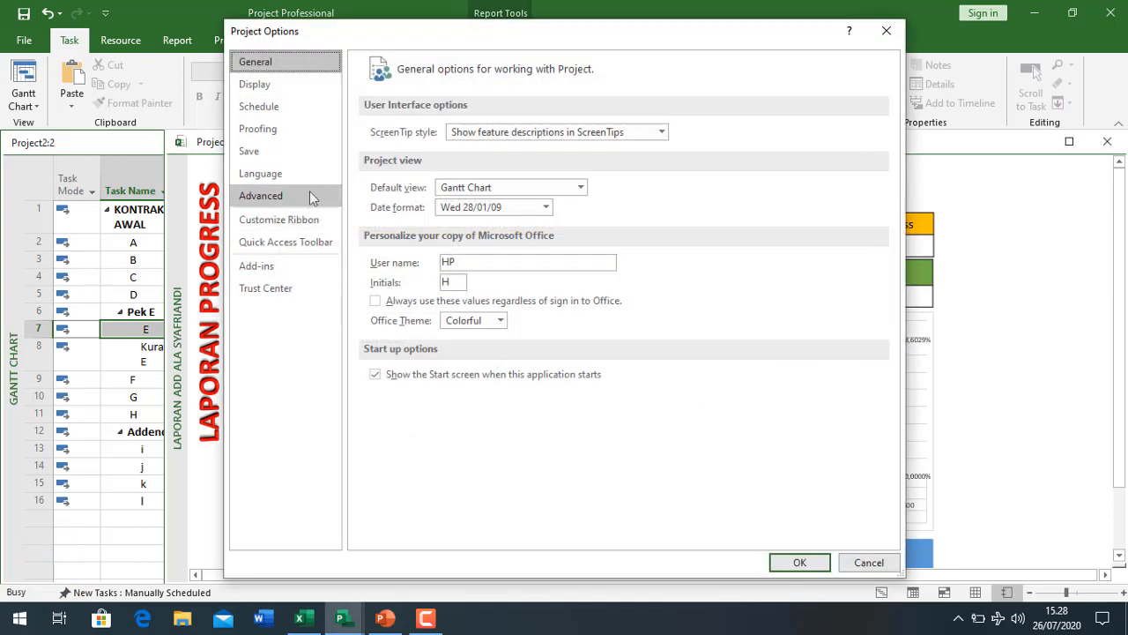
click(309, 191)
scroll(715, 295, down, 6)
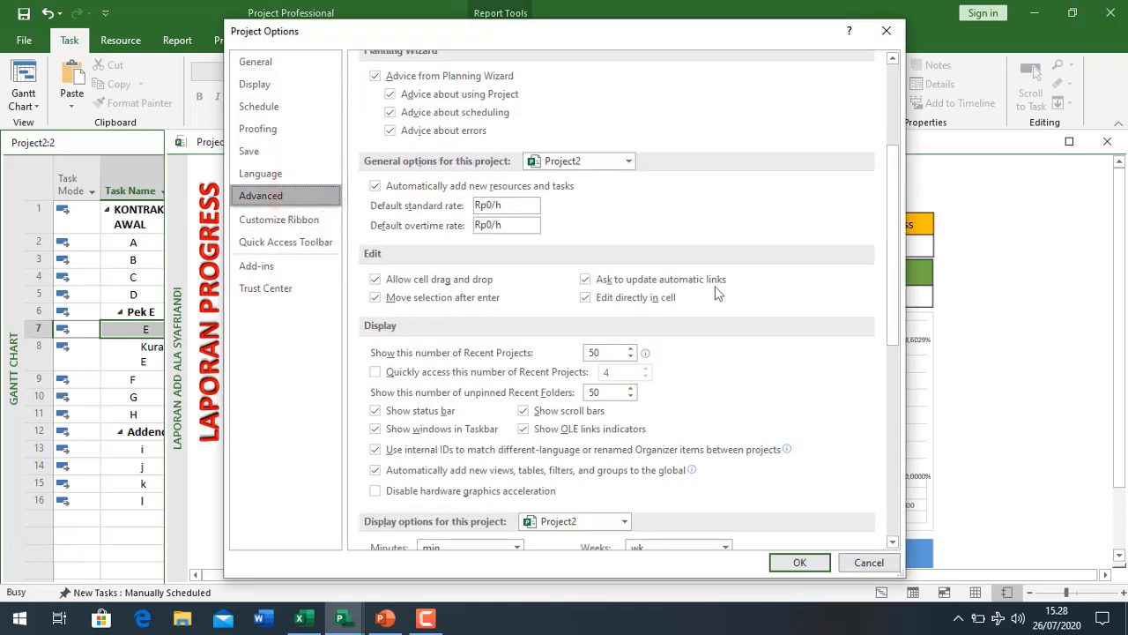
scroll(715, 309, down, 6)
click(620, 398)
click(624, 398)
scroll(624, 397, down, 2)
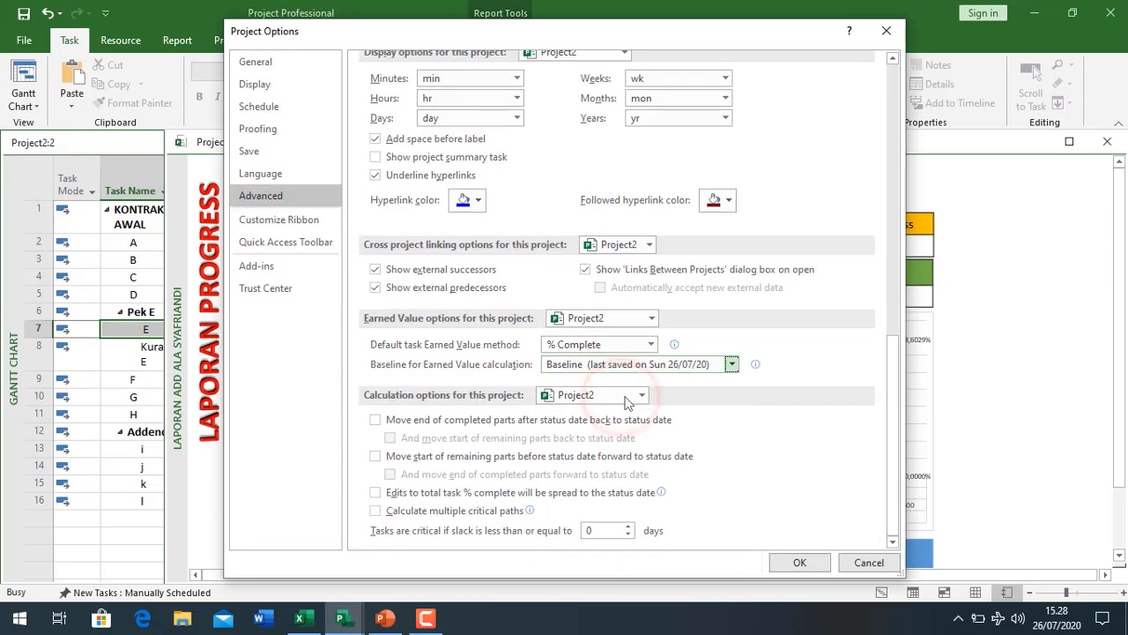
click(623, 365)
click(640, 538)
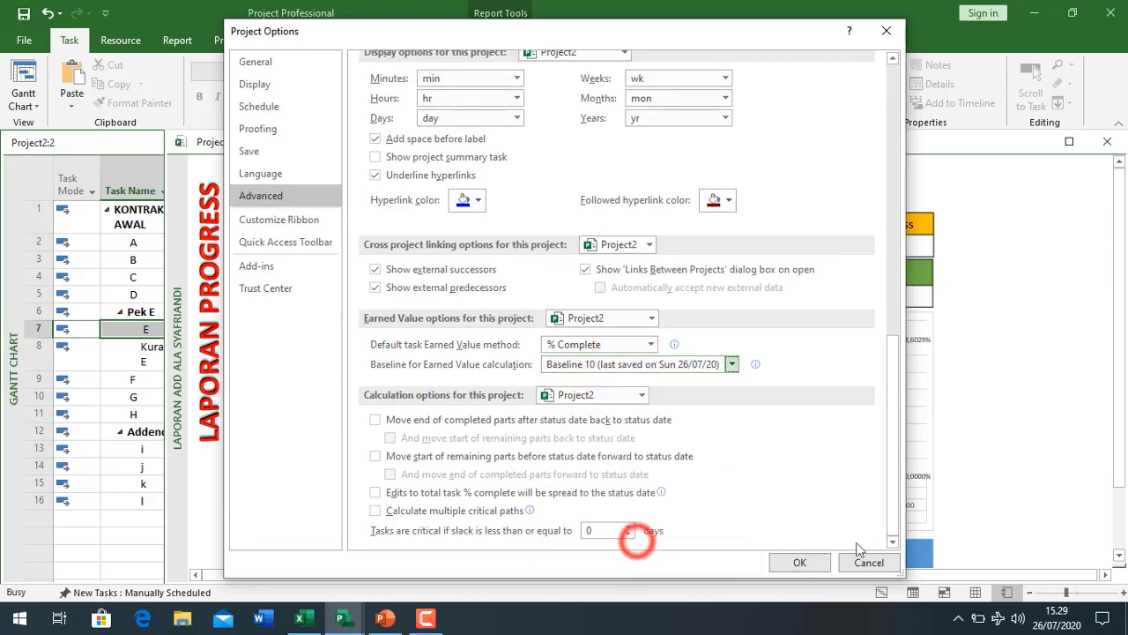
click(811, 562)
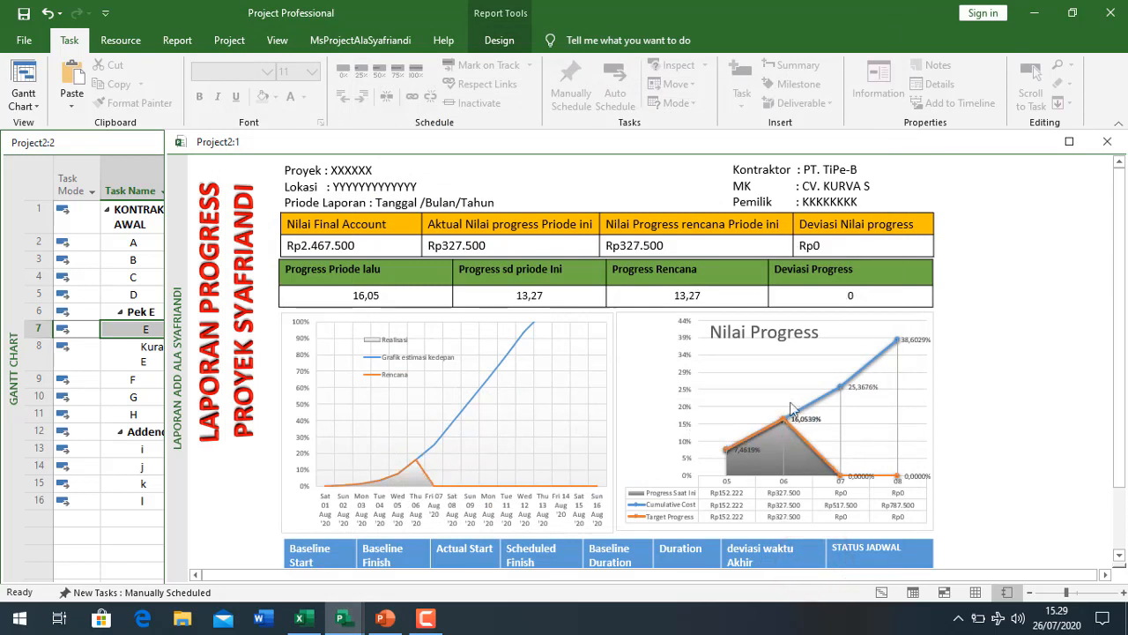
Step: Return to the Gantt chart window and set the project's status date to 08/08/20
click(130, 260)
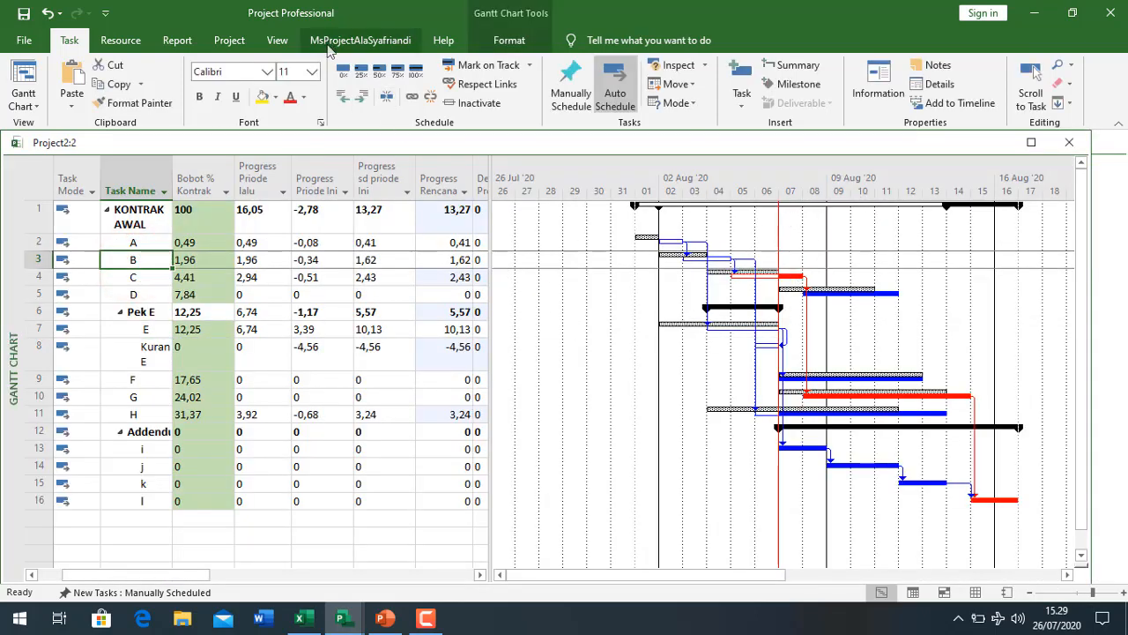
click(325, 40)
click(231, 40)
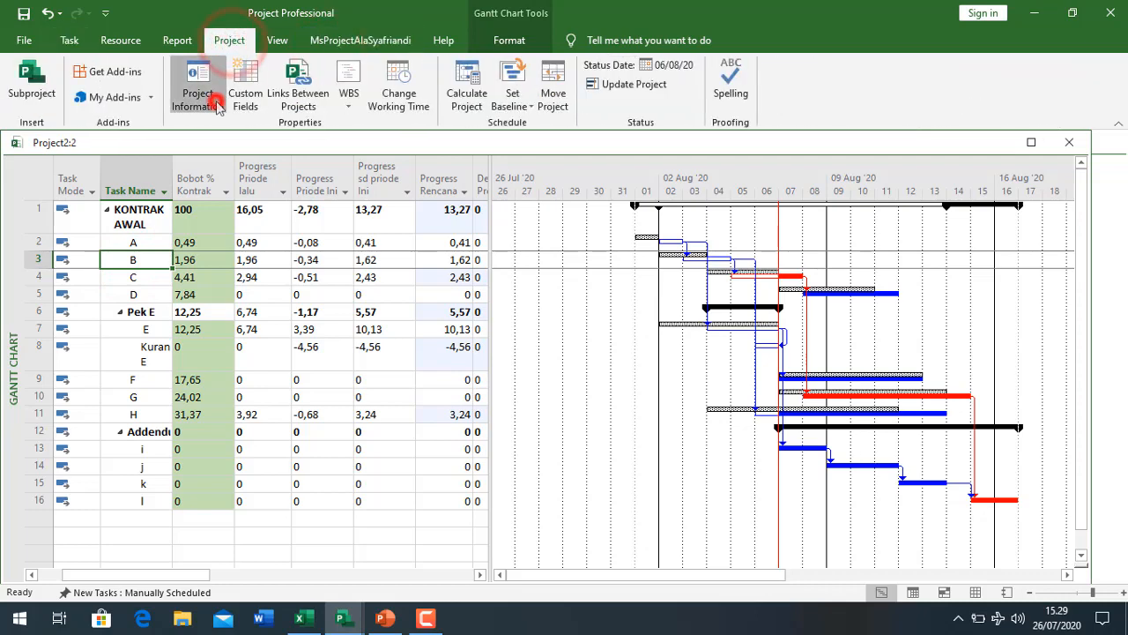
click(216, 103)
click(801, 181)
click(799, 201)
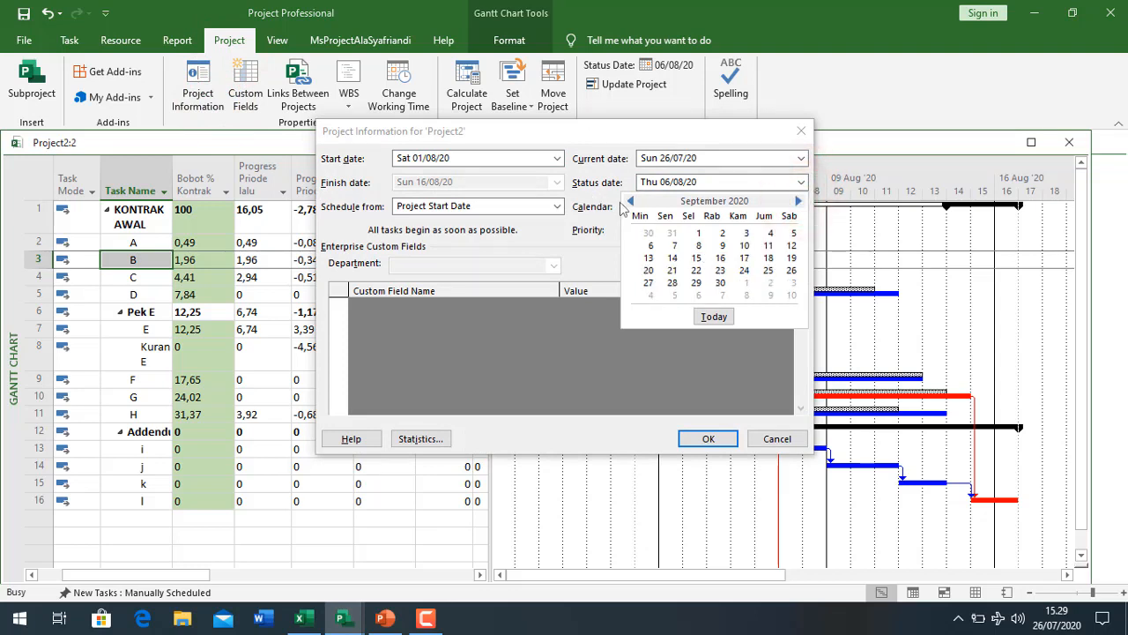
click(626, 202)
click(792, 245)
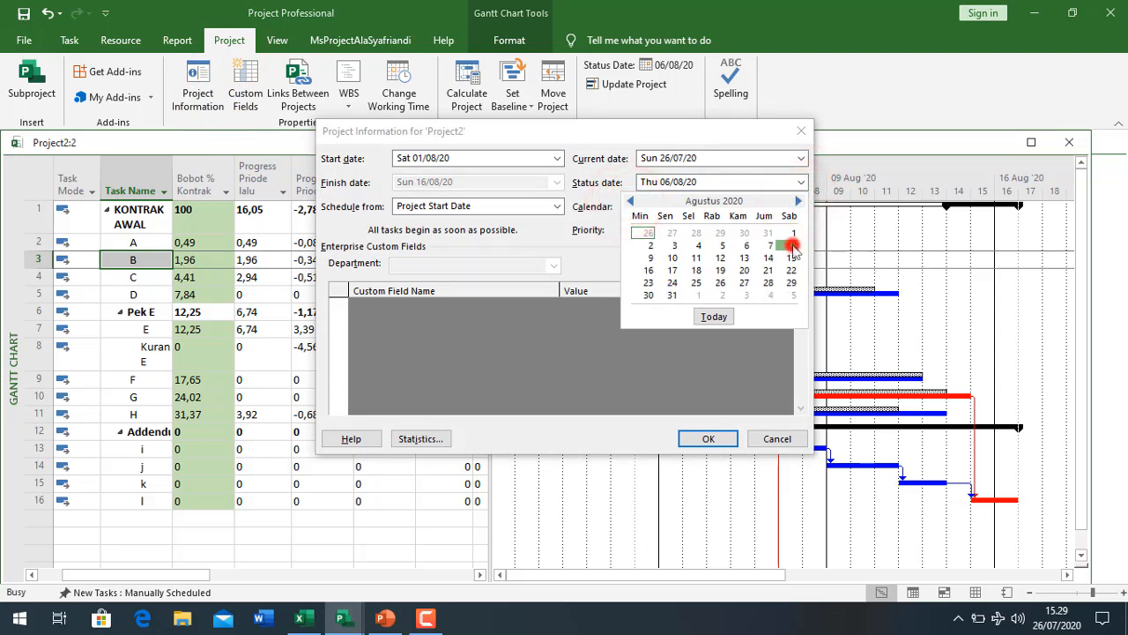
click(703, 441)
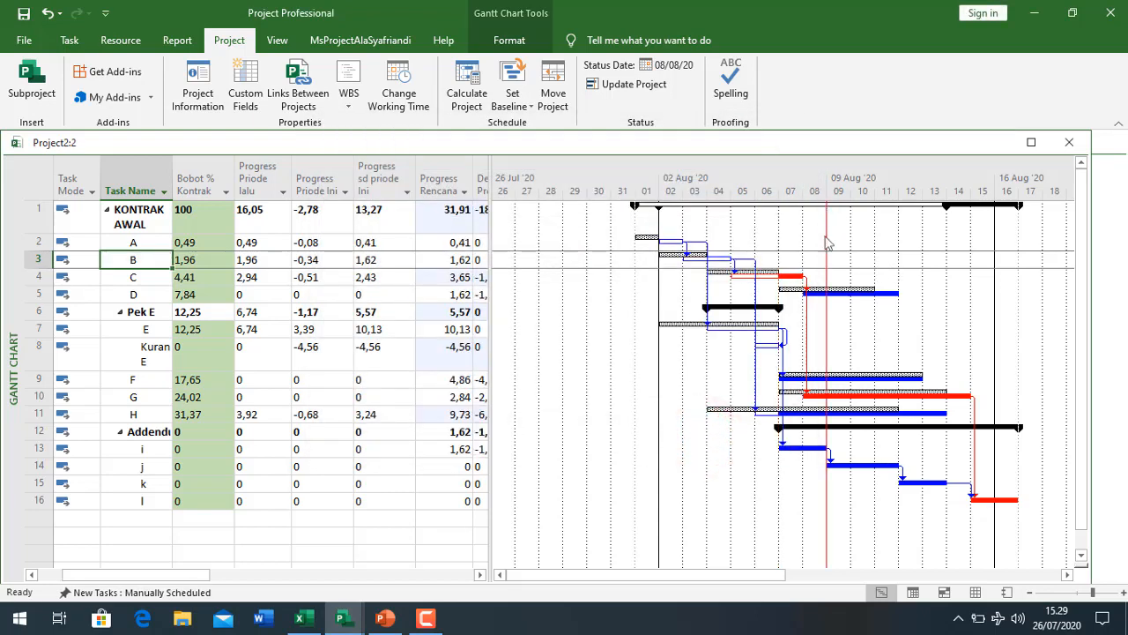
Step: Update tasks C and D to their scheduled progress as of the status date with Mark on Track
click(141, 278)
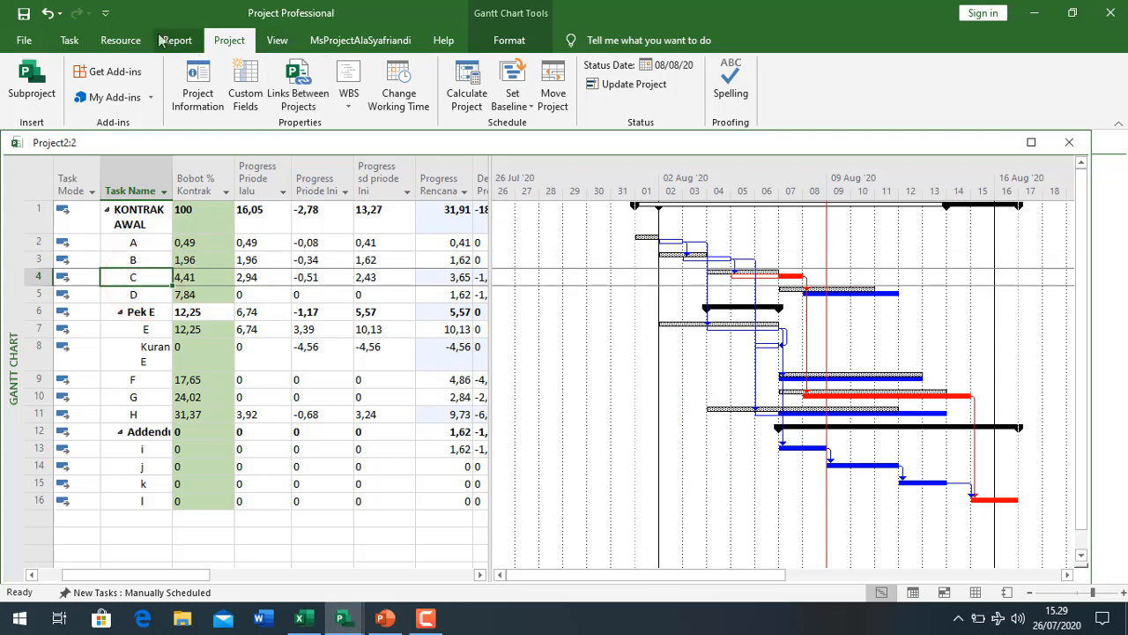
click(69, 41)
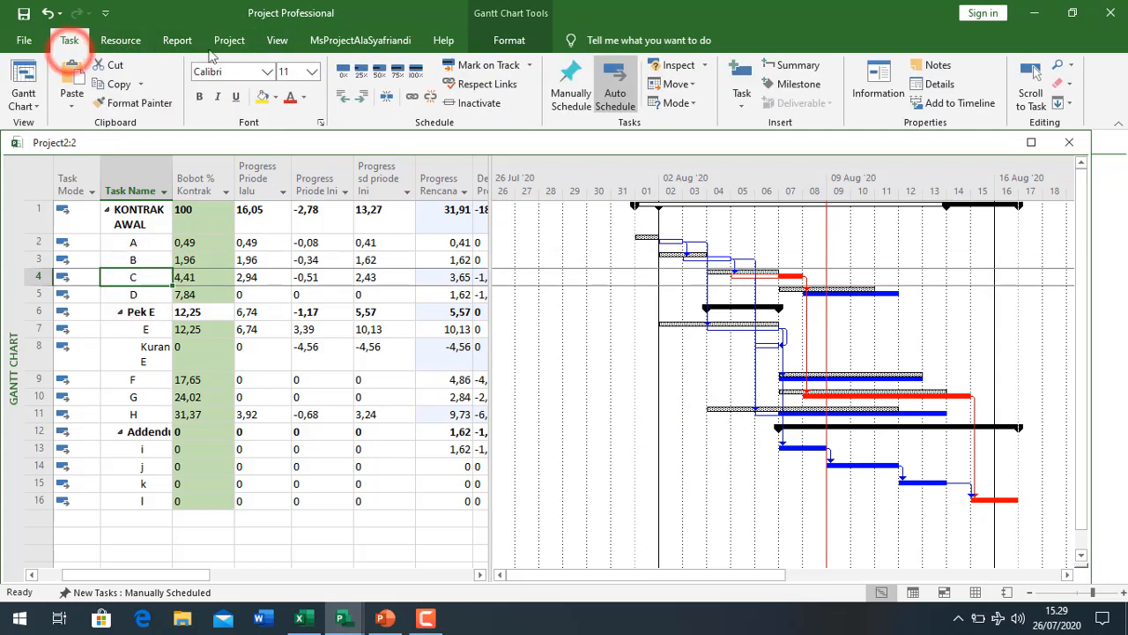
click(483, 67)
key(Down)
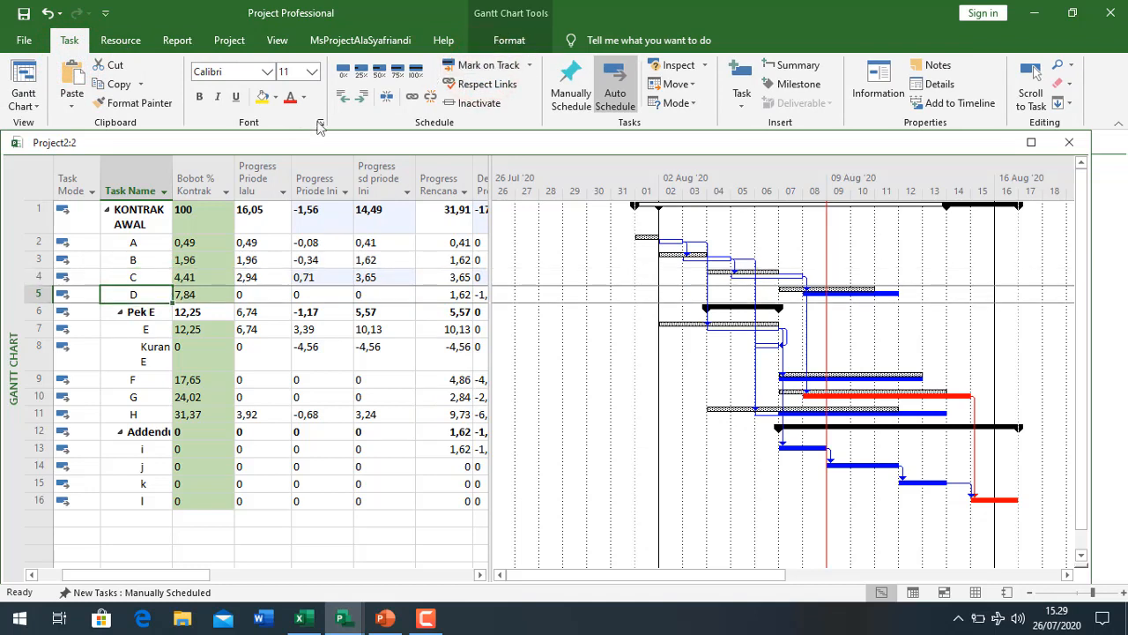
click(481, 65)
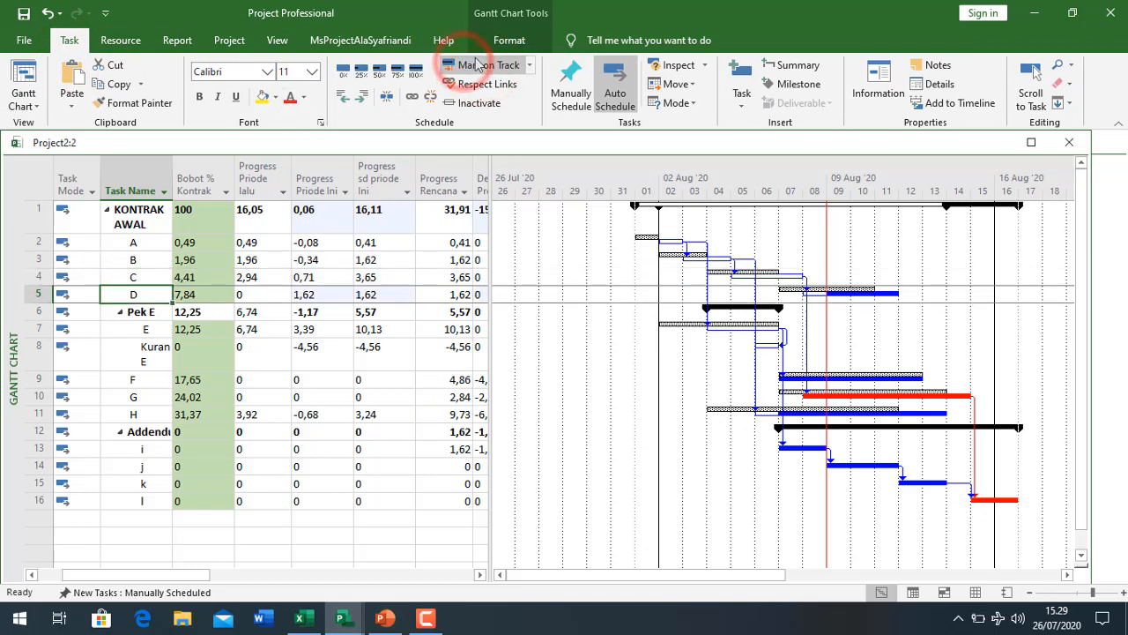
Step: Mark tasks F, G and H on track as of the status date
key(Down)
key(Down)
key(Down)
key(Down)
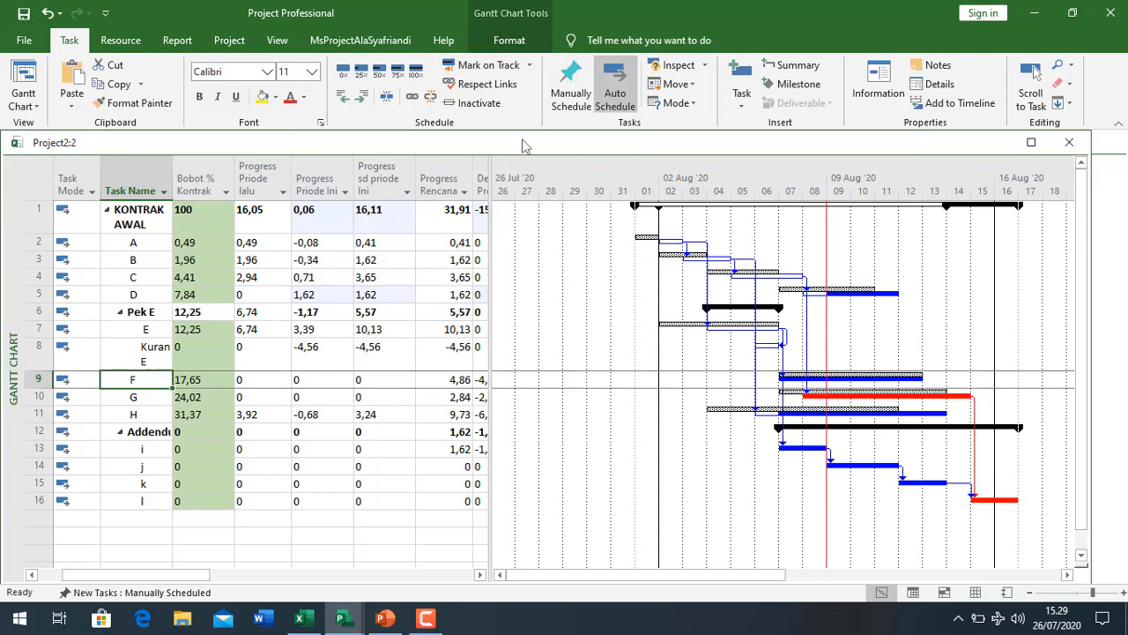
click(460, 68)
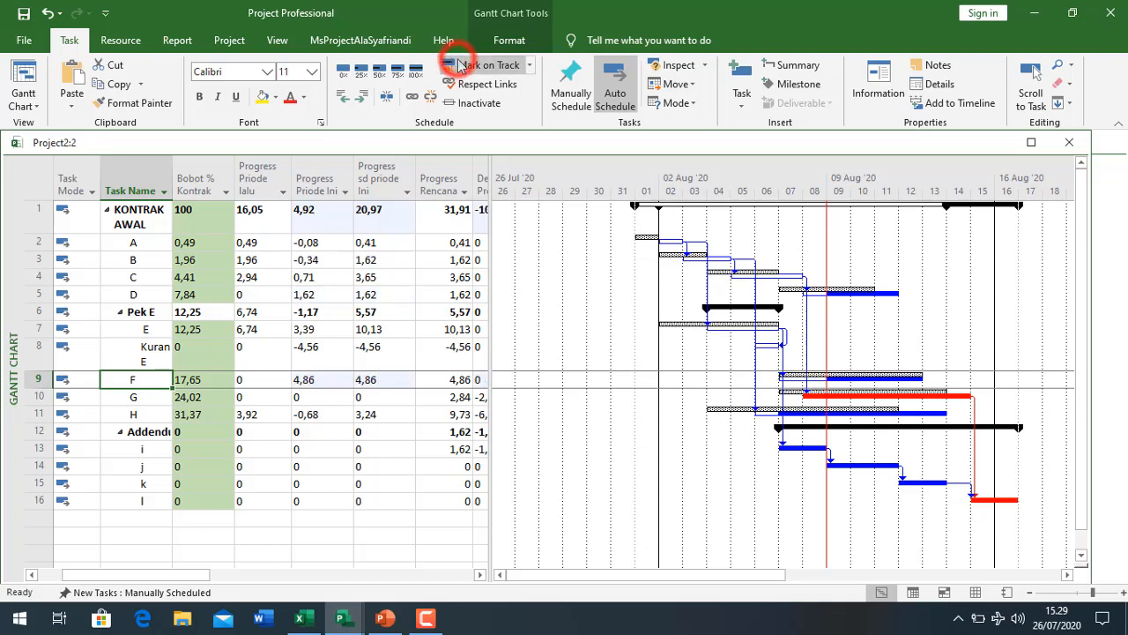
key(Down)
click(468, 70)
key(Down)
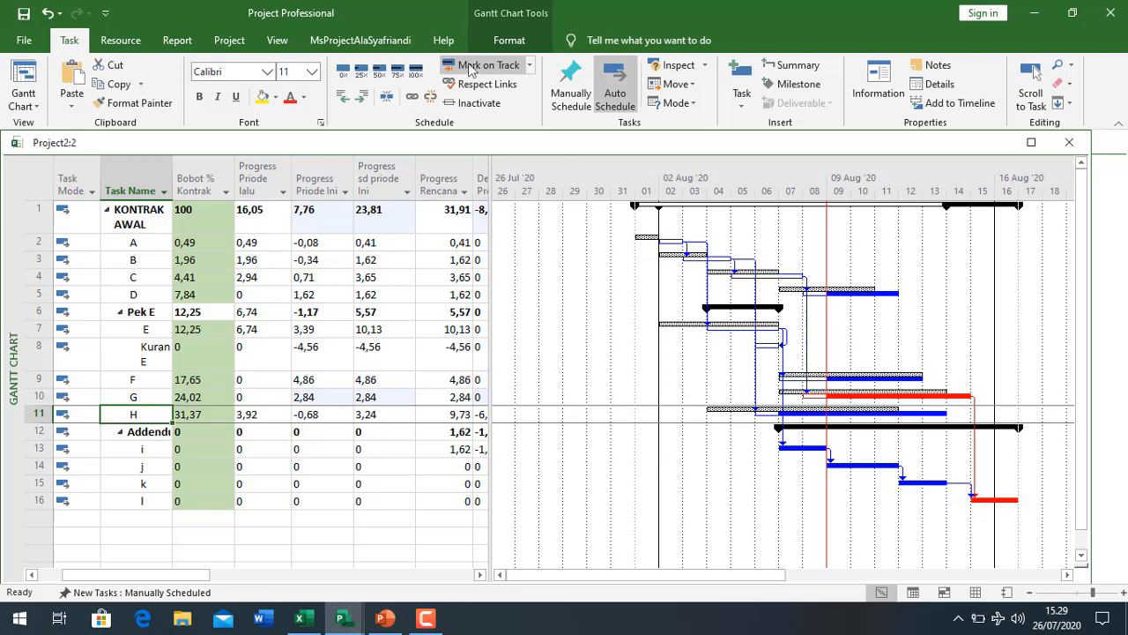
click(470, 71)
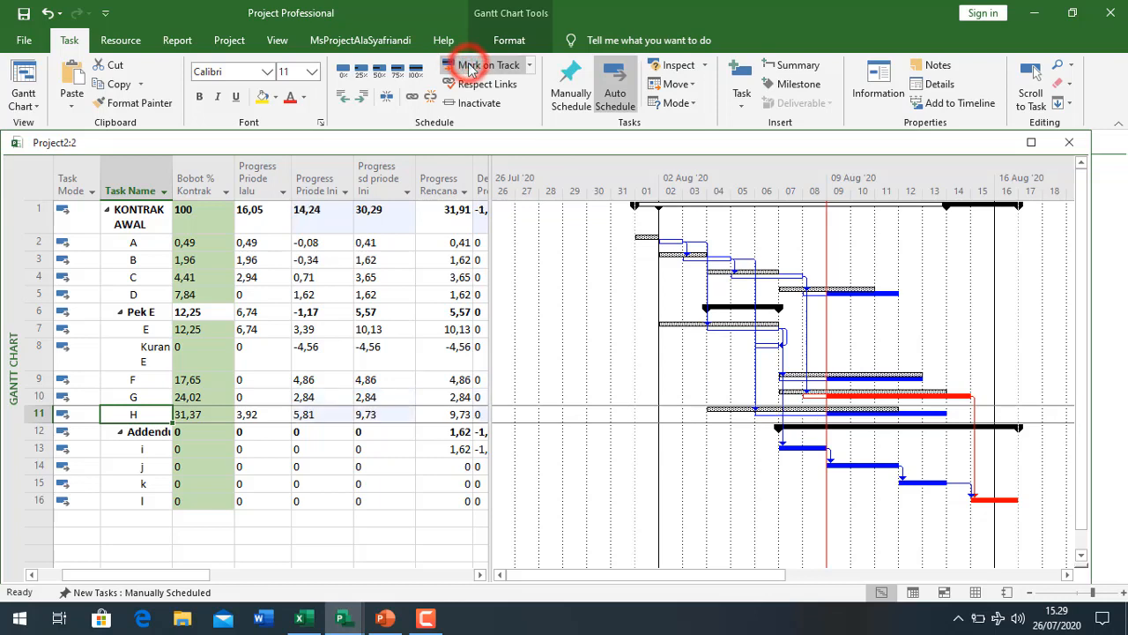
Step: Select addendum task i and switch the Gantt chart to the Tracking table, showing its task names
key(Down)
key(Down)
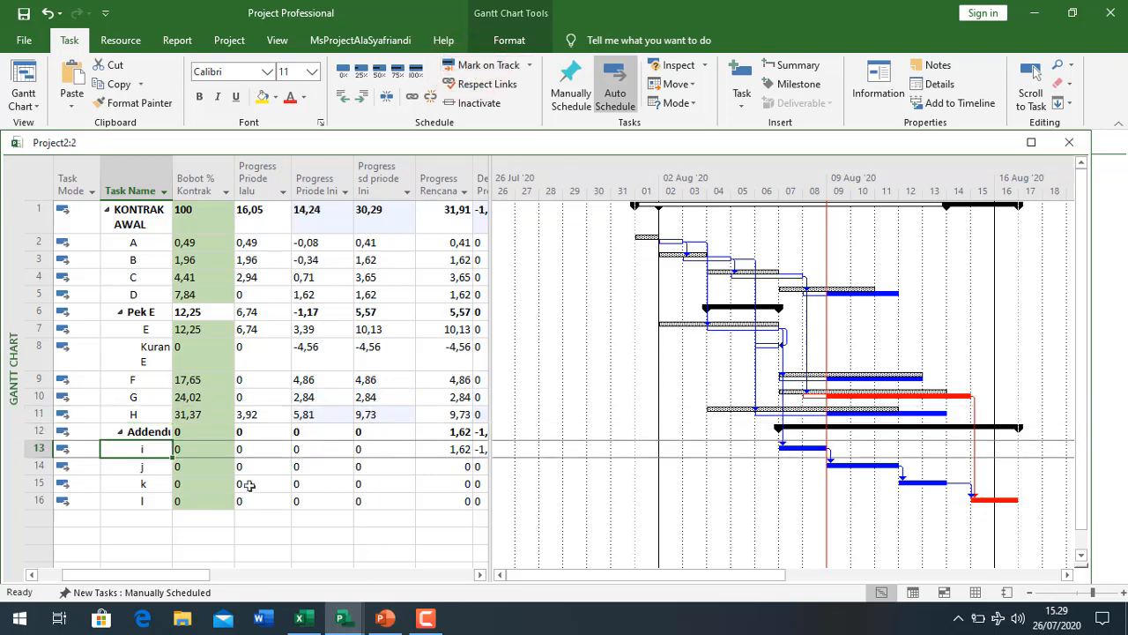
click(292, 45)
click(453, 87)
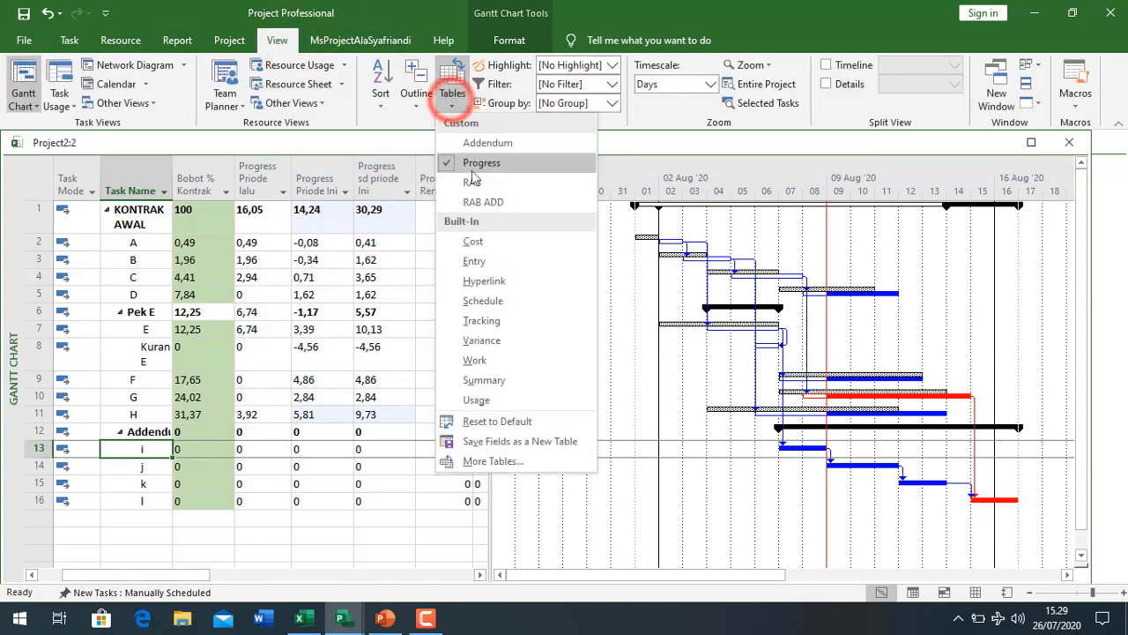
click(509, 320)
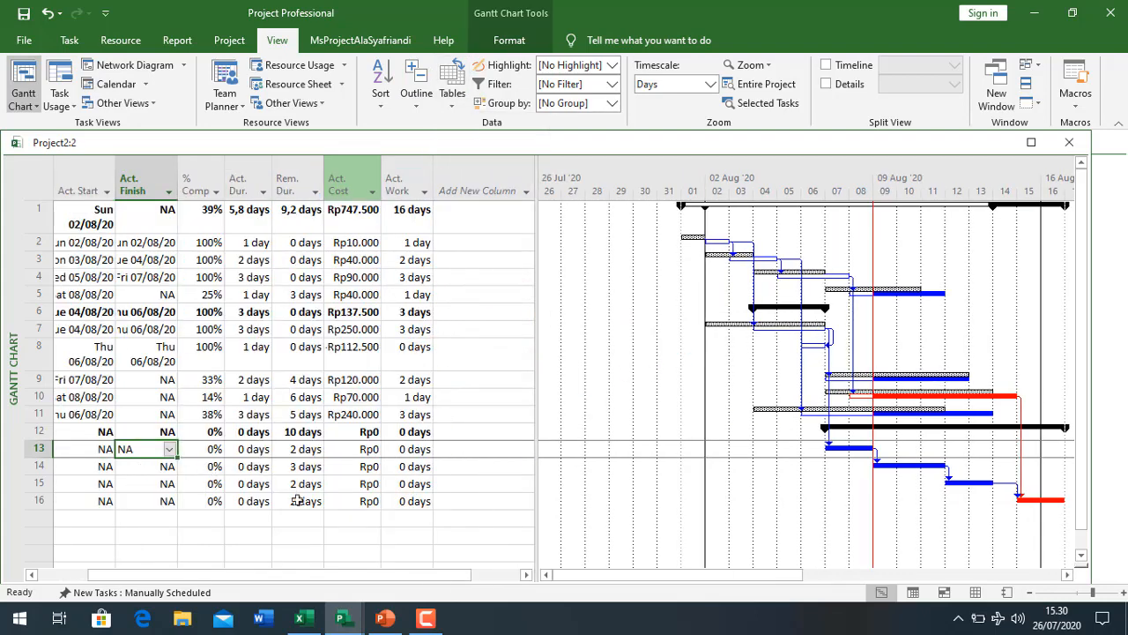
drag(268, 576, 200, 587)
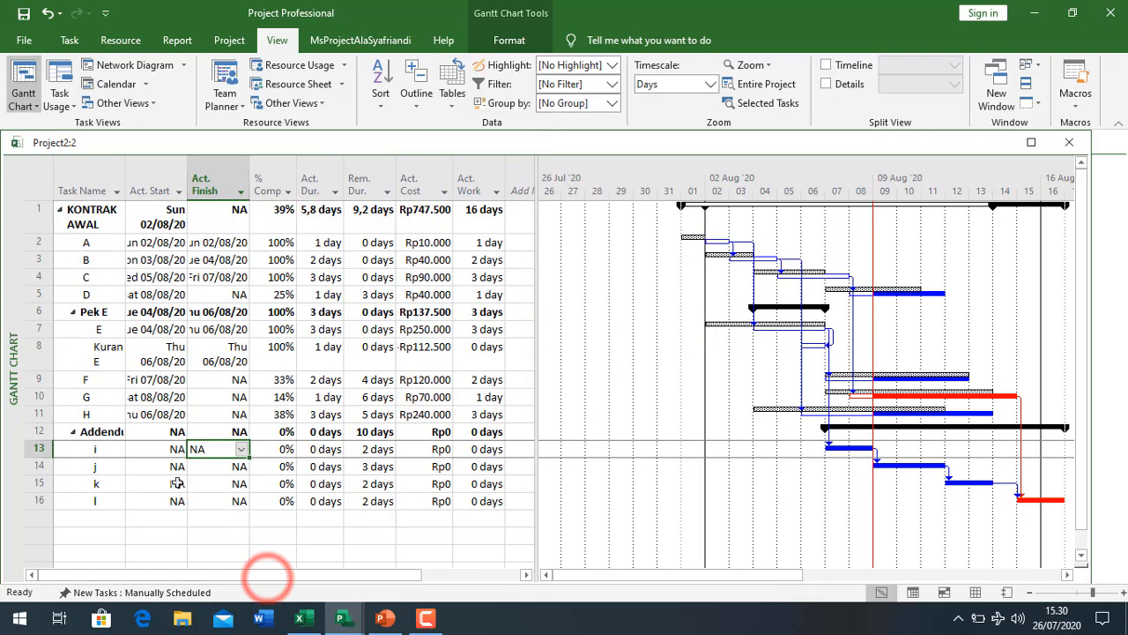
Step: Set the actual start of addendum task i to Sat 08/08/20
click(160, 450)
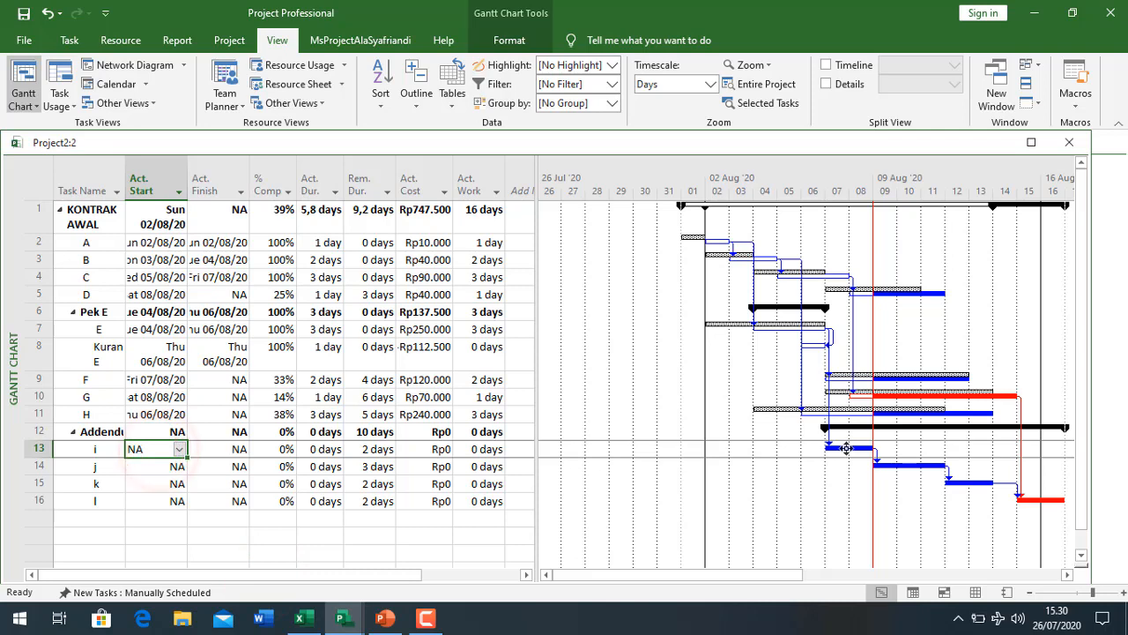
click(179, 450)
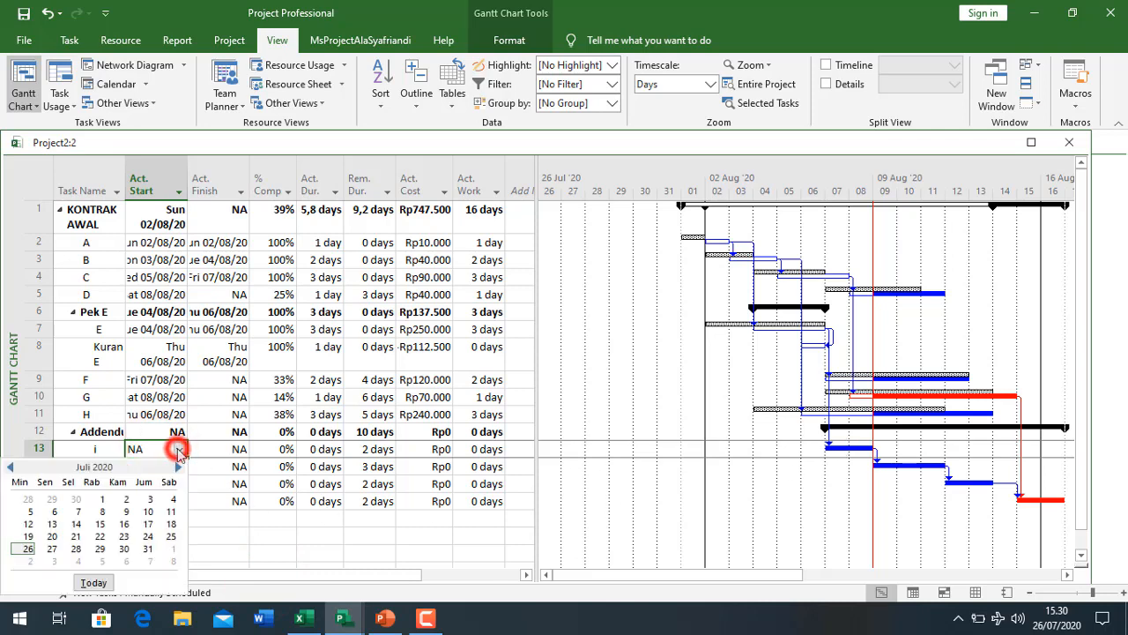
click(179, 470)
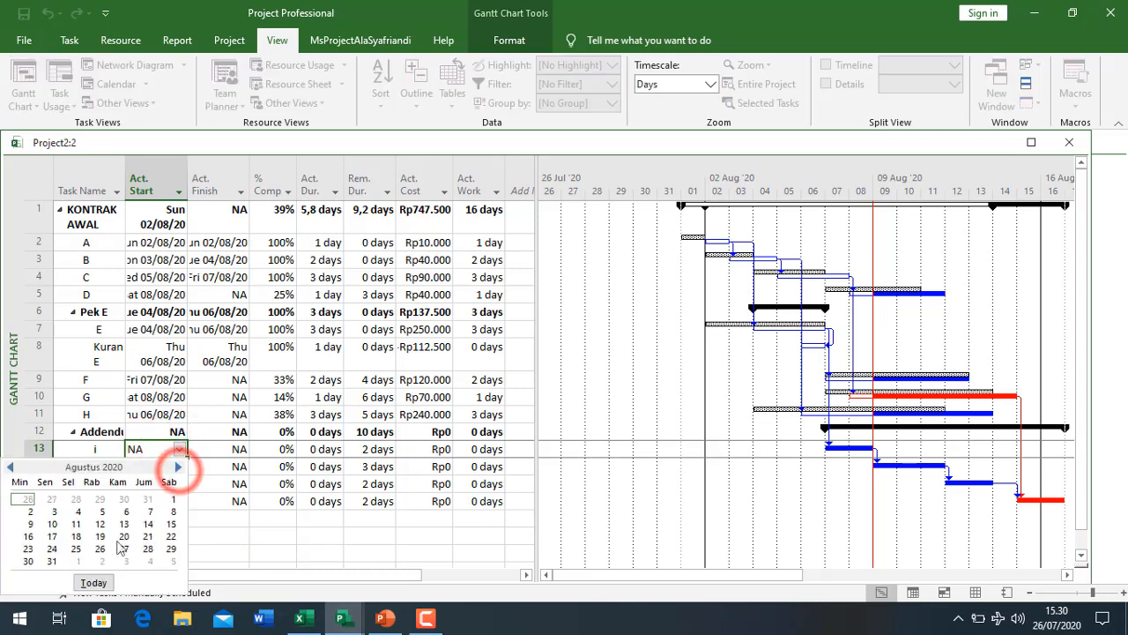
click(108, 466)
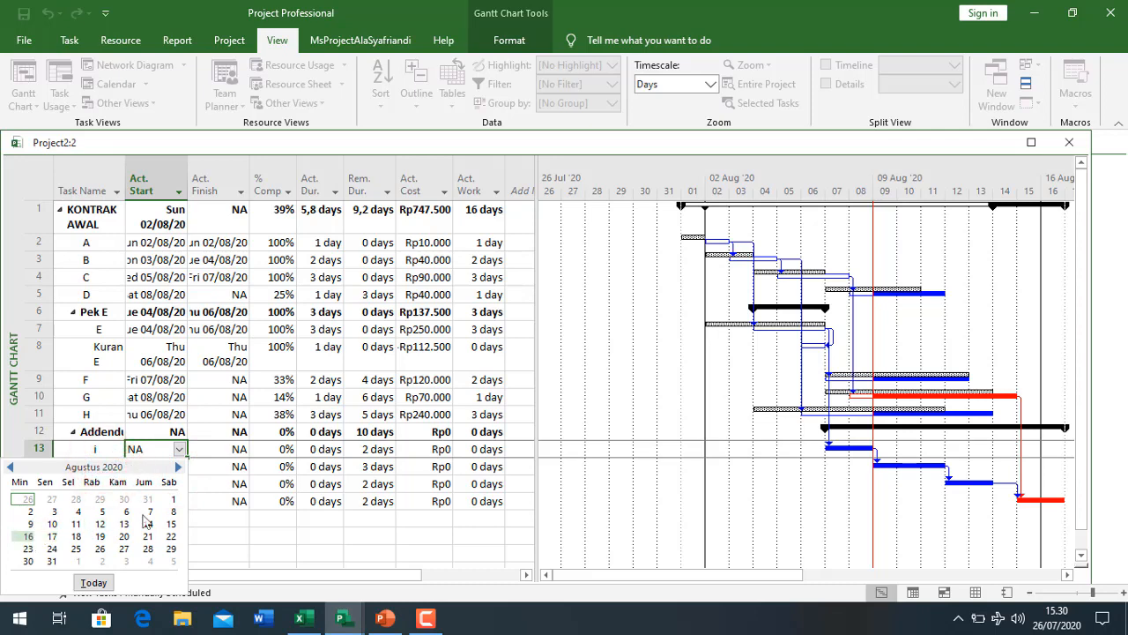
click(173, 511)
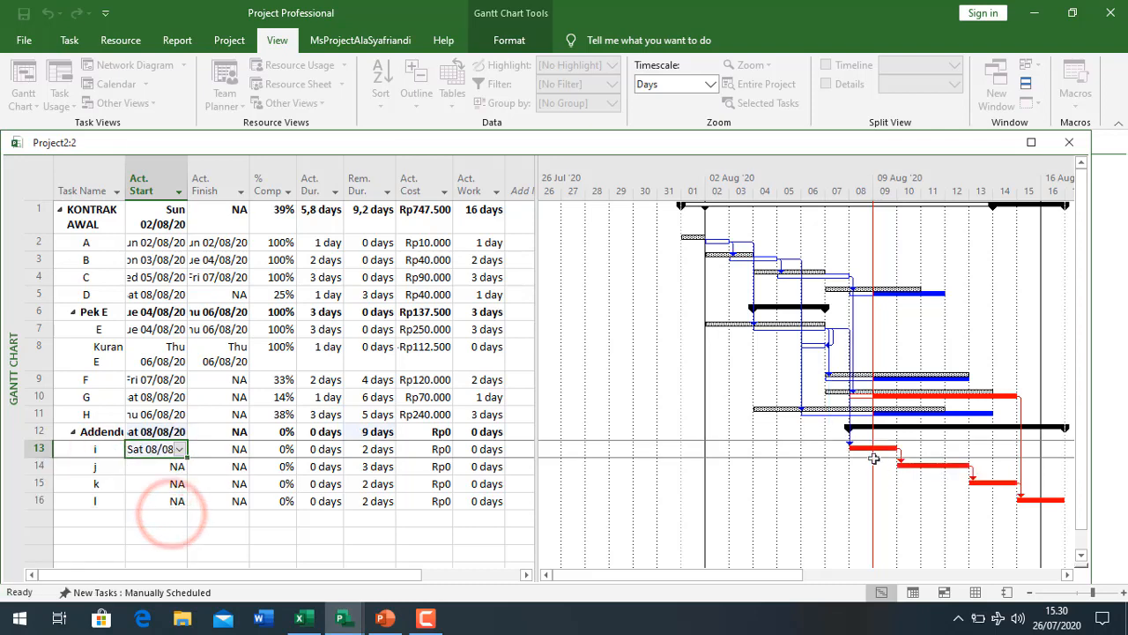
Step: Set task i's actual duration to 1 day and its remaining duration to 1 day
click(337, 449)
click(337, 446)
click(376, 448)
click(388, 452)
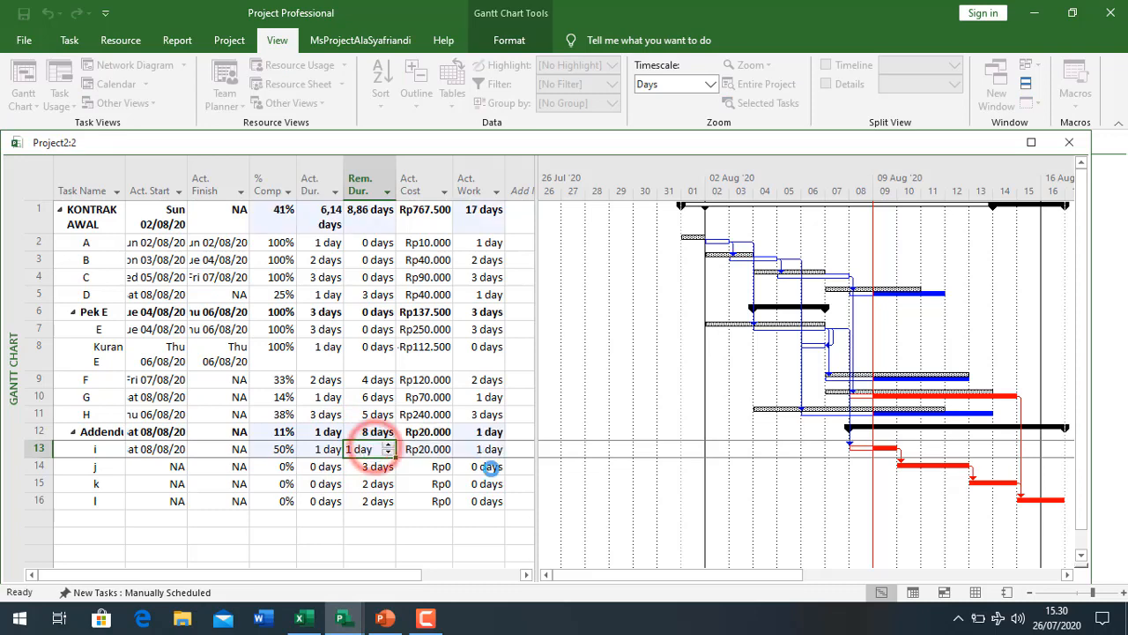
Step: Split the Gantt chart window, show Task Usage in the lower pane, and enlarge that pane
scroll(889, 554, down, 1)
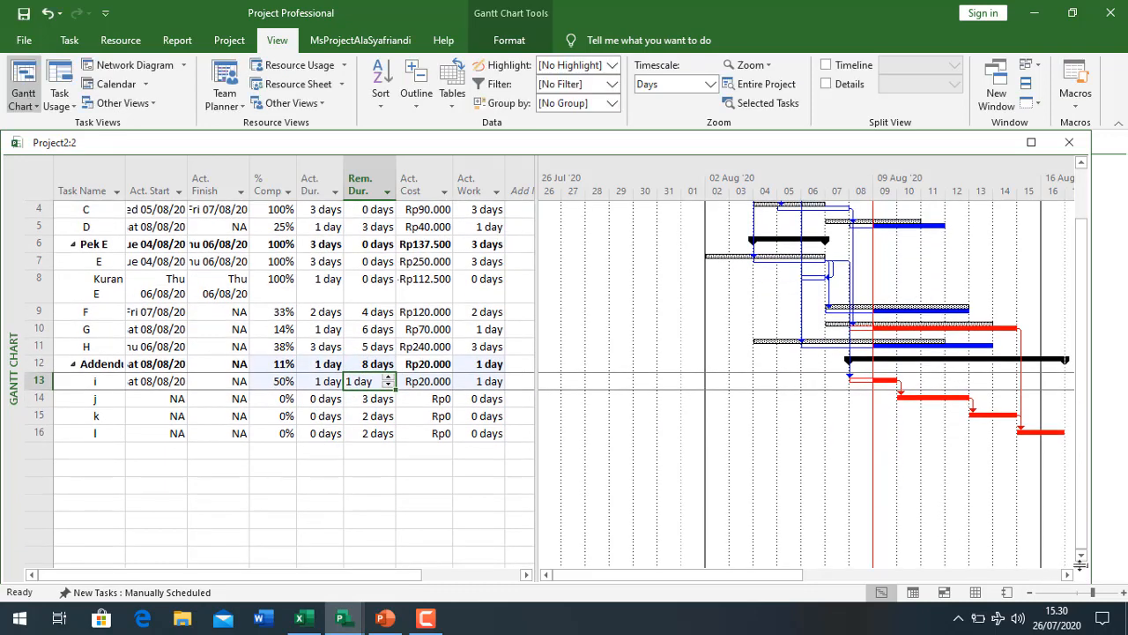
drag(1081, 562, 997, 436)
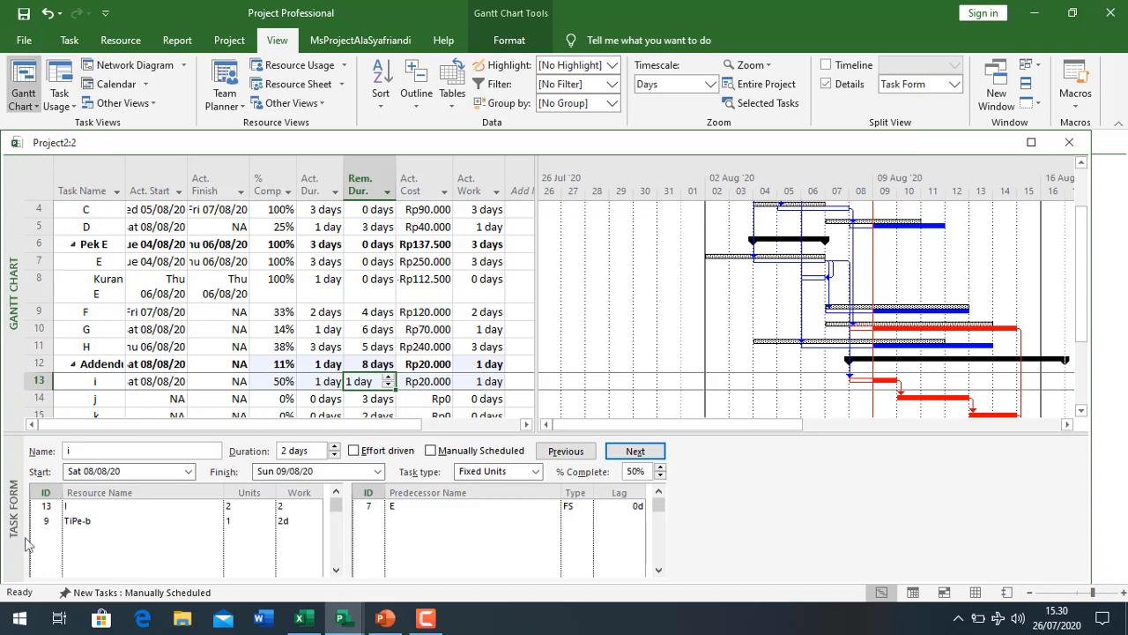
click(15, 540)
right_click(16, 539)
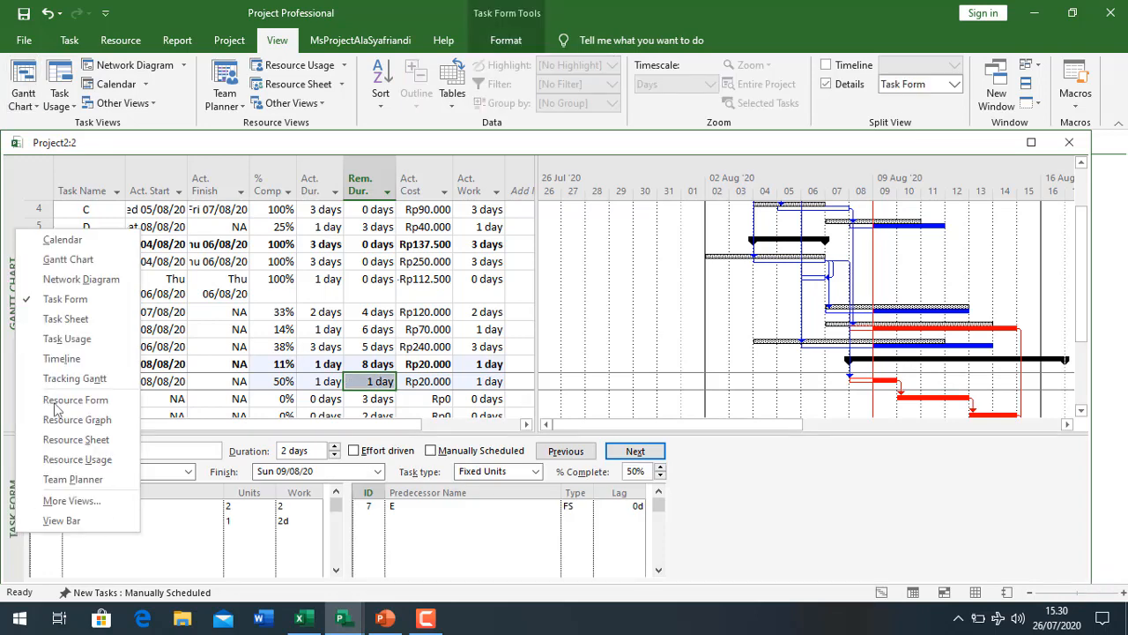
click(70, 339)
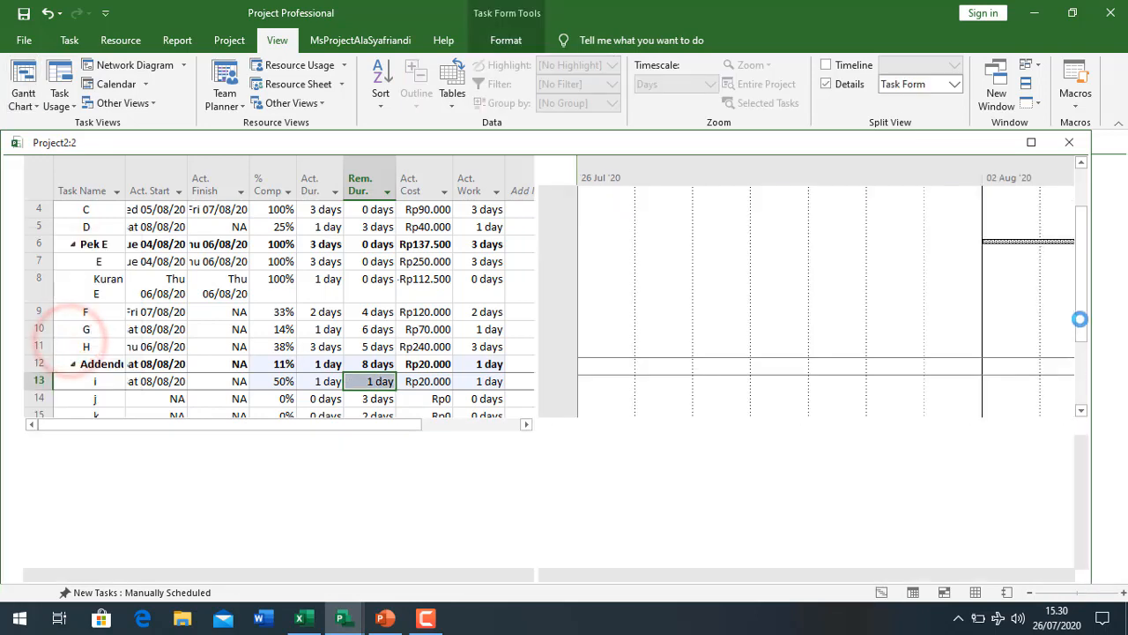
click(1080, 312)
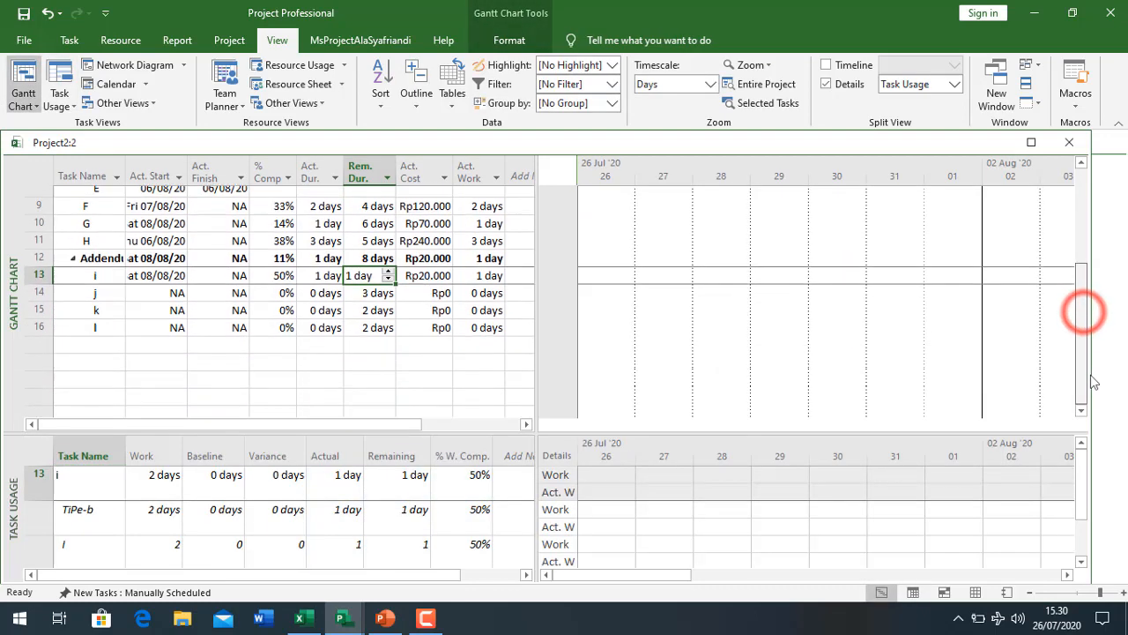
drag(464, 430, 464, 330)
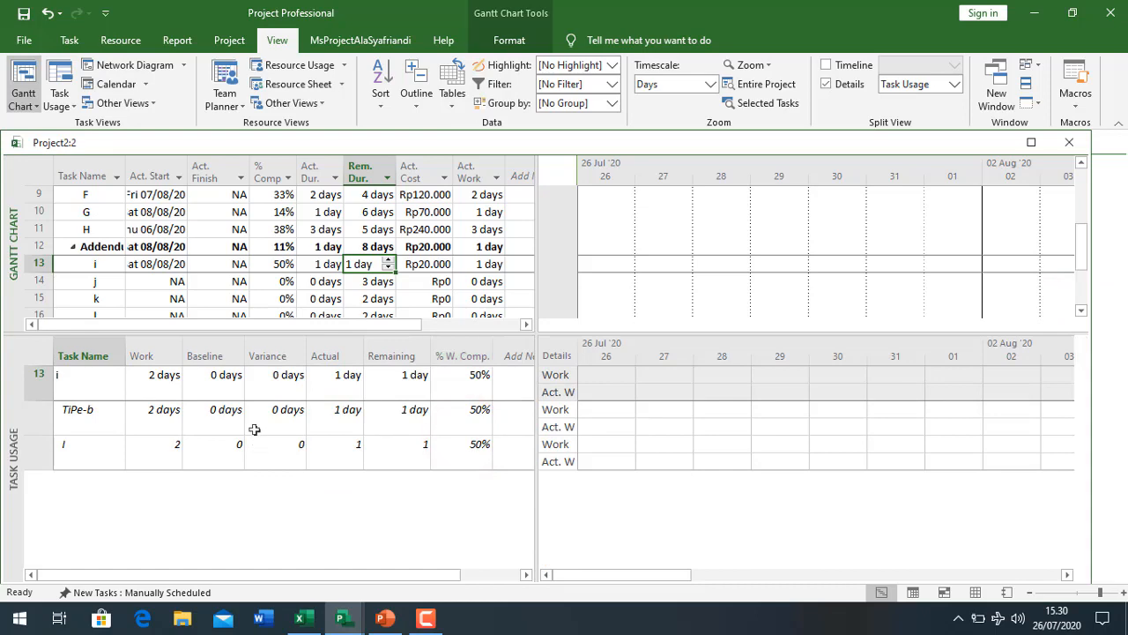
Step: Set resource I's actual work on task i for 8 August to 1,5 and bring the progress report window forward
click(91, 264)
drag(636, 574, 814, 570)
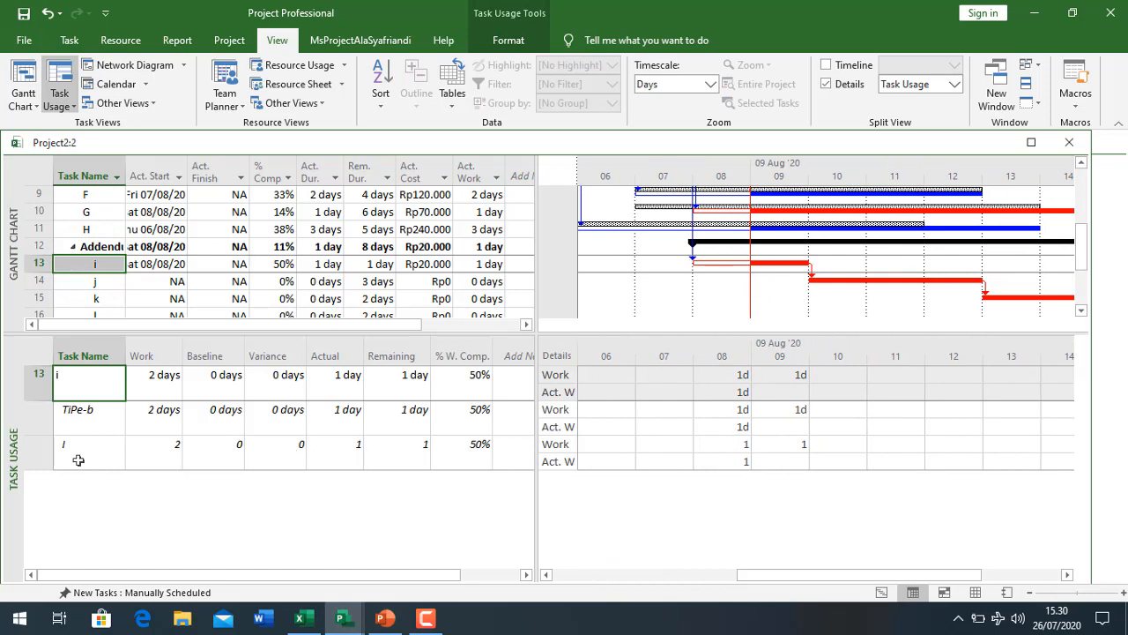
click(737, 443)
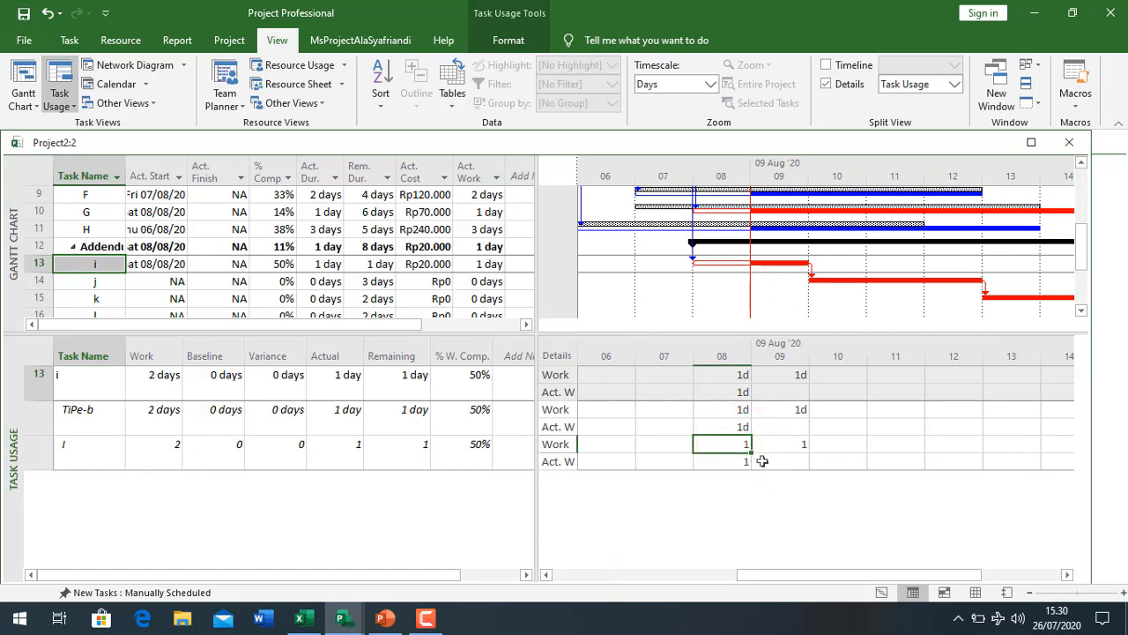
click(735, 464)
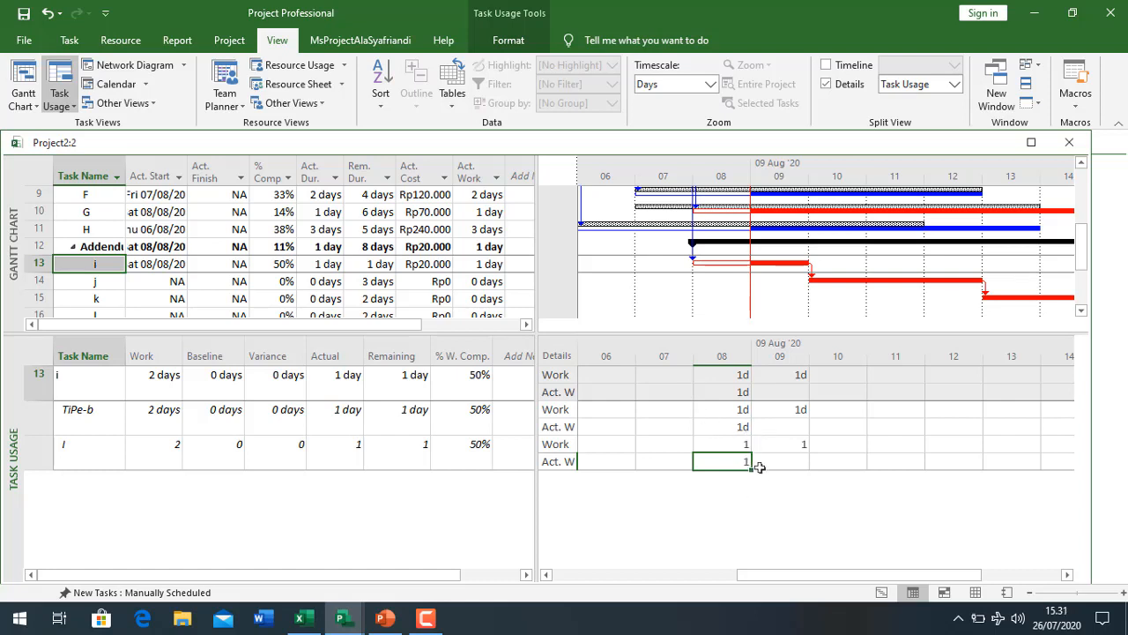
text(1)
text(1)
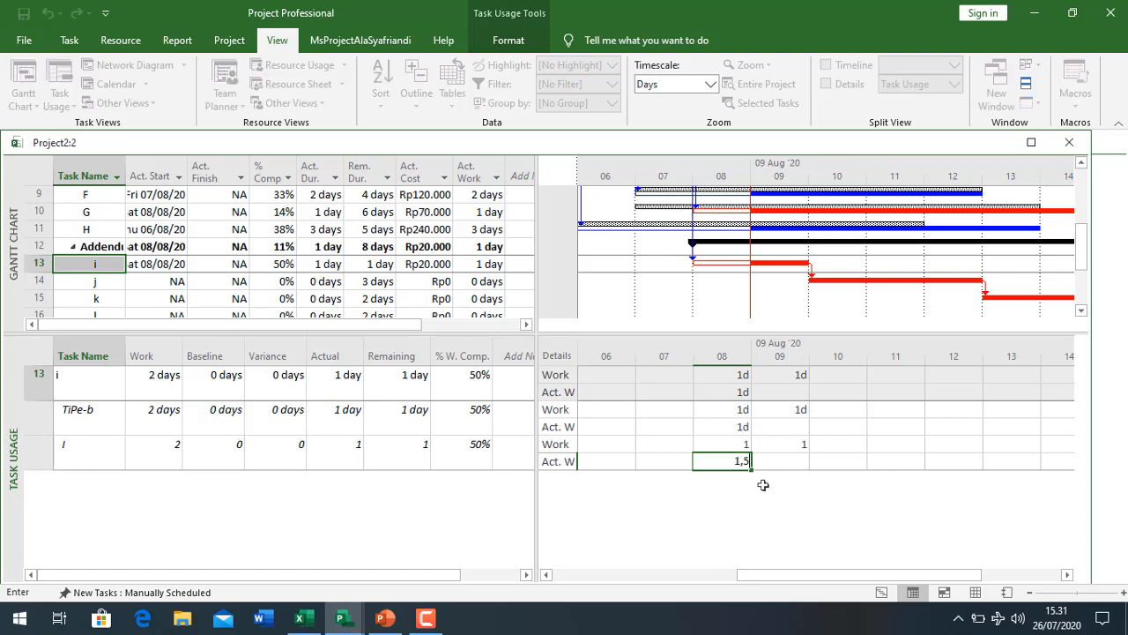
click(740, 442)
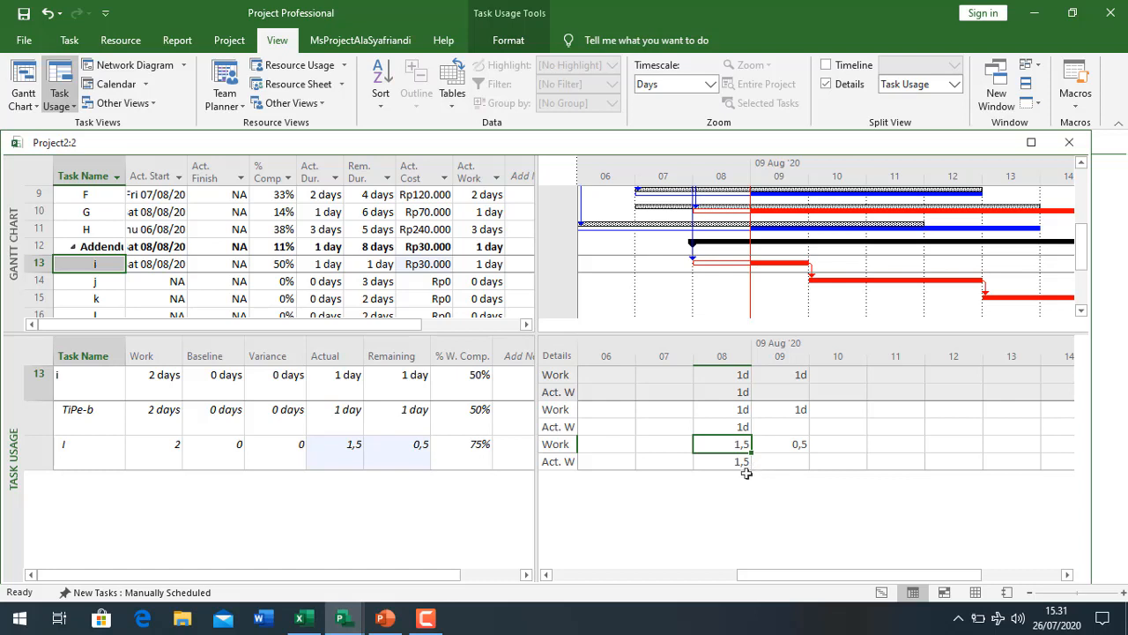
click(1119, 258)
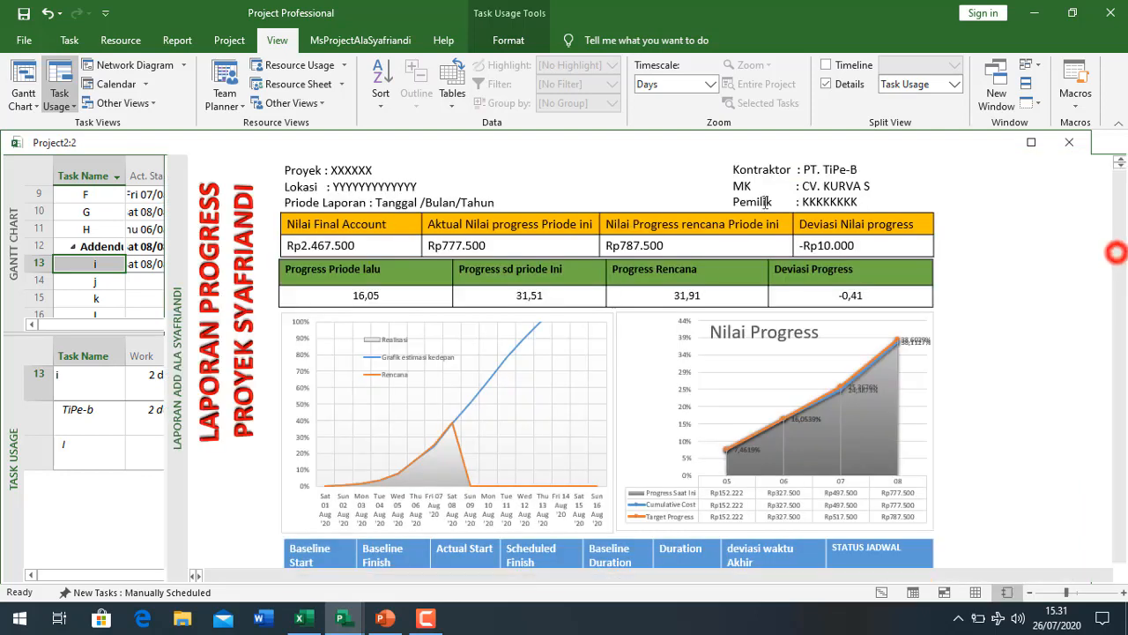
Step: Filter the Nilai Progress chart's categories to days 07, 08, 09 and 10, and close the field list
click(921, 369)
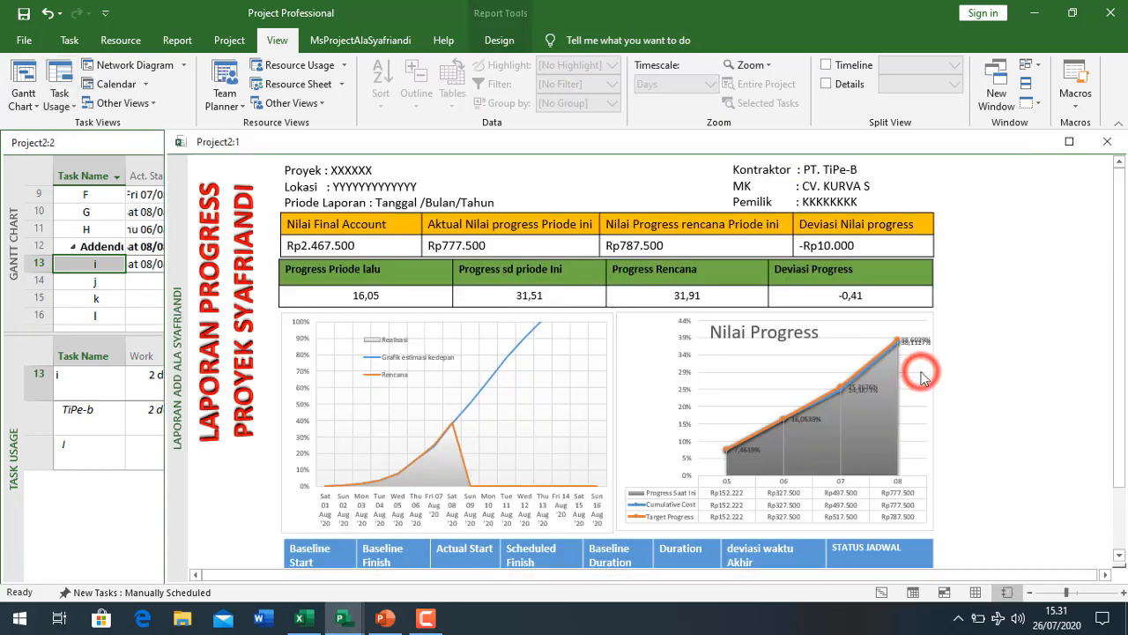
click(956, 386)
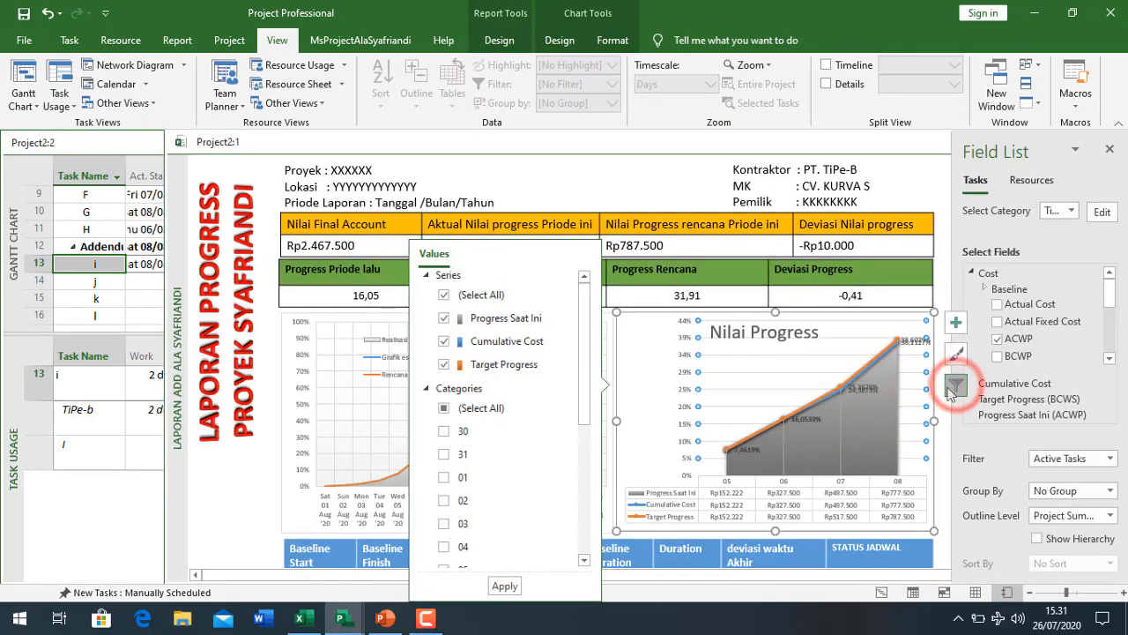
drag(583, 374, 585, 396)
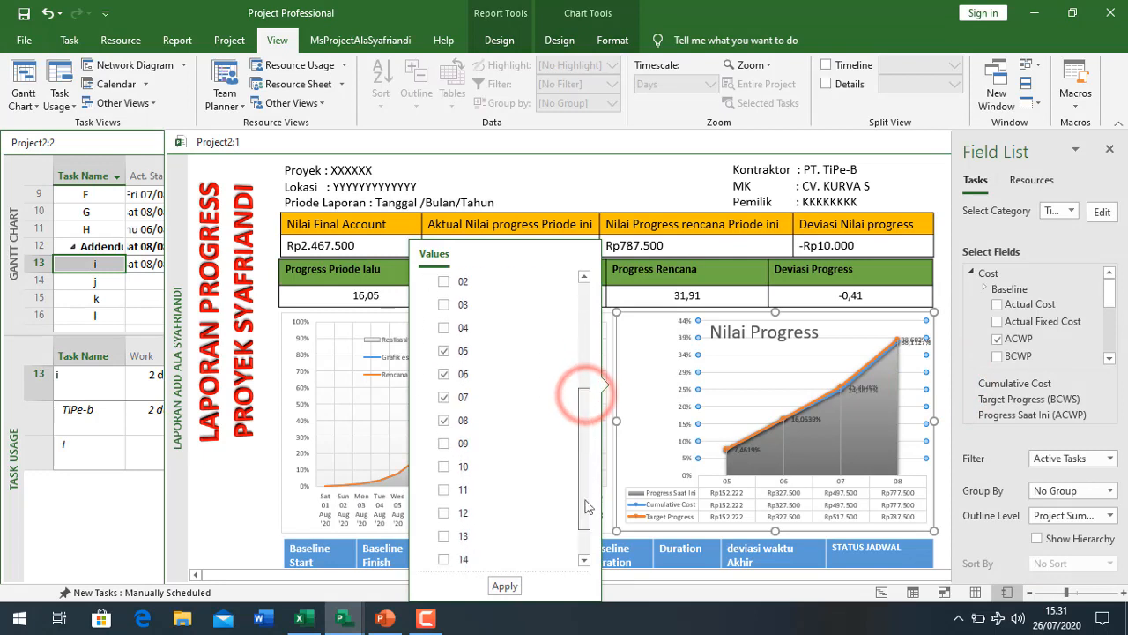
click(442, 445)
click(443, 465)
click(447, 374)
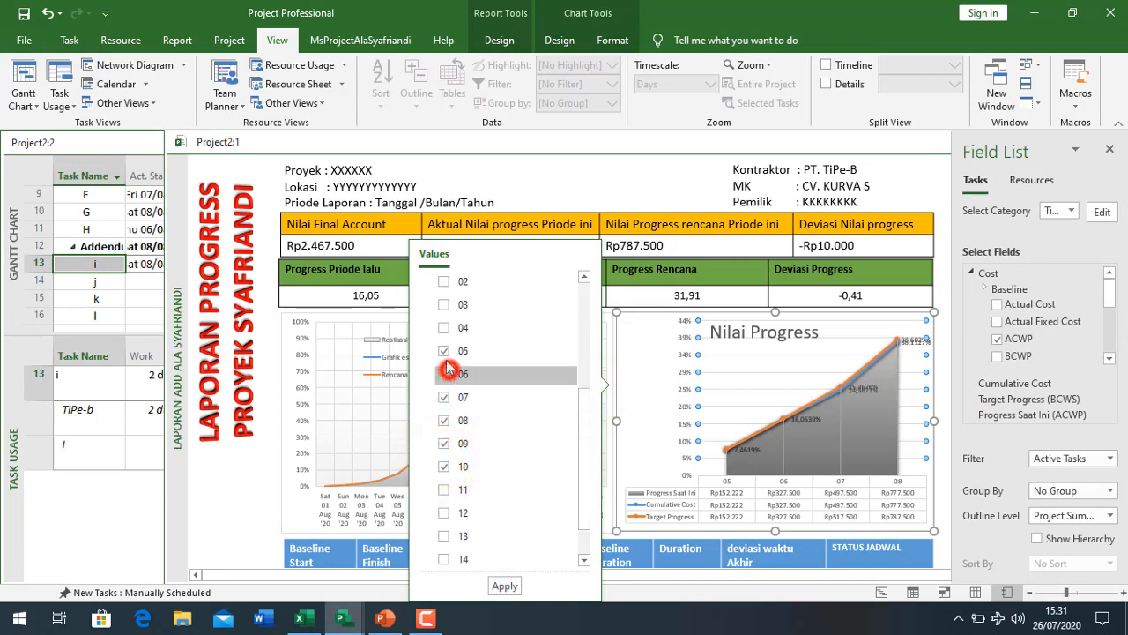
click(444, 351)
click(504, 586)
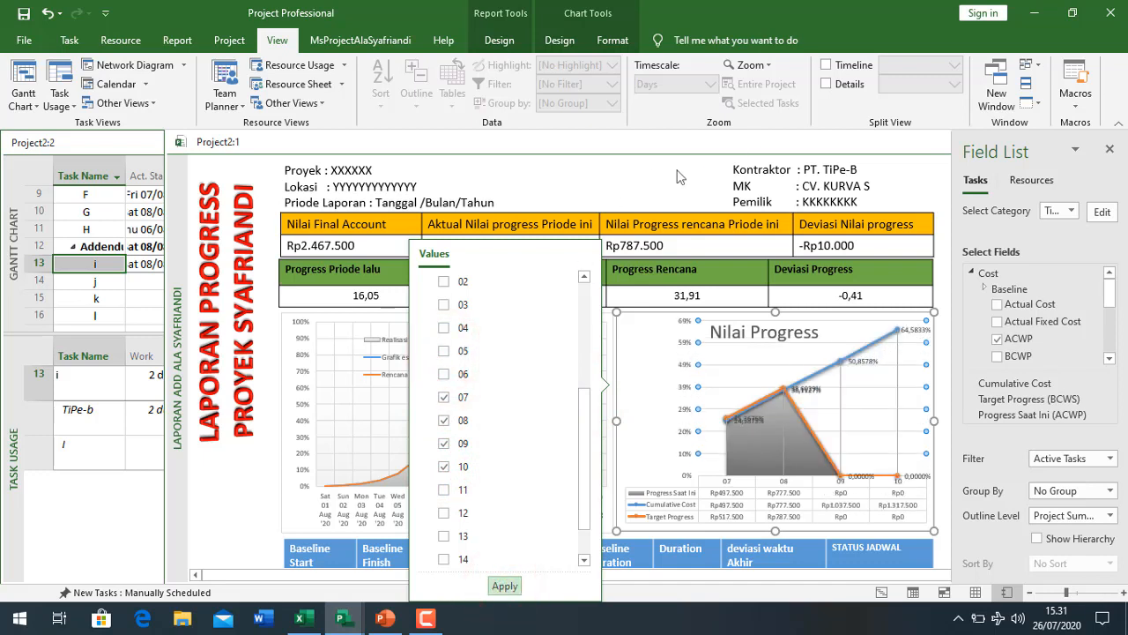
click(1110, 149)
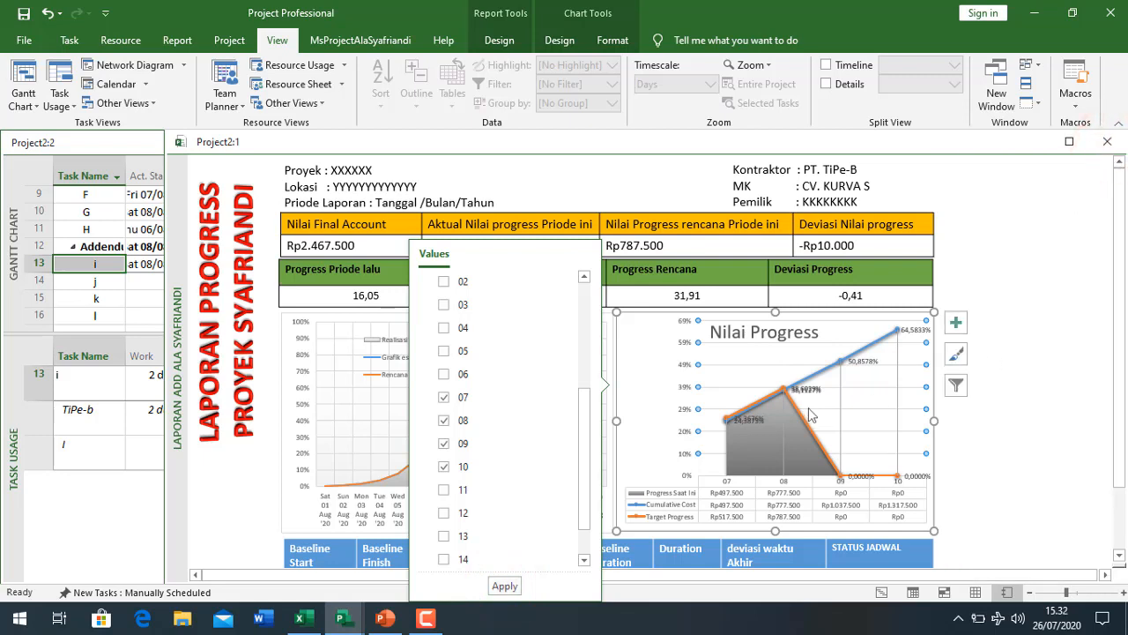
Step: Set the project's baseline for Earned Value calculation to Baseline in the advanced options
click(24, 40)
click(37, 573)
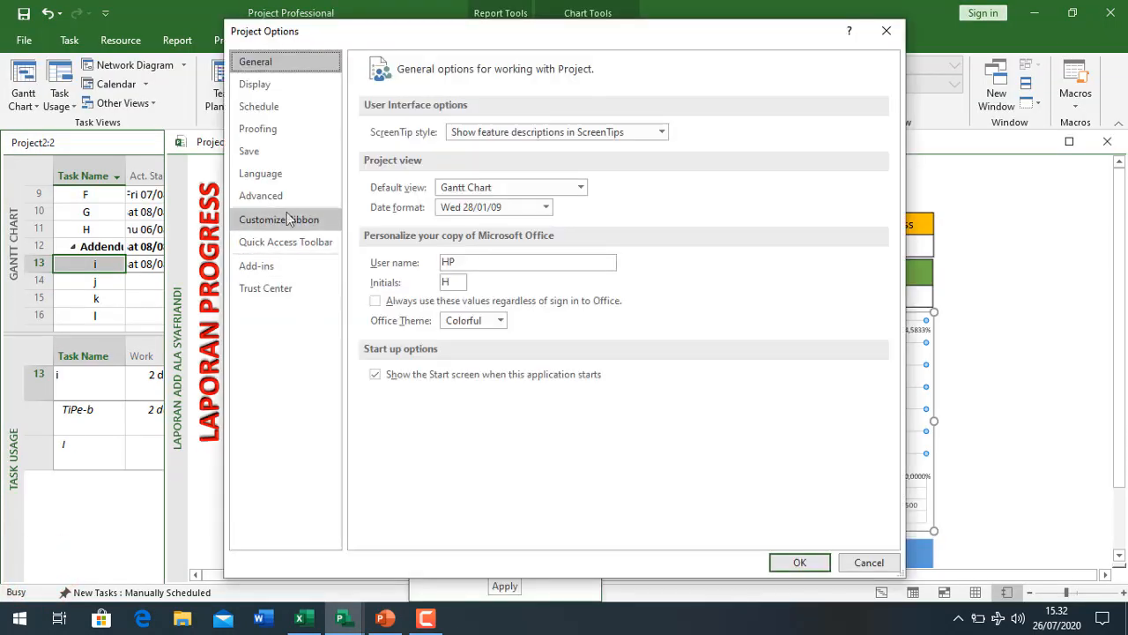
click(285, 199)
scroll(667, 467, down, 5)
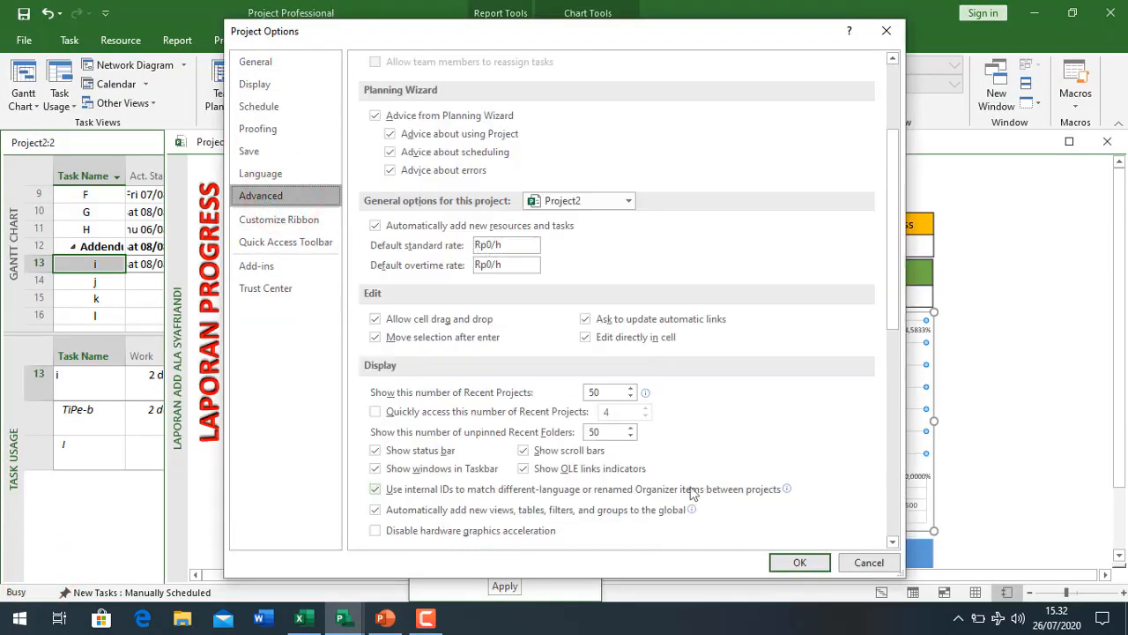
scroll(694, 483, down, 3)
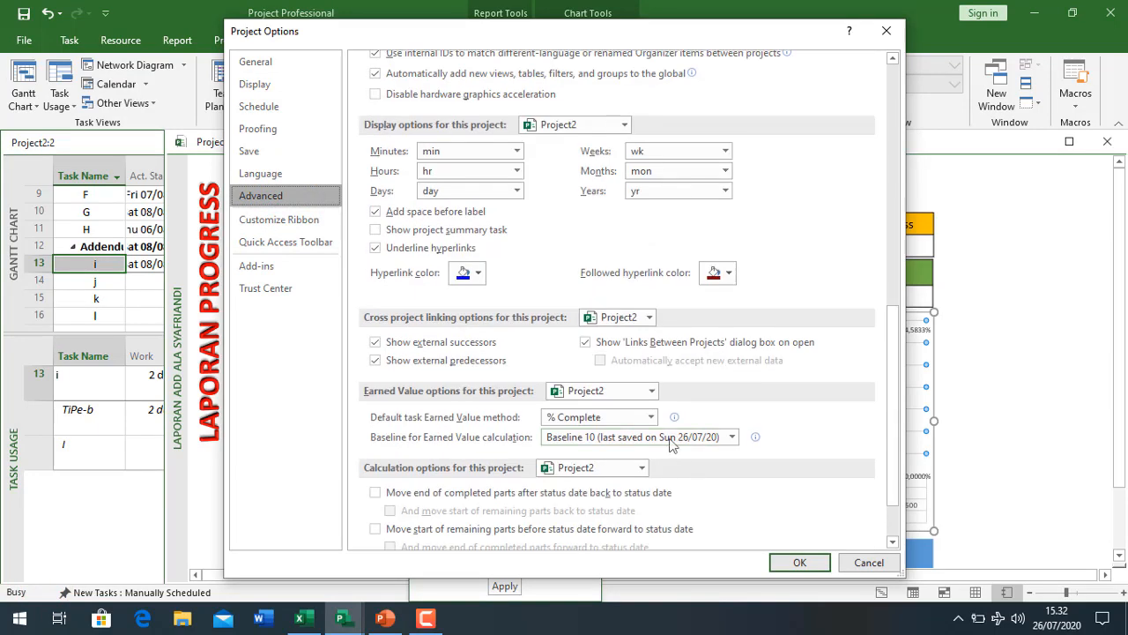
click(732, 437)
click(644, 268)
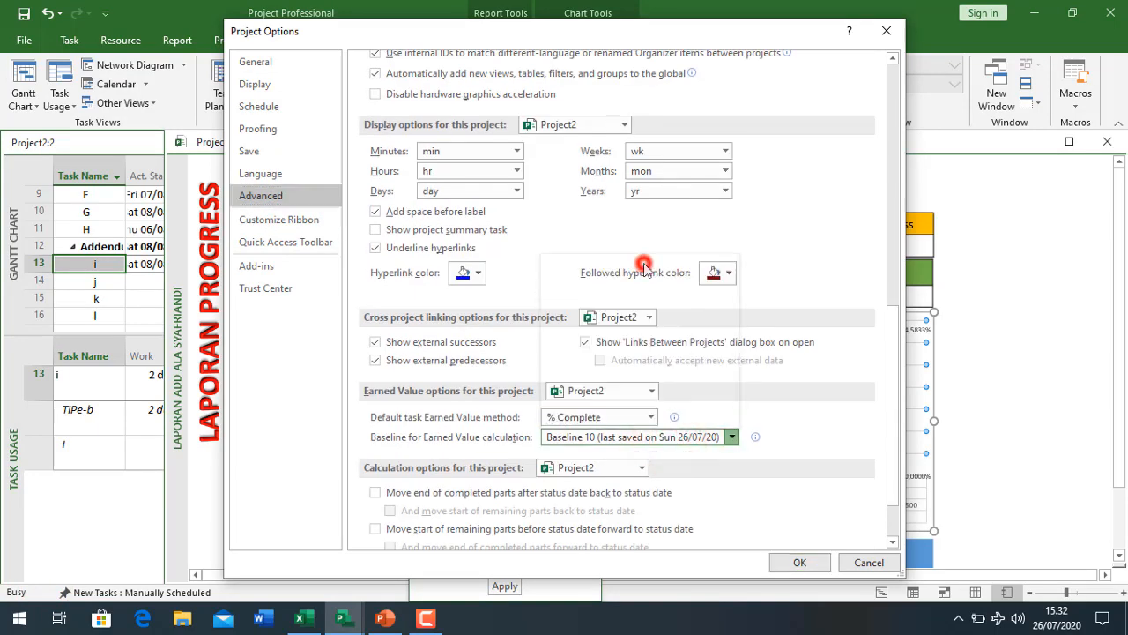
click(799, 563)
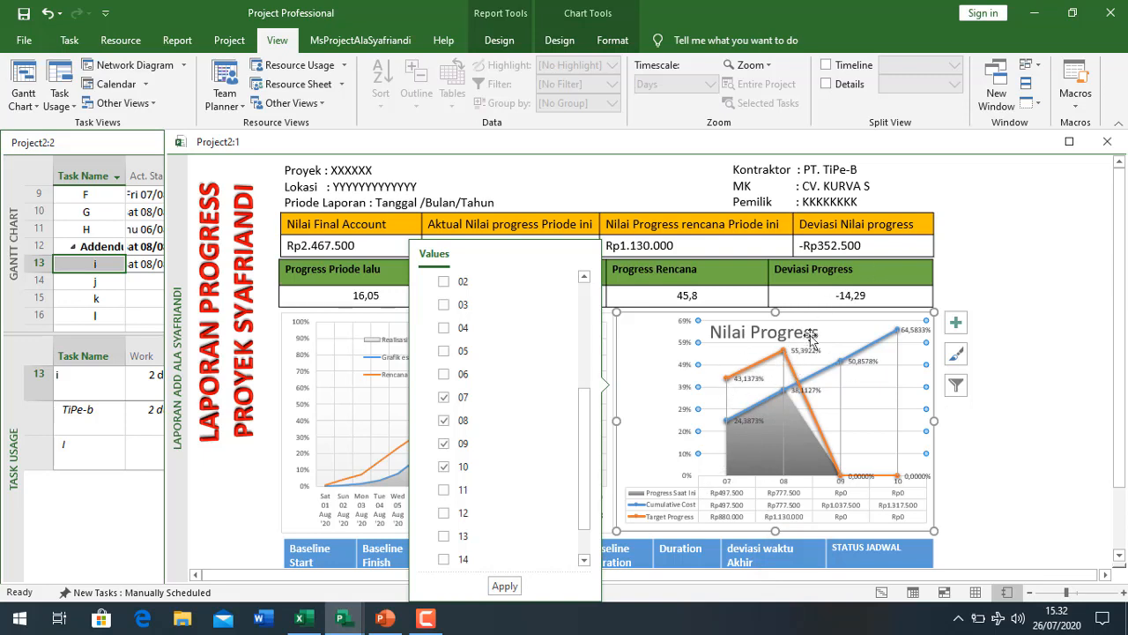
Step: Switch the baseline for Earned Value calculation back to Baseline 10
click(24, 41)
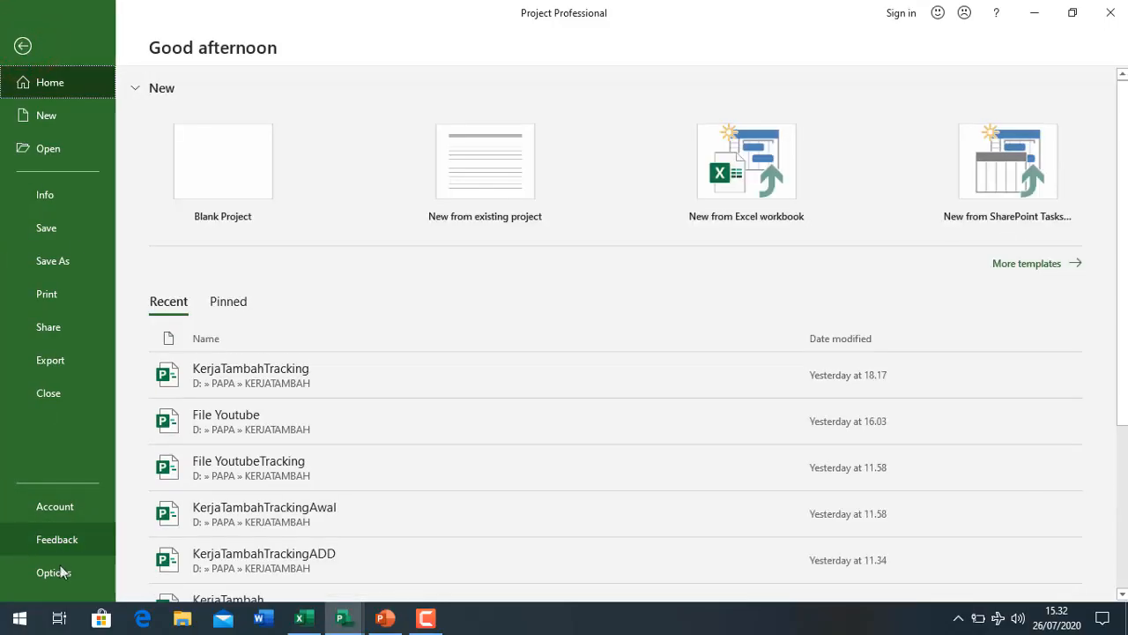
click(54, 572)
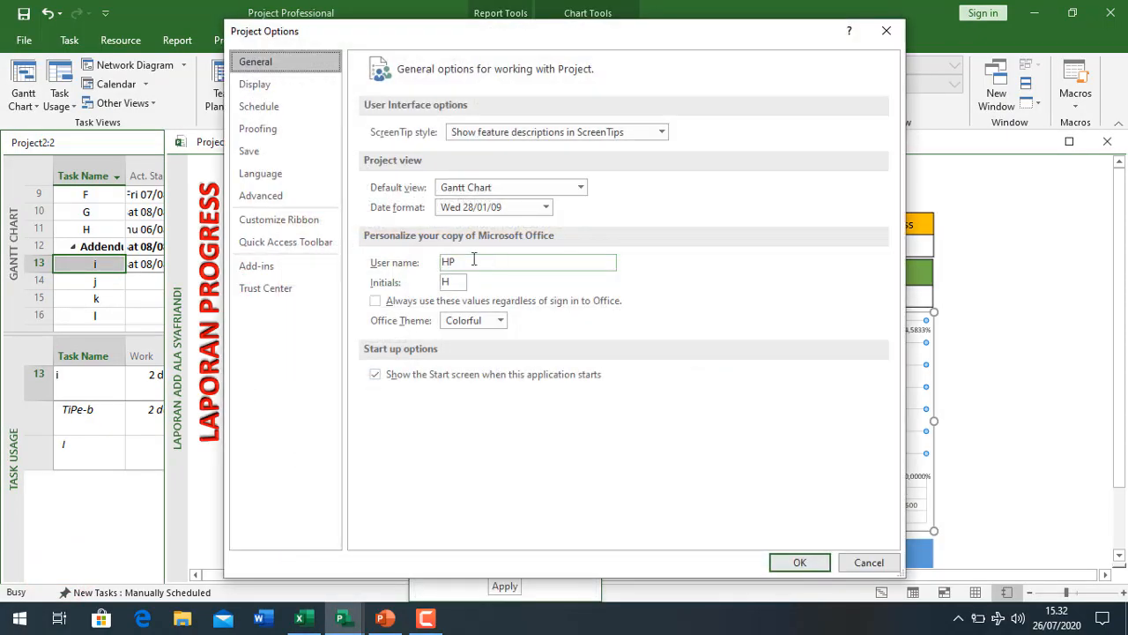
click(322, 196)
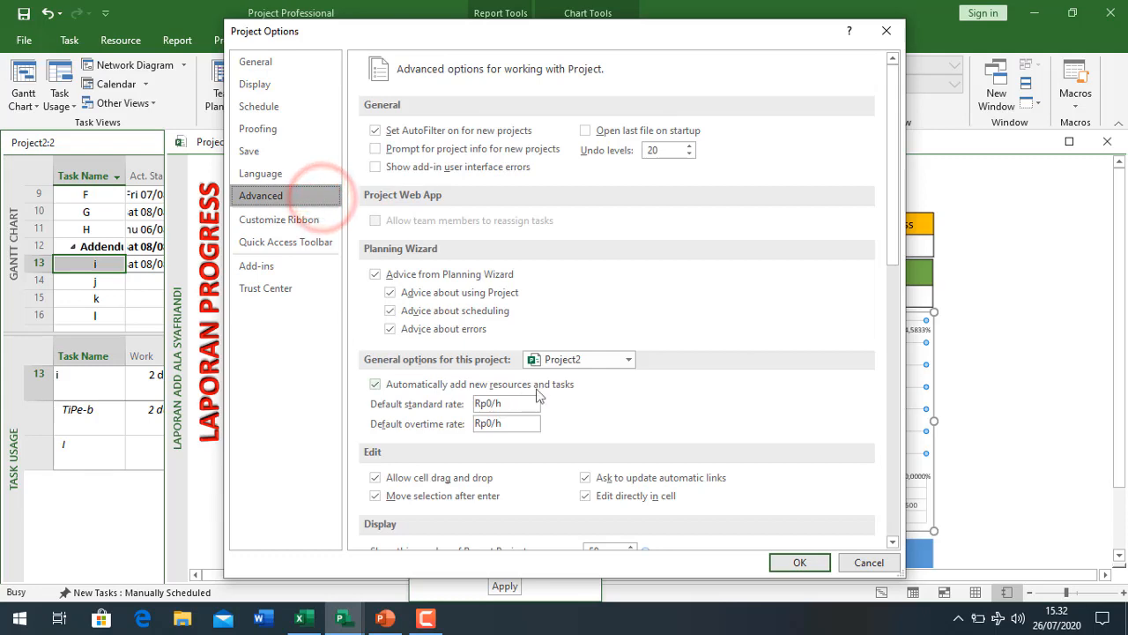
scroll(555, 401, down, 5)
scroll(573, 402, down, 3)
scroll(653, 388, down, 4)
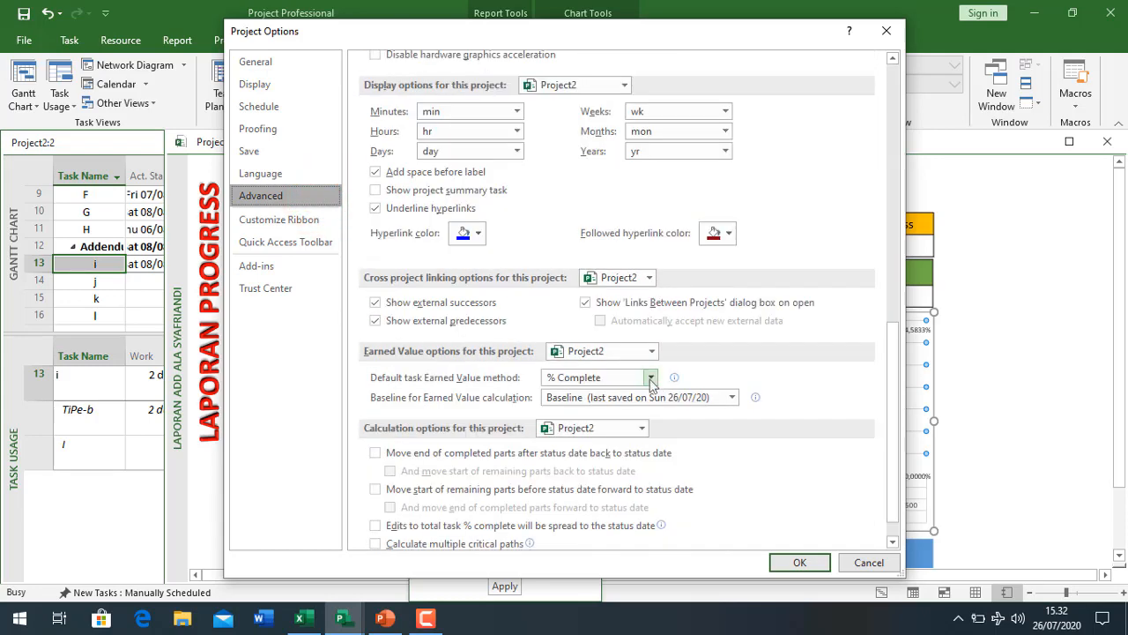
click(652, 398)
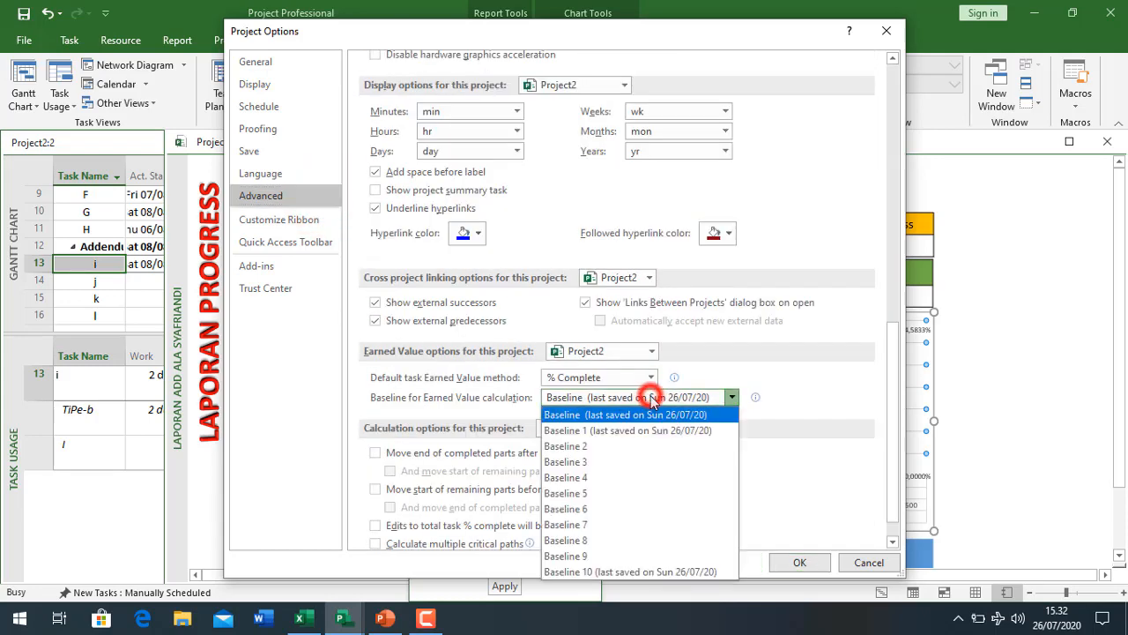
click(678, 572)
click(794, 563)
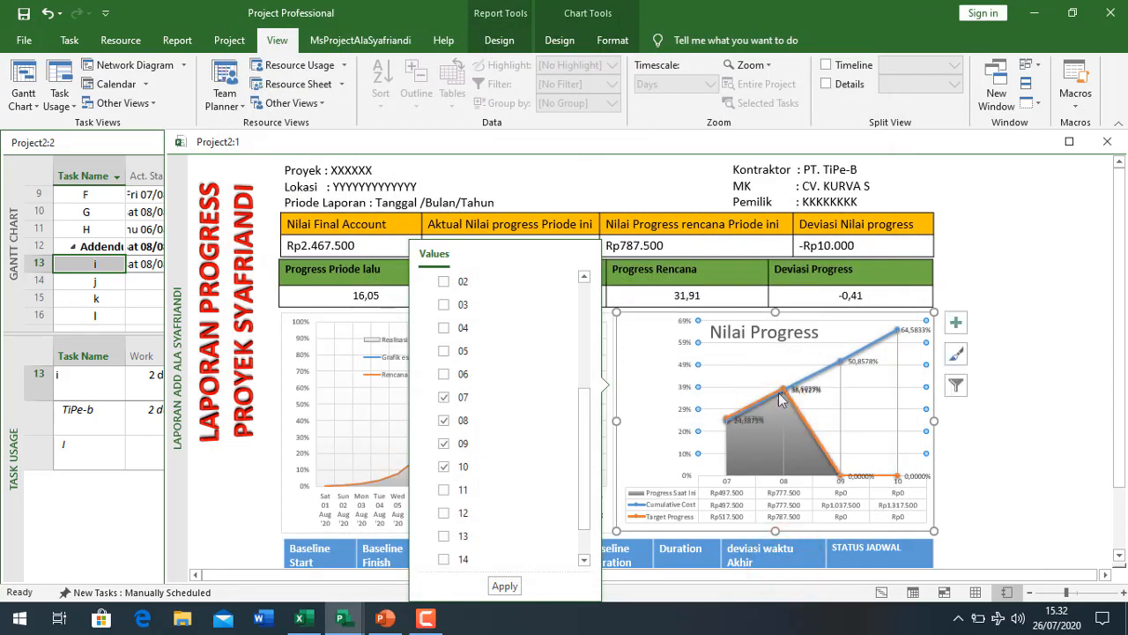
Step: Clear the lingering chart filter pane from the report by deselecting the chart, minimizing Project and reopening the Project2:1 window
click(1042, 377)
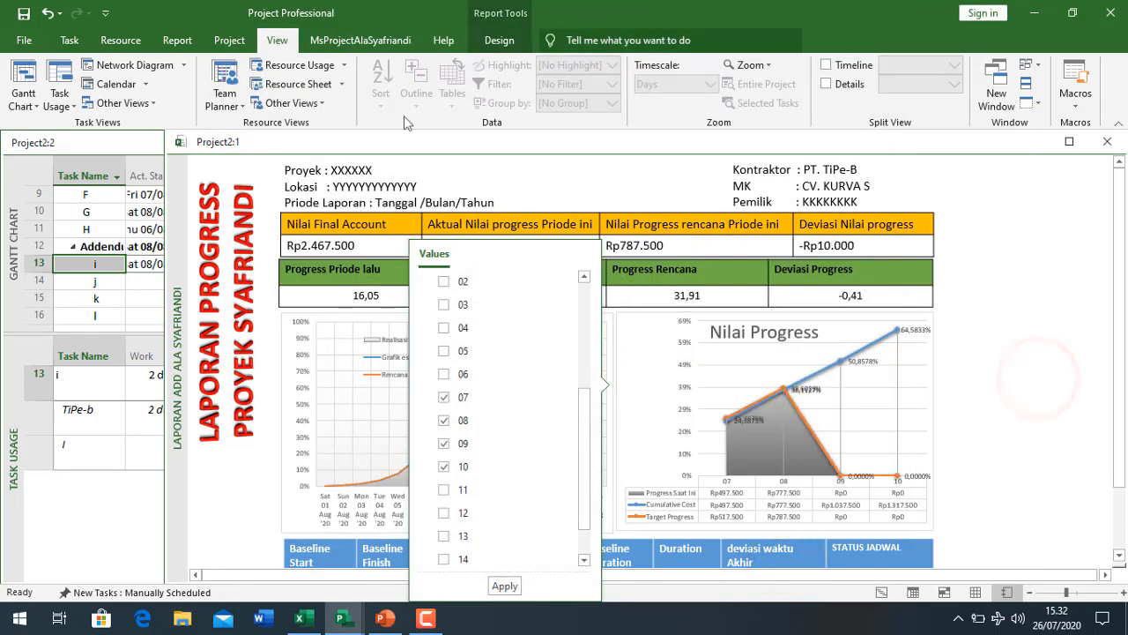
click(371, 41)
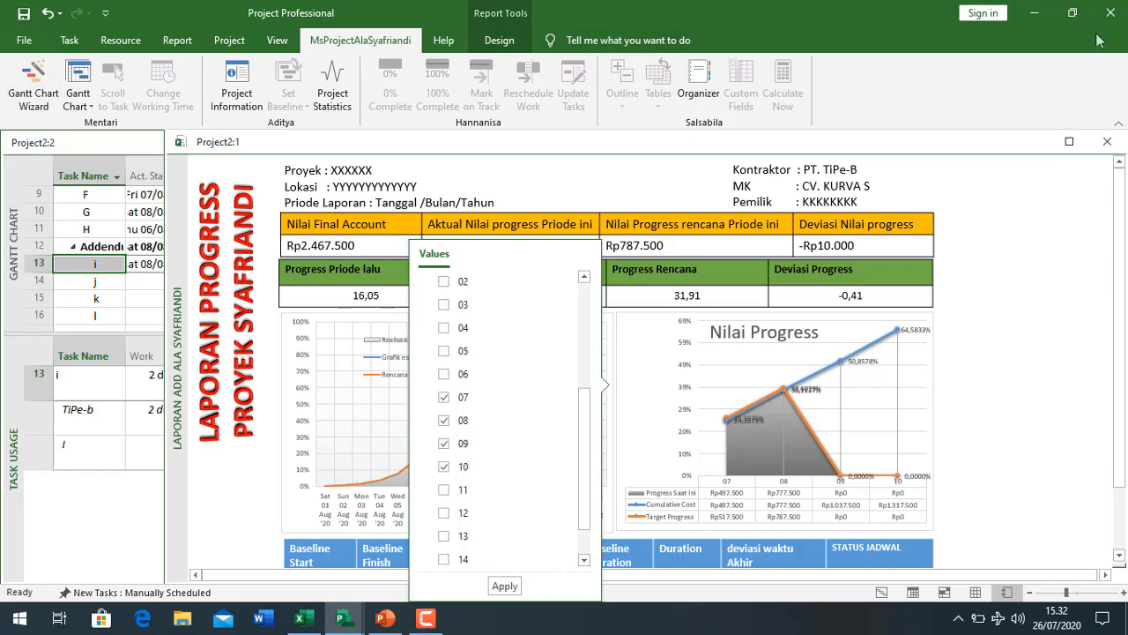
click(1035, 12)
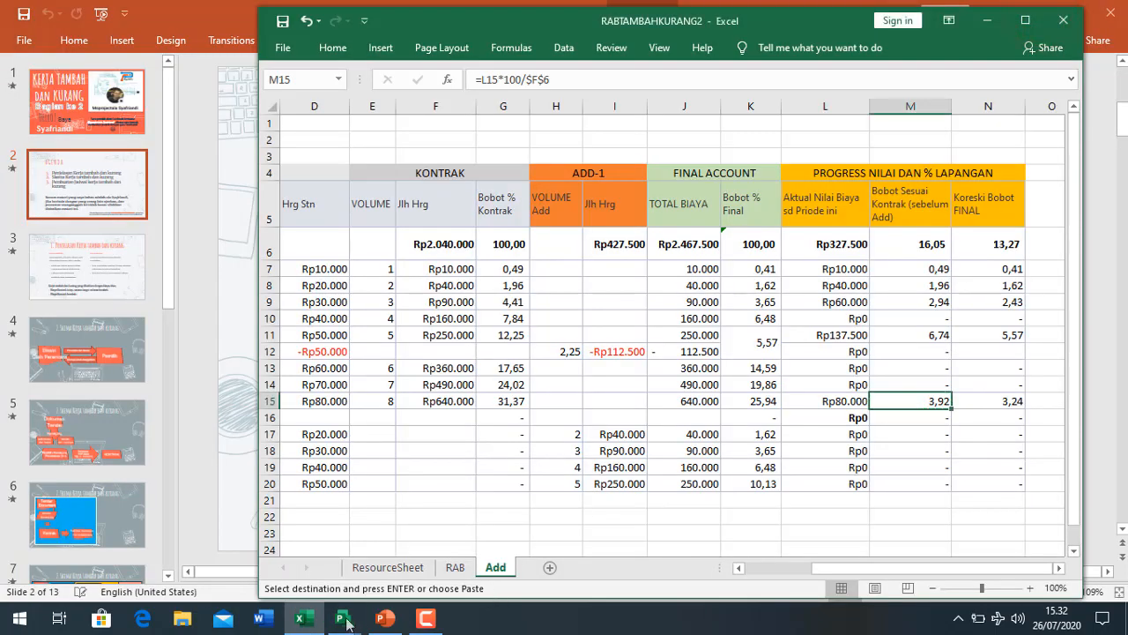
click(301, 621)
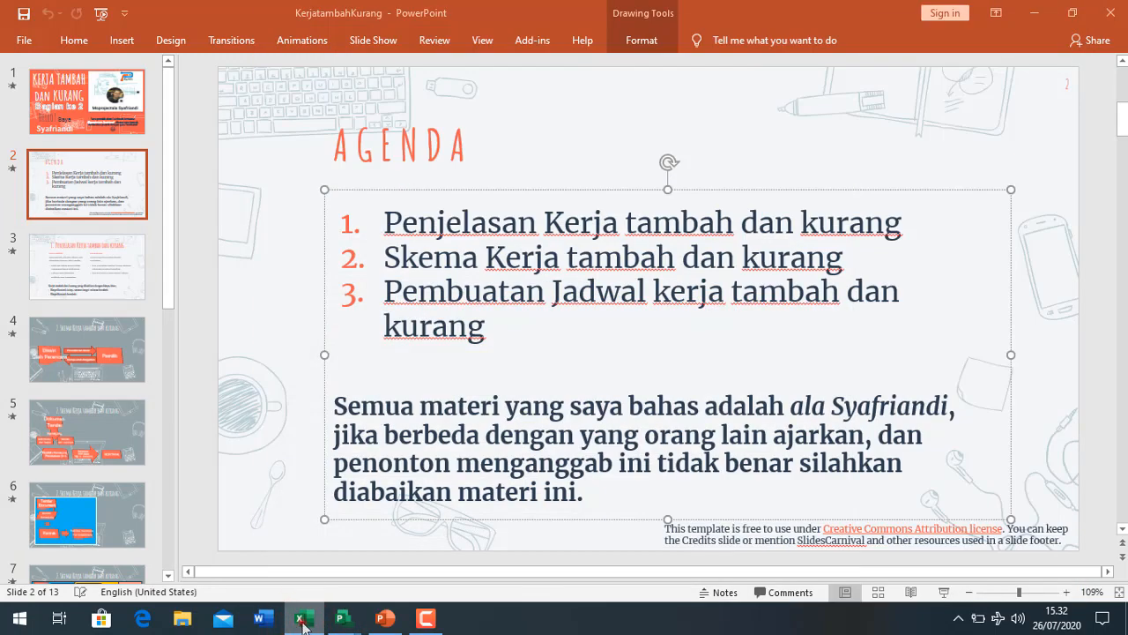
click(302, 621)
mouse_move(340, 617)
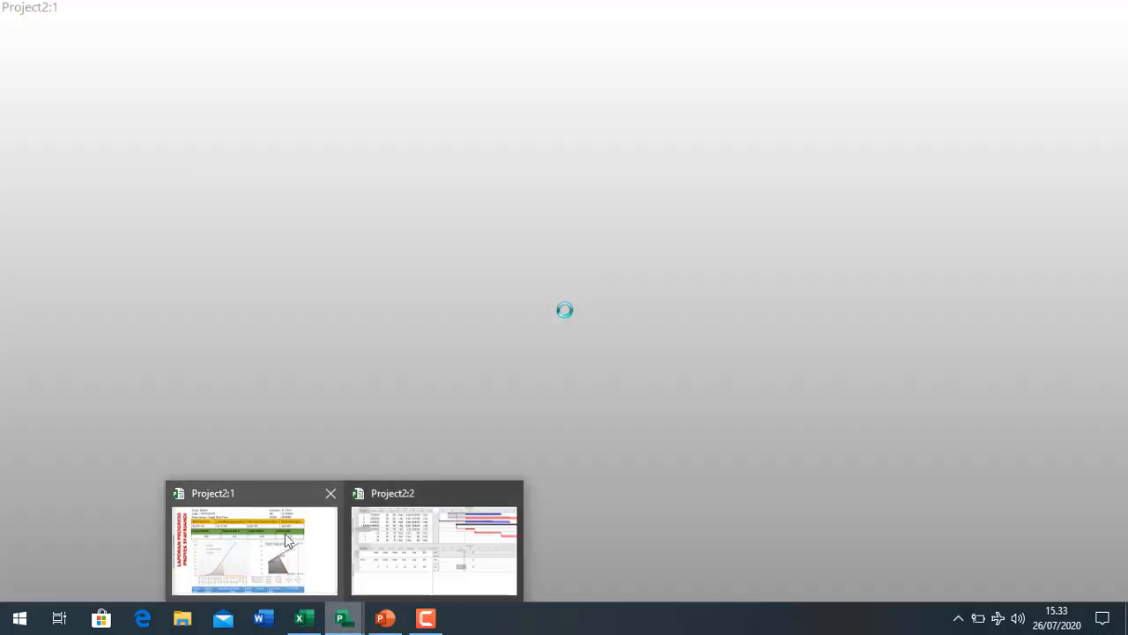
click(284, 533)
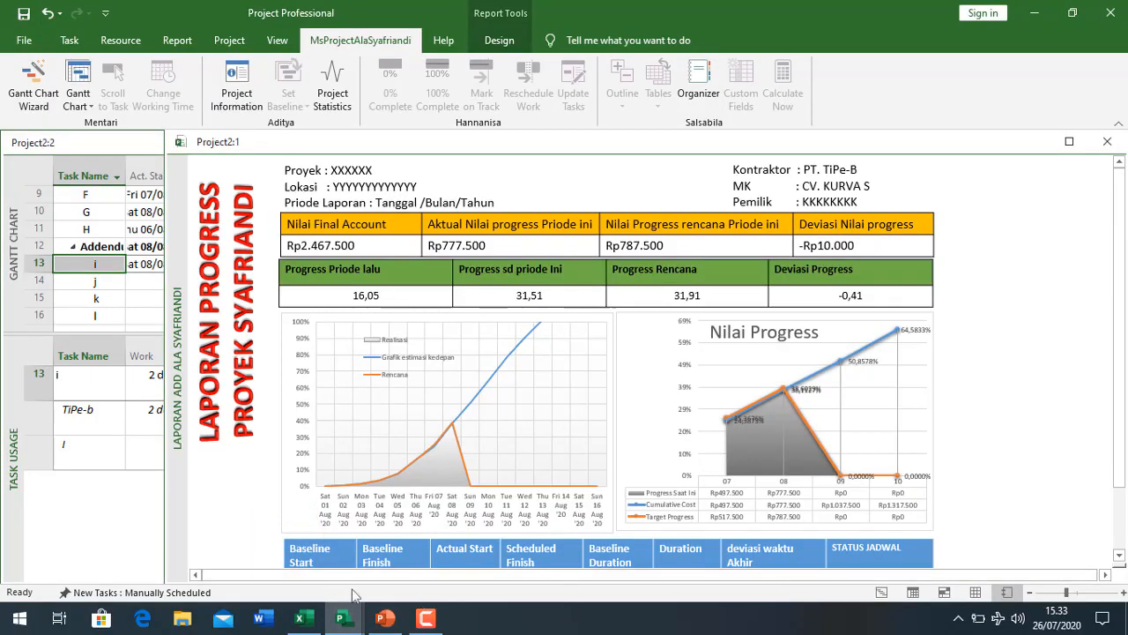
Step: Switch to the KerjatambahKurang presentation in PowerPoint and go through the schedule-creation slides to slide 12
click(385, 618)
scroll(86, 401, down, 3)
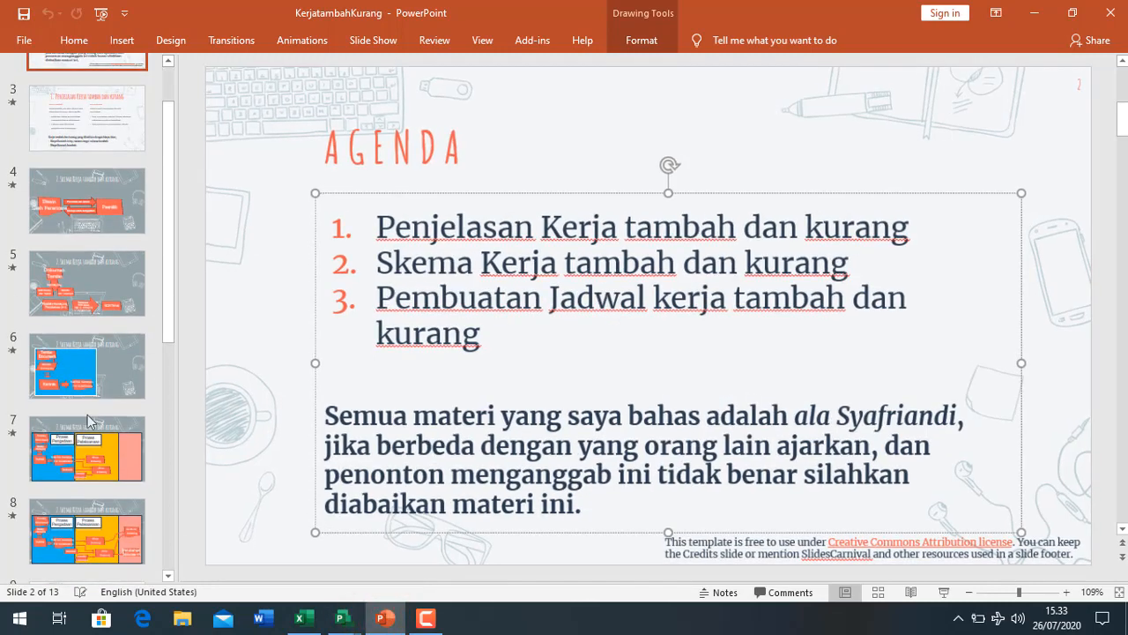
scroll(98, 399, down, 5)
click(126, 306)
click(104, 384)
click(80, 465)
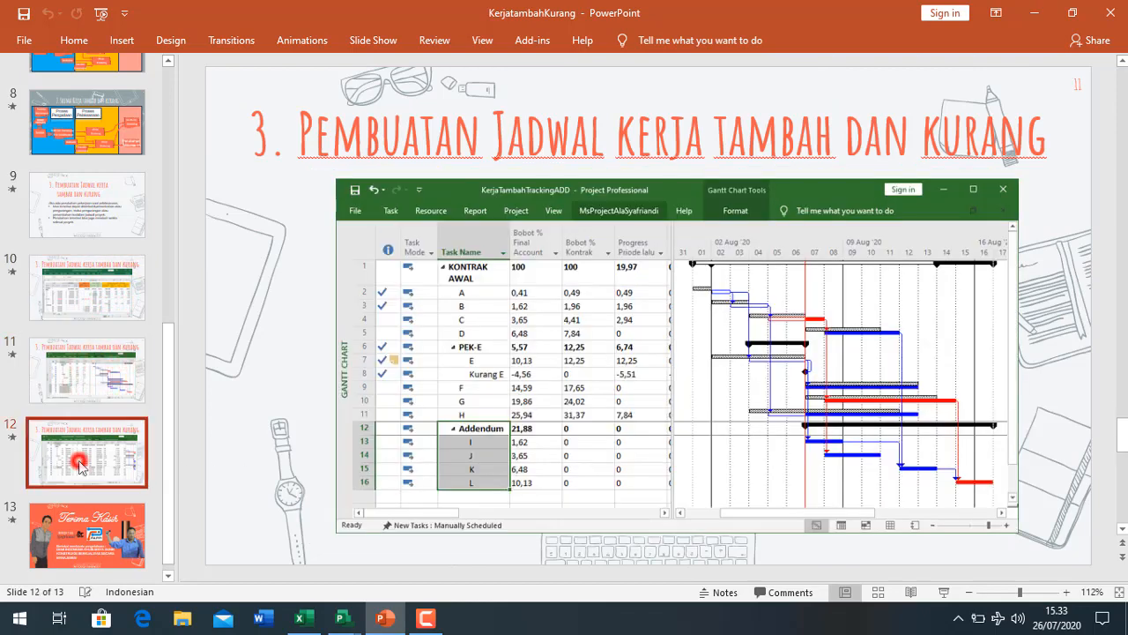